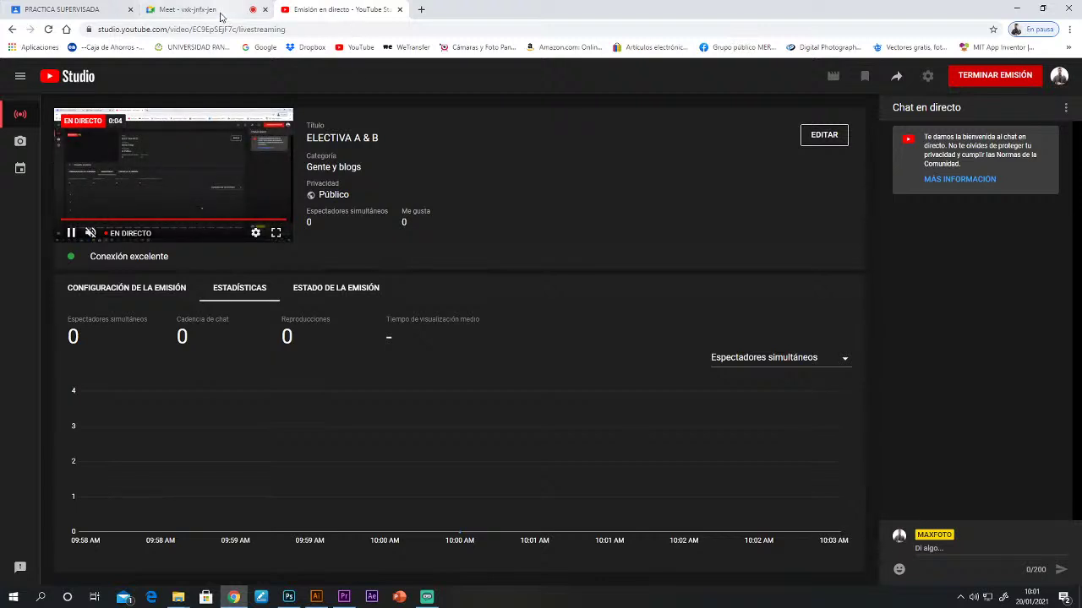
Step: Switch to the Google Meet call and admit every participant waiting to join
click(220, 16)
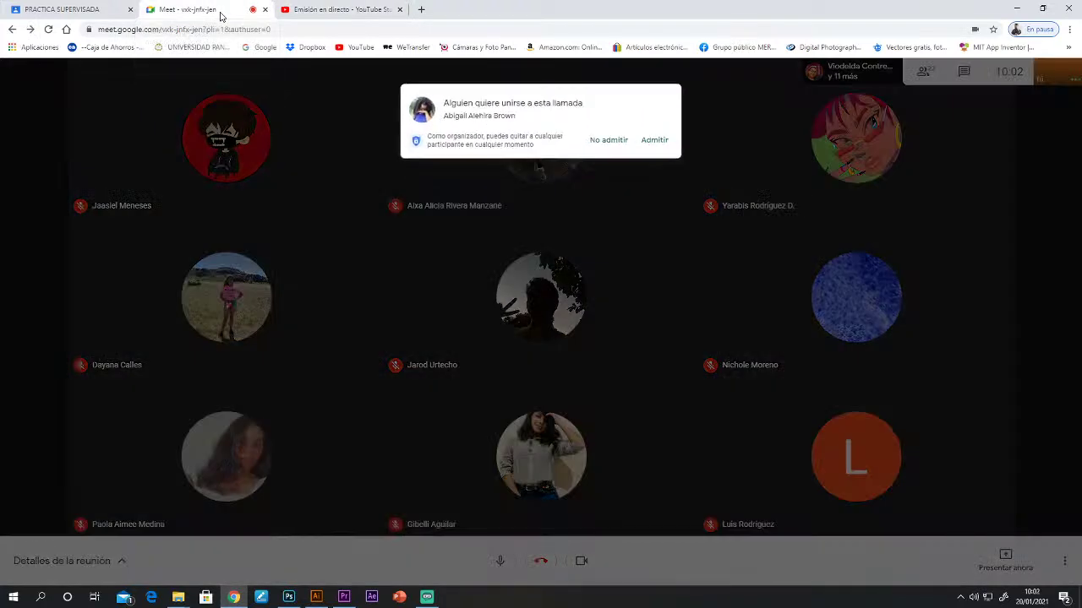
click(657, 148)
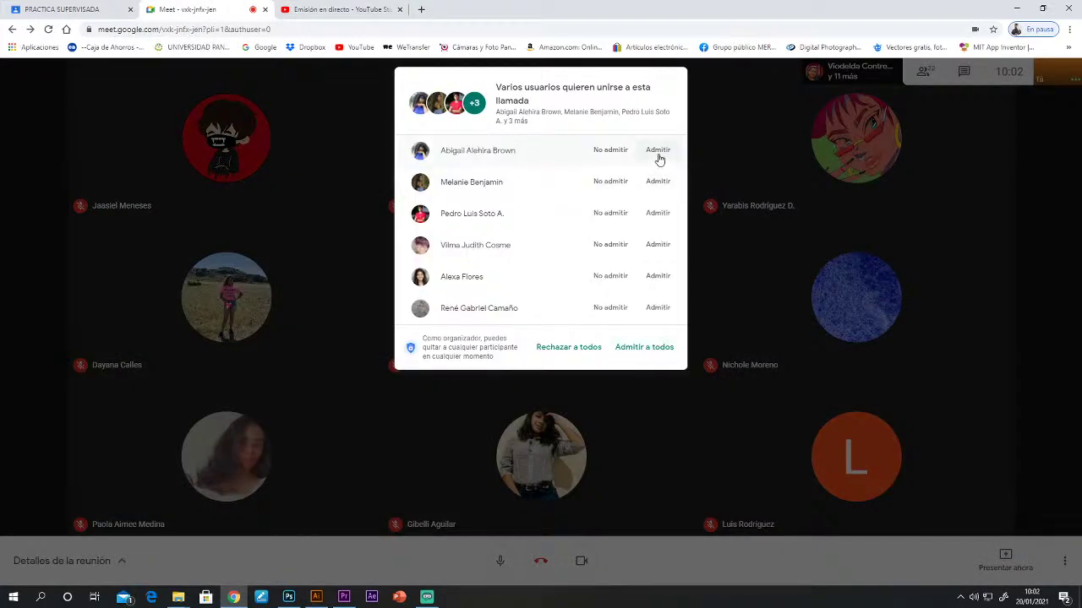
click(659, 150)
click(660, 150)
click(659, 150)
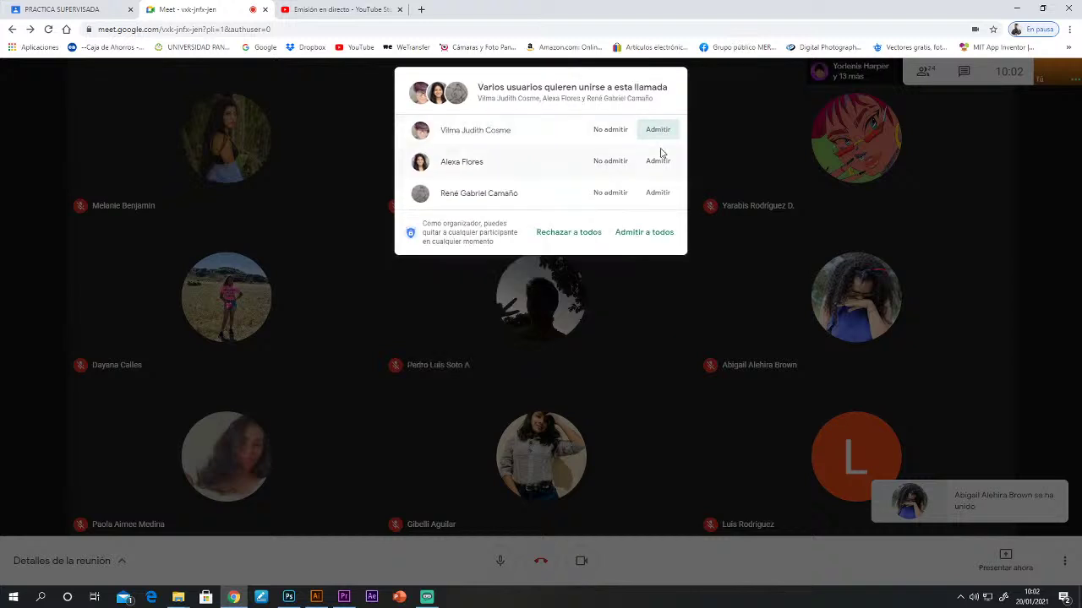
click(659, 135)
click(657, 131)
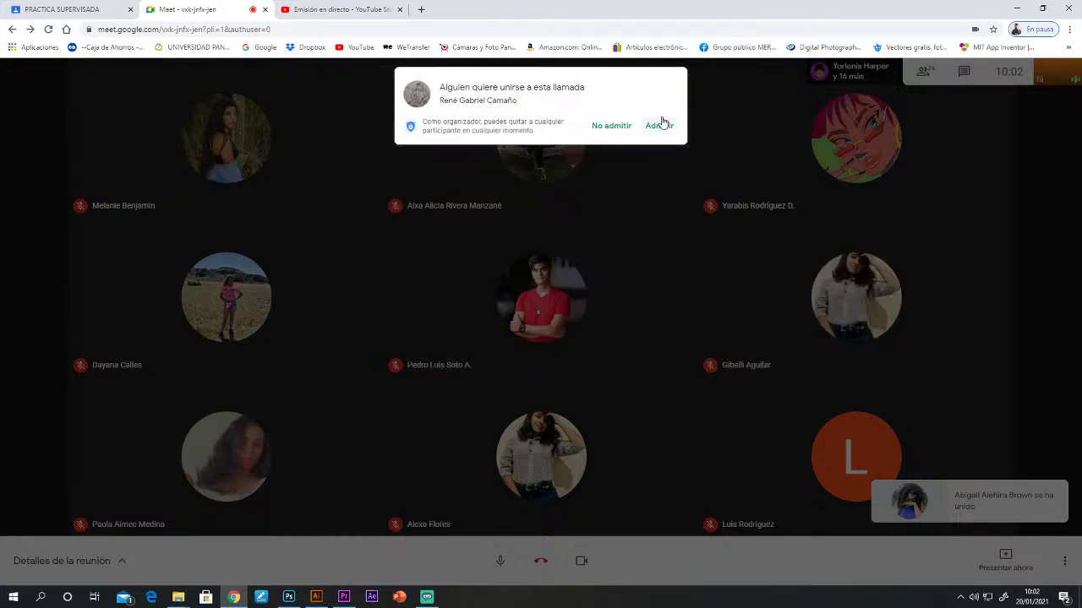
click(659, 121)
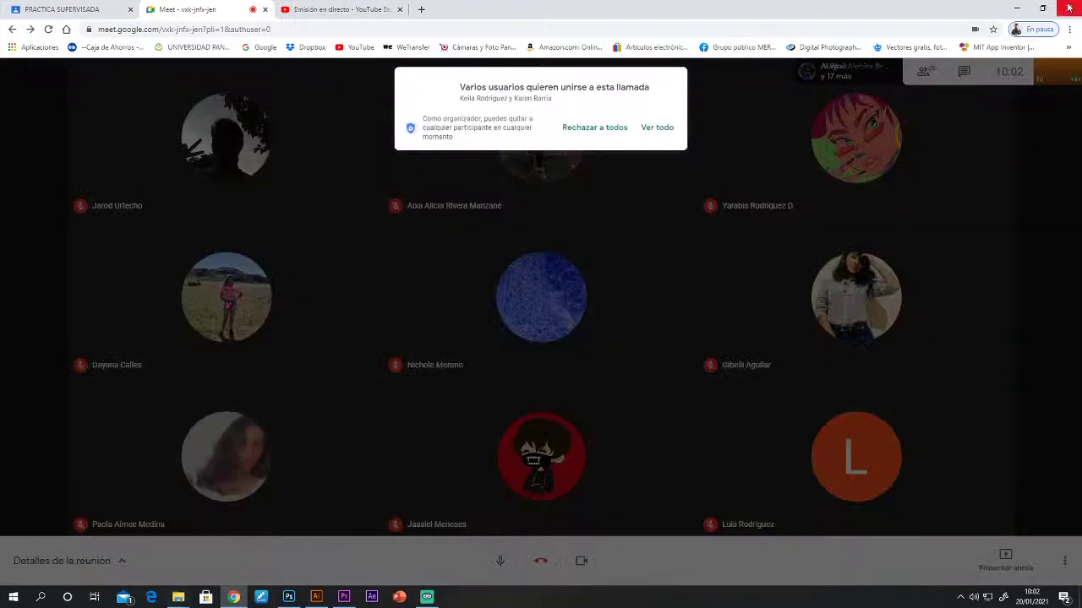
click(651, 131)
click(648, 129)
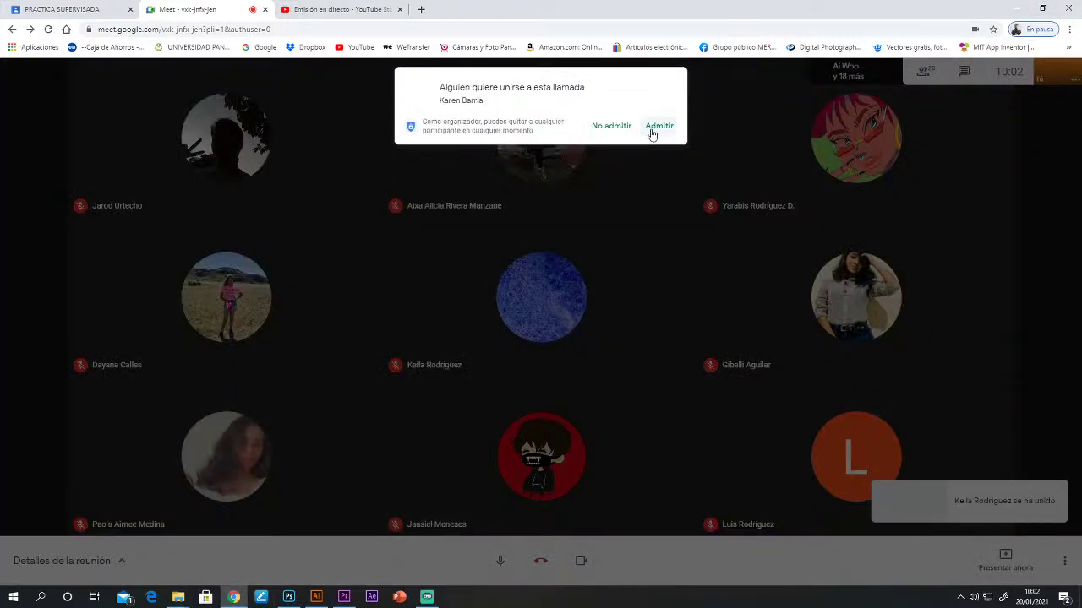
click(652, 133)
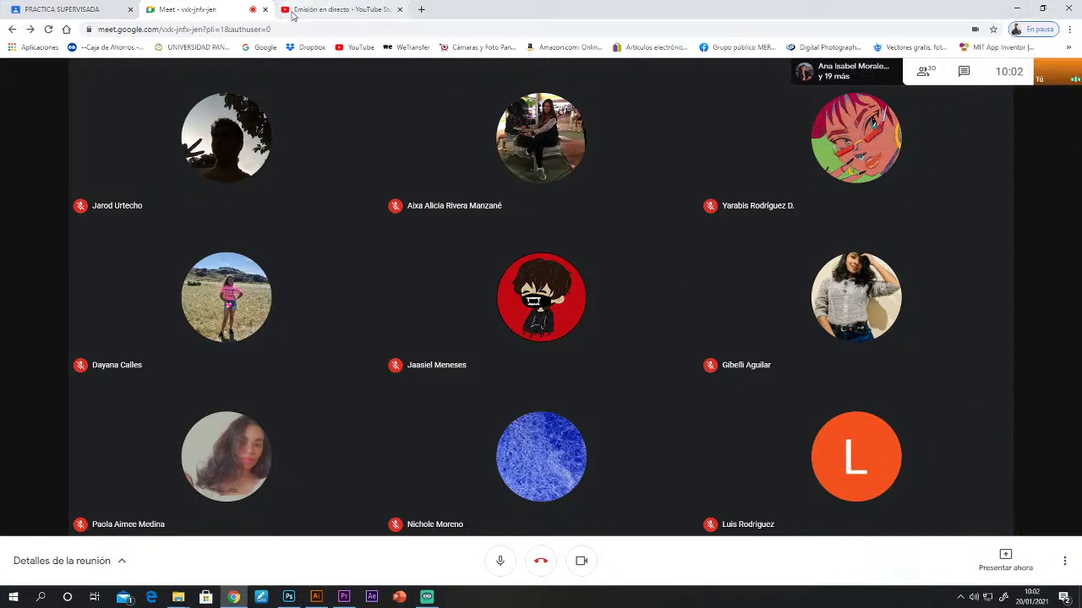
Step: Switch to YouTube Studio, change the live stream's title to "Practica supervisada" and save the settings
click(322, 13)
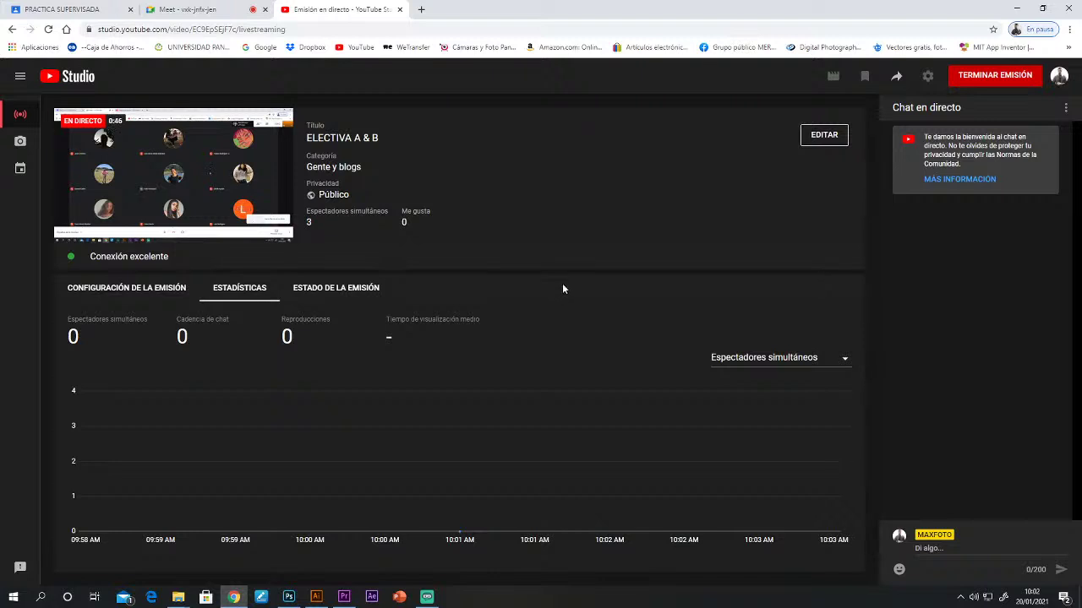
mouse_move(224, 143)
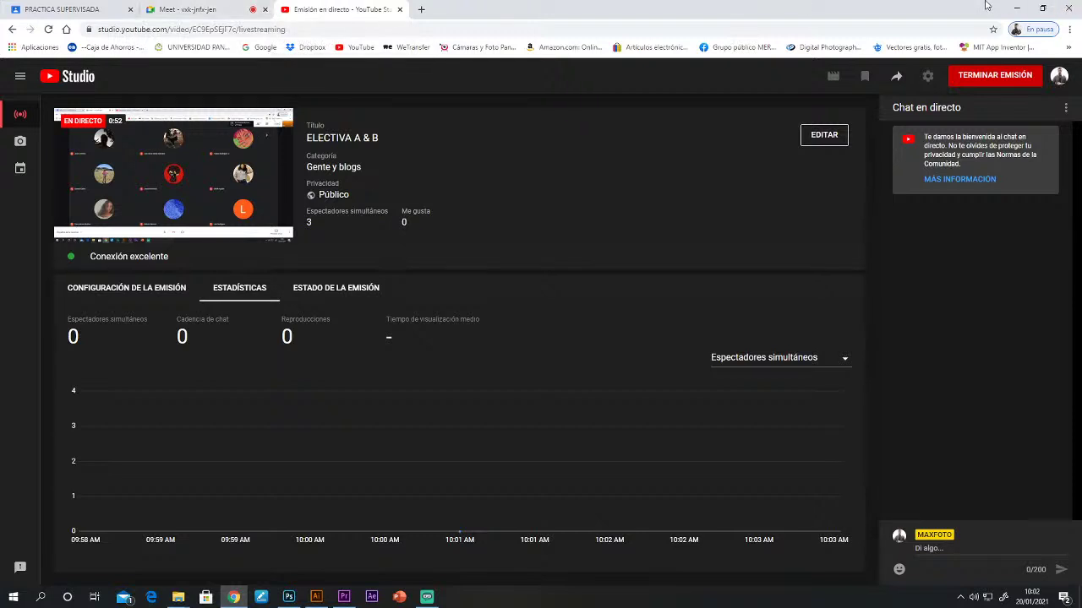
click(824, 135)
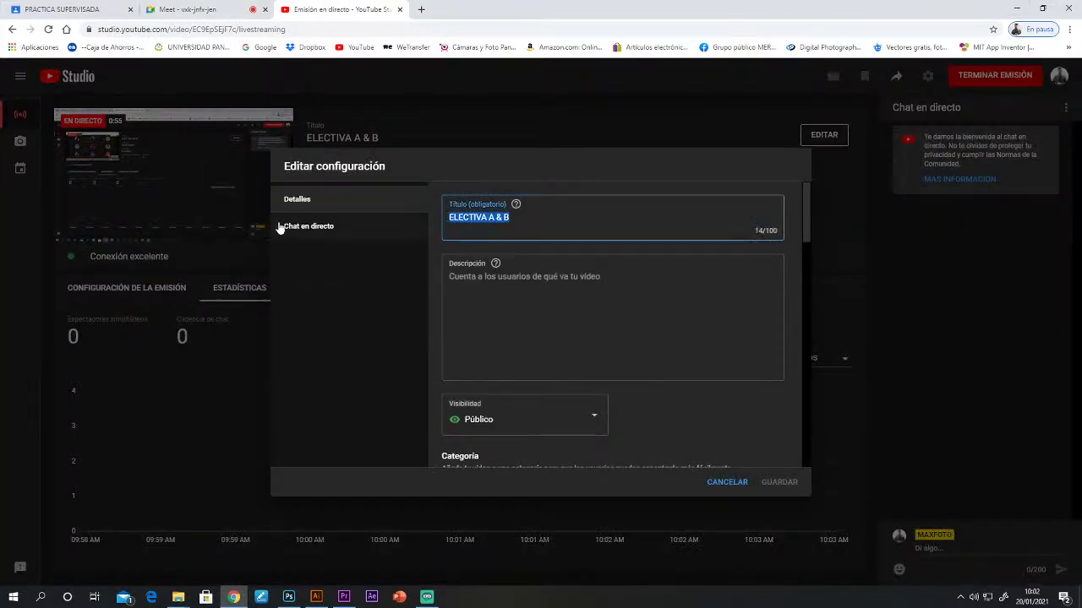
text(practica supervisada)
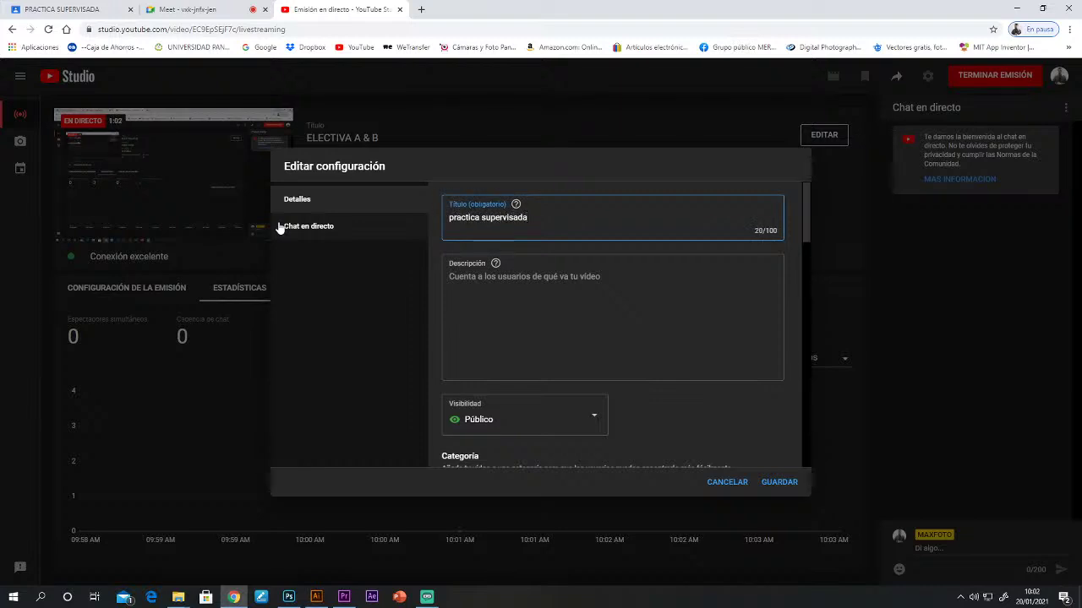
double_click(457, 218)
click(449, 217)
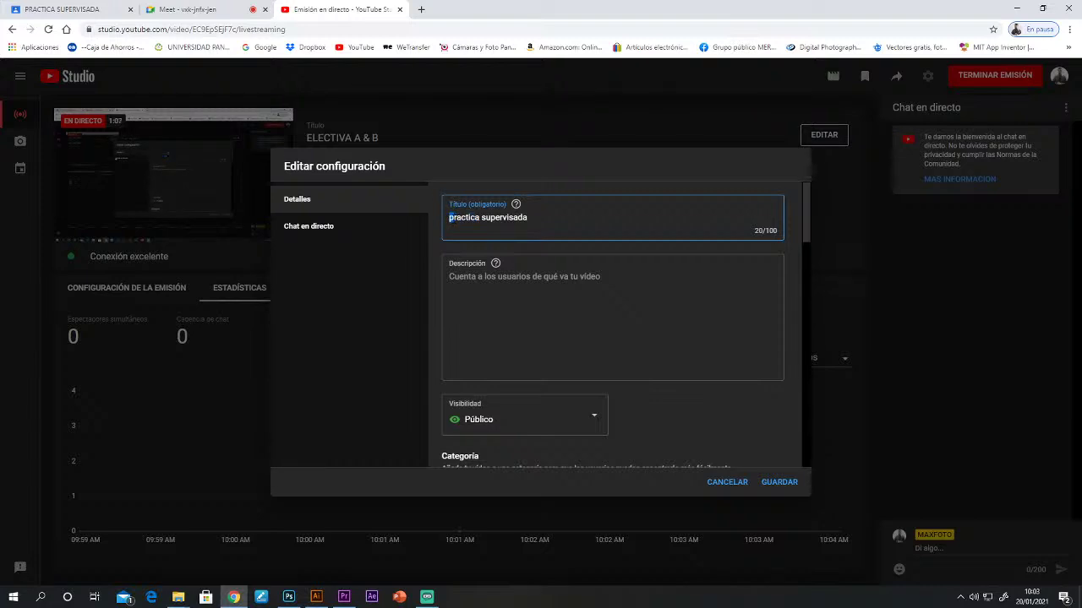
key(Delete)
text(P)
click(771, 483)
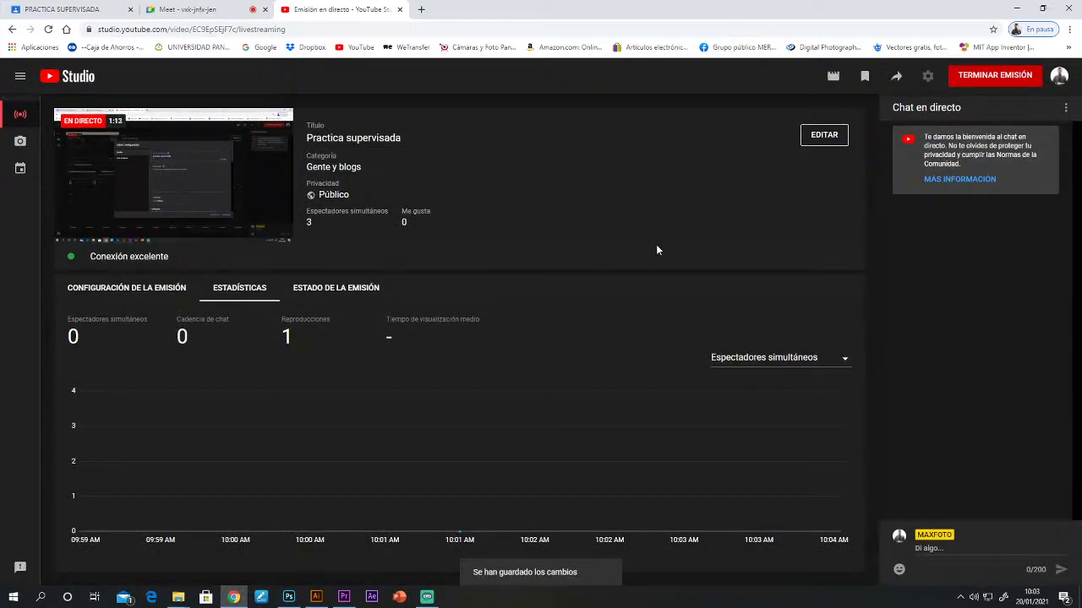
Step: Move the verano folder from the desktop into the ADMISION folder and open ADMISION in a maximized window
click(173, 13)
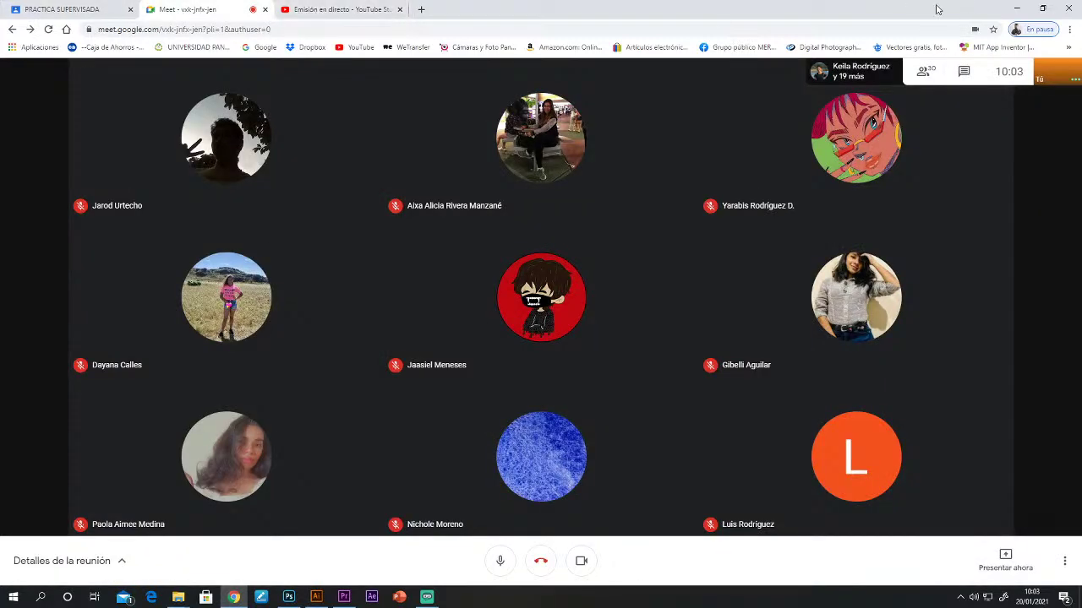
click(1017, 10)
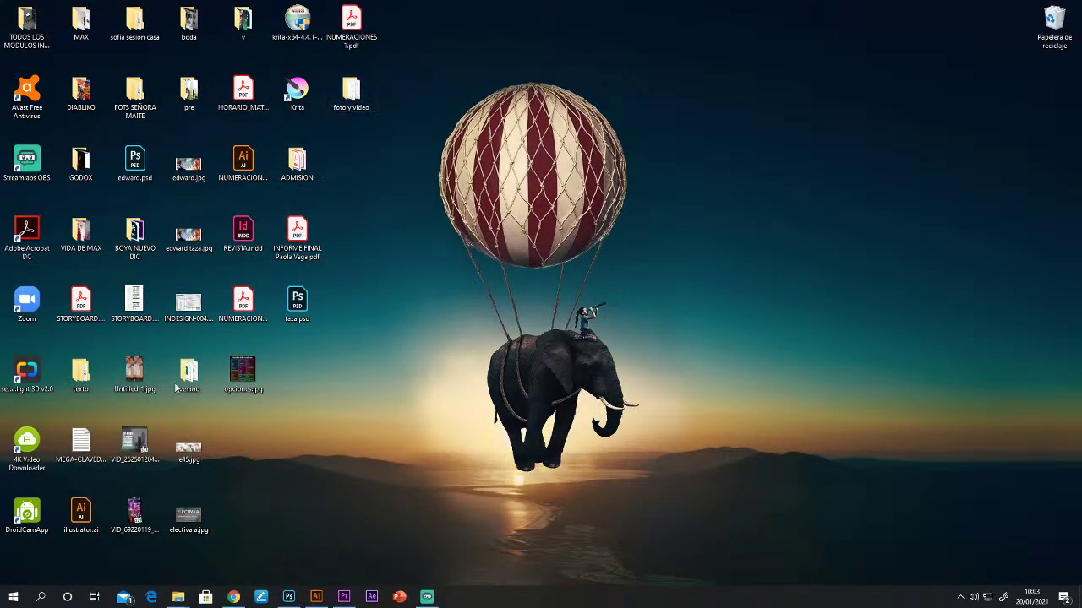
drag(176, 388, 302, 167)
double_click(300, 163)
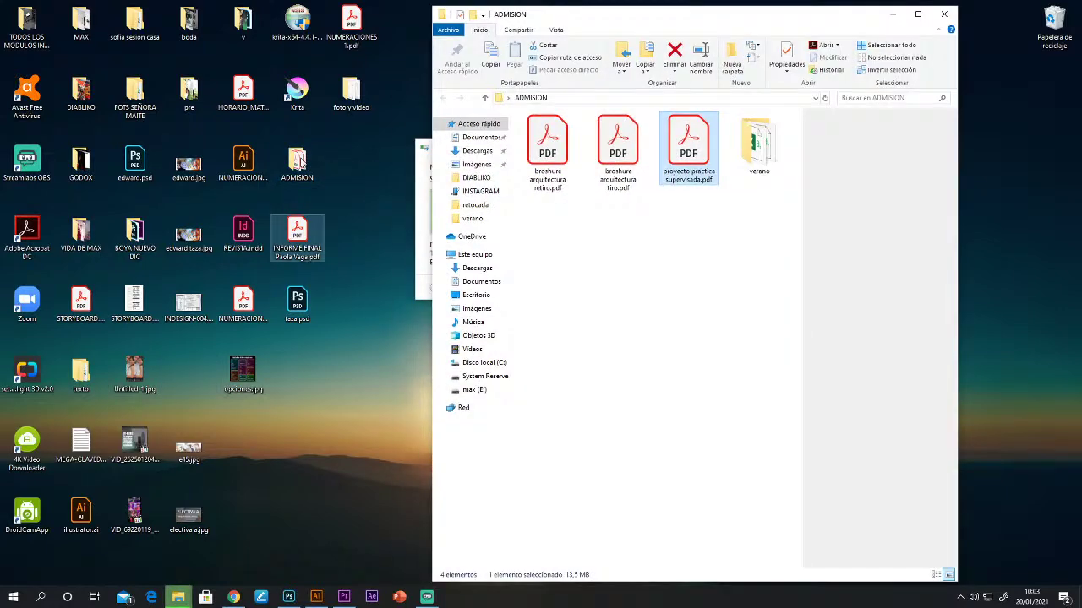
click(918, 13)
click(447, 357)
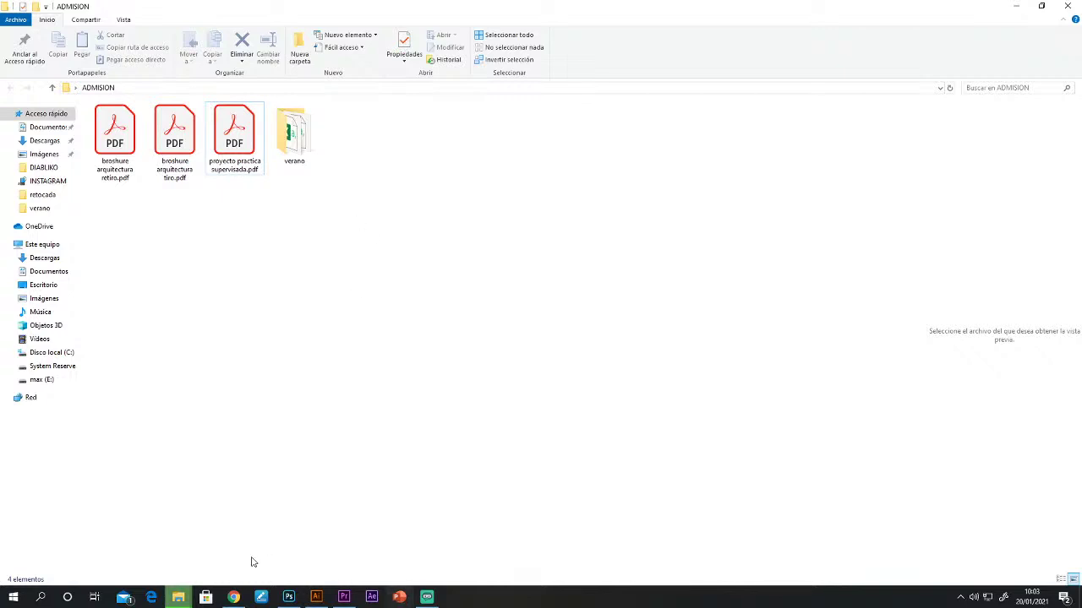
Step: Return to the Google Meet call, present the entire screen to everyone and admit the waiting participant
click(234, 597)
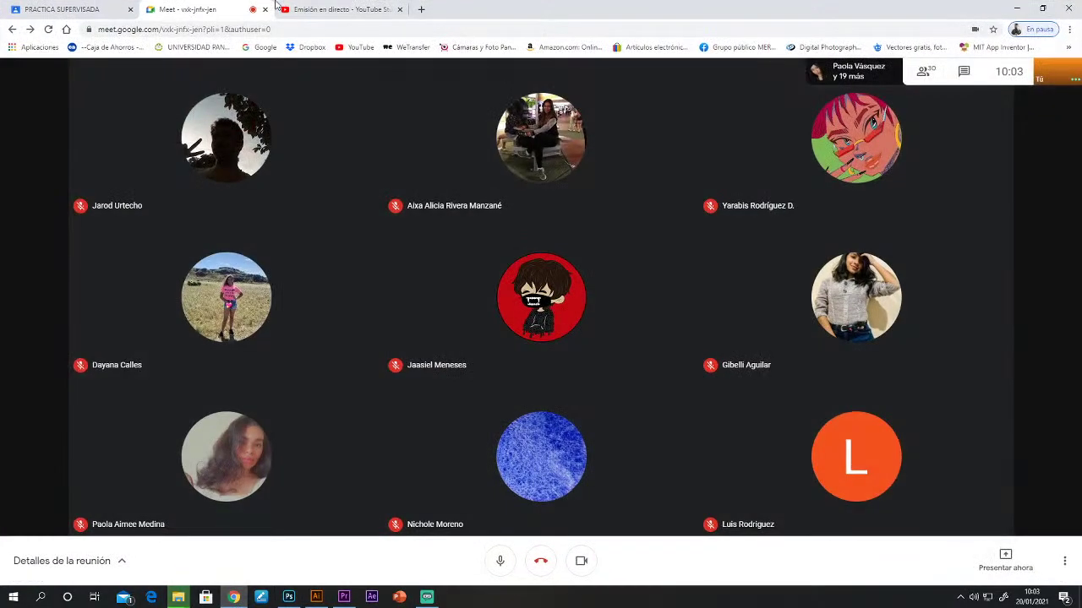
click(1005, 561)
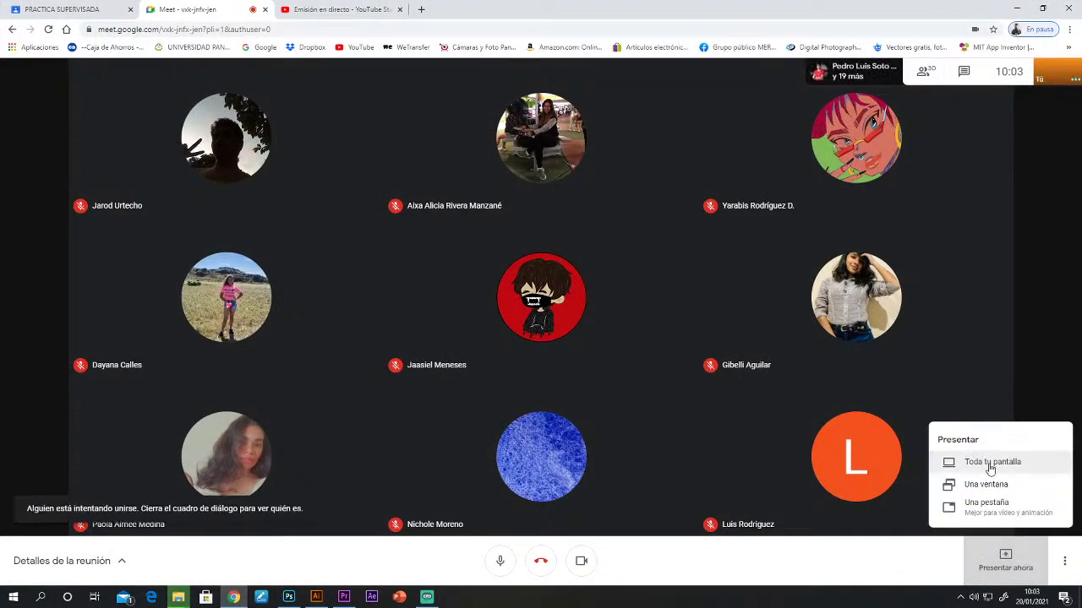
click(993, 465)
click(576, 166)
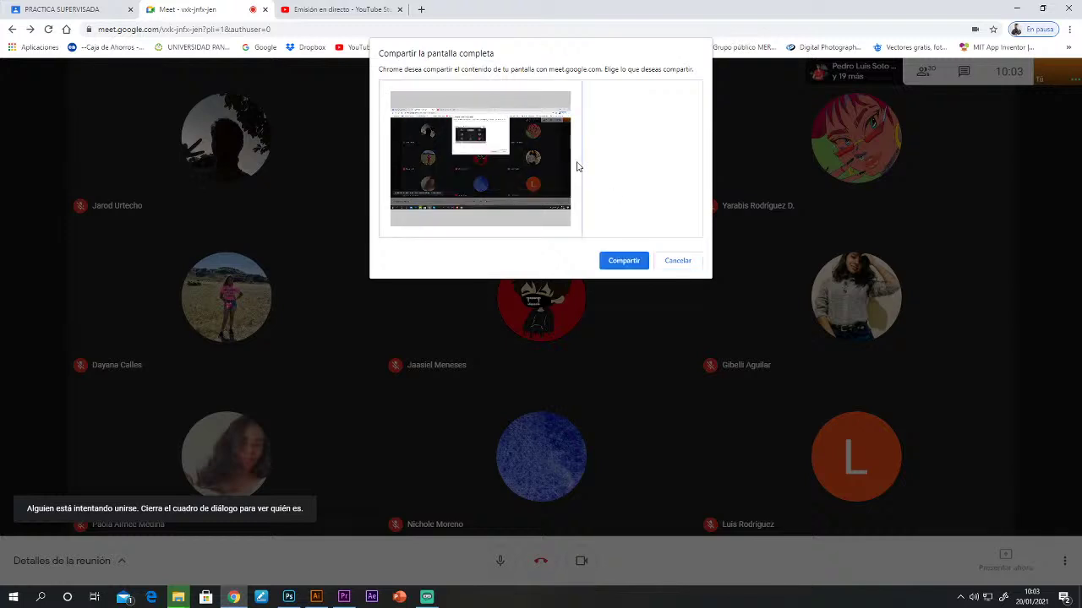
click(622, 262)
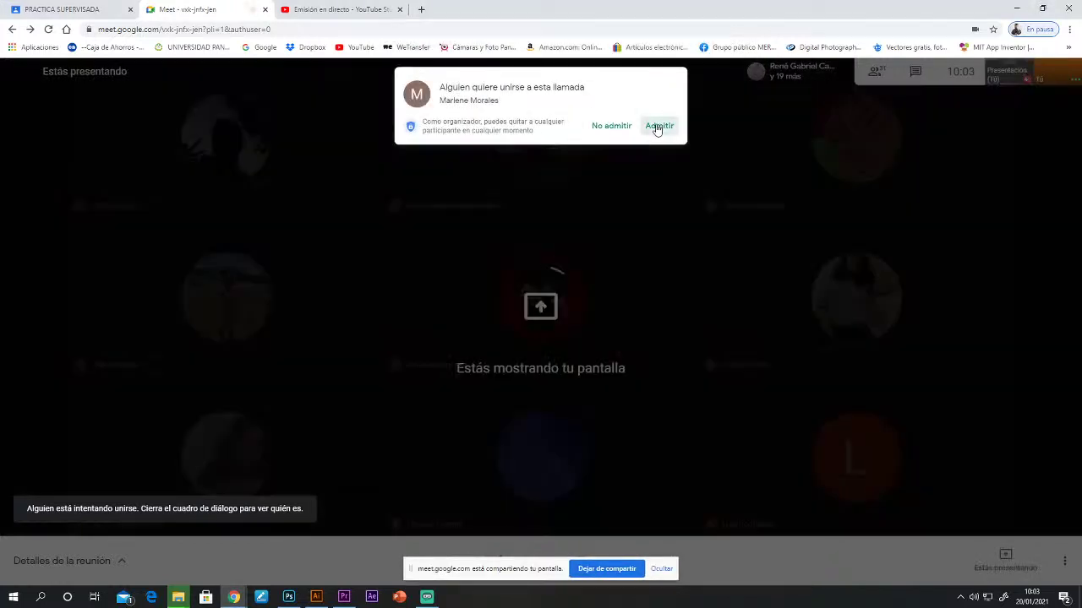
click(659, 126)
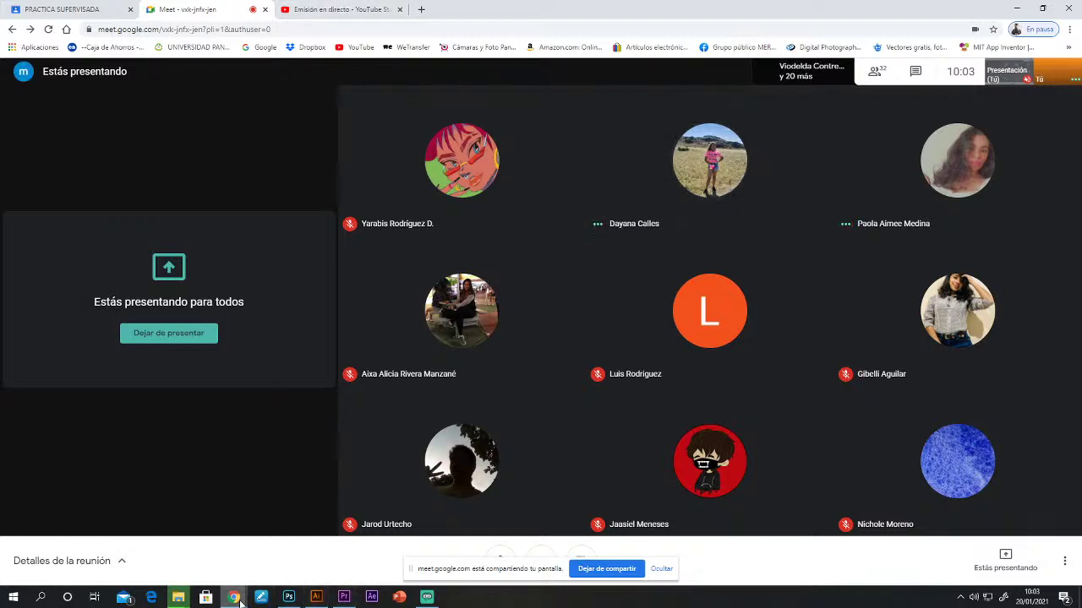
Step: Return to the ADMISION folder, open its verano subfolder and preview PRACTICA AB.csv
mouse_move(183, 598)
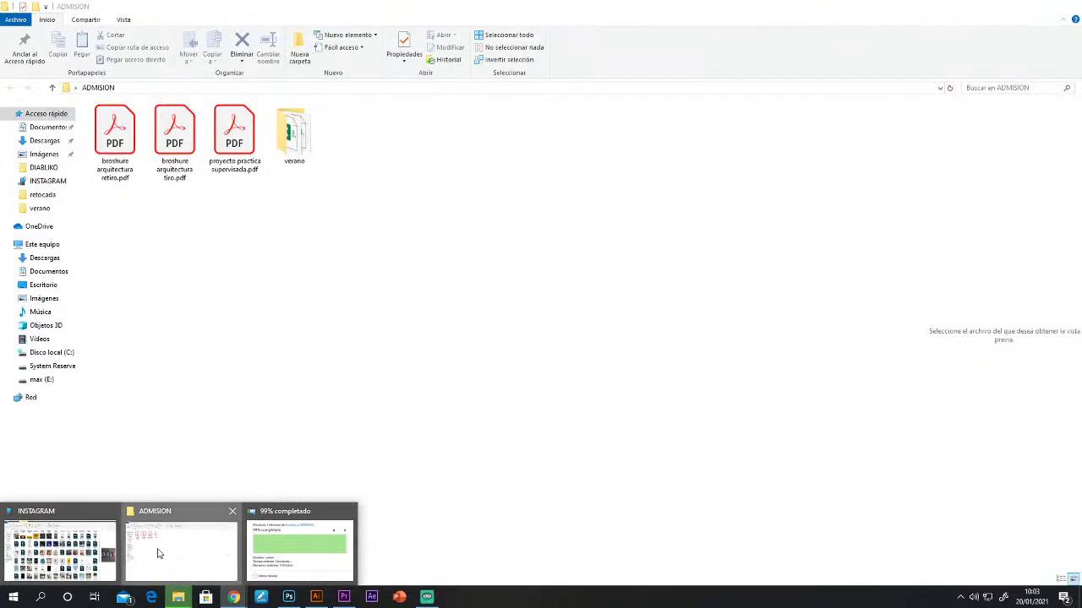
click(157, 553)
click(294, 133)
double_click(294, 134)
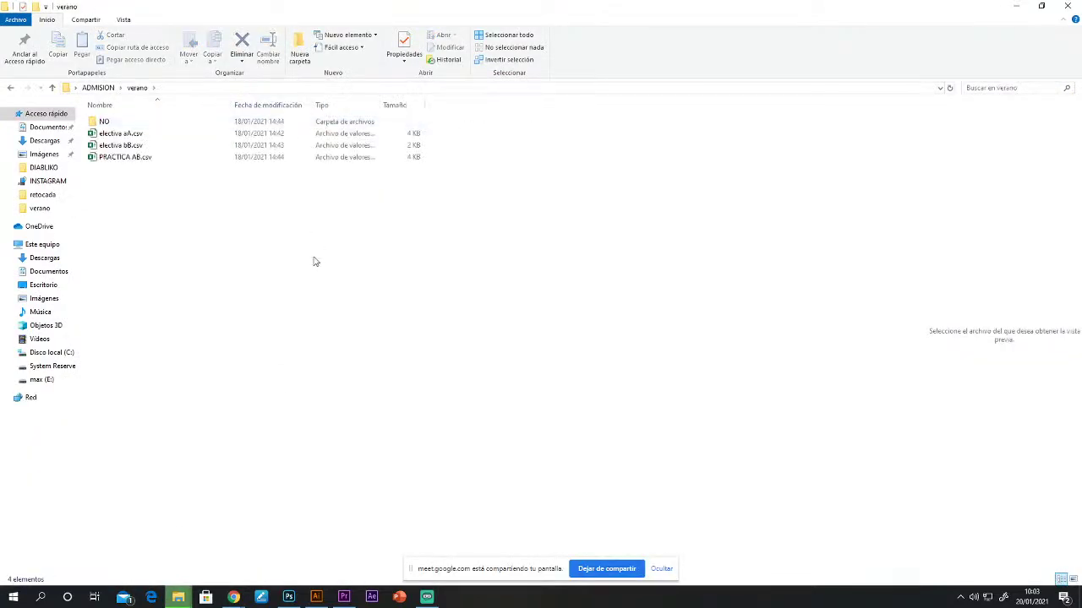
click(124, 158)
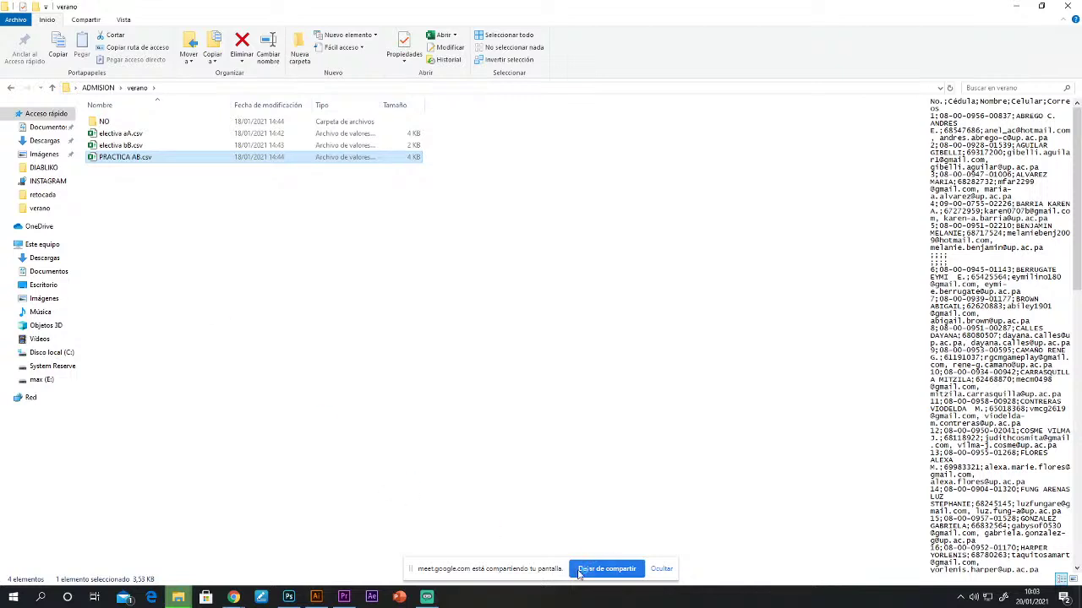
Step: Review the student list in practica.xls from the NO folder, close the workbook and return to the verano folder
click(105, 124)
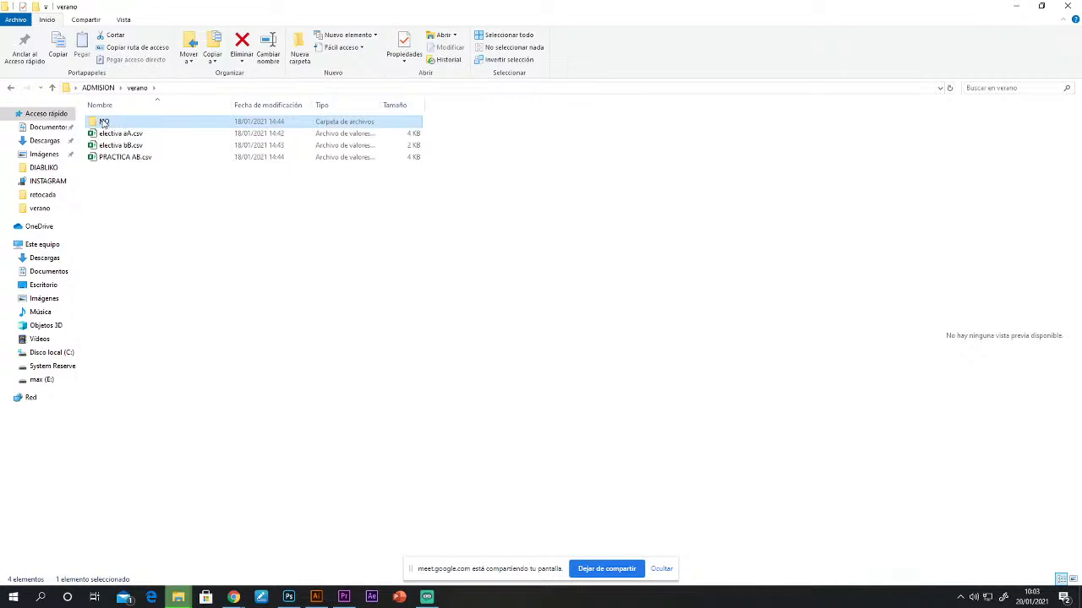
double_click(105, 124)
click(114, 146)
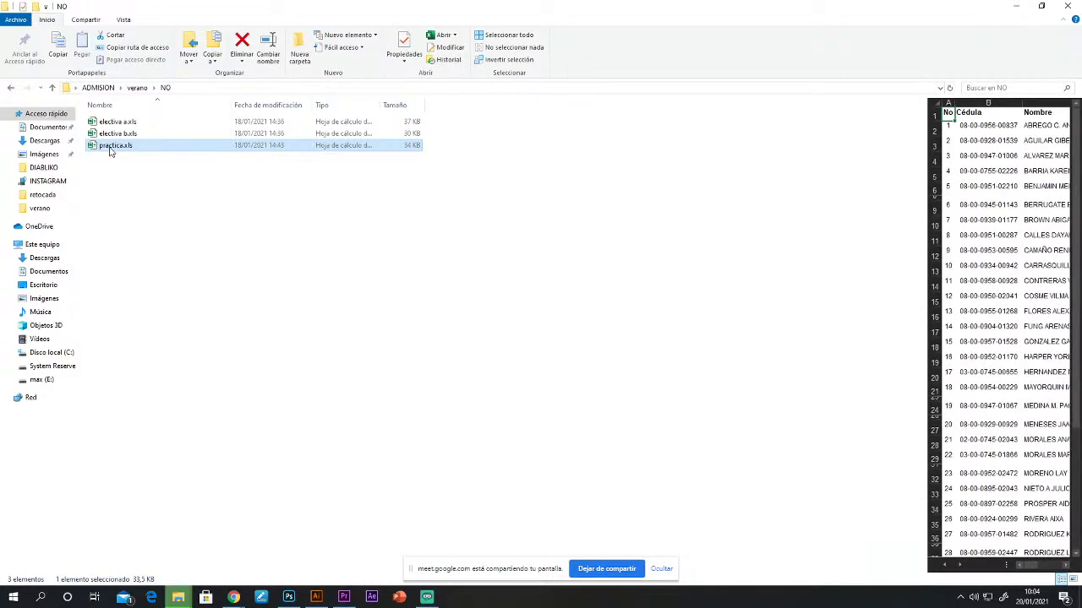
scroll(972, 507, down, 2)
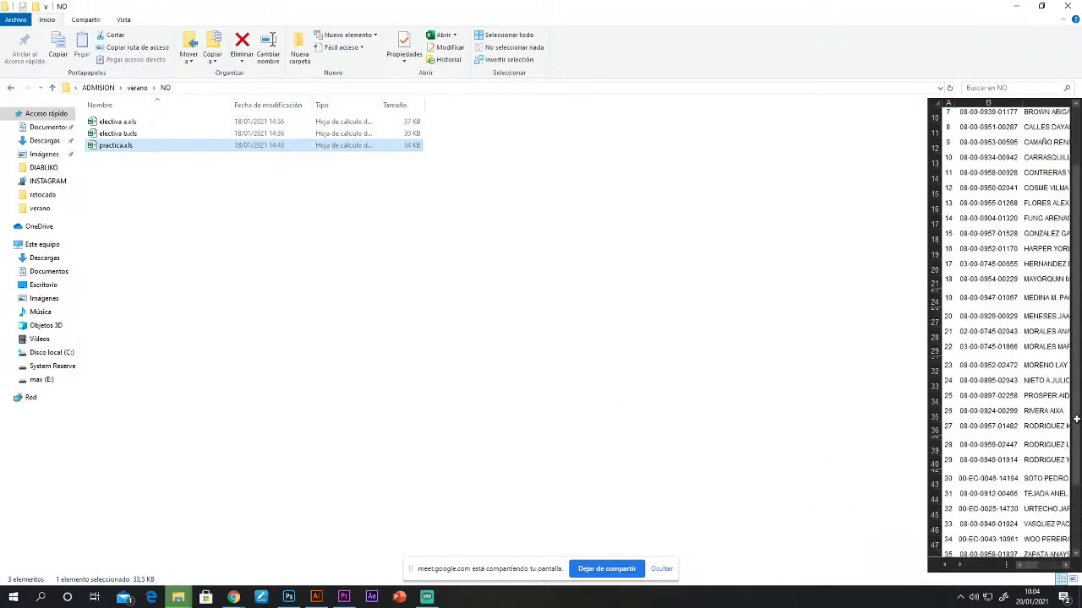
drag(1076, 459, 1079, 534)
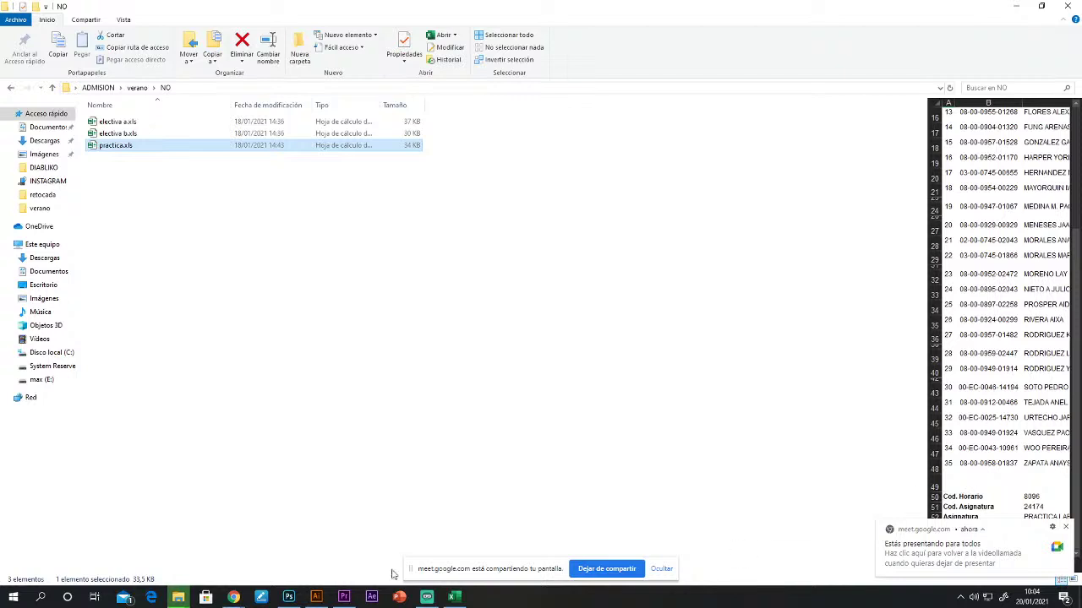
click(454, 597)
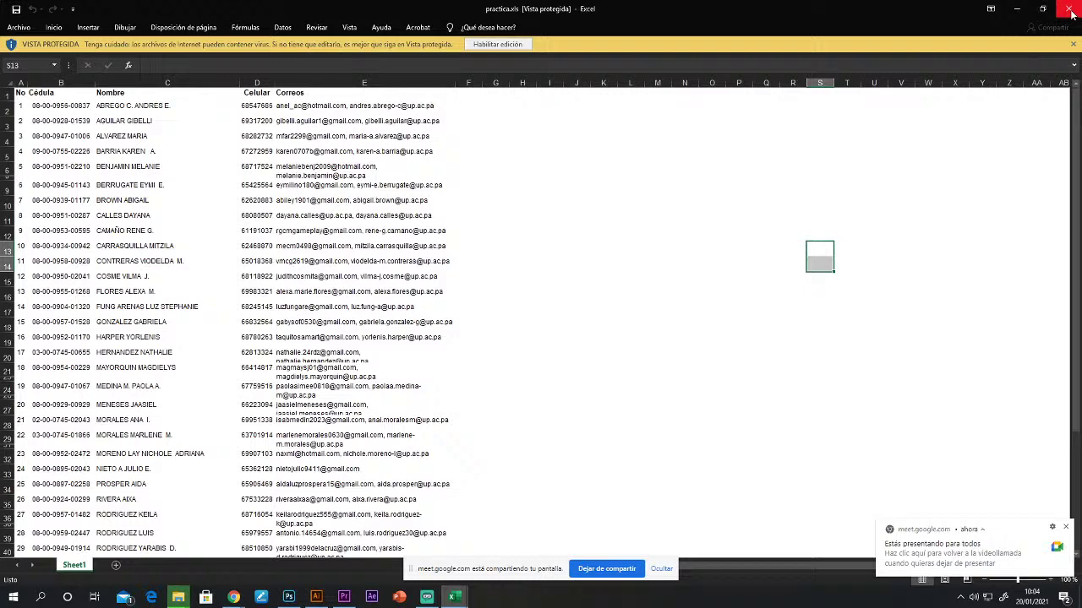
click(1070, 13)
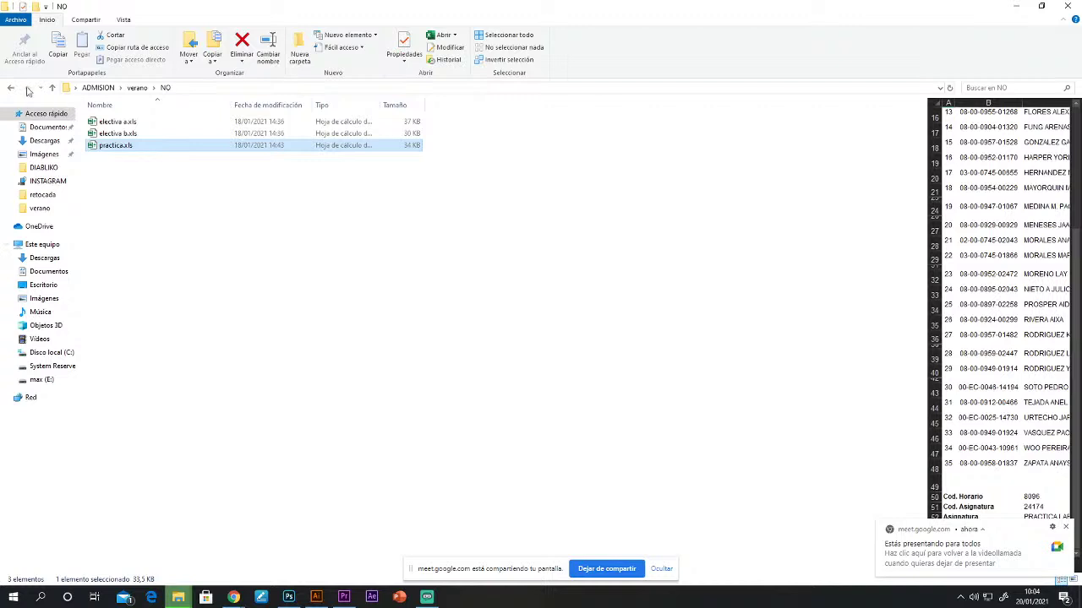
click(11, 89)
click(355, 365)
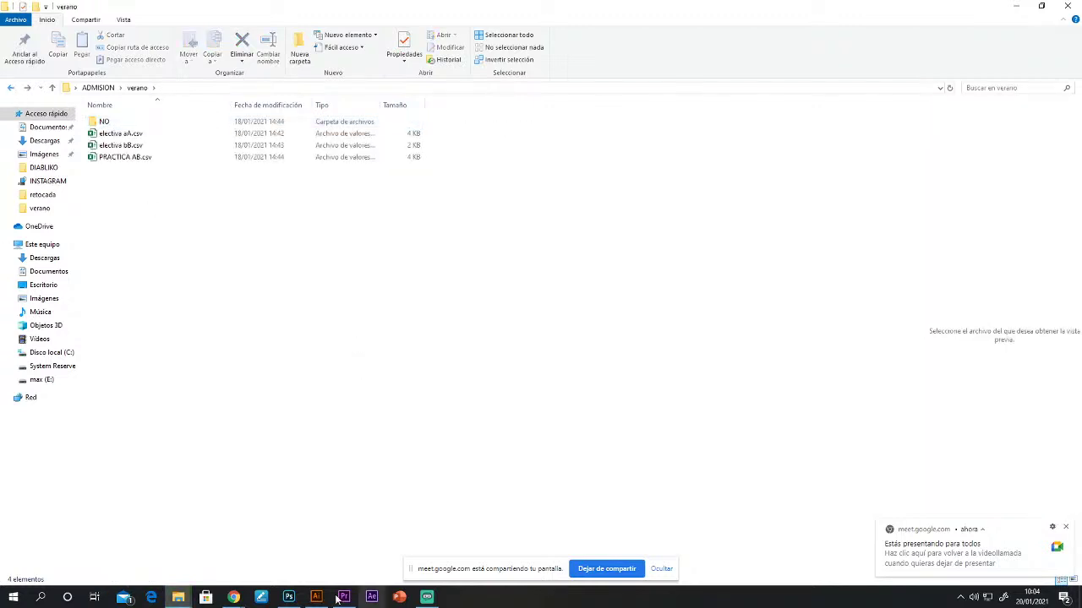
Step: Return to the Google Meet call, admit the waiting participant and switch to the live stream page in YouTube Studio
mouse_move(234, 598)
click(173, 524)
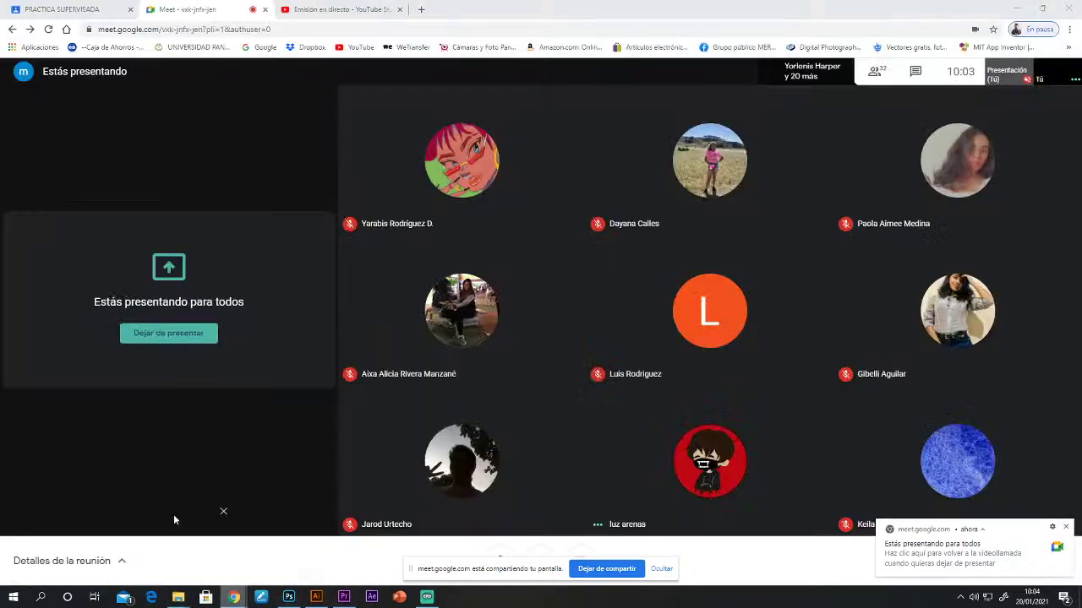
click(659, 129)
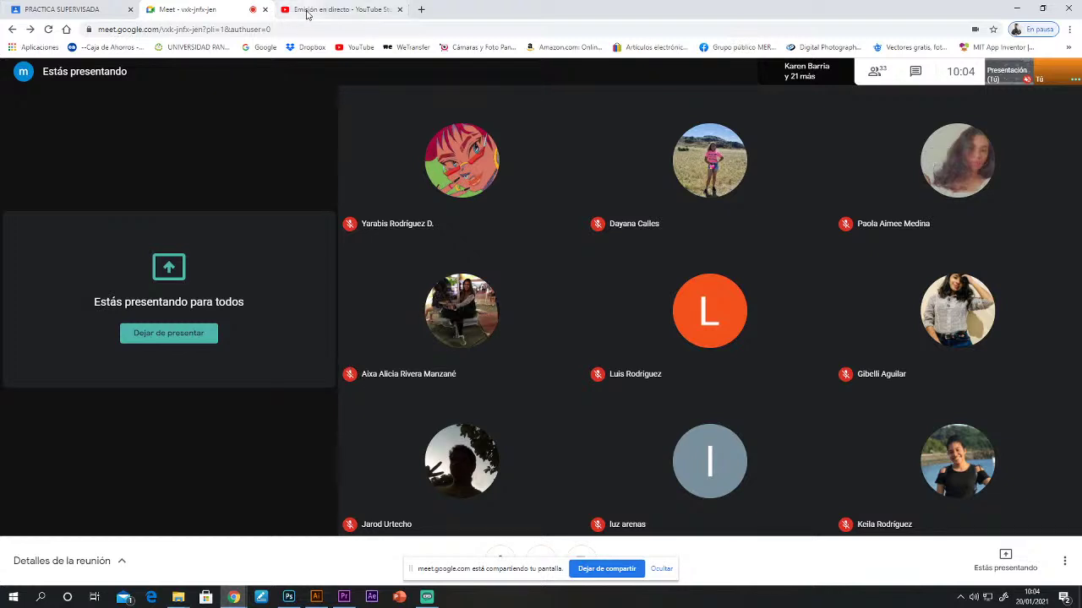
click(336, 9)
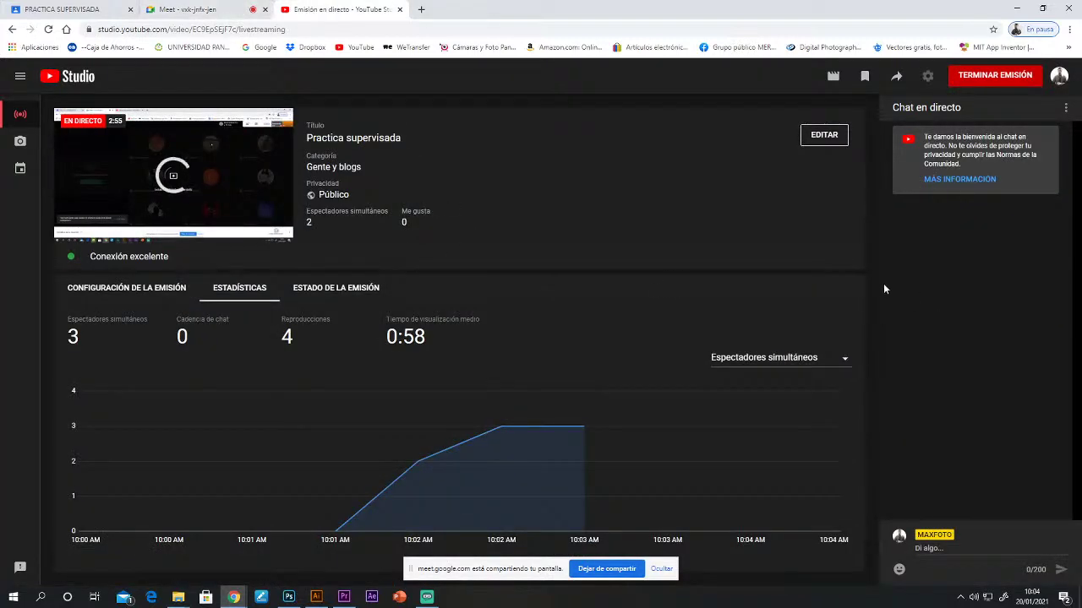
Step: Switch to the PRACTICA SUPERVISADA class in Google Classroom, enlarge its class code and copy the code
click(209, 9)
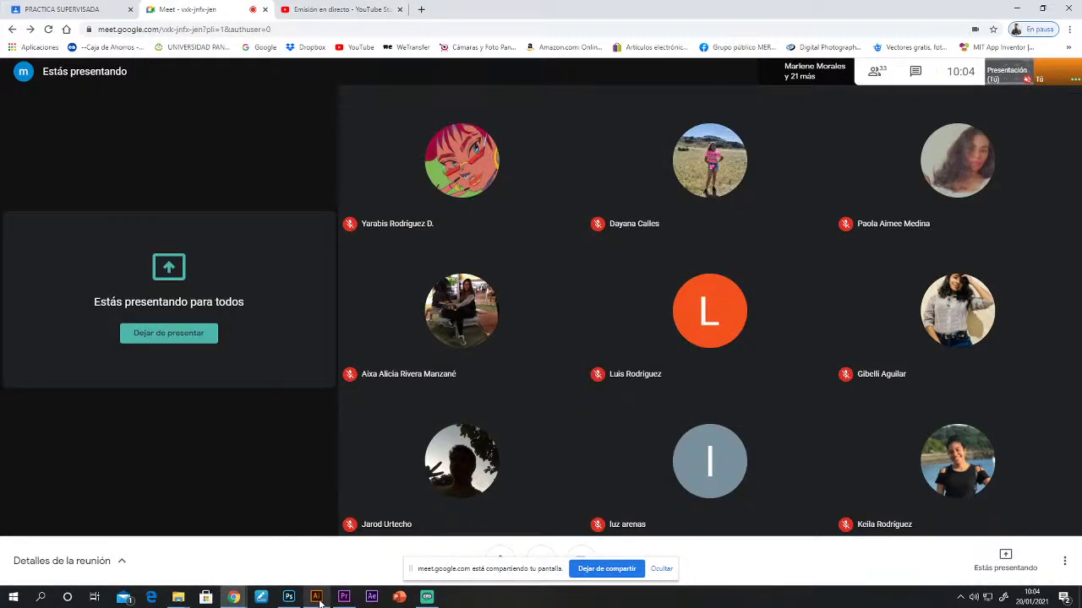
mouse_move(315, 602)
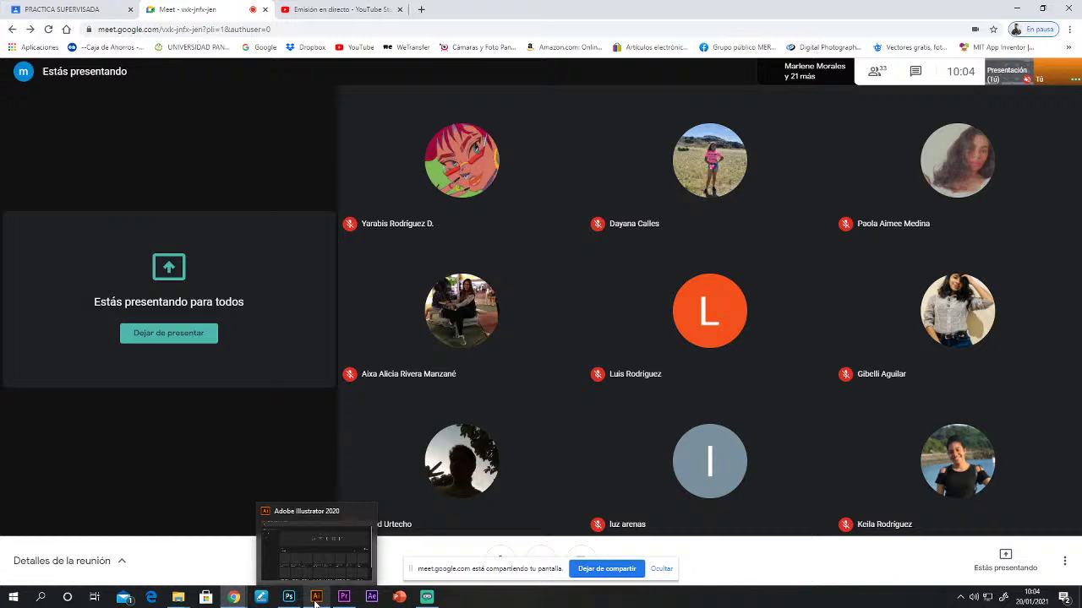
click(57, 12)
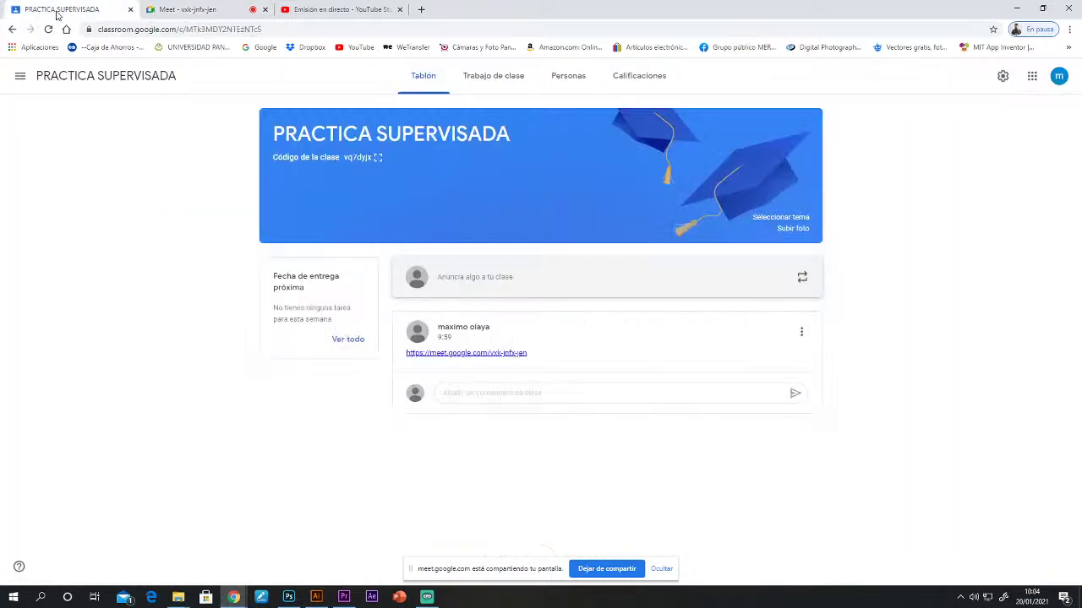
click(478, 80)
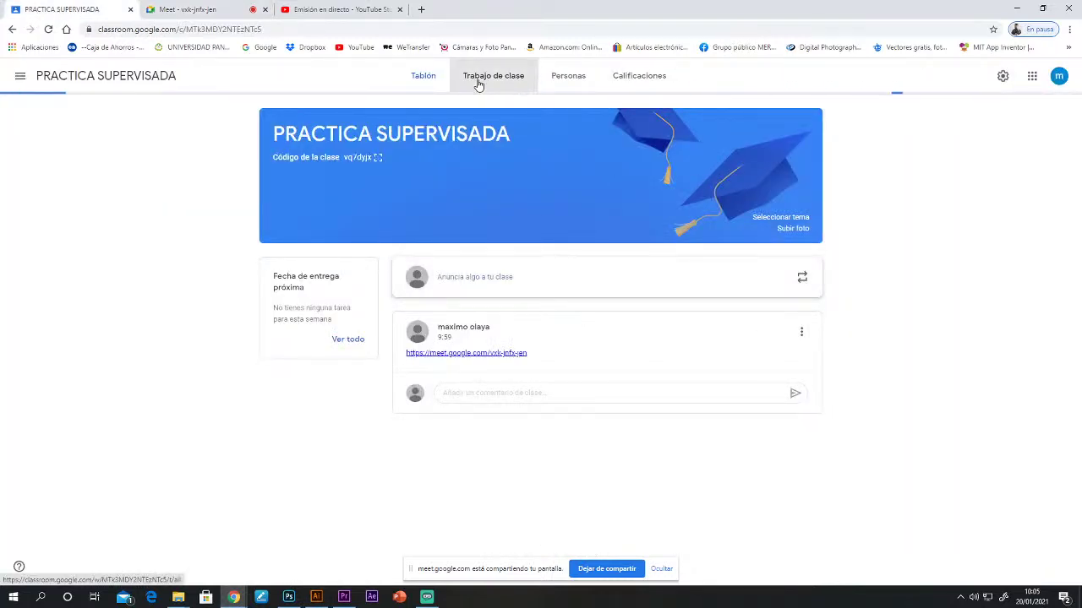
click(379, 158)
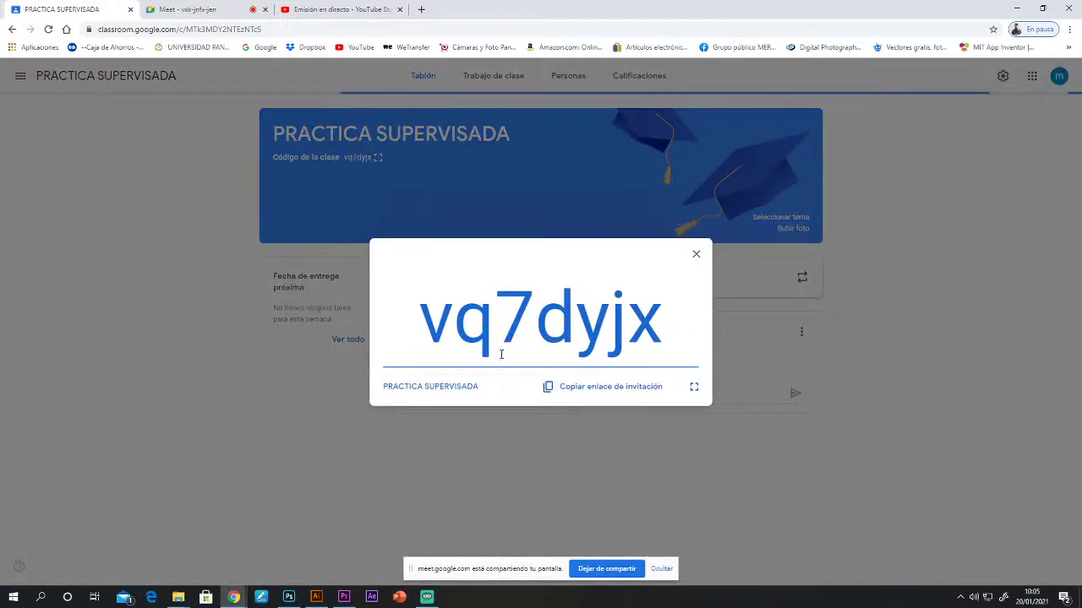
drag(425, 320, 665, 321)
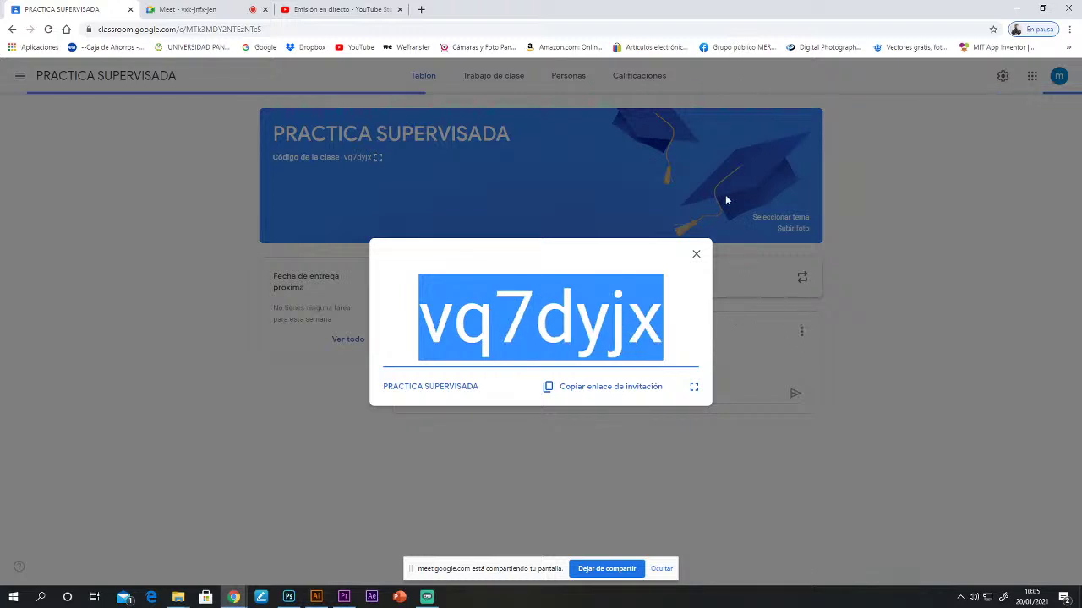
click(457, 328)
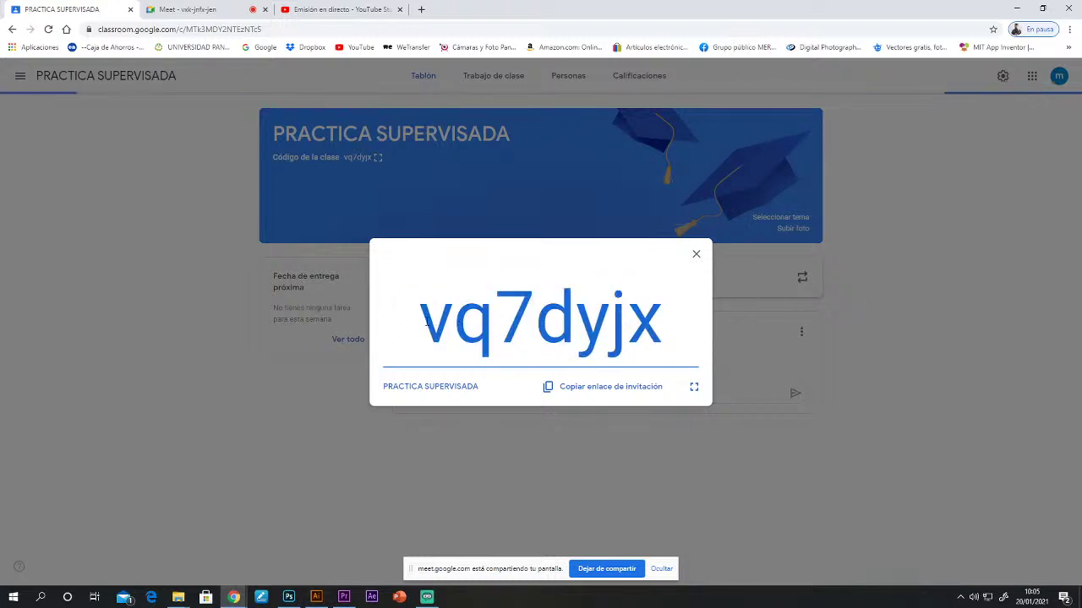
drag(630, 338, 666, 331)
key(ctrl+c)
right_click(558, 333)
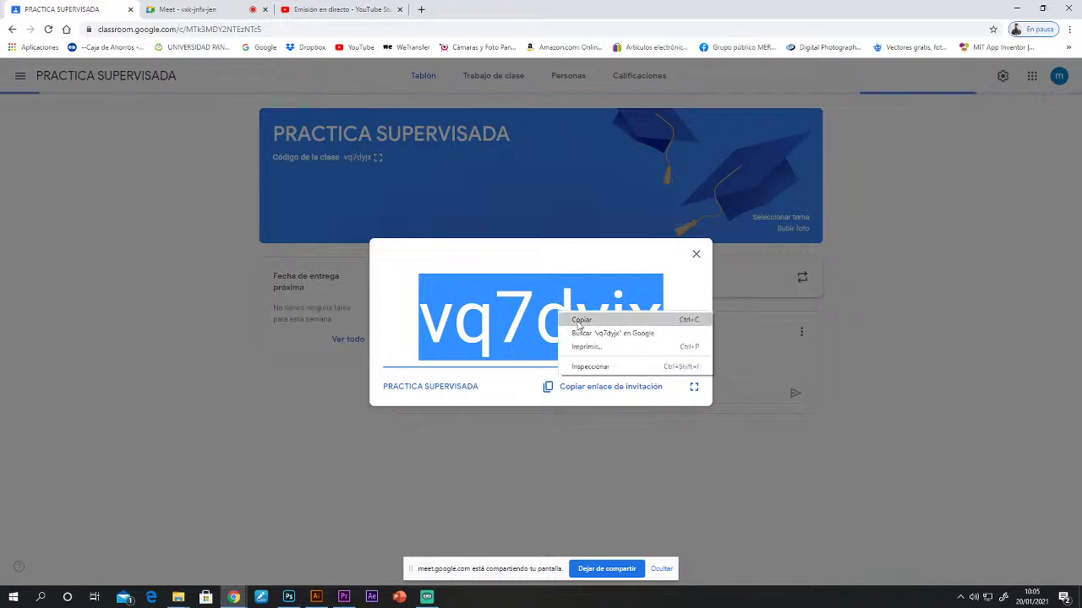
click(583, 344)
Step: Return to the Google Meet call and send the copied class code to everyone in the chat
click(214, 13)
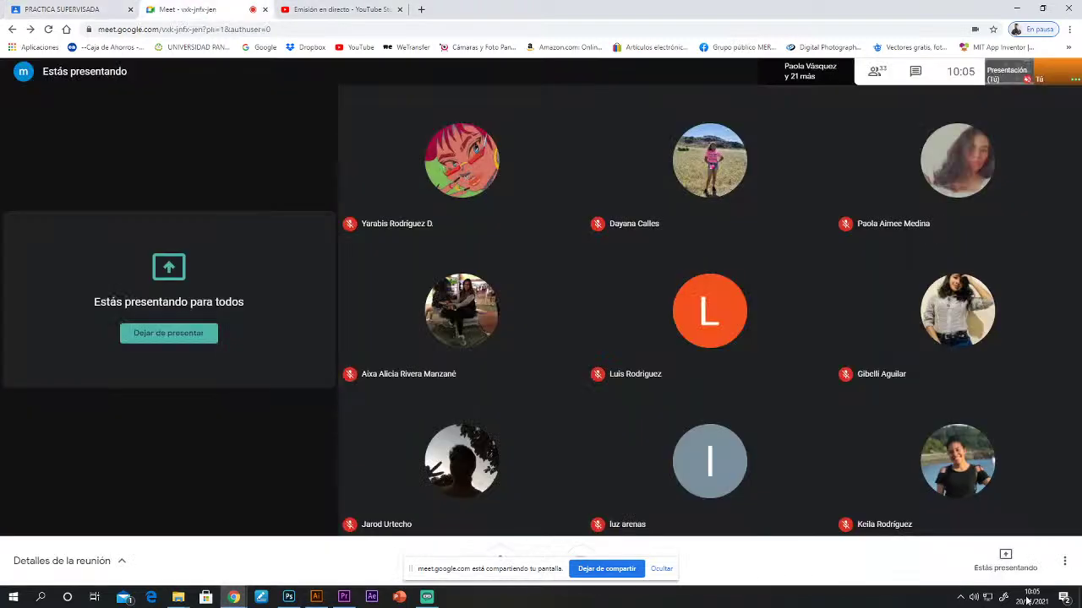
click(916, 74)
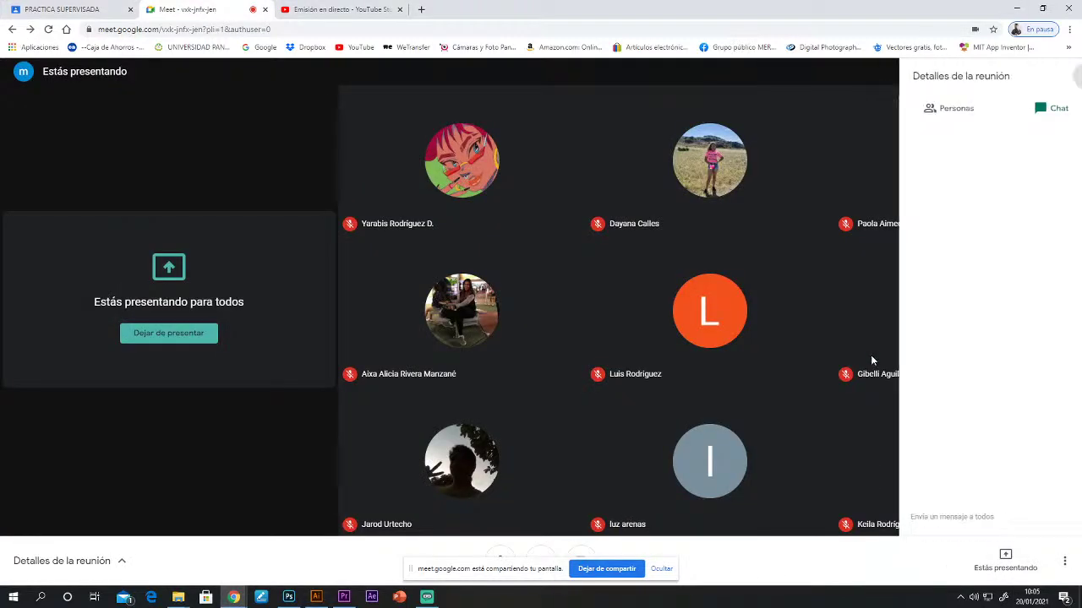
right_click(902, 518)
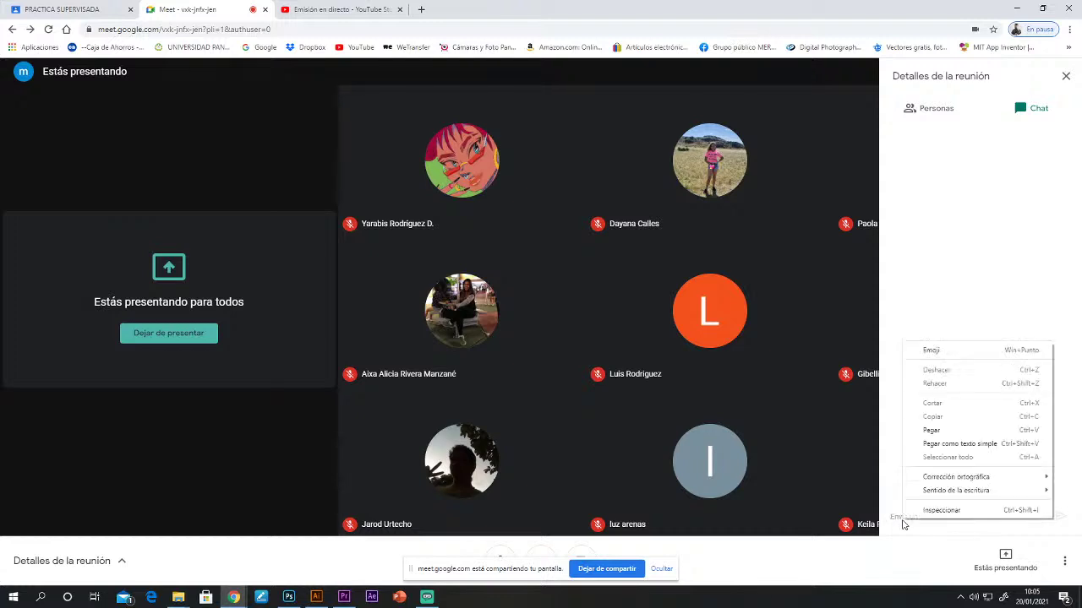
click(930, 426)
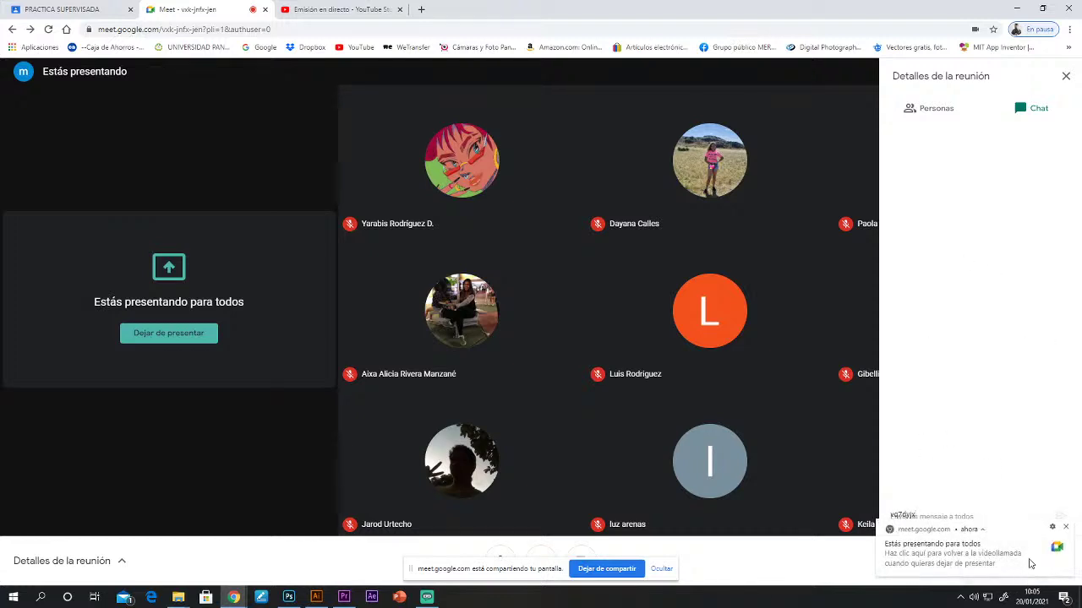
click(1062, 515)
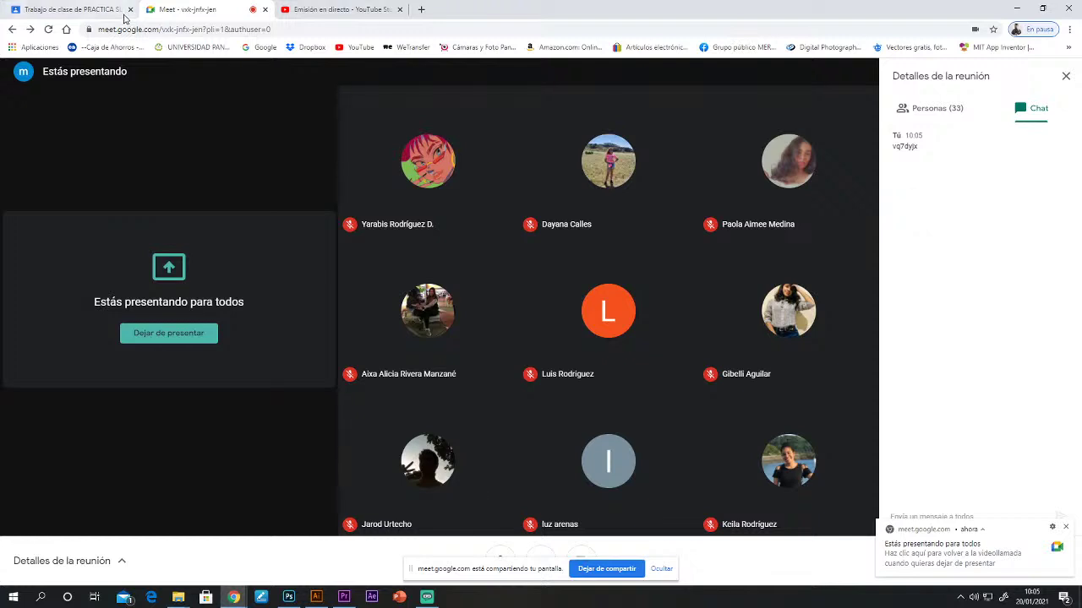
Step: Return to Google Classroom, close the enlarged class code and show the Tablón page of the class
click(93, 11)
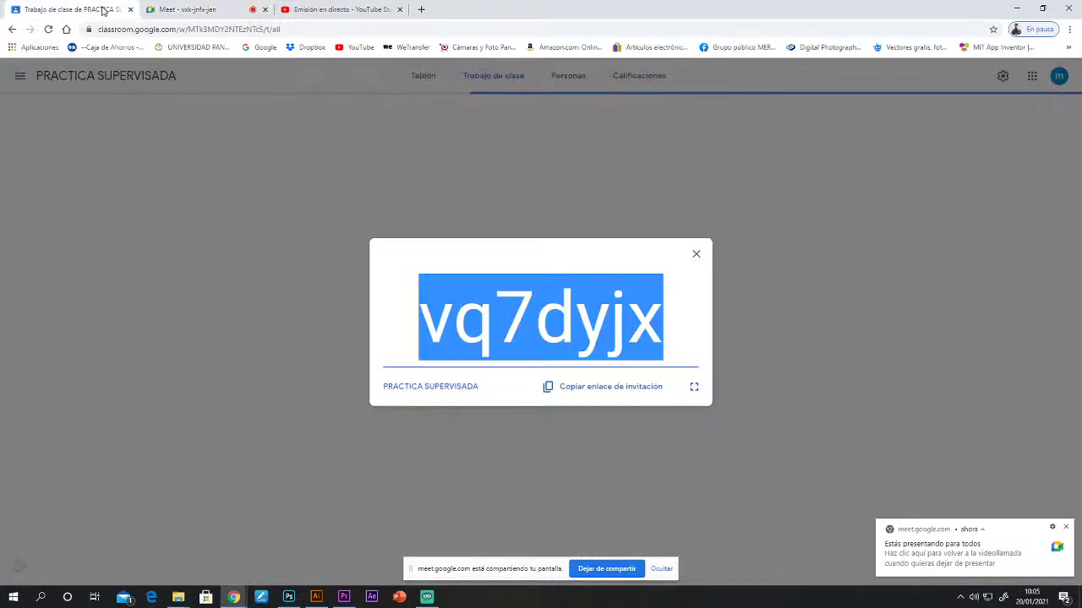
click(695, 253)
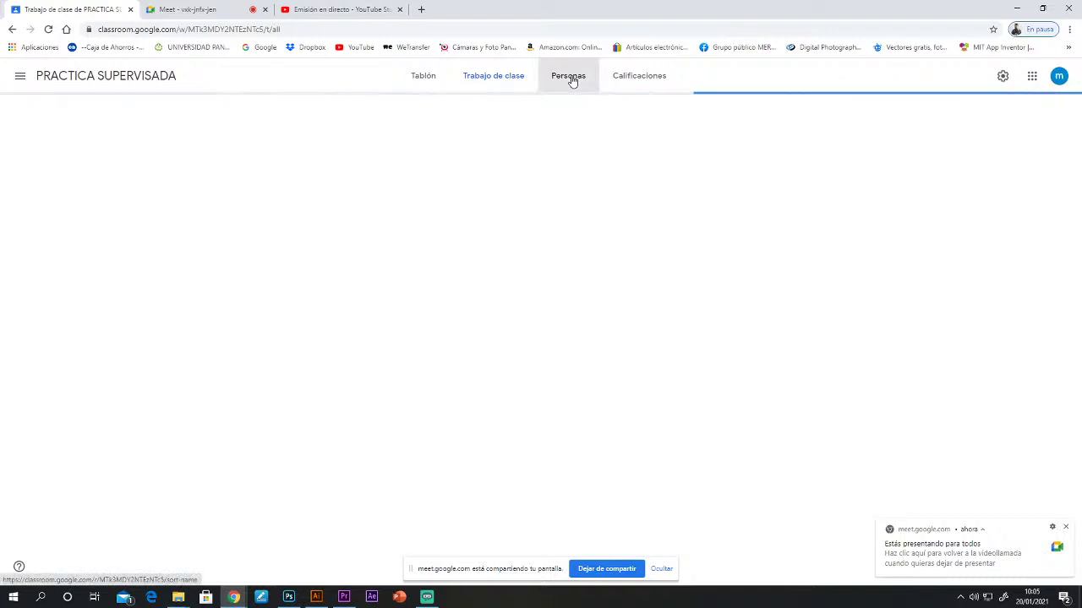
click(435, 77)
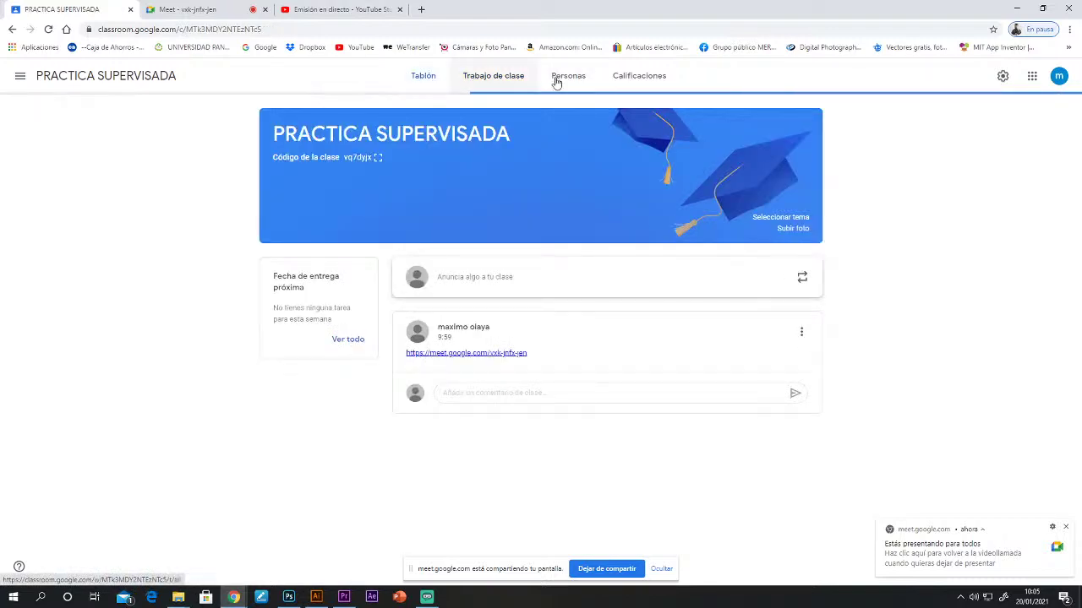
Step: Return to the Google Meet call and close its chat
click(323, 11)
click(190, 10)
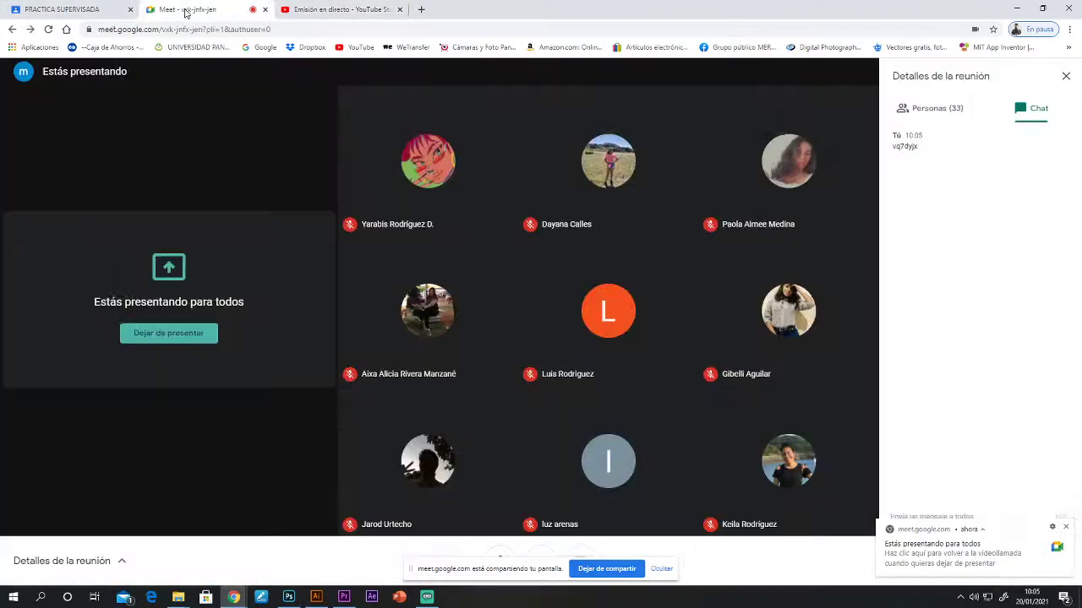
click(56, 10)
click(189, 12)
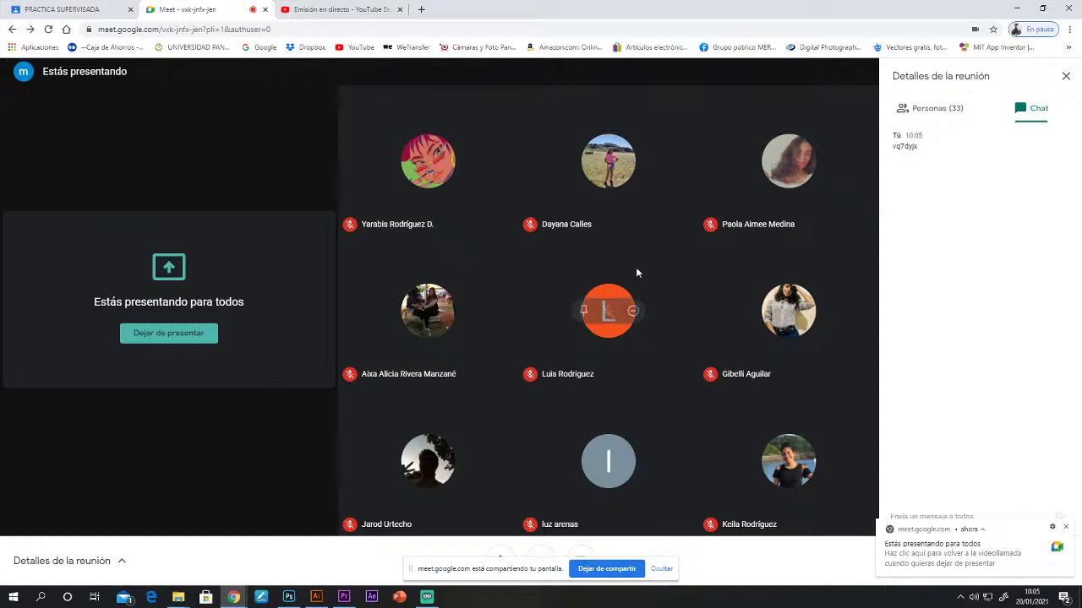
click(1065, 76)
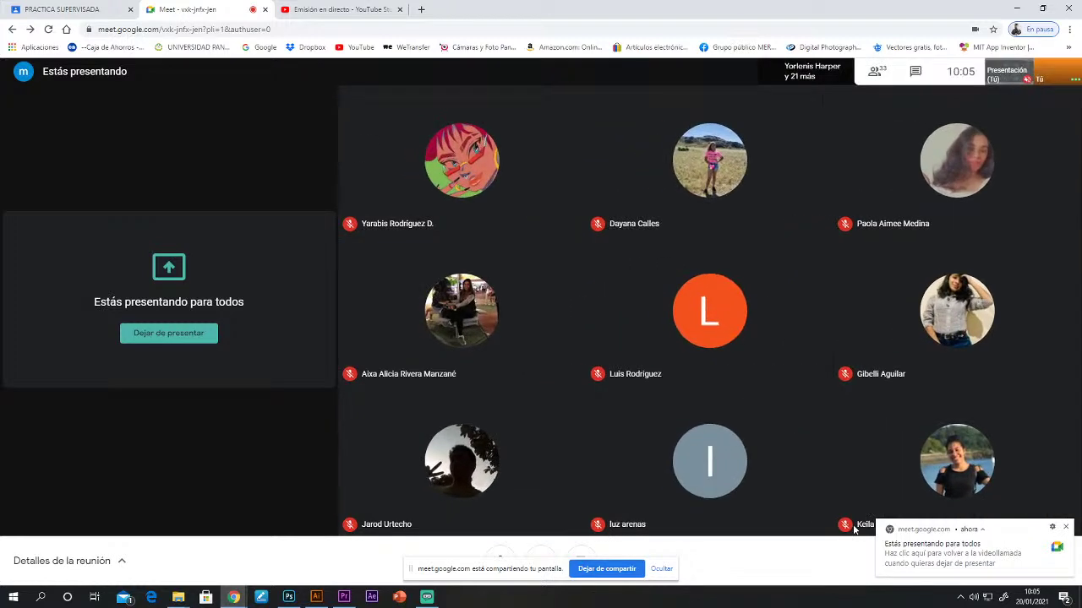
Step: Review the student list on the class's Personas page in Google Classroom and go back to the Tablón page
click(177, 598)
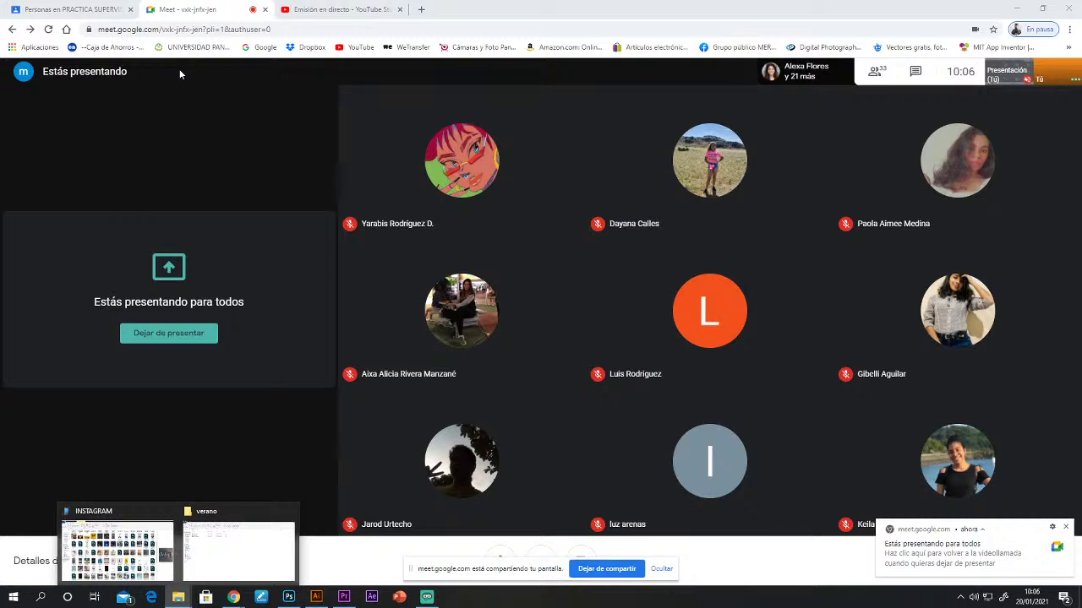
click(76, 9)
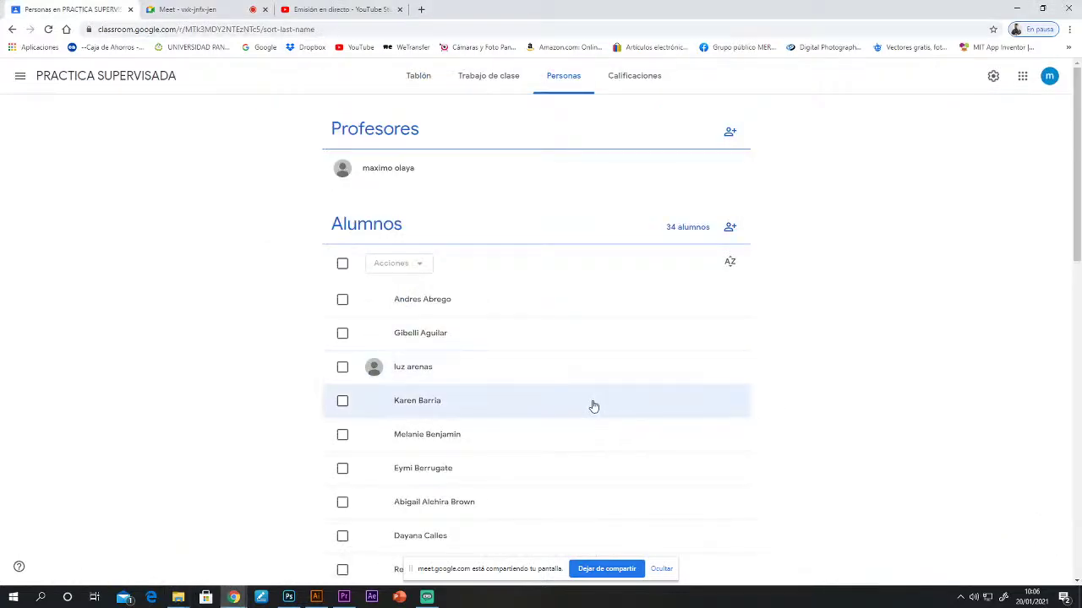
scroll(592, 408, down, 10)
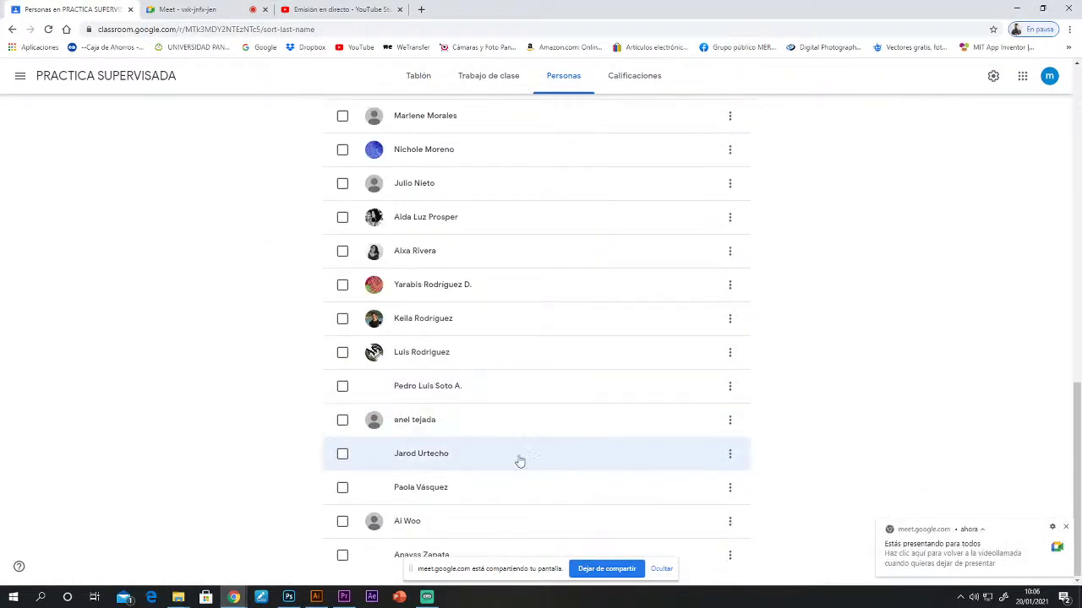
scroll(511, 463, up, 10)
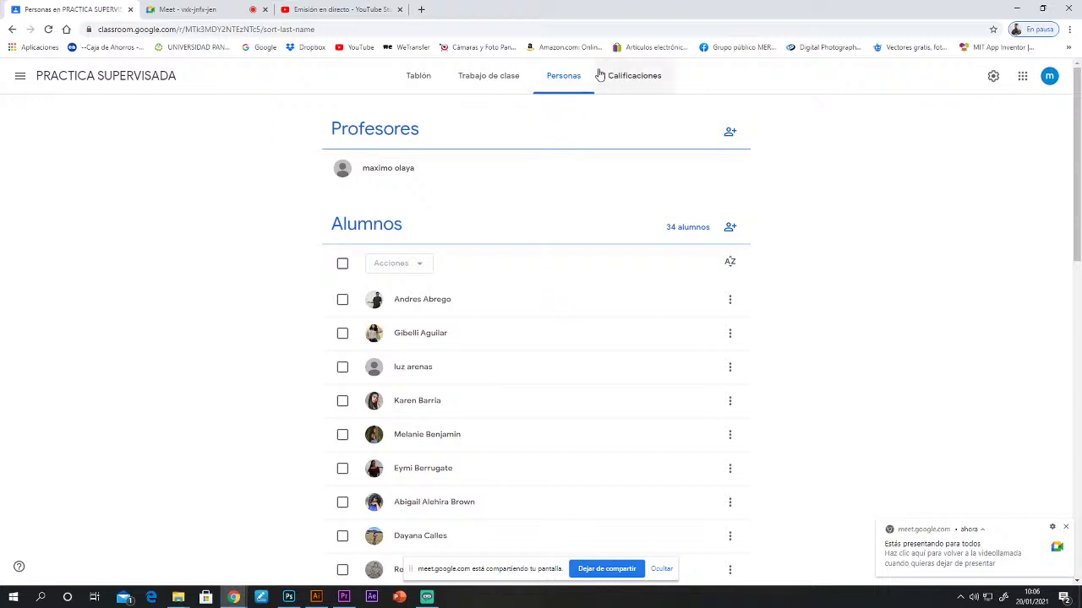
click(420, 78)
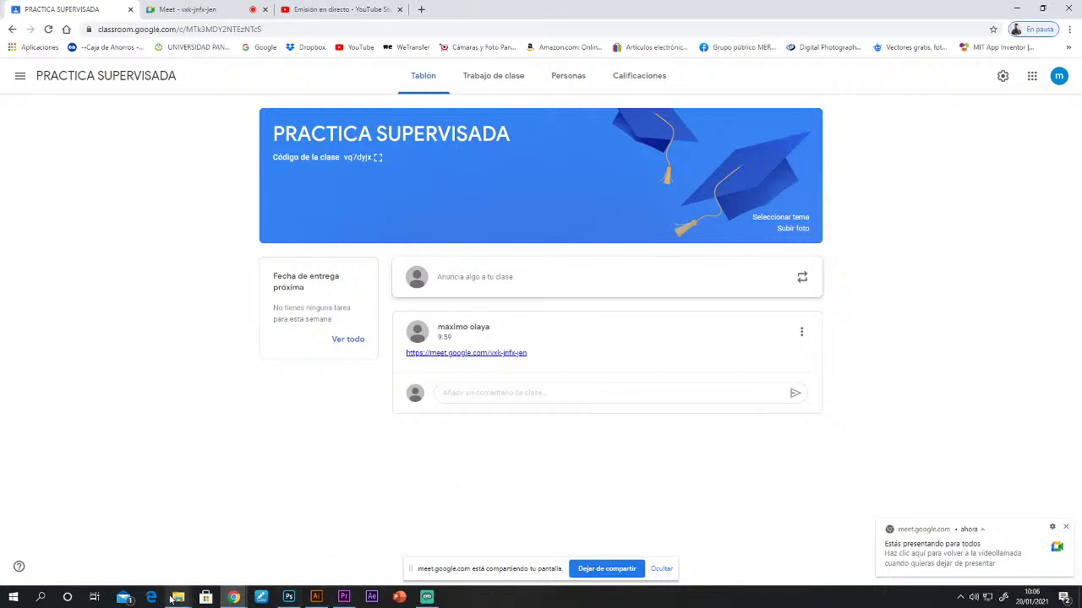
Step: Load proyecto practica supervisada.pdf from the ADMISION folder into Illustrator
click(316, 598)
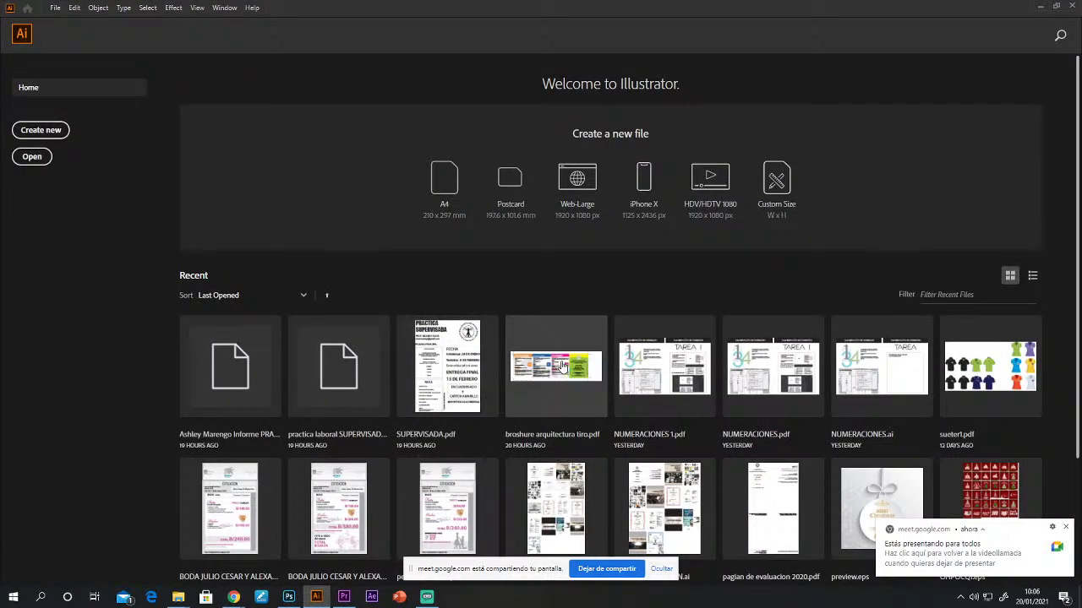
mouse_move(178, 597)
click(218, 560)
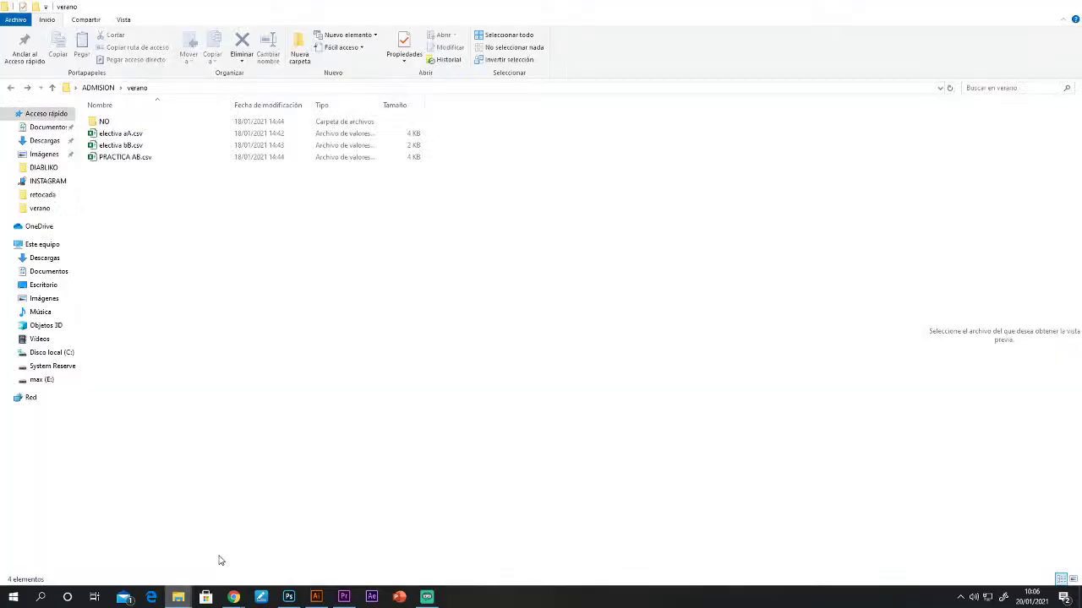
click(11, 88)
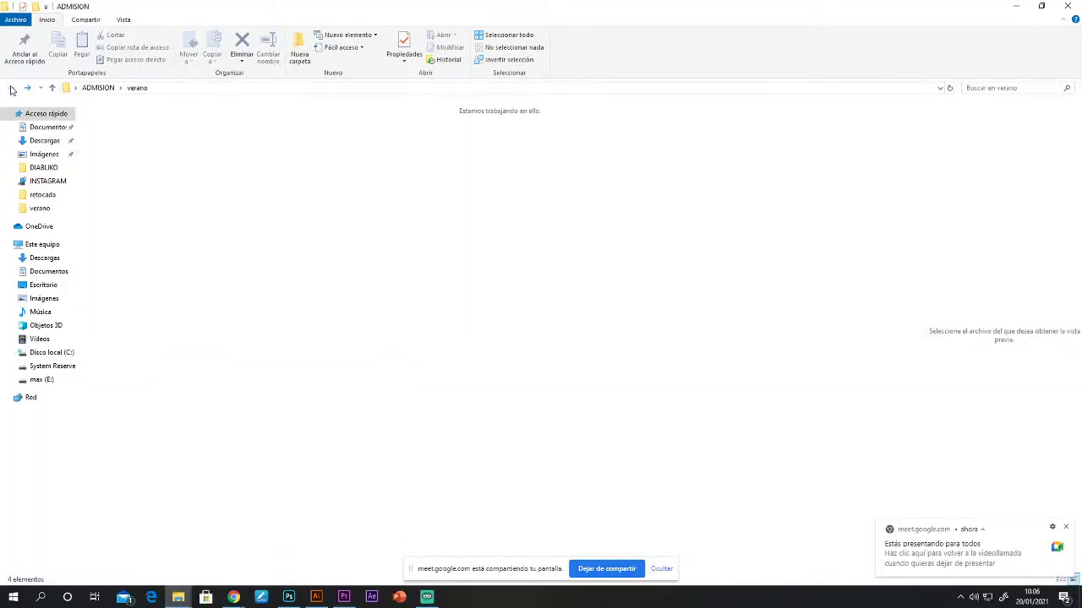
click(296, 143)
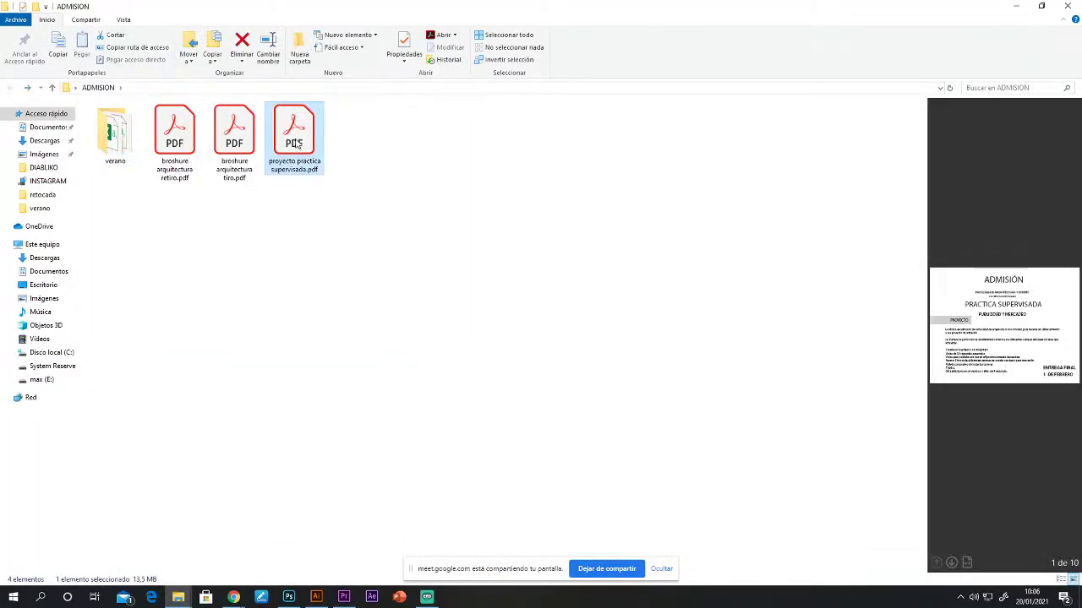
drag(296, 143, 368, 297)
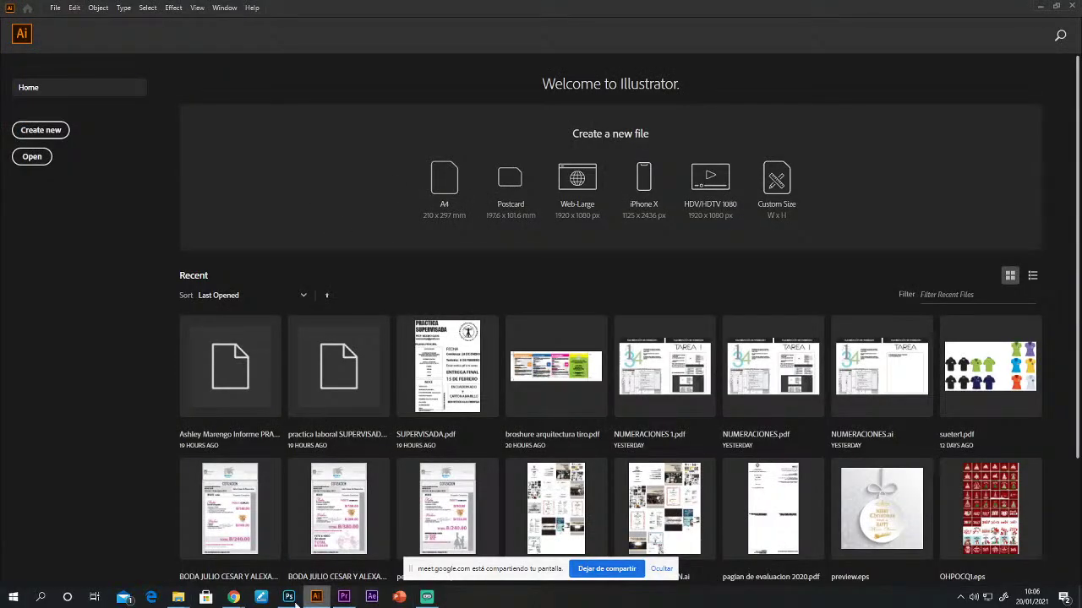
Step: Return to the Google Meet call, admit the waiting participant and check the live stream page in YouTube Studio
mouse_move(289, 597)
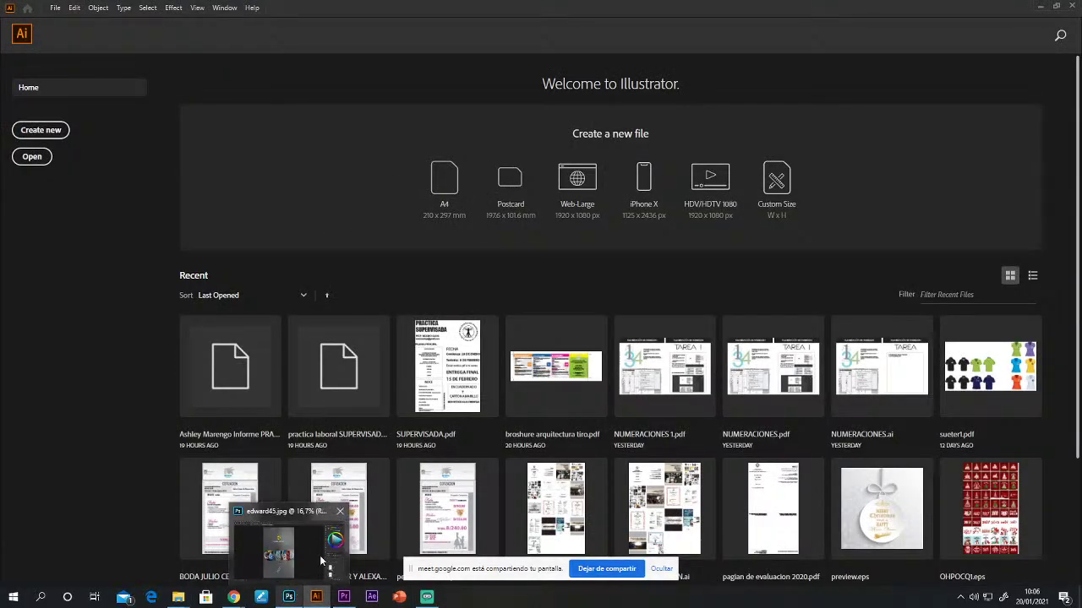
mouse_move(233, 596)
click(189, 549)
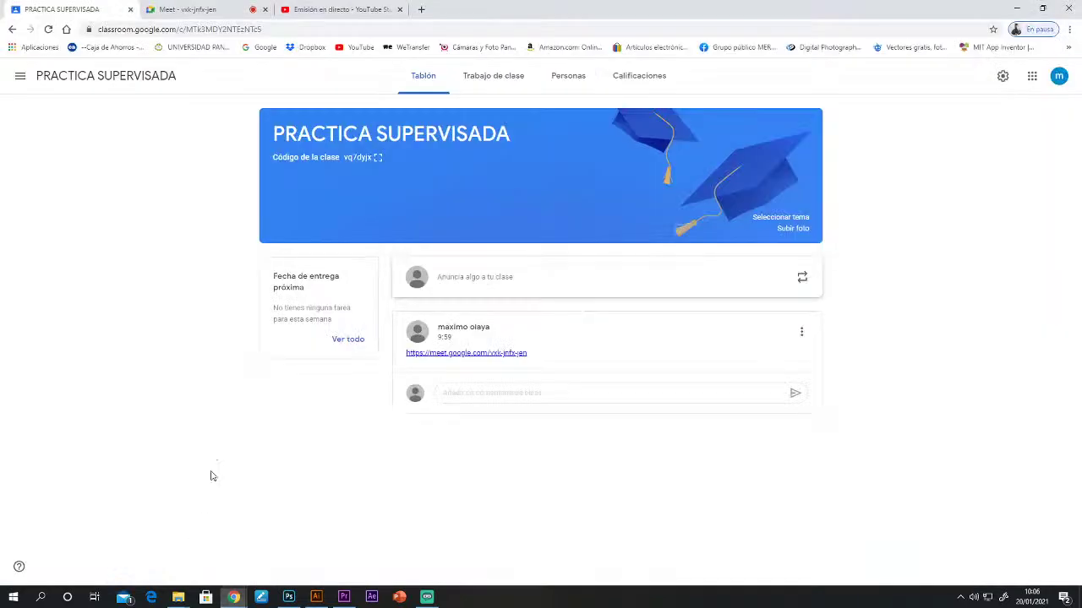
click(173, 10)
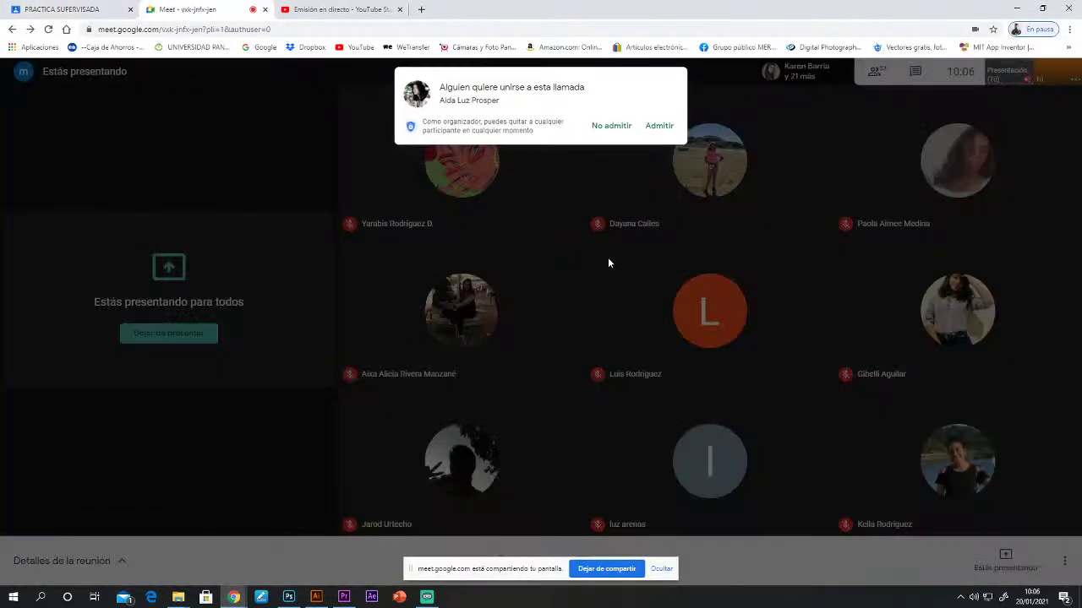
click(659, 127)
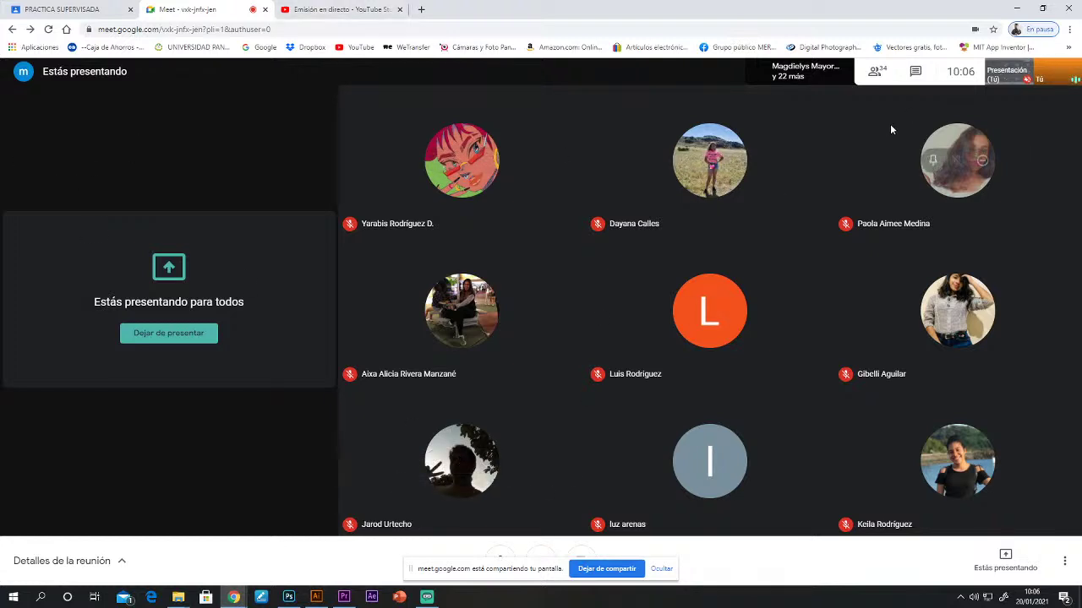
click(344, 10)
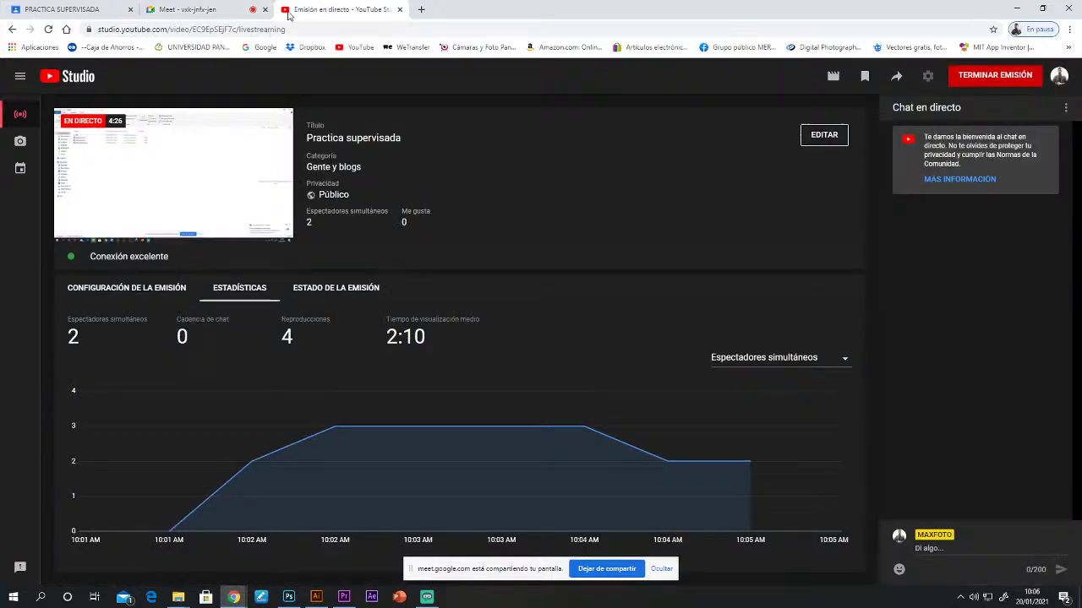
click(216, 10)
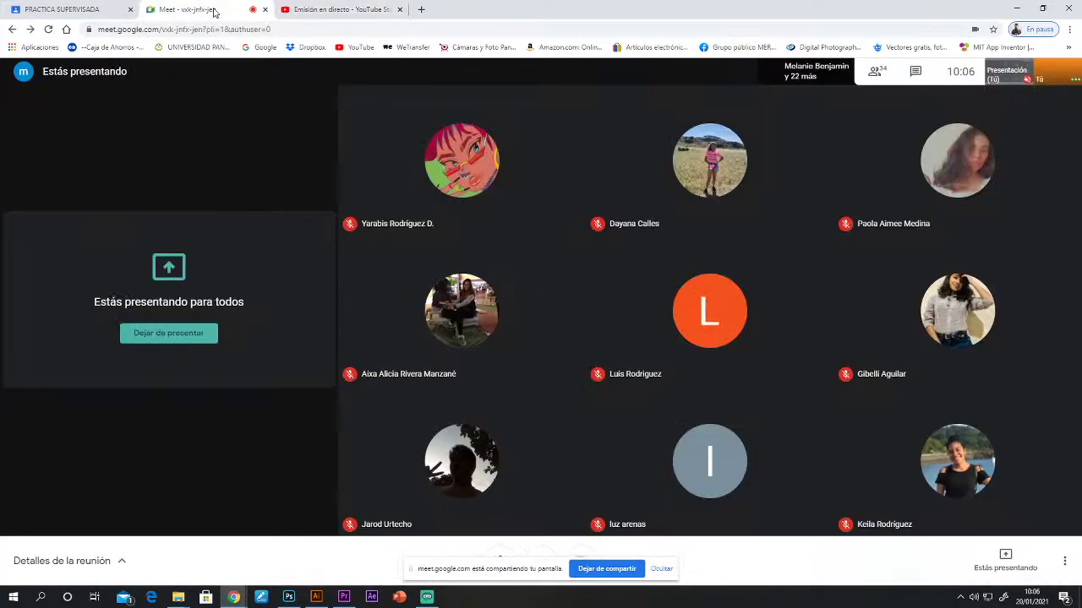
Step: Switch to Illustrator and examine the ADMISIÓN project brief on the first page at 100% zoom
click(318, 599)
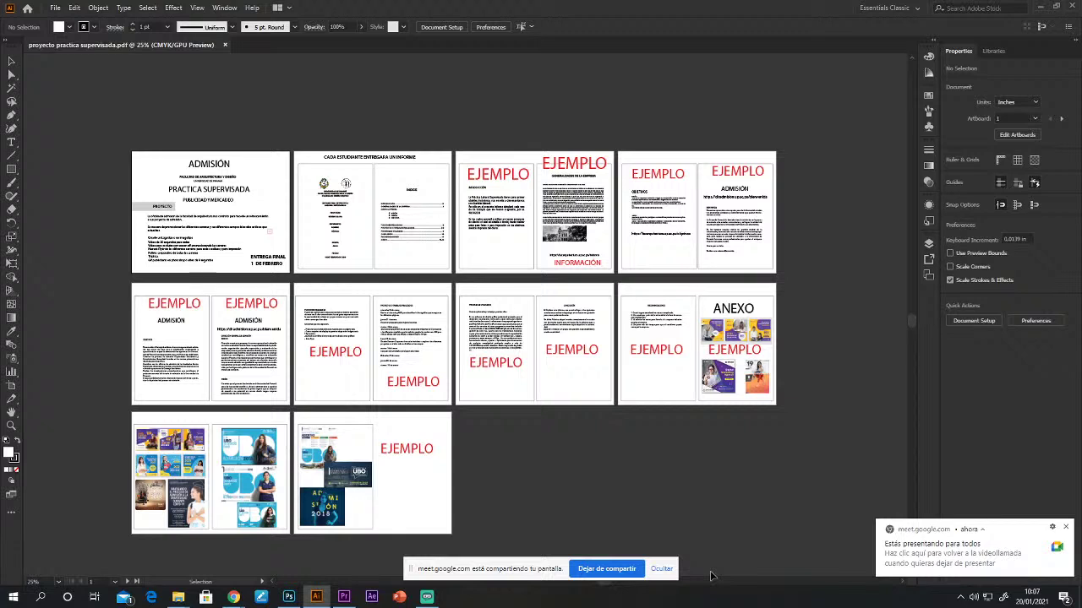
click(12, 426)
click(242, 268)
click(549, 372)
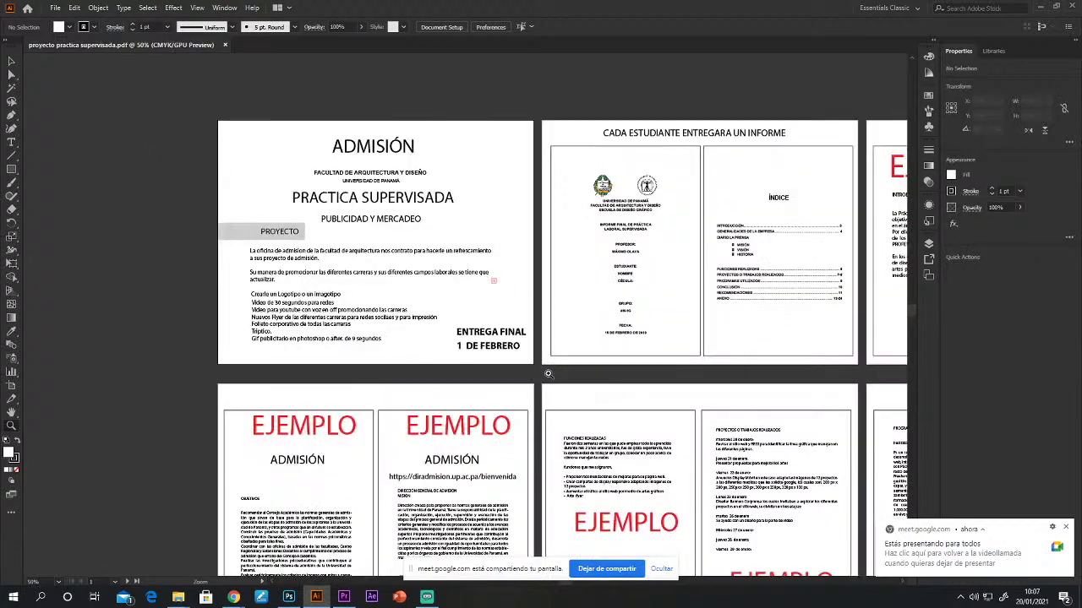
click(469, 304)
click(425, 264)
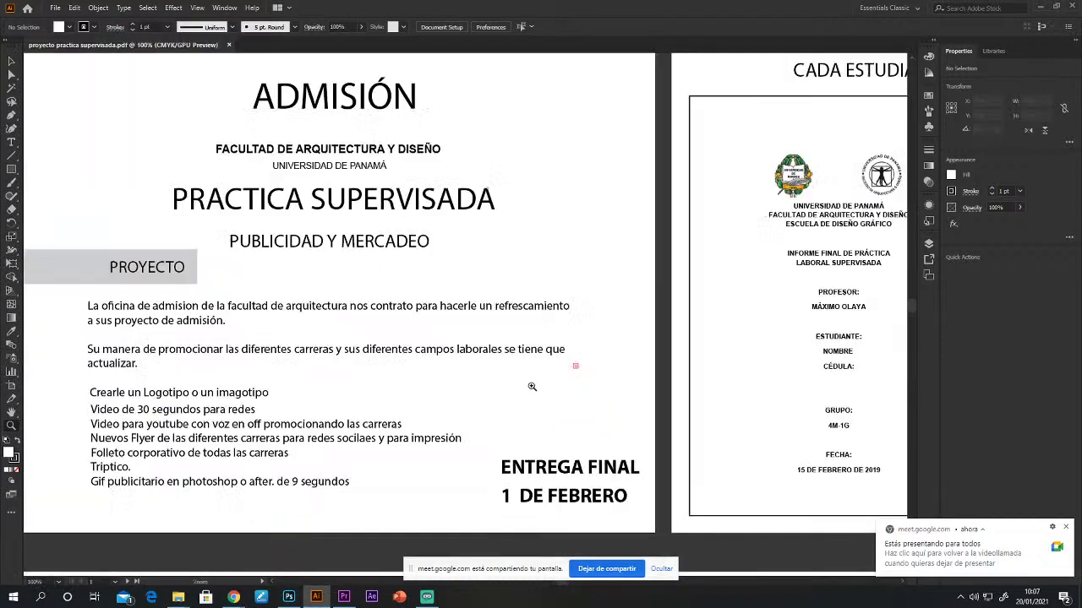
drag(625, 359, 668, 350)
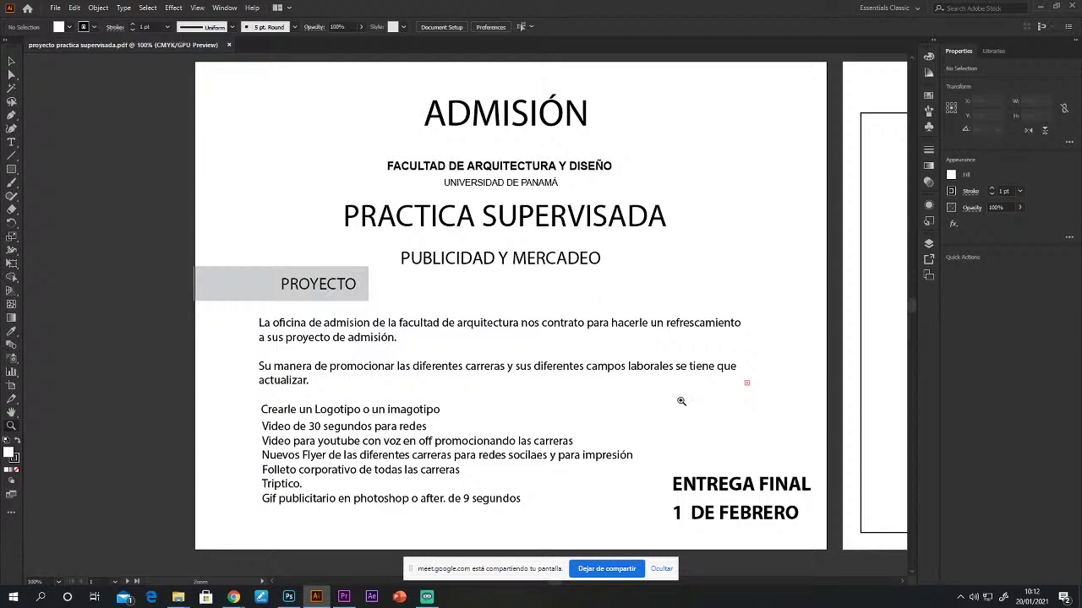
Step: Change the year in the date on the sample report cover to 2020
drag(806, 358, 329, 321)
drag(551, 326, 510, 347)
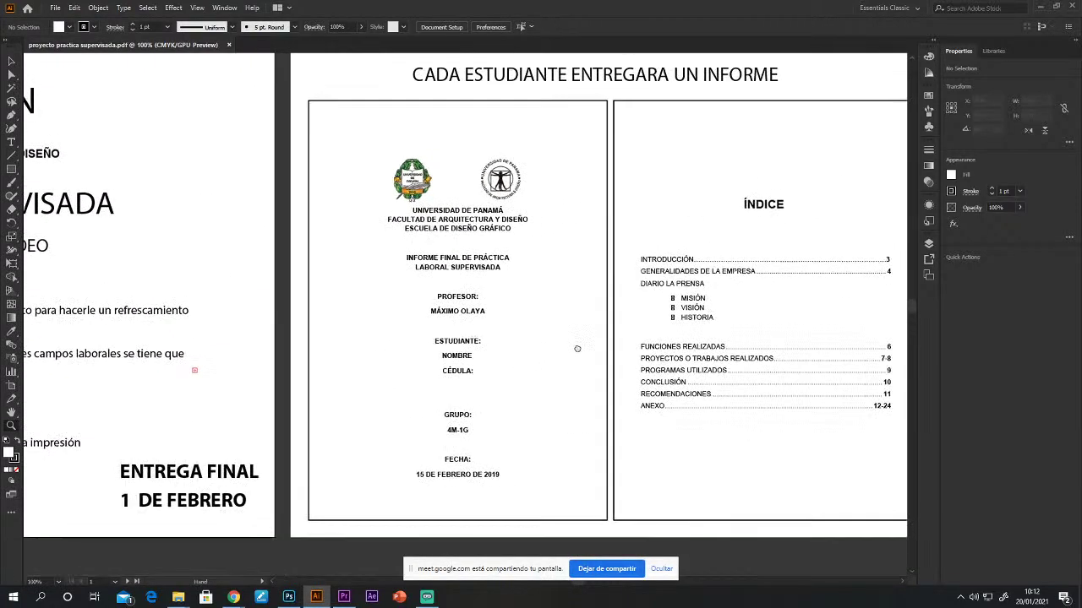
drag(712, 347, 566, 377)
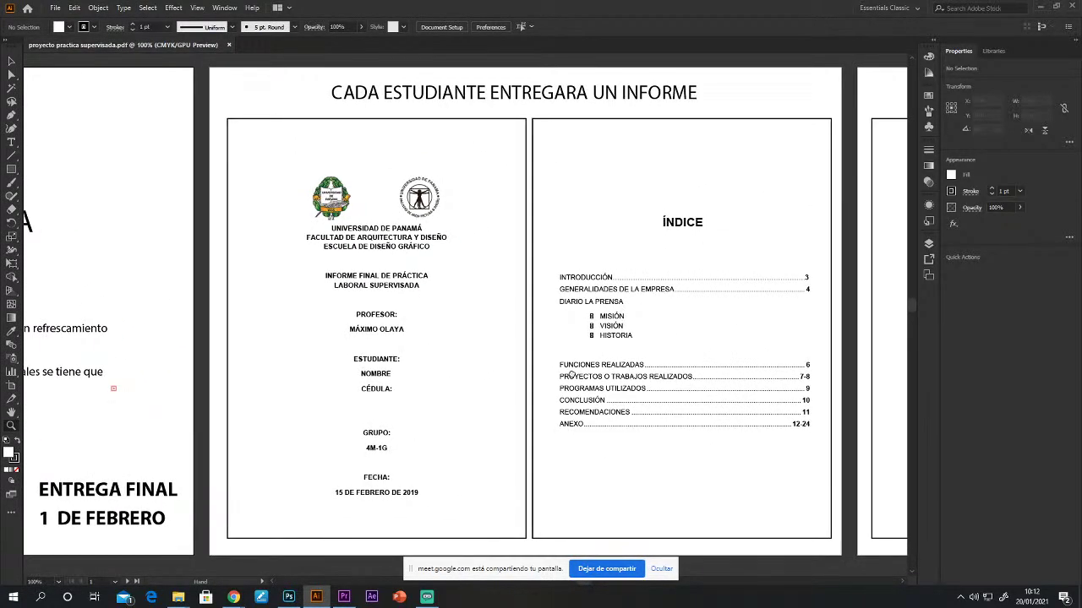
click(10, 60)
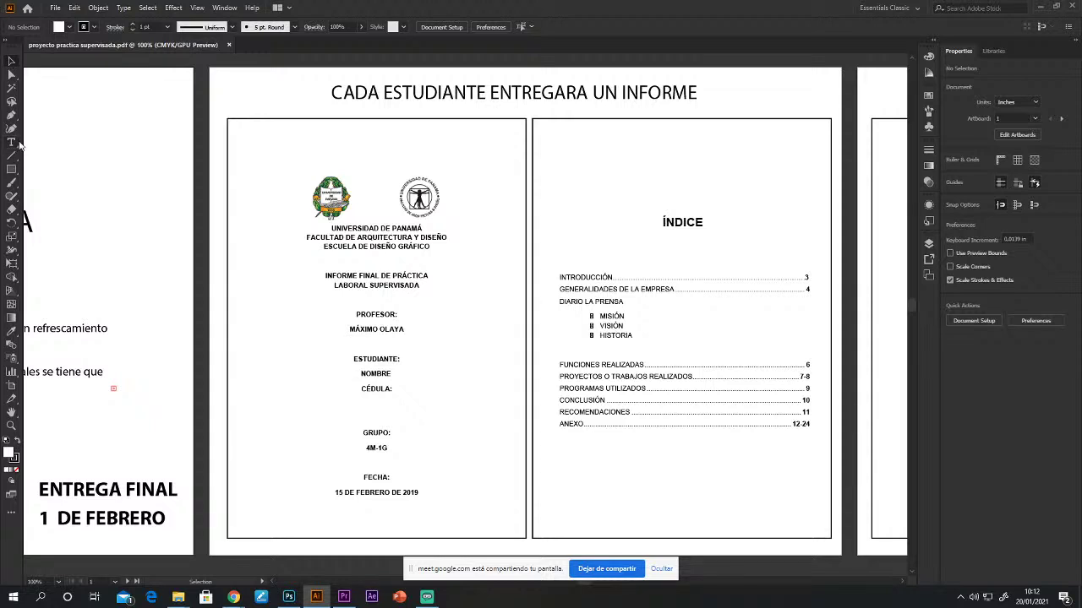
double_click(413, 493)
drag(411, 493, 427, 493)
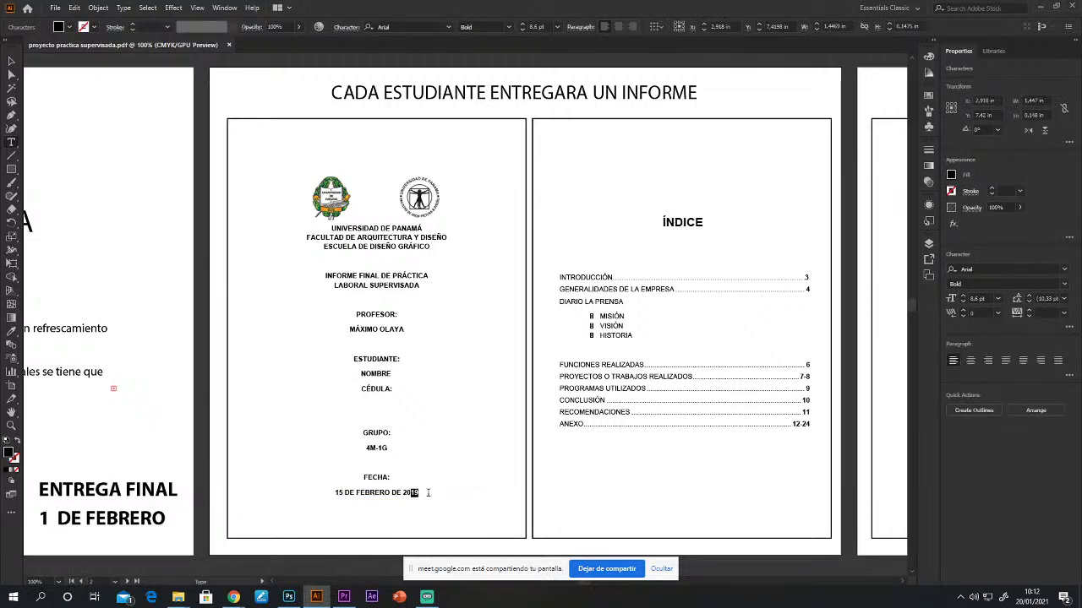
text(20)
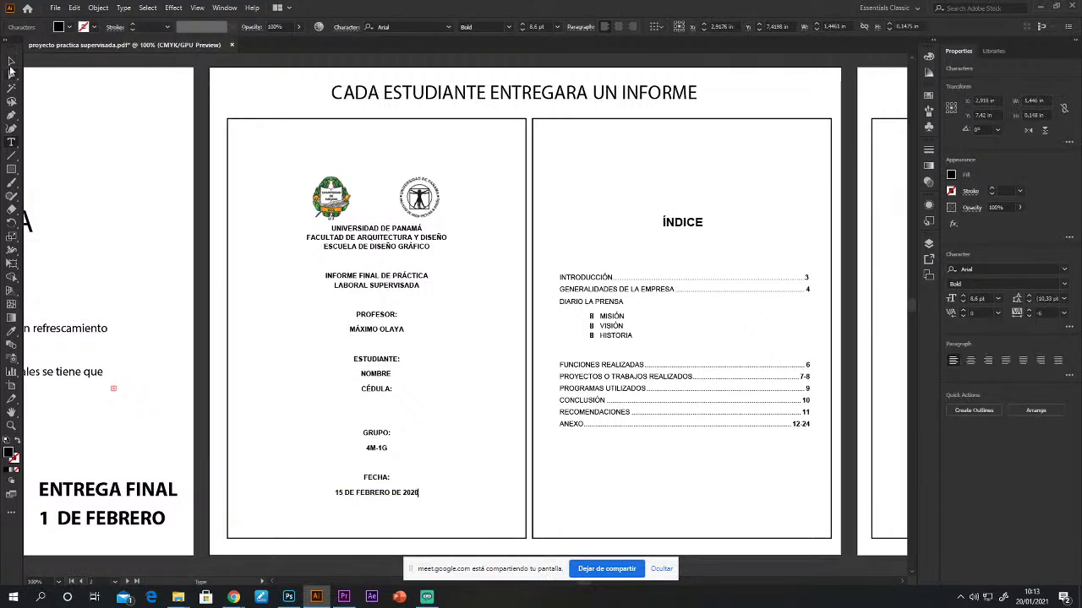
click(11, 61)
click(261, 91)
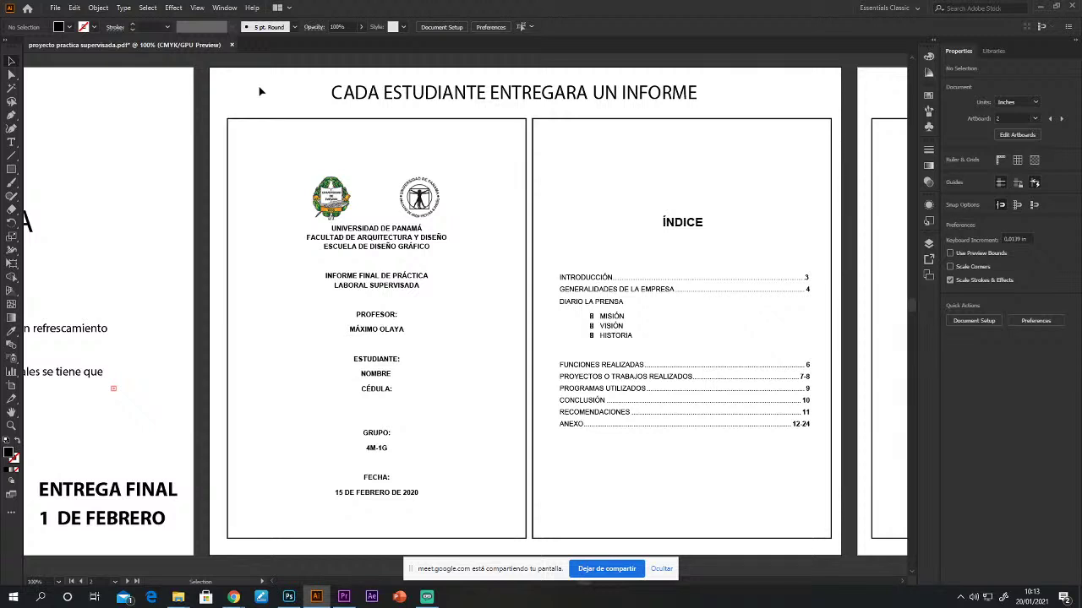
Step: Delete the DIARIO LA PRENSA line from the ÍNDICE page
key(t)
double_click(579, 301)
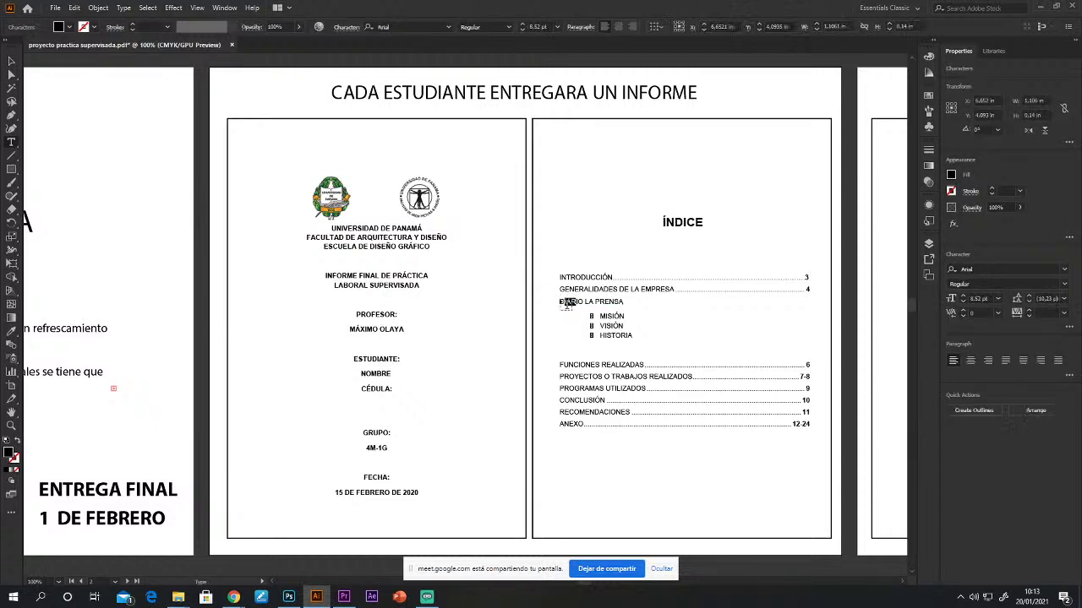
key(Escape)
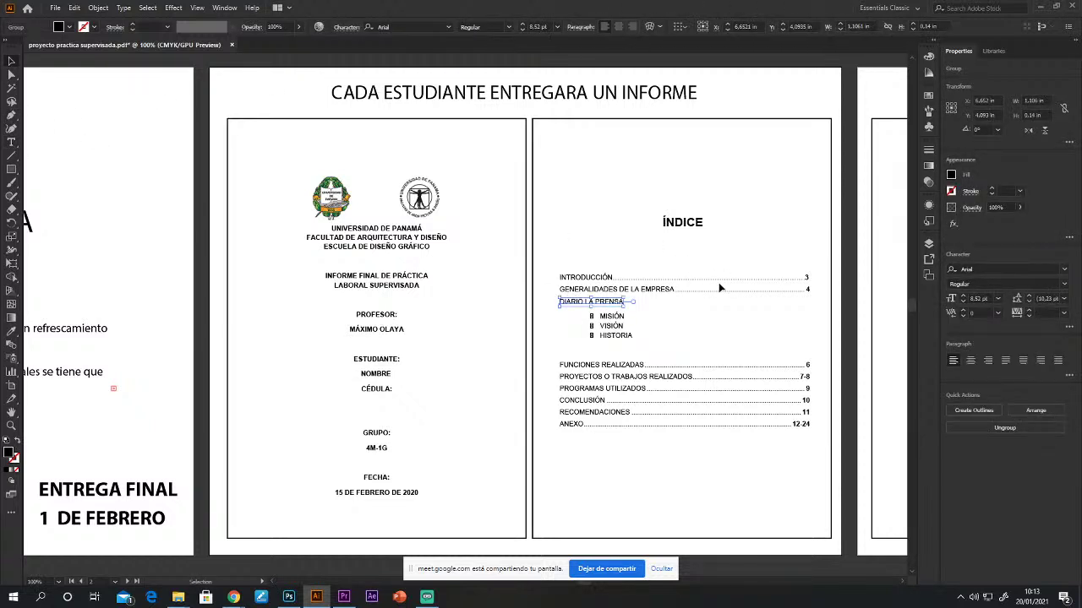
key(Delete)
drag(549, 305, 803, 467)
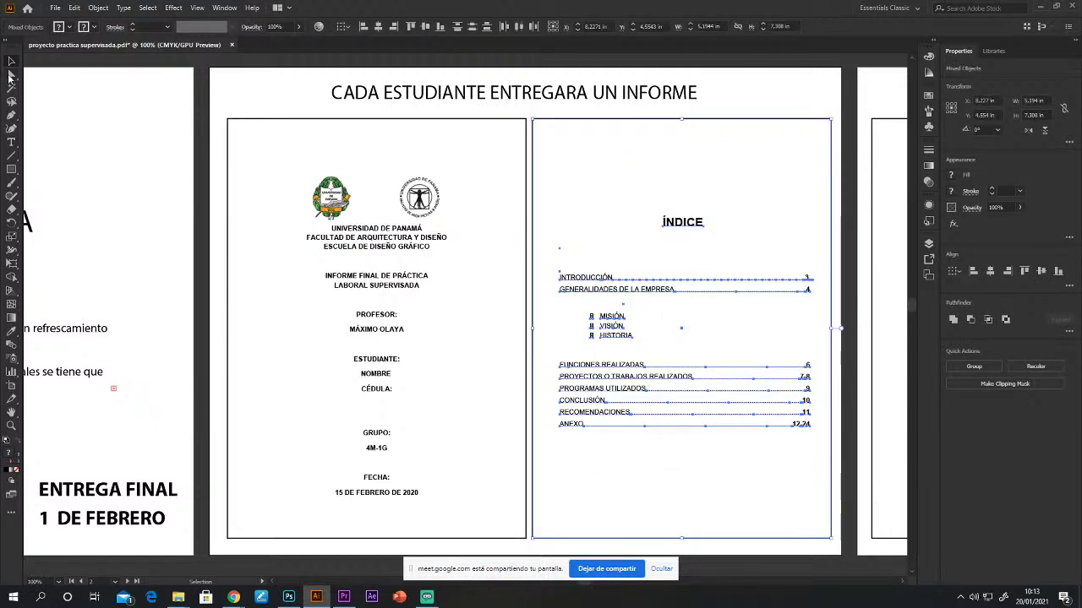
key(a)
click(547, 316)
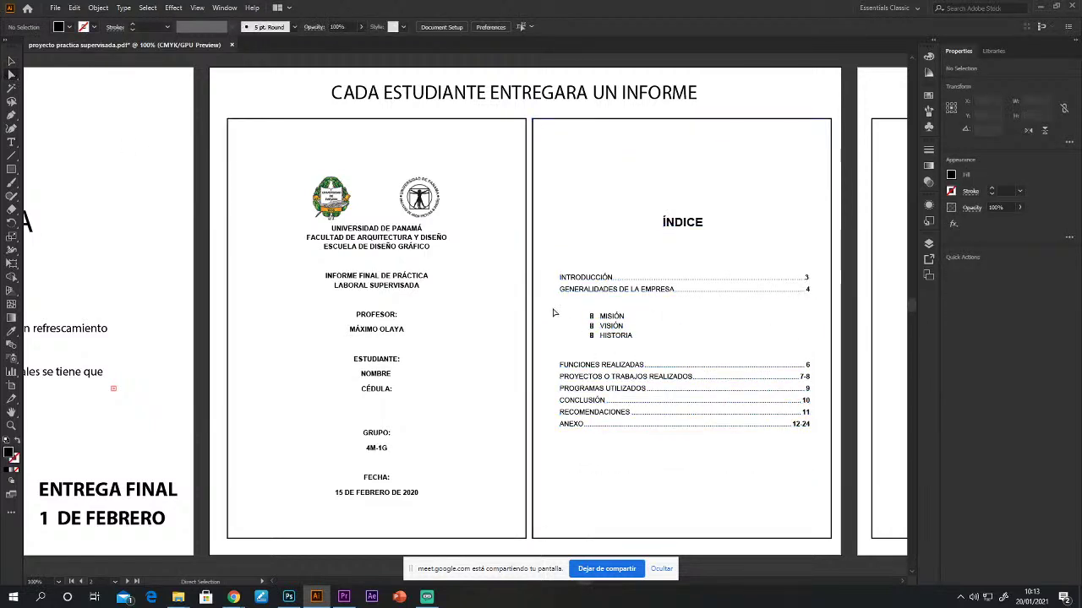
drag(554, 306, 818, 471)
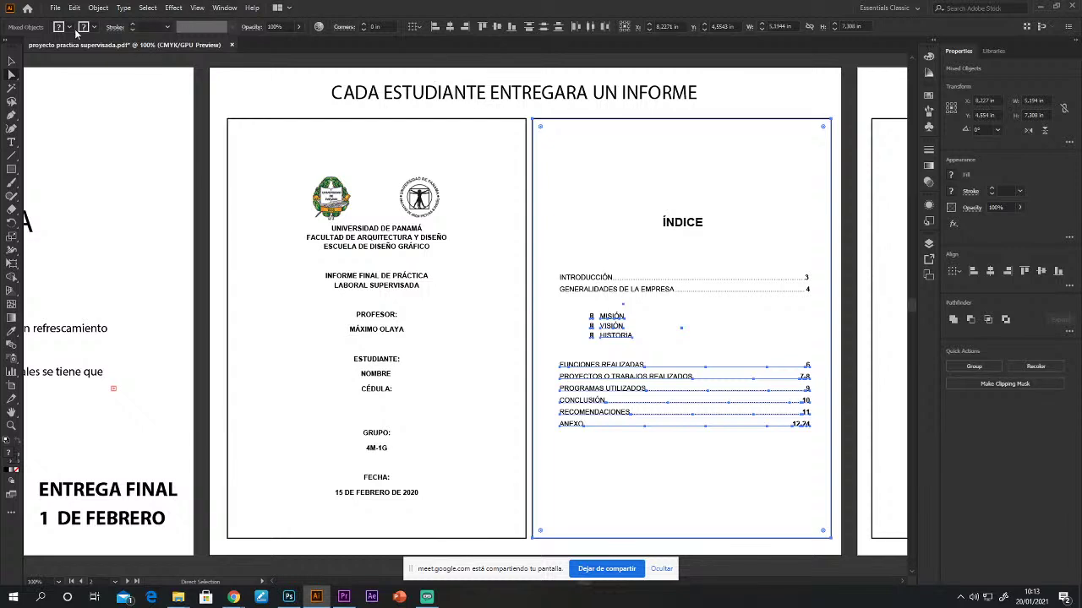
shift+click(583, 119)
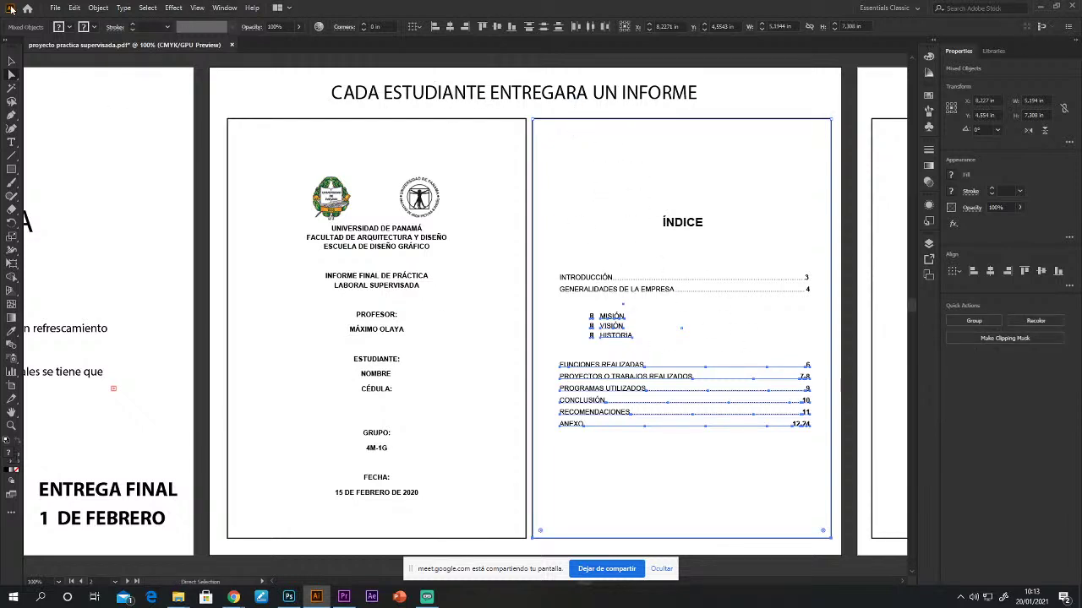
click(621, 350)
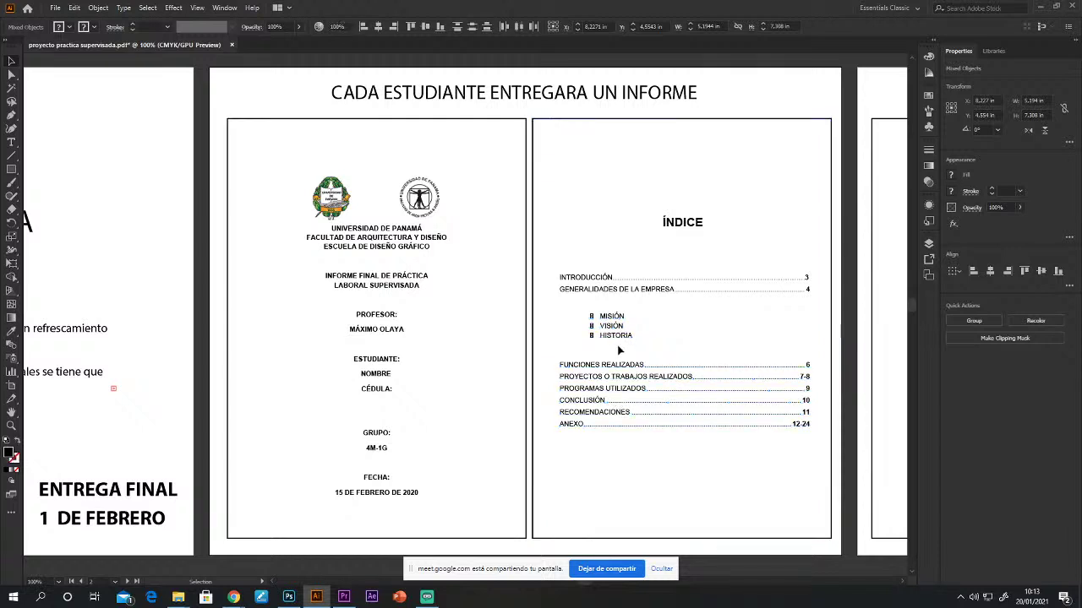
click(620, 318)
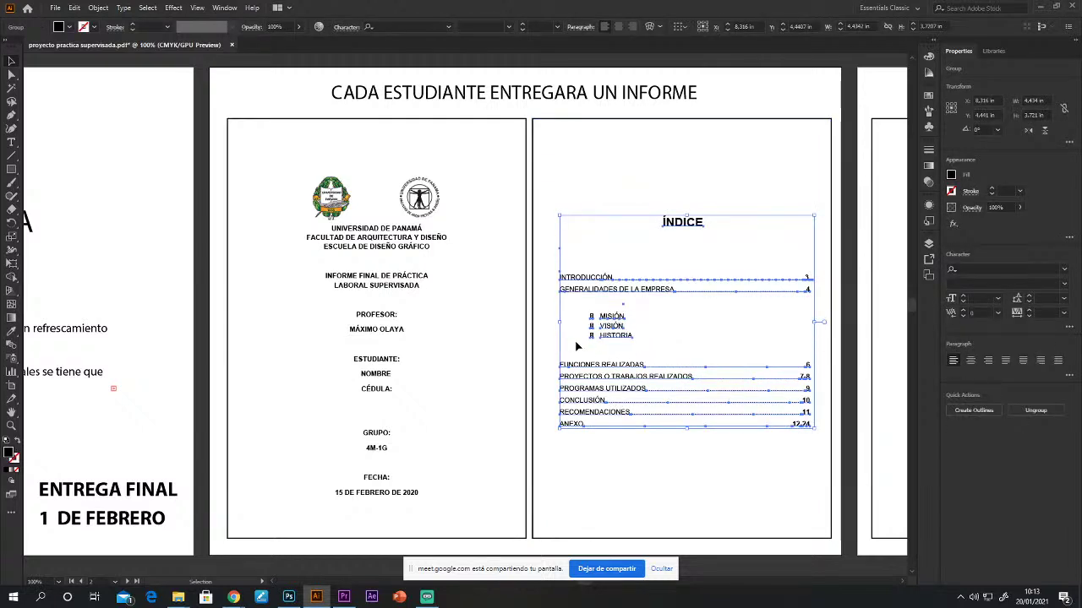
click(550, 201)
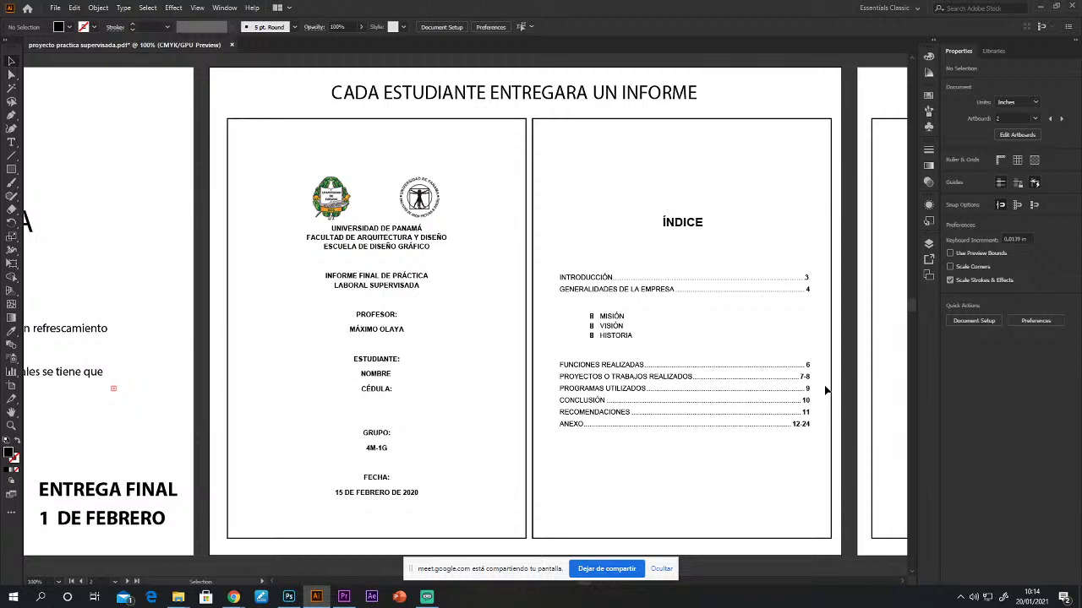
Step: Examine the ÍNDICE entries and page numbers, plus the INTRODUCCIÓN and GENERALIDADES DE LA EMPRESA example pages
key(ctrl+plus)
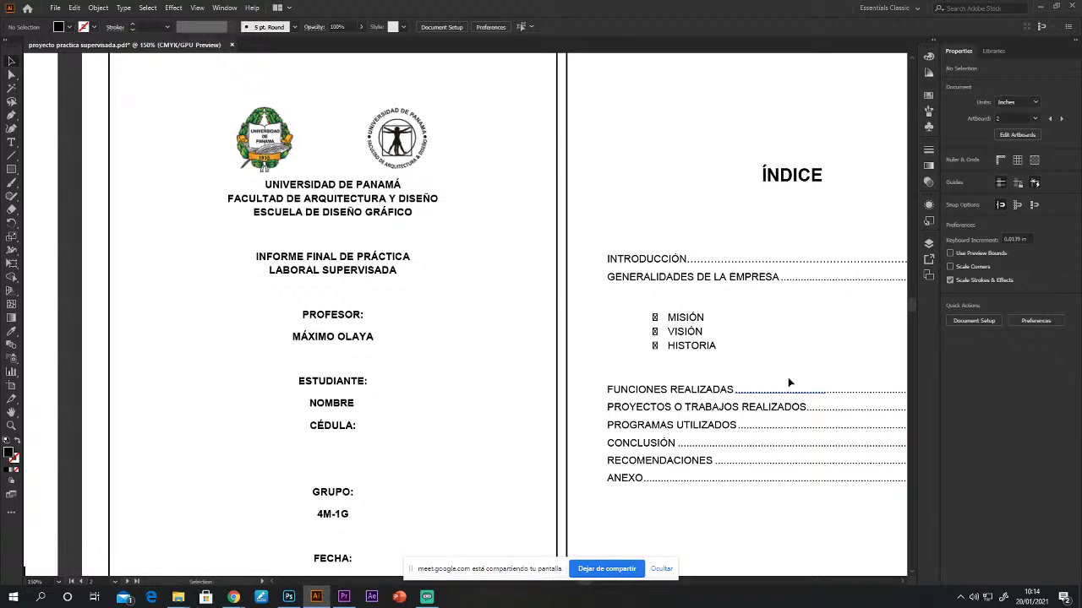
drag(767, 363, 506, 336)
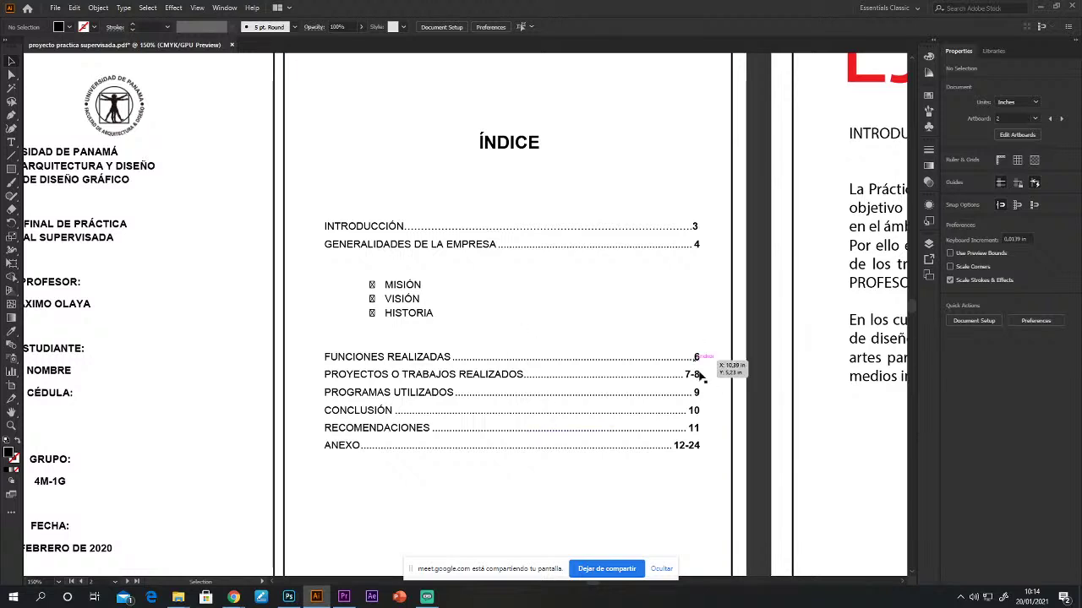
key(ctrl+minus)
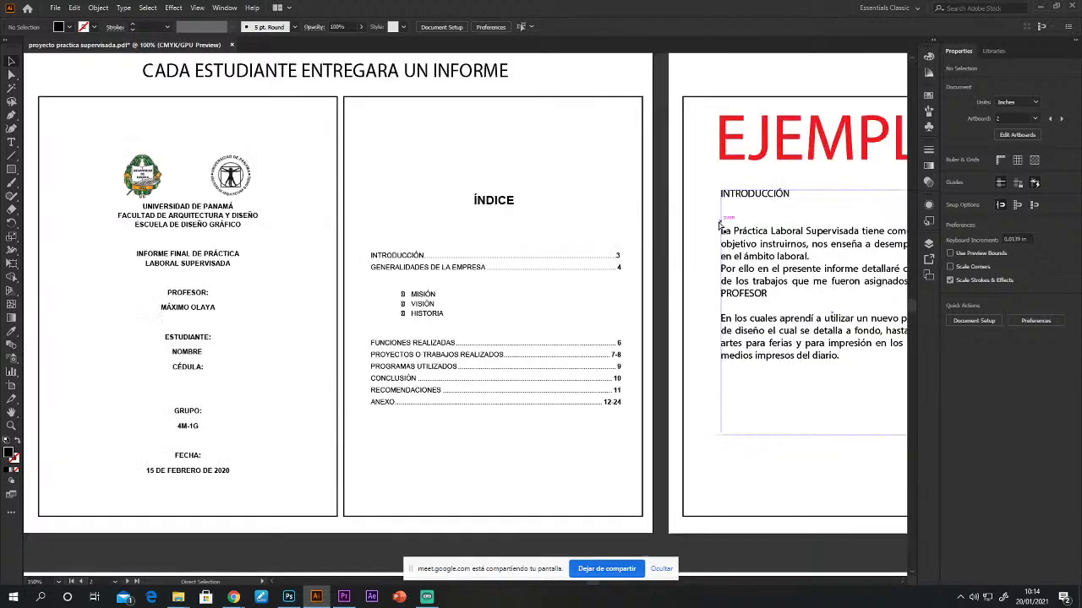
key(space)
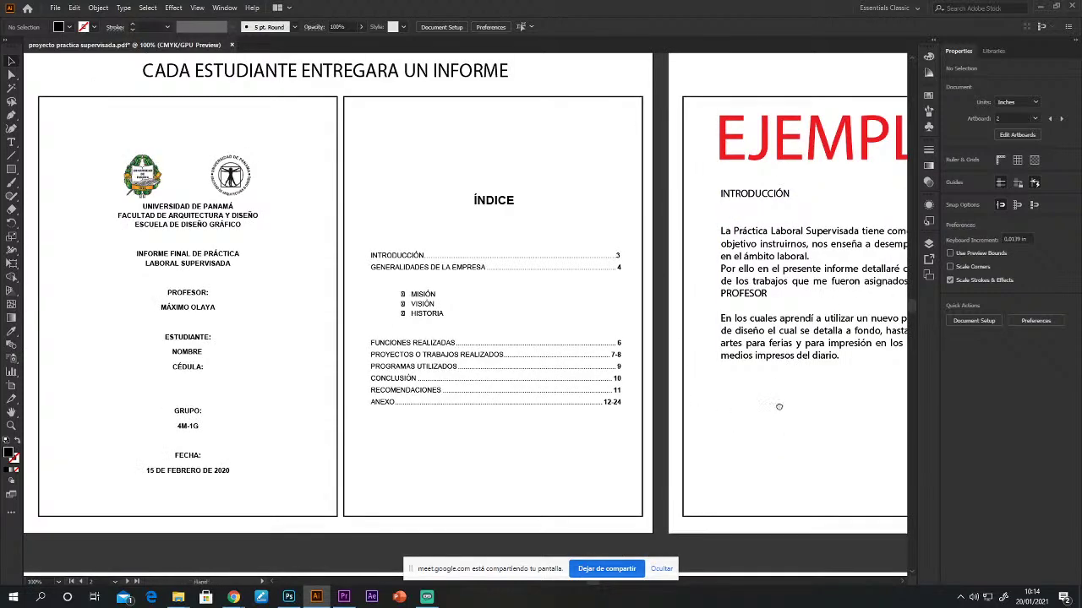
drag(777, 403, 500, 399)
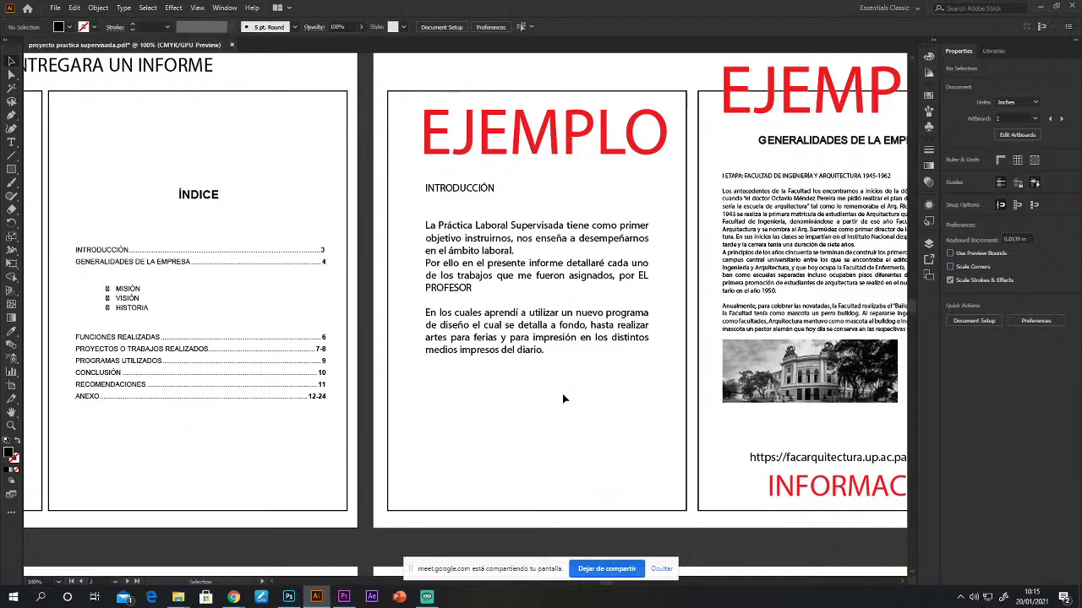
key(space)
drag(797, 327, 789, 324)
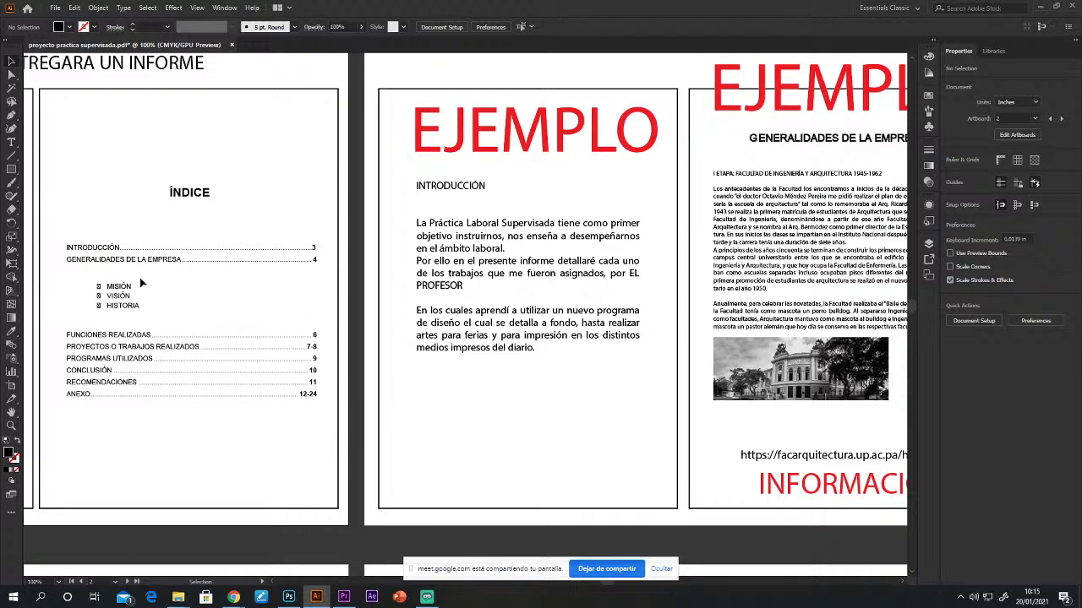
key(space)
drag(502, 323, 508, 335)
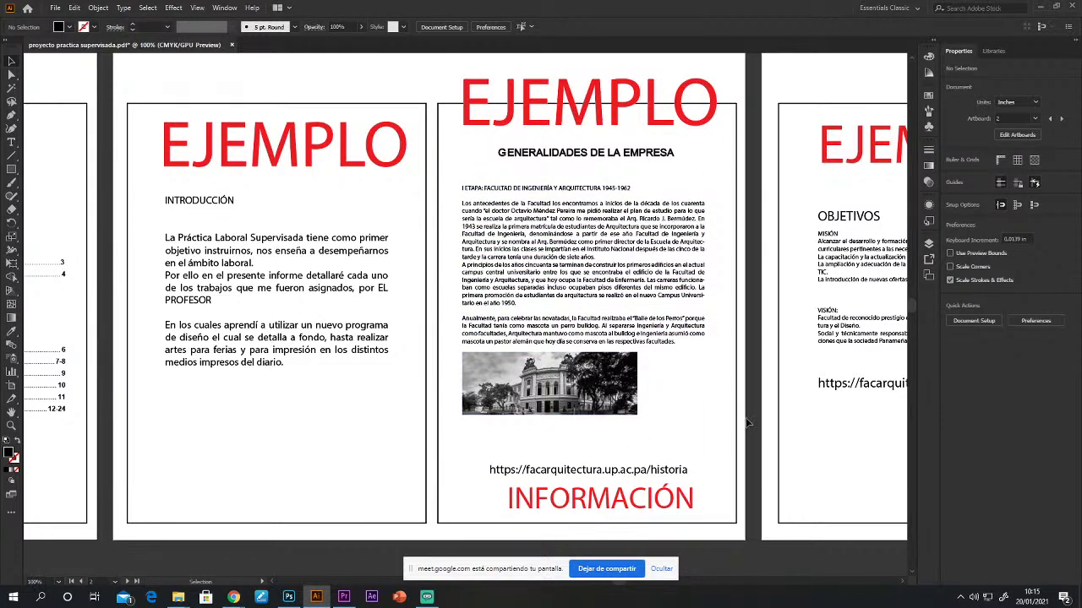
click(458, 142)
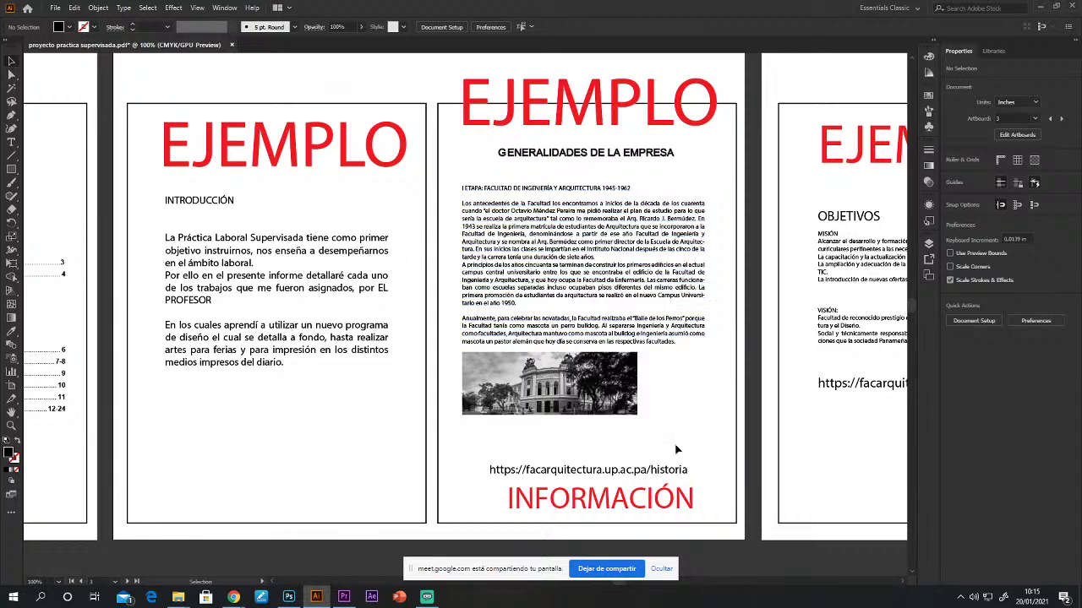
drag(726, 382, 380, 388)
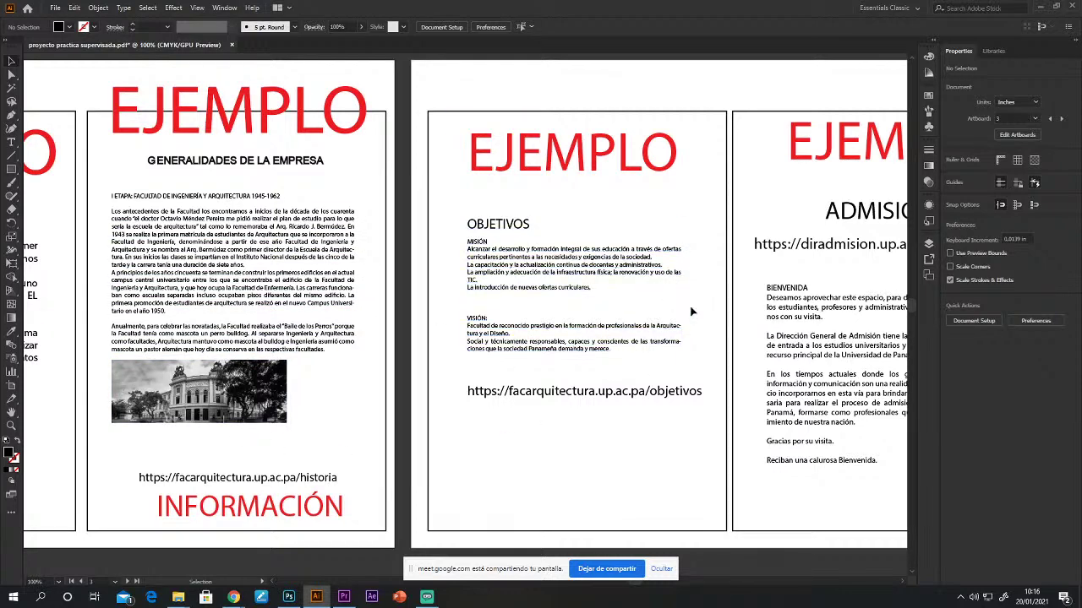
key(space)
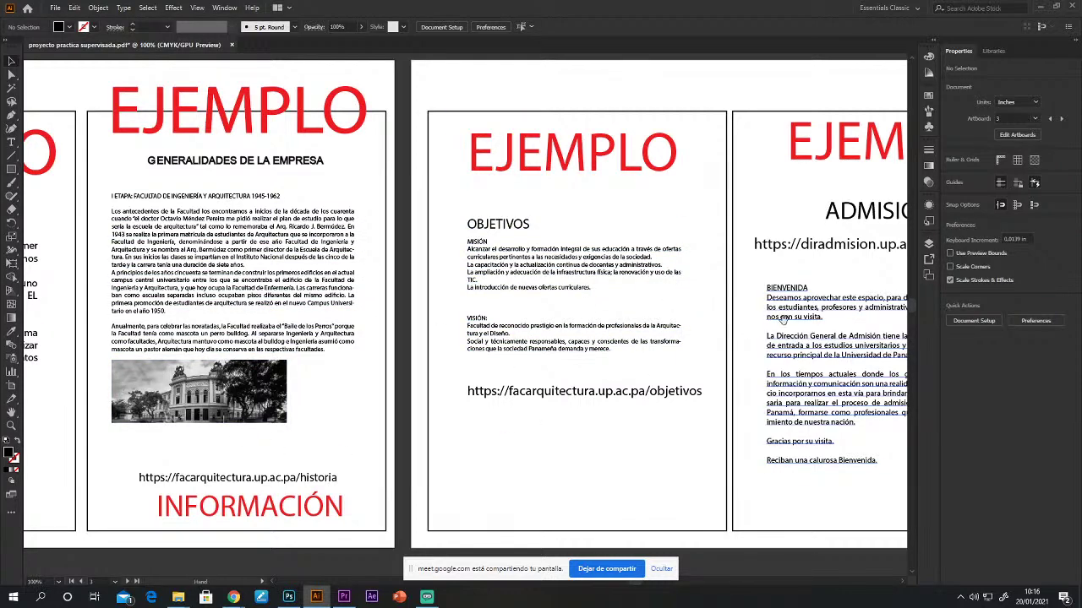
drag(740, 325, 486, 333)
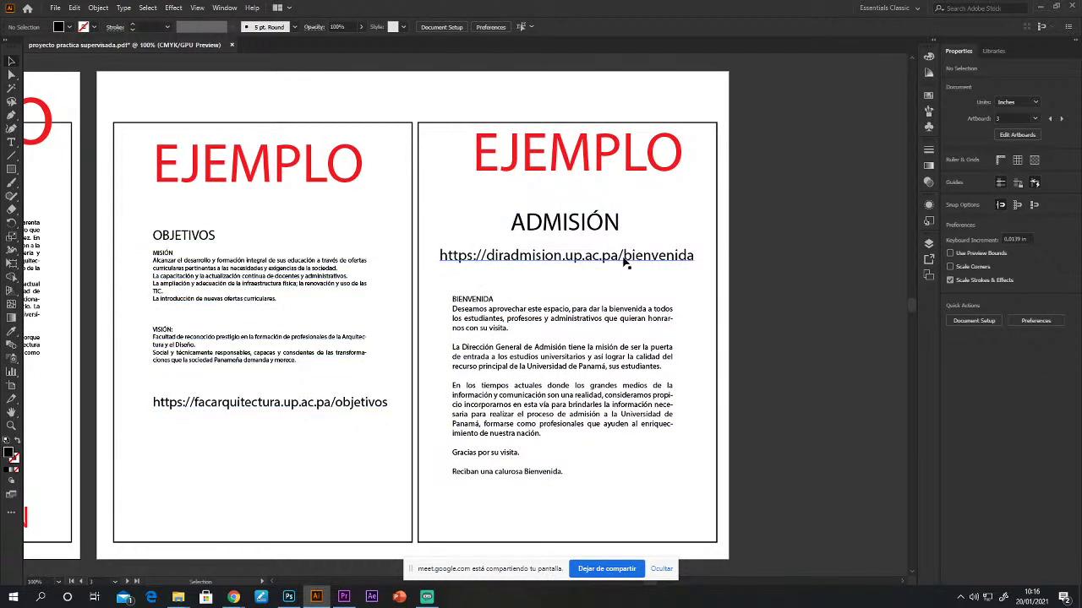
click(11, 142)
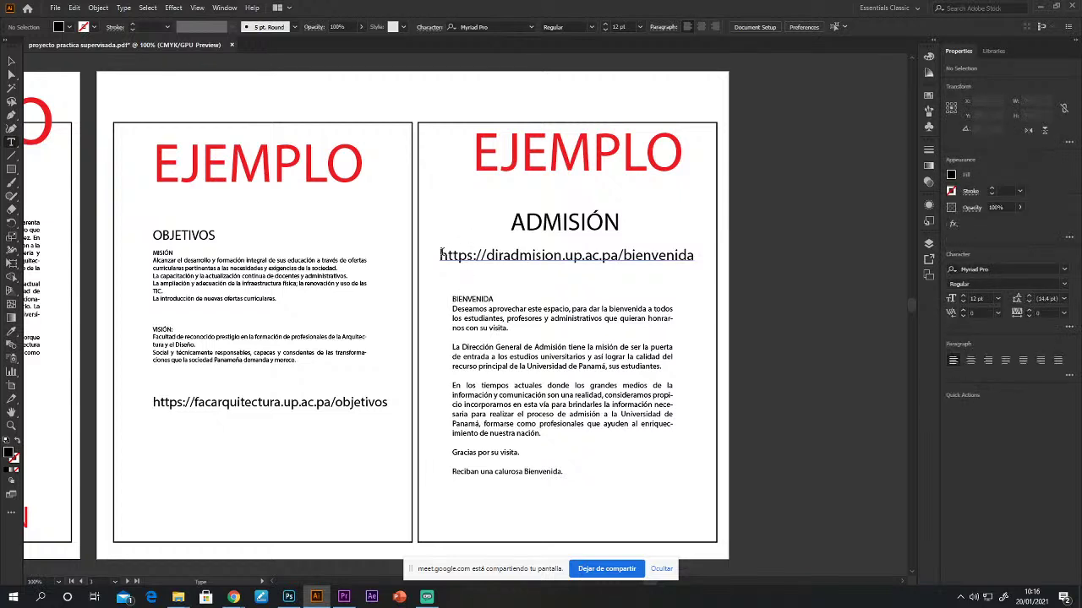
drag(438, 255, 756, 281)
key(ctrl+c)
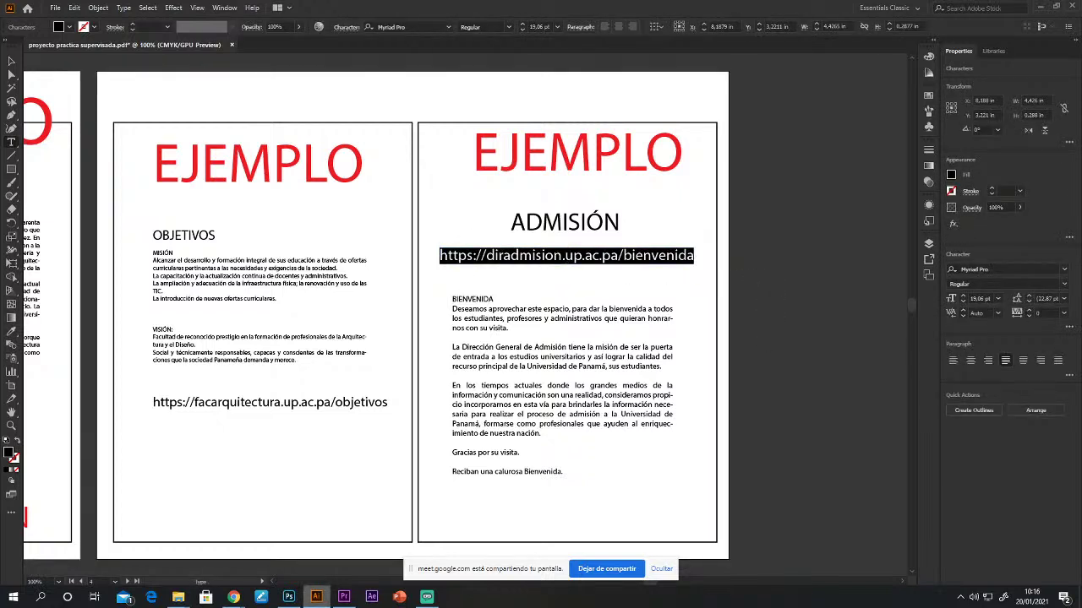
Step: Switch to Chrome and open a blank tab in a separate window, restored down from full size
mouse_move(231, 599)
click(198, 510)
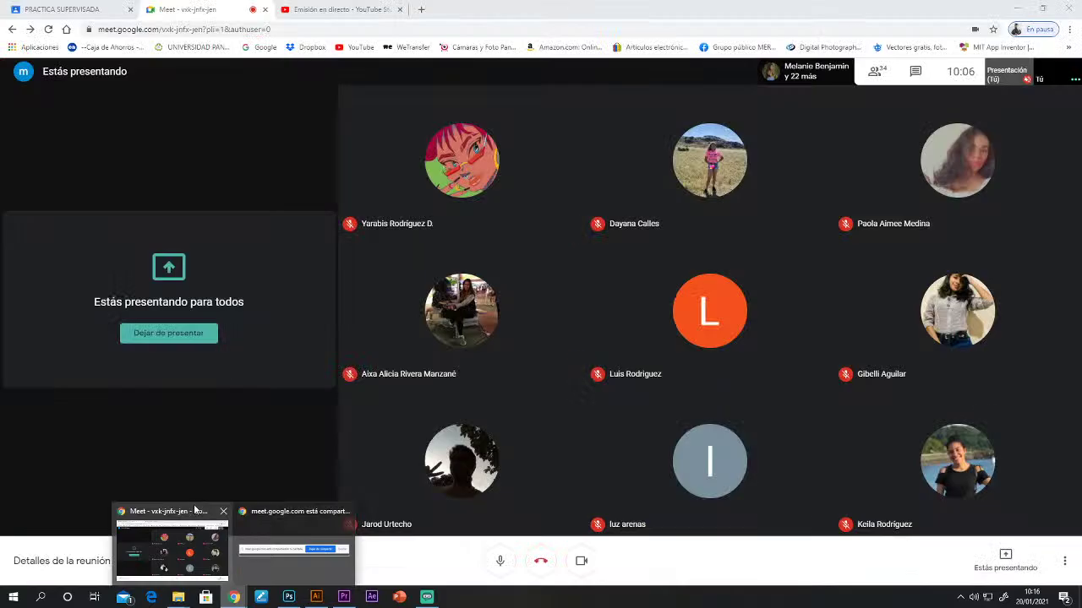
click(421, 10)
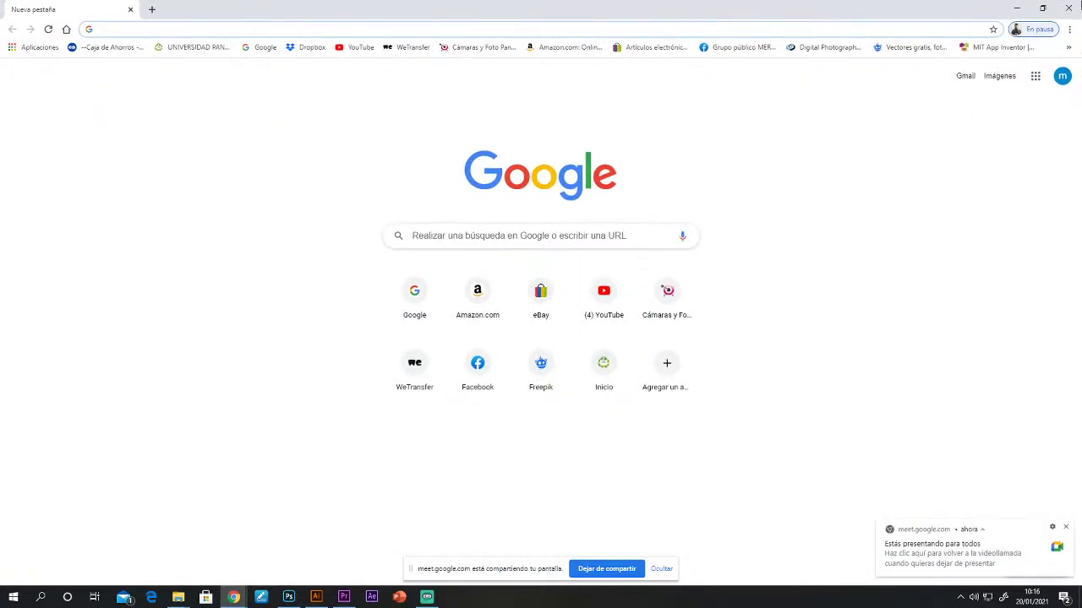
click(1042, 7)
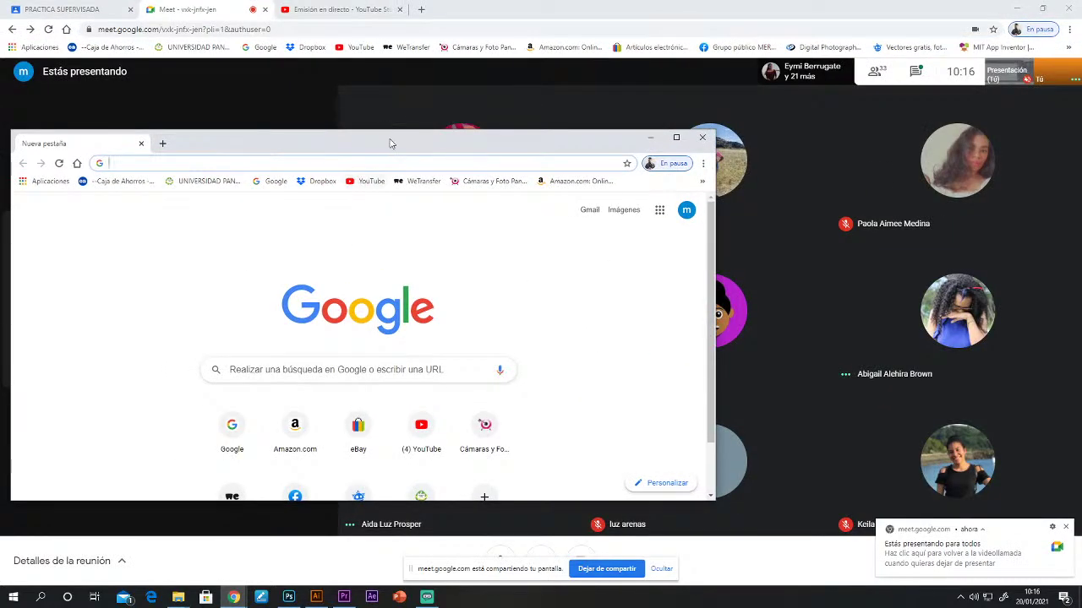
drag(390, 144, 457, 102)
key(ctrl+v)
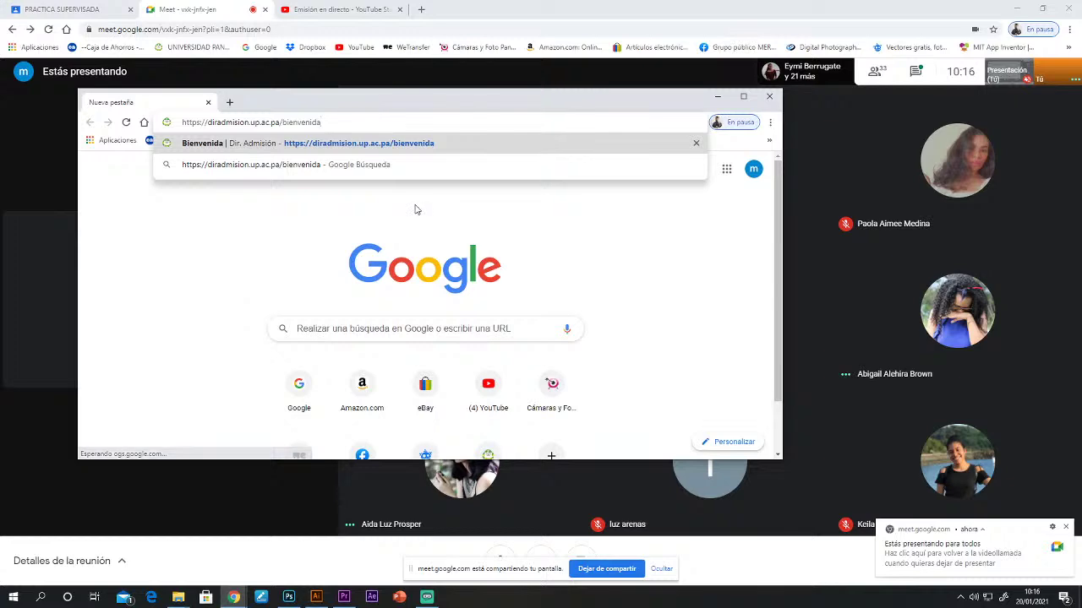
key(Return)
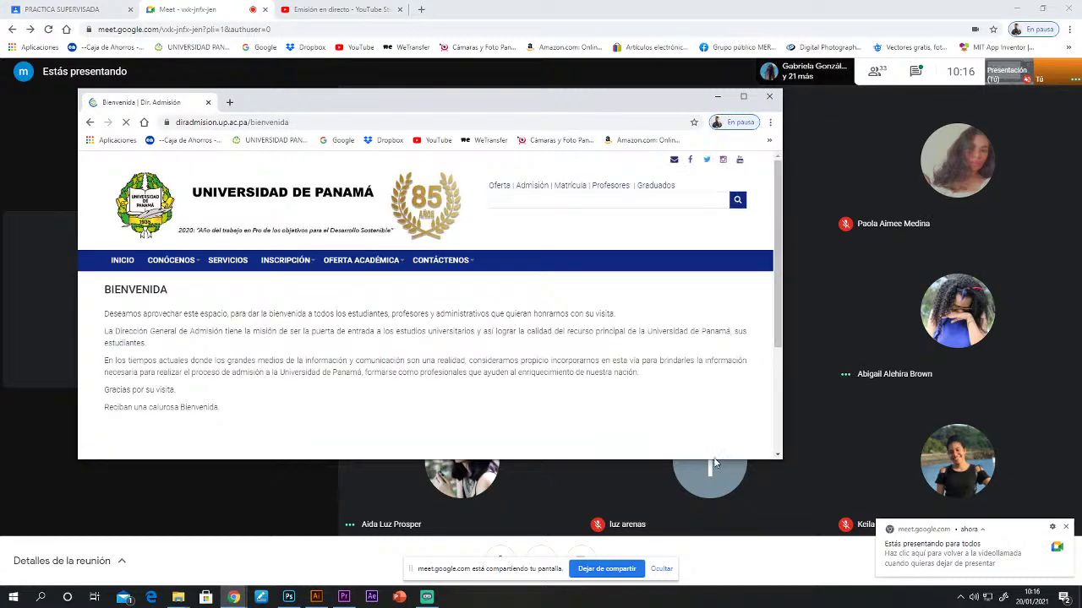
drag(714, 463, 718, 541)
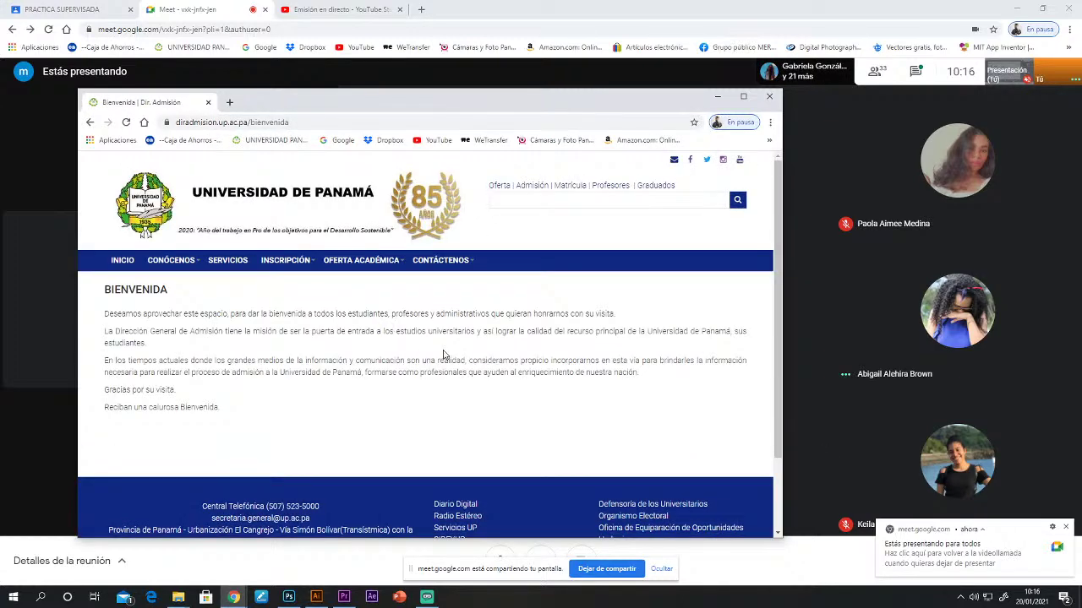
drag(448, 95, 457, 74)
click(181, 237)
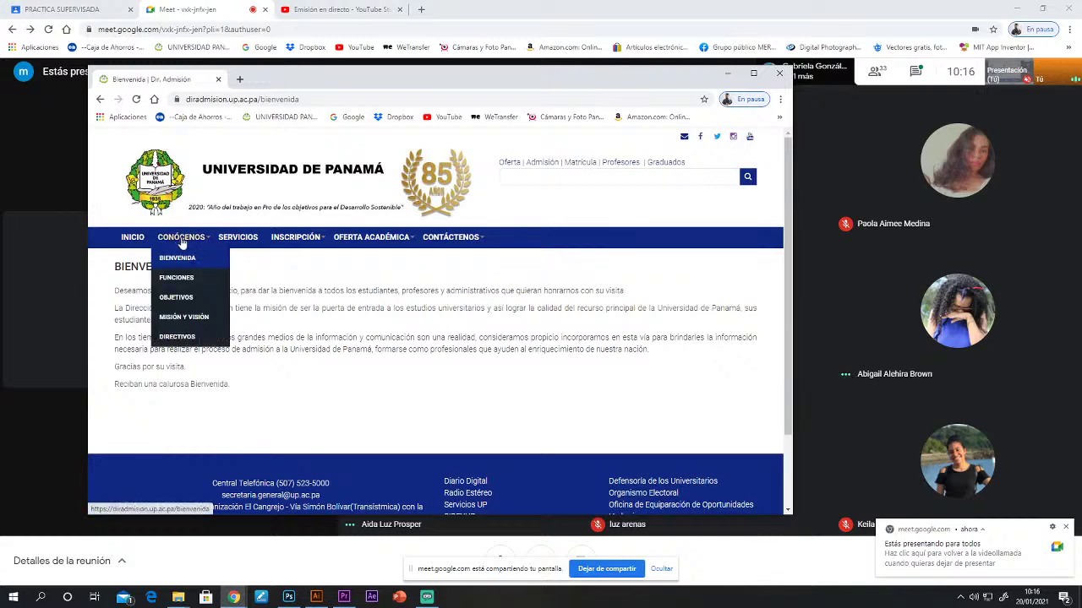
Step: Switch to Illustrator, deselect the URL text and examine the ADMISIÓN example pages with OBJETIVOS, MISIÓN and VISIÓN
click(316, 597)
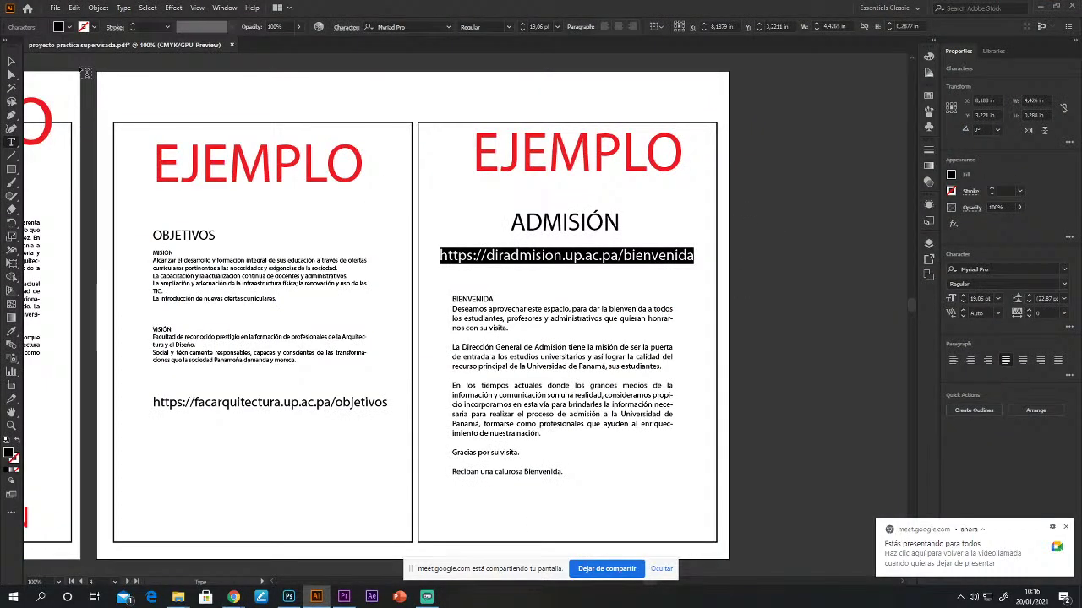
click(11, 61)
click(209, 80)
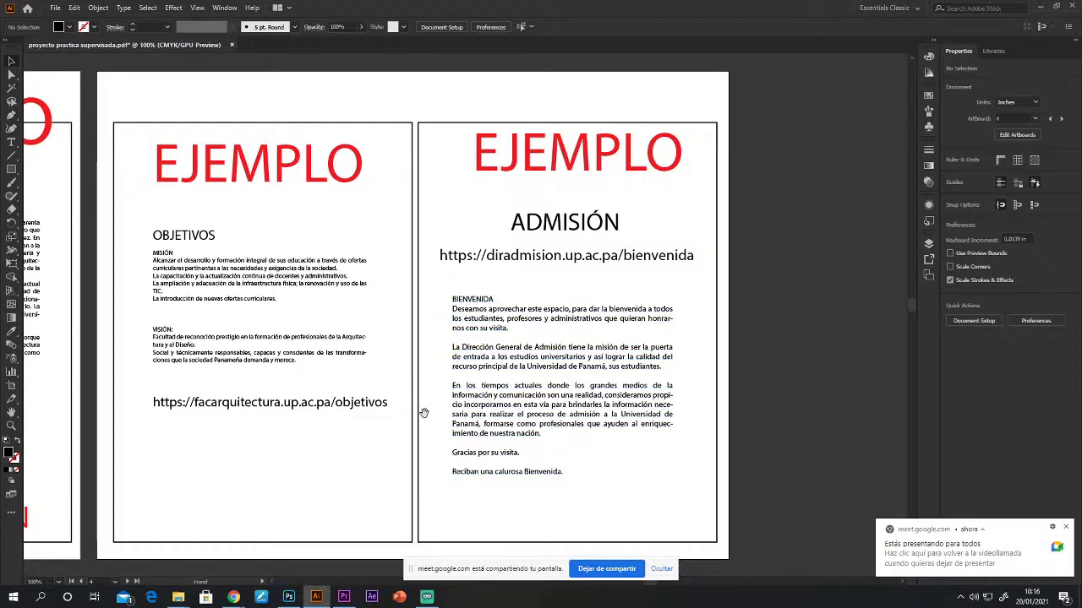
drag(404, 414, 551, 378)
scroll(551, 378, down, 8)
scroll(551, 377, left, 10)
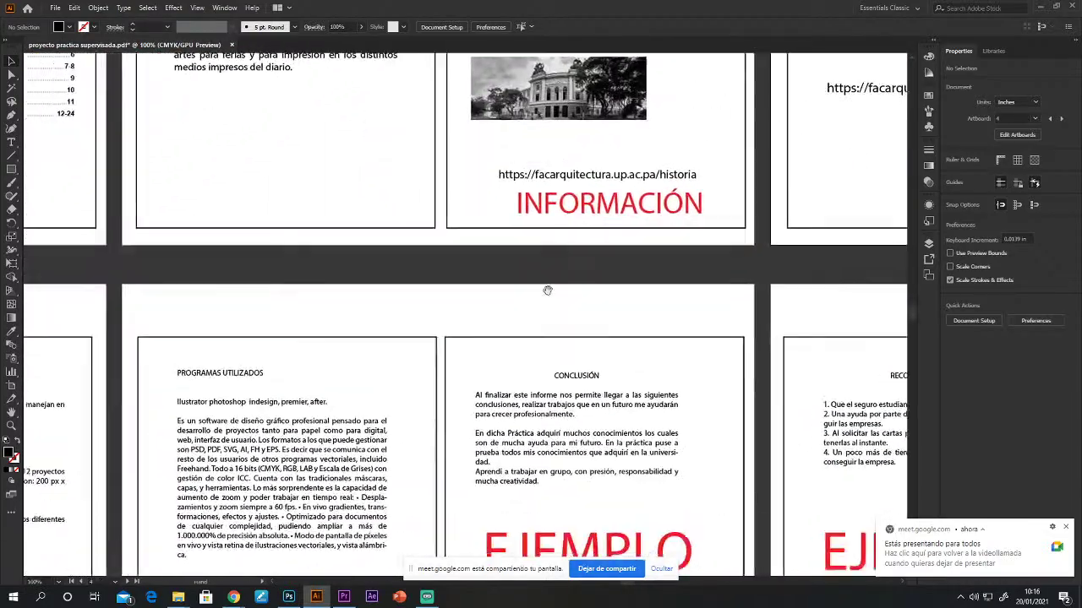
scroll(439, 323, down, 3)
scroll(438, 324, left, 15)
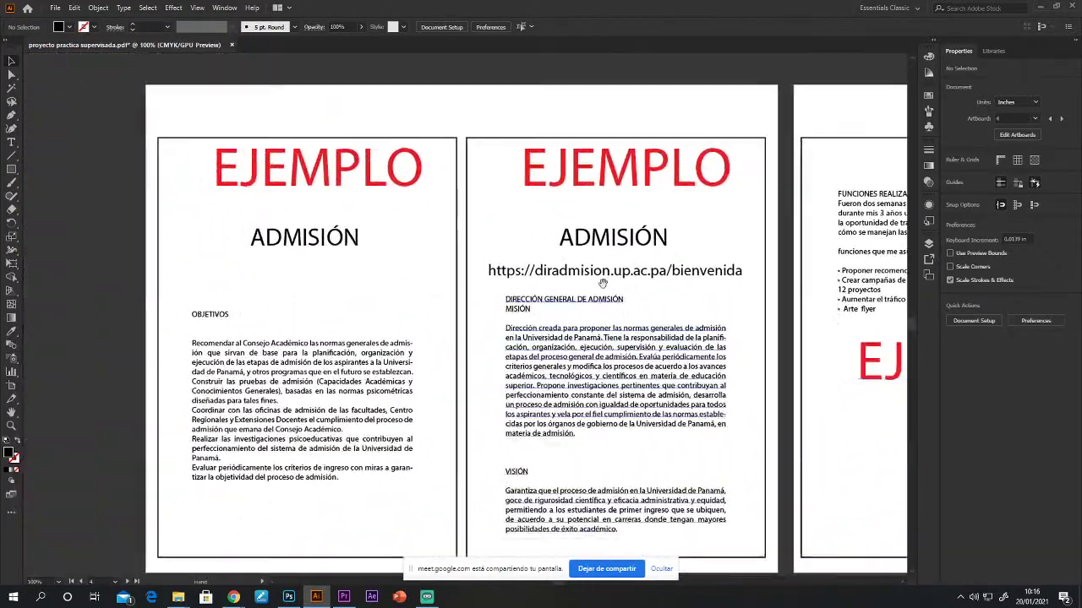
drag(471, 278, 469, 246)
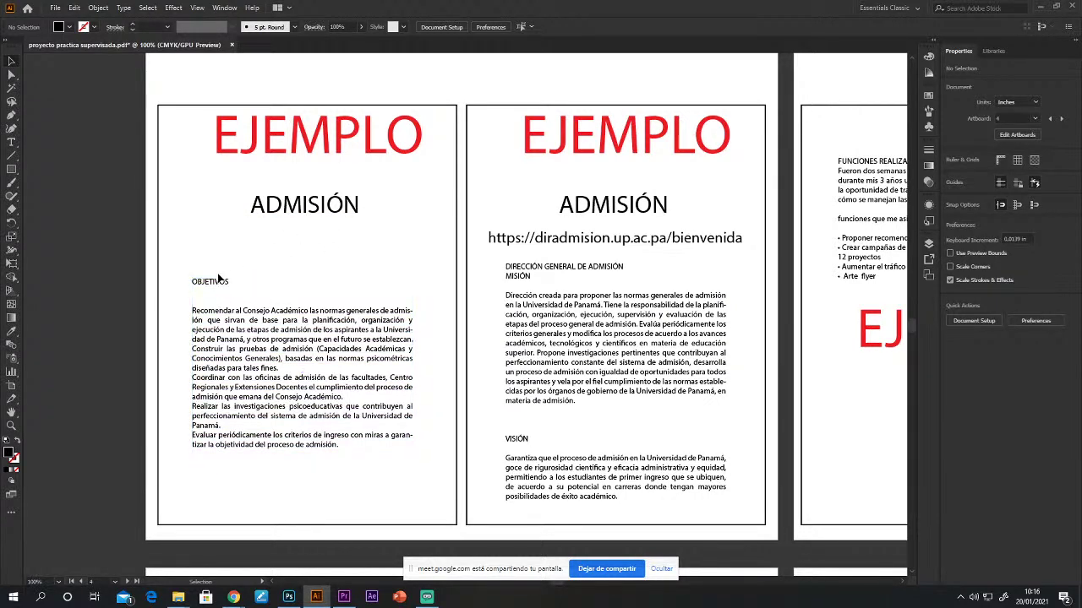
Step: Examine the FUNCIONES REALIZADAS and PROYECTOS O TRABAJOS REALIZADOS example pages against the ÍNDICE
scroll(304, 399, right, 5)
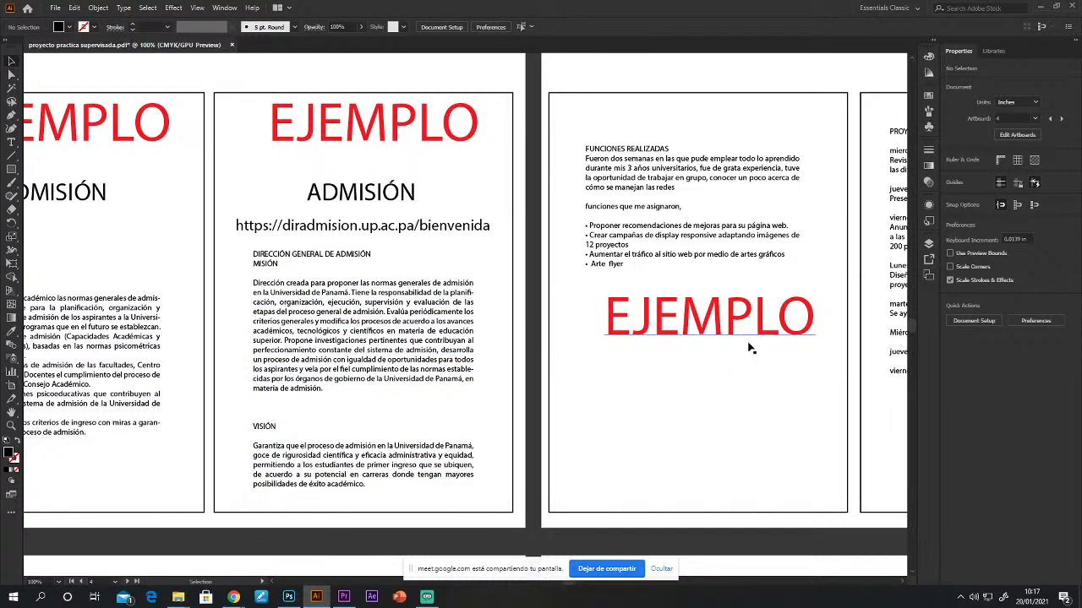
drag(779, 371, 561, 391)
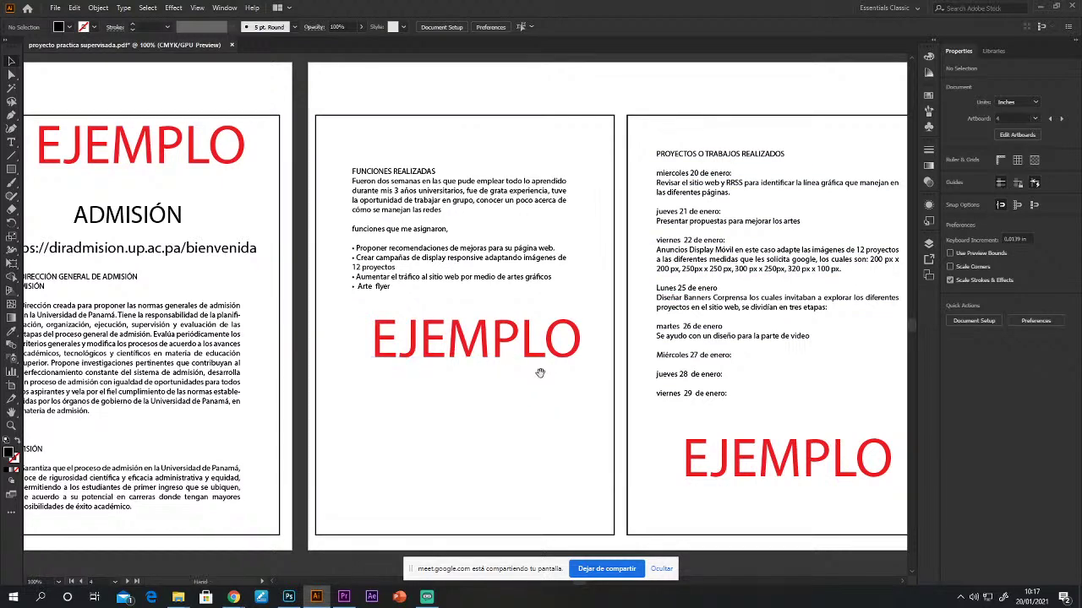
drag(372, 228, 502, 280)
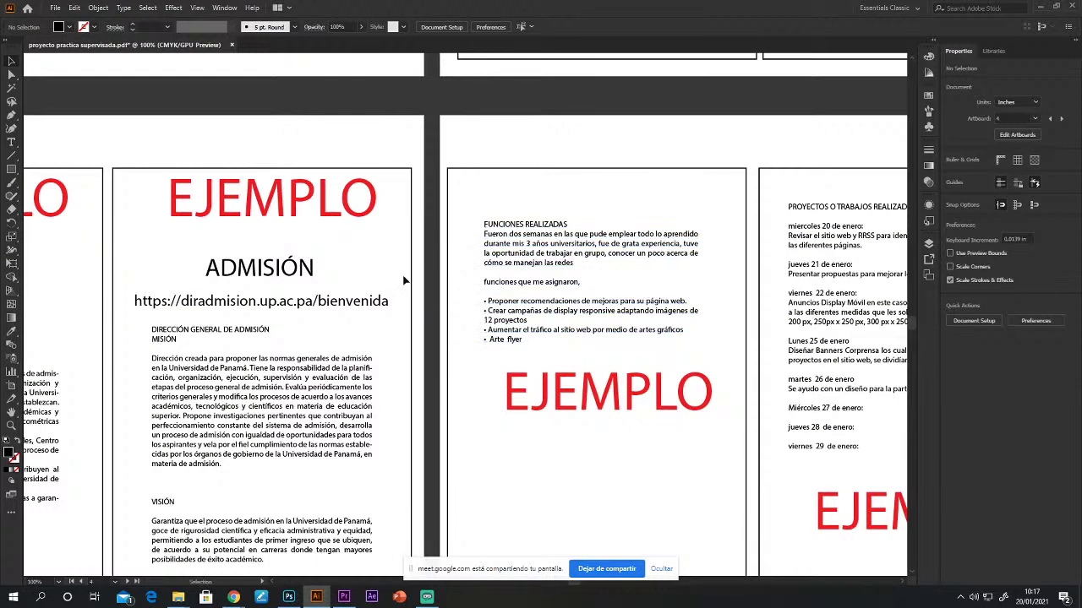
scroll(437, 393, up, 6)
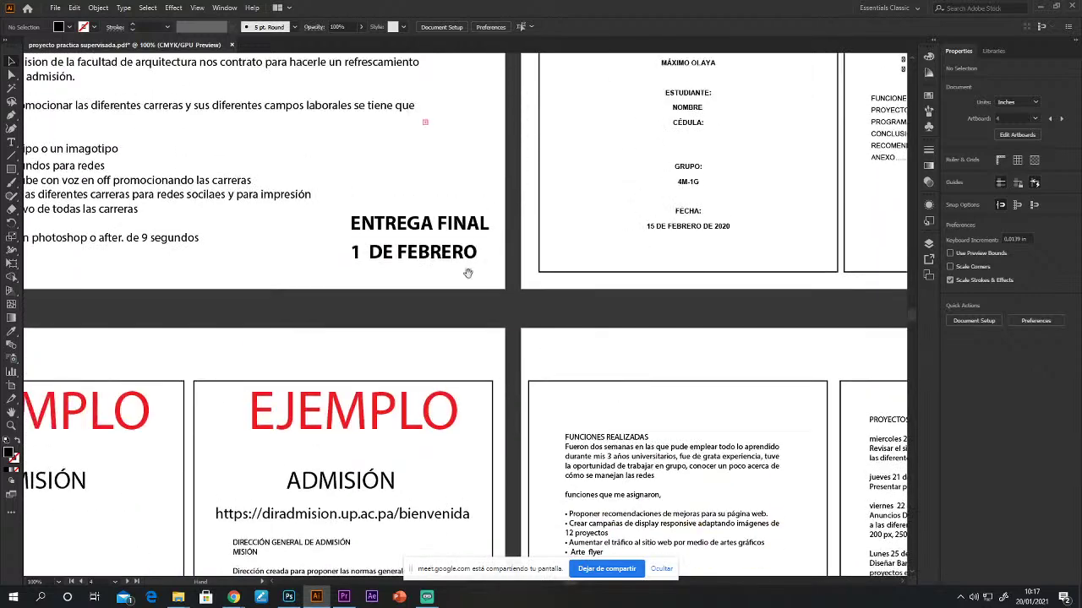
scroll(575, 363, right, 5)
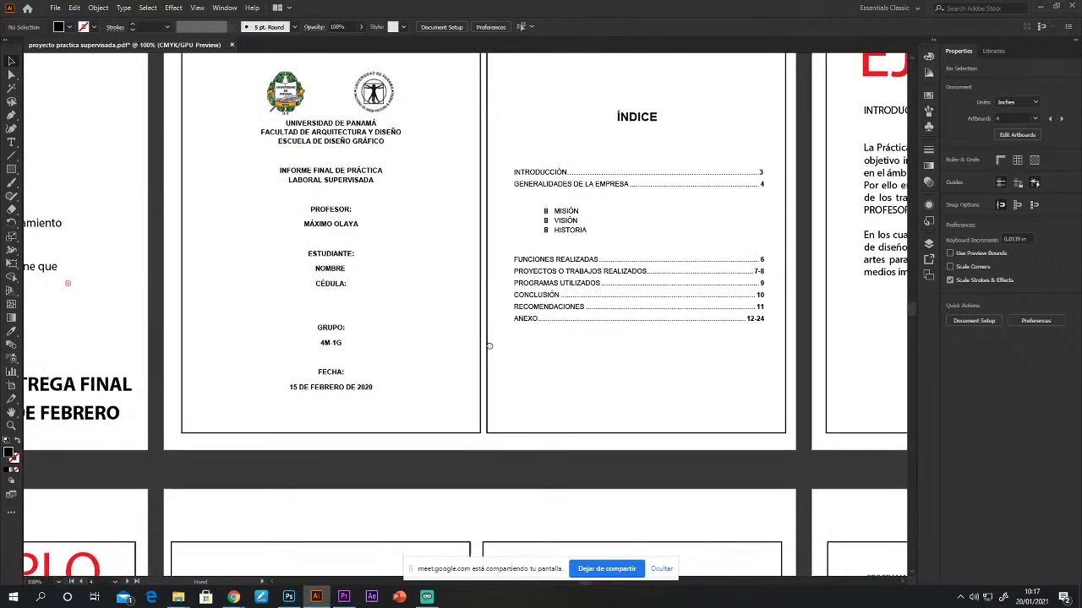
scroll(520, 384, down, 4)
scroll(520, 385, left, 2)
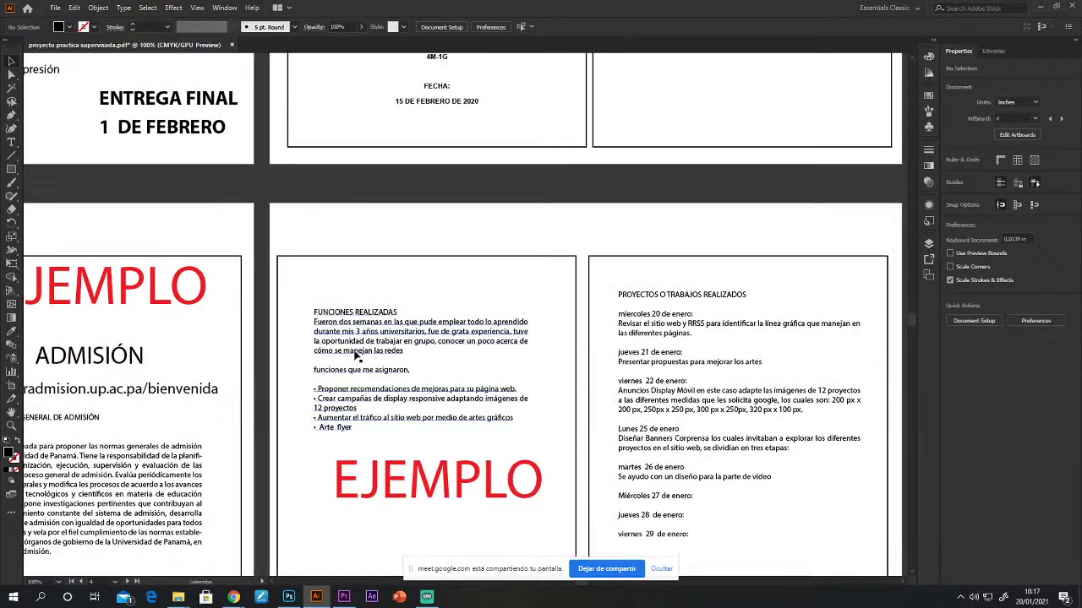
Step: Cut the FUNCIONES REALIZADAS heading from its body text and paste it as a separate text object above the page frame
click(362, 323)
key(t)
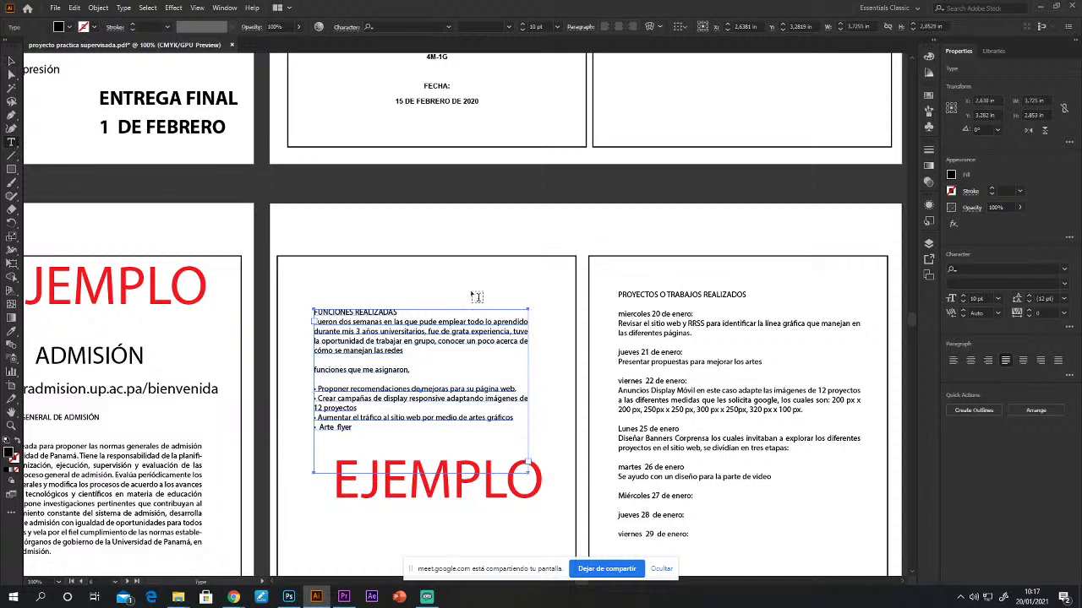
drag(399, 312, 233, 300)
key(ctrl+c)
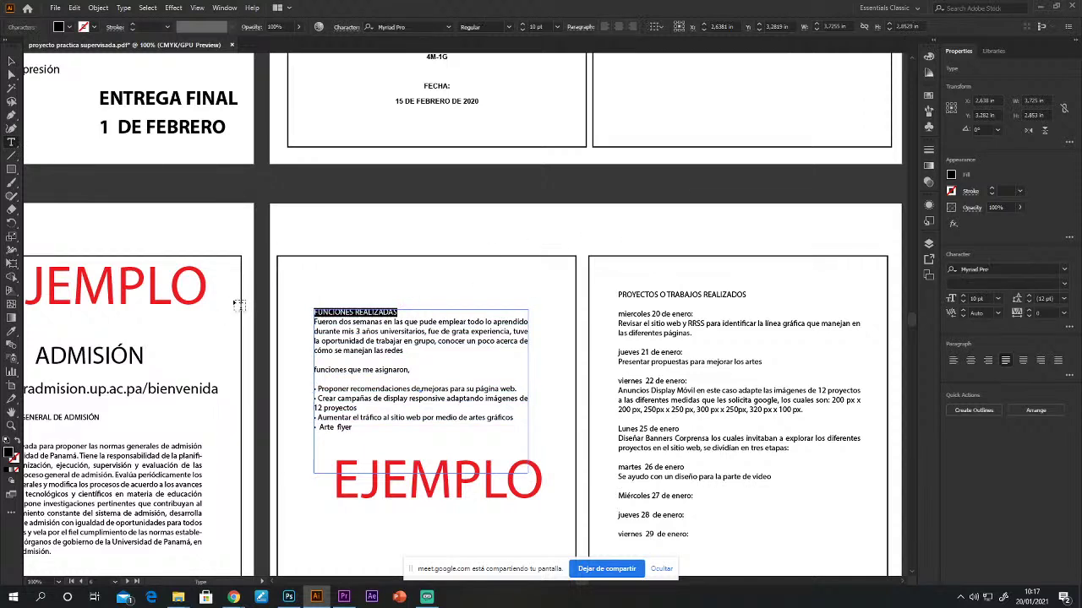
key(BackSpace)
key(Escape)
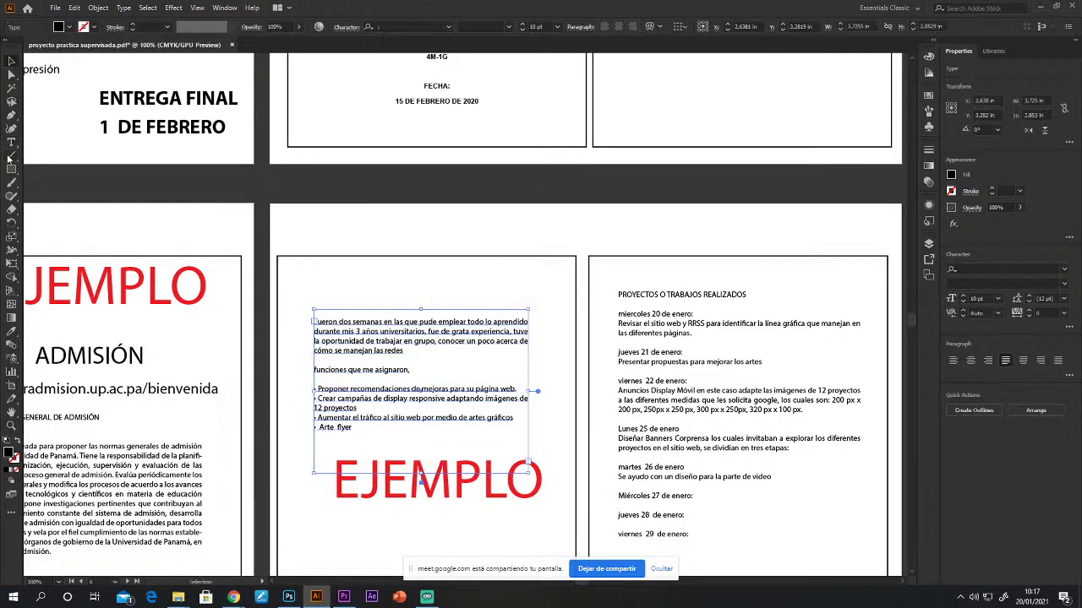
click(313, 219)
key(ctrl+v)
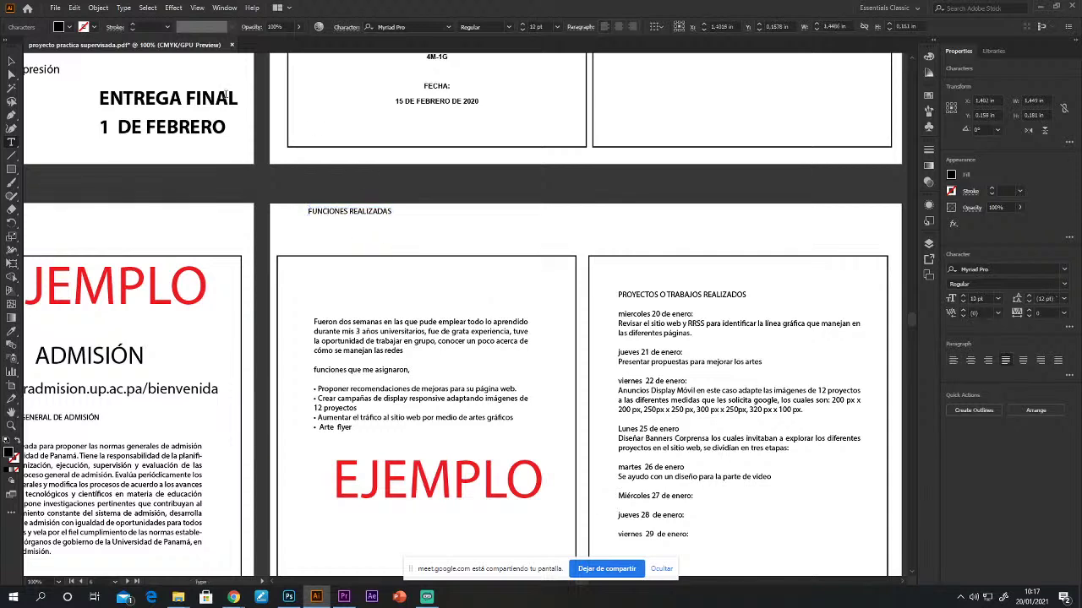
Step: Enlarge the FUNCIONES REALIZADAS heading to about 18.73 pt, place it above its body text and give it a 0.25 pt stroke
click(12, 62)
drag(393, 218, 444, 306)
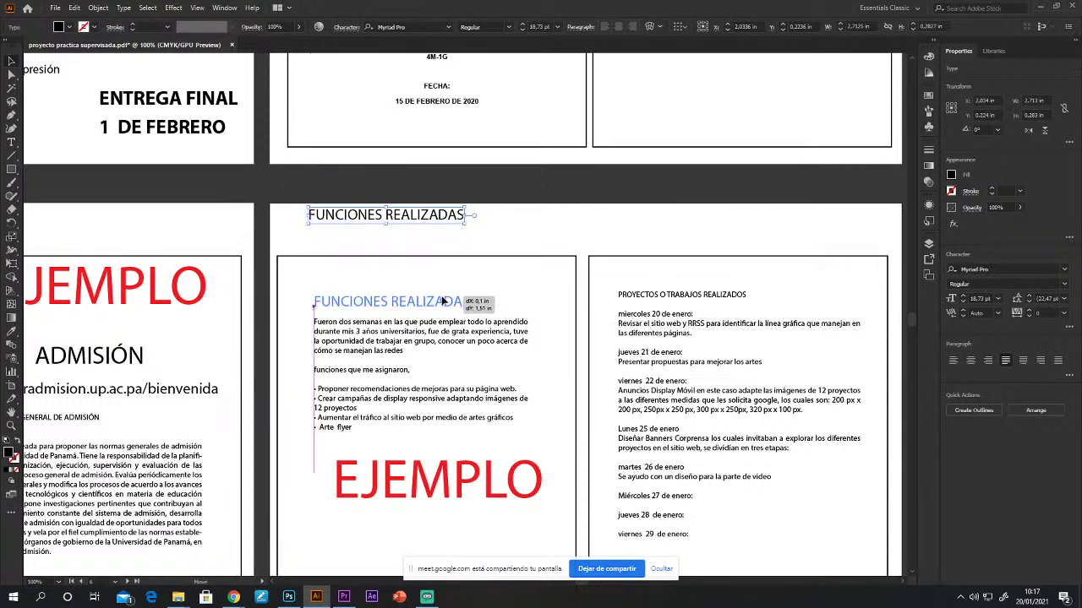
key(Down)
key(Down)
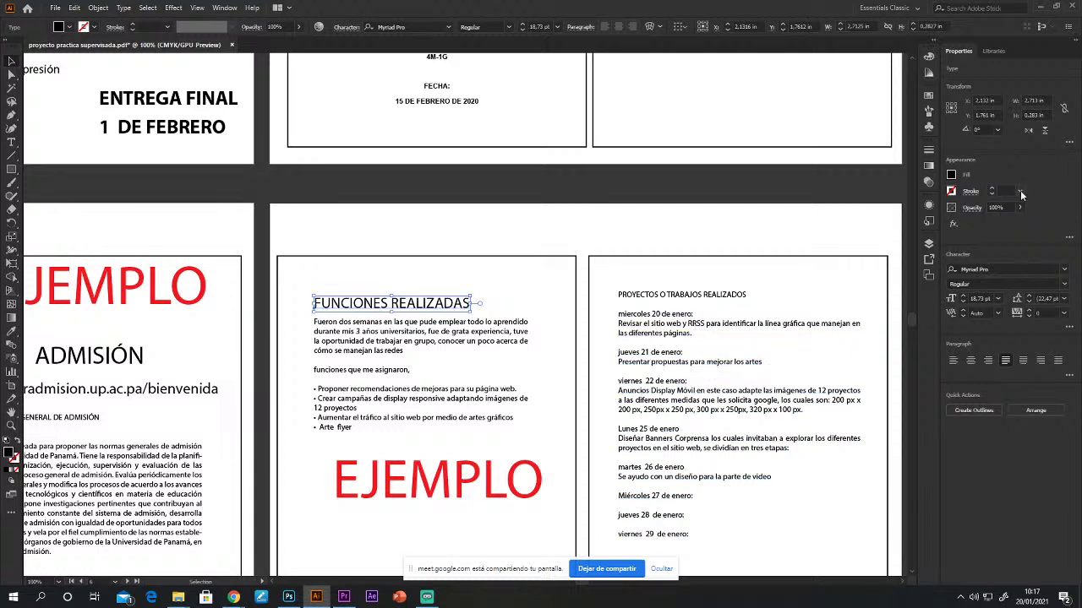
click(1019, 192)
click(1037, 212)
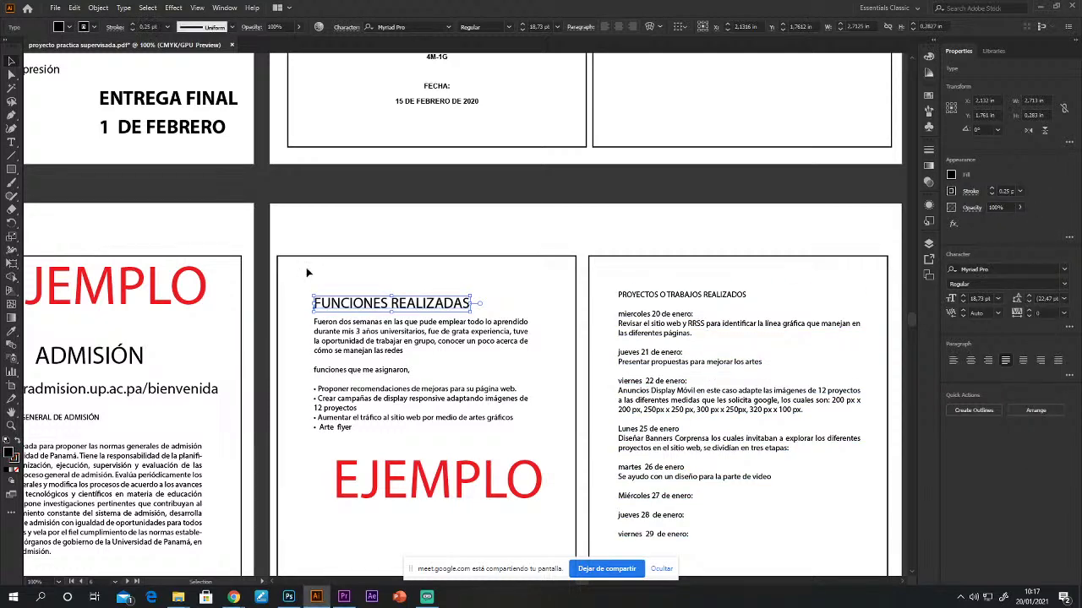
Step: Move the FUNCIONES REALIZADAS body text slightly down and reposition the heading to leave a gap between them
click(376, 240)
key(ctrl+z)
key(ctrl+z)
key(ctrl+z)
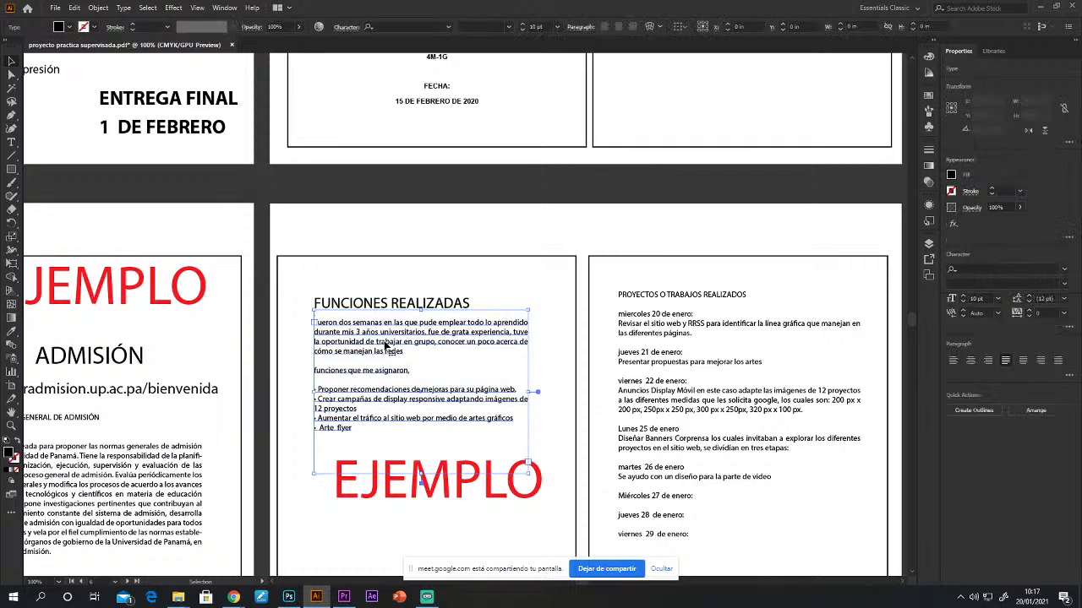
key(Down)
key(Down)
key(Down)
key(Down)
key(Down)
key(Down)
key(Down)
key(Down)
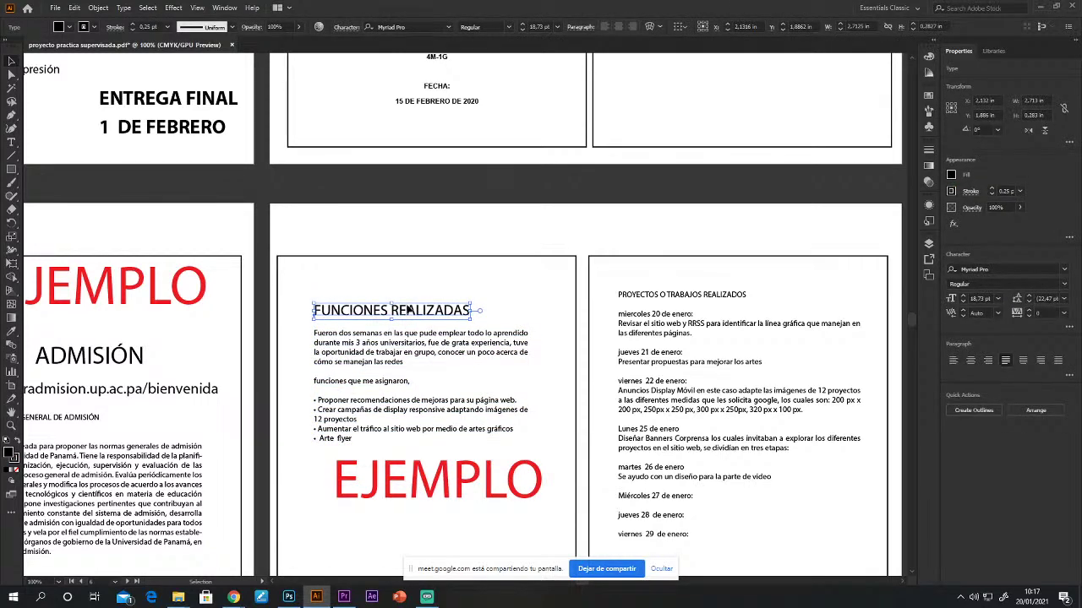
drag(408, 310, 407, 299)
Step: Draw a thin black rectangle about 3.73 in wide and 0.06 in high beneath the FUNCIONES REALIZADAS heading
click(13, 169)
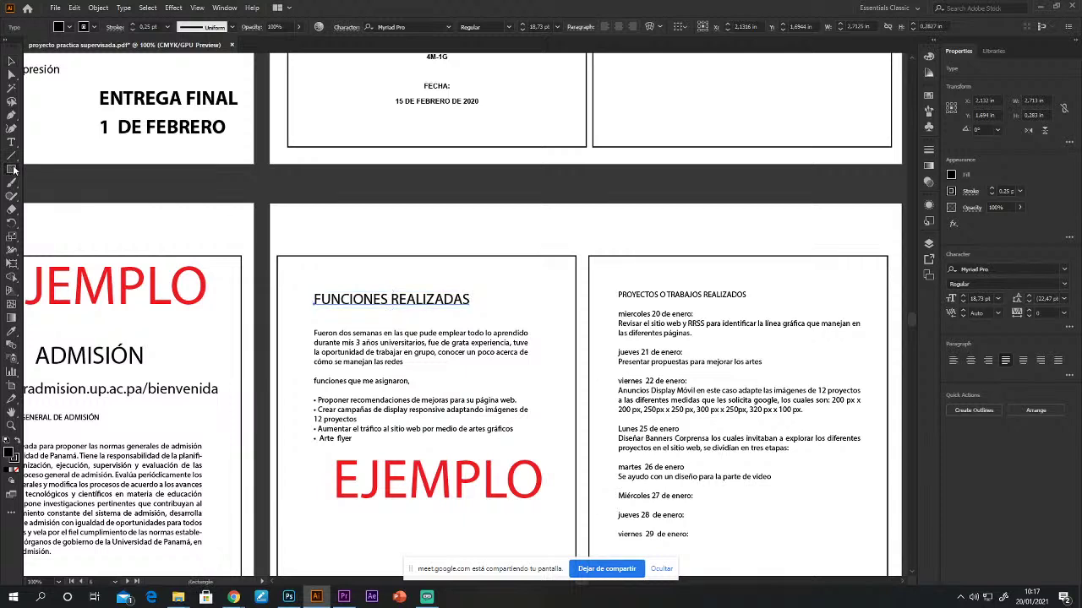
drag(314, 309, 529, 312)
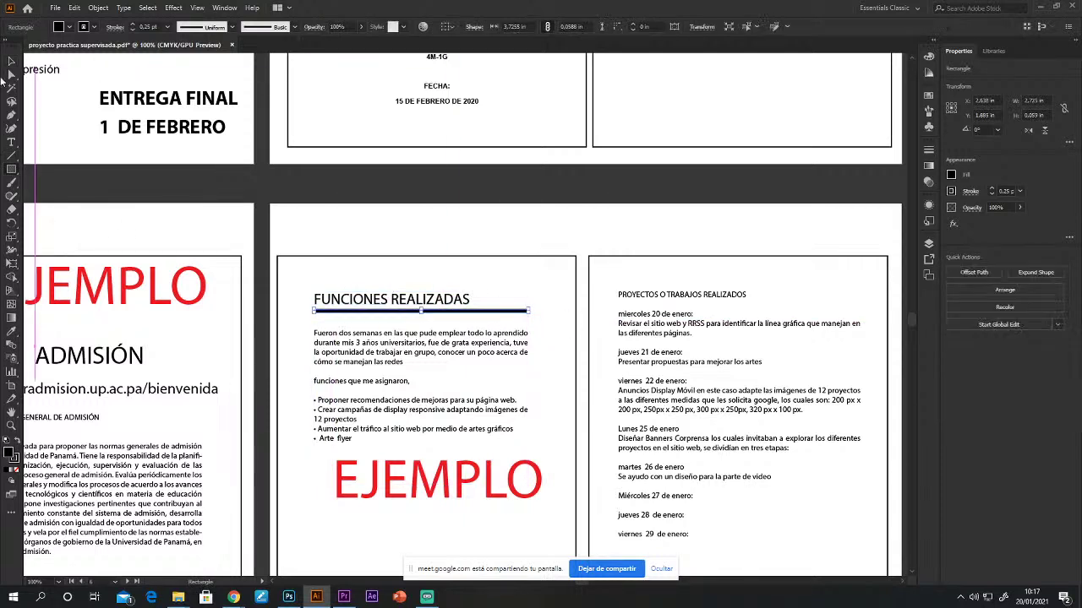
click(11, 62)
key(ctrl+shift+a)
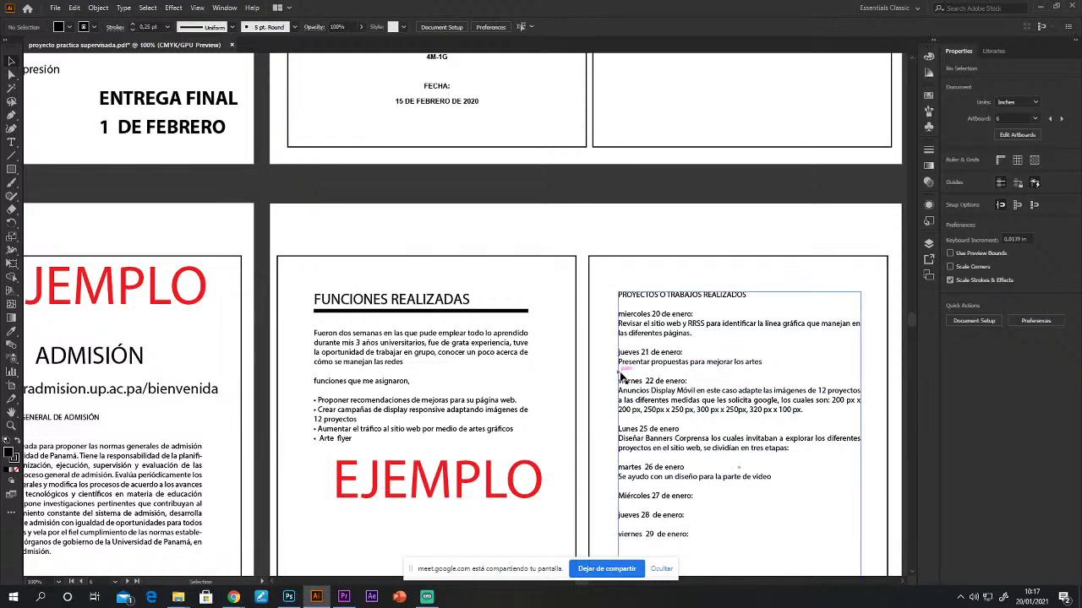
Step: Cut the PROYECTOS O TRABAJOS REALIZADOS heading from its body text and paste it as a separate text object above the page frame
drag(511, 410, 538, 402)
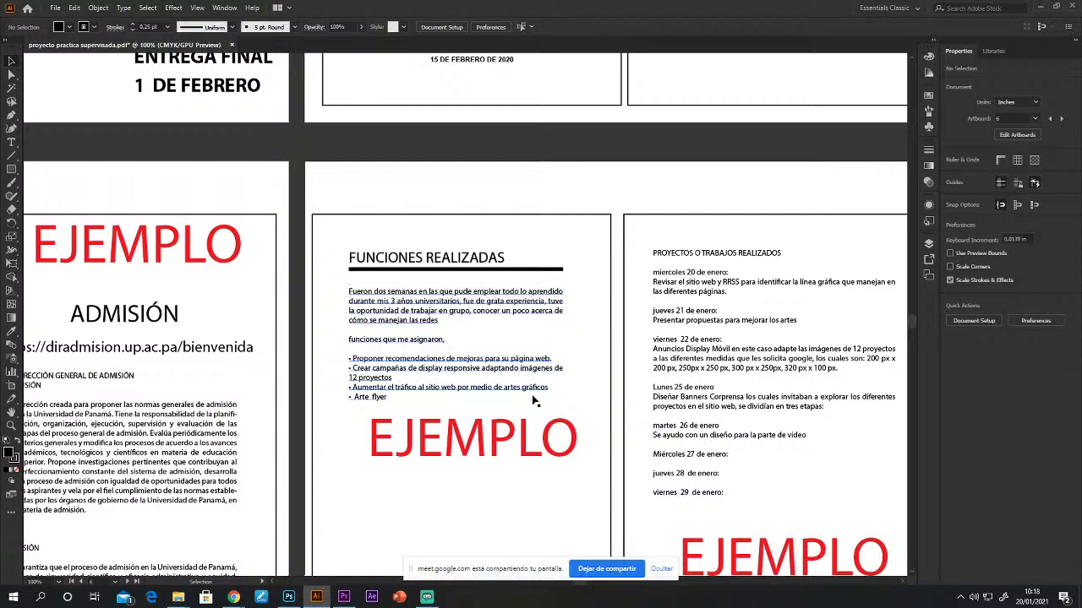
drag(735, 378, 575, 287)
scroll(543, 275, up, 5)
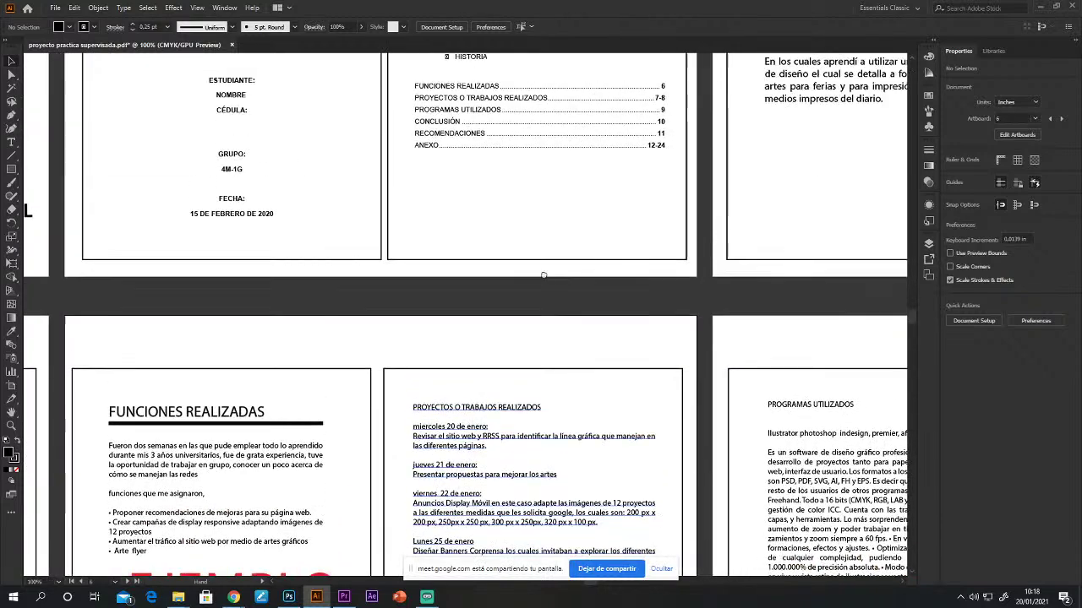
scroll(642, 266, down, 3)
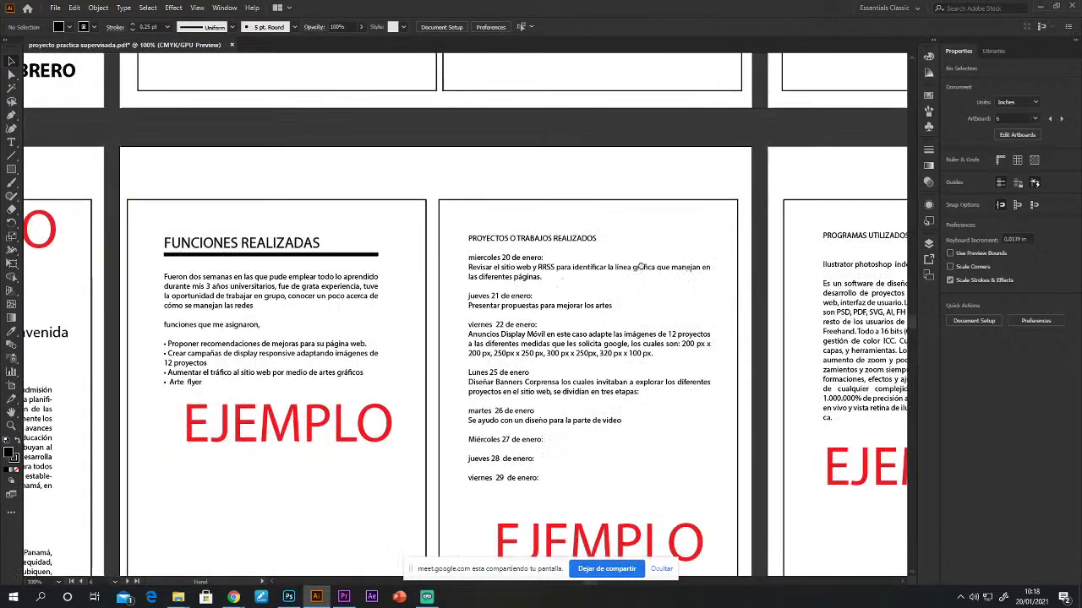
click(553, 249)
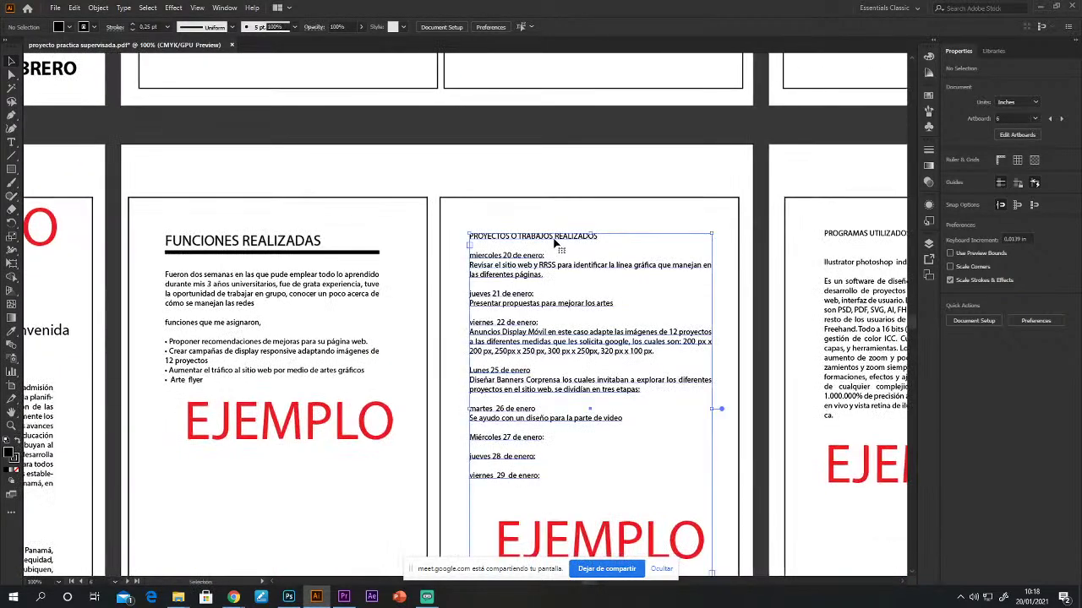
click(12, 142)
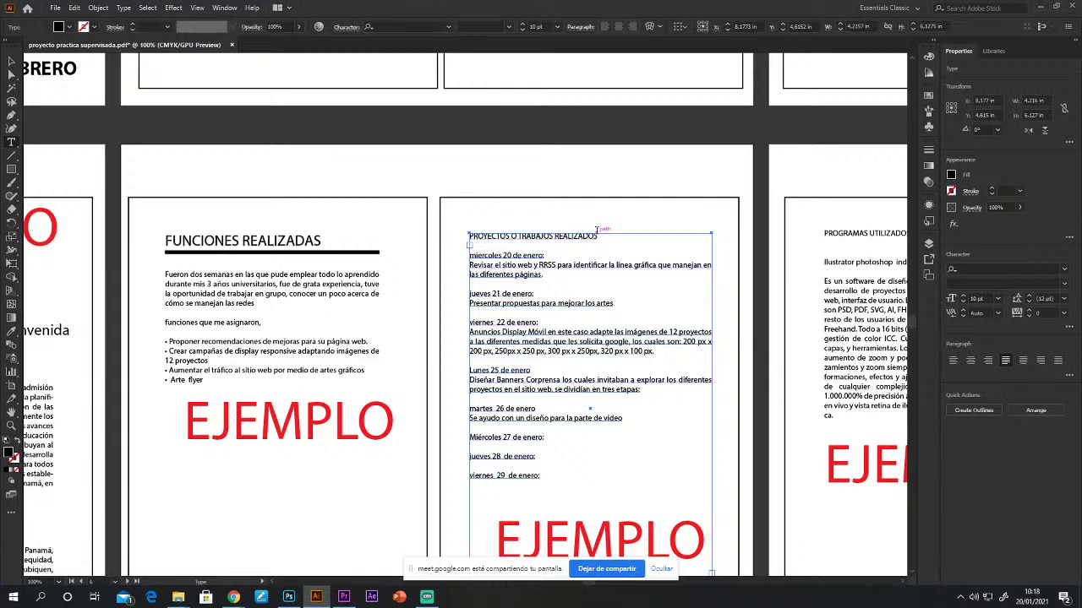
drag(597, 230, 443, 241)
key(ctrl+c)
key(BackSpace)
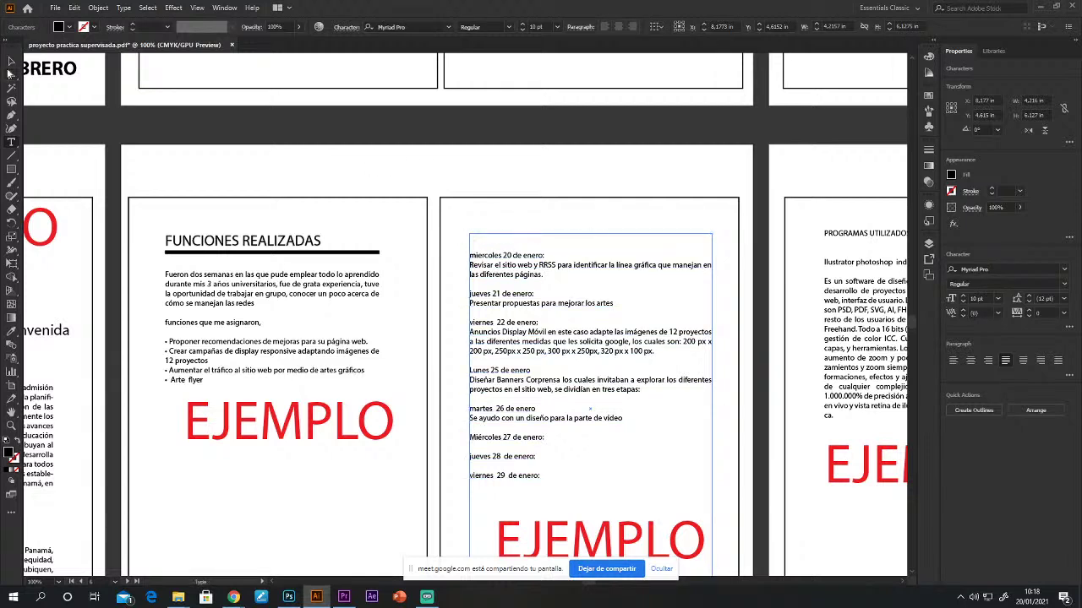
click(10, 64)
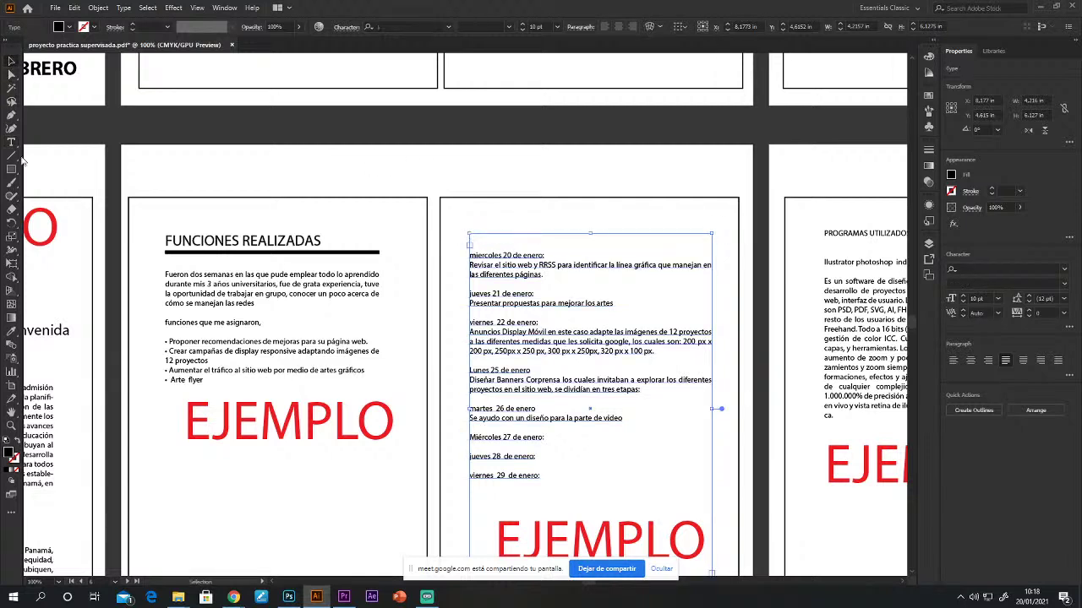
click(485, 179)
key(ctrl+v)
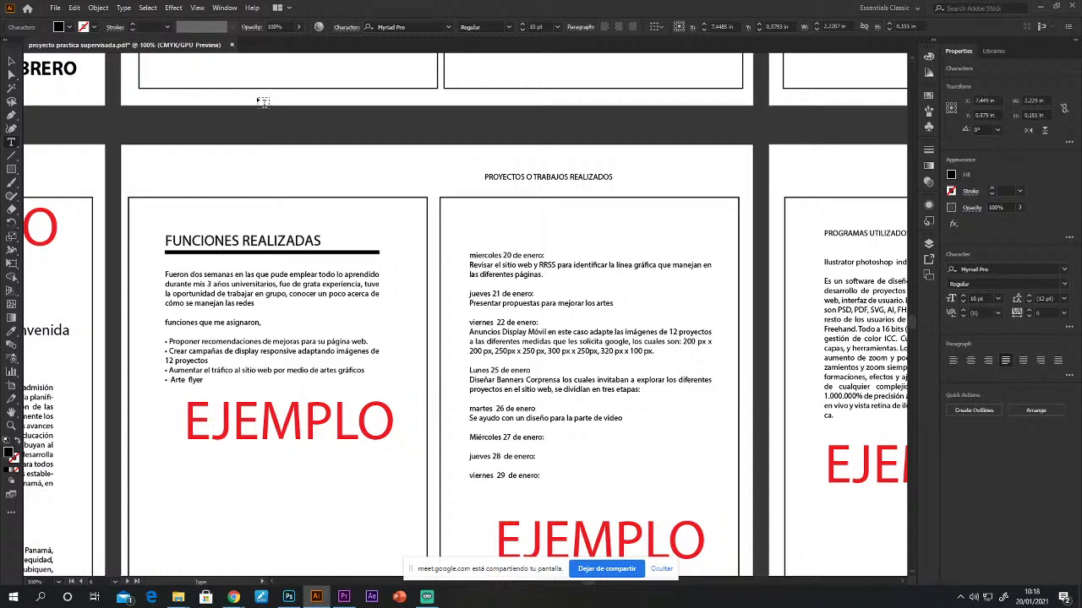
Step: Copy the FUNCIONES REALIZADAS heading style onto PROYECTOS O TRABAJOS REALIZADOS and place that heading above its body text inside the frame
click(11, 62)
click(11, 331)
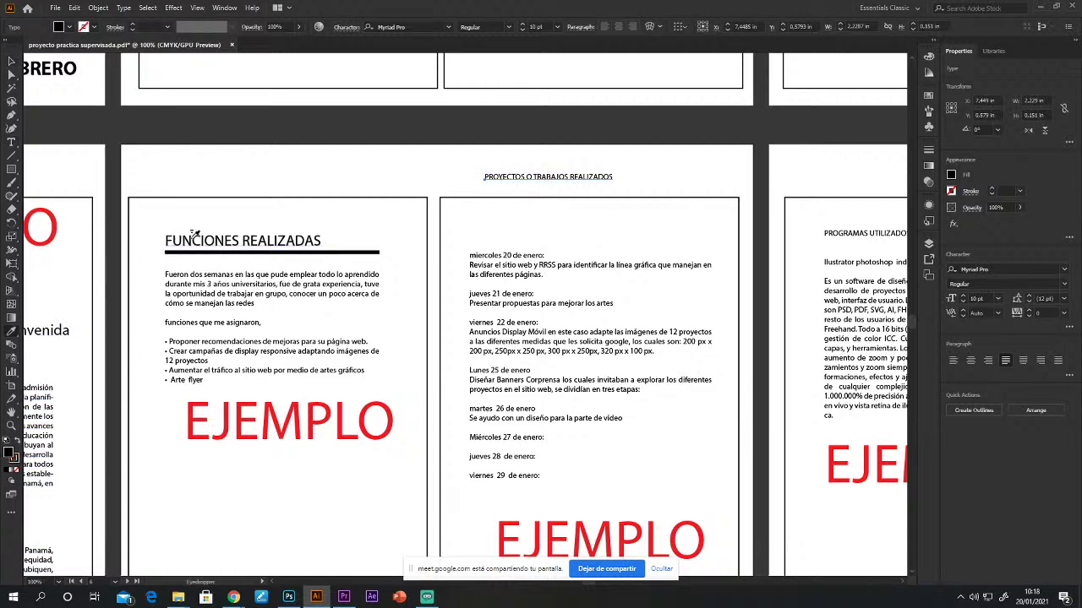
click(172, 243)
key(v)
drag(556, 180, 542, 235)
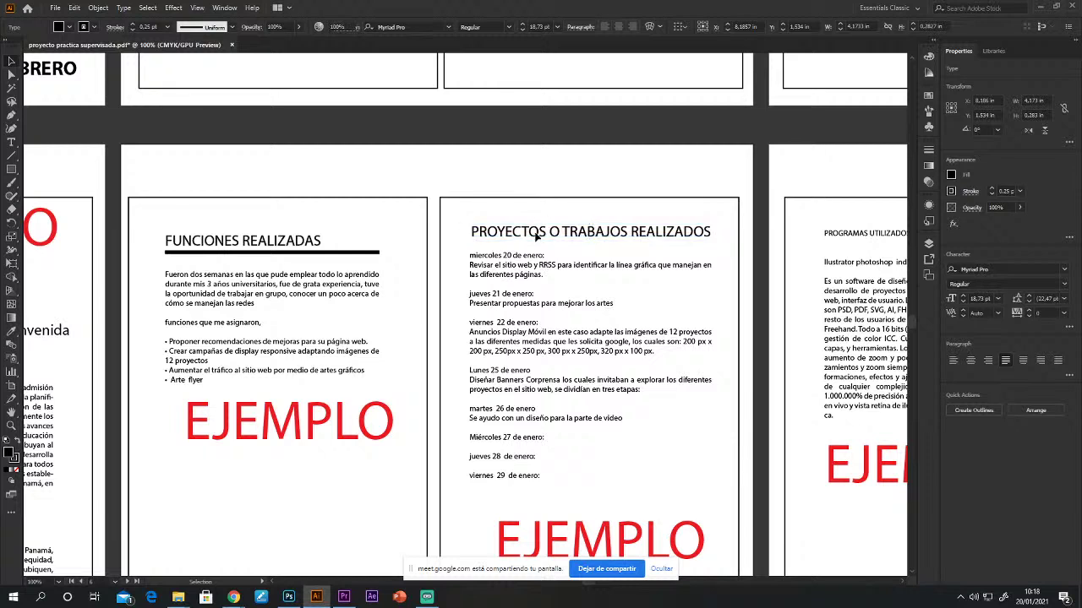
double_click(541, 235)
key(Escape)
Step: Copy the black bar from FUNCIONES REALIZADAS beneath the PROYECTOS O TRABAJOS REALIZADOS heading and widen it to about 4.29 in
click(345, 253)
drag(345, 254, 654, 251)
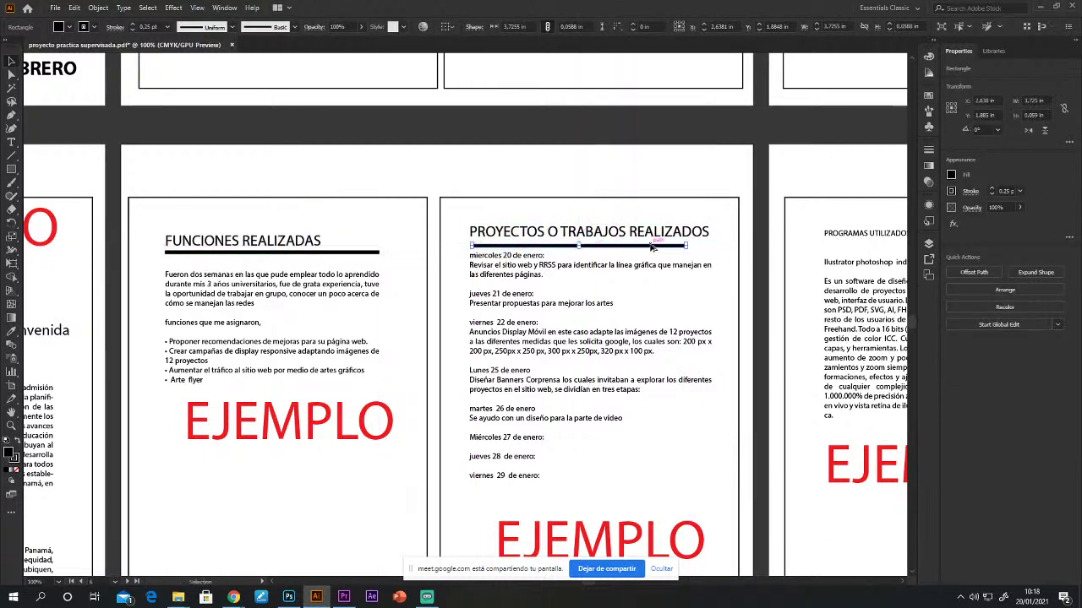
key(Left)
key(Left)
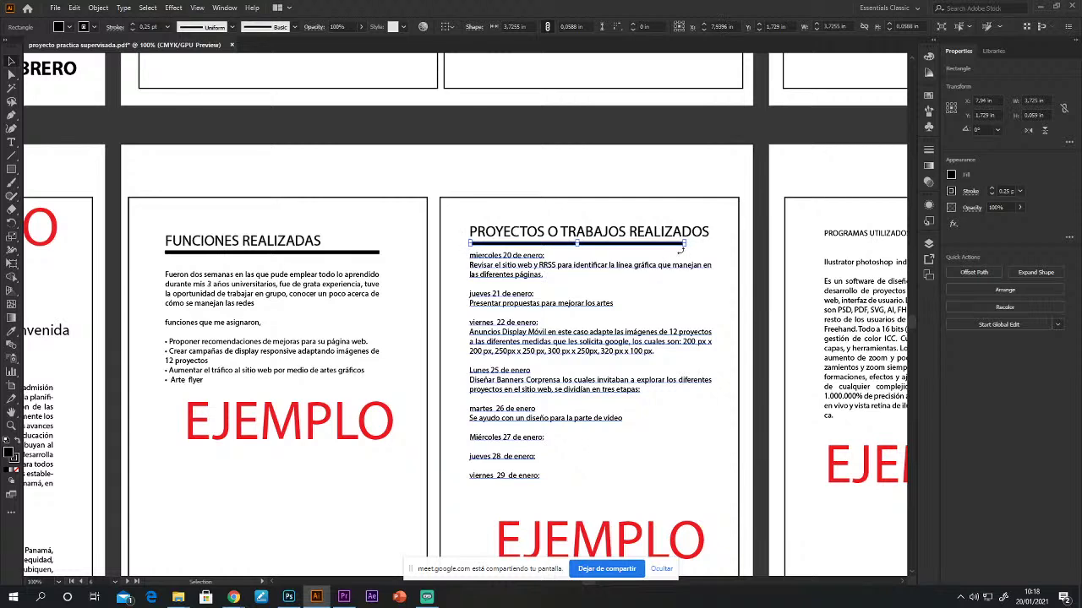
drag(685, 243, 717, 241)
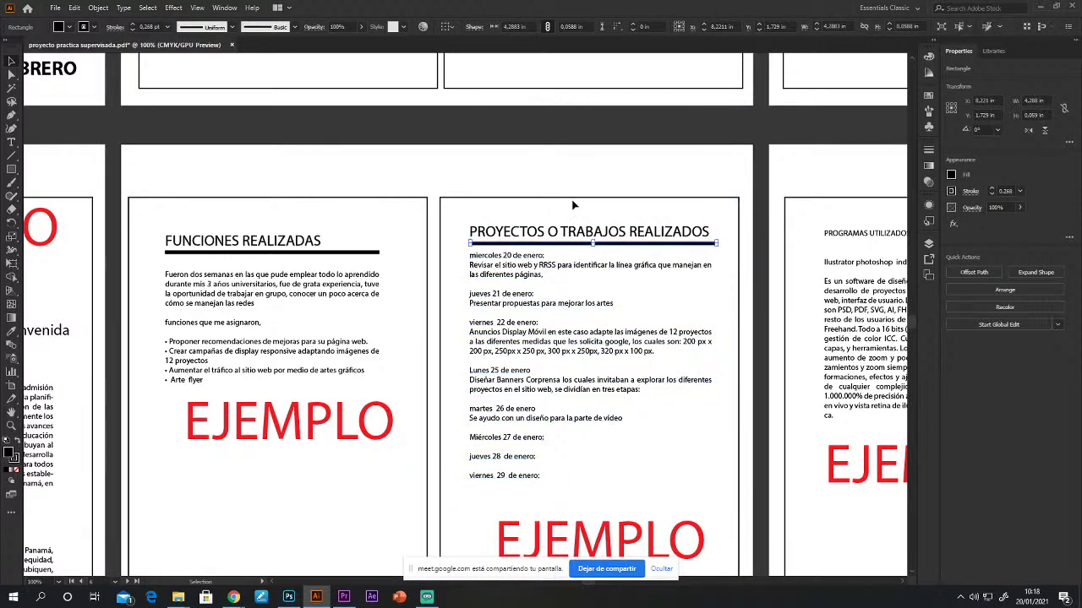
Step: Move the PROYECTOS O TRABAJOS REALIZADOS body text down to open a gap below the heading's bar
click(524, 316)
click(511, 289)
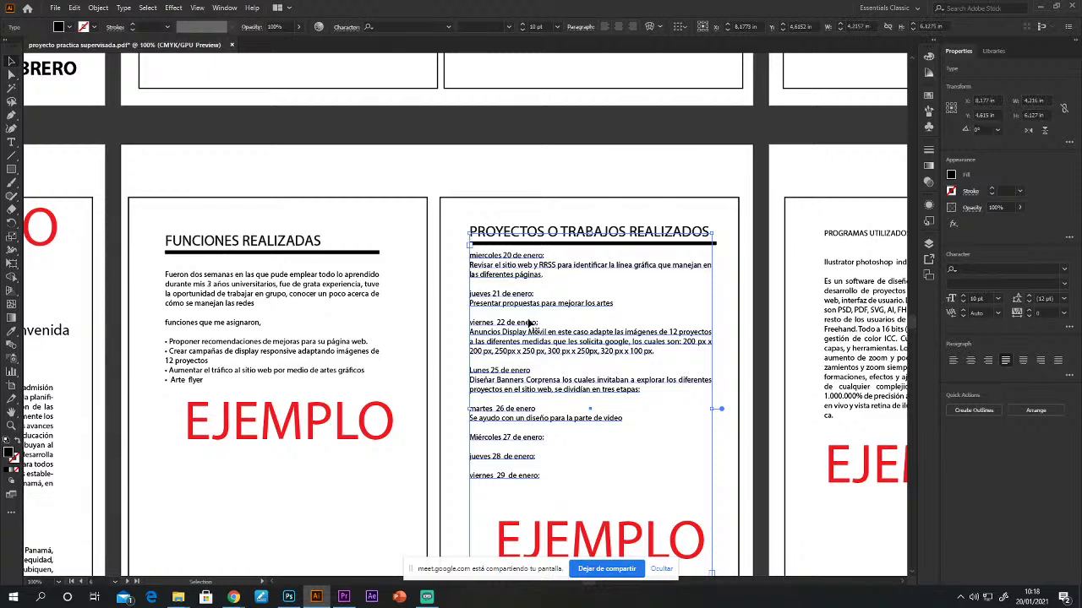
key(Down)
key(Down)
key(shift+Down)
key(shift+Down)
Step: Nudge the PROYECTOS O TRABAJOS REALIZADOS heading and its bar slightly down
click(512, 244)
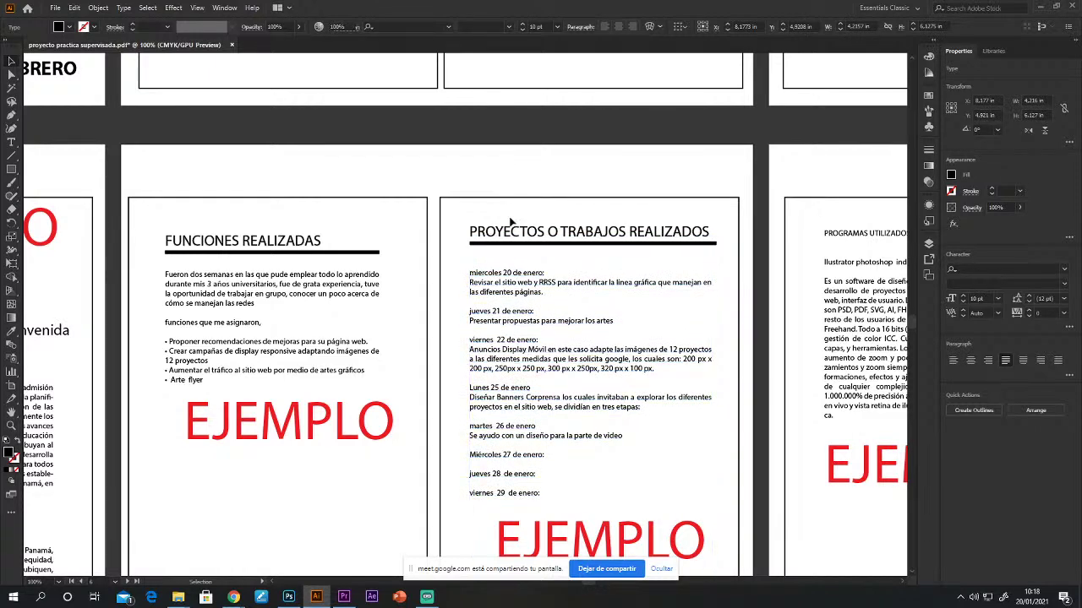
shift+click(512, 234)
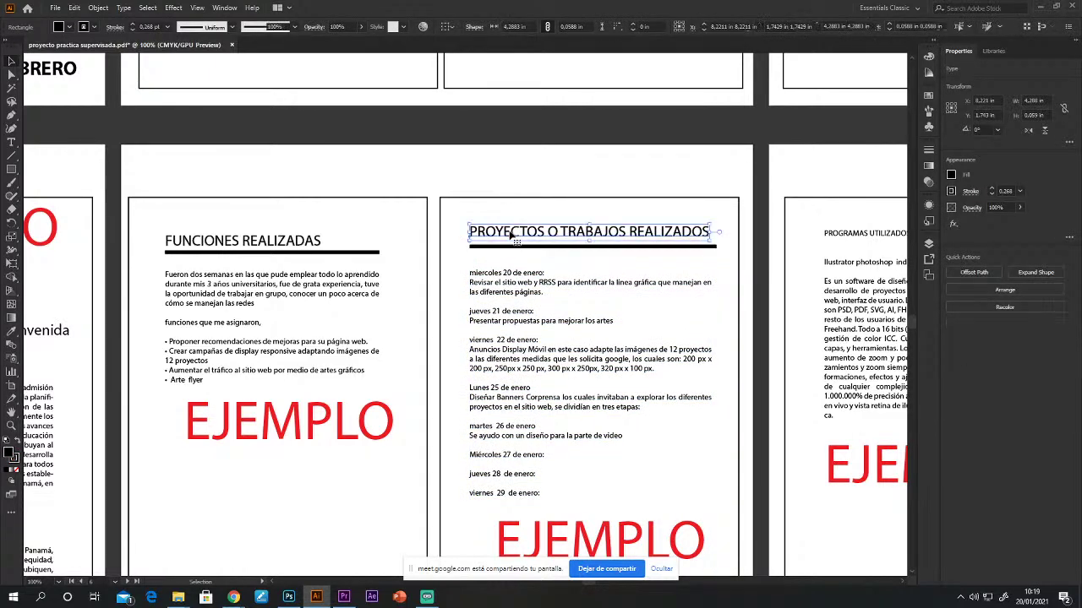
key(Down)
click(529, 168)
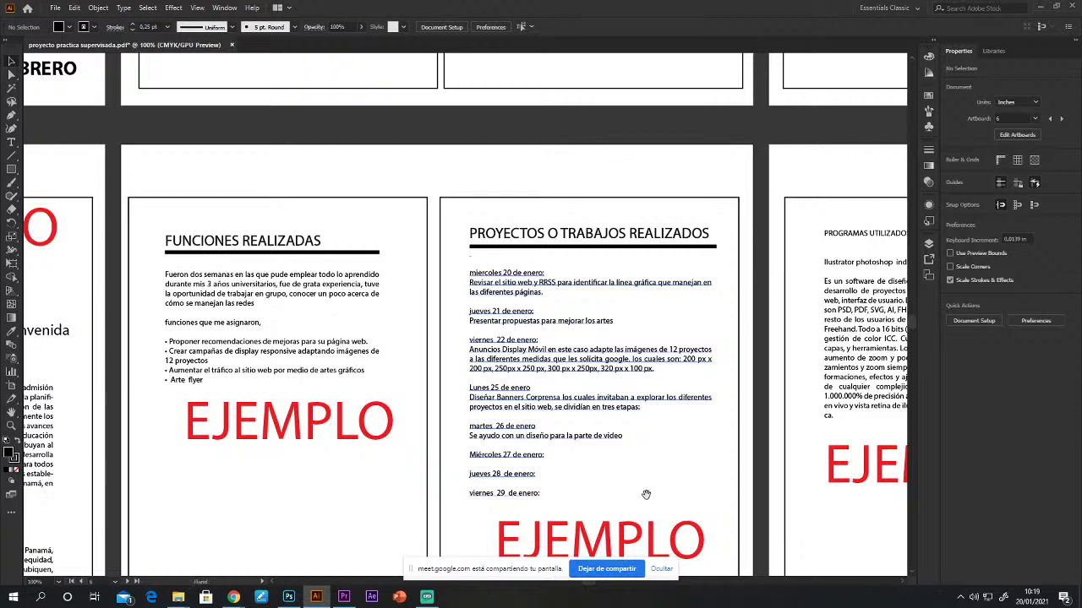
Step: Apply the PROYECTOS O TRABAJOS REALIZADOS heading style to the PROGRAMAS UTILIZADOS line within its text block
drag(646, 495, 621, 467)
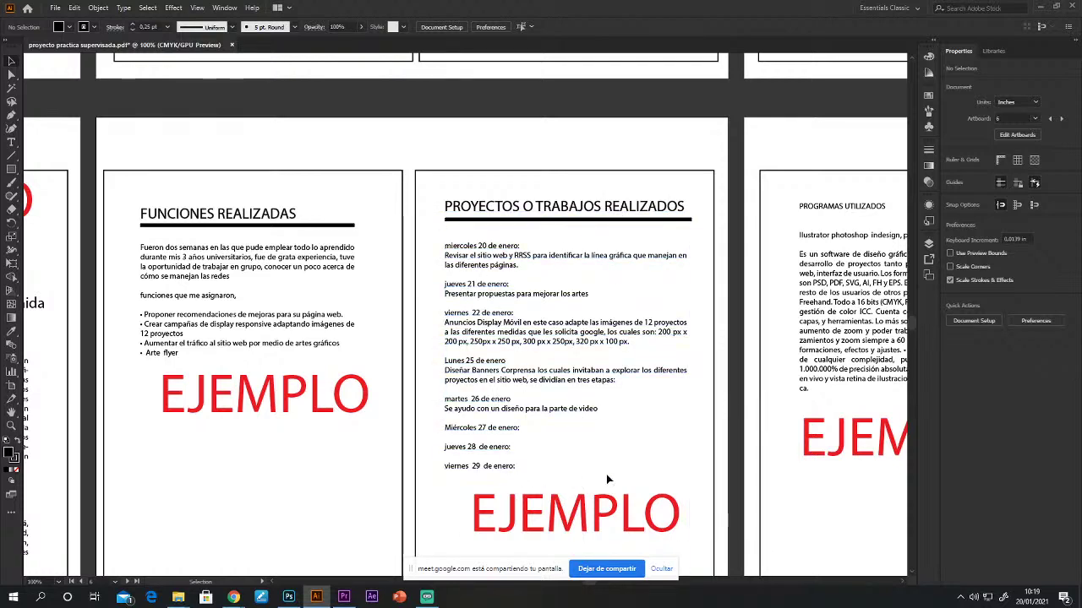
drag(703, 403, 646, 383)
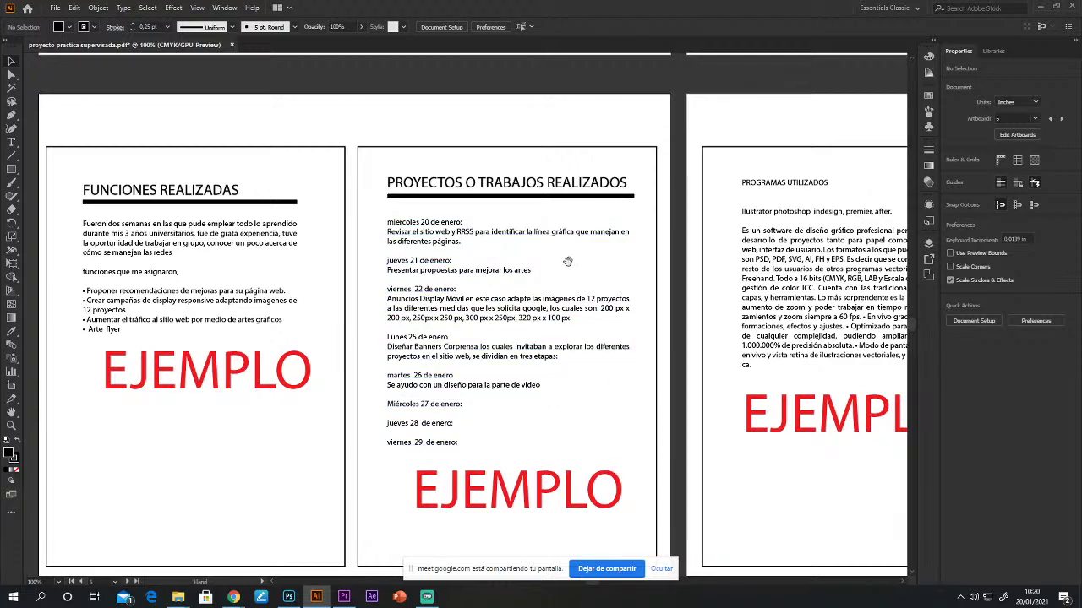
drag(590, 250, 519, 534)
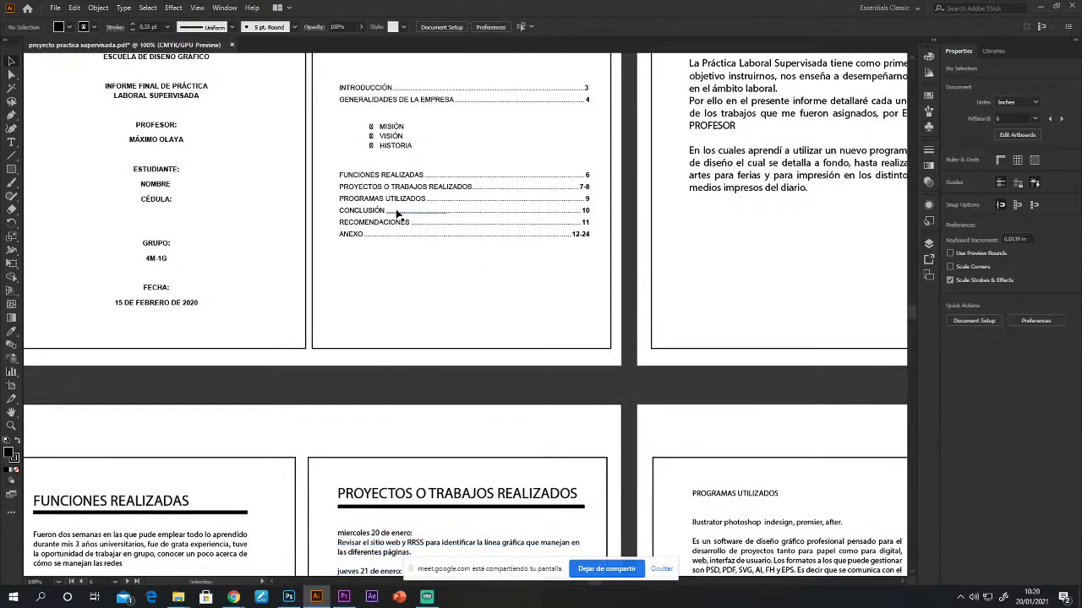
scroll(651, 388, down, 5)
scroll(651, 388, right, 5)
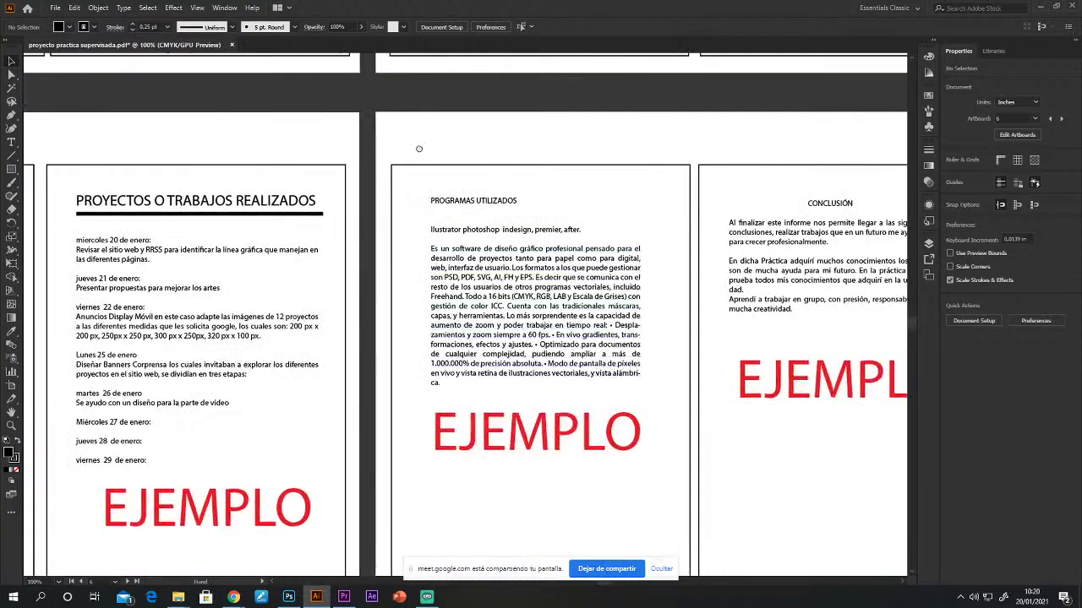
click(639, 528)
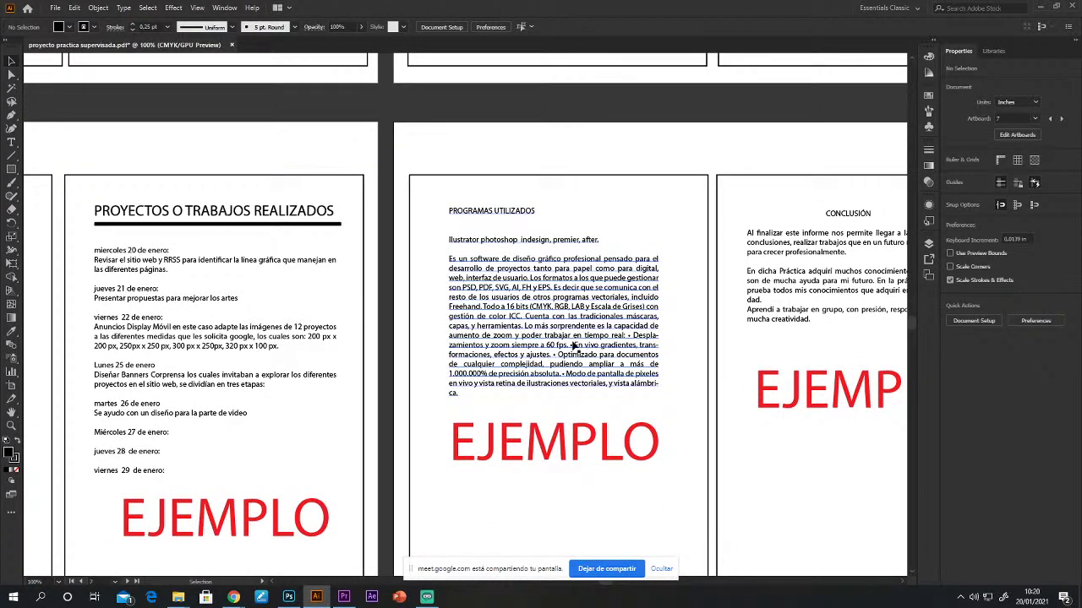
click(549, 355)
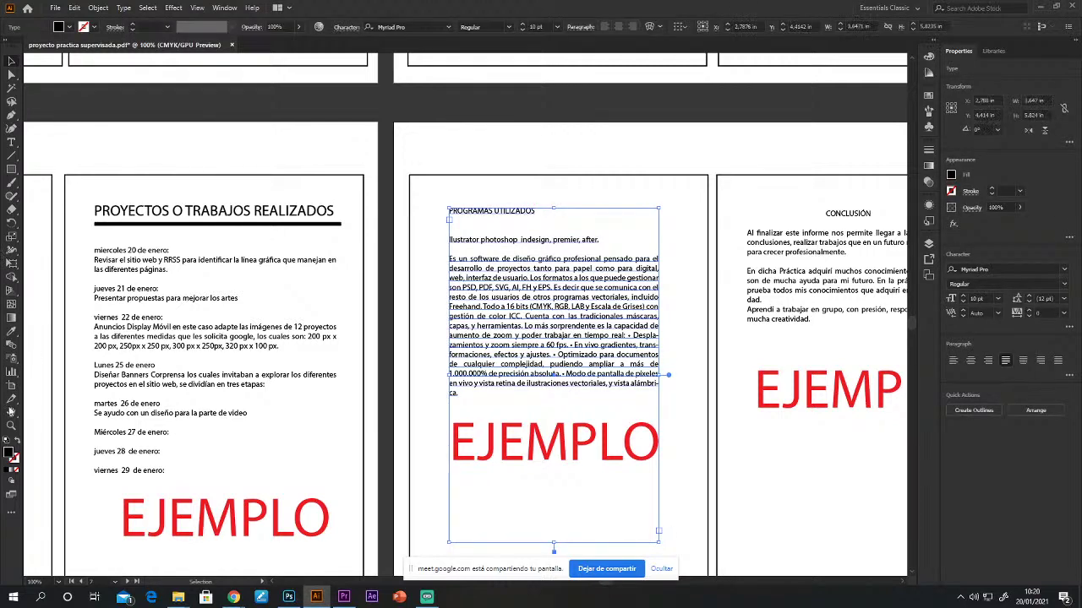
click(11, 142)
drag(536, 211, 448, 211)
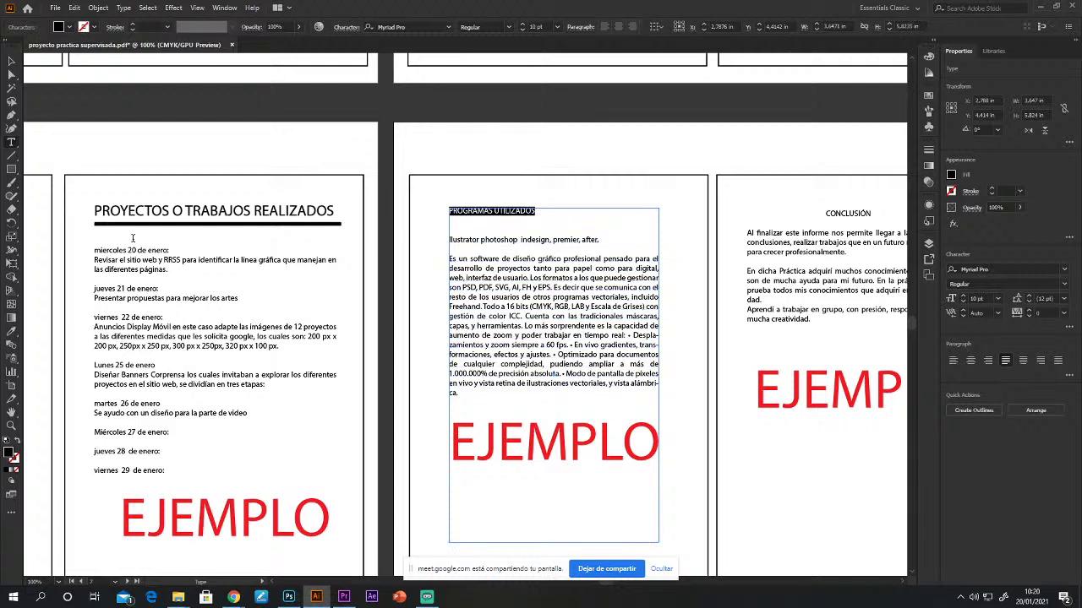
click(11, 330)
click(180, 210)
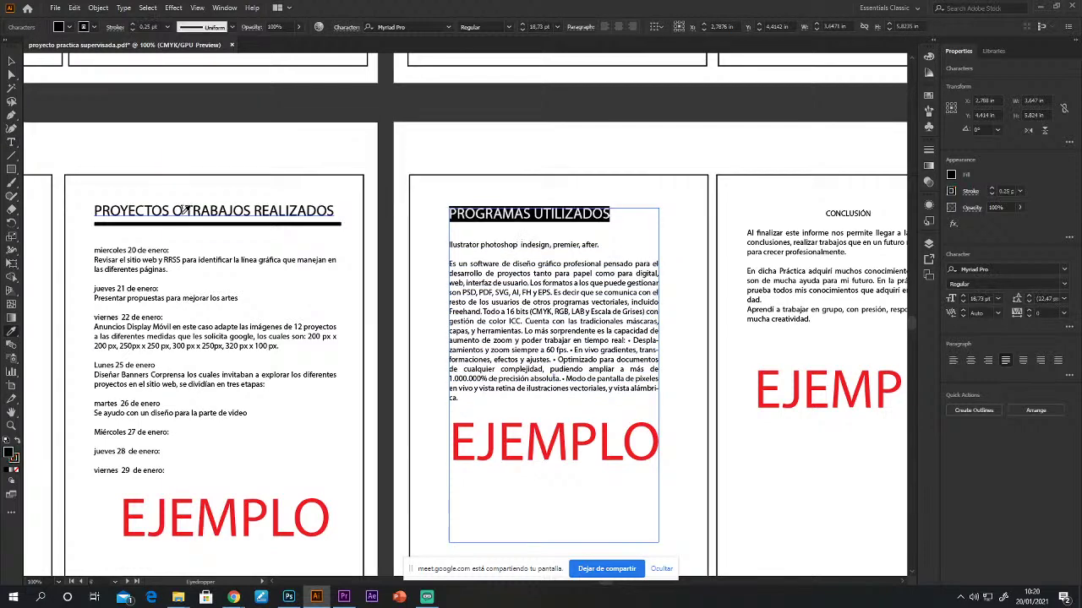
click(11, 61)
click(238, 131)
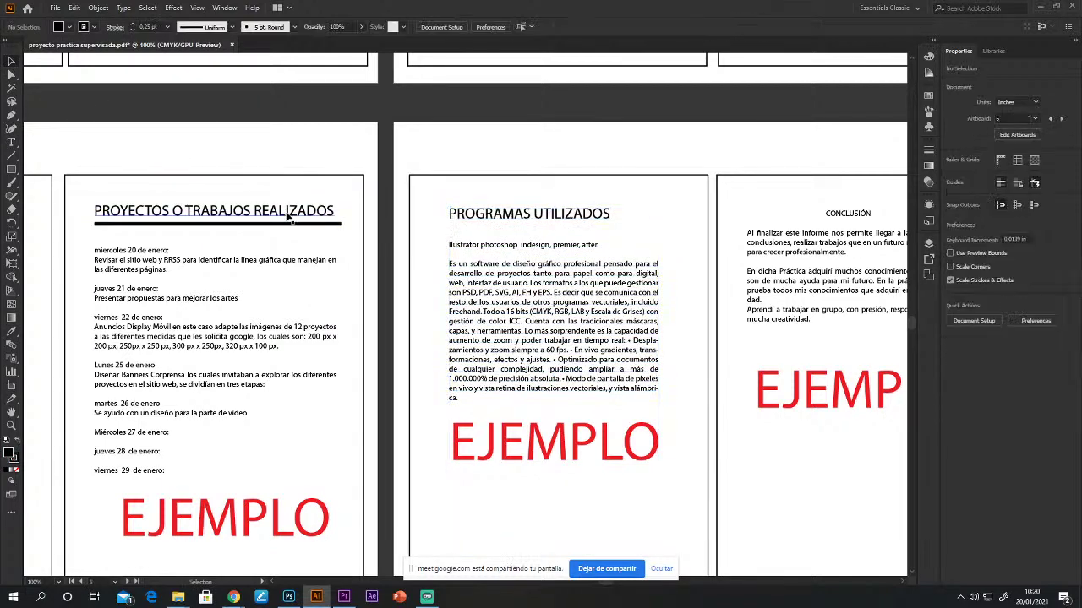
Step: Copy the heading bar beneath PROGRAMAS UTILIZADOS and resize it to about 3.87 in wide and 0.03 in high
click(289, 225)
drag(290, 227, 673, 225)
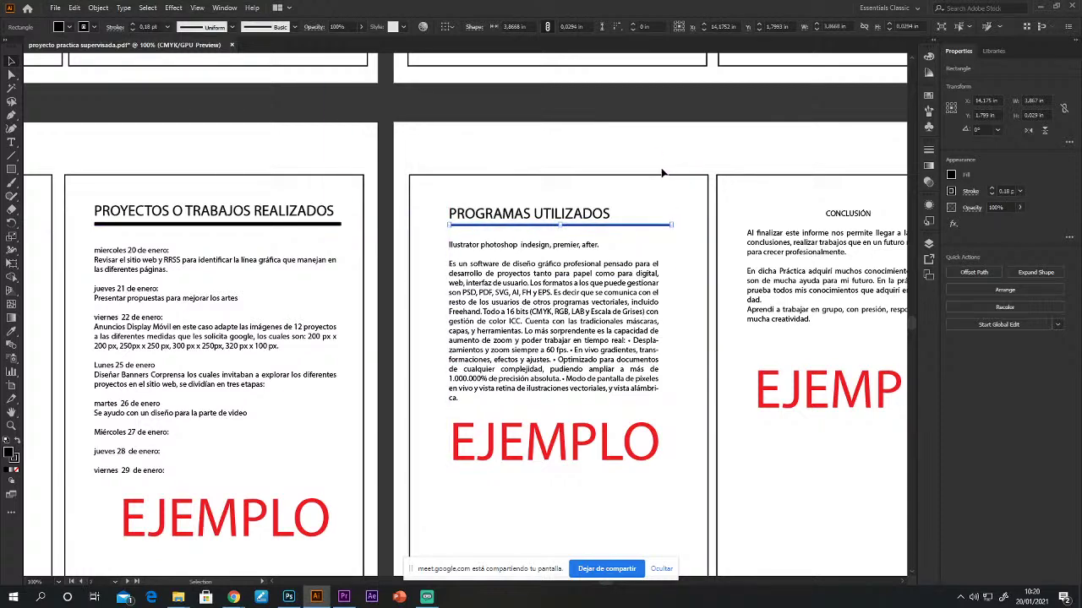
click(662, 173)
scroll(630, 353, up, 3)
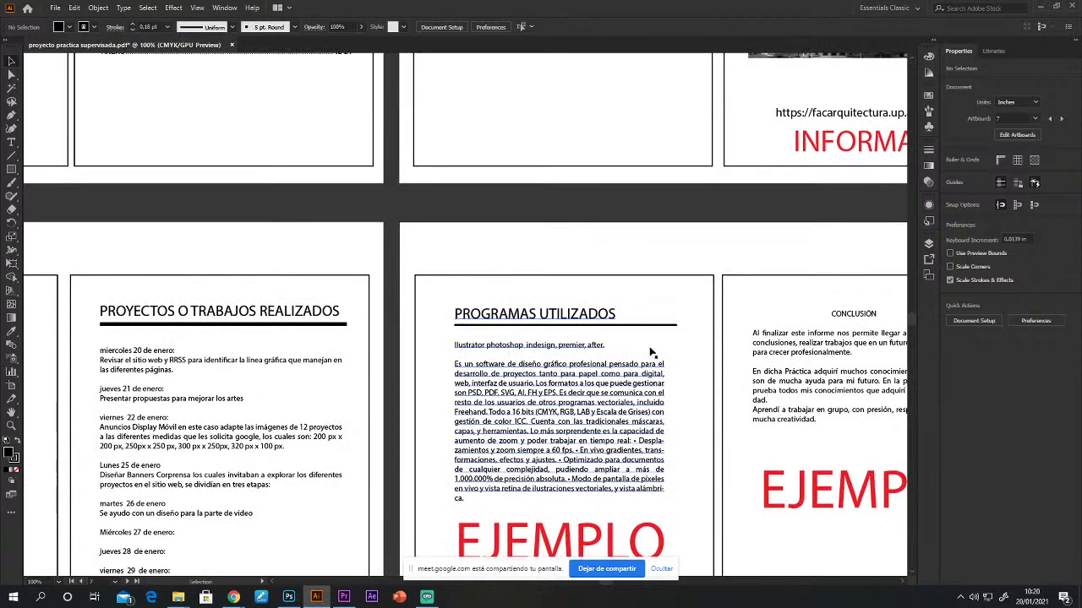
drag(653, 423, 560, 281)
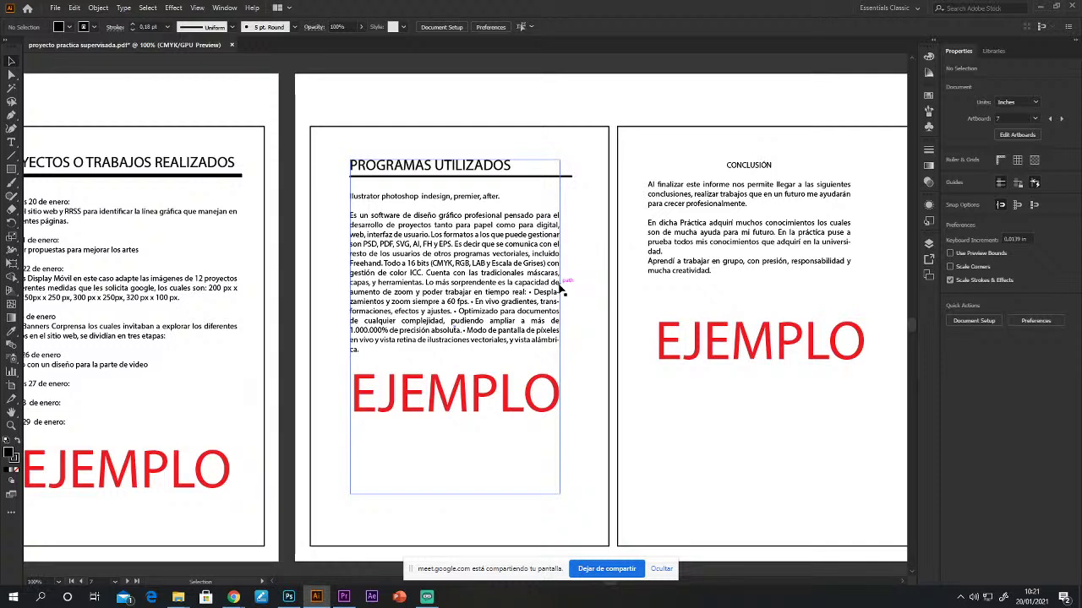
Step: Receive the PRÁCTICA LABORAL SUPERVISADA file over Bluetooth and save it to the Escritorio folder
click(960, 596)
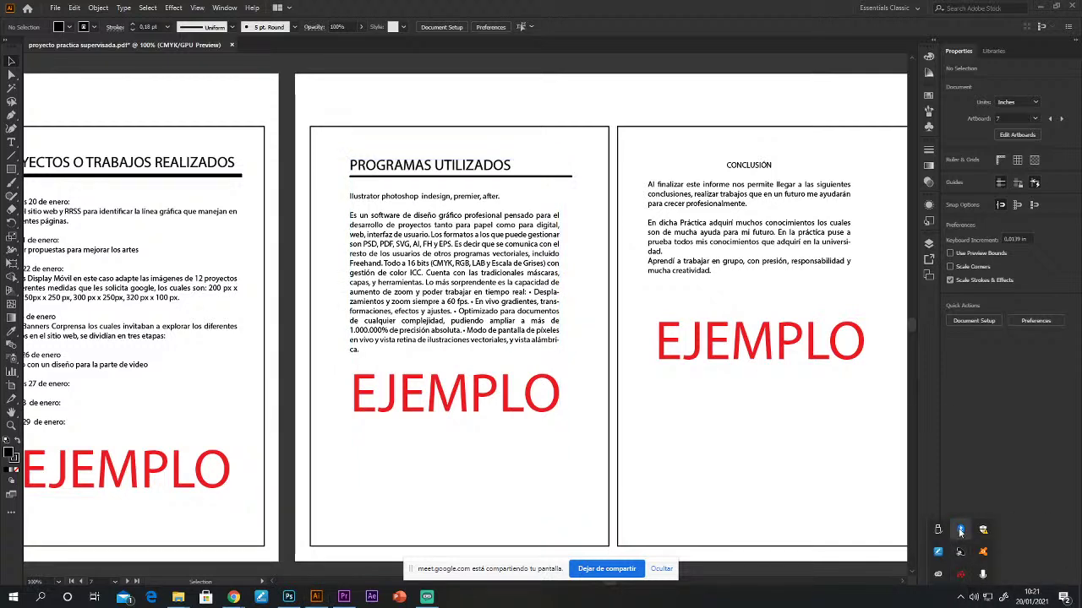
right_click(960, 530)
click(972, 473)
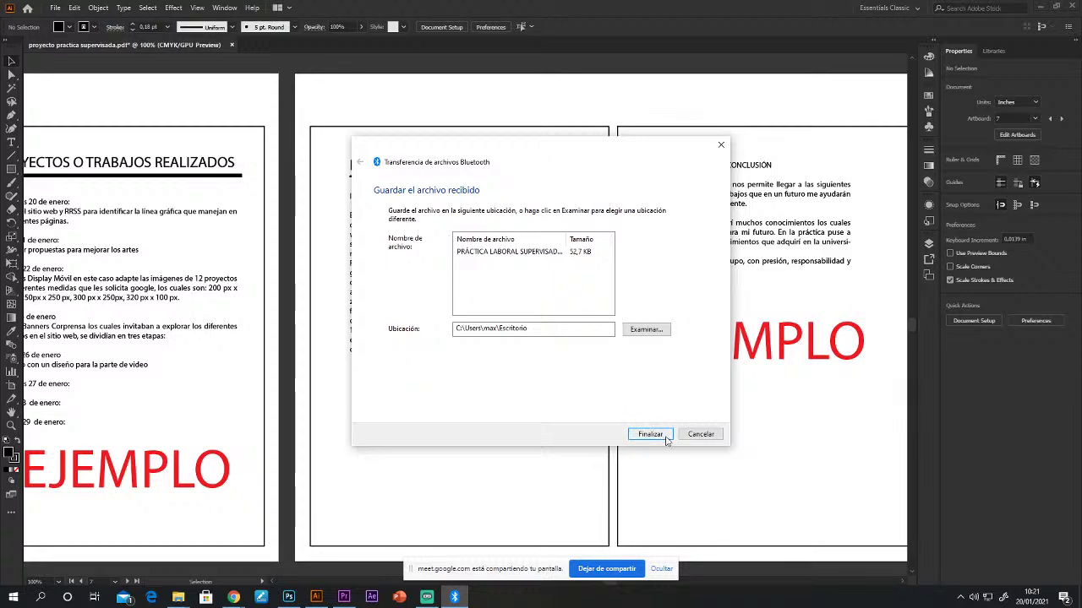
click(655, 434)
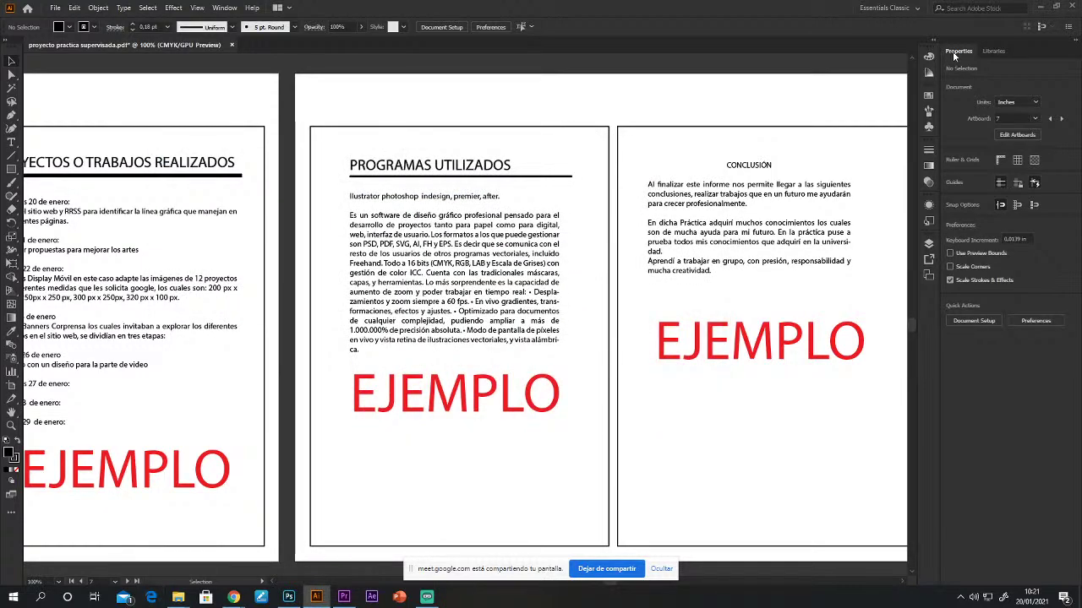
Step: Minimize Illustrator and the ADMISION folder window, and move the browser window aside to uncover the desktop files
click(1041, 7)
click(1017, 8)
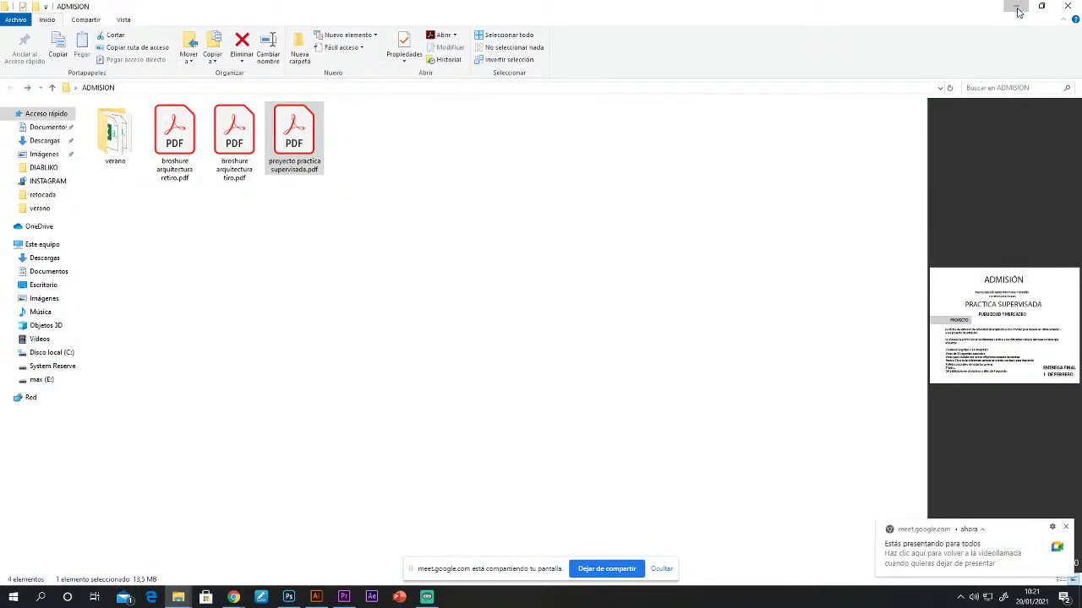
click(1019, 10)
drag(734, 80, 594, 45)
click(819, 458)
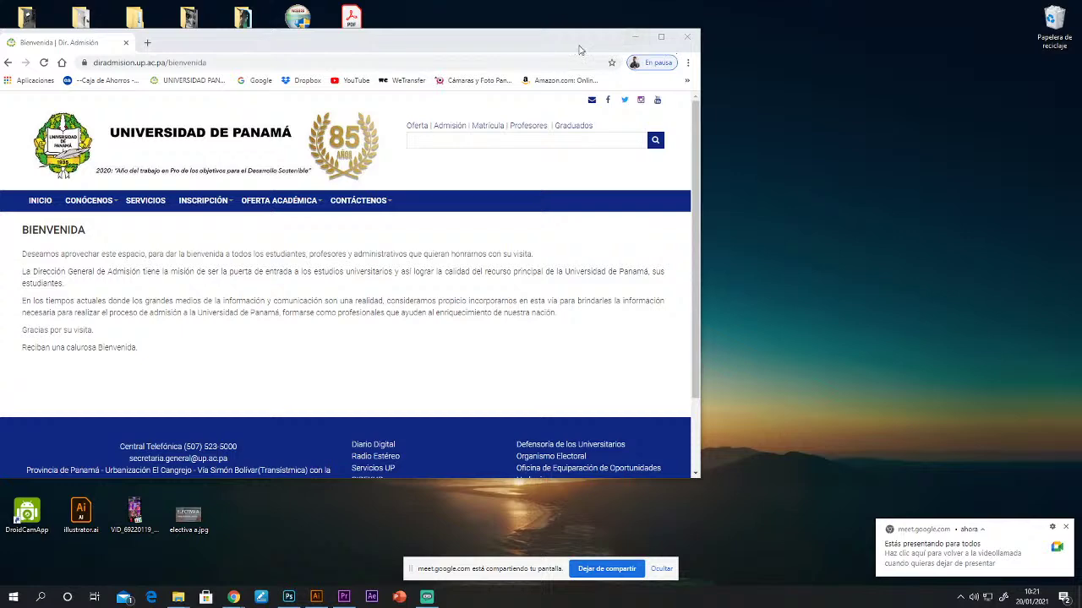
drag(523, 43, 75, 31)
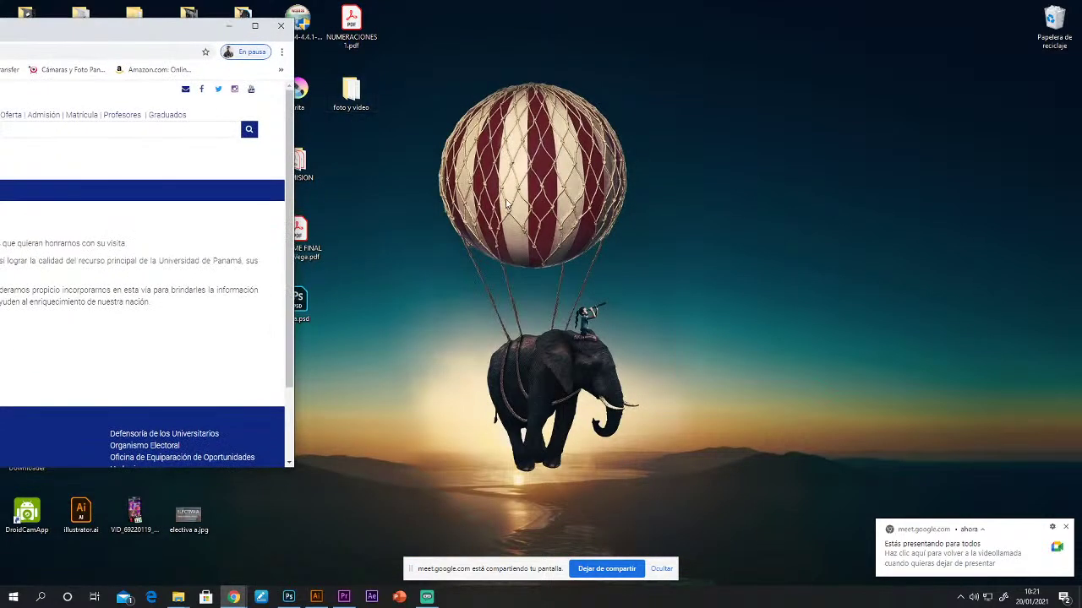
click(315, 257)
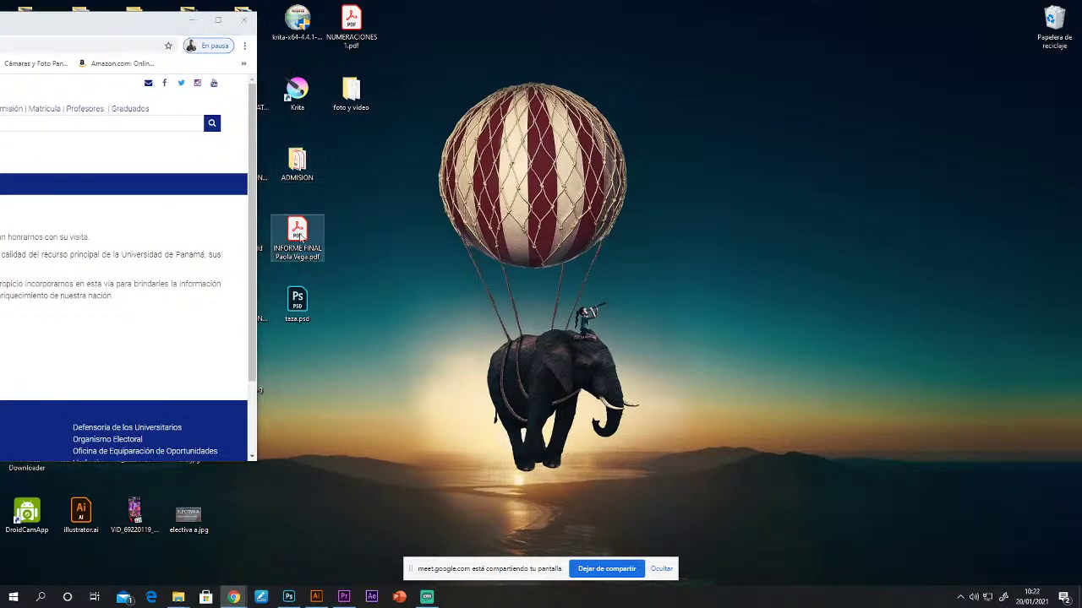
drag(120, 27, 387, 232)
Step: Open the ADMISION folder from the desktop, check its PDF files and close the folder
double_click(296, 159)
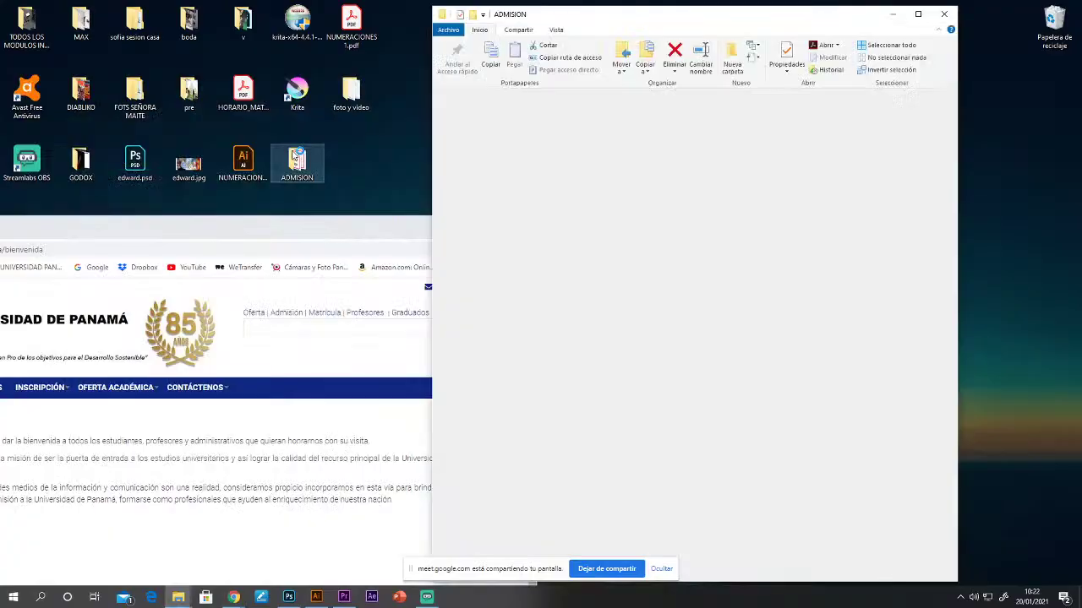
click(727, 171)
click(717, 273)
click(758, 173)
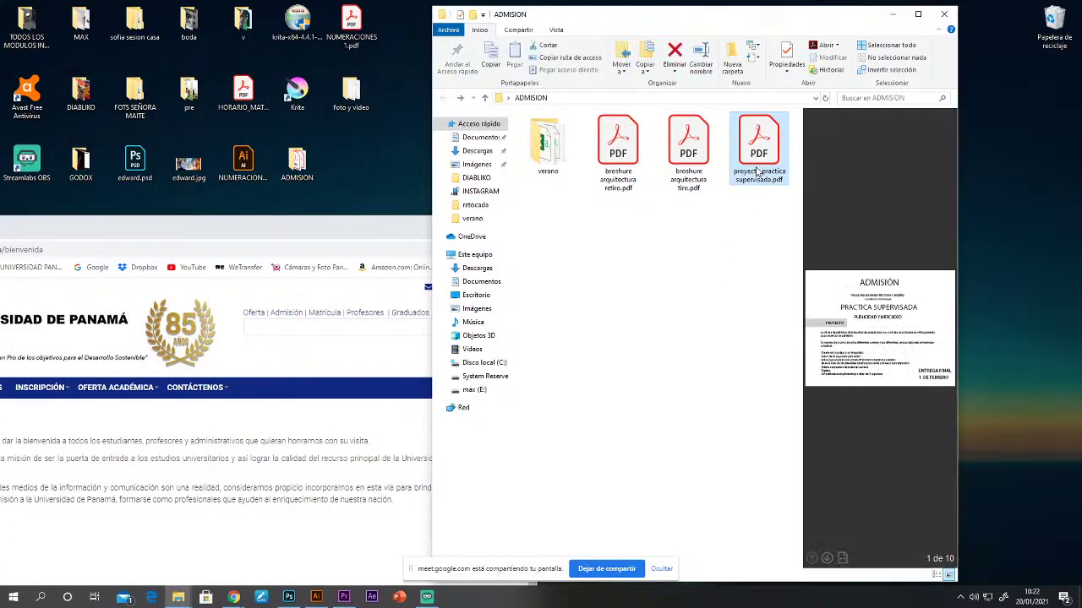
click(713, 155)
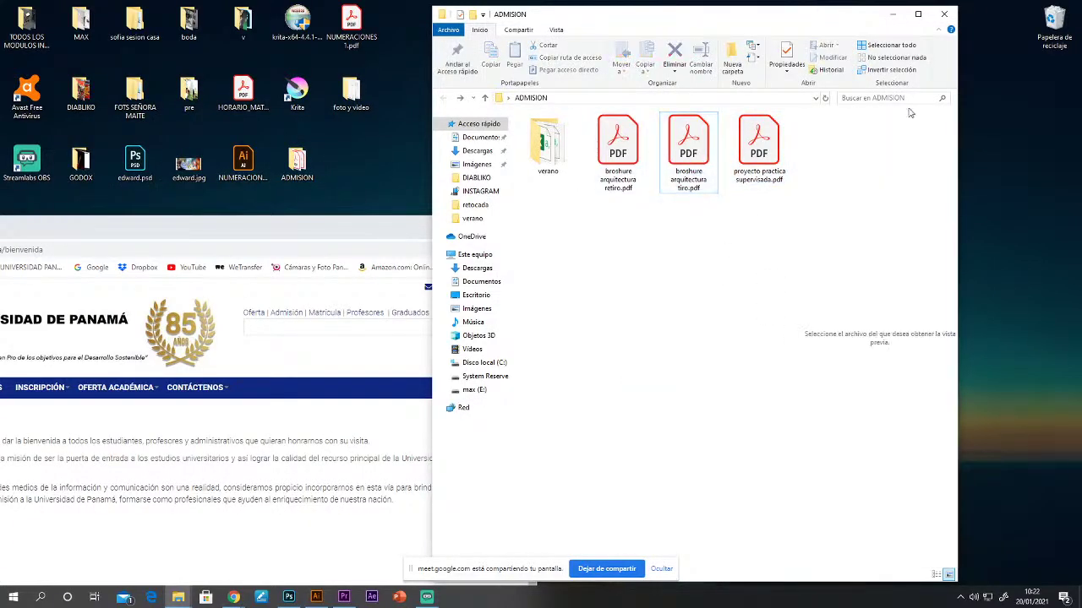
click(944, 14)
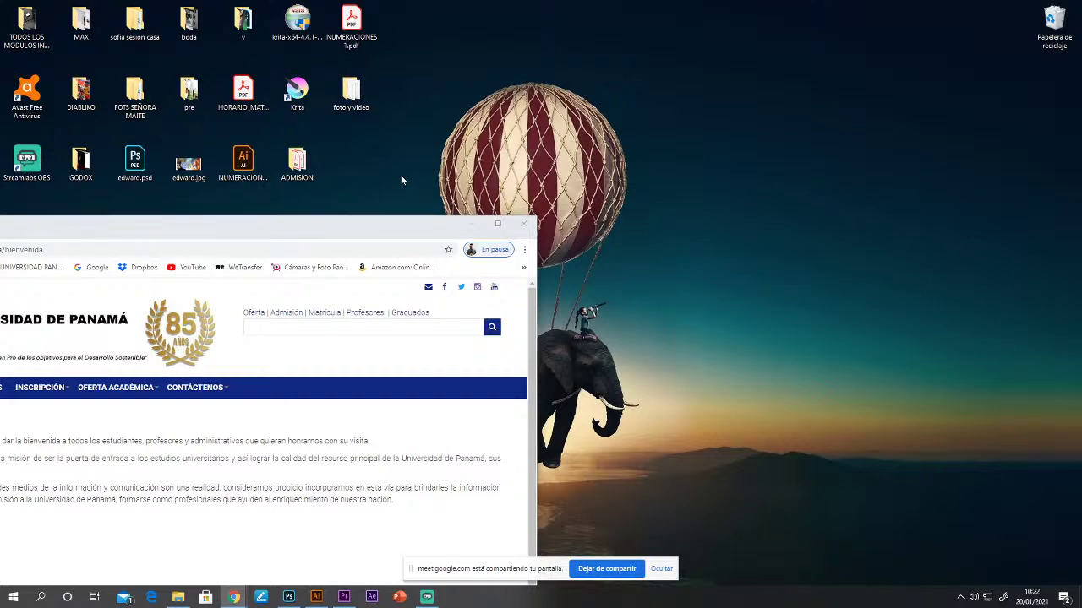
Step: Check the received PRÁCTICA LABORAL SUPERVISADA 2020.pdf, close it and move the file from the desktop into the ADMISION folder
drag(178, 229, 549, 53)
double_click(189, 376)
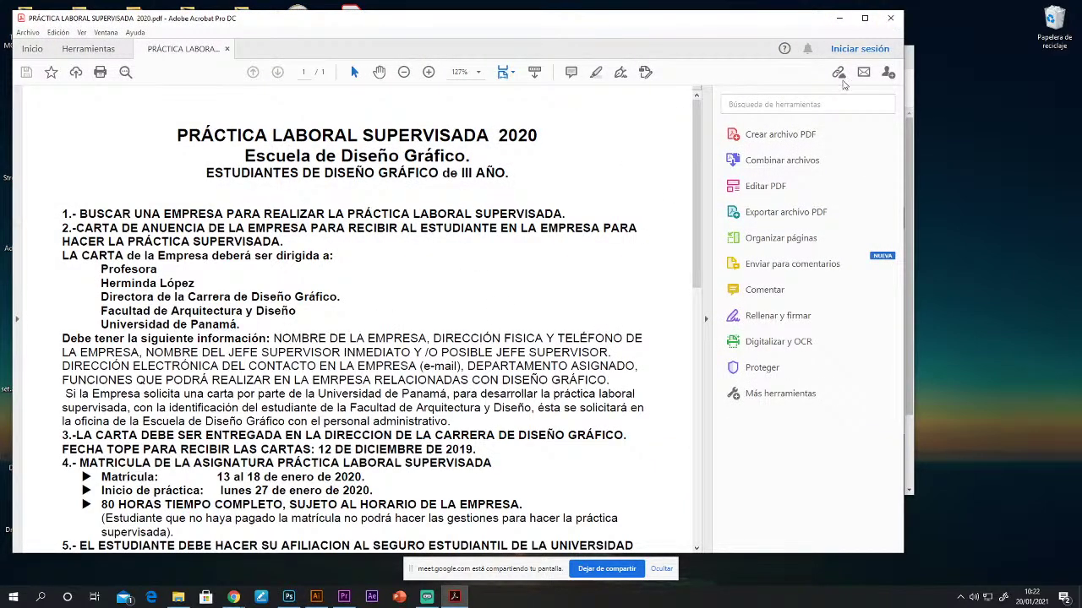
click(890, 18)
drag(420, 59, 610, 181)
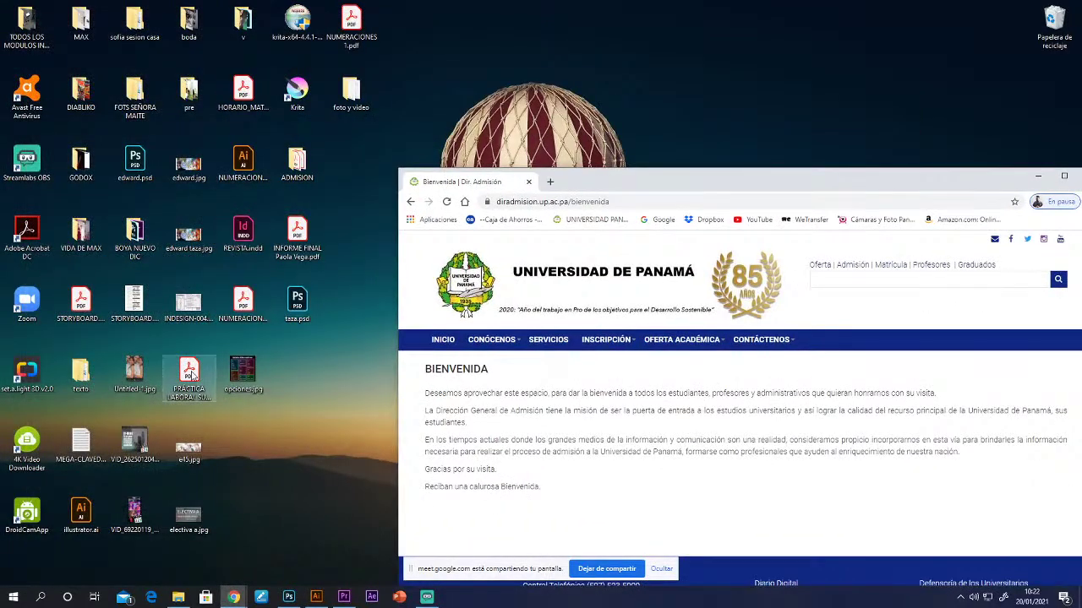
drag(191, 376, 300, 169)
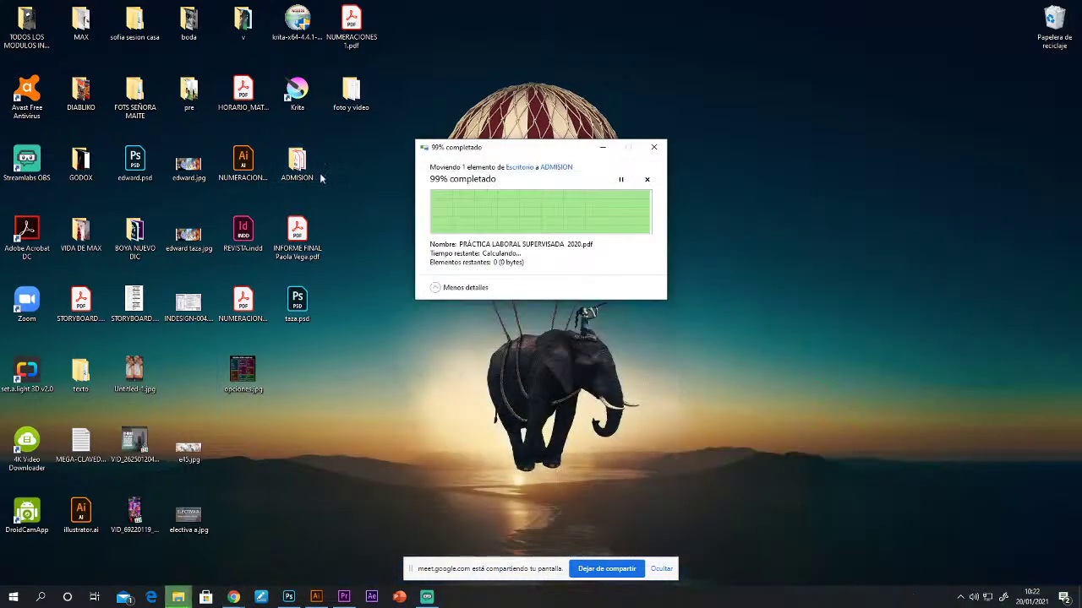
Step: Open the ADMISION folder from the desktop, maximize its window and open PRÁCTICA LABORAL SUPERVISADA 2020.pdf
click(302, 162)
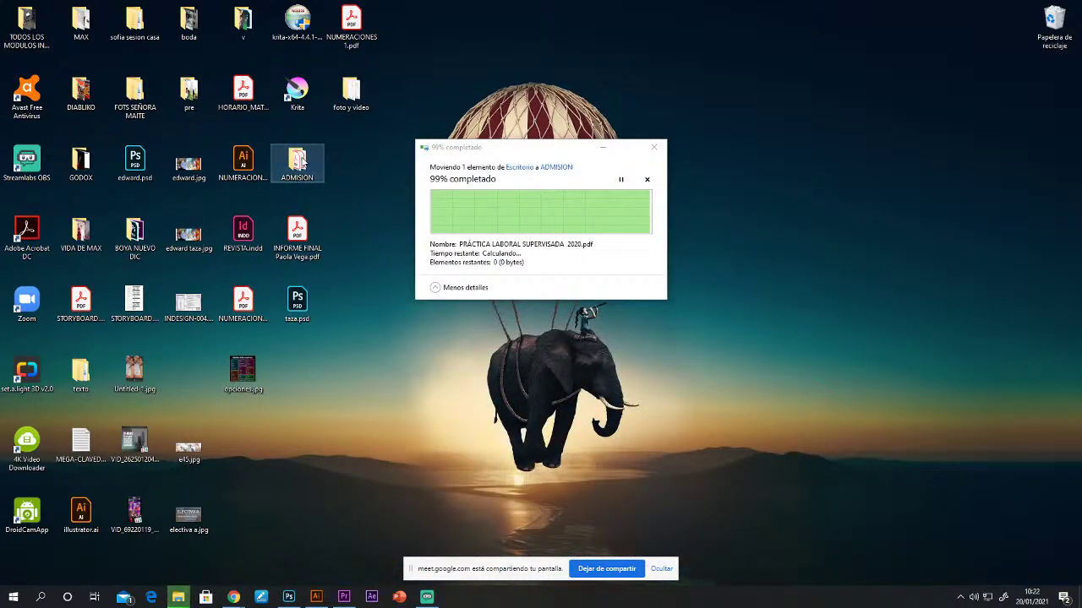
double_click(303, 162)
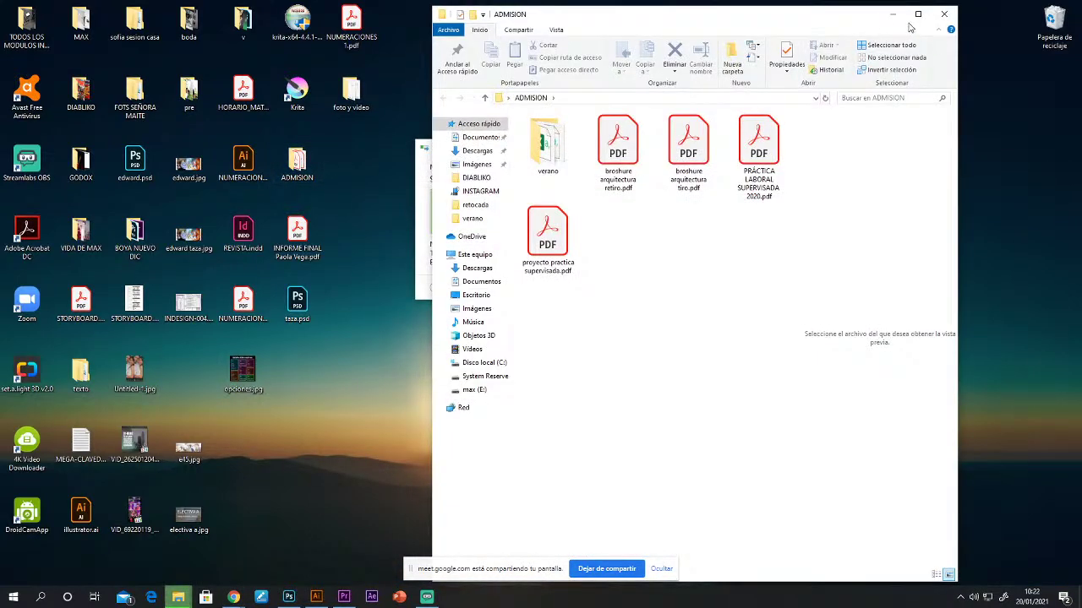
click(922, 14)
click(361, 135)
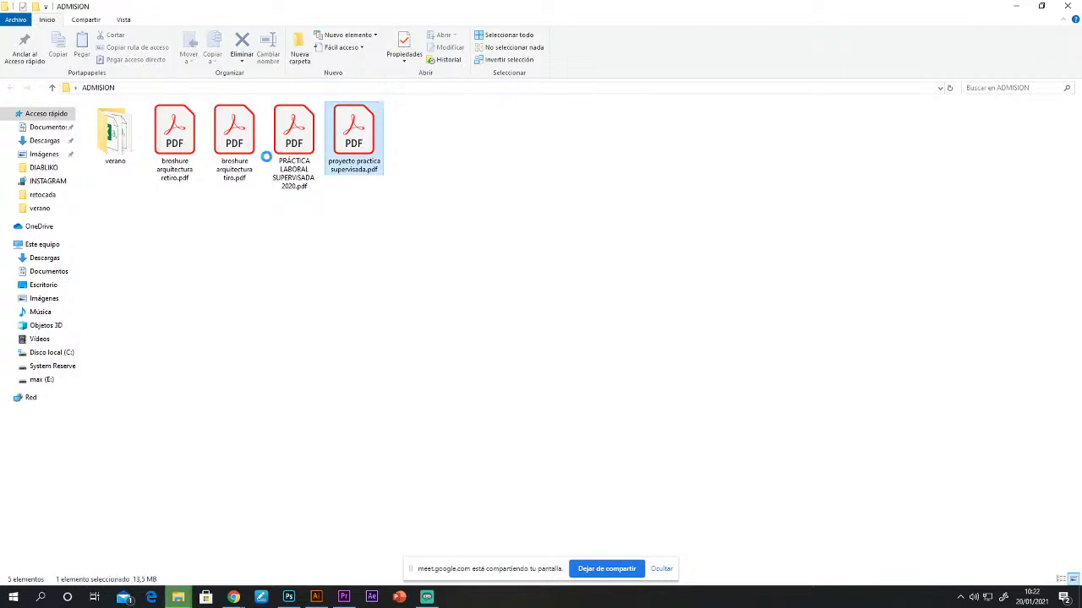
click(290, 129)
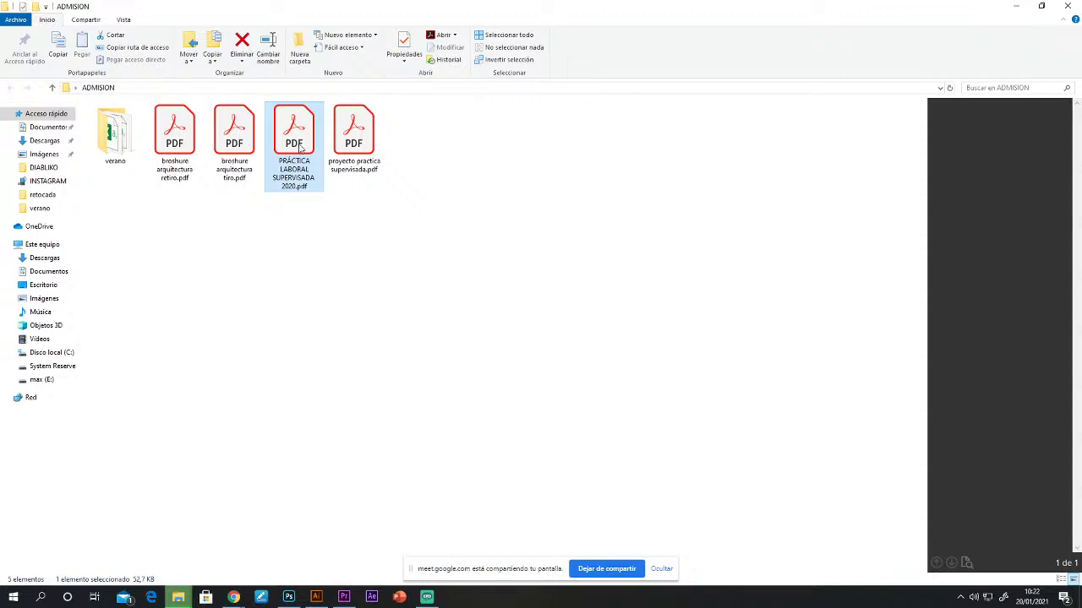
double_click(298, 145)
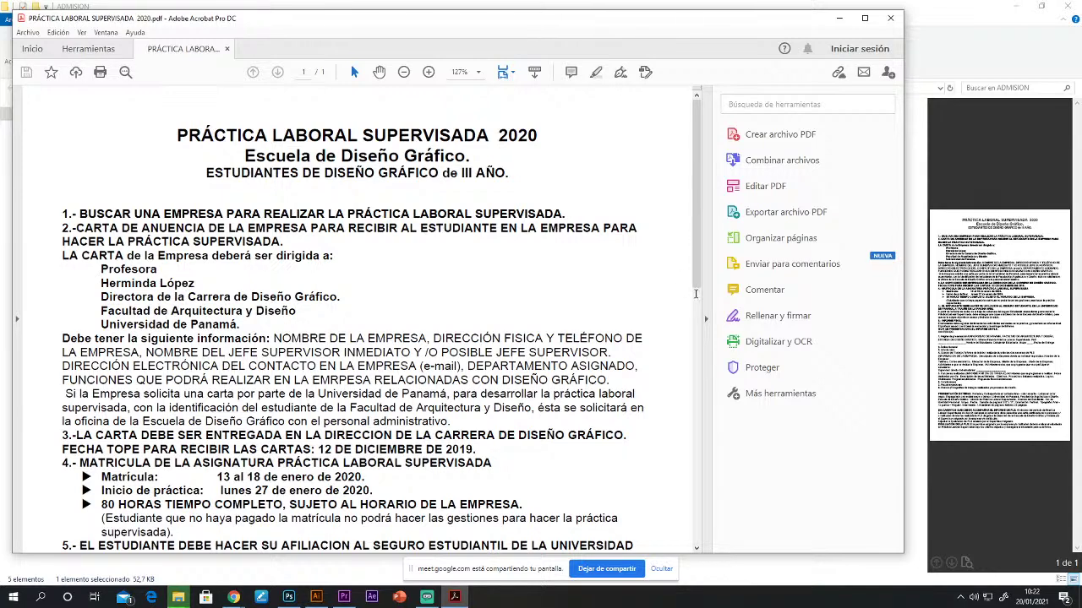
Step: Review the report content guide and mark the PRESENTACIÓN EXTERNA text on orientation, typography, page limit and the yellow cardstock covers
scroll(694, 372, down, 10)
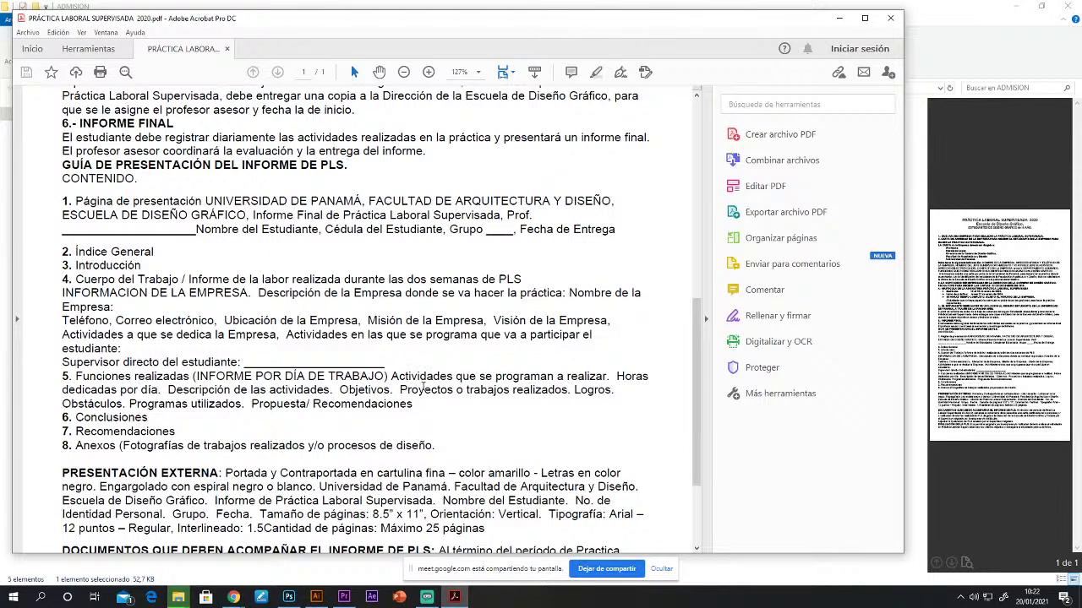
scroll(423, 386, down, 2)
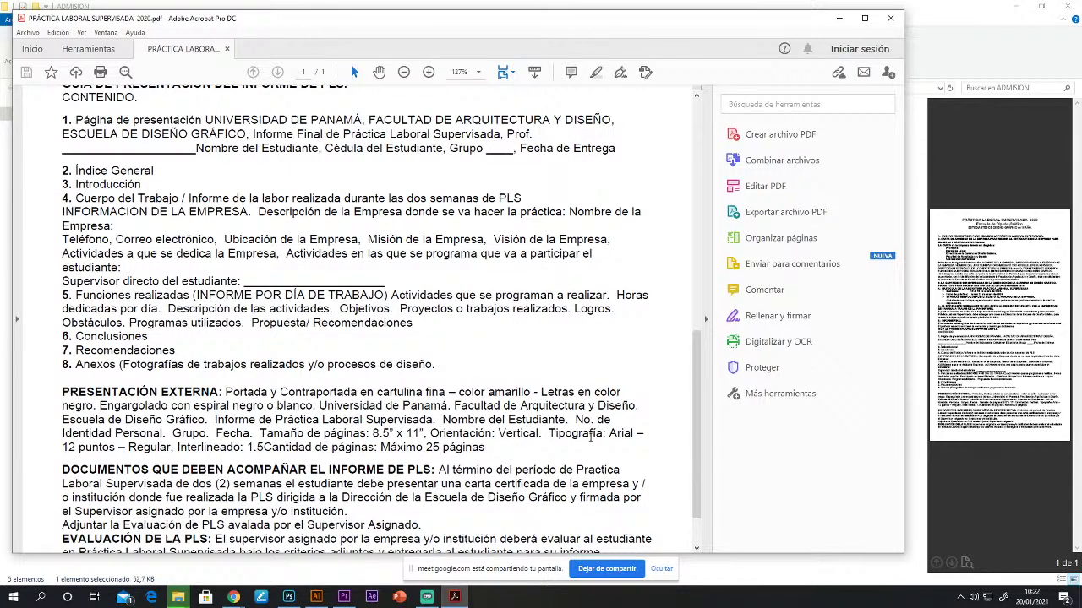
drag(429, 433, 488, 449)
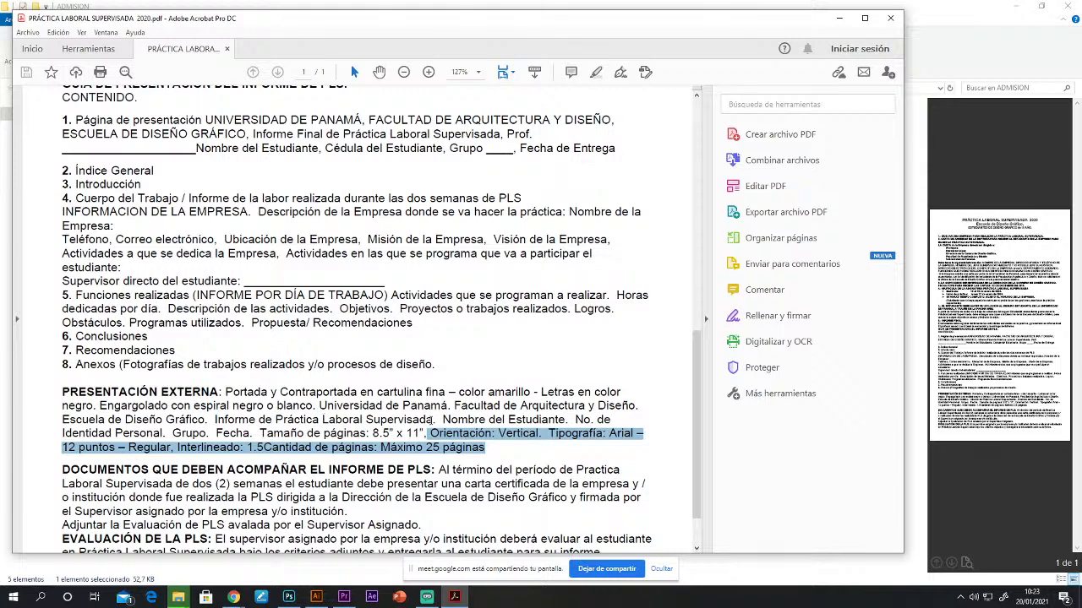
click(237, 406)
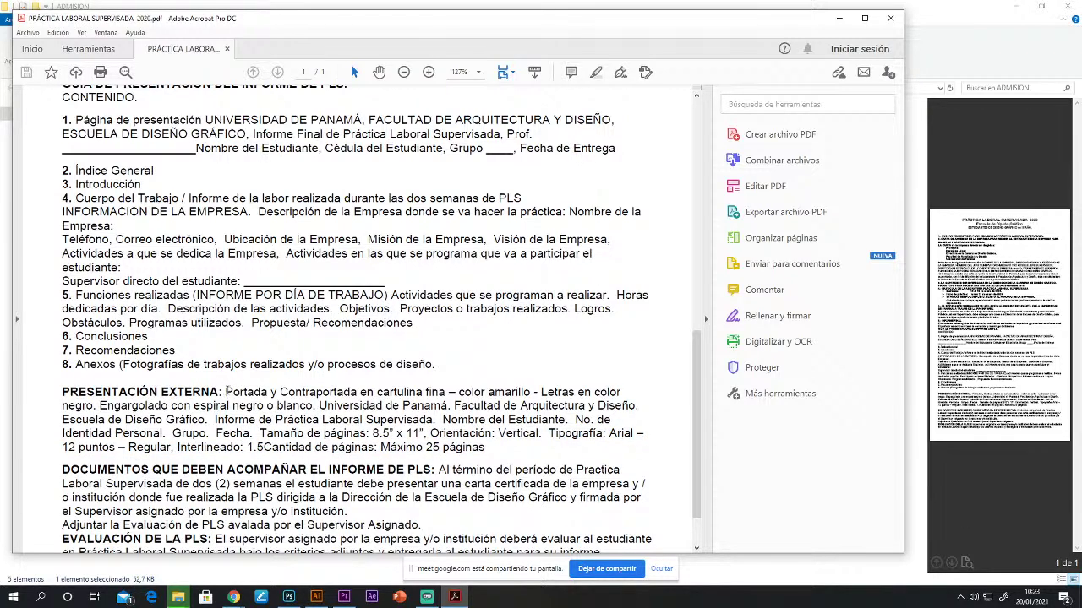
drag(225, 392, 531, 393)
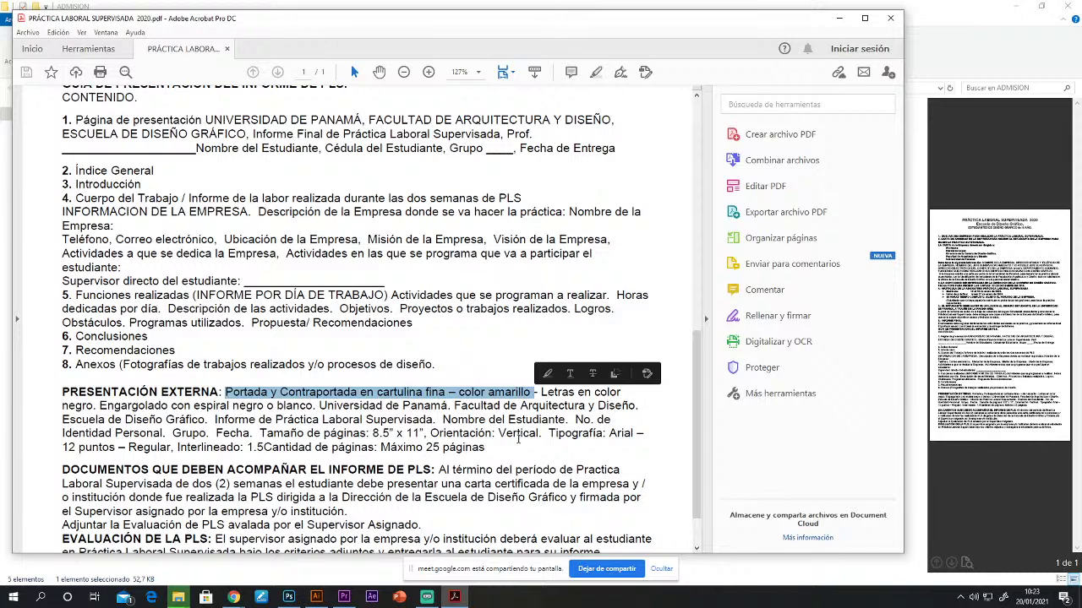
click(609, 417)
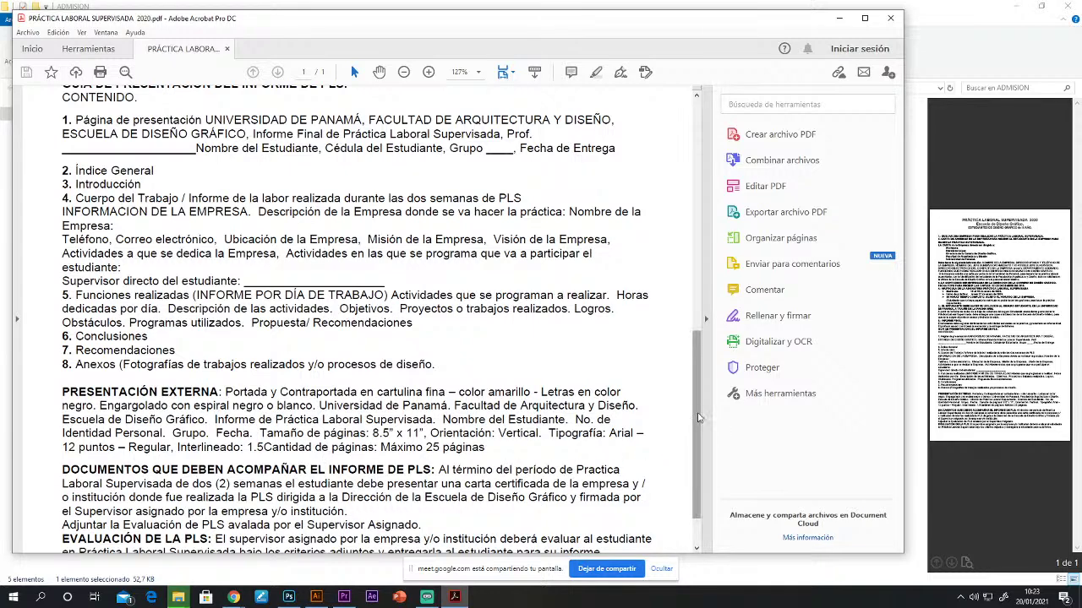
Step: Review the end of the PDF, selecting the text on the documents that accompany the PLS report and the EVALUACIÓN DE LA PLS
scroll(525, 463, down, 2)
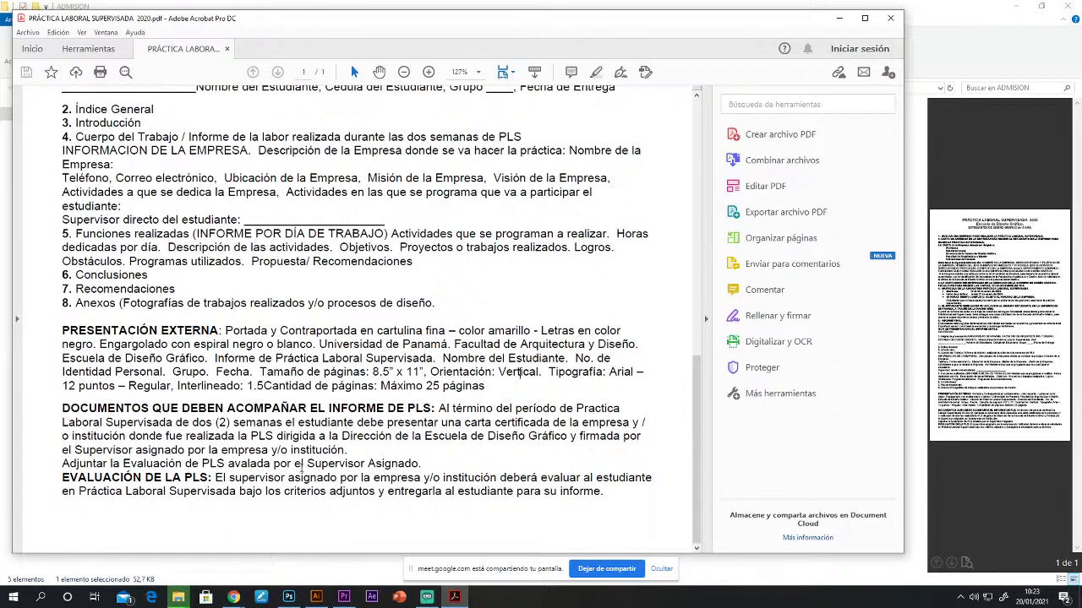
drag(61, 408, 685, 493)
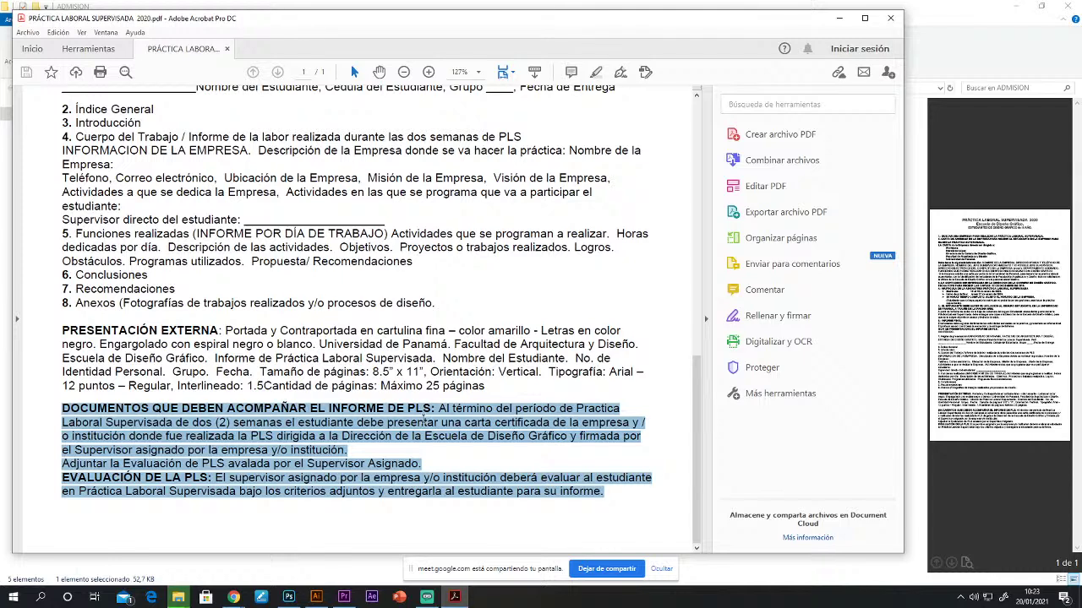
click(479, 467)
scroll(463, 470, up, 2)
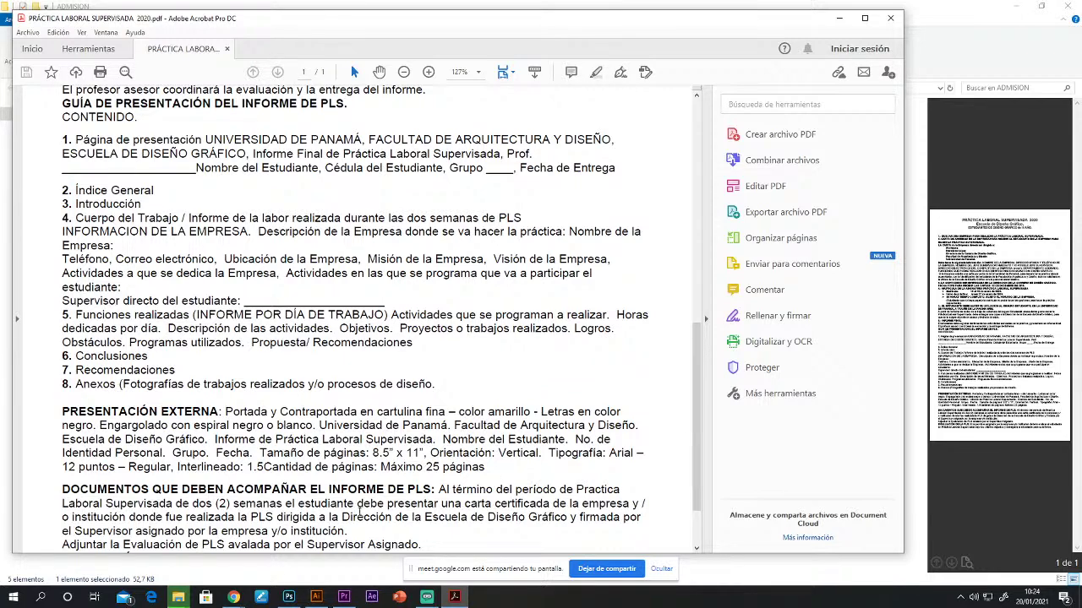
scroll(427, 507, down, 2)
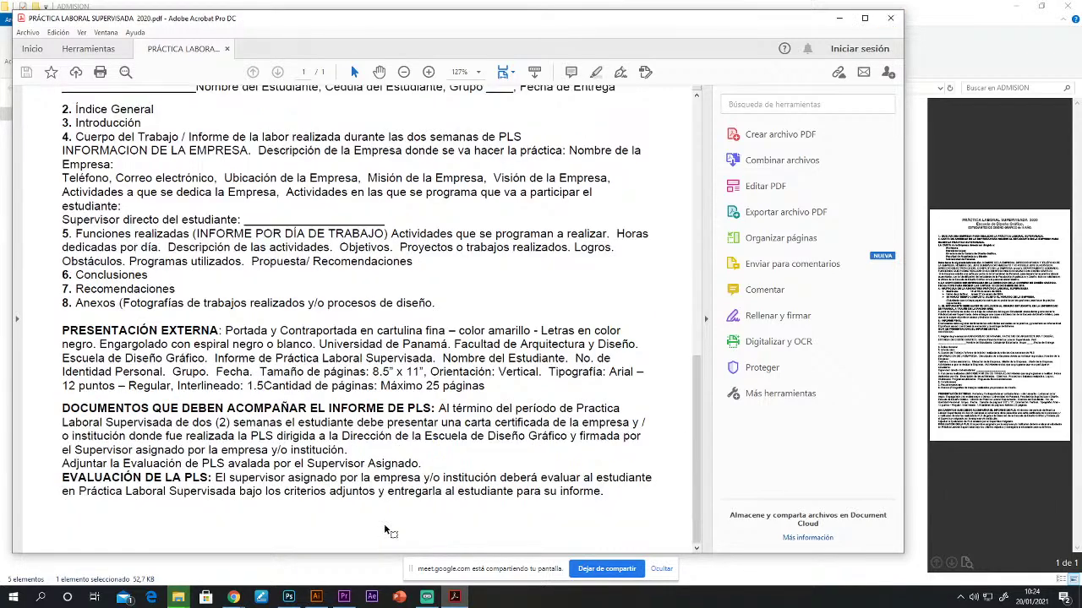
drag(438, 409, 700, 523)
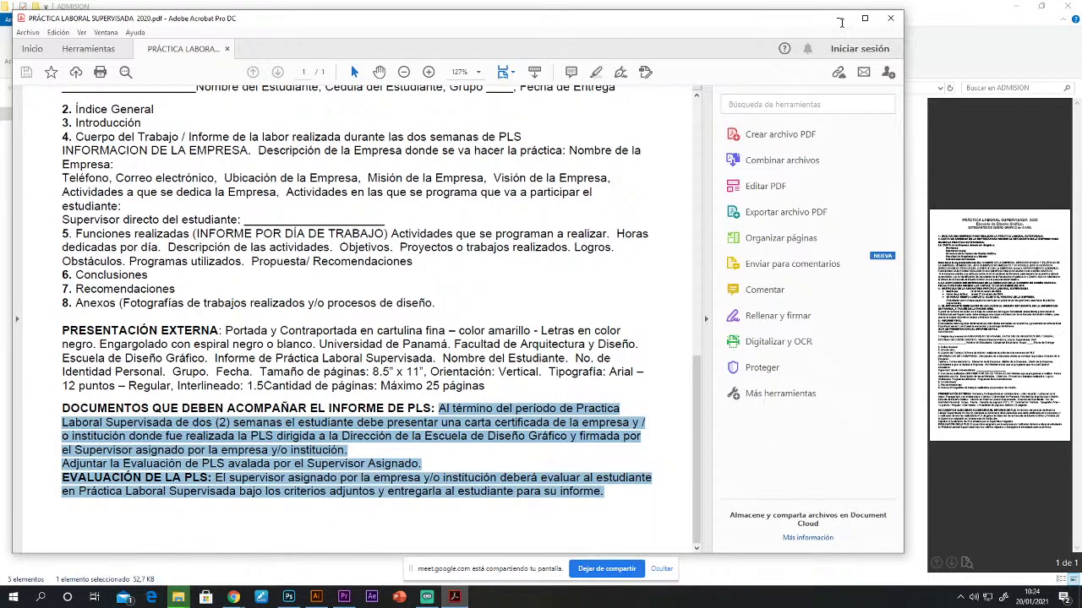
Step: Check the YouTube Studio live stream and the Google Meet call in Chrome, and return to the sample report in Illustrator
click(316, 597)
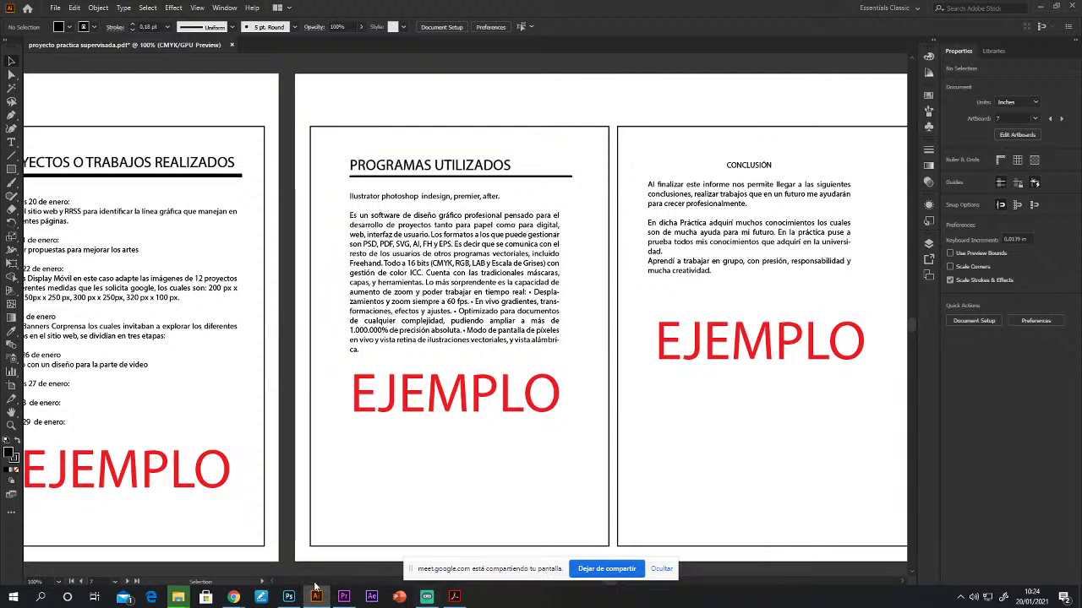
mouse_move(234, 597)
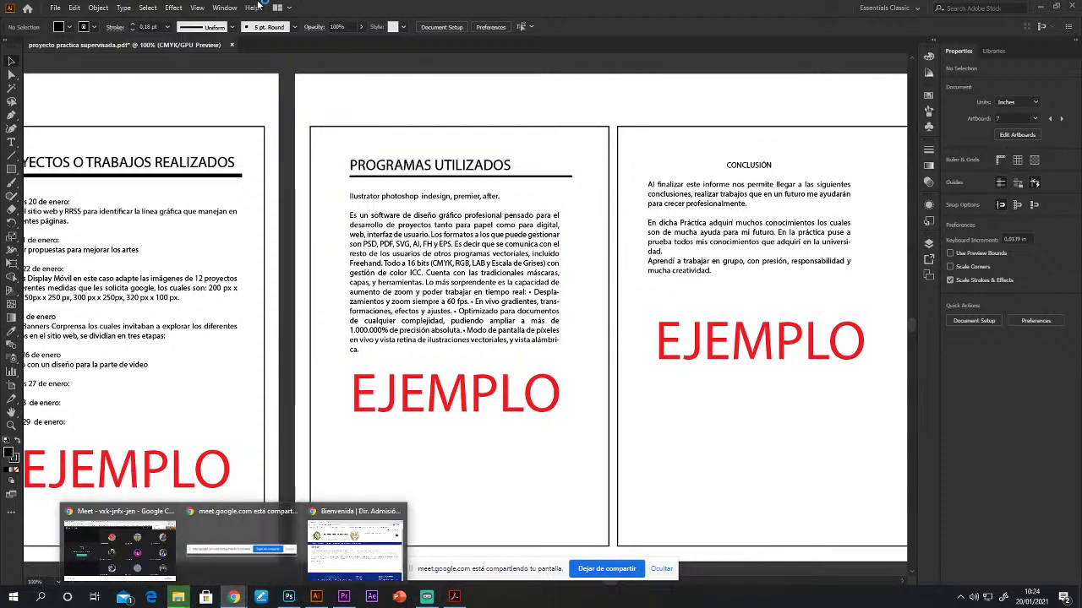
click(129, 504)
click(338, 9)
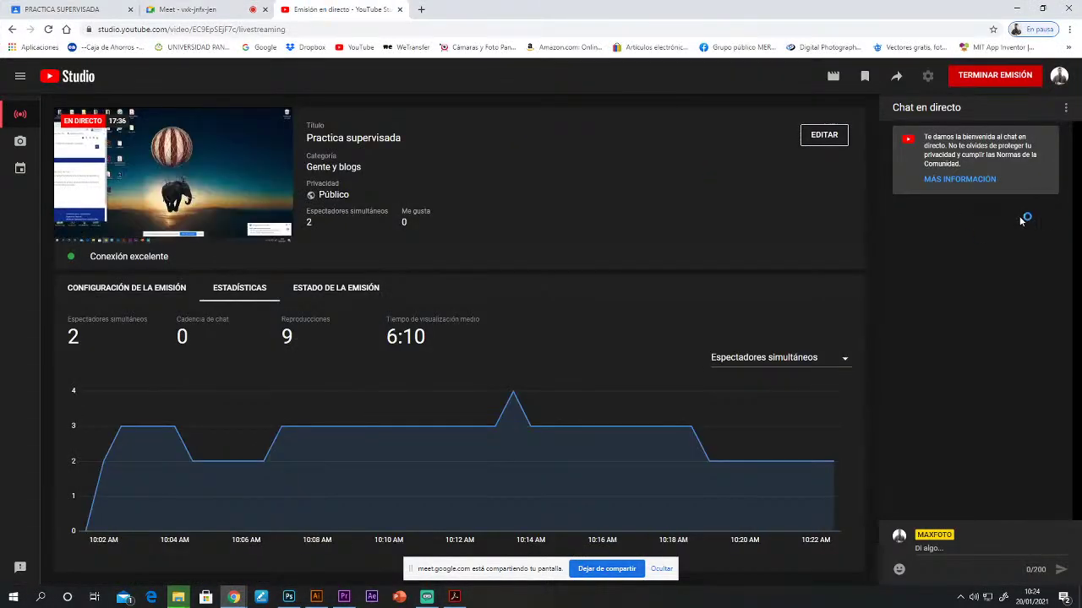
click(182, 9)
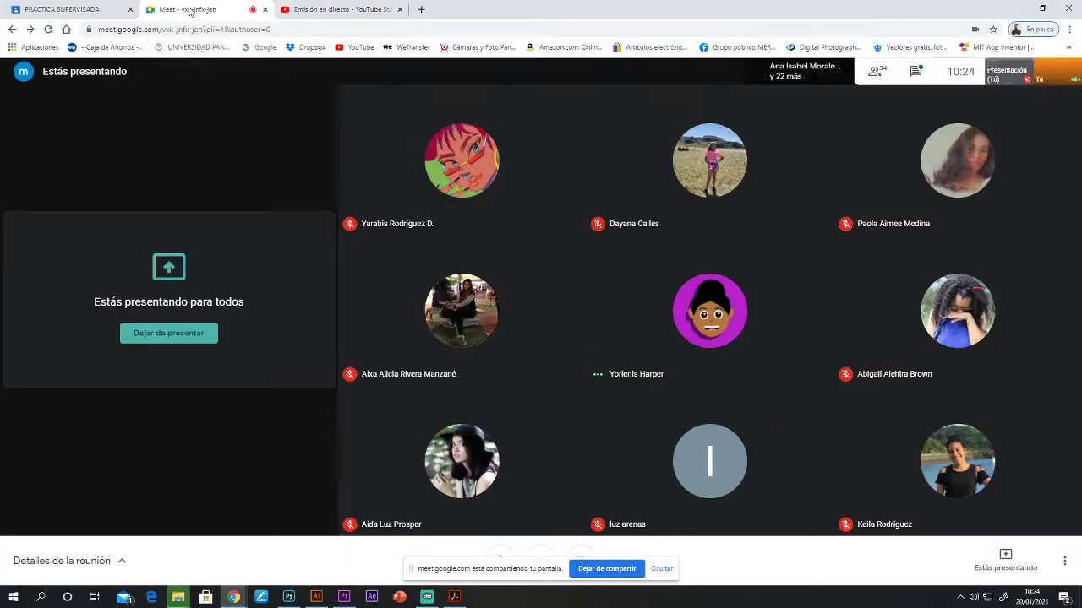
mouse_move(234, 597)
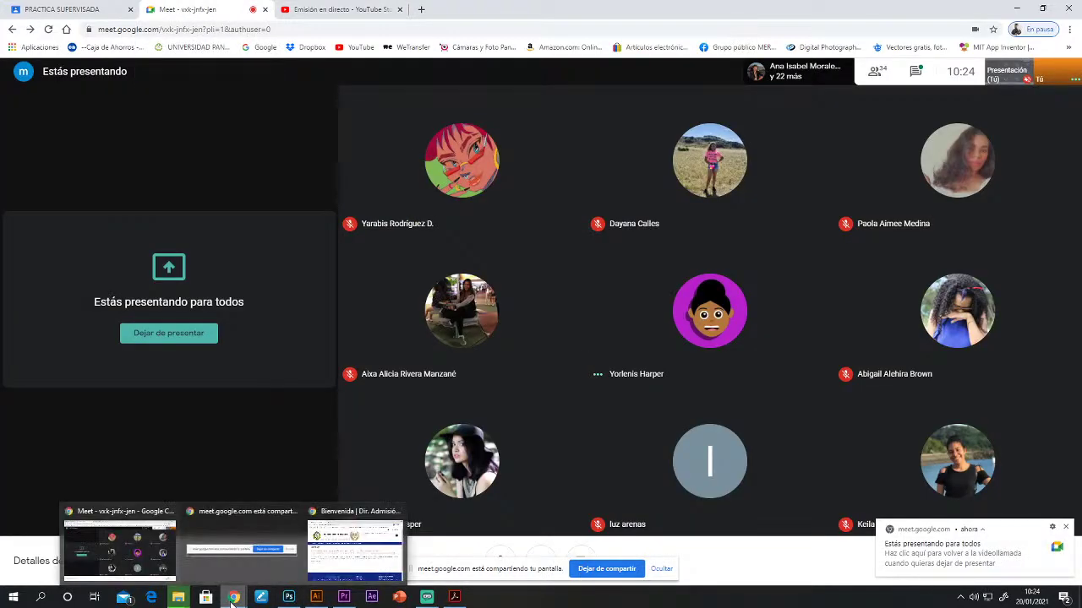
click(316, 597)
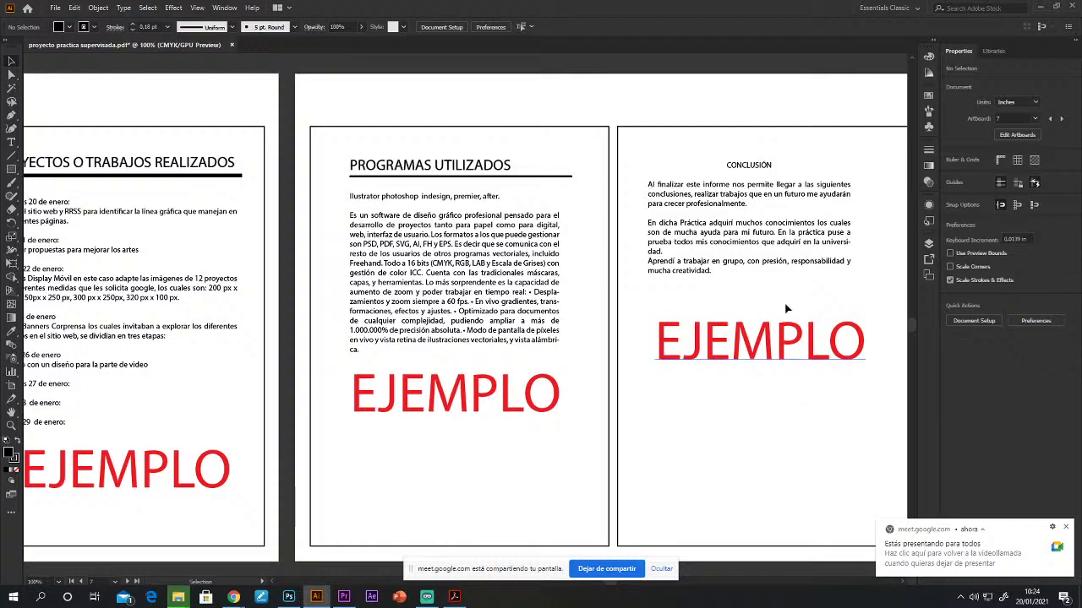
Step: Examine the sample report's CONCLUSIÓN and RECOMENDACIONES pages at 200% zoom
drag(796, 365, 608, 449)
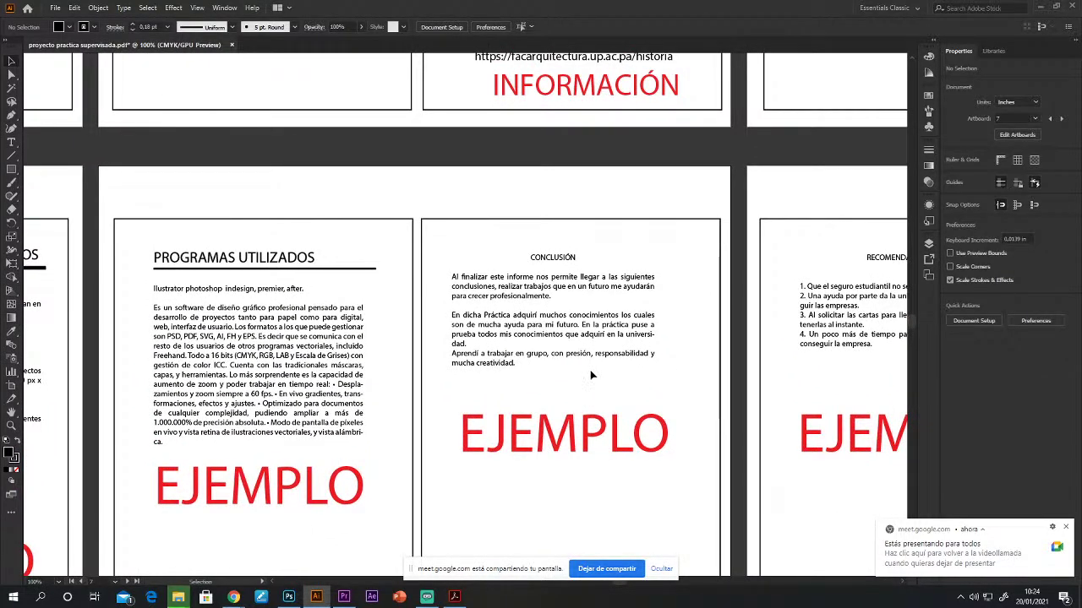
key(ctrl+plus)
key(ctrl+plus)
drag(589, 364, 447, 317)
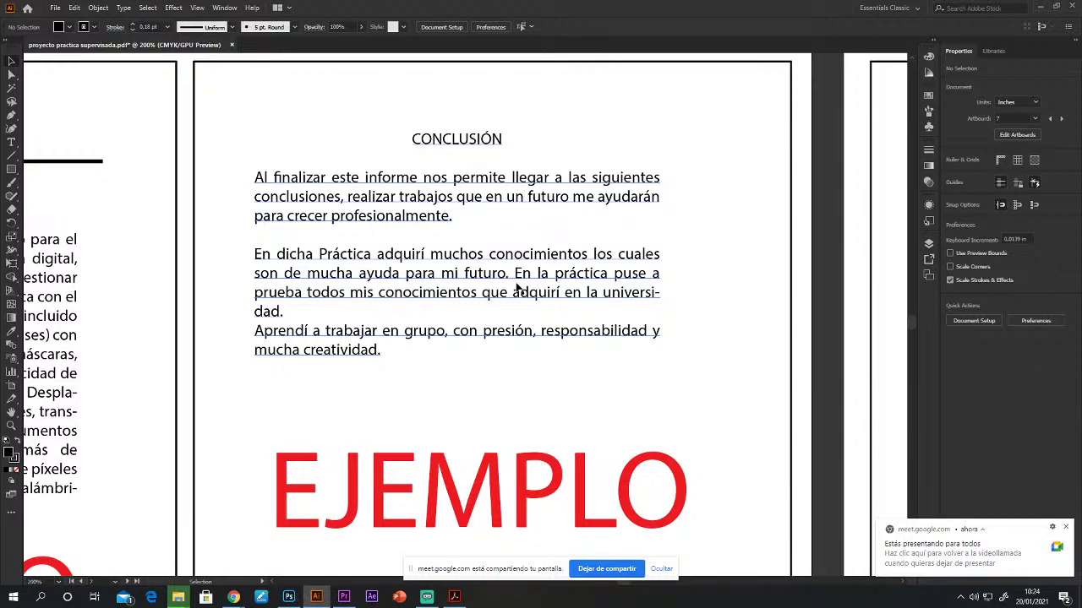
drag(671, 367, 378, 340)
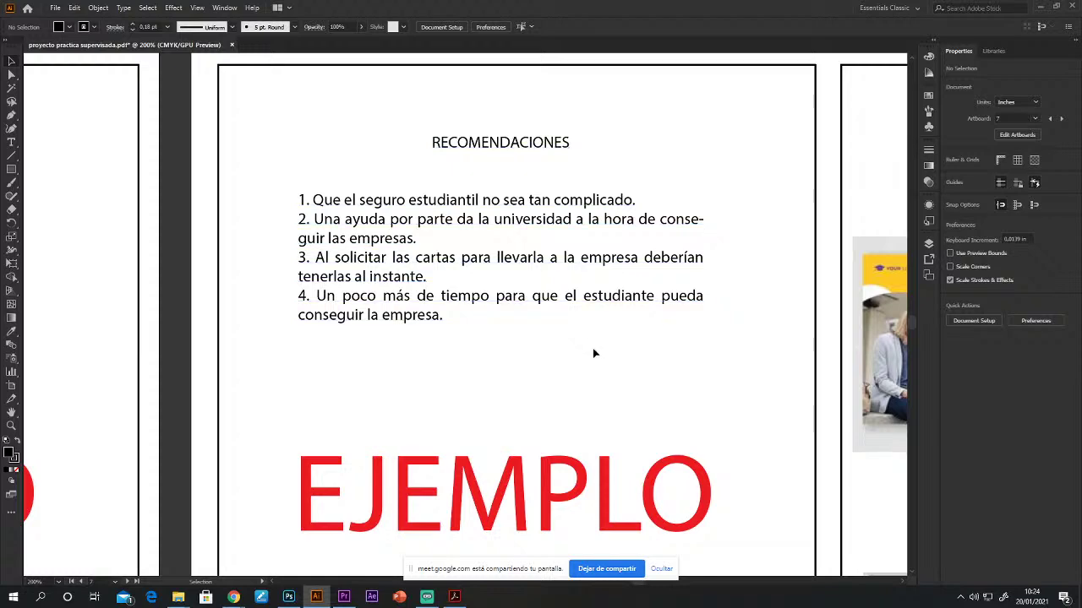
drag(667, 379, 592, 377)
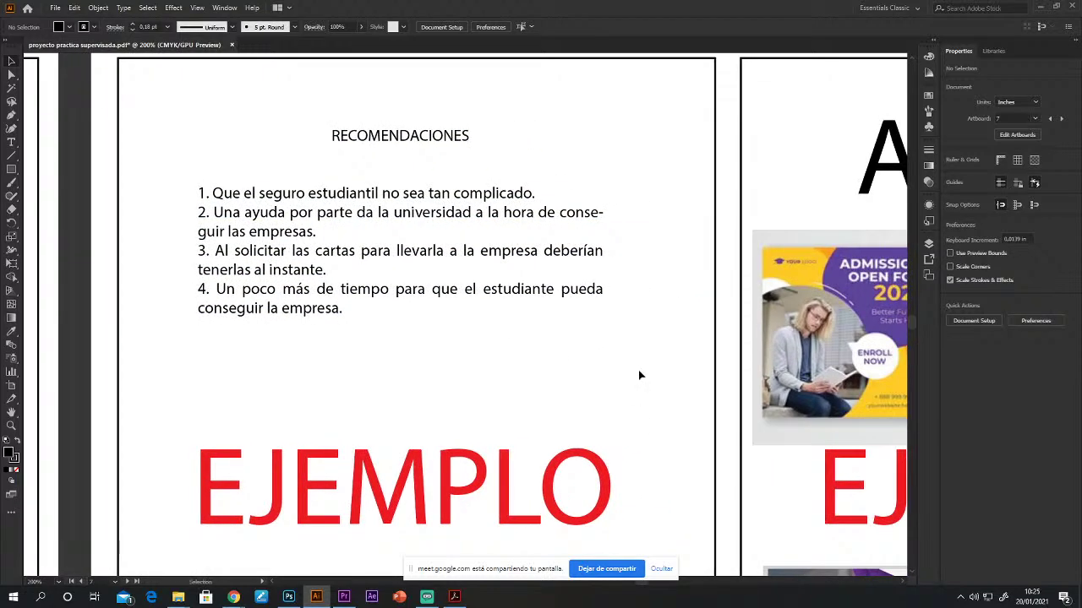
Step: Examine the ANEXO page at 150% zoom, from the admission banners down to the two poster samples
key(ctrl+minus)
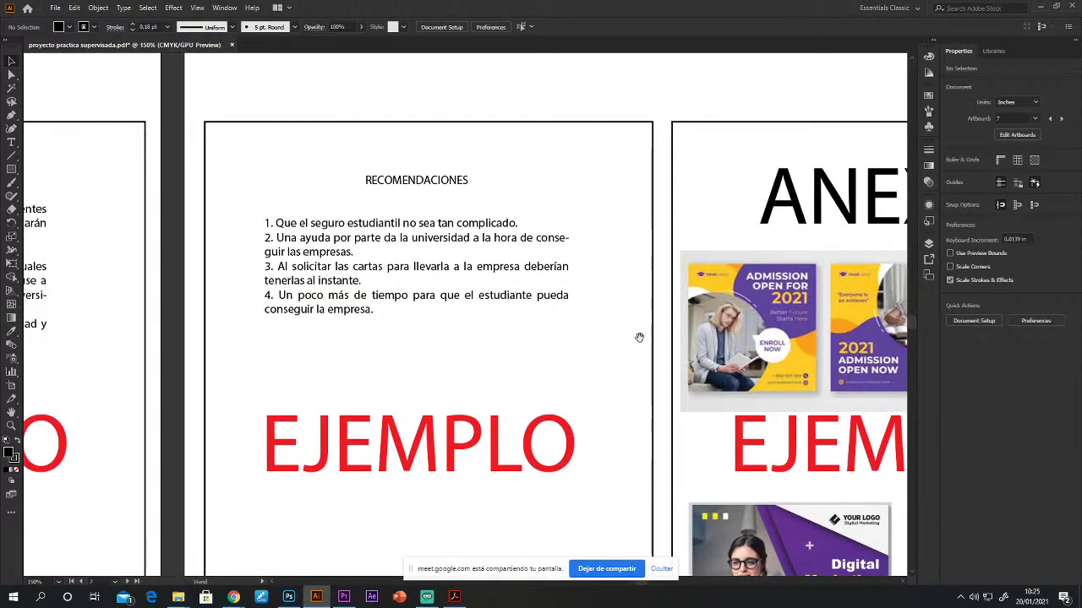
drag(639, 338, 287, 316)
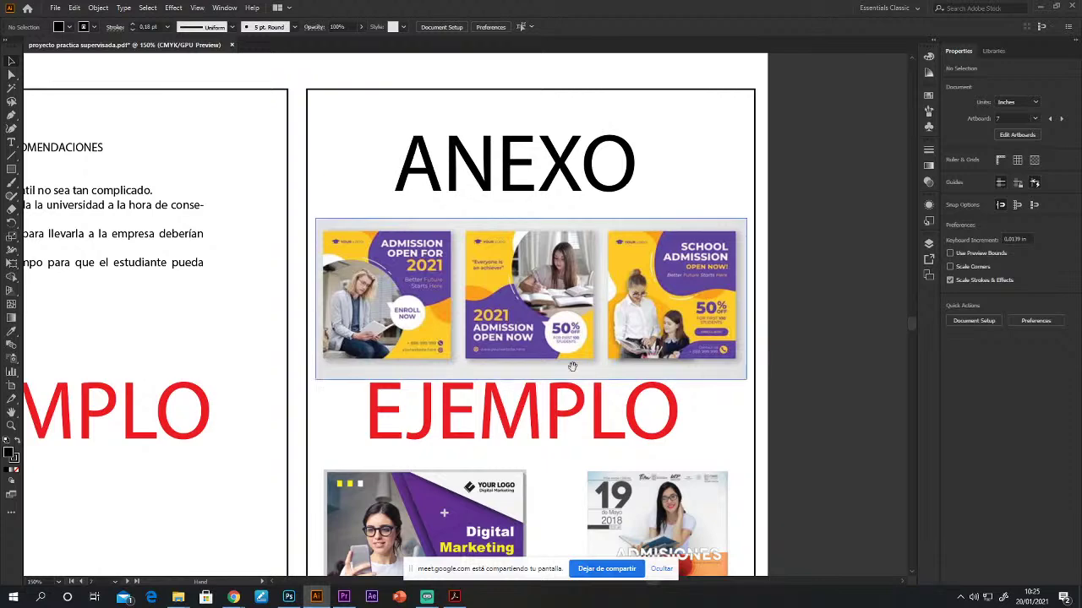
scroll(592, 380, up, 1)
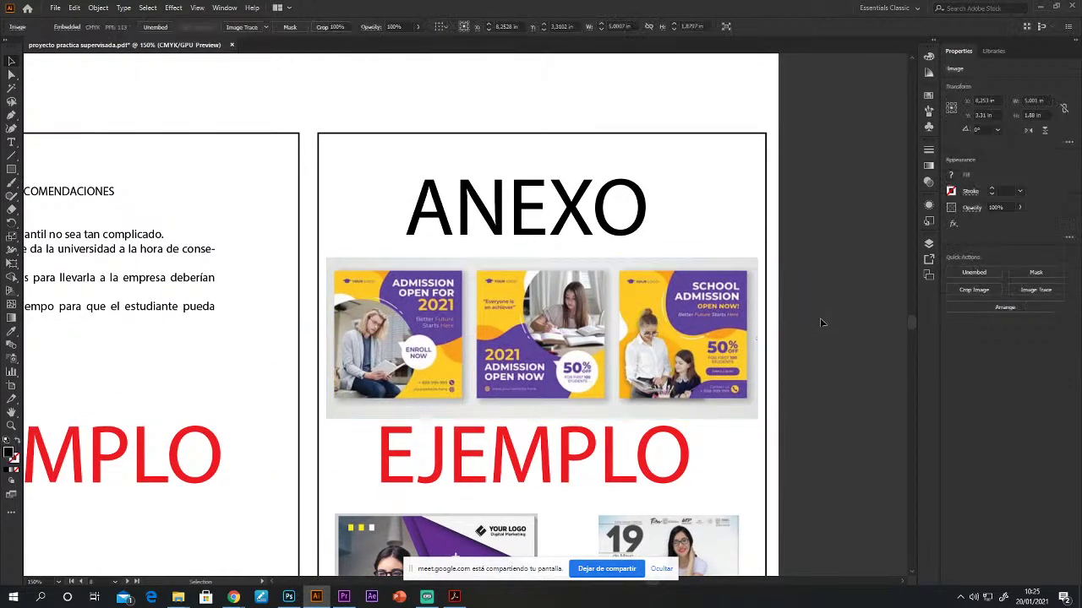
scroll(603, 299, down, 2)
scroll(602, 299, down, 3)
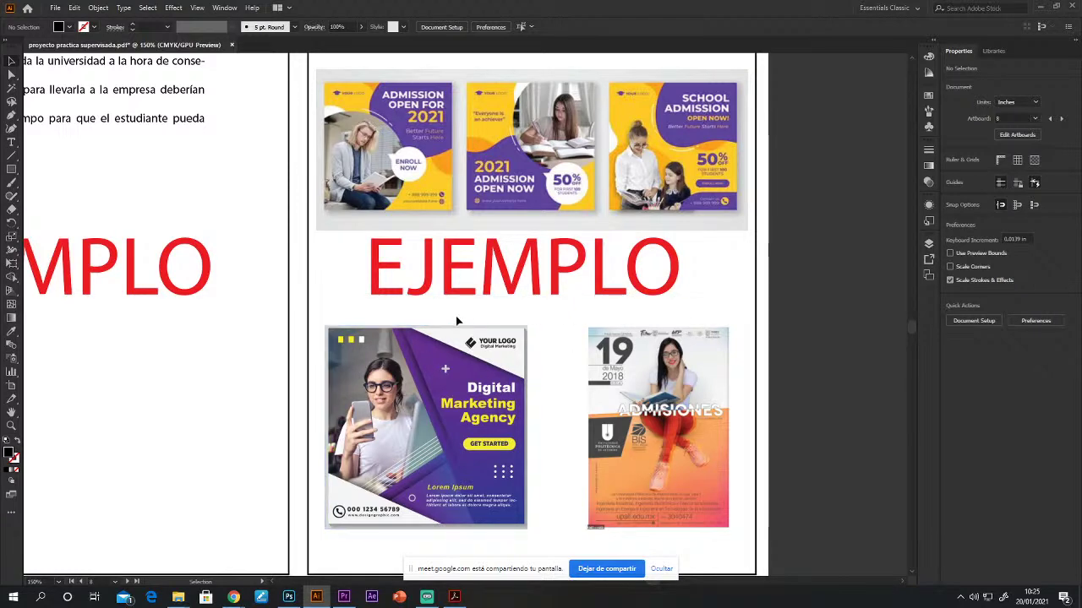
key(space)
drag(518, 429, 627, 302)
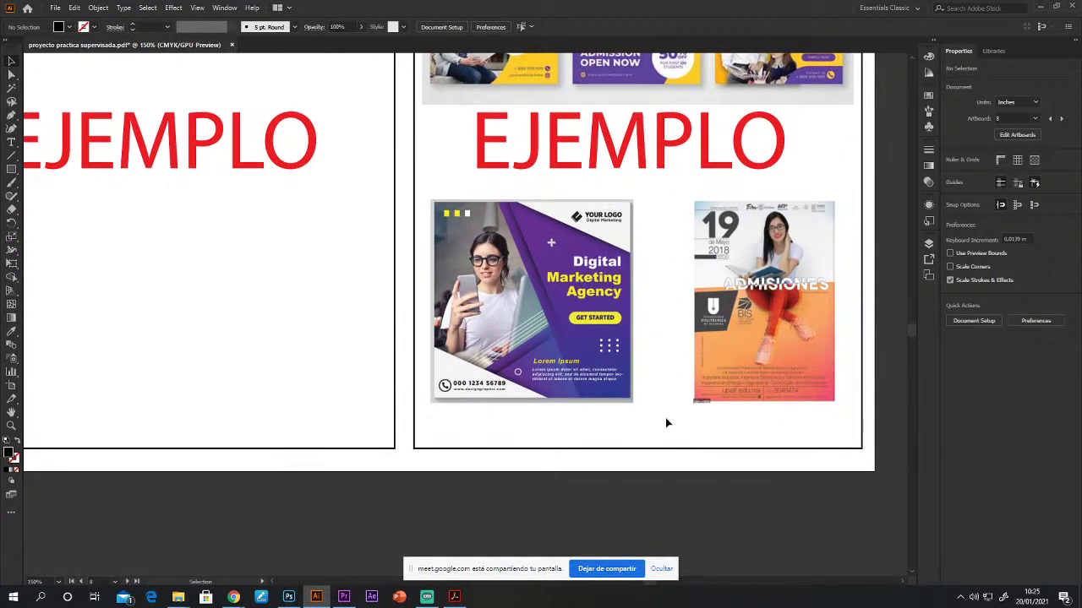
drag(430, 380, 446, 289)
Step: Examine the following annex pages with the university admission design samples, including the UBO ADMISIÓN 2018 pieces
drag(291, 305, 529, 322)
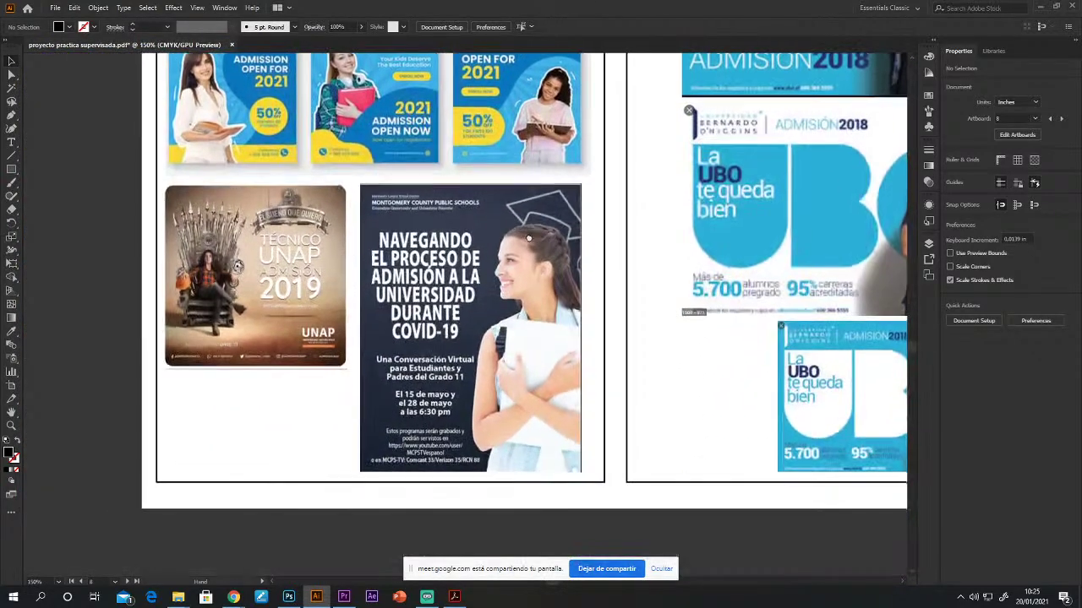
scroll(507, 324, right, 5)
scroll(489, 325, up, 2)
scroll(490, 326, down, 3)
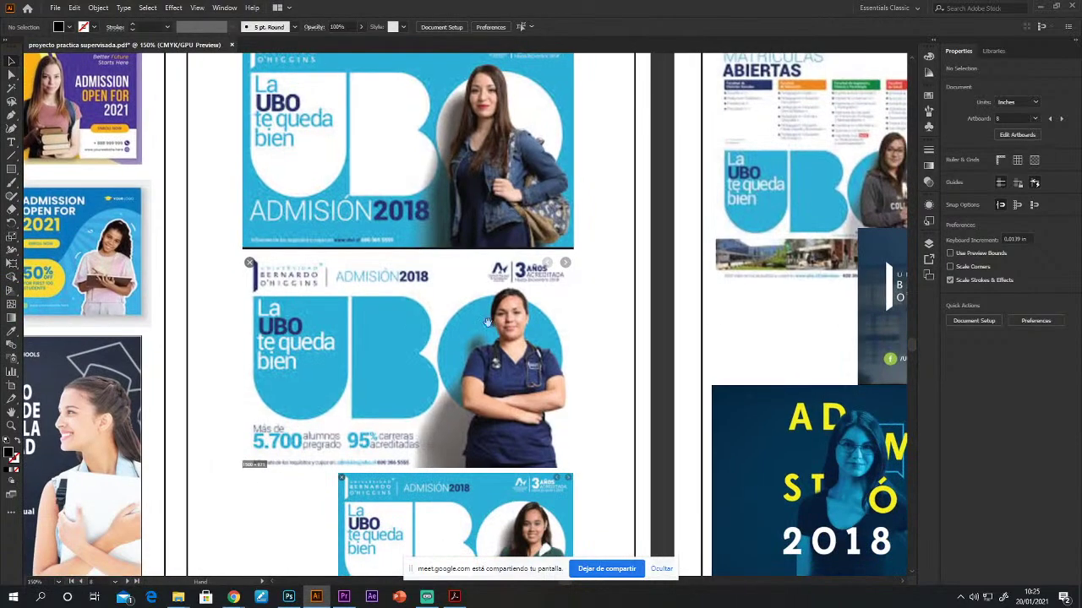
scroll(520, 344, right, 3)
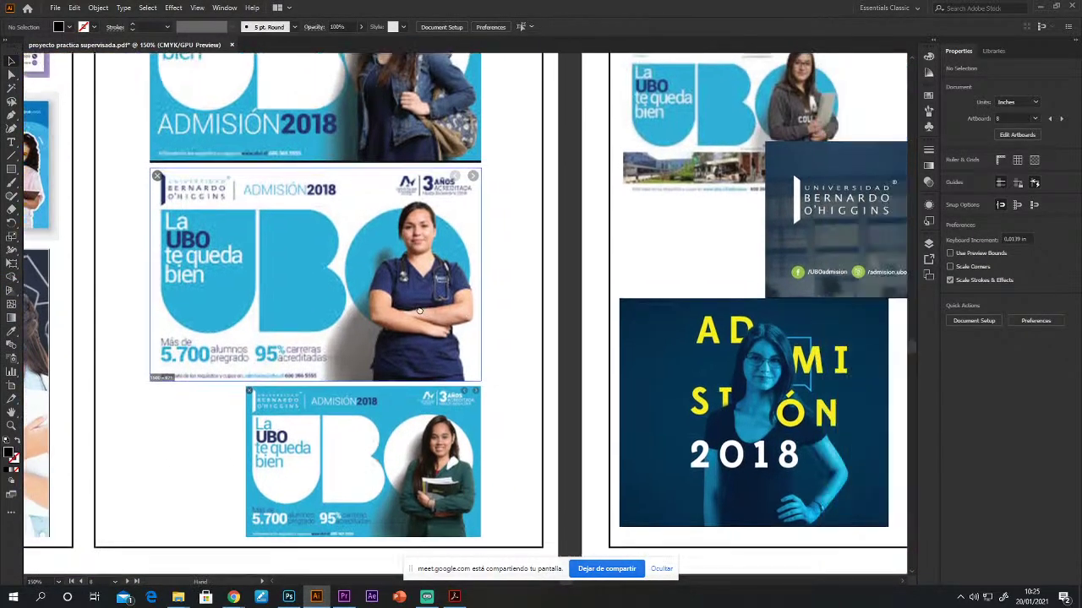
scroll(524, 338, up, 2)
scroll(535, 321, left, 3)
scroll(535, 320, up, 1)
scroll(461, 331, right, 1)
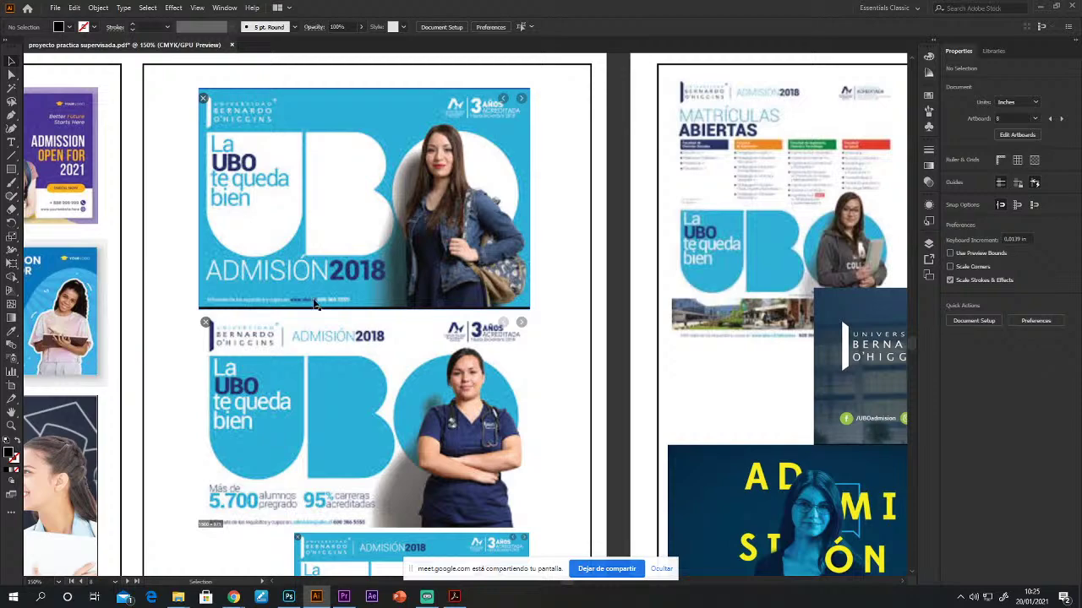
Step: Compare the UBO ADMISIÓN 2018 and ADMISIÓN 2020 samples on the last annex pages with the admission banners beside them at 150% zoom
scroll(487, 470, down, 3)
scroll(473, 468, right, 4)
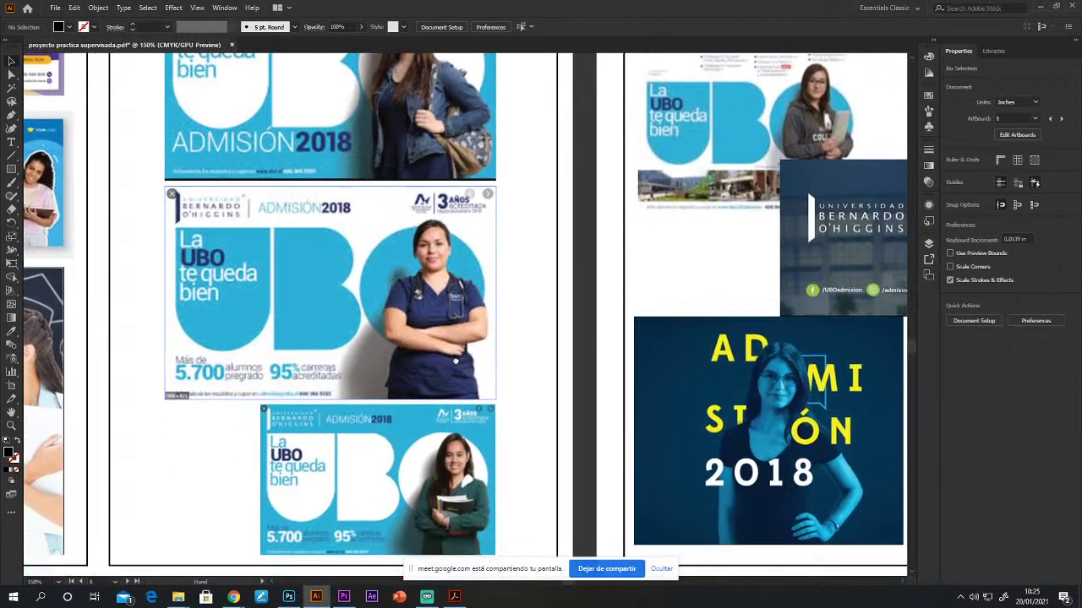
scroll(311, 466, up, 2)
scroll(311, 466, down, 2)
scroll(311, 466, left, 2)
scroll(662, 358, up, 1)
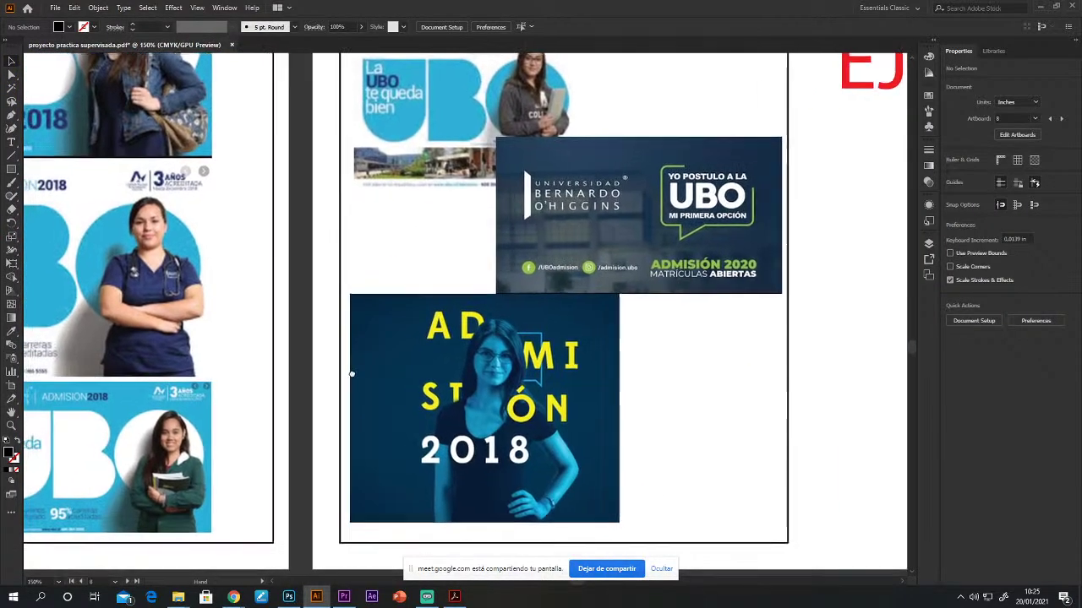
drag(662, 357, 638, 416)
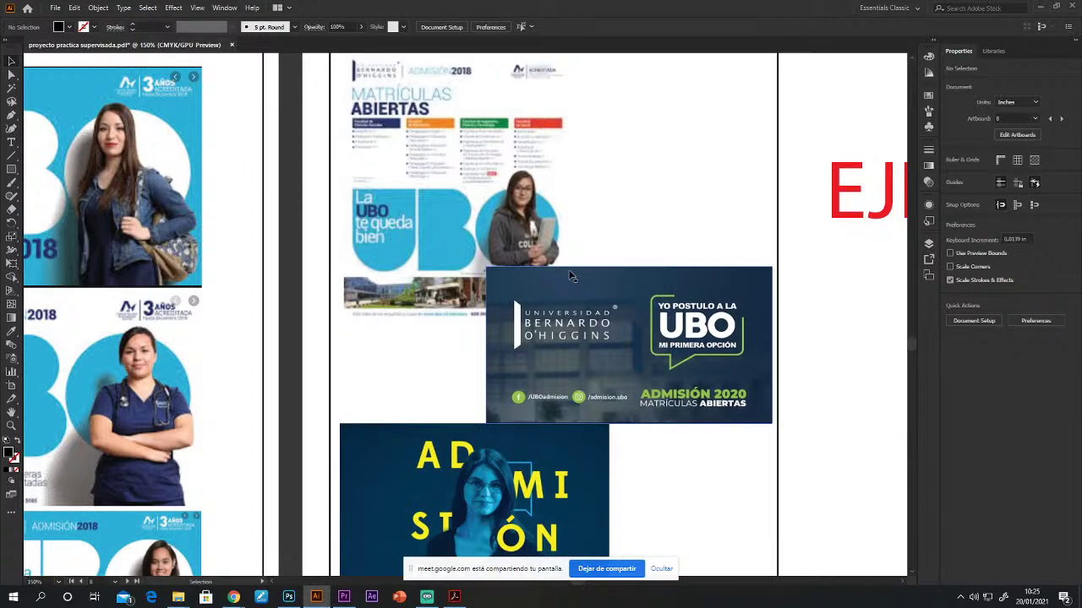
scroll(570, 275, left, 7)
scroll(571, 275, up, 1)
scroll(434, 345, down, 1)
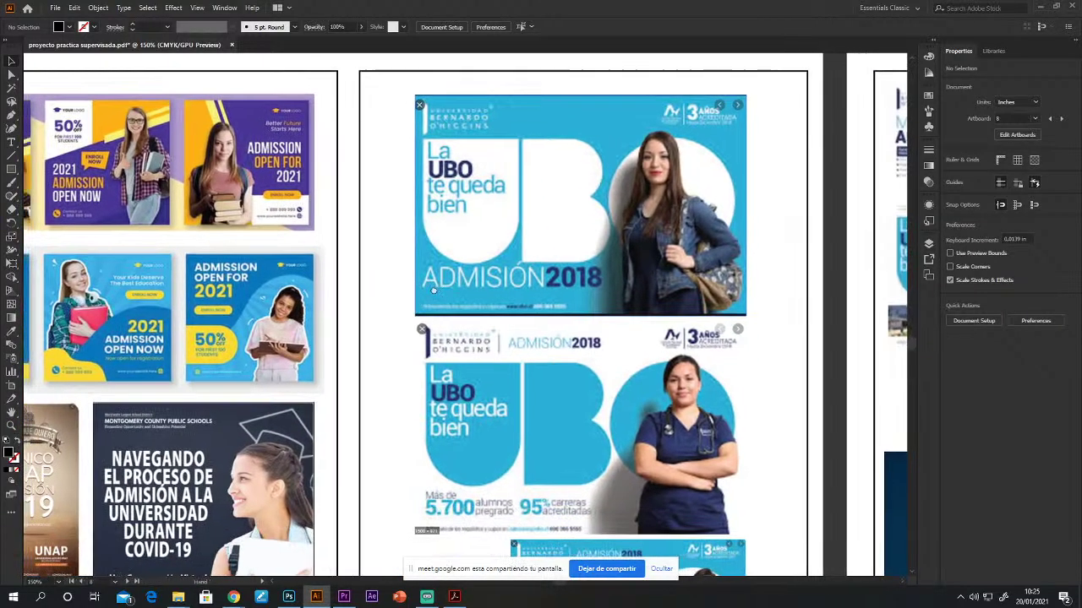
scroll(497, 311, left, 3)
drag(497, 311, 365, 326)
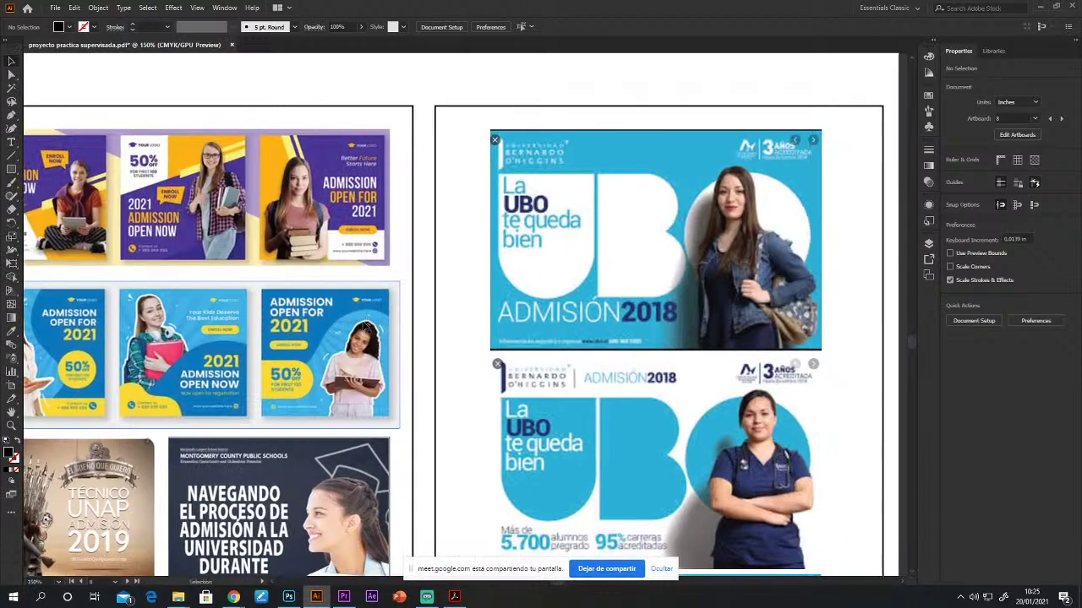
Step: Review the annex pages again at 100% zoom, including the last page marked EJEMPLO
scroll(365, 325, down, 1)
scroll(554, 283, right, 10)
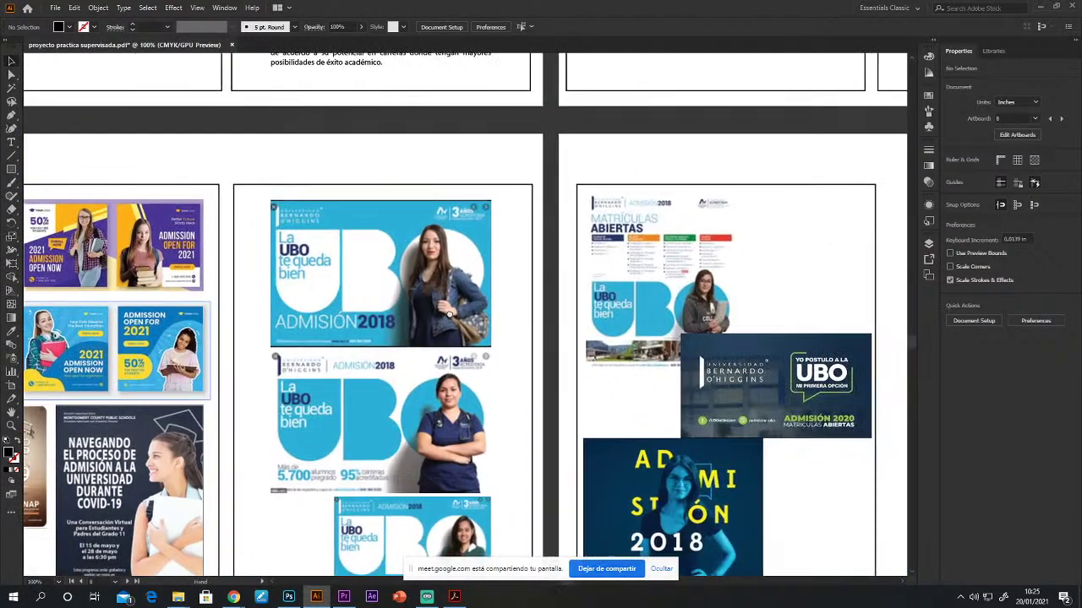
scroll(425, 312, down, 2)
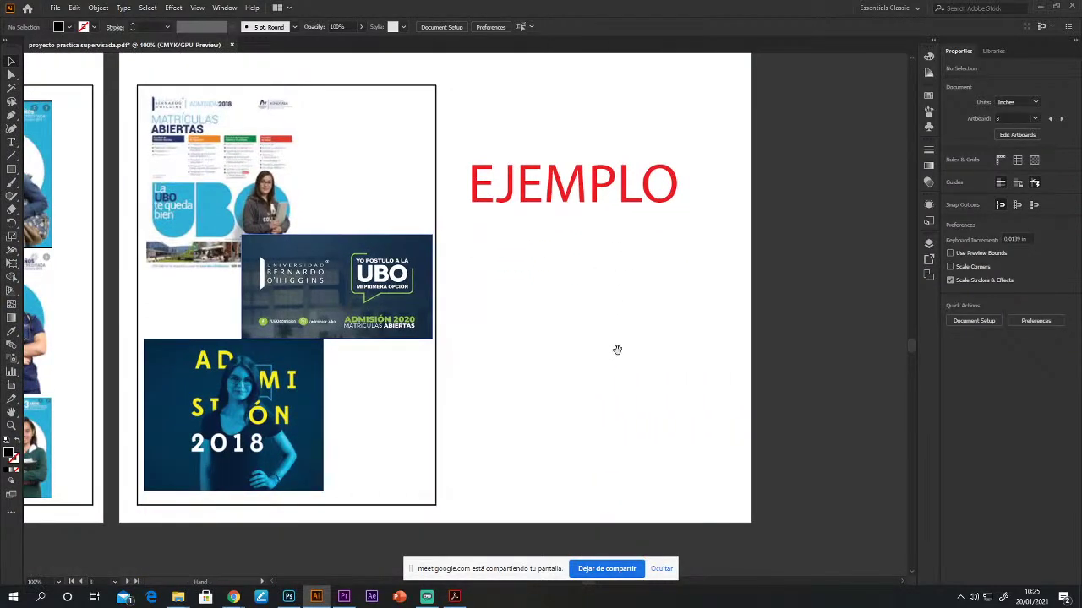
drag(330, 176, 111, 292)
scroll(169, 304, down, 4)
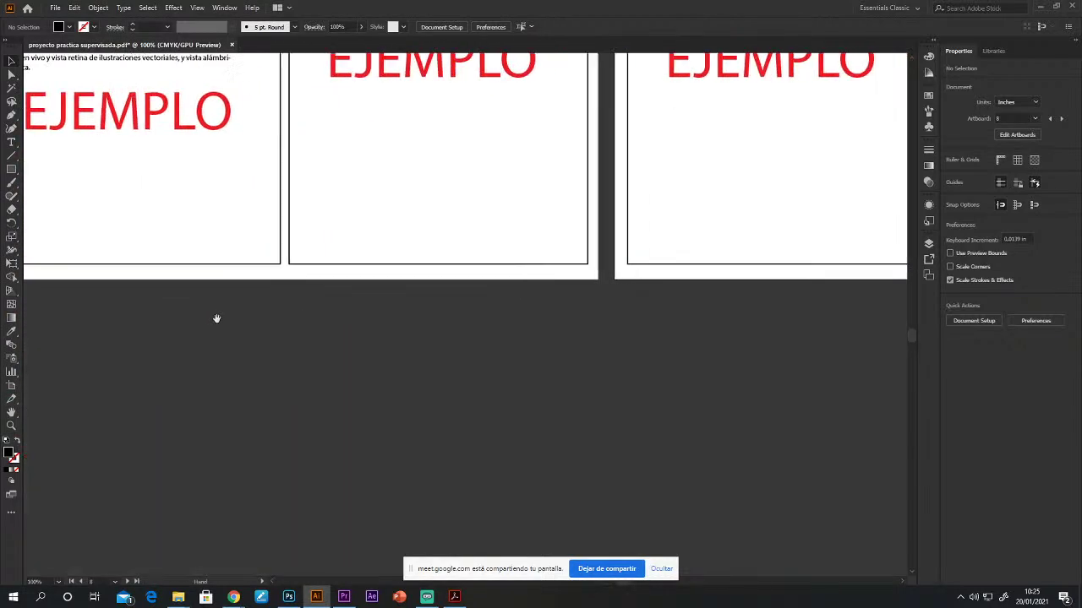
drag(218, 316, 527, 265)
scroll(452, 296, down, 3)
scroll(470, 261, left, 6)
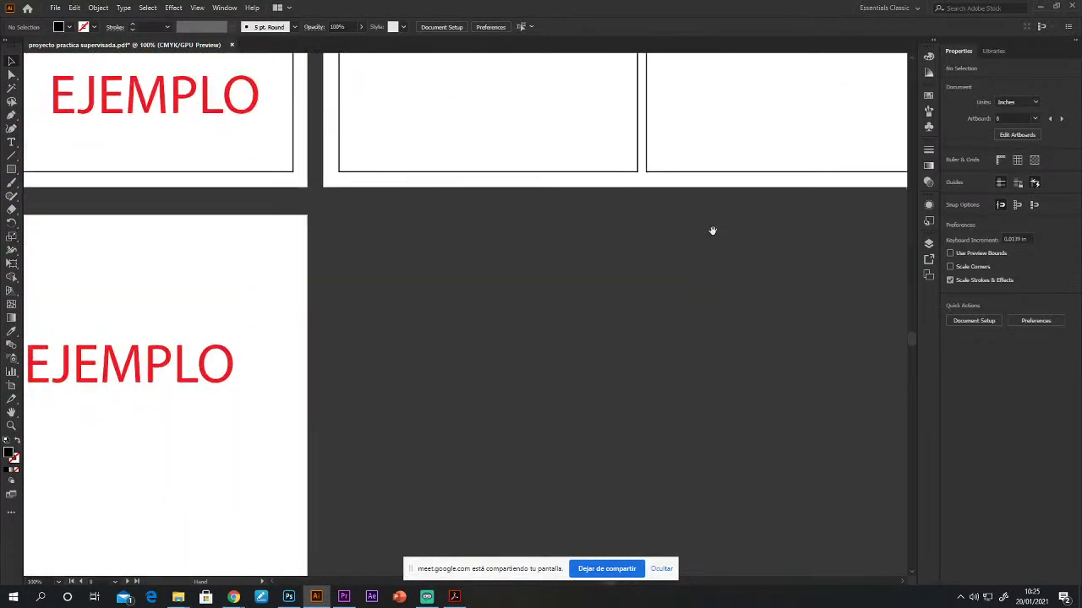
scroll(712, 231, up, 1)
scroll(593, 313, left, 10)
scroll(593, 313, down, 3)
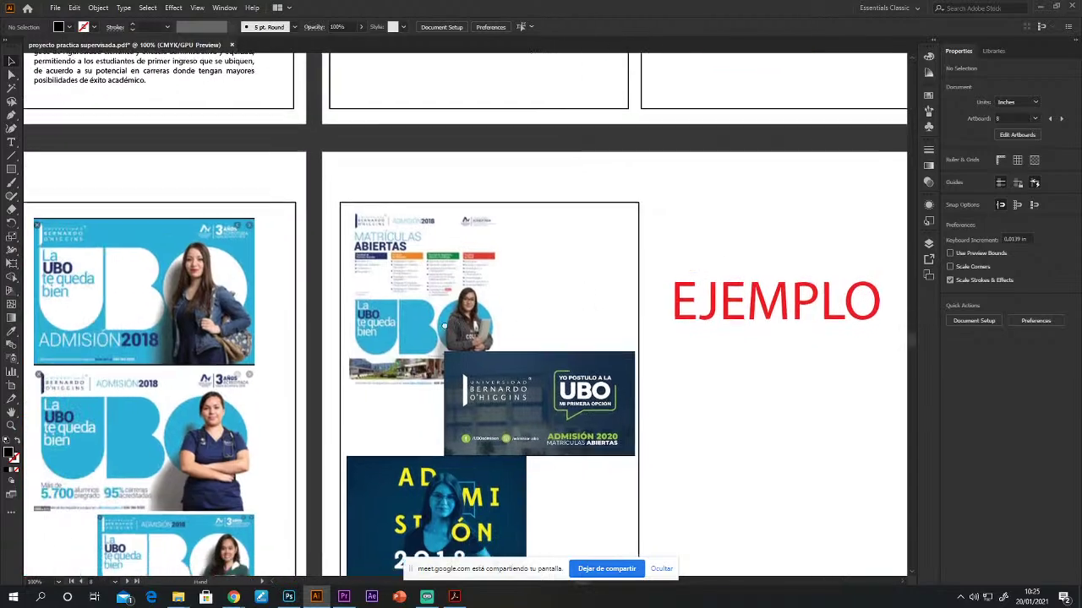
scroll(604, 347, left, 1)
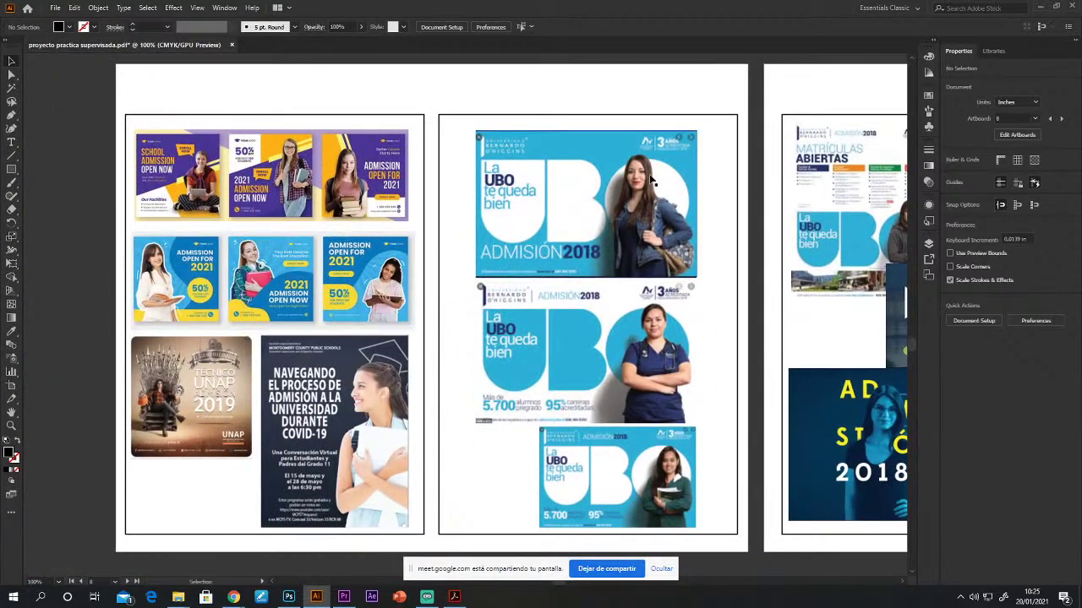
Step: Go back through the sample report pages to the opening ADMISIÓN page with the PROYECTO brief and final delivery date
scroll(592, 296, right, 10)
scroll(555, 213, up, 10)
scroll(537, 250, right, 3)
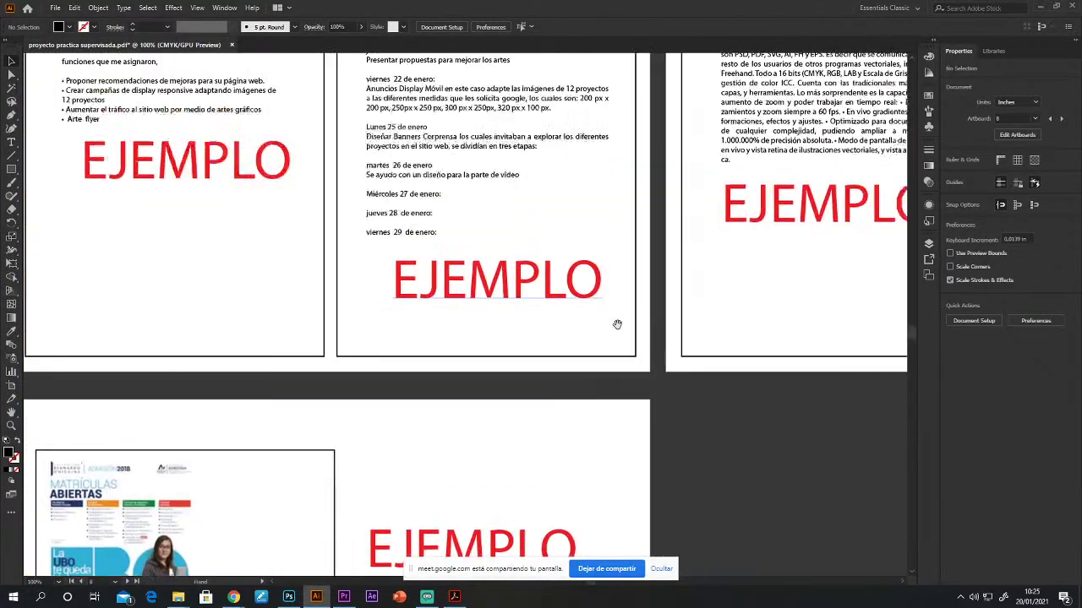
scroll(537, 250, up, 8)
scroll(537, 250, right, 15)
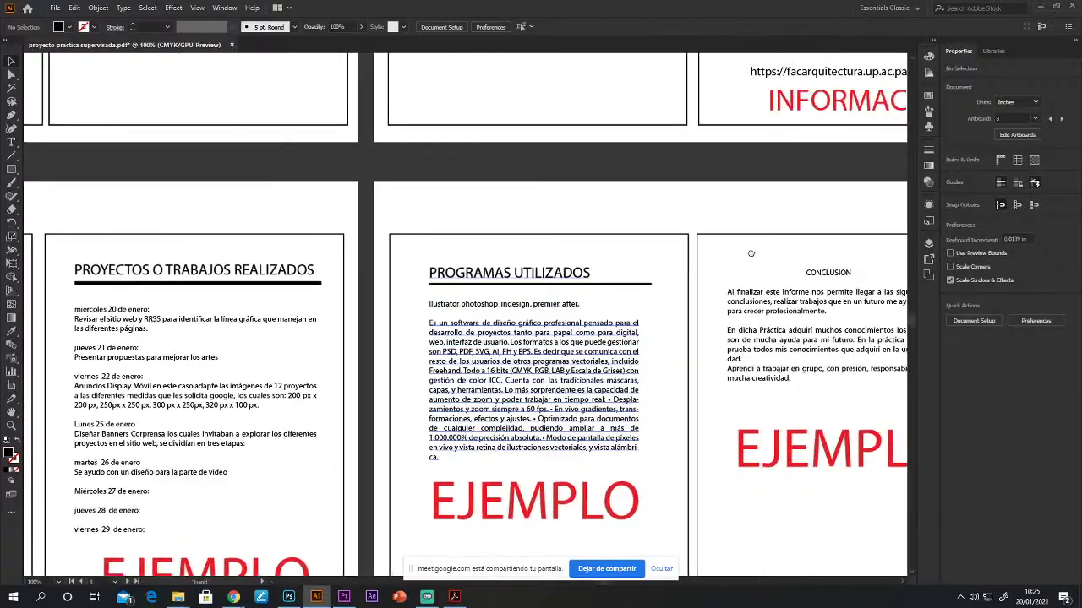
scroll(447, 263, up, 6)
scroll(447, 263, right, 12)
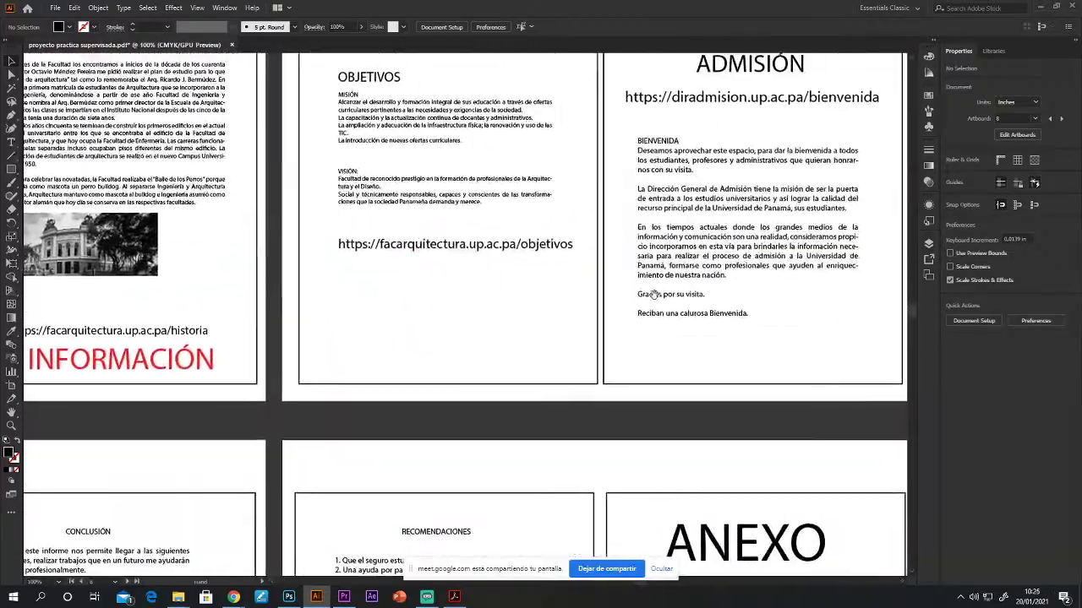
alt+scroll(613, 313, up, 3)
scroll(614, 314, left, 15)
scroll(583, 287, down, 3)
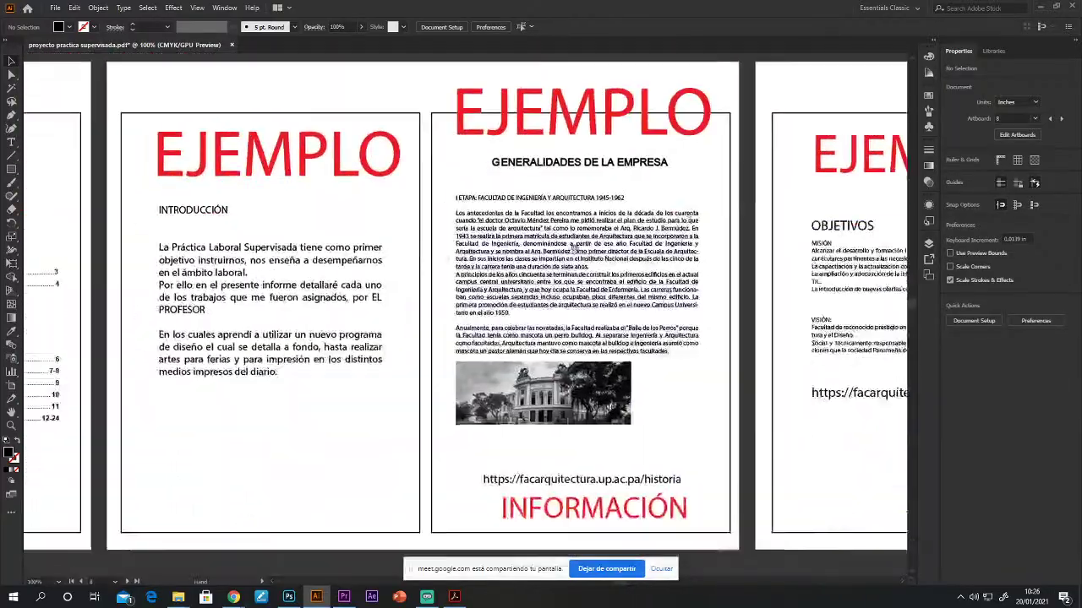
scroll(543, 254, up, 2)
scroll(543, 254, left, 10)
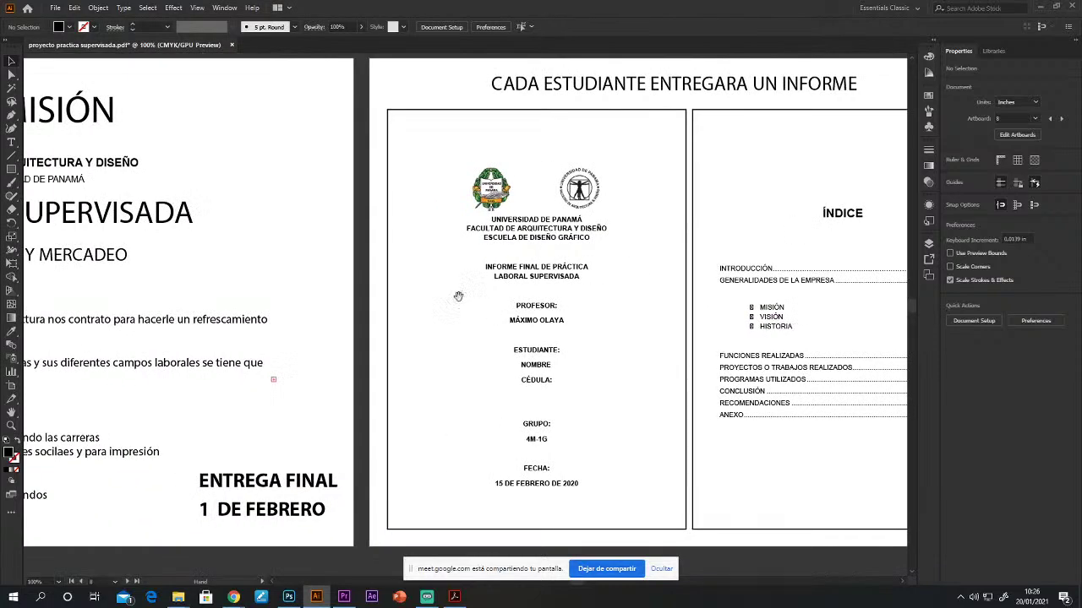
drag(621, 311, 620, 295)
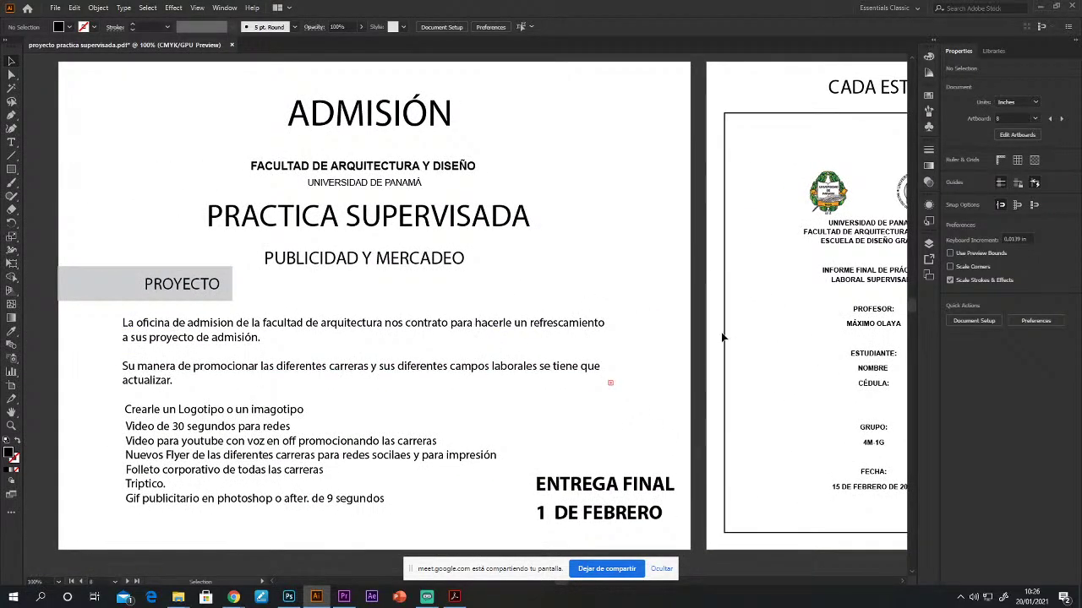
drag(784, 381, 553, 335)
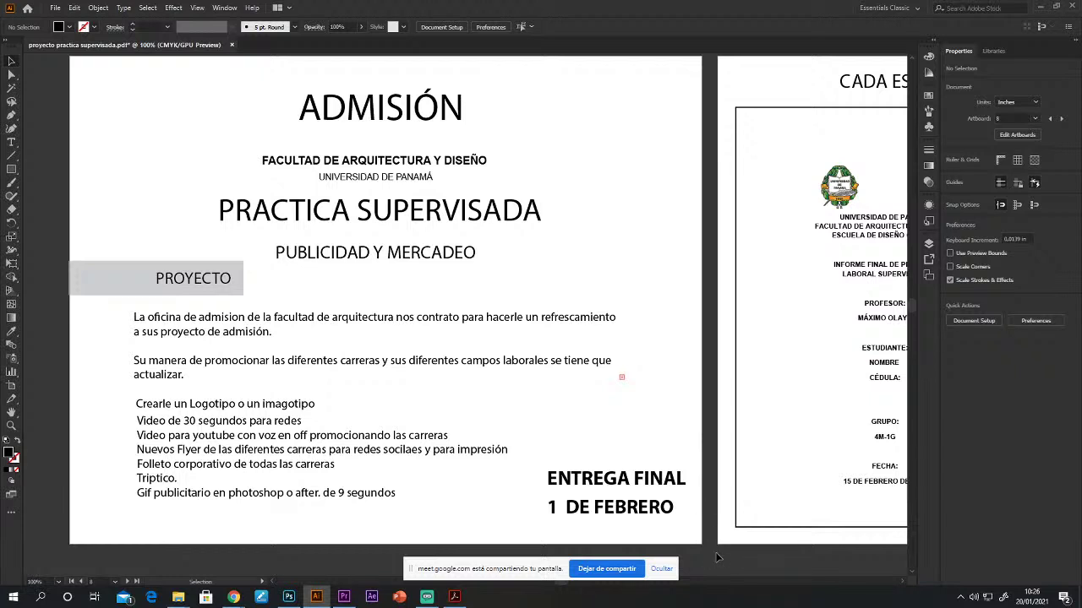
Step: Switch to the Chrome window with the admission site and show the Universidad de Panamá home page up.ac.pa maximized
mouse_move(233, 598)
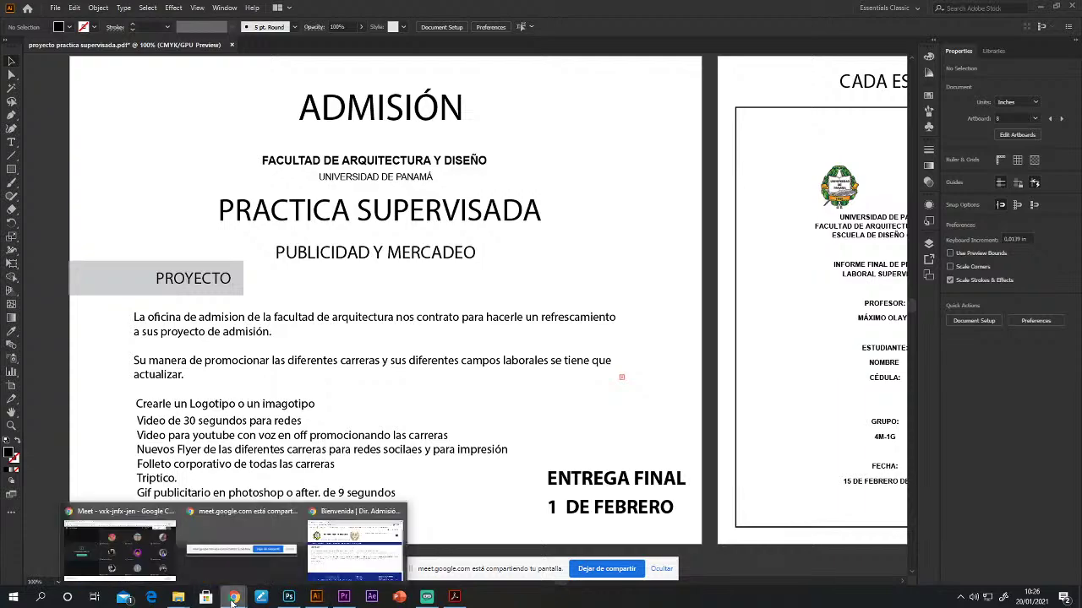
click(354, 541)
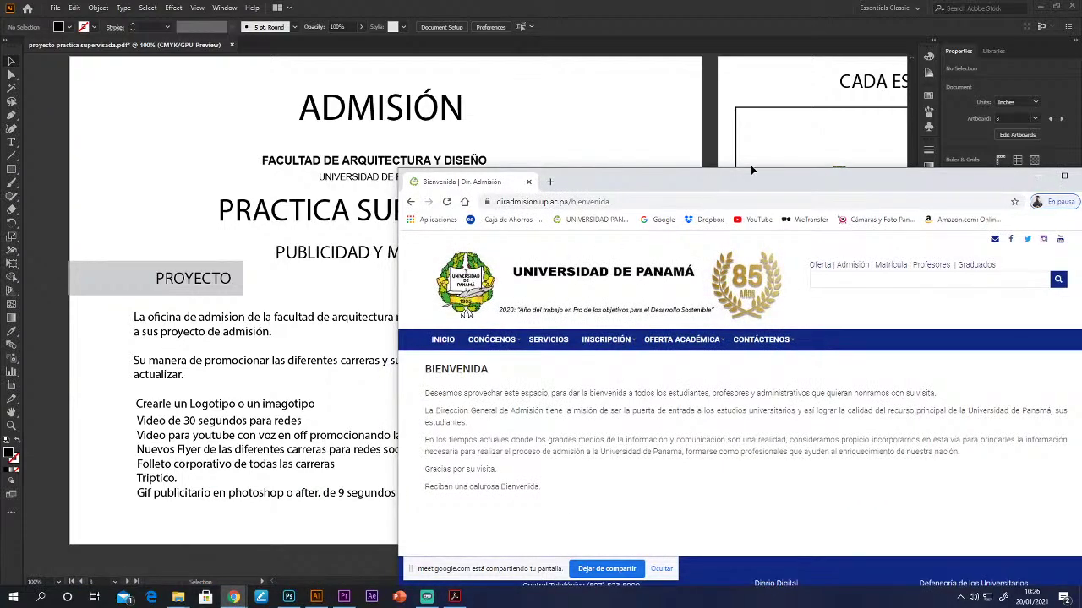
drag(760, 176, 775, 80)
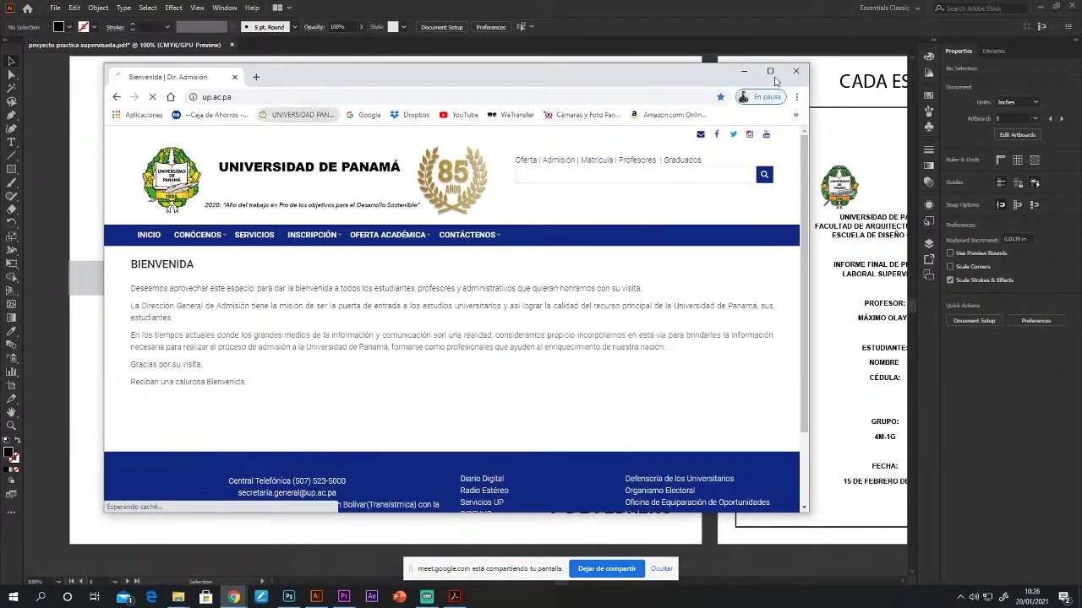
click(770, 72)
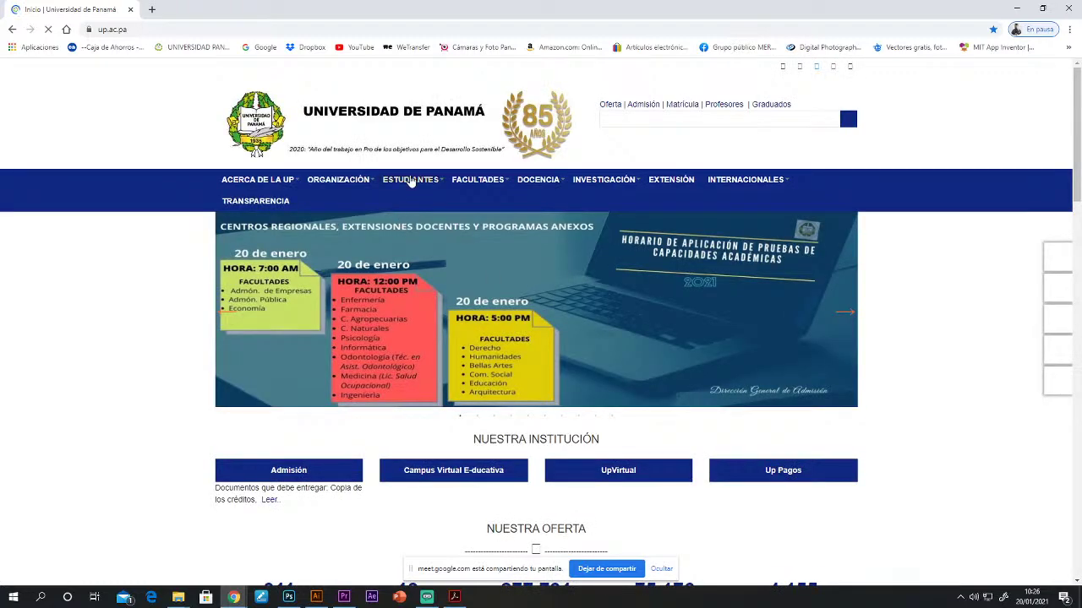
Step: Open the Arquitectura y Diseño faculty site from the university's list of faculties
mouse_move(411, 182)
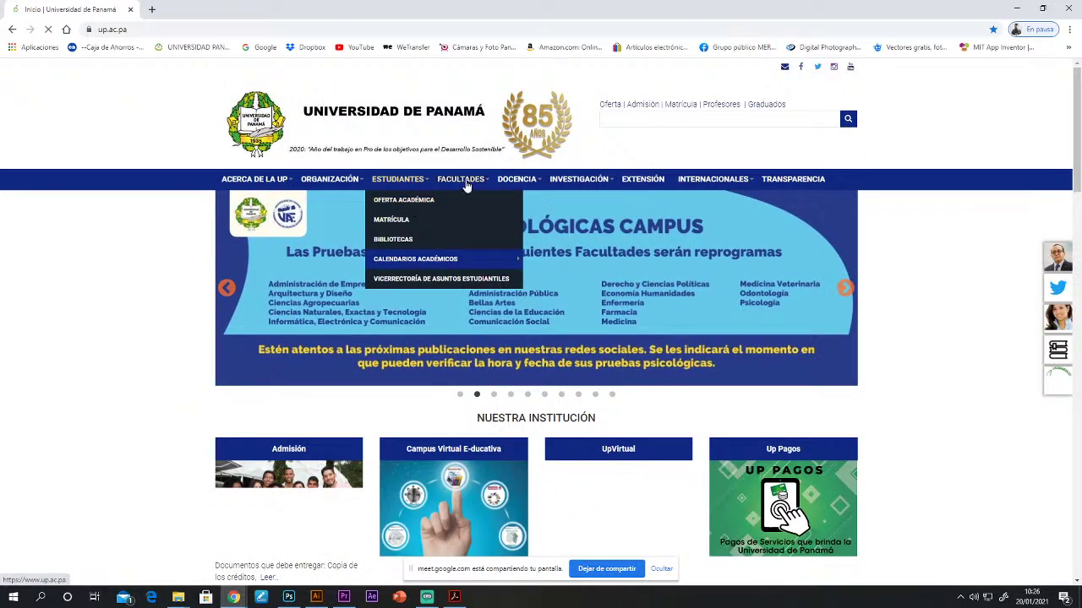
mouse_move(469, 186)
mouse_move(490, 207)
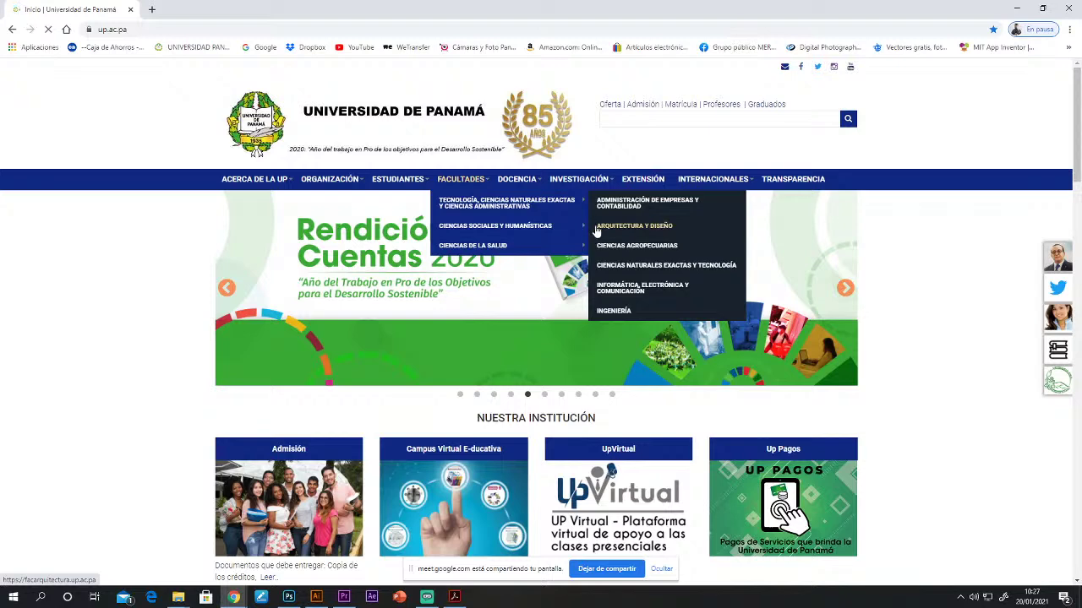
click(645, 227)
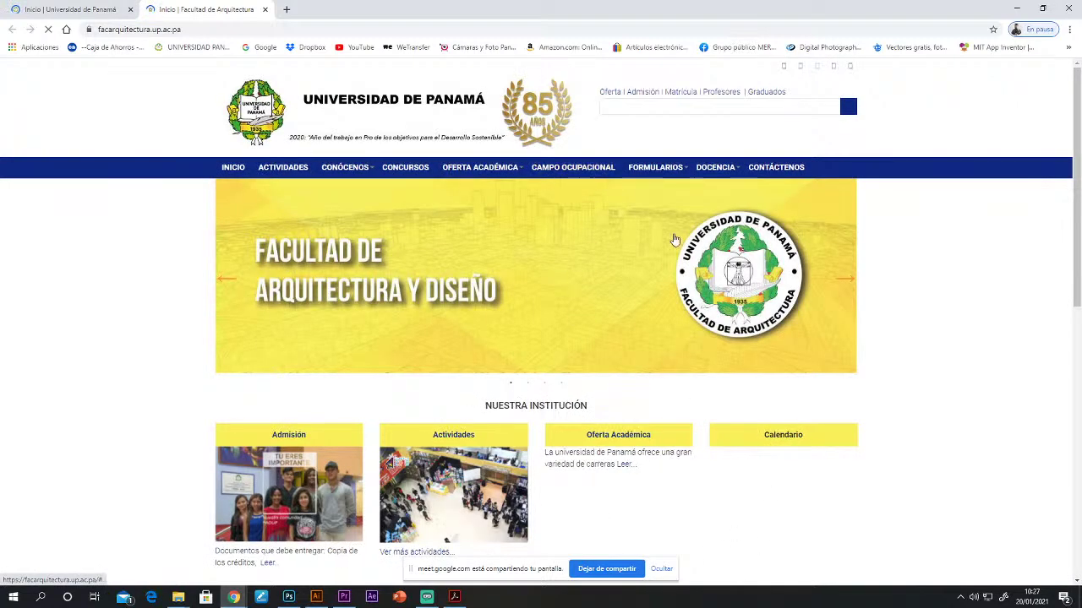
Step: Look over the faculty home page and open the Arquitectura program page from its academic offer
scroll(591, 330, down, 2)
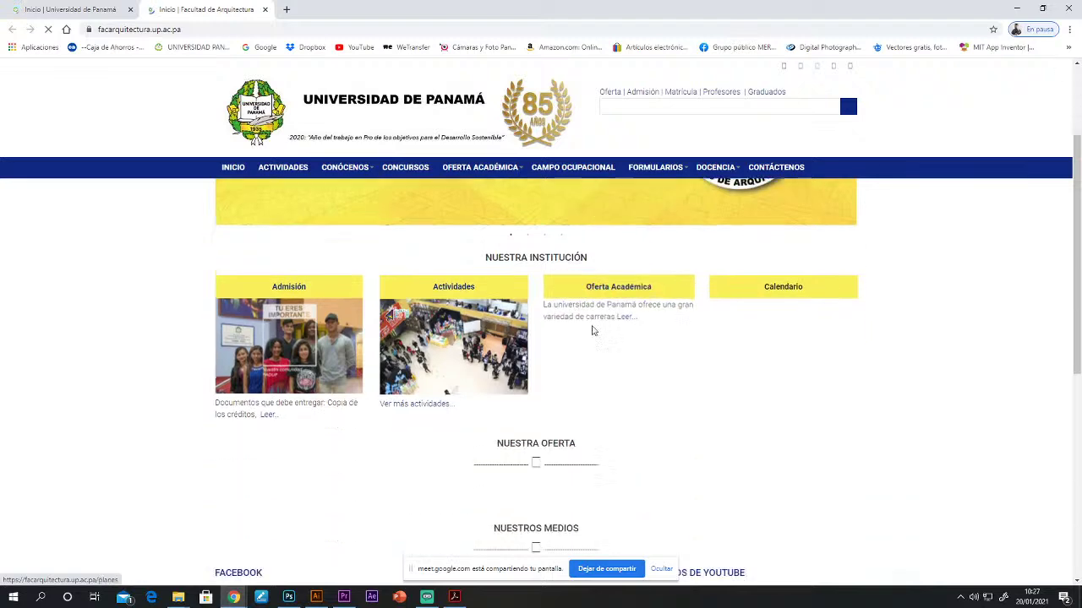
scroll(592, 330, up, 2)
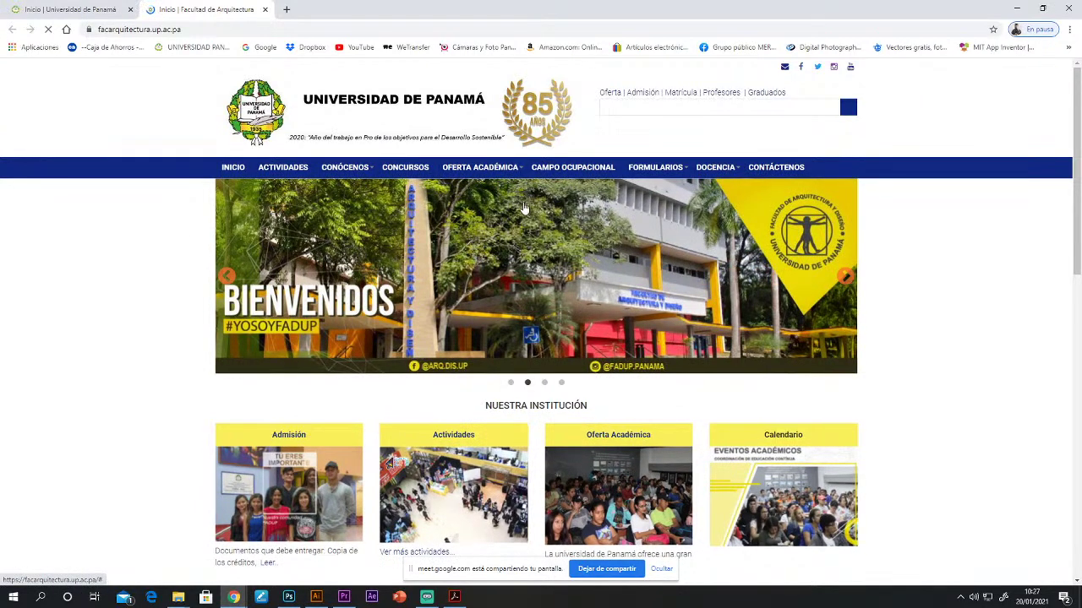
mouse_move(497, 166)
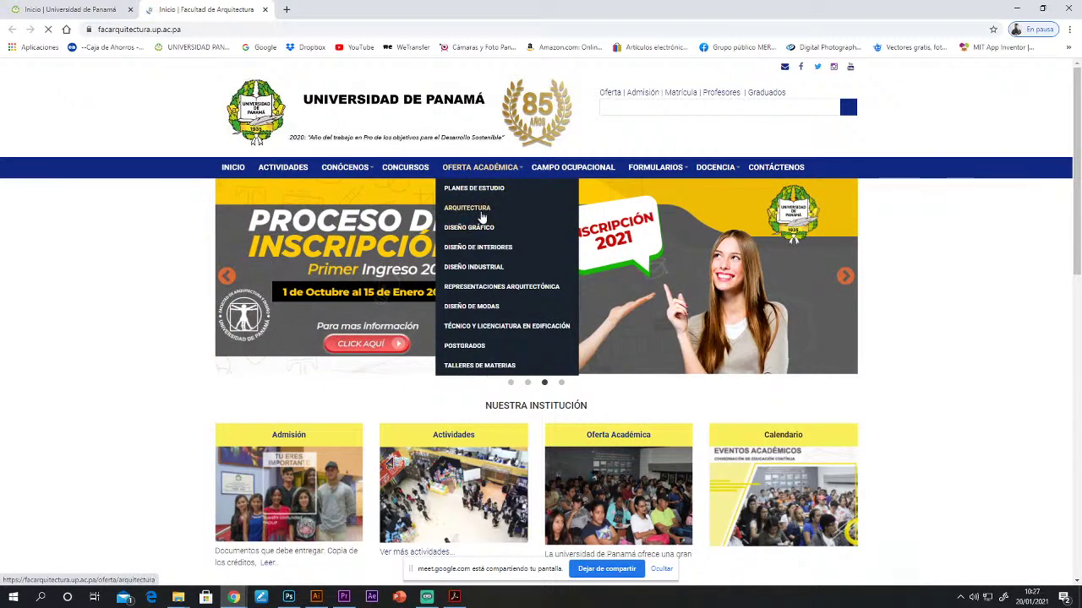
click(467, 208)
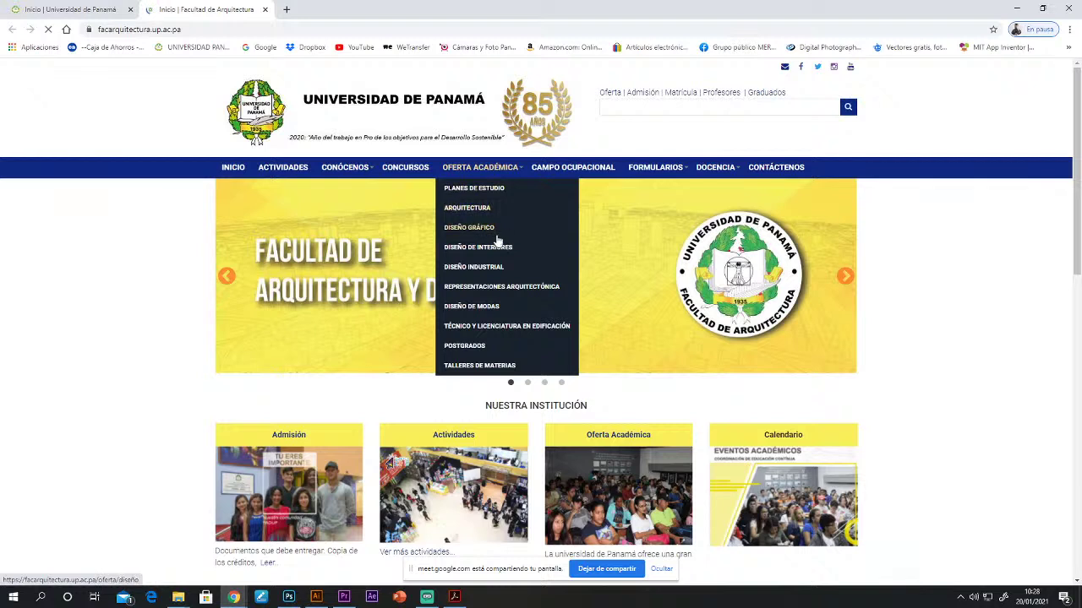
click(491, 232)
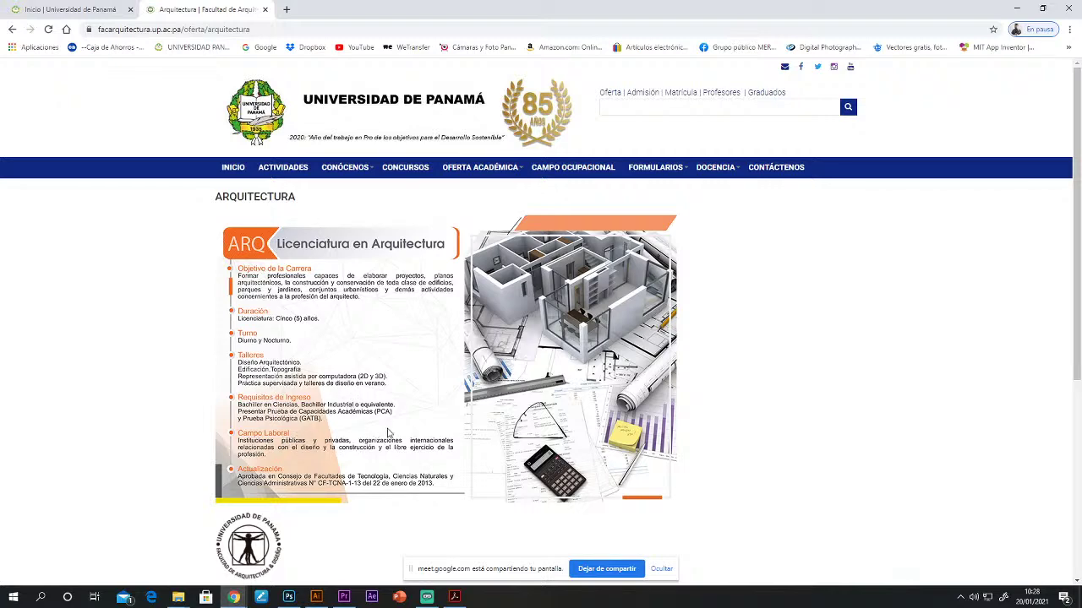
Step: Review the Arquitectura program page down to its study plan links, and open the Diseño Gráfico program page
scroll(387, 433, down, 2)
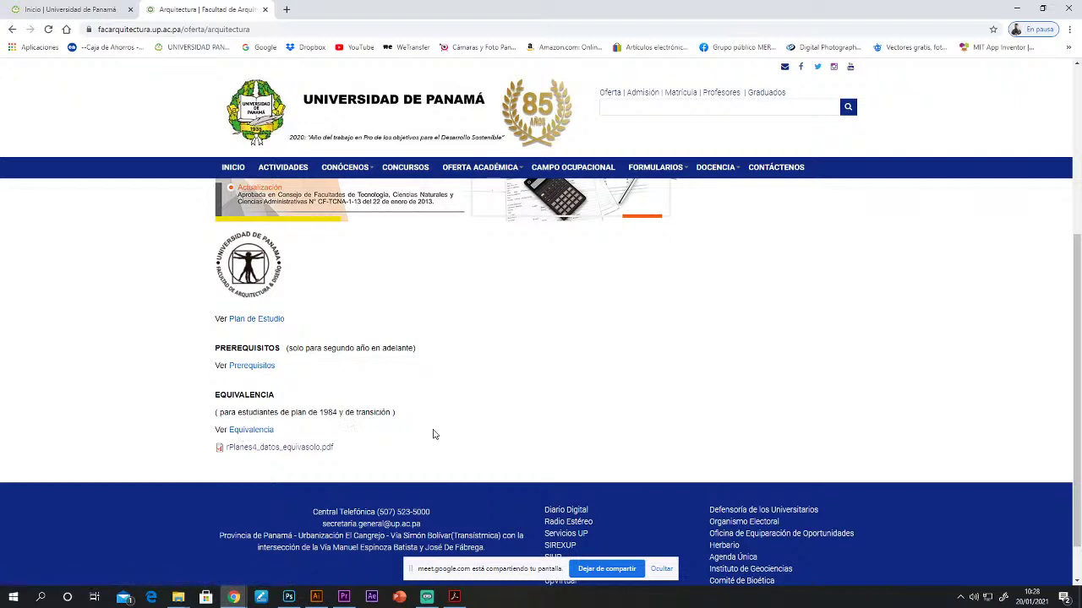
scroll(296, 429, up, 2)
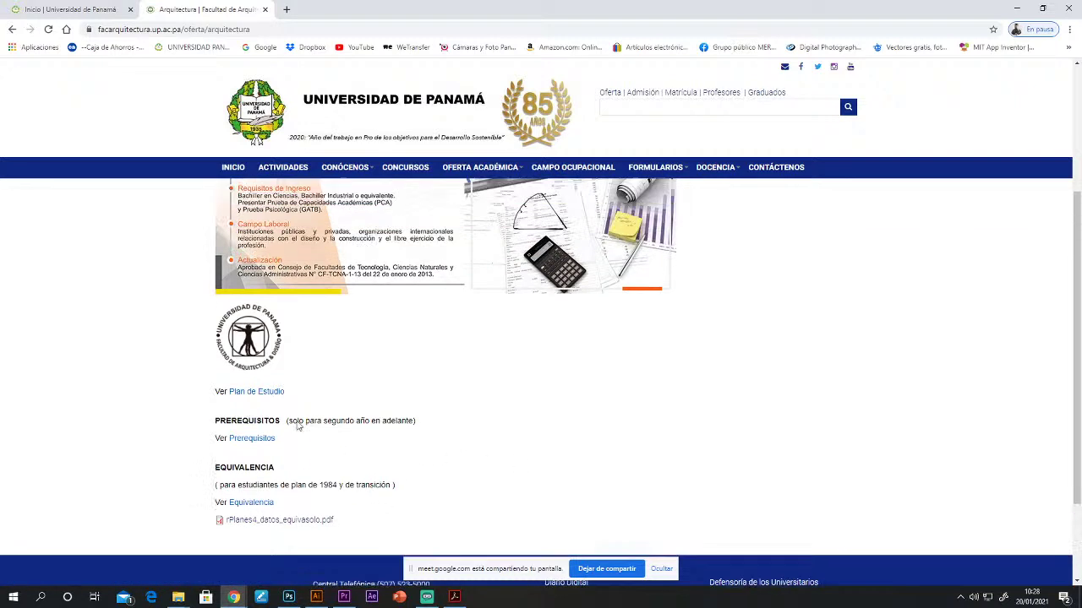
scroll(321, 419, up, 3)
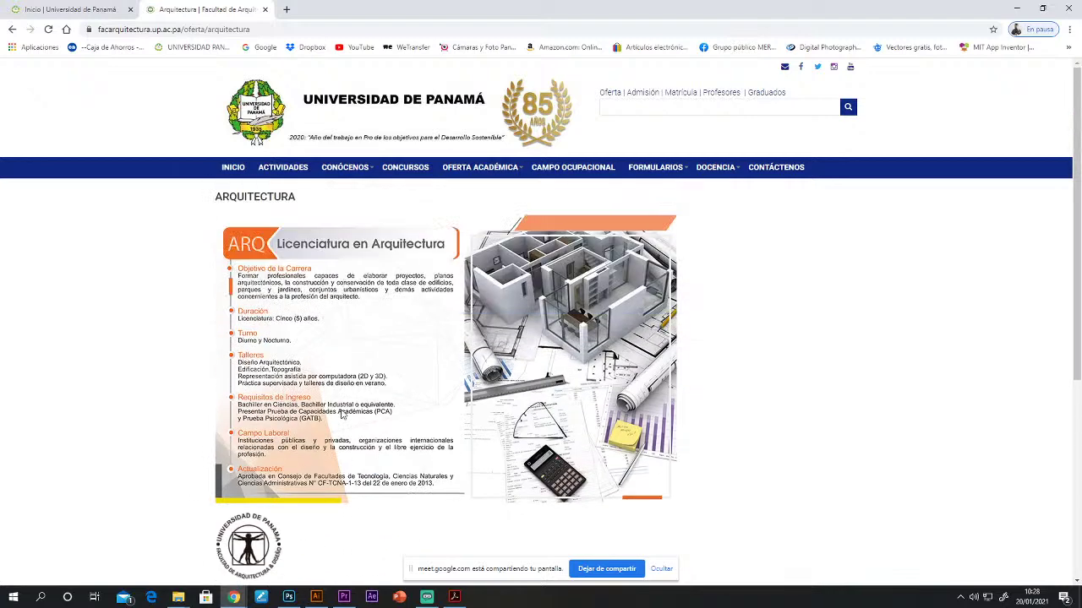
mouse_move(480, 167)
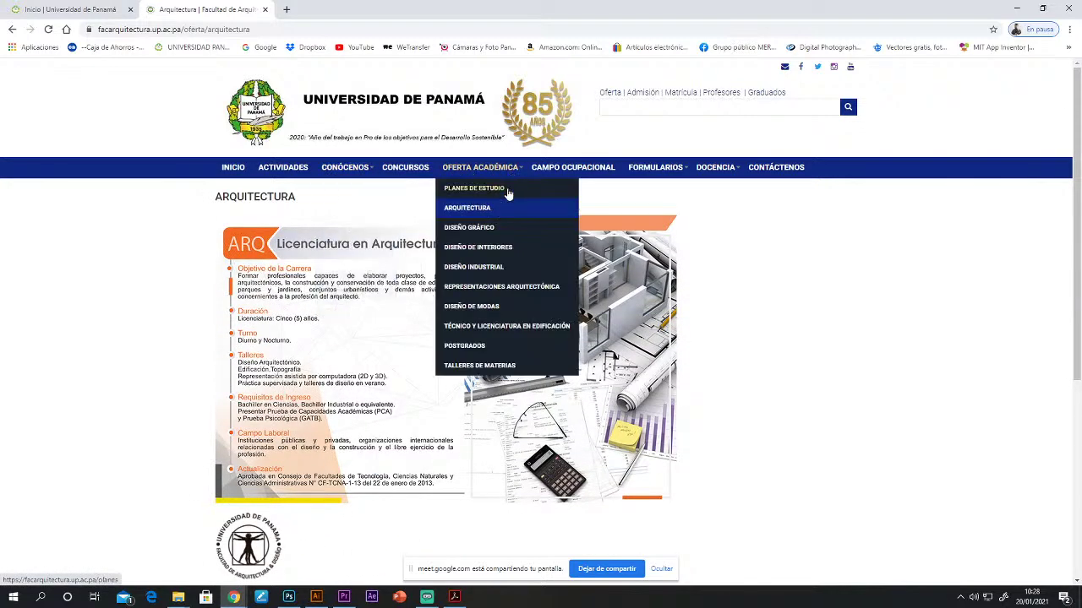
click(472, 227)
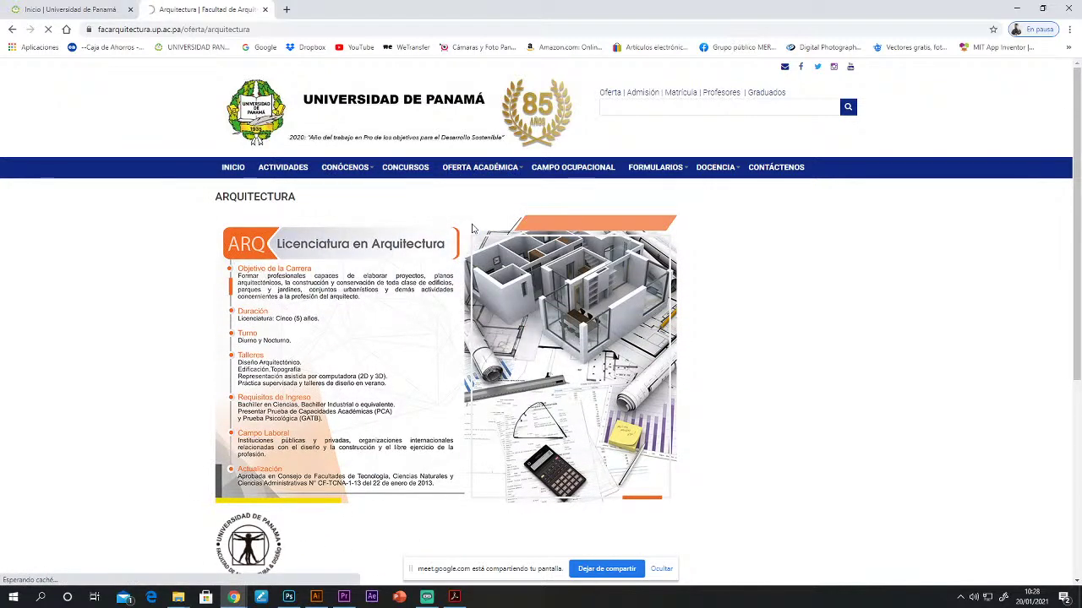
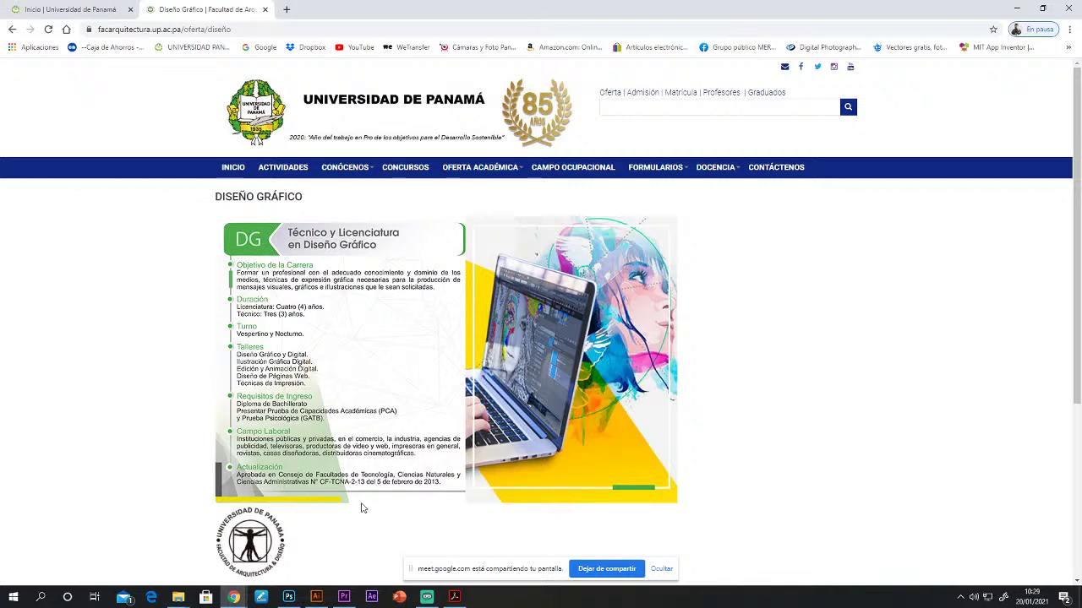
Step: Review the Diseño Gráfico program page from its career summary down to the study plan, prerequisites and equivalence links
scroll(360, 507, down, 2)
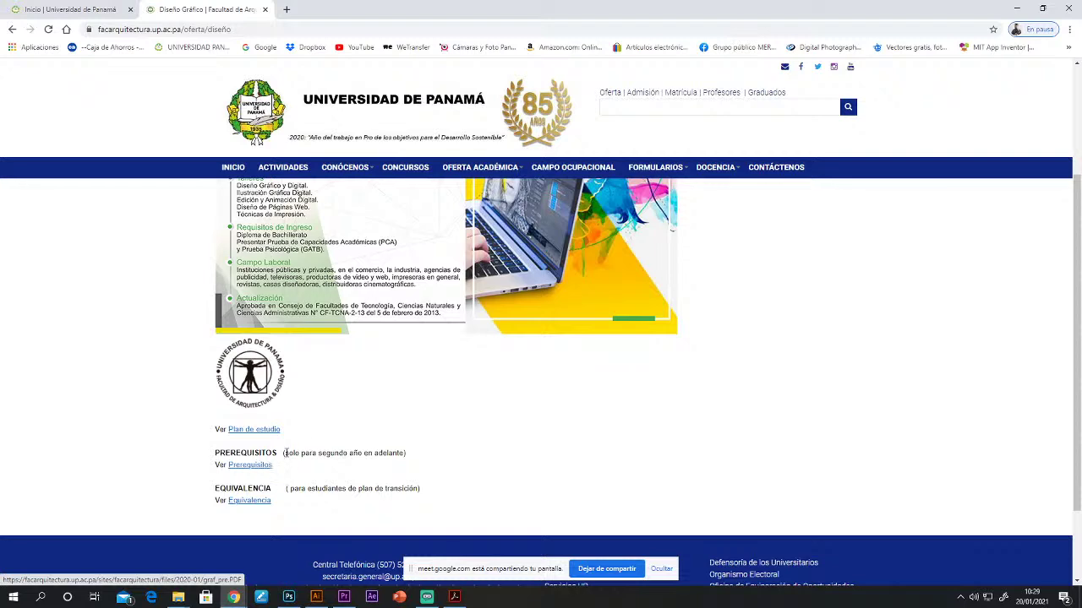
scroll(639, 412, up, 1)
scroll(638, 411, up, 1)
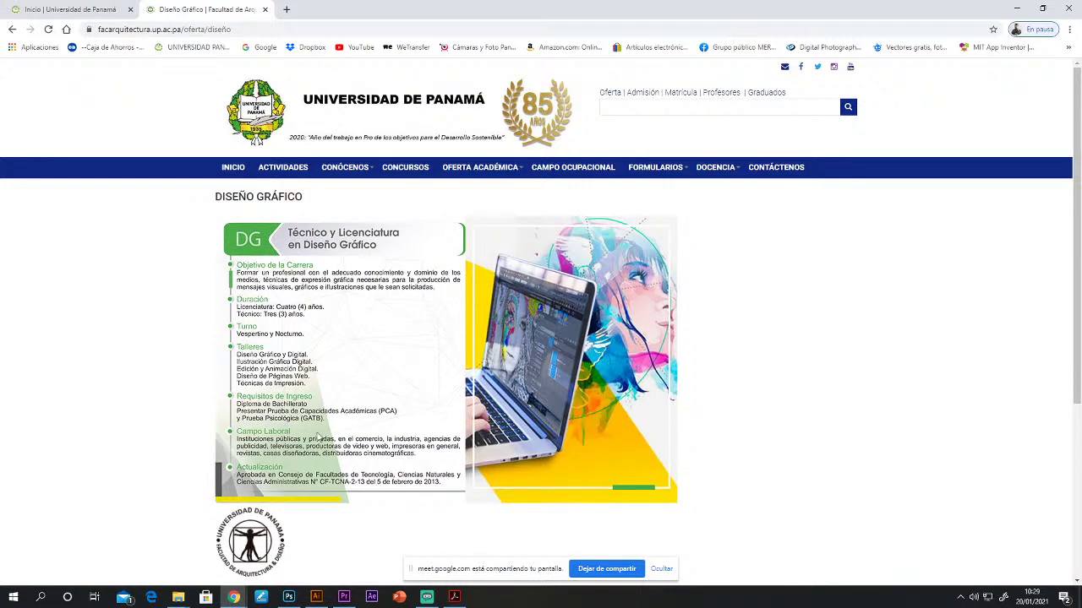
scroll(406, 518, down, 1)
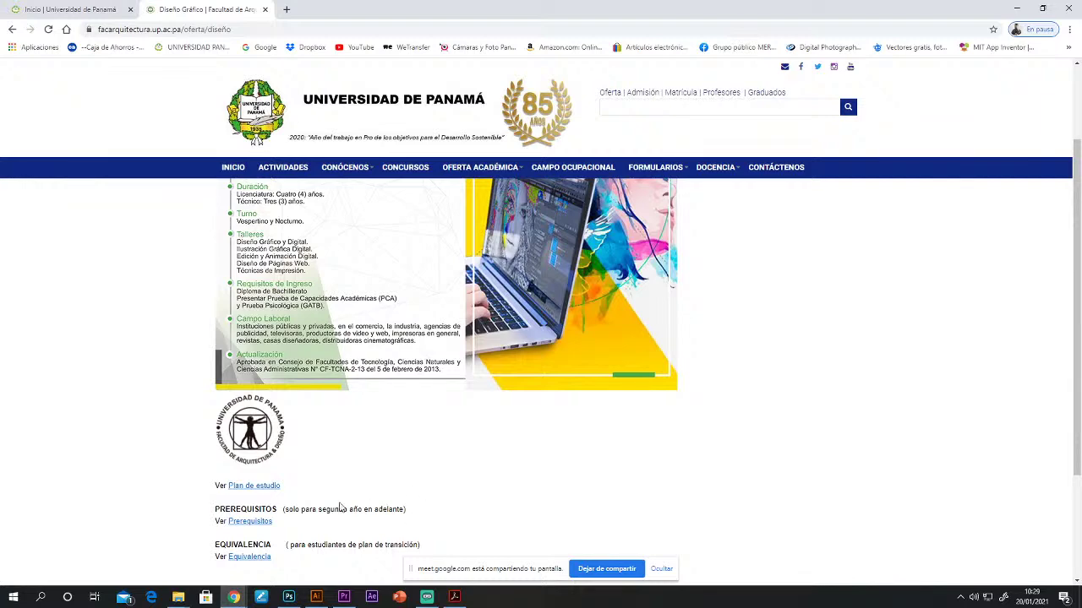
Step: Switch to the ADMISION folder in File Explorer, preview both architecture brochures, and open broshure arquitectura tiro.pdf in Illustrator
mouse_move(178, 600)
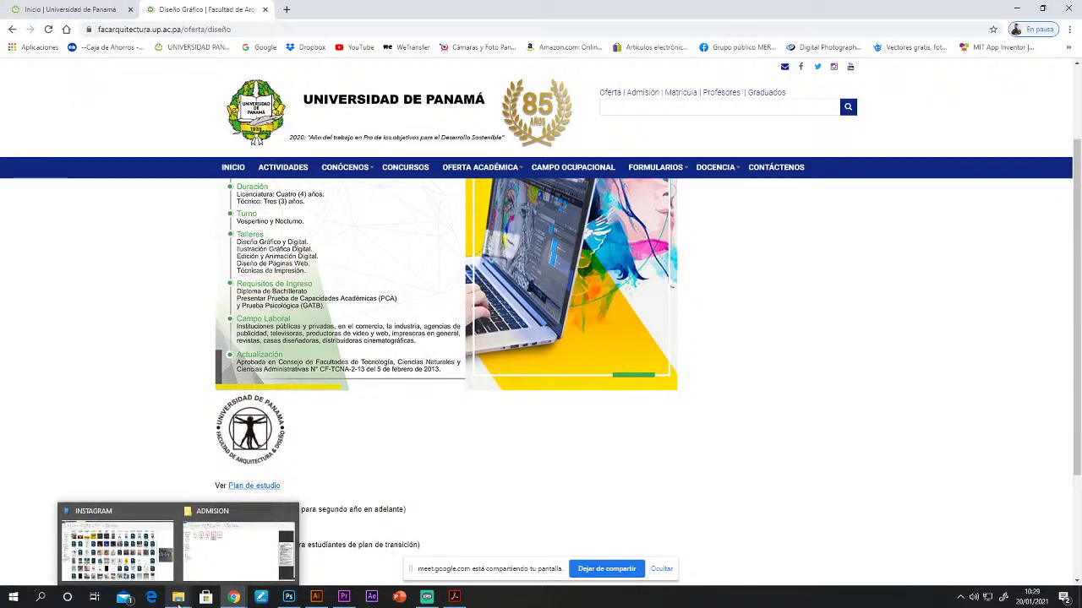
click(215, 567)
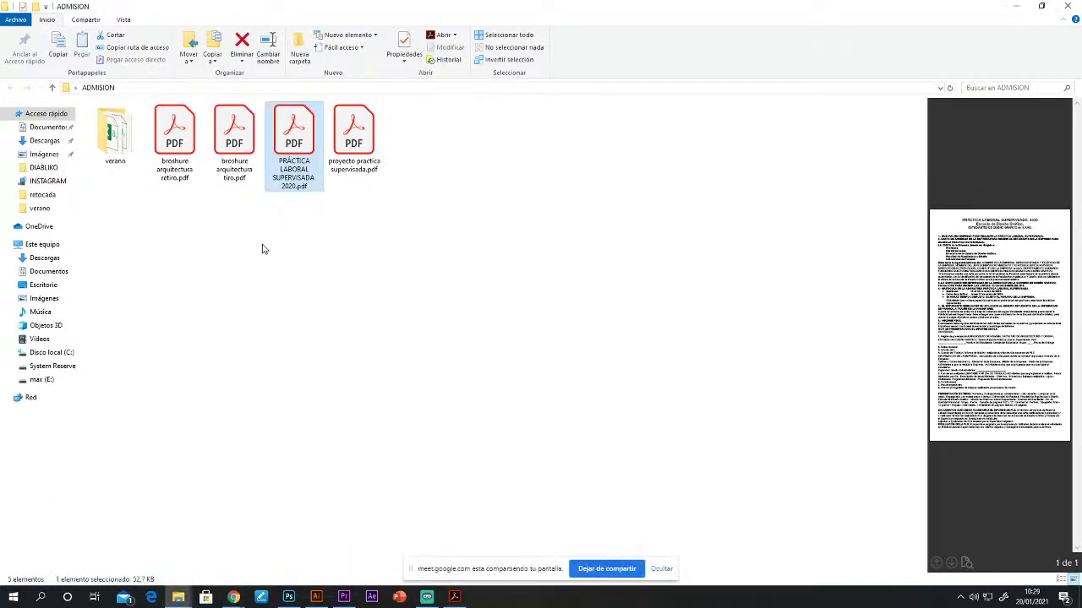
click(262, 248)
click(180, 154)
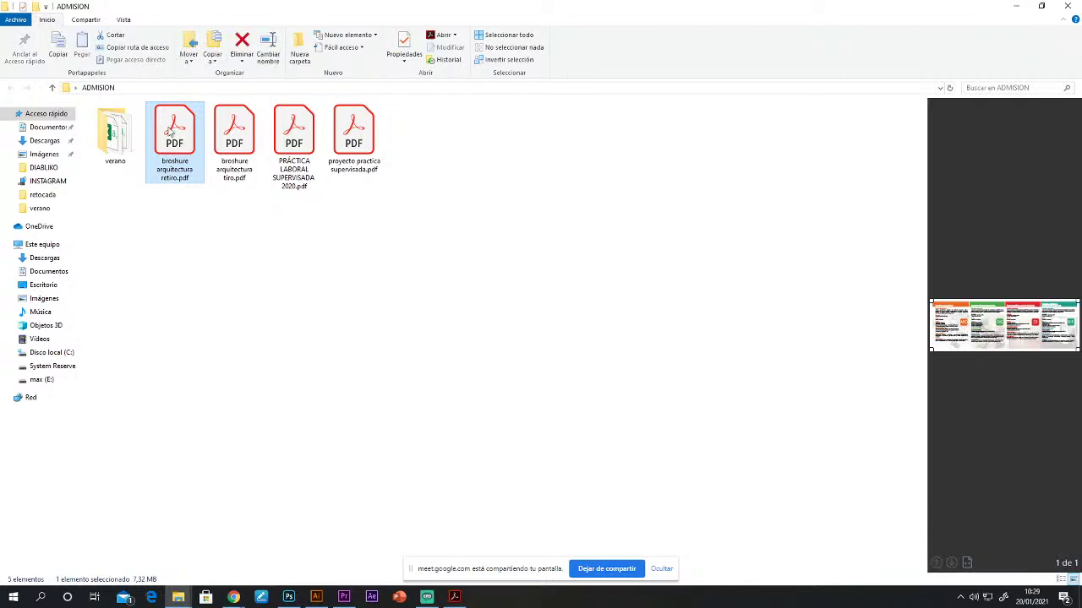
click(236, 145)
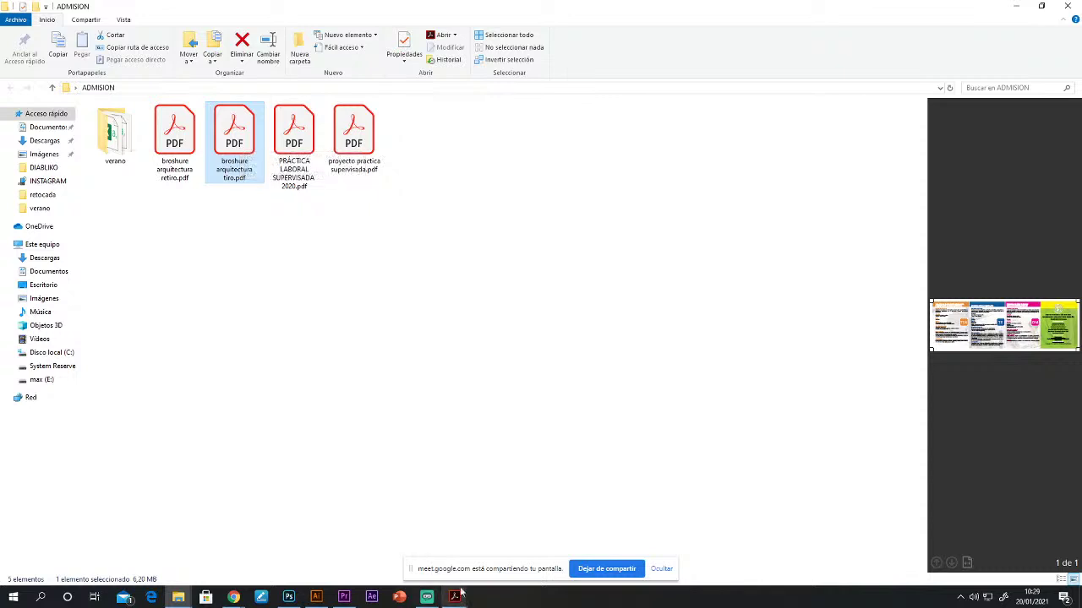
mouse_move(455, 597)
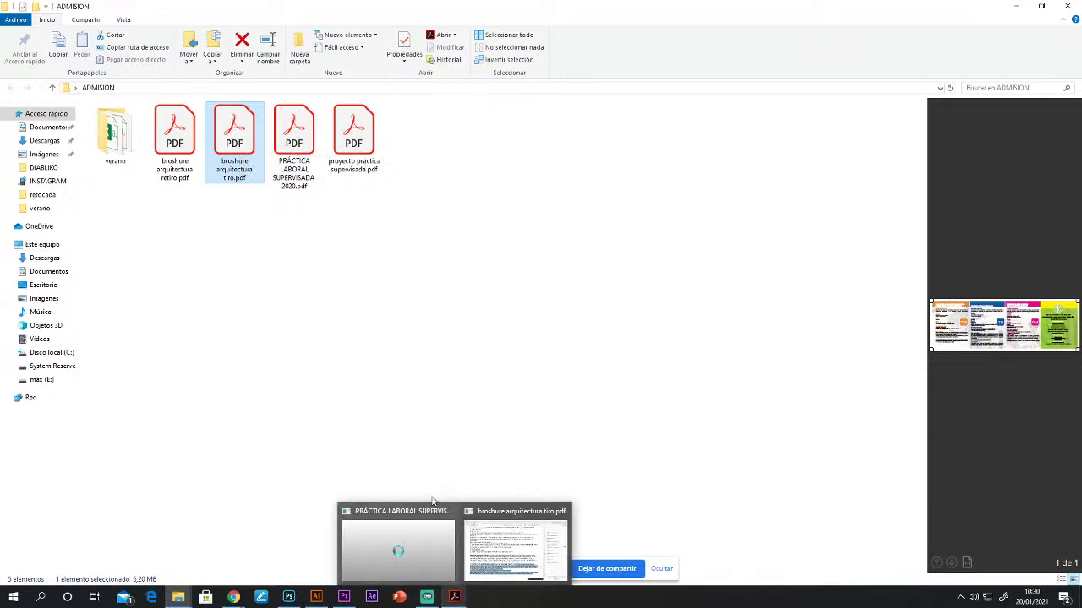
mouse_move(450, 516)
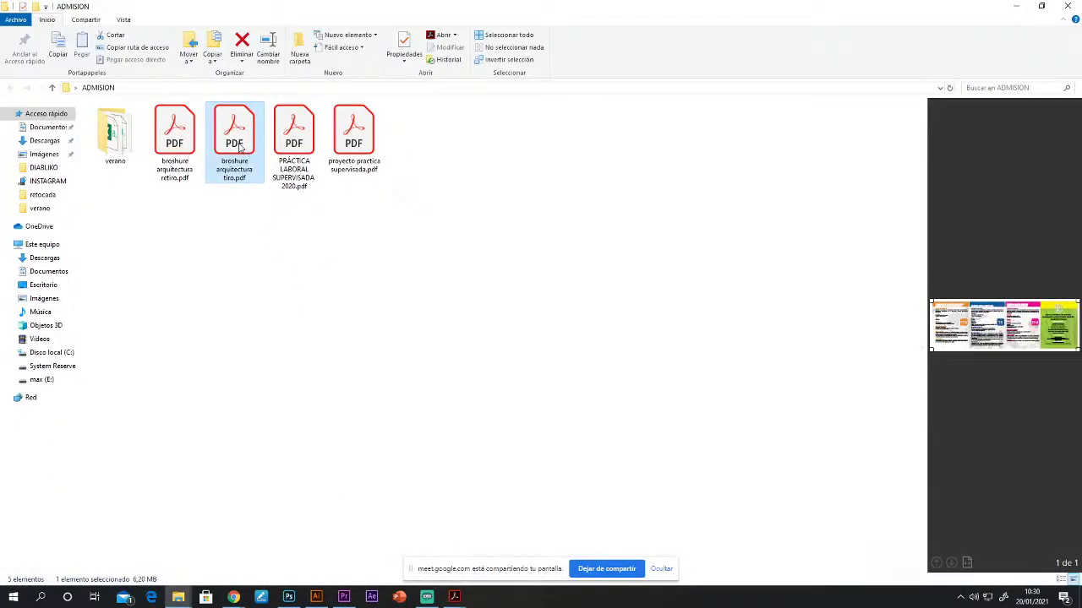
drag(243, 149, 495, 53)
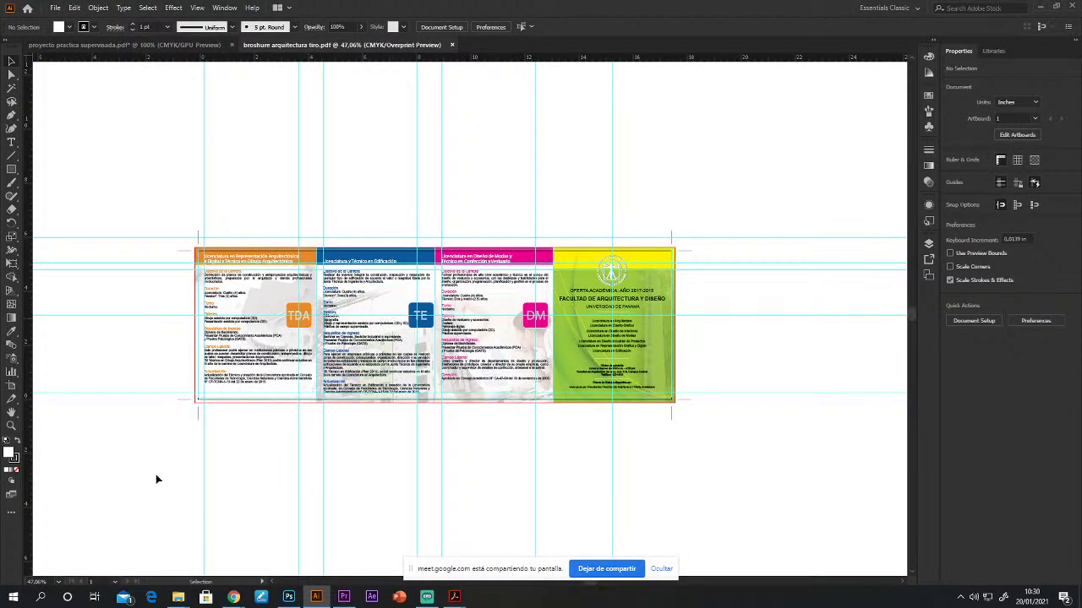
Step: Enlarge the tiro brochure to 100% around the green faculty panel with its academic offer
click(11, 425)
click(485, 302)
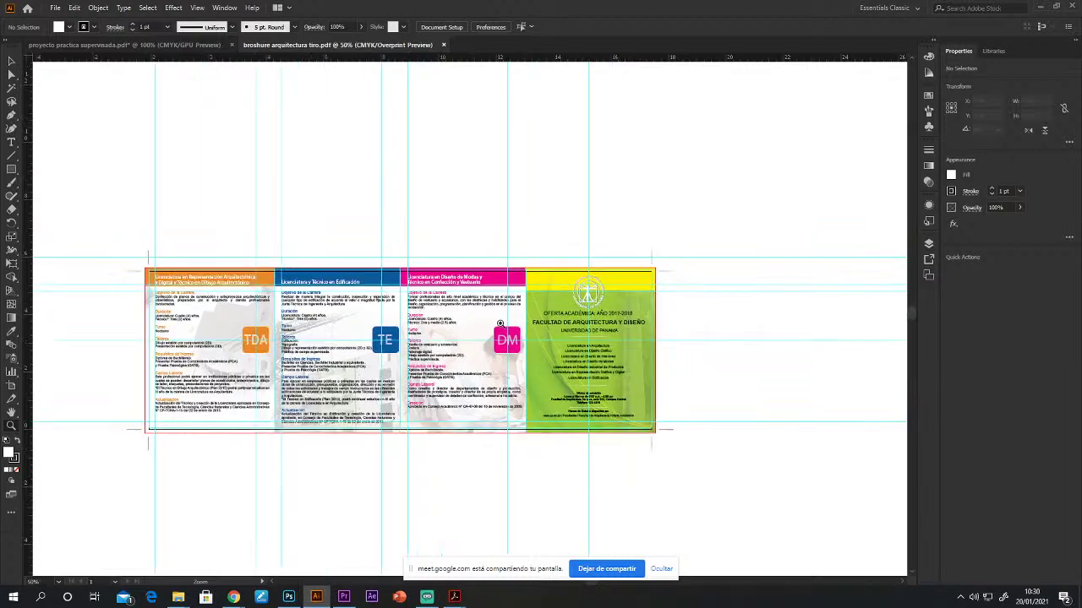
click(537, 360)
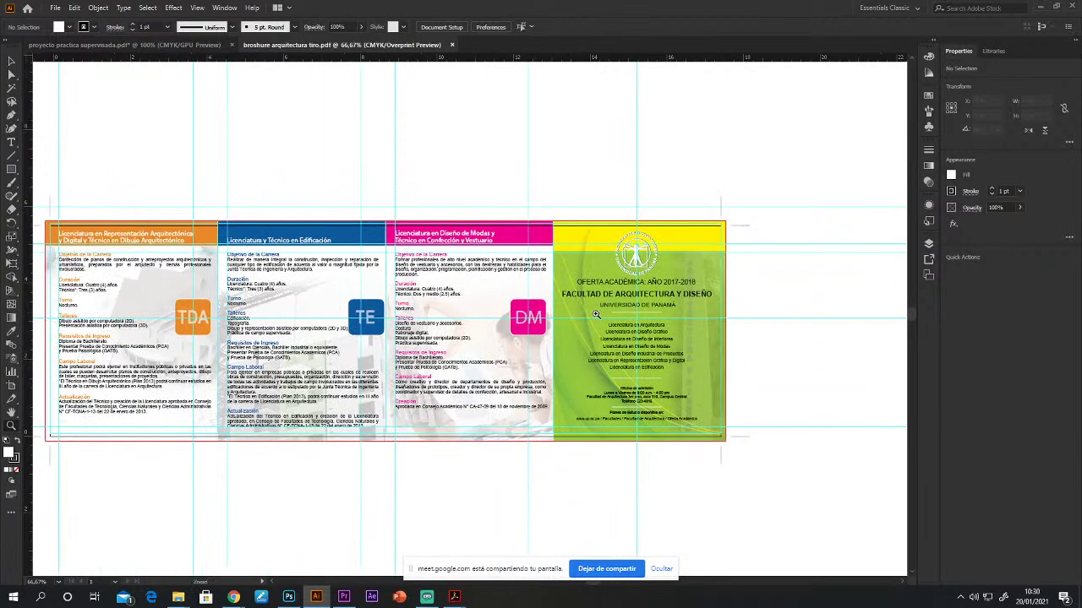
click(596, 315)
click(11, 66)
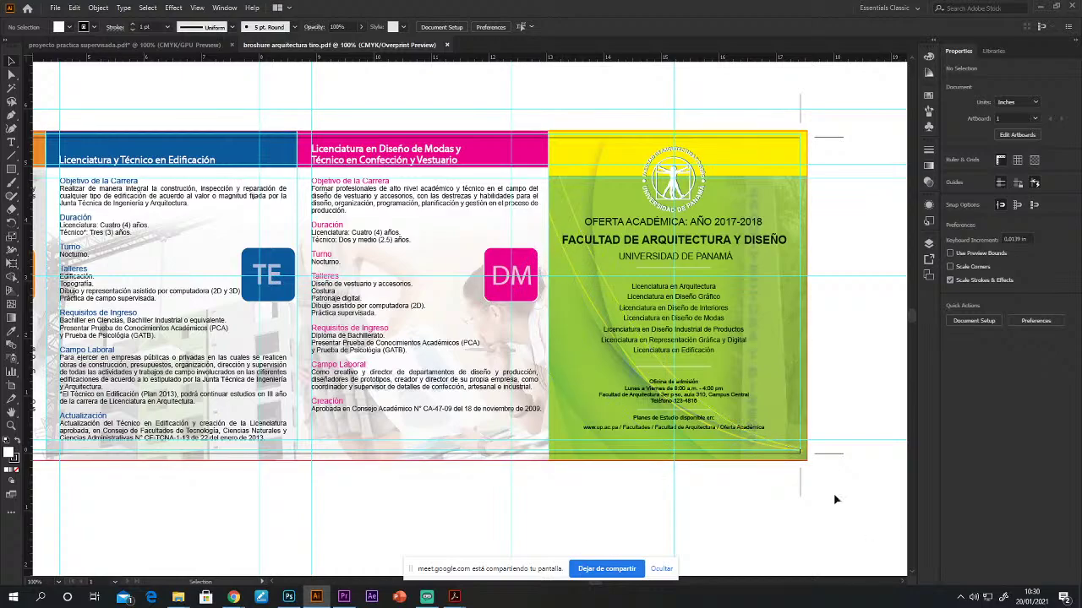
Step: Look over the tiro brochure's Representación Arquitectónica, Edificación and Diseño de Modas panels
scroll(559, 243, left, 5)
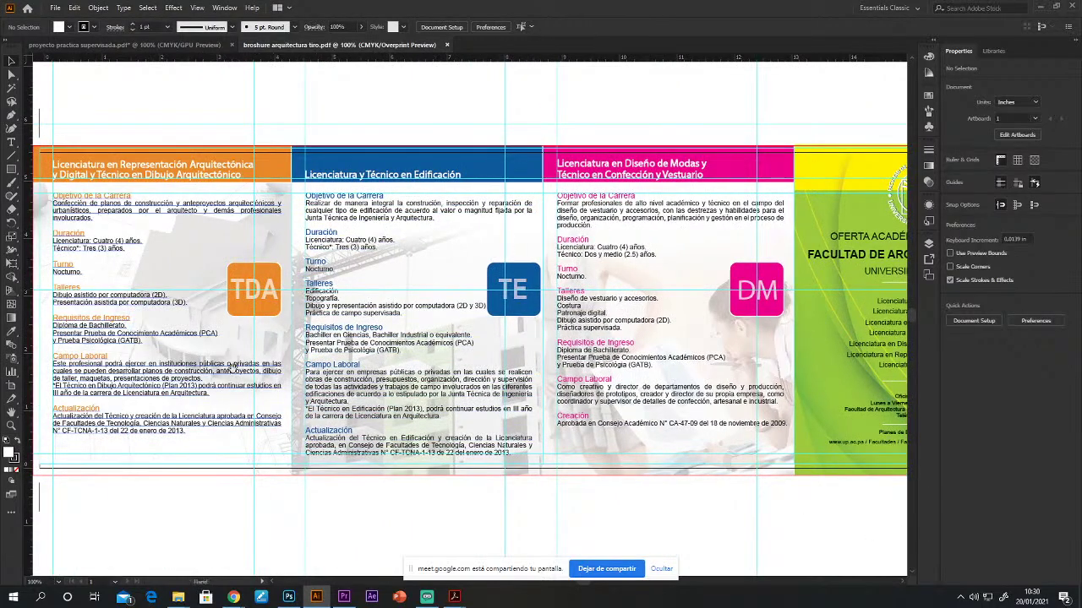
scroll(504, 454, left, 5)
scroll(655, 300, right, 7)
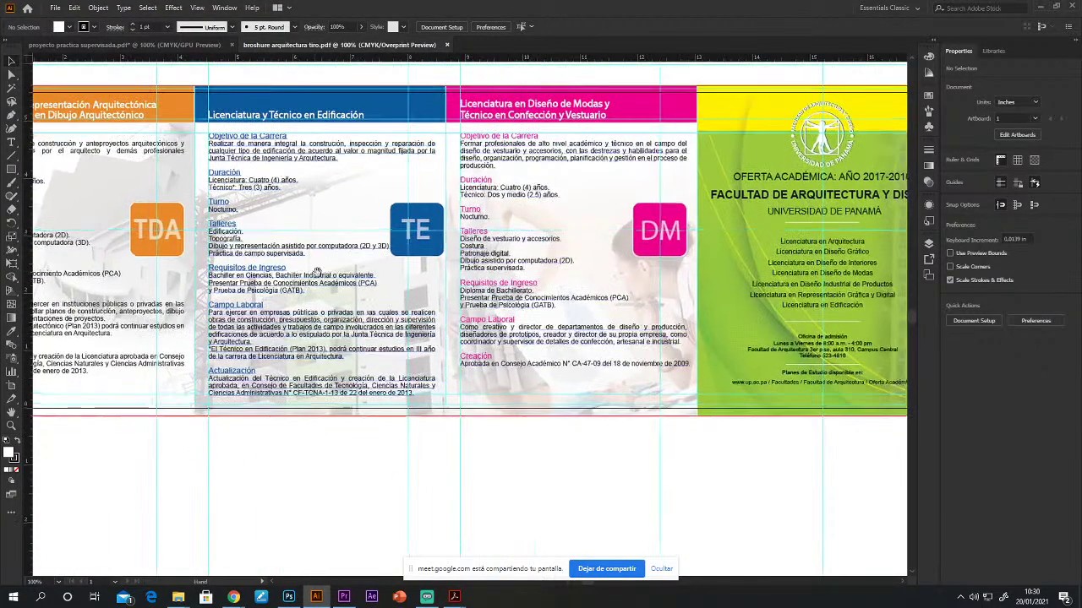
scroll(594, 213, left, 3)
key(alt+Tab)
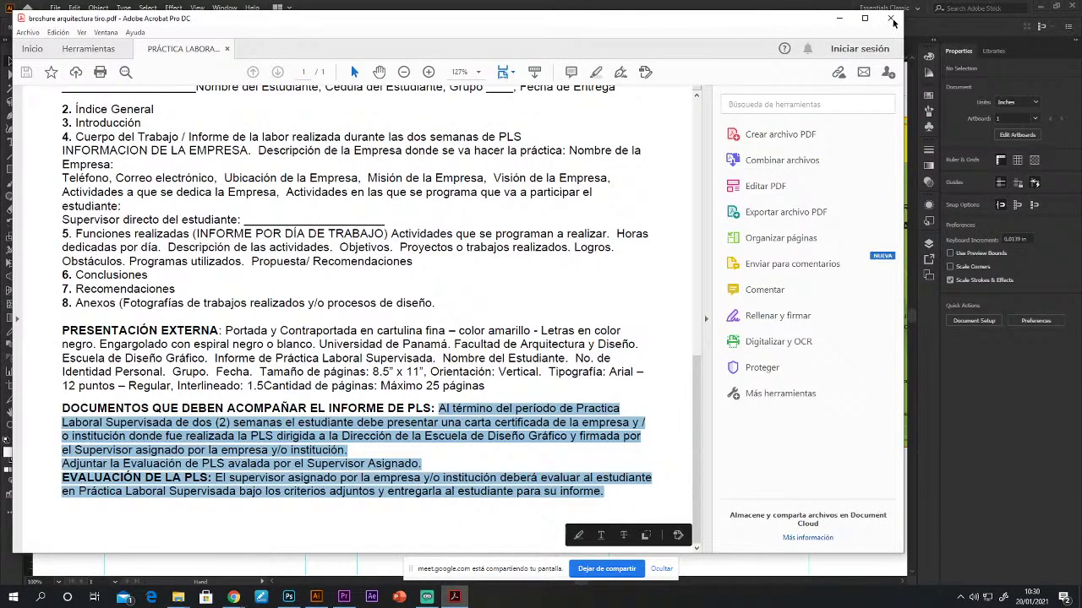
click(316, 596)
drag(345, 338, 281, 335)
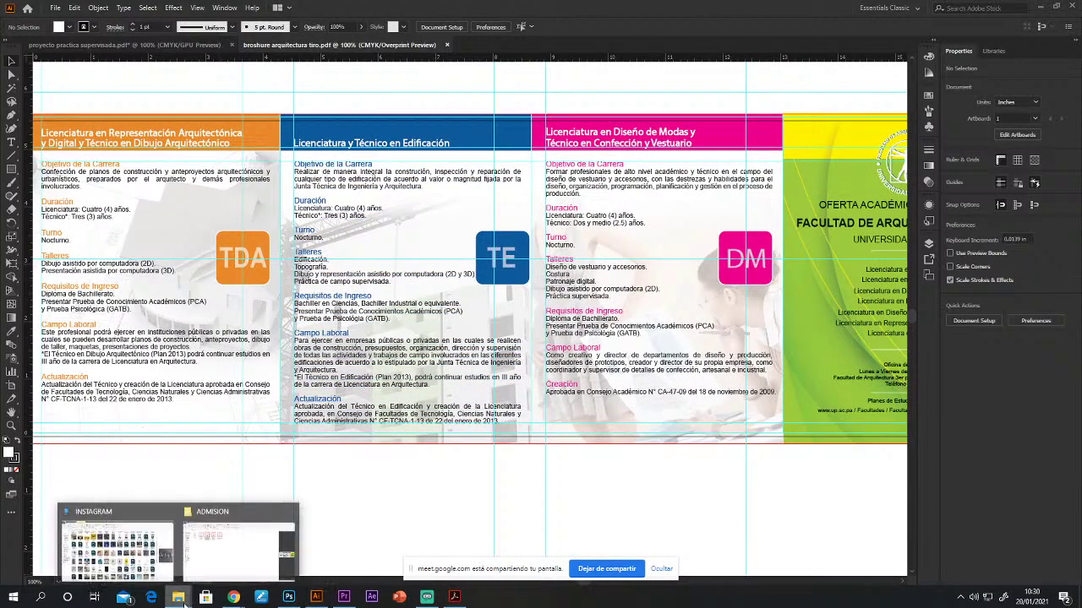
Step: Open broshure arquitectura retiro.pdf from the ADMISION folder in Illustrator, alongside the other brochure
click(227, 557)
click(199, 150)
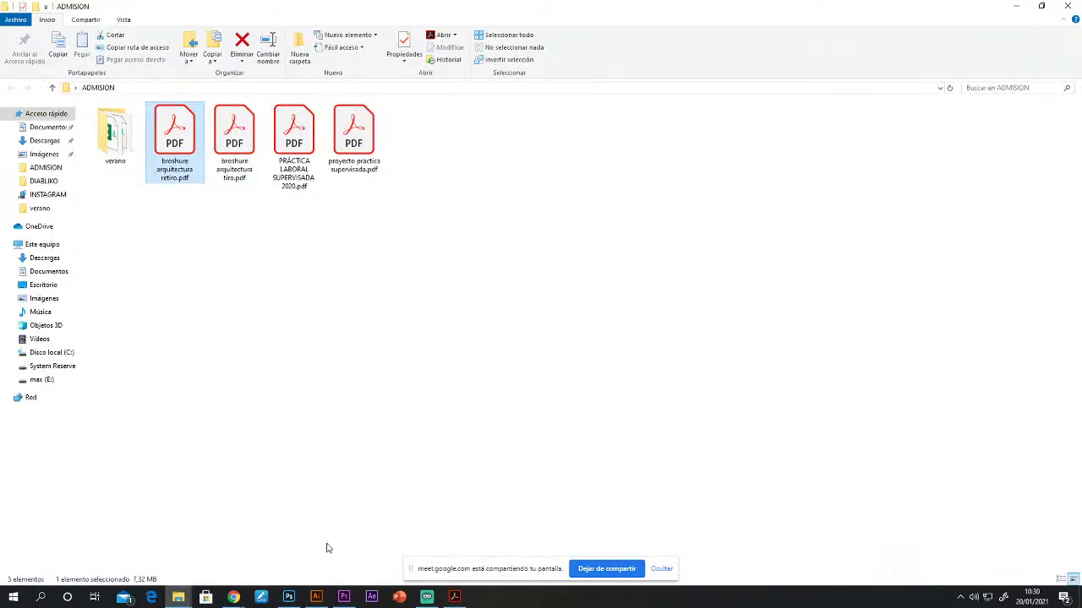
drag(326, 548, 491, 51)
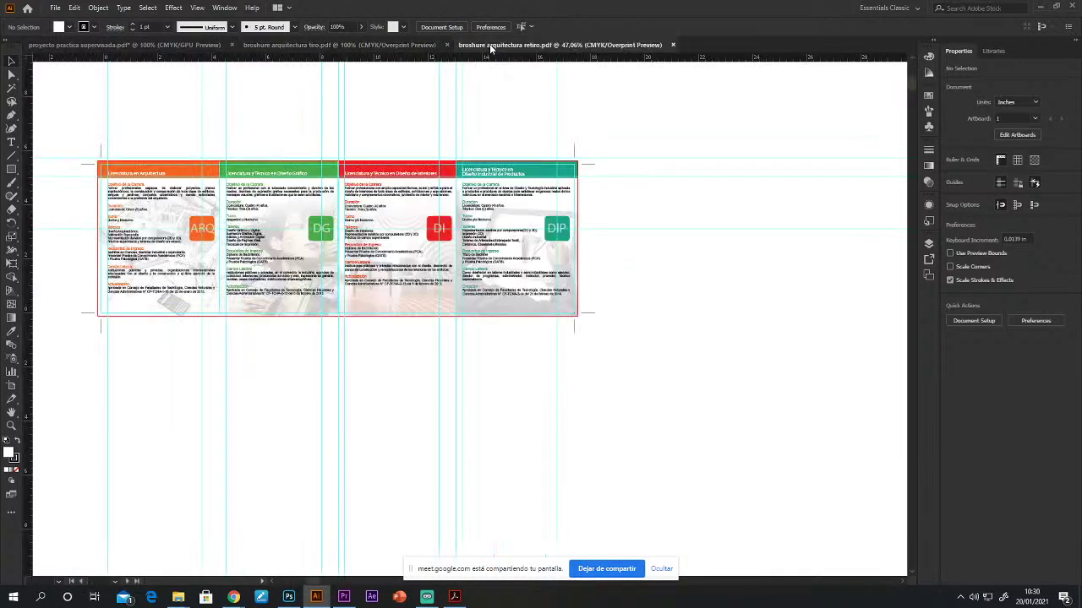
Step: Examine the retiro brochure's four career panels at 66.67%, covering Arquitectura, Diseño Gráfico, Diseño de Interiores and Diseño Industrial de Productos
click(11, 425)
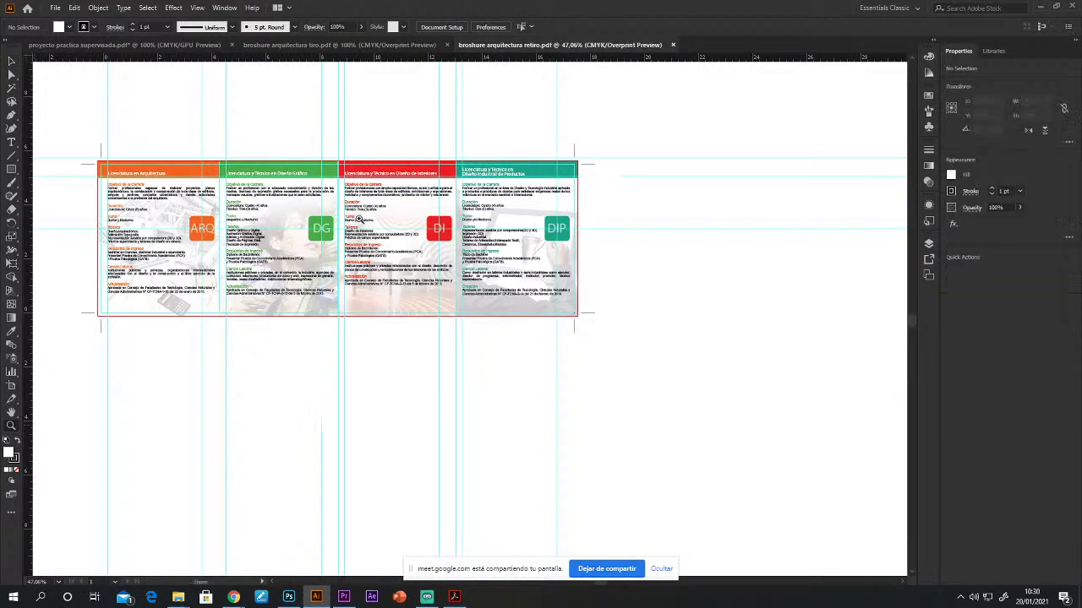
click(468, 382)
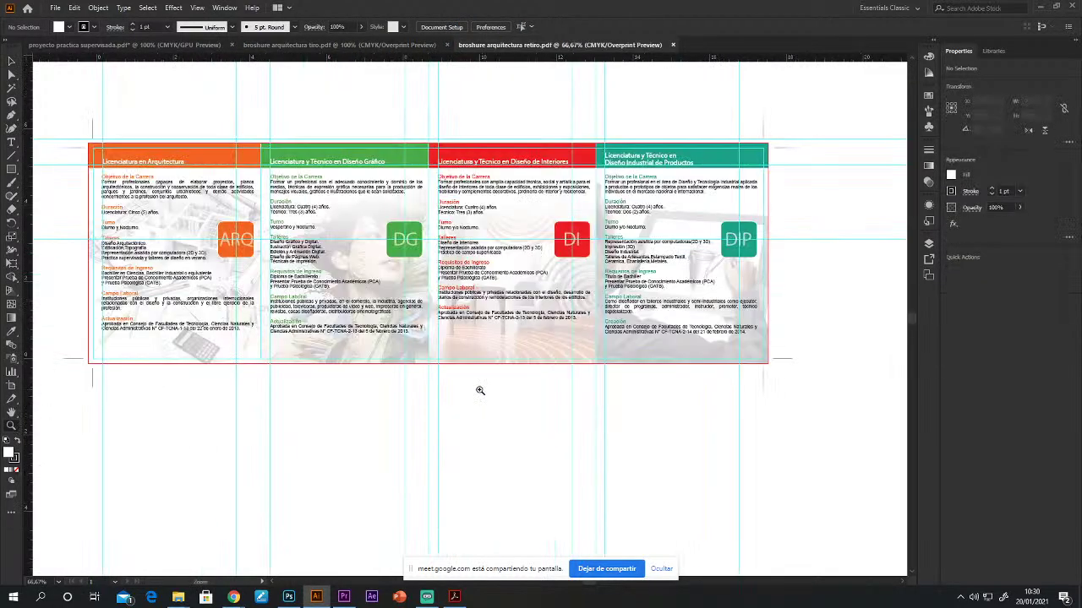
click(11, 61)
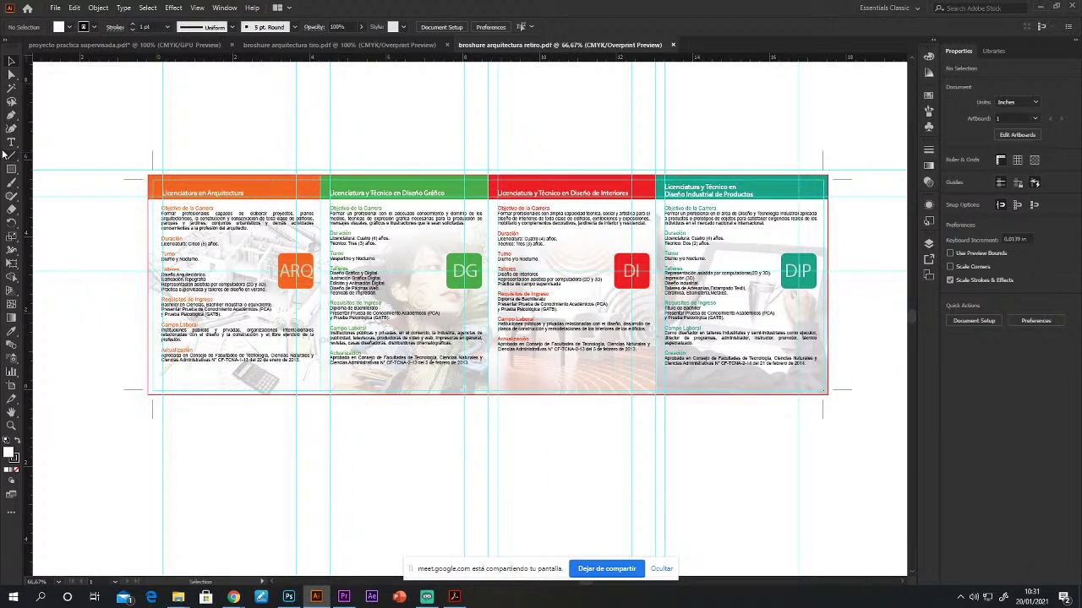
drag(96, 126, 858, 467)
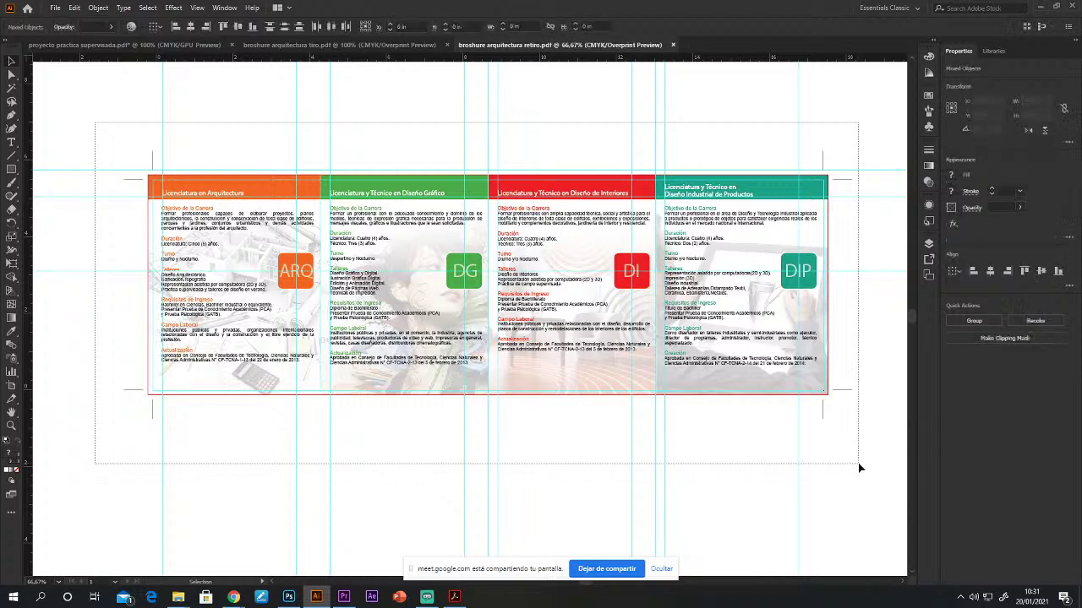
click(542, 482)
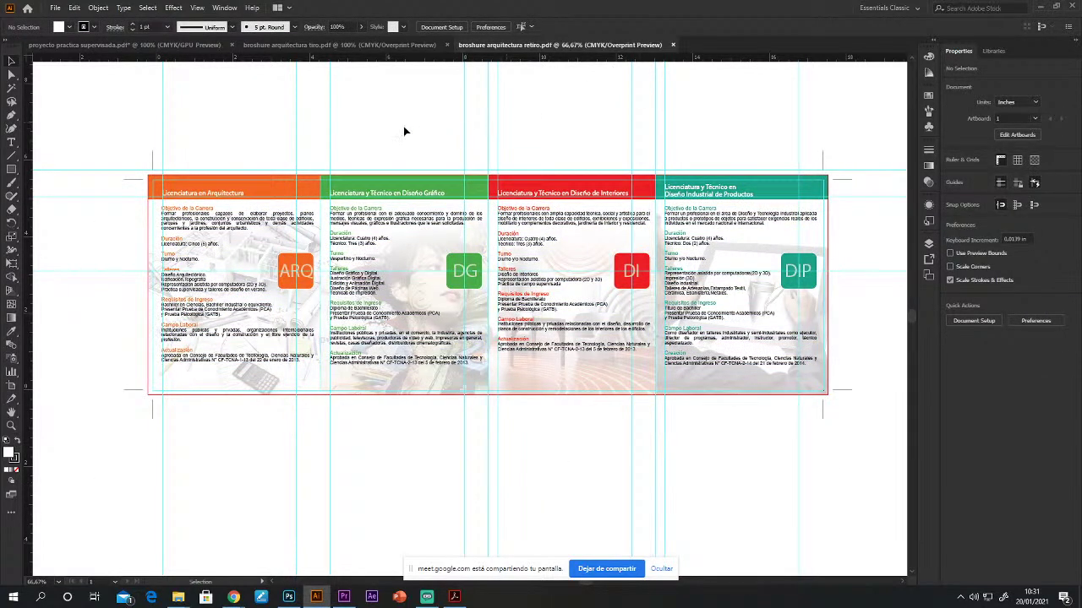
Step: Show the whole tiro brochure at 66.67%, and return to the proyecto practica supervisada brief with its list of deliverables
click(313, 46)
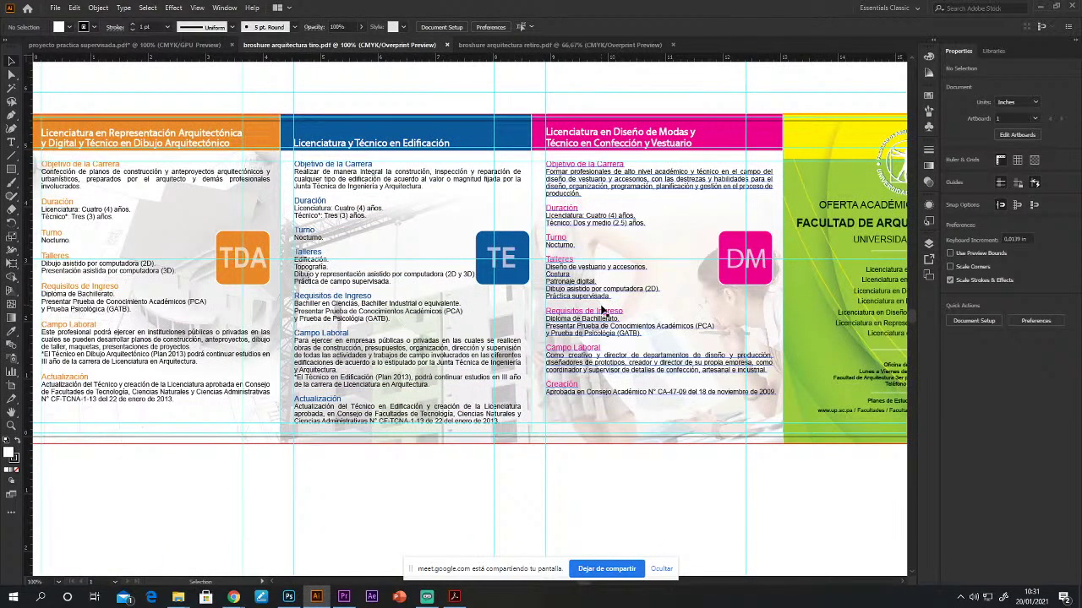
key(ctrl+minus)
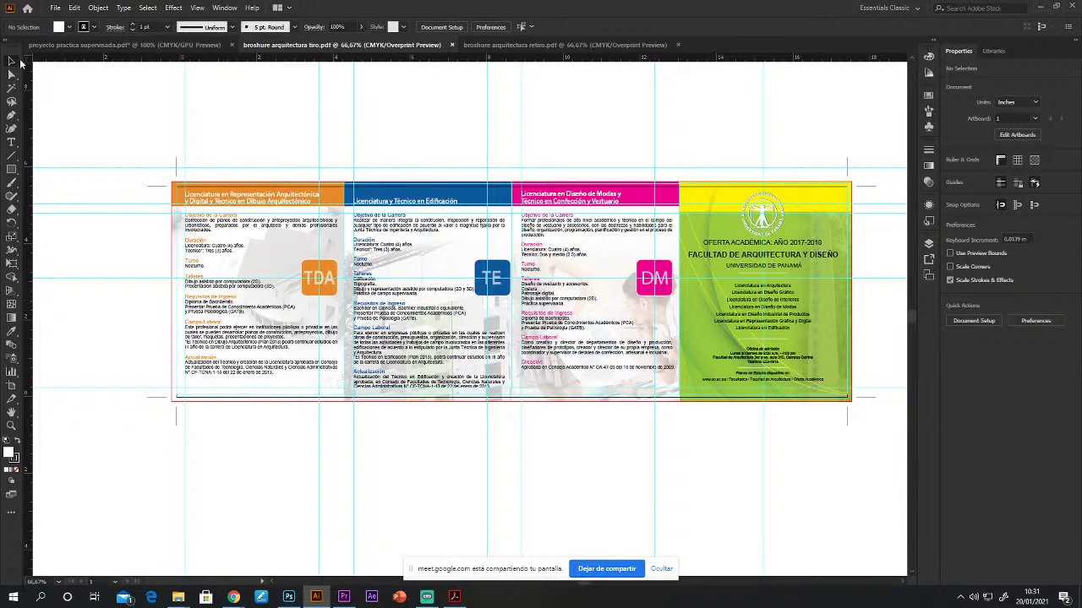
click(79, 45)
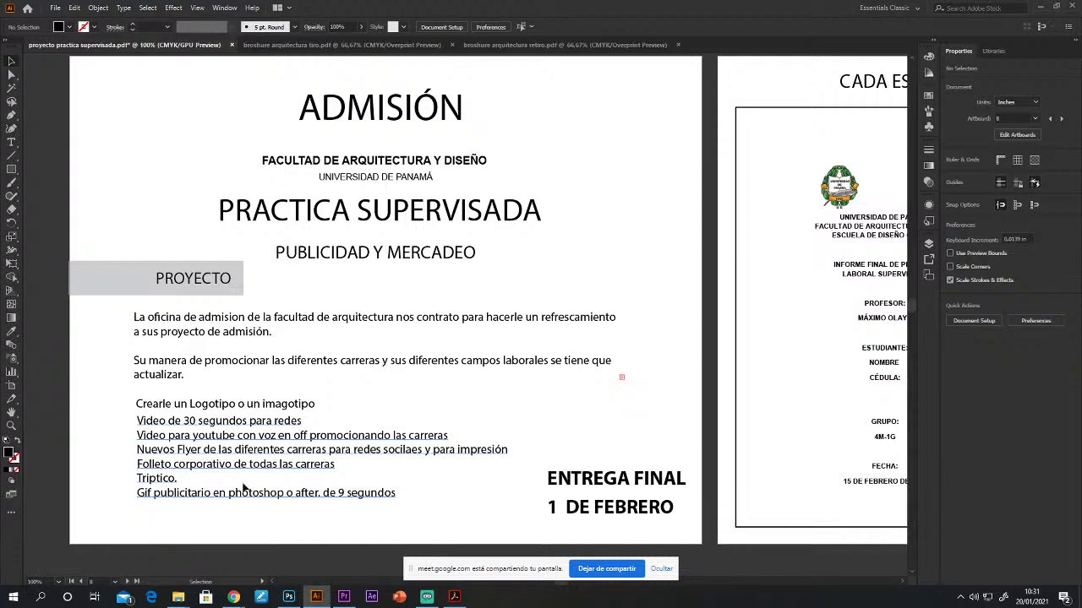
Step: Switch to the Chrome window with the Diseño Gráfico page and open the bookmarked Freepik site there
mouse_move(233, 597)
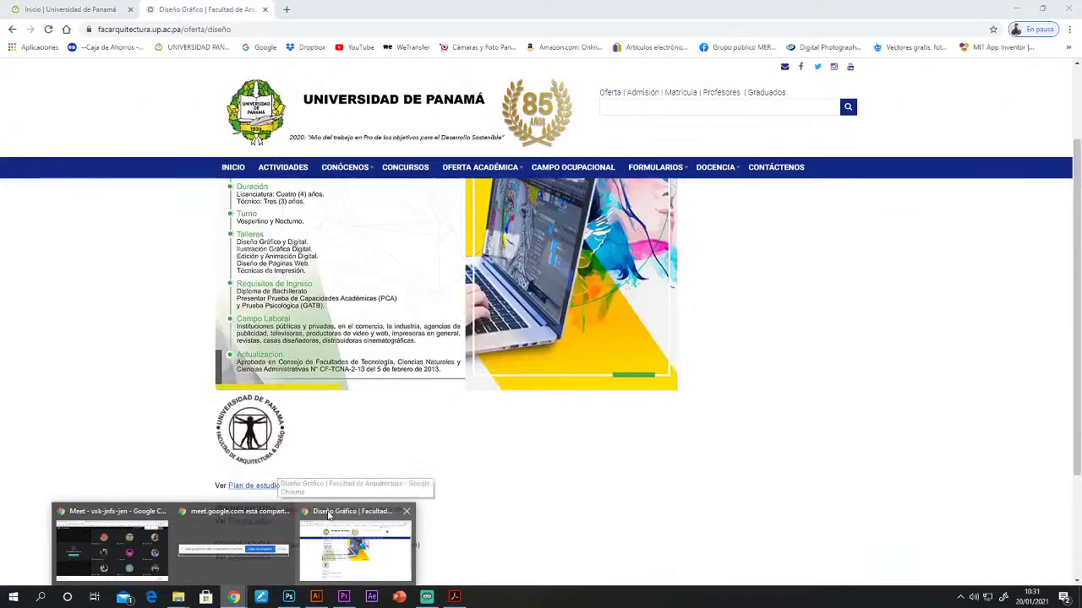
click(331, 520)
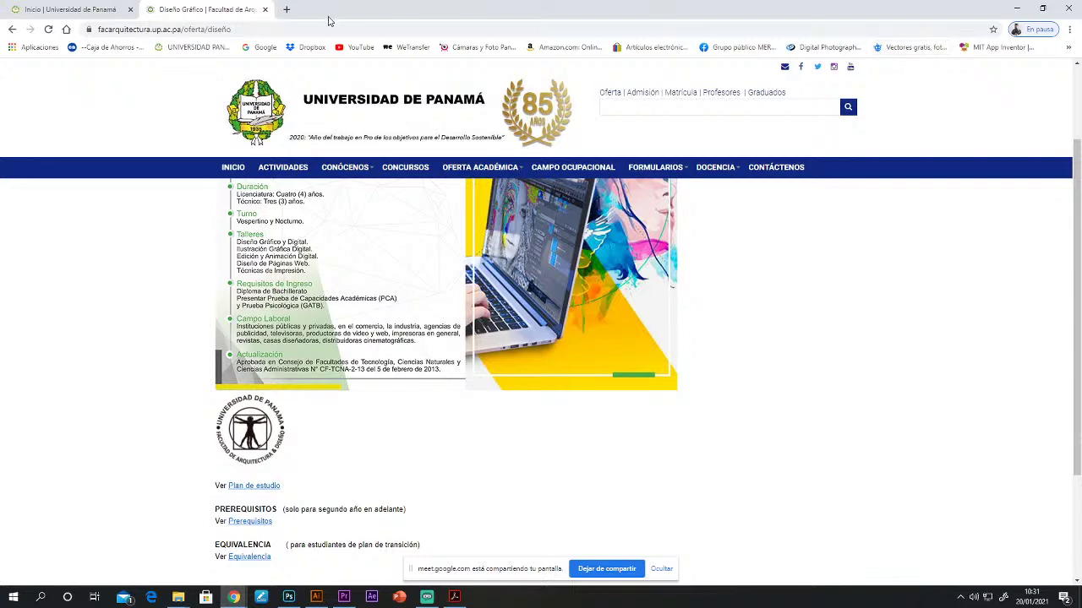
click(890, 48)
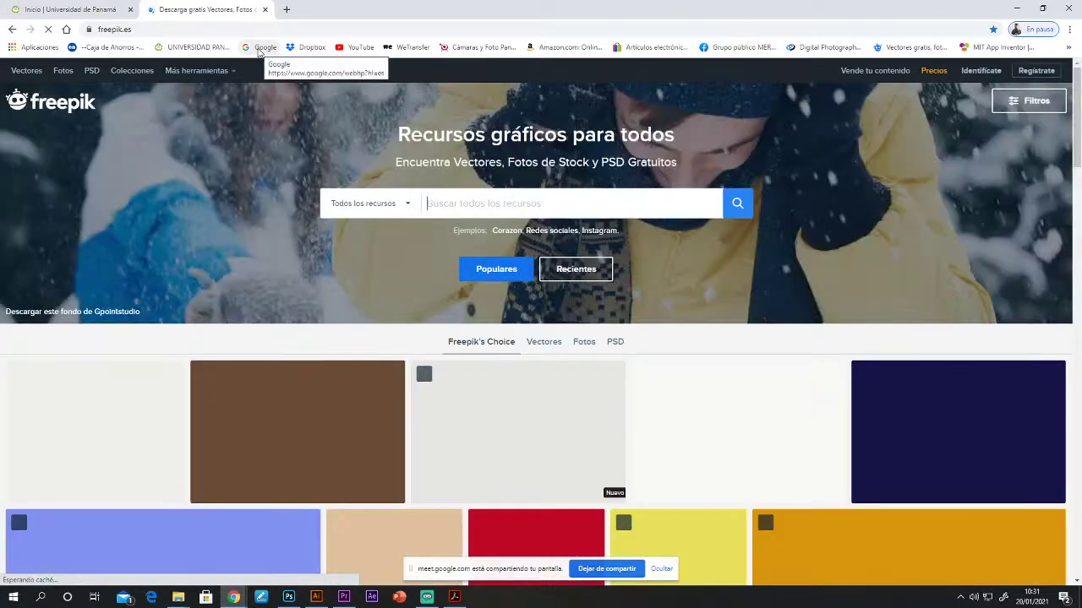
Step: Search all Freepik resources for "brochure" and browse the resulting templates as design references
click(451, 212)
text(brochure)
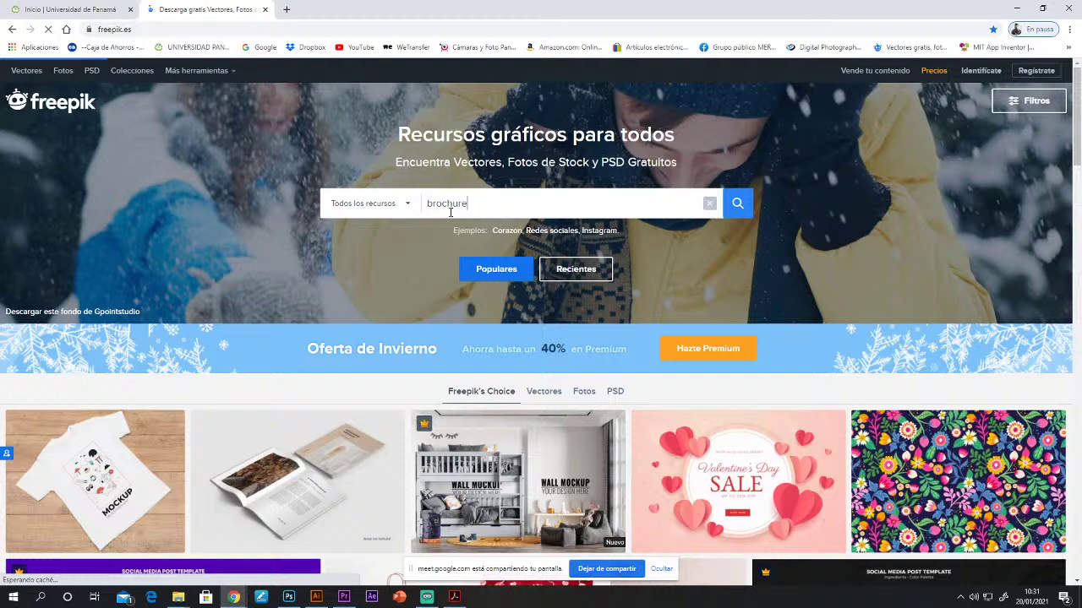
click(738, 204)
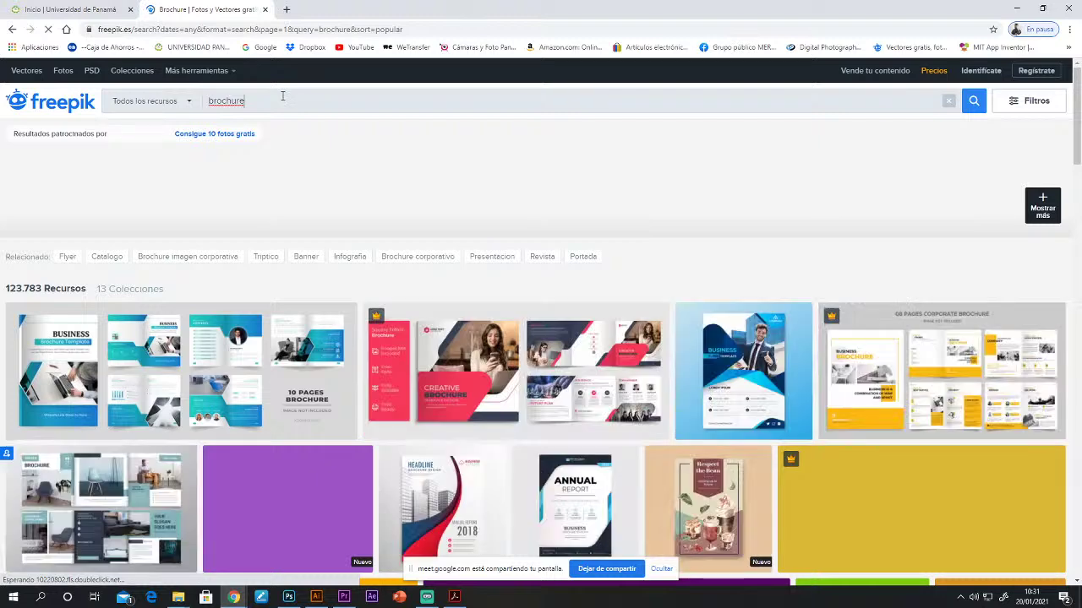
scroll(691, 355, down, 2)
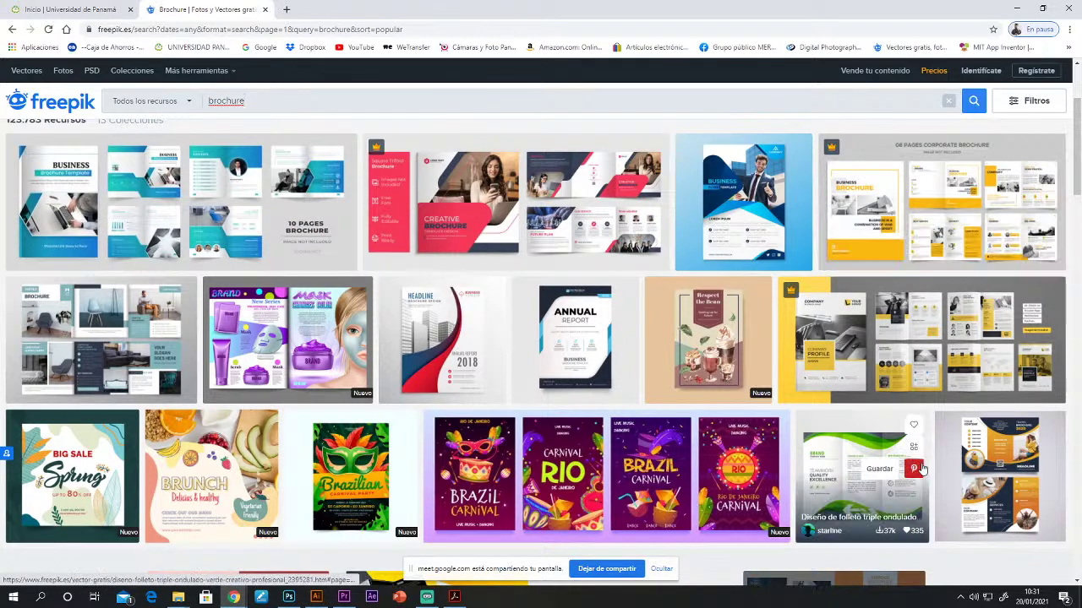
scroll(922, 470, down, 2)
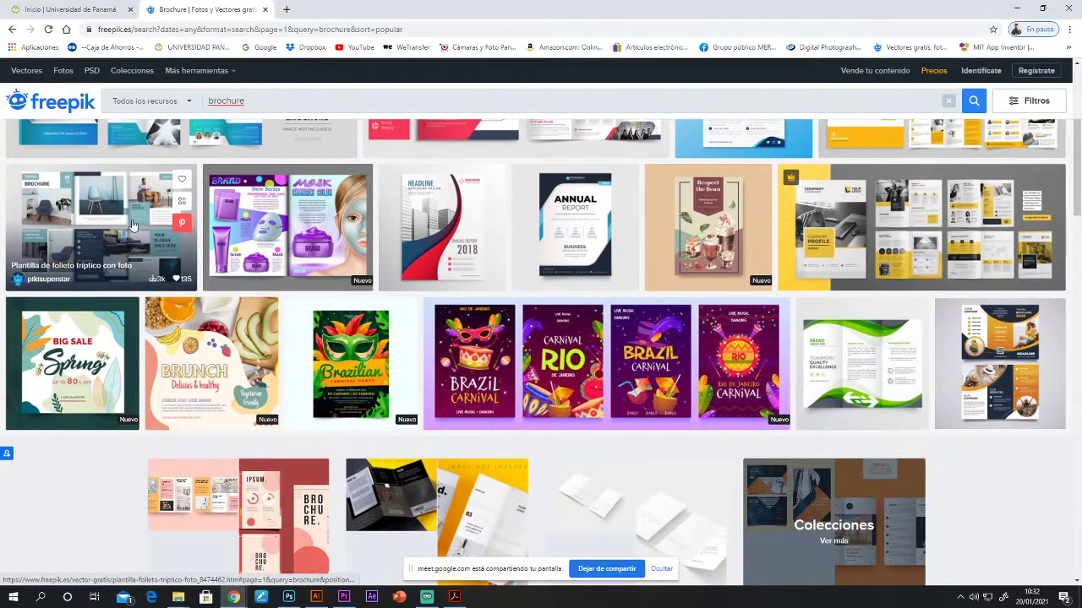
Step: Open the "08 Pages Corporate Brochure" template from the Freepik results, and switch to the project brief in Illustrator
scroll(921, 226, up, 3)
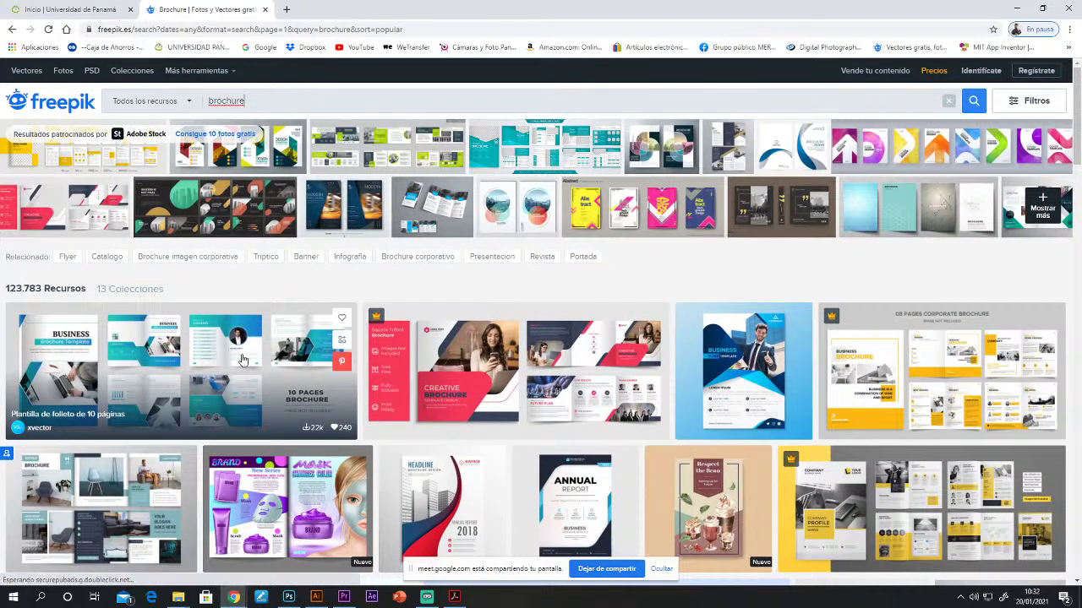
click(911, 381)
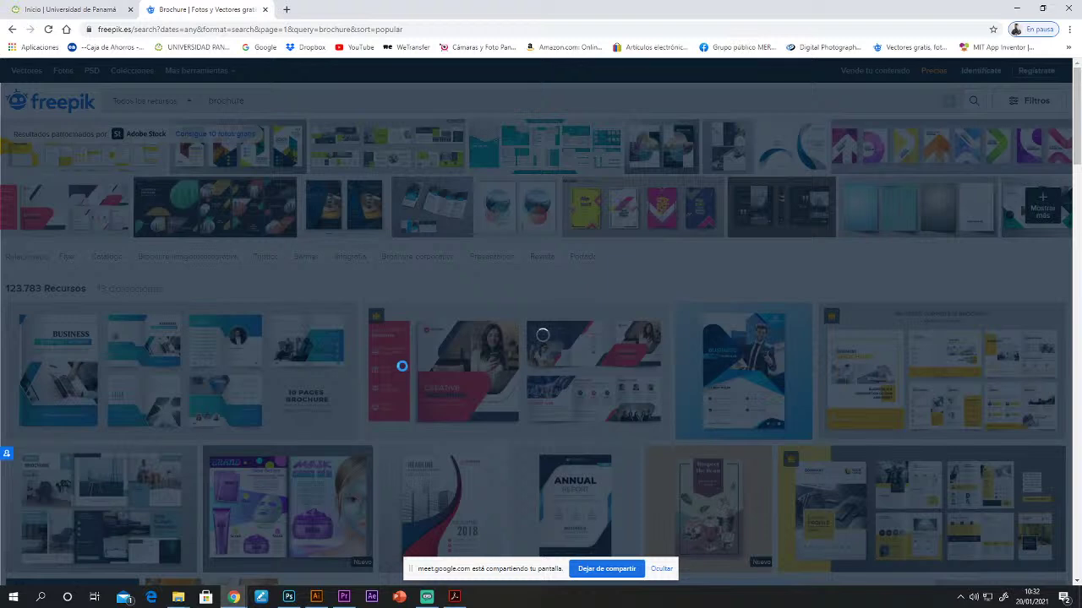
mouse_move(344, 597)
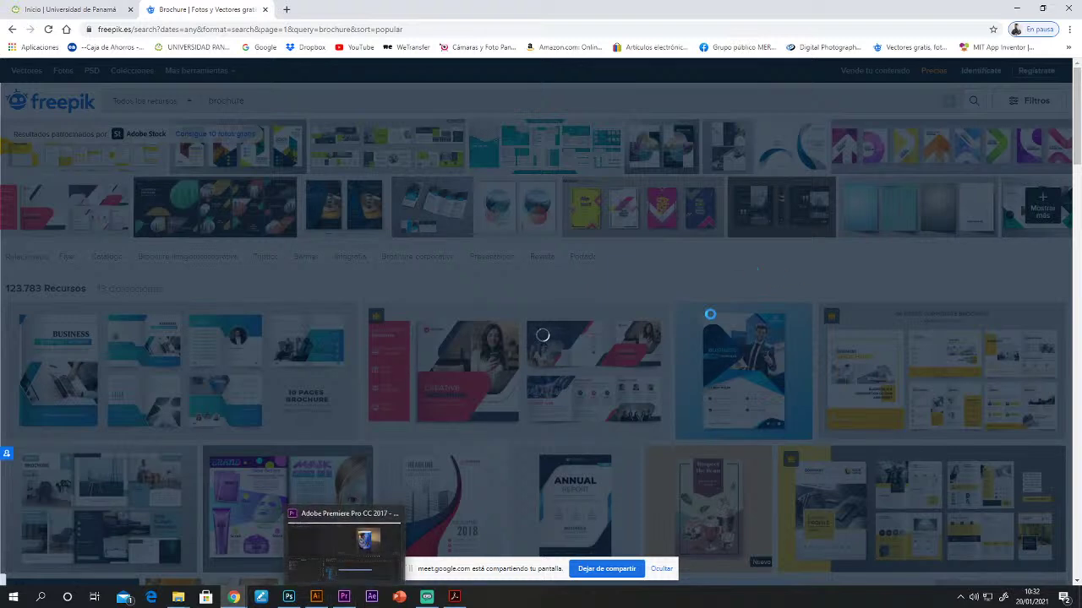
click(288, 598)
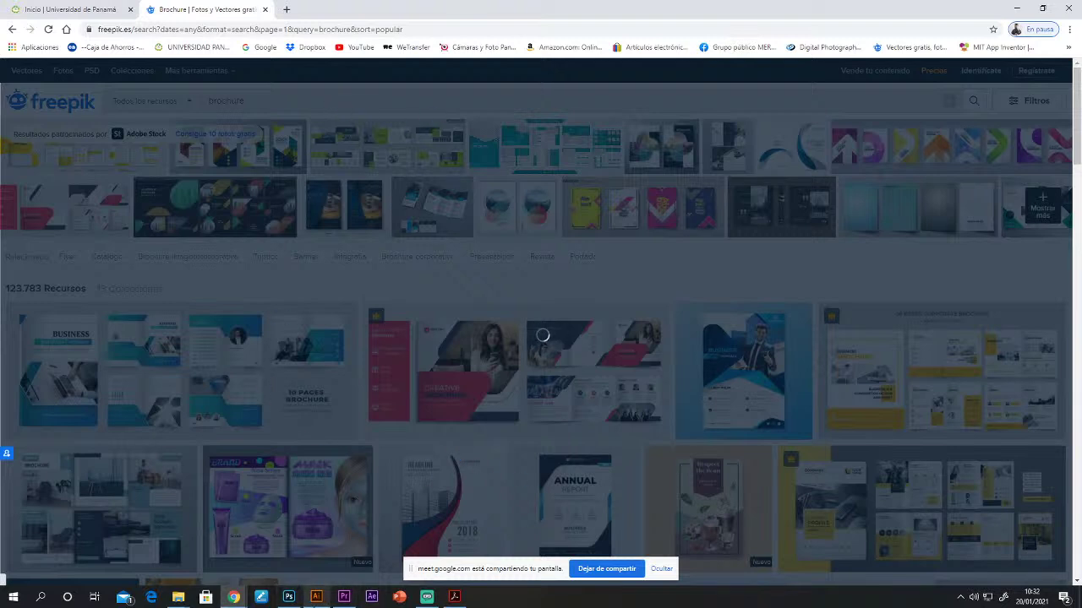
click(316, 597)
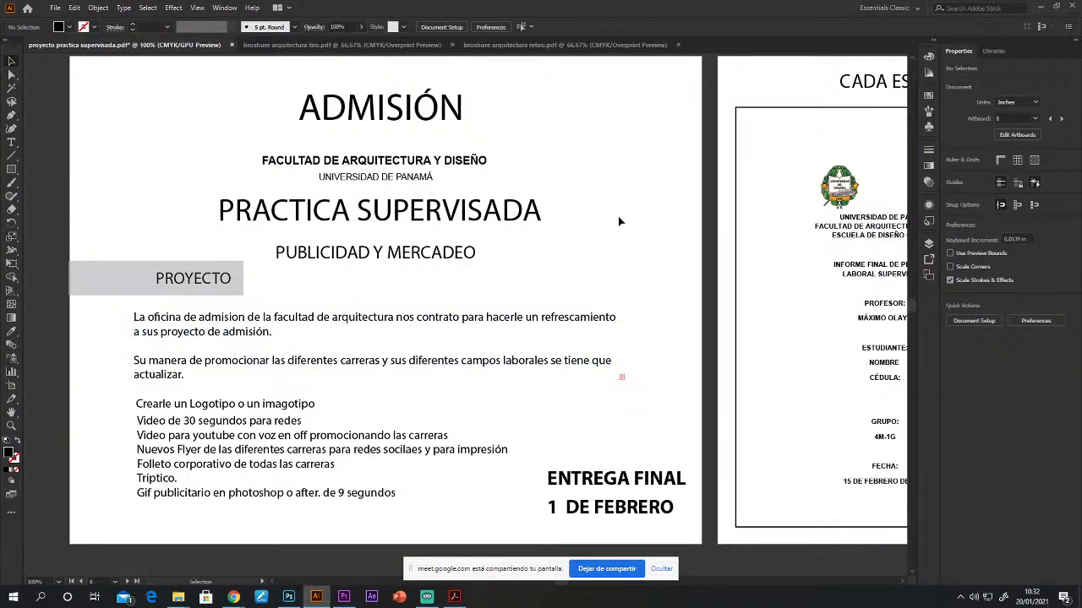
Step: Draw a rectangle about 1.68 × 1.76 in near the brief page's upper-left corner and fill it with yellow
click(11, 167)
drag(87, 67, 184, 165)
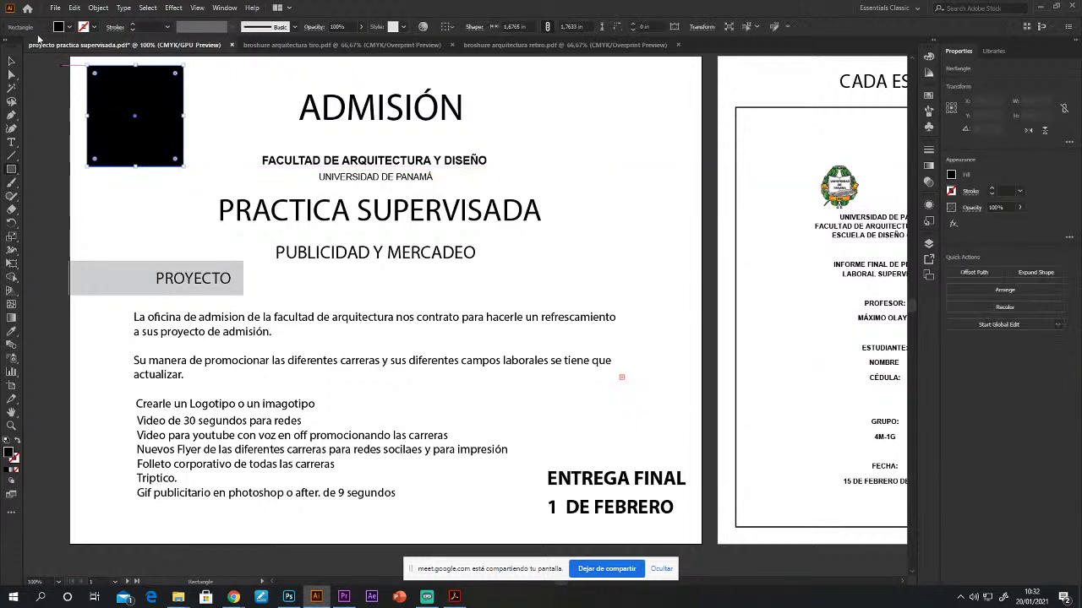
click(12, 61)
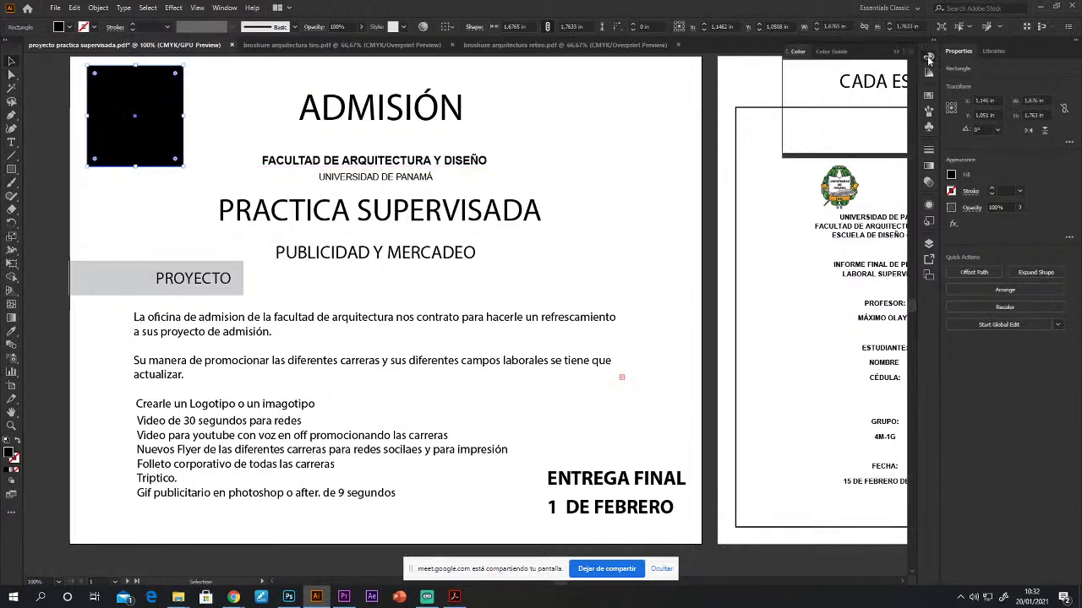
click(928, 55)
click(807, 140)
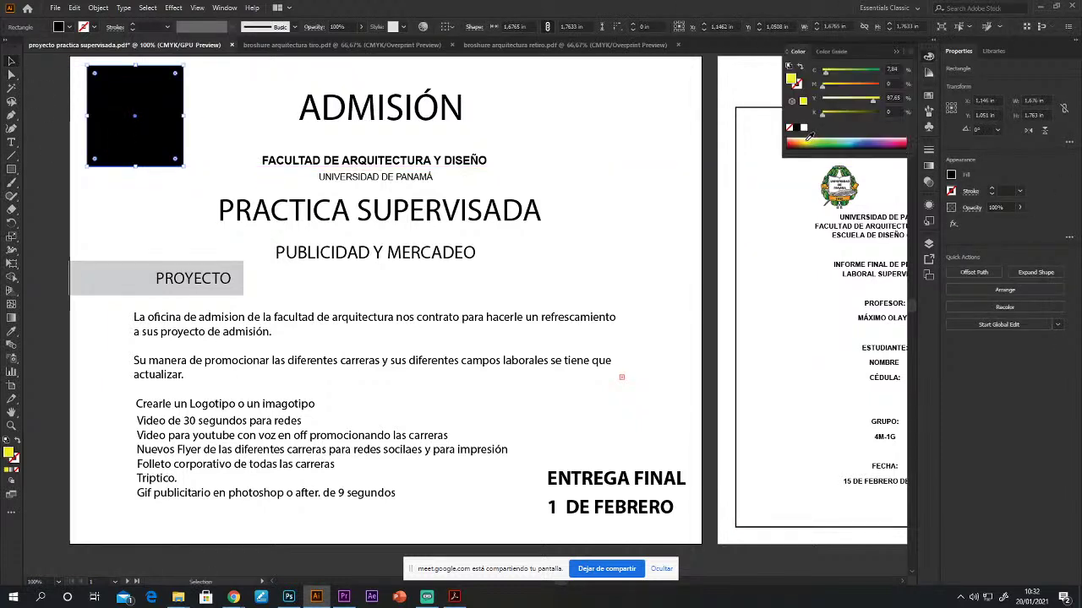
click(244, 80)
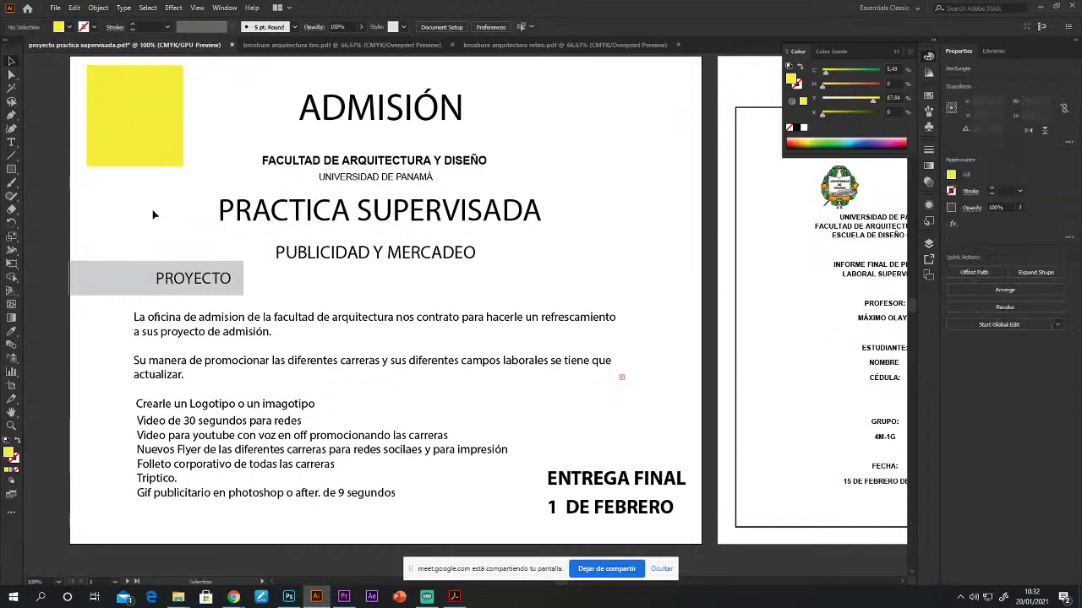
Step: Lower the yellow rectangle, stretch it to the full 11 in page width and send it behind the title text
drag(167, 147, 702, 169)
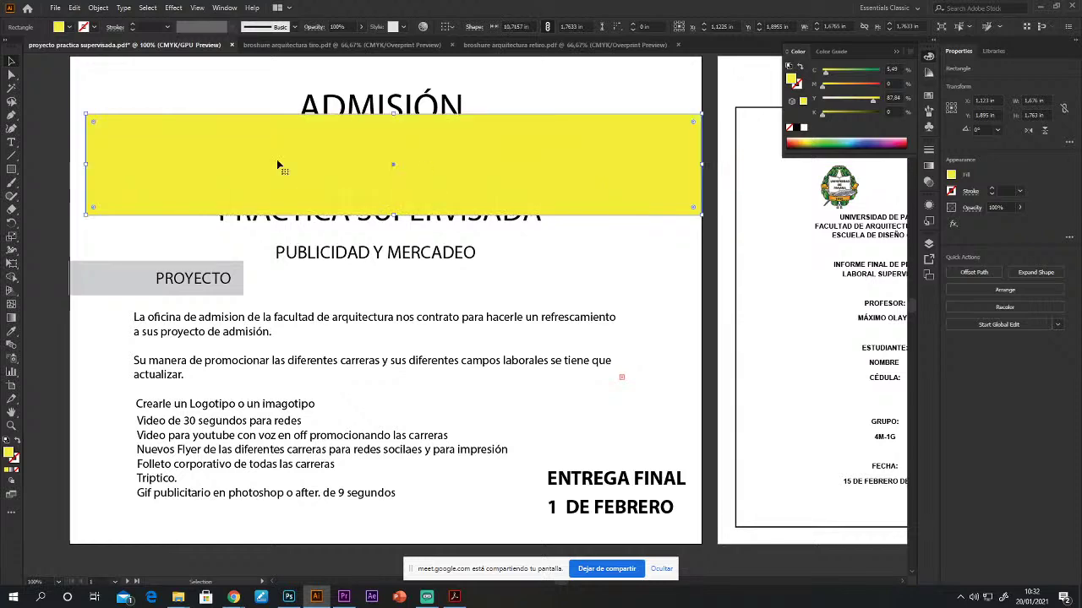
drag(86, 165, 69, 165)
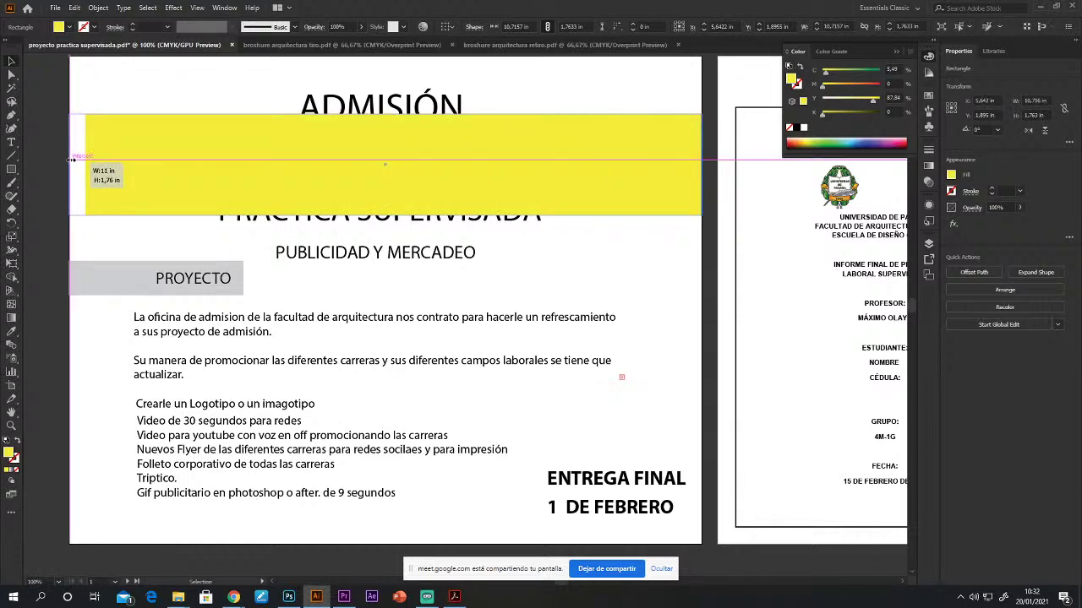
right_click(211, 154)
mouse_move(254, 338)
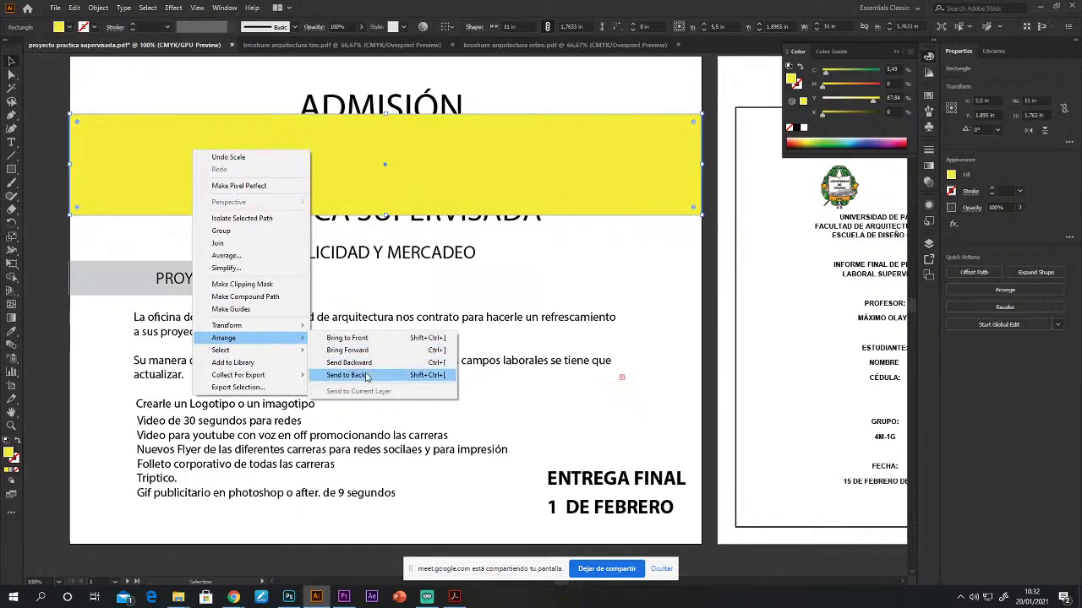
click(338, 373)
click(606, 258)
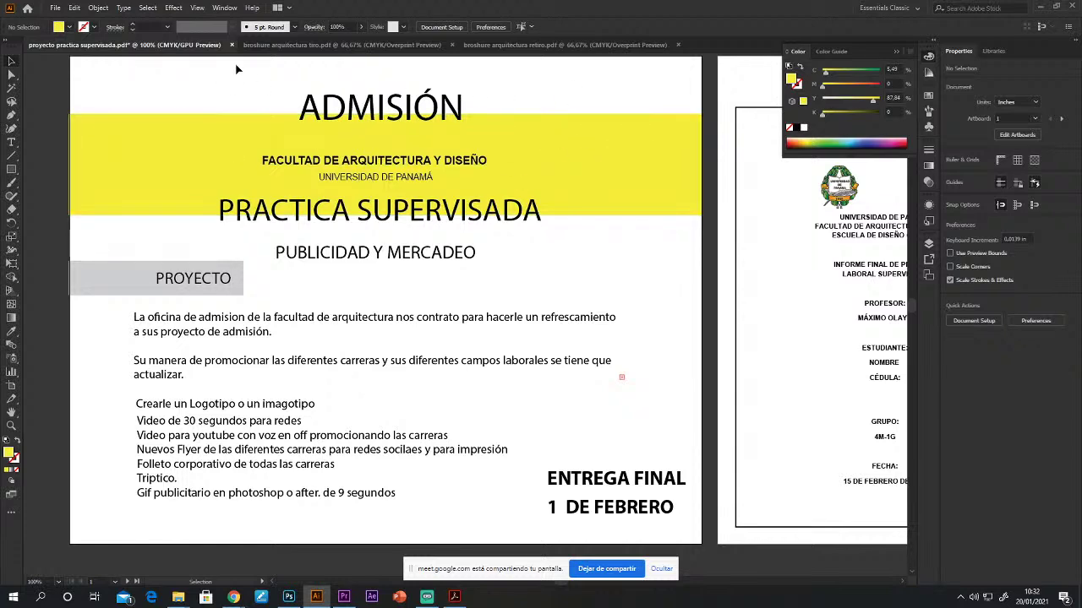
Step: Show the tiro brochure and the retiro brochure's four career panels as existing references, and return to the project brief
click(260, 45)
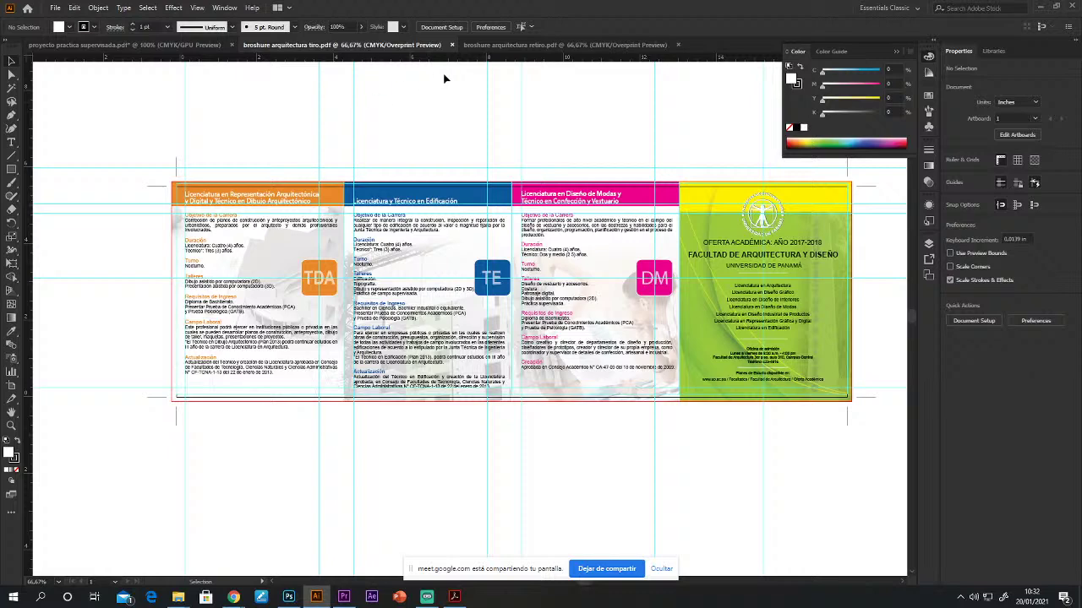
click(565, 45)
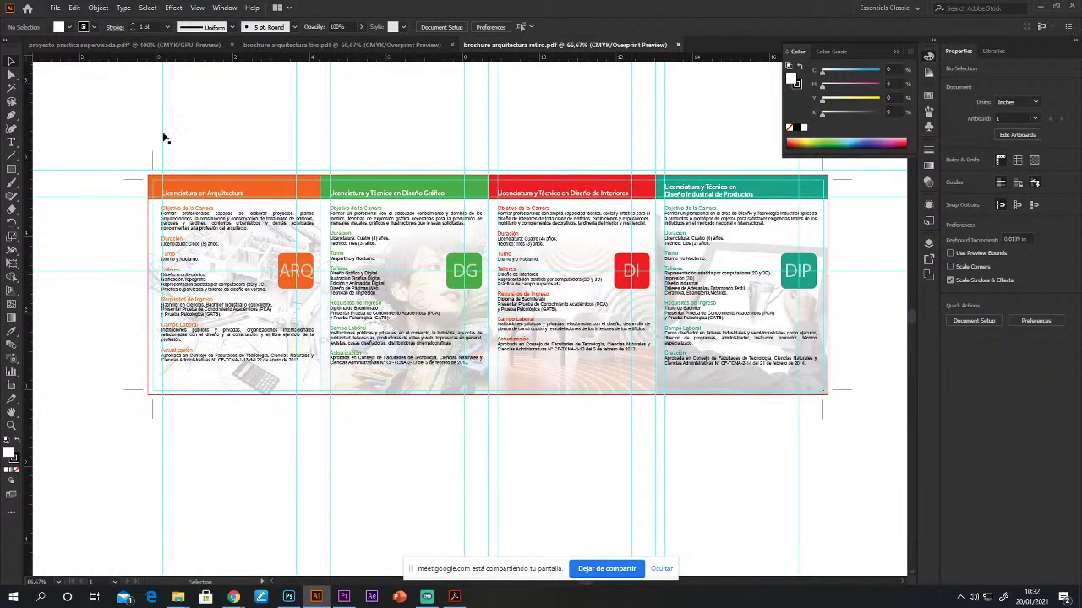
drag(166, 139, 374, 244)
drag(336, 117, 480, 489)
drag(532, 125, 640, 466)
drag(668, 91, 798, 409)
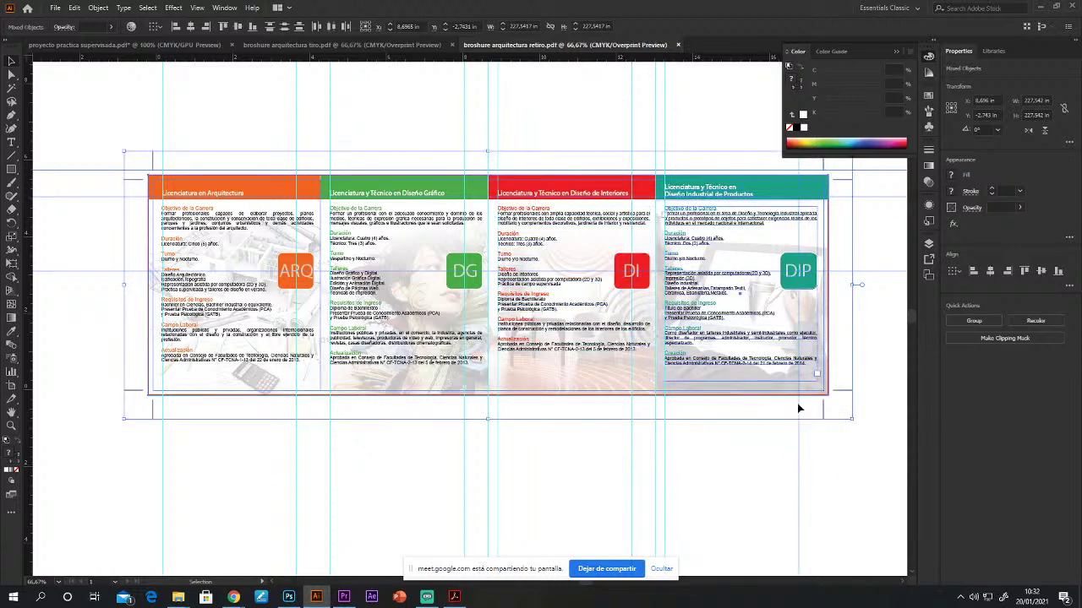
click(396, 74)
click(401, 42)
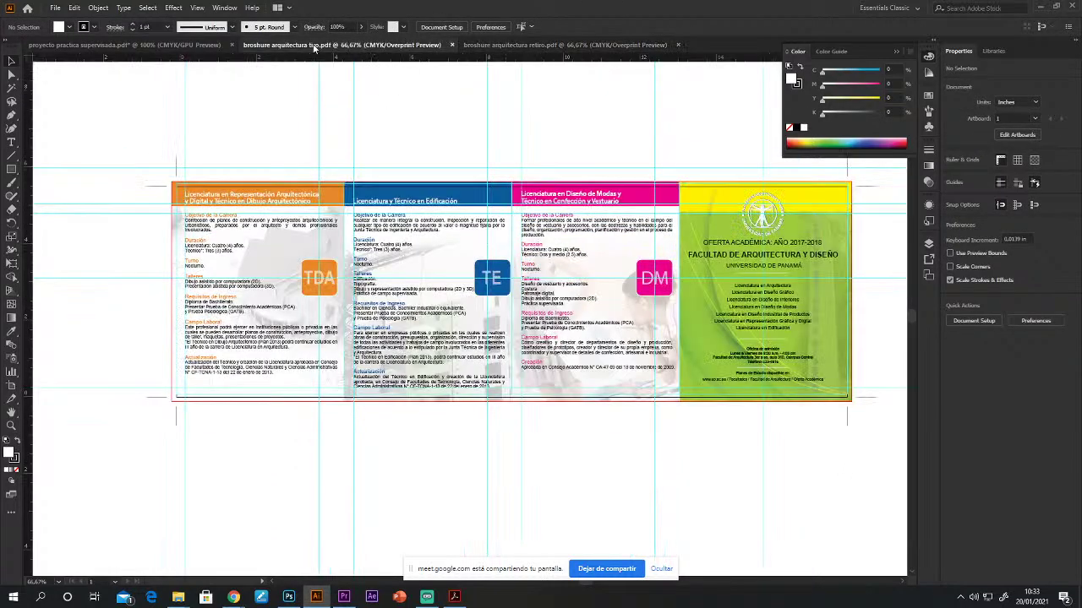
click(157, 44)
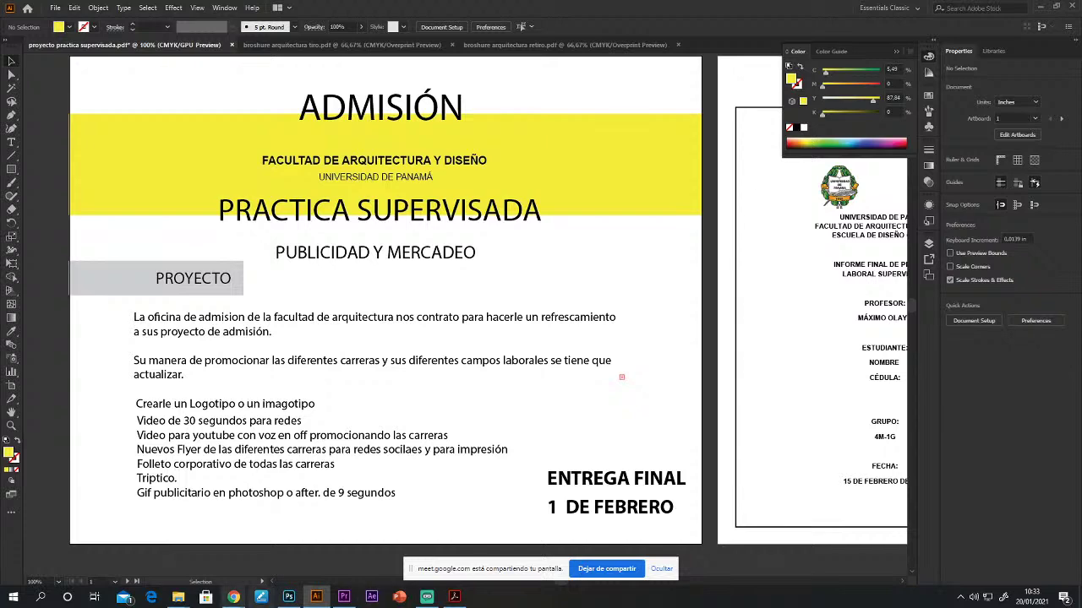
Step: Show the corporate brochure template on Freepik in Chrome, and return to the project brief in Illustrator
mouse_move(232, 598)
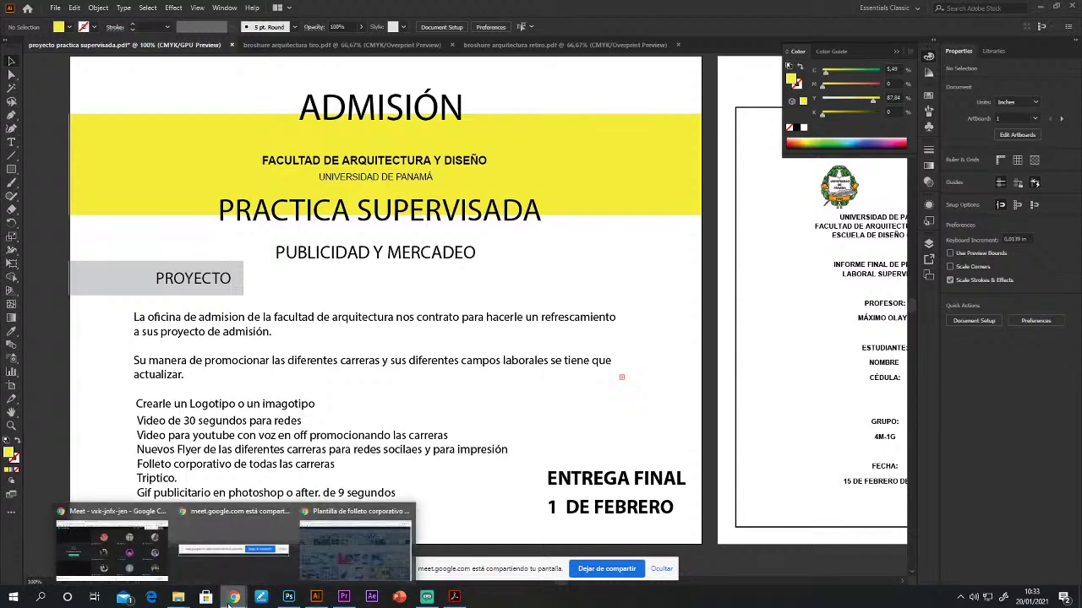
click(369, 517)
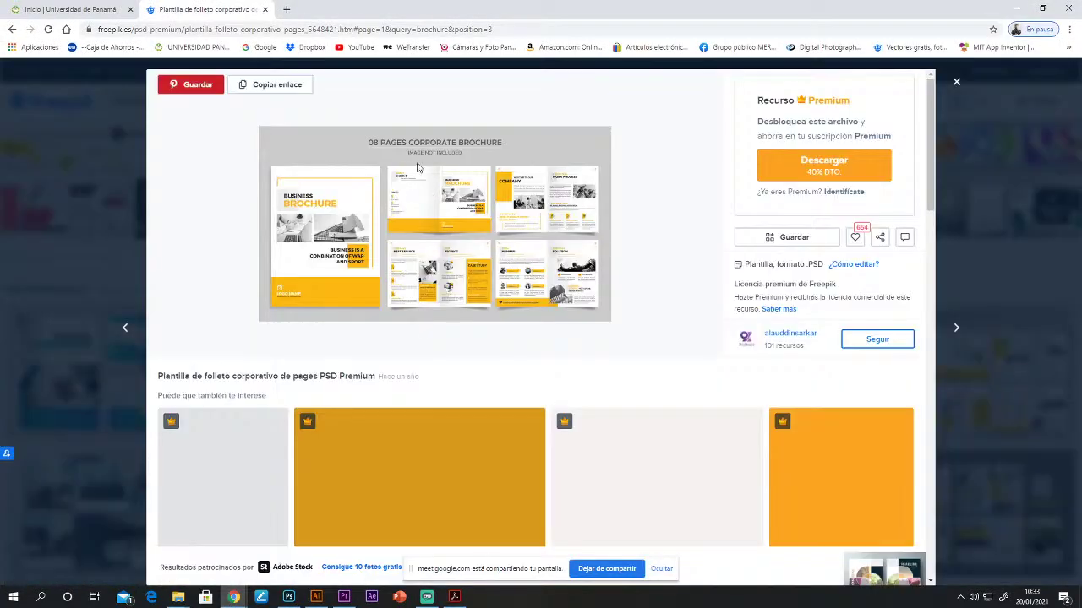
click(316, 596)
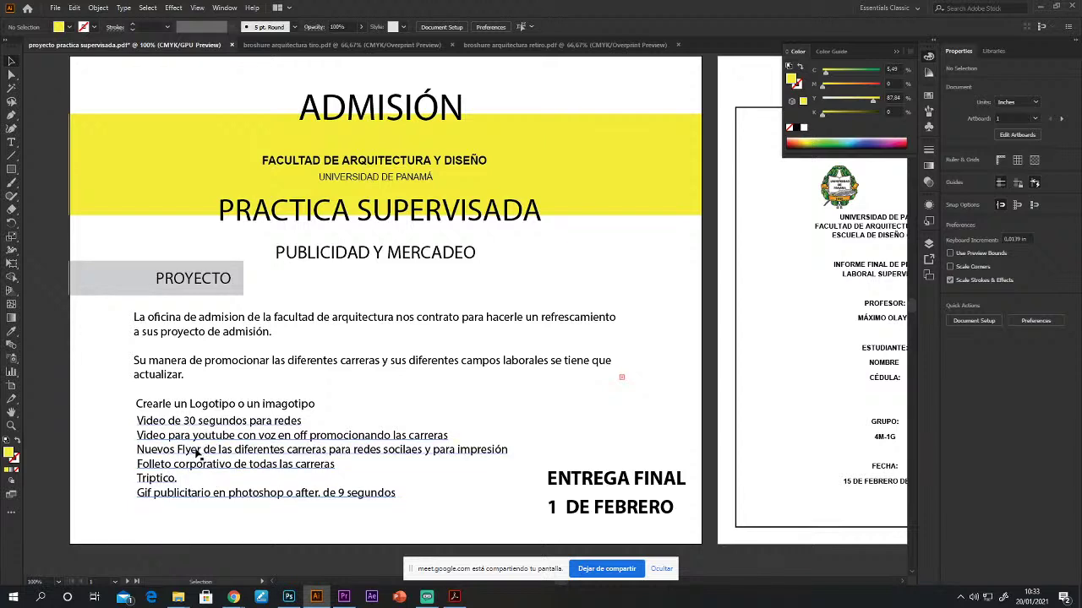
Step: Draw a circular bullet about 0.13 in wide before "Crearle un Logotipo o un imagotipo" and fill it with black
drag(11, 169, 69, 198)
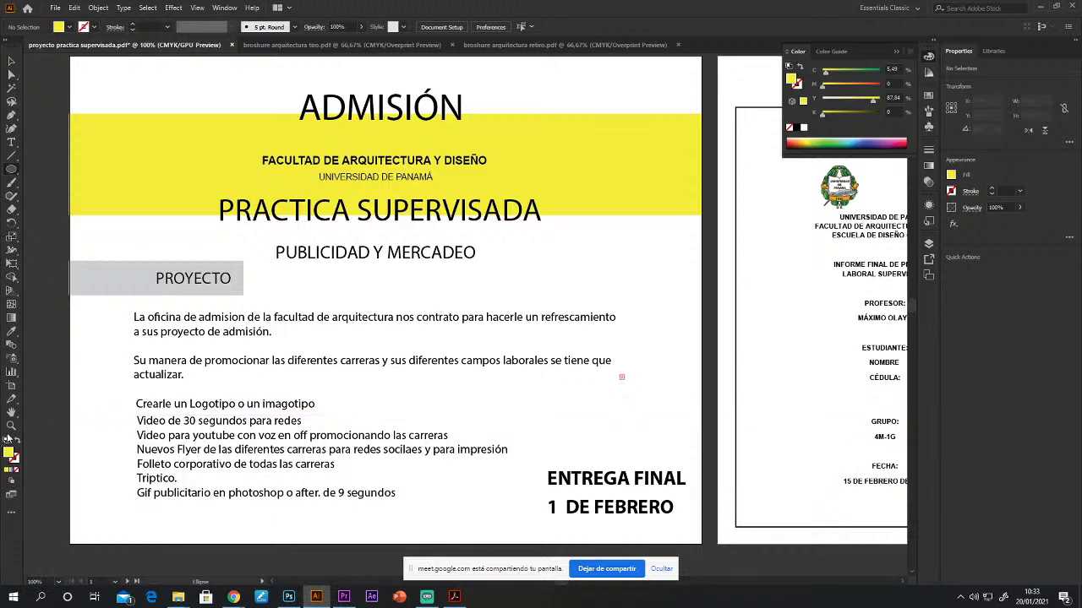
click(183, 428)
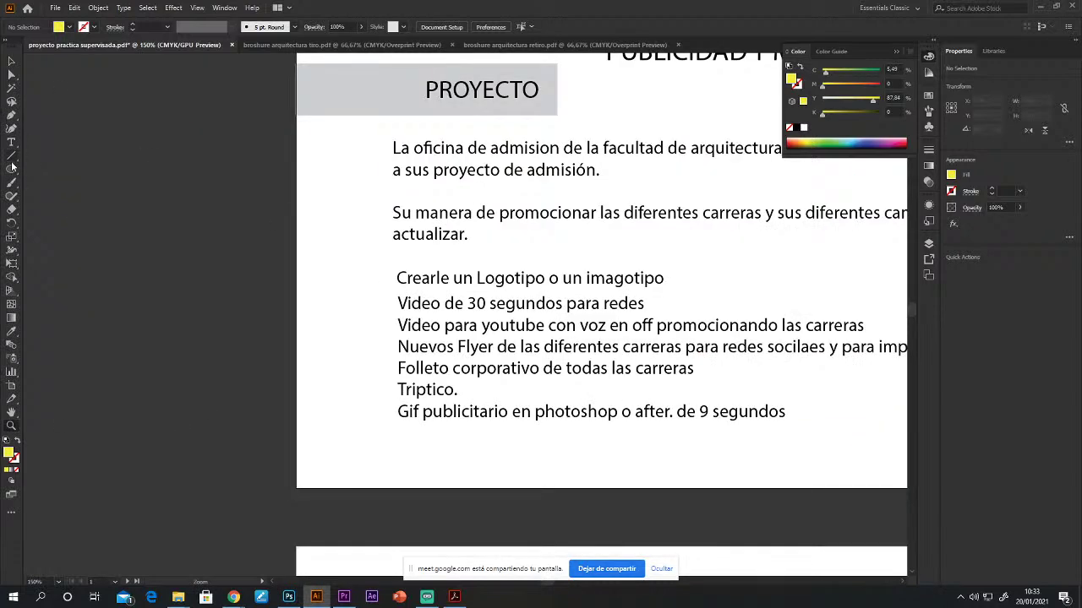
drag(381, 272, 392, 284)
click(12, 61)
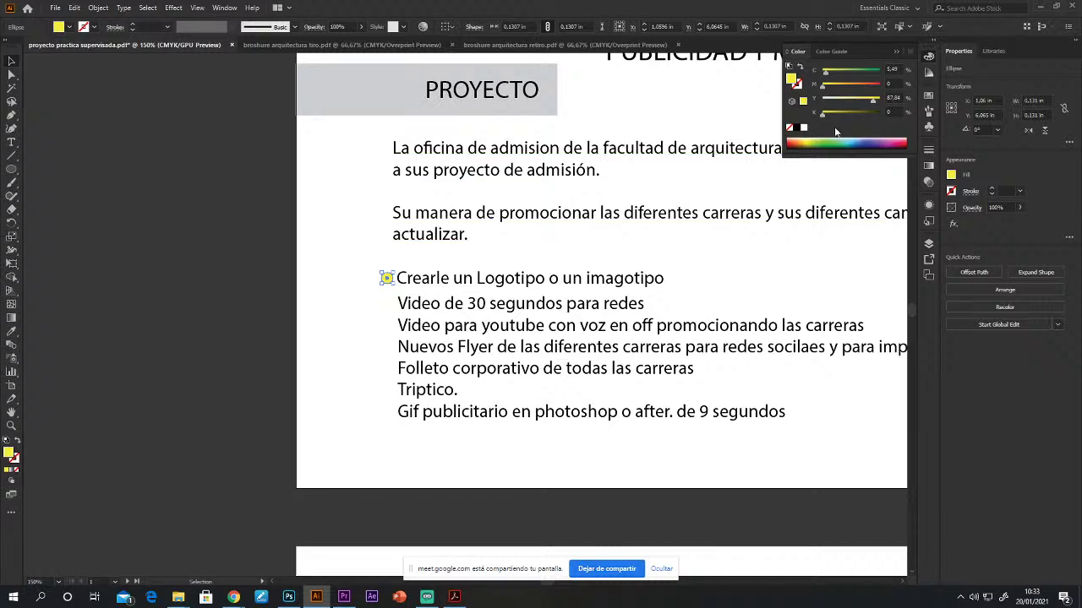
click(796, 128)
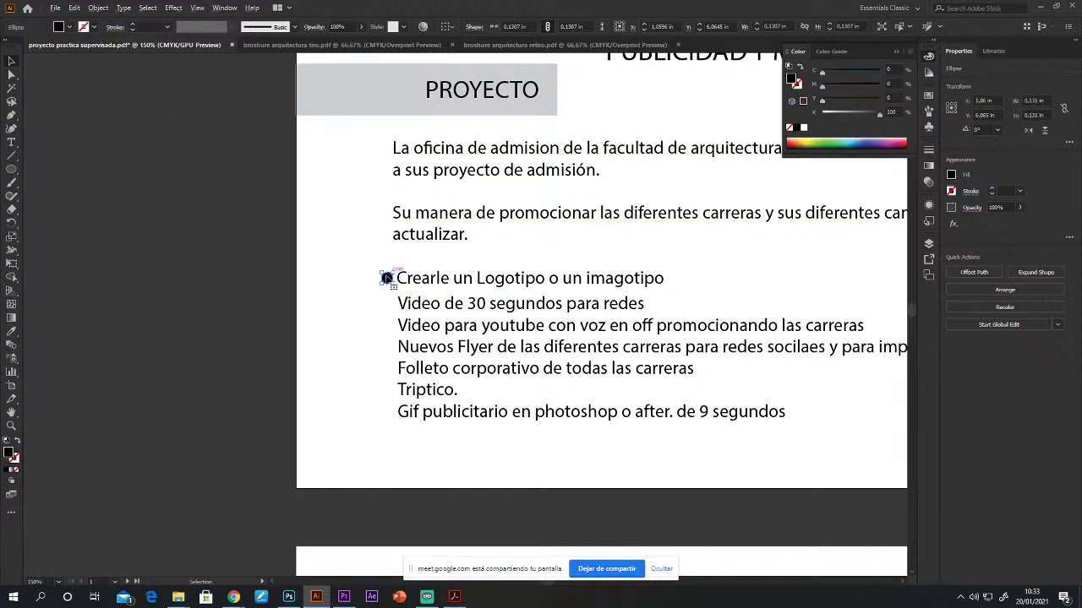
Step: Copy the black bullet down the deliverables list to every remaining line, and delete the surplus one below the last line
drag(386, 278, 387, 303)
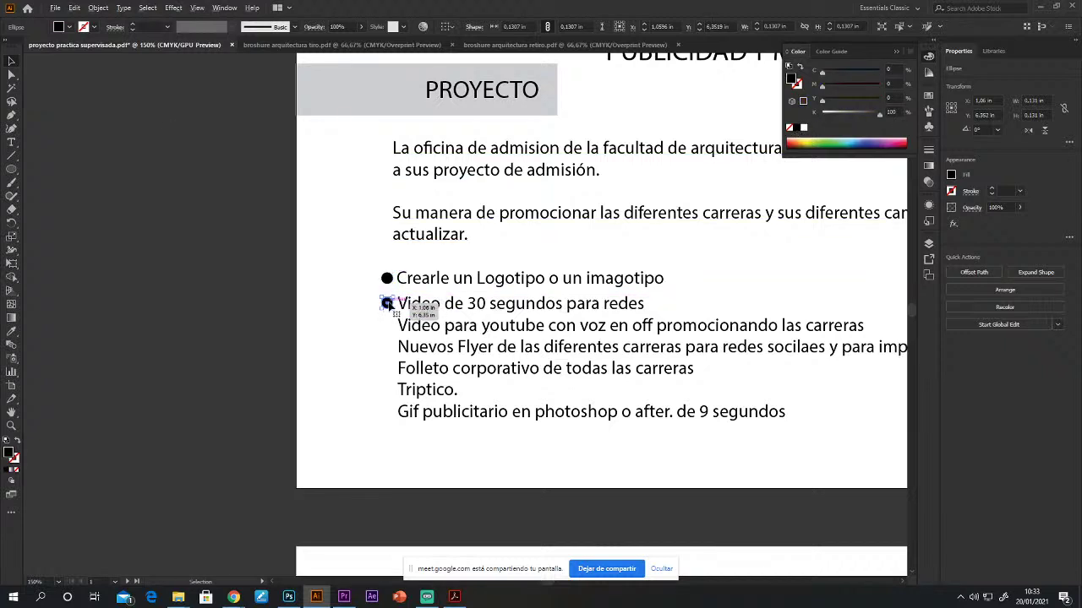
shift+click(386, 278)
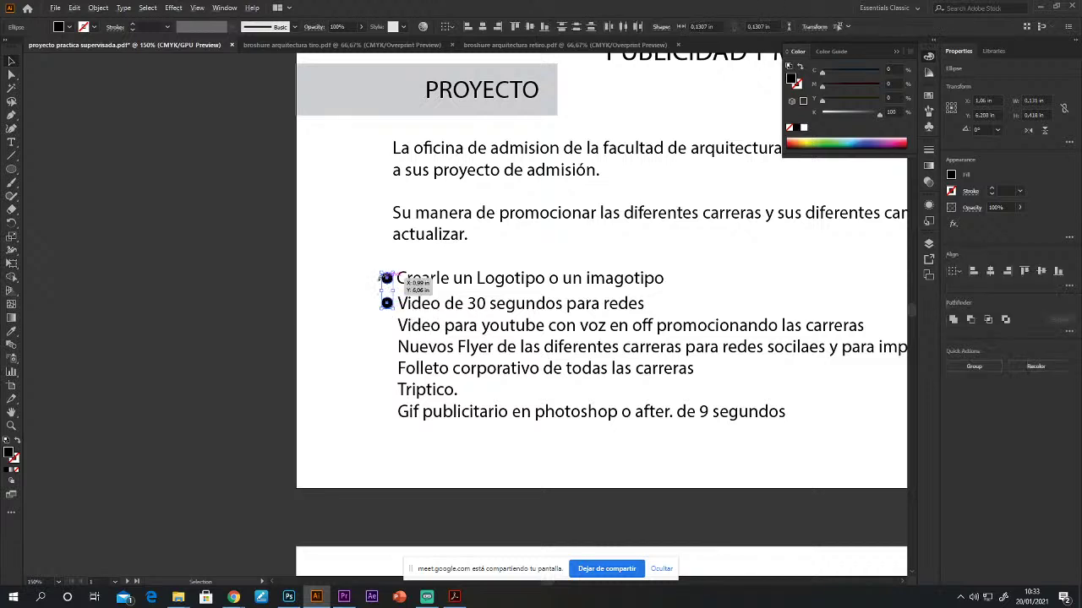
drag(386, 278, 387, 412)
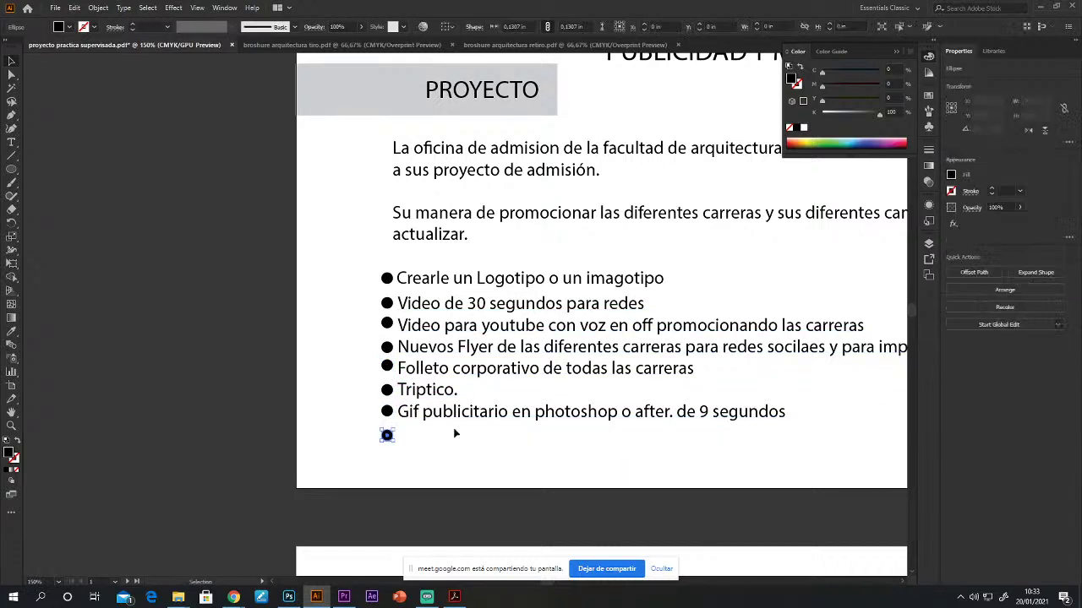
key(Delete)
Step: Correct "admision" to "admisión" in the first line of the project description
click(11, 142)
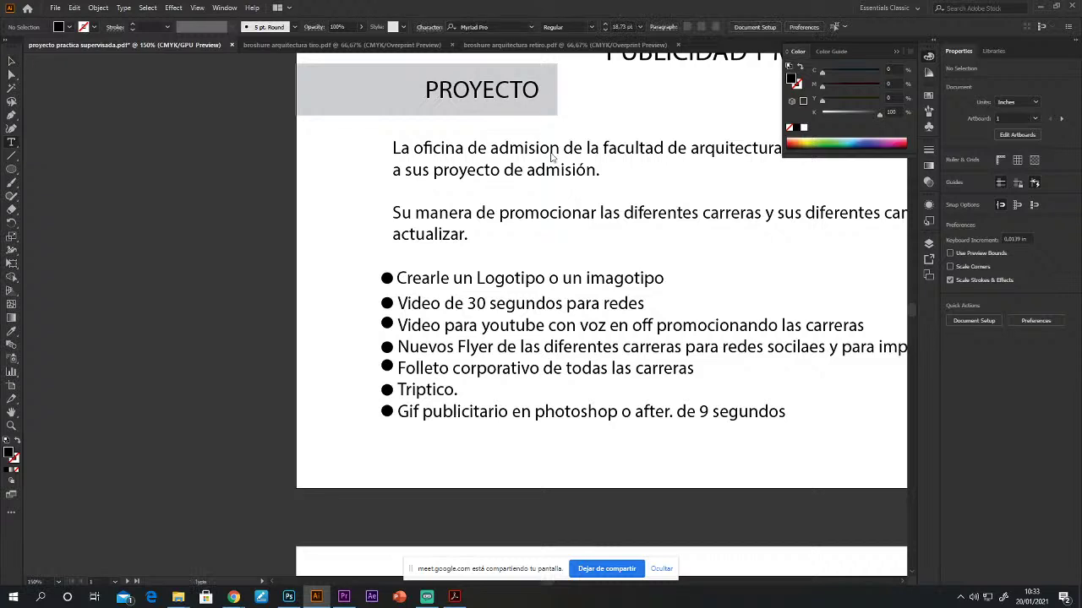
click(541, 148)
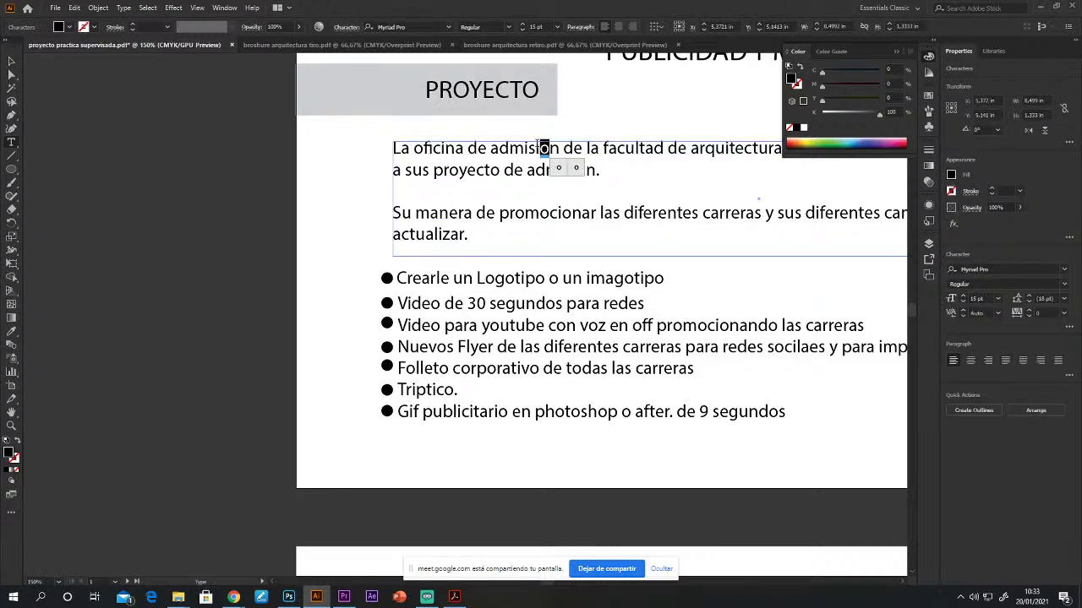
text(ó)
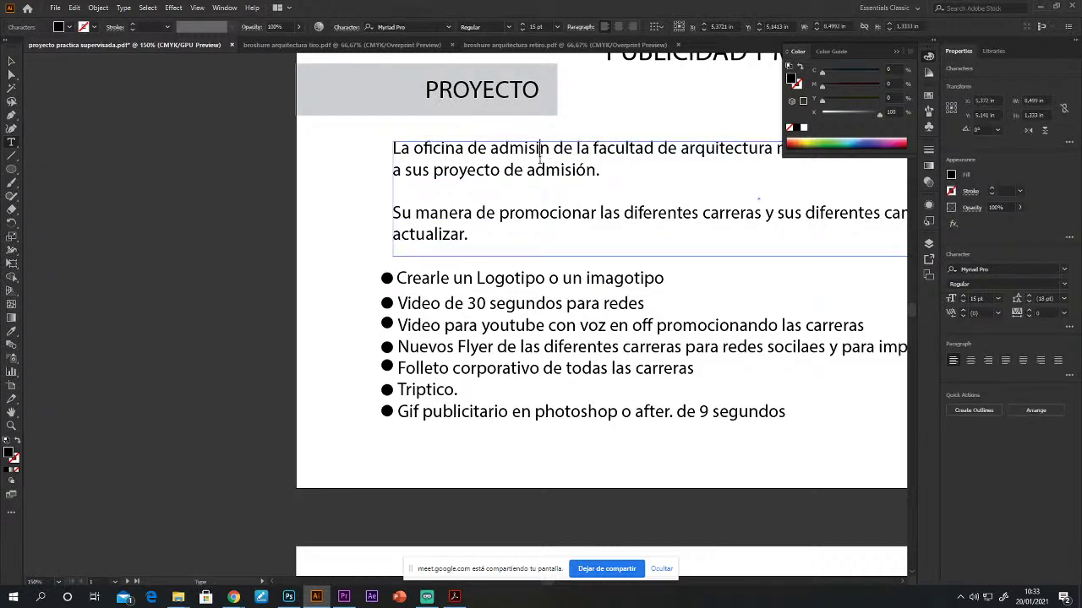
click(11, 61)
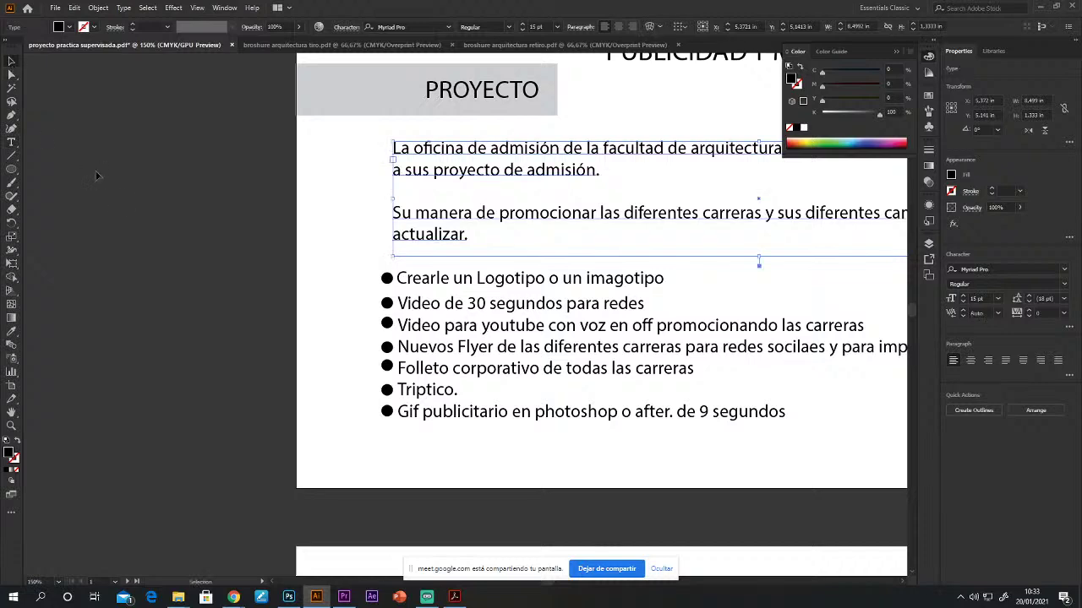
click(732, 481)
drag(732, 481, 566, 493)
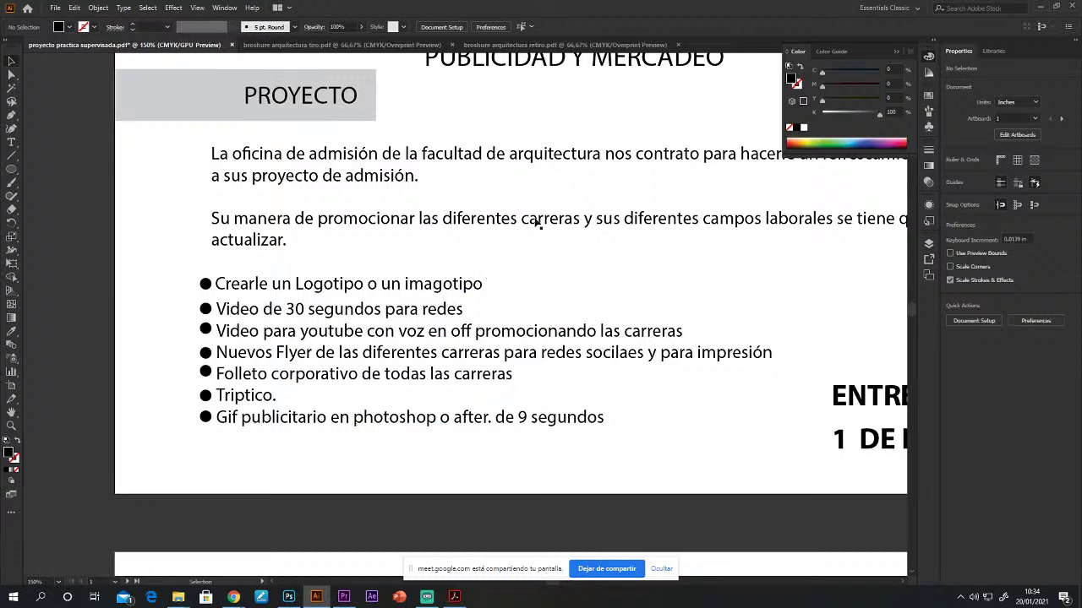
Step: Show the retiro brochure again, and examine the tiro brochure with its green cover panel
click(517, 44)
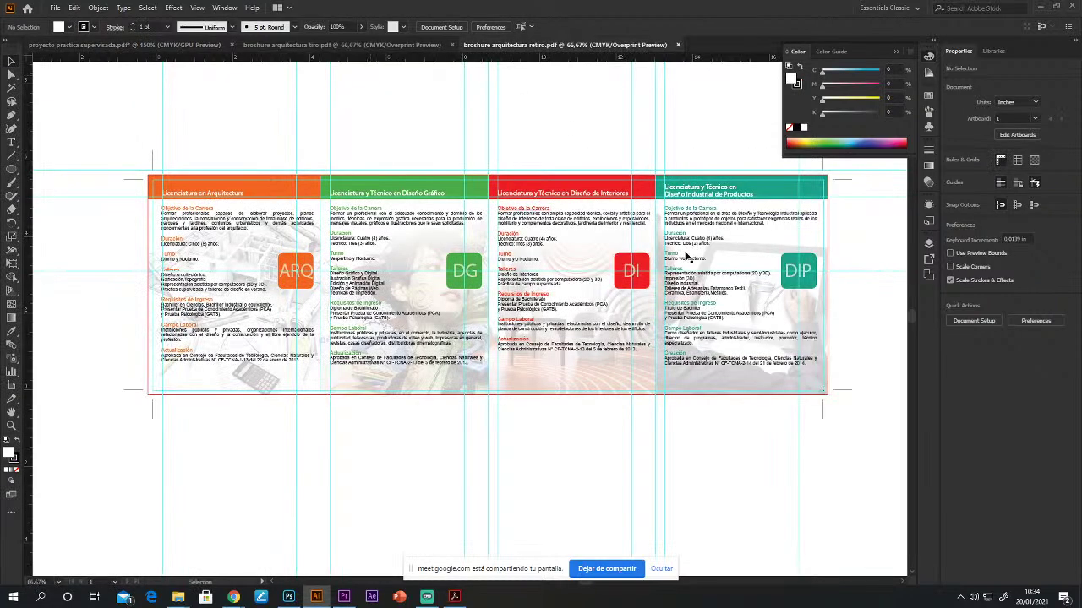
click(355, 44)
drag(832, 308, 753, 324)
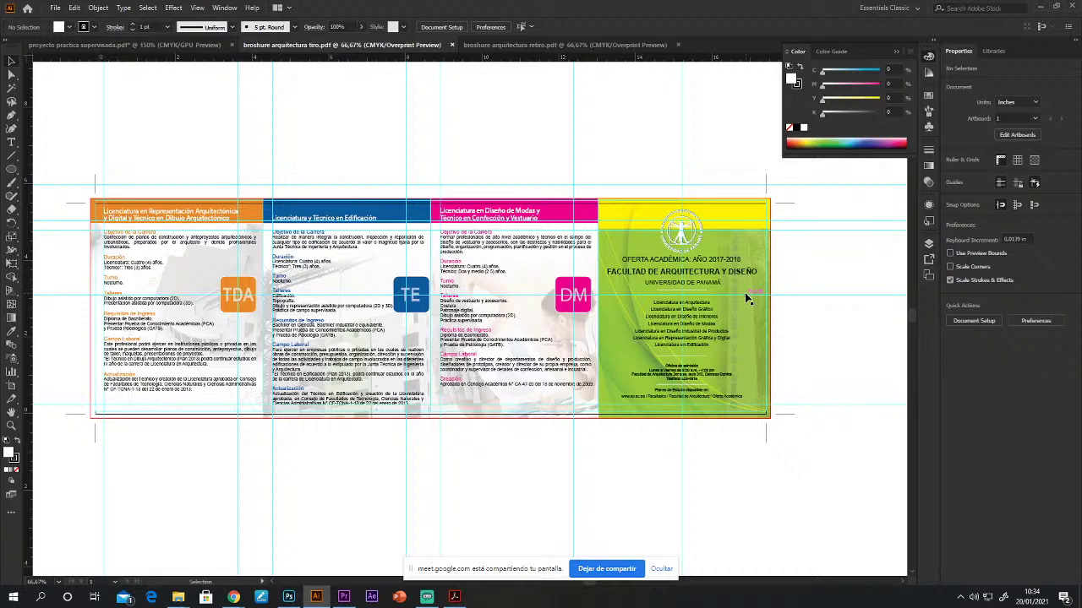
Step: Examine the tiro brochure's green cover panel up close, including the university seal and the list of degrees
scroll(747, 297, up, 1)
scroll(760, 271, right, 3)
scroll(760, 270, down, 2)
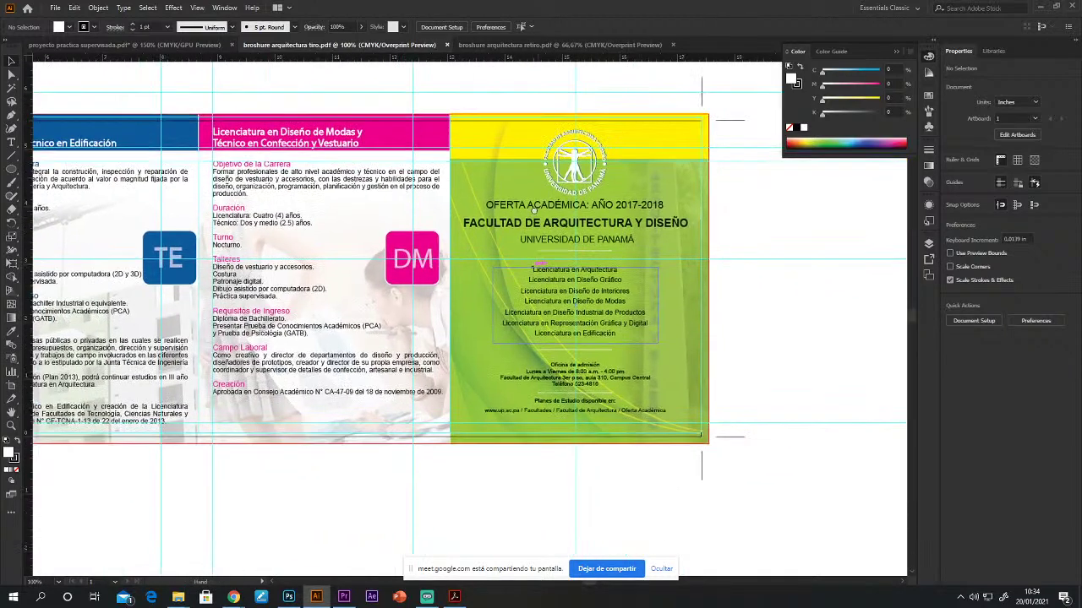
click(579, 154)
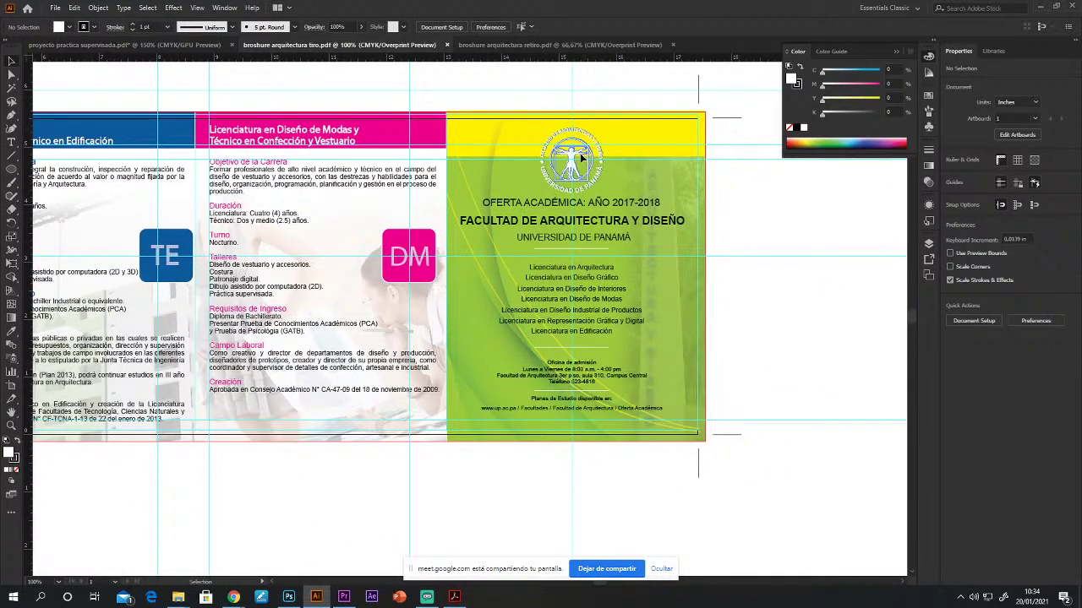
click(600, 96)
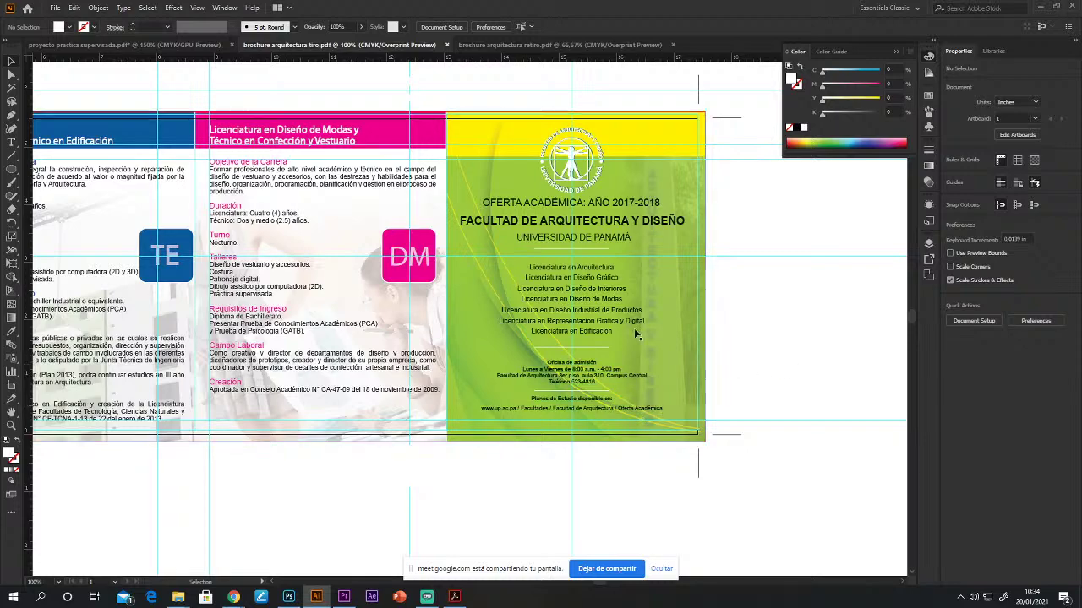
Step: Compare the tiro brochure's cover panel with the TDA, TE and DM career panels beside it
drag(646, 334, 742, 346)
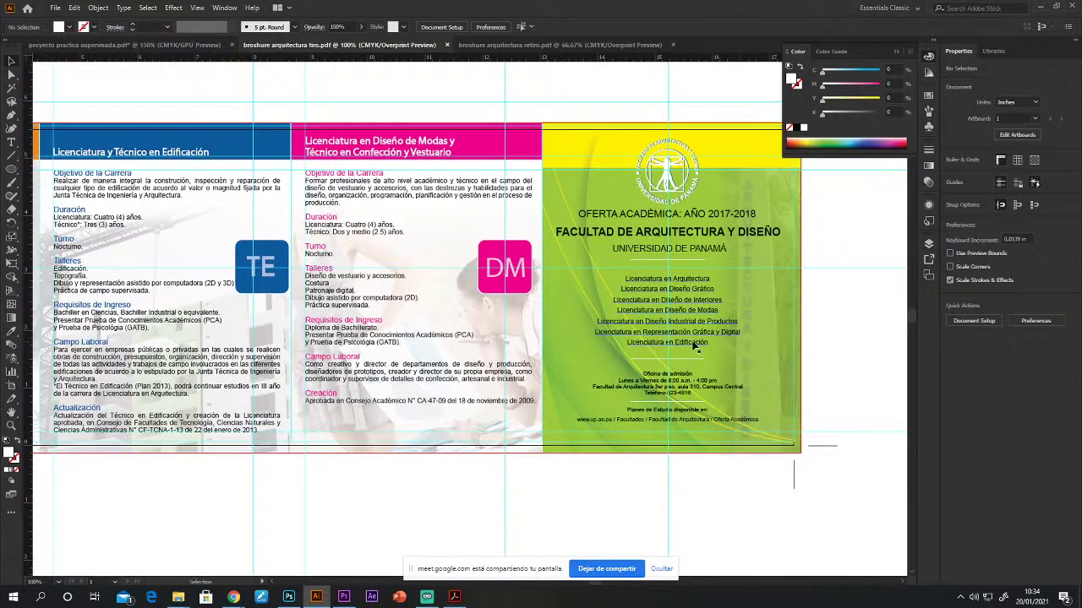
drag(485, 320, 575, 309)
scroll(583, 388, right, 4)
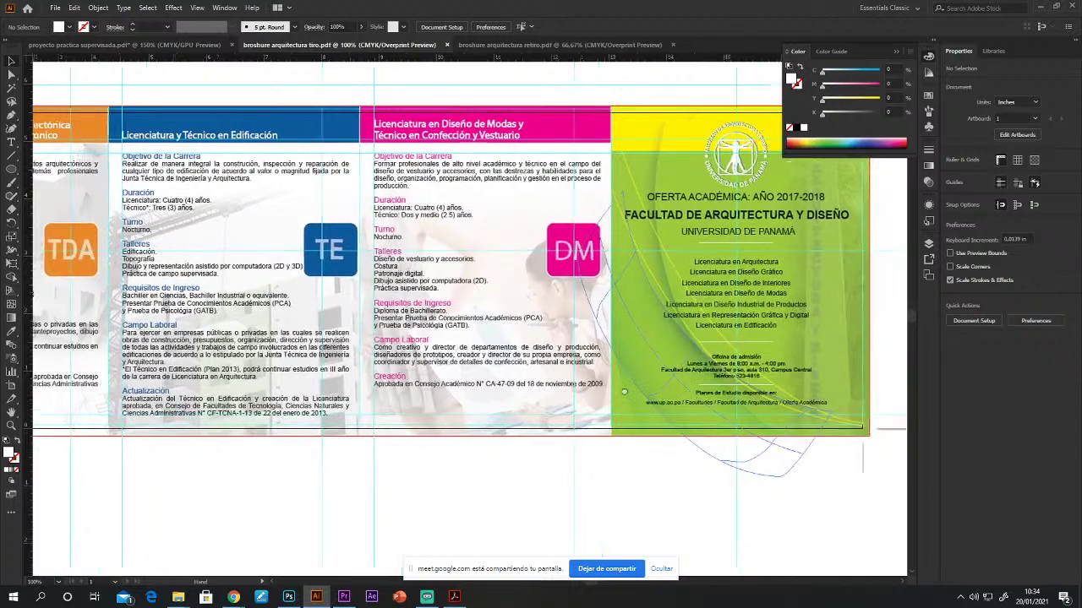
scroll(321, 359, left, 11)
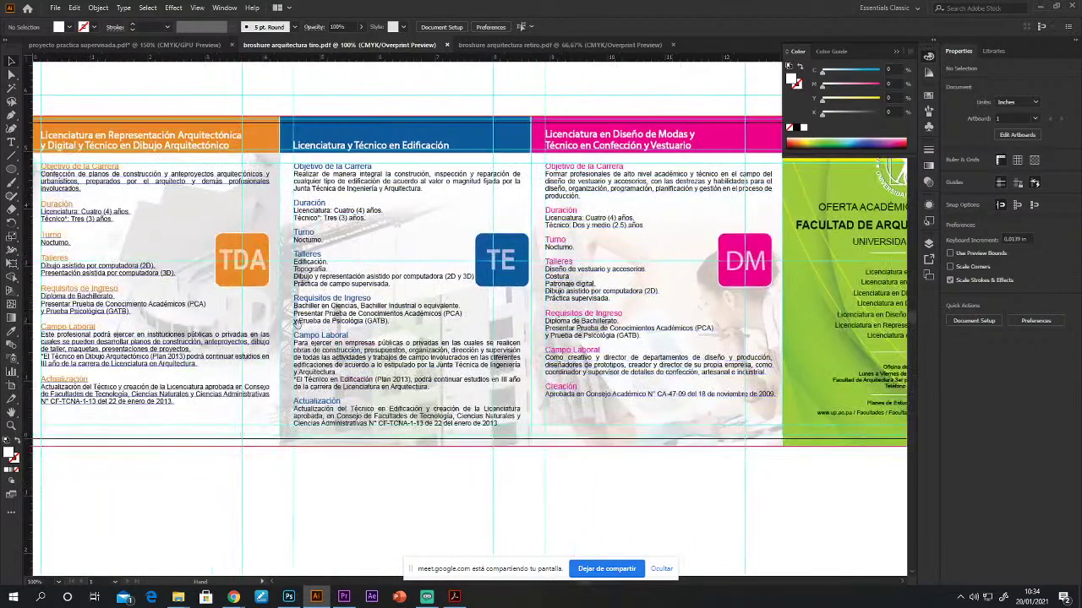
scroll(122, 290, right, 7)
scroll(121, 290, right, 1)
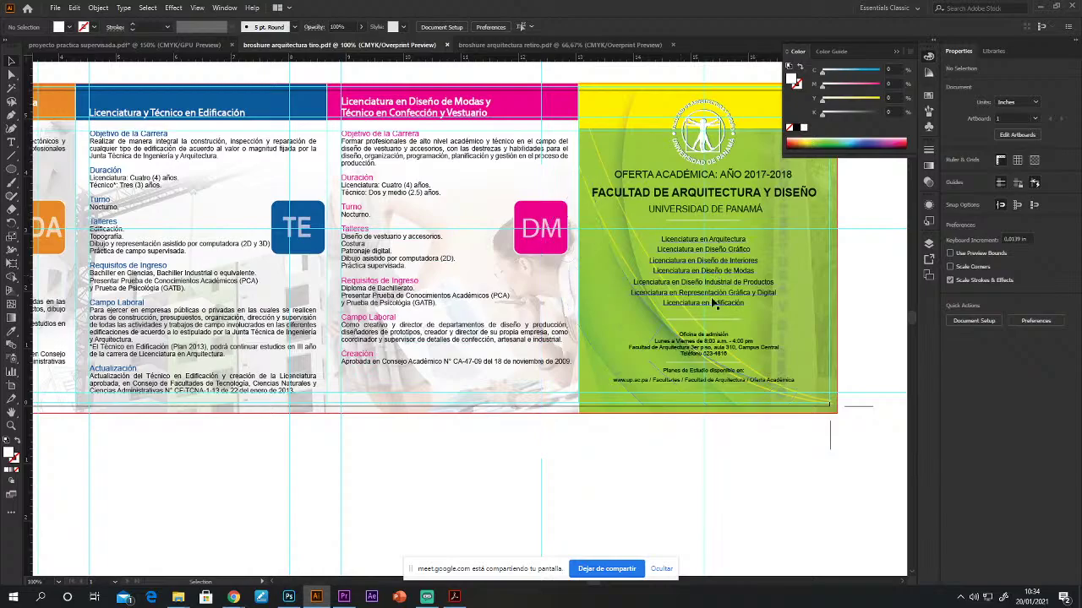
scroll(531, 77, left, 2)
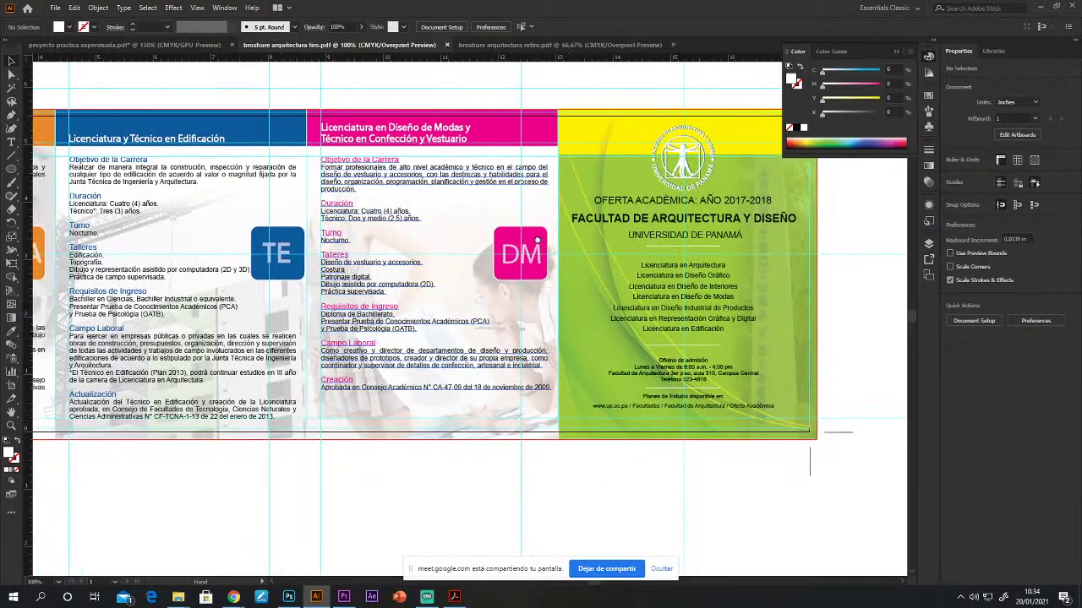
scroll(531, 76, up, 1)
scroll(608, 226, left, 4)
scroll(608, 225, up, 1)
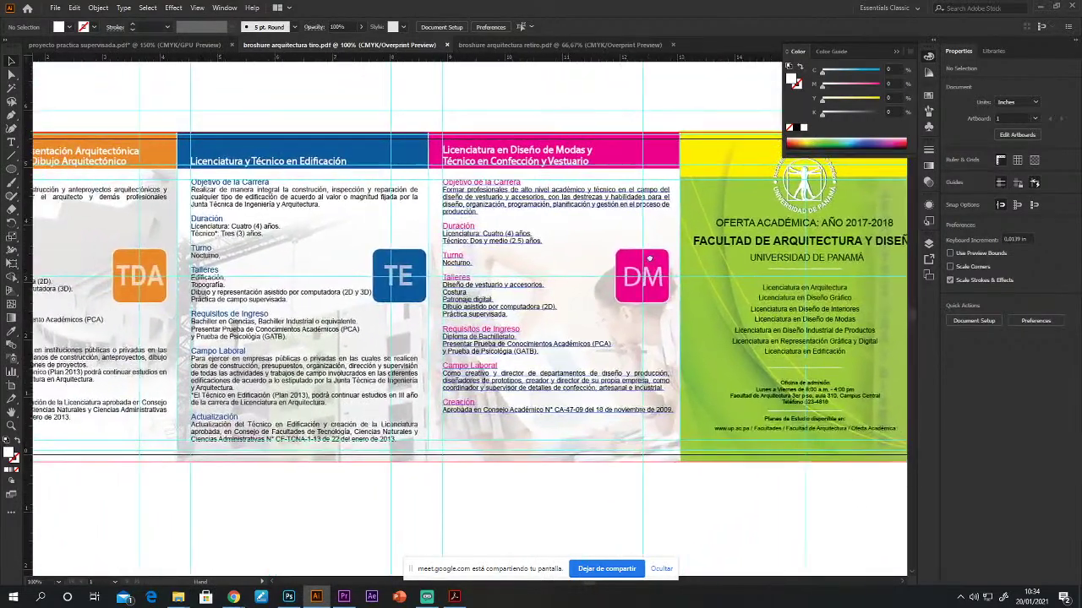
scroll(348, 269, right, 3)
scroll(347, 269, down, 1)
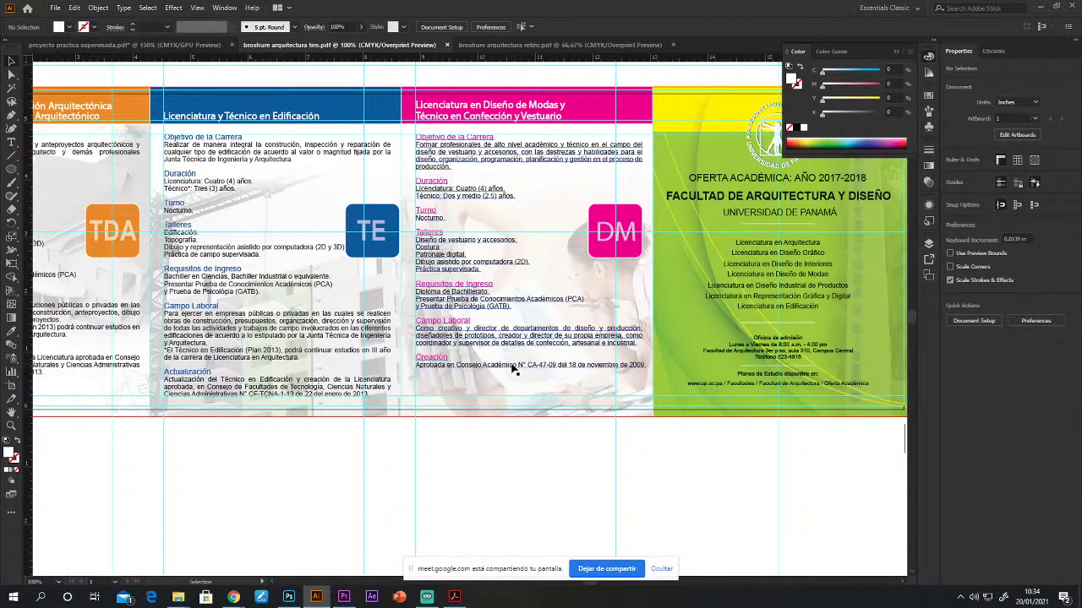
Step: View the whole tiro brochure and select its artwork across all four panels to point out the full layout, leaving nothing selected
key(ctrl+minus)
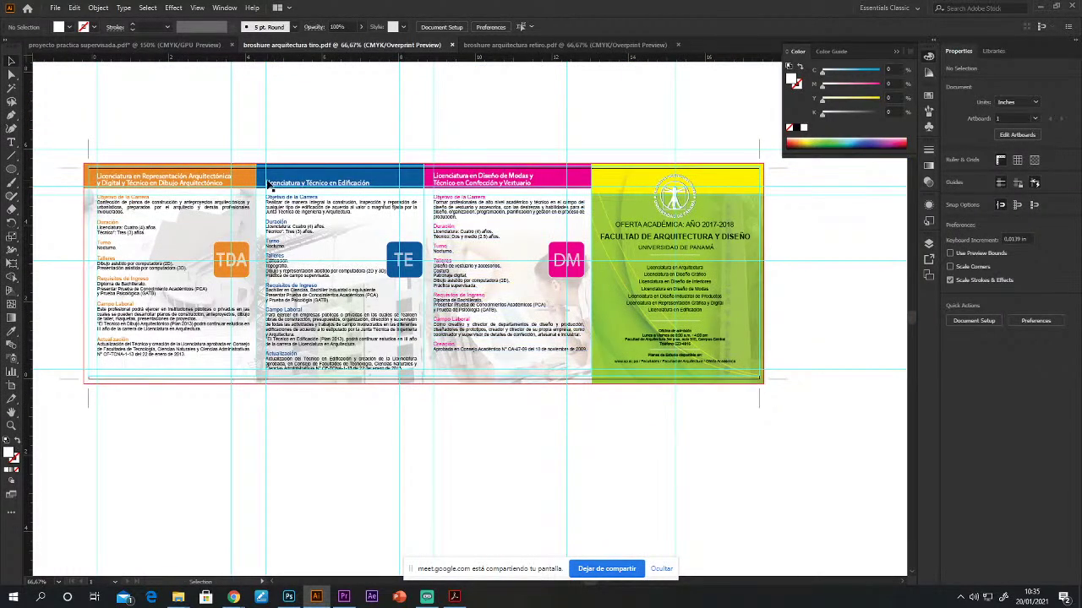
drag(59, 97, 828, 452)
click(670, 509)
drag(65, 117, 794, 461)
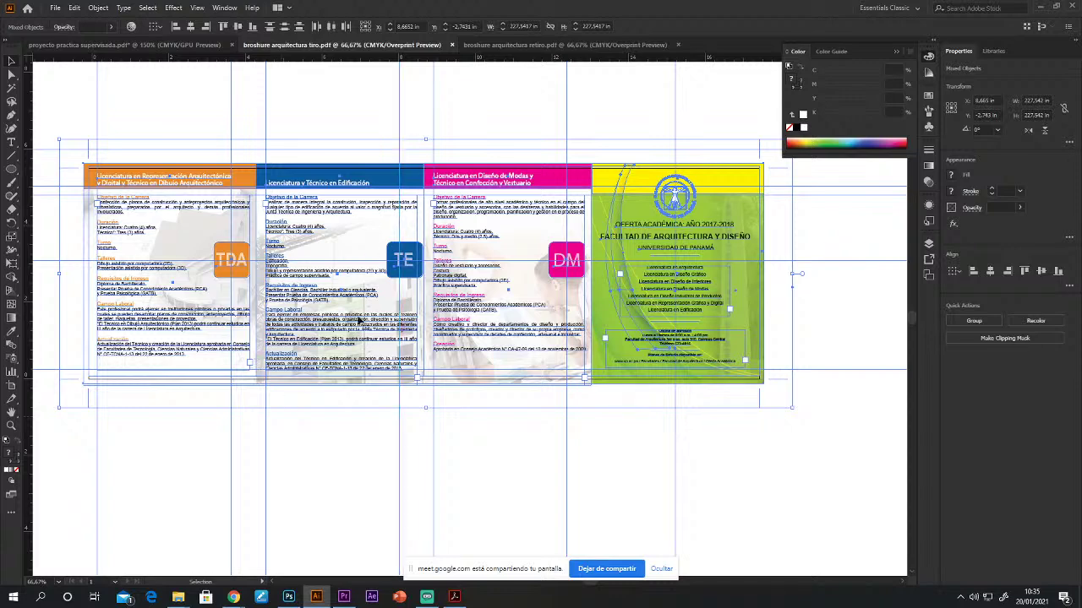
click(644, 436)
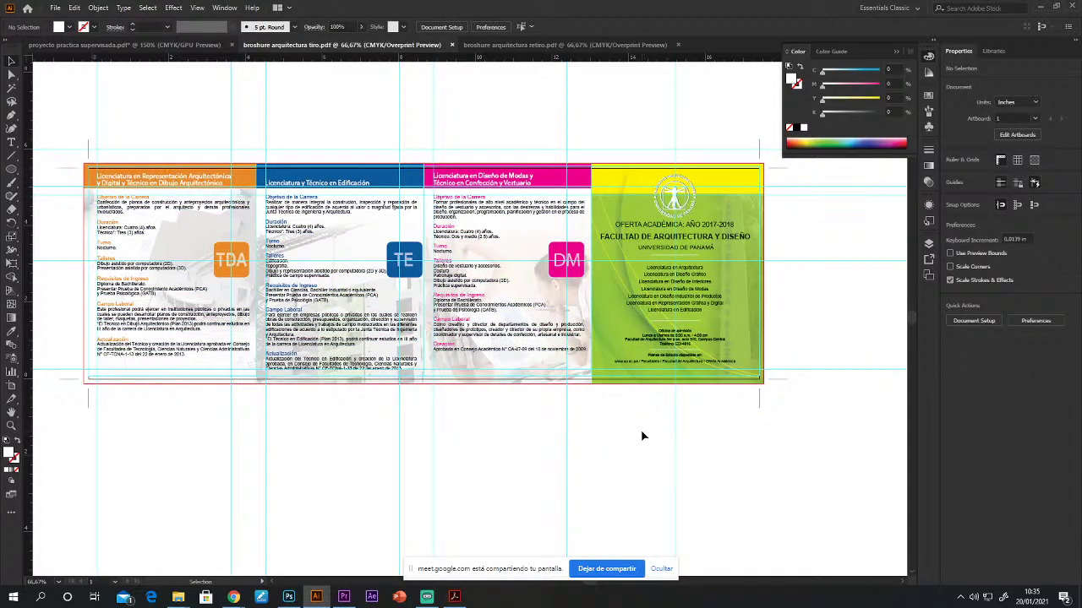
drag(49, 97, 787, 436)
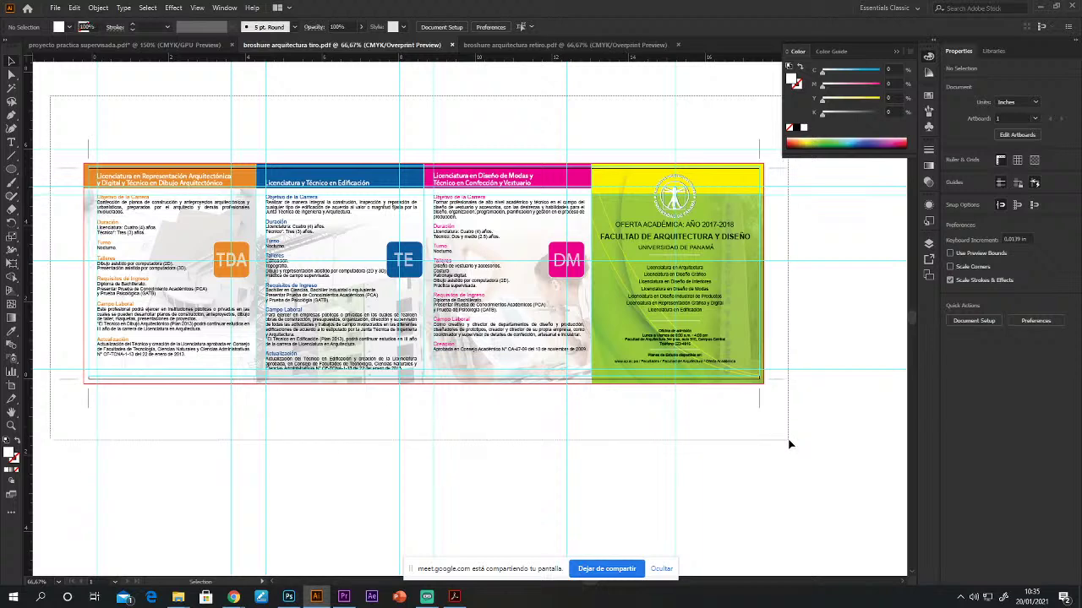
click(787, 433)
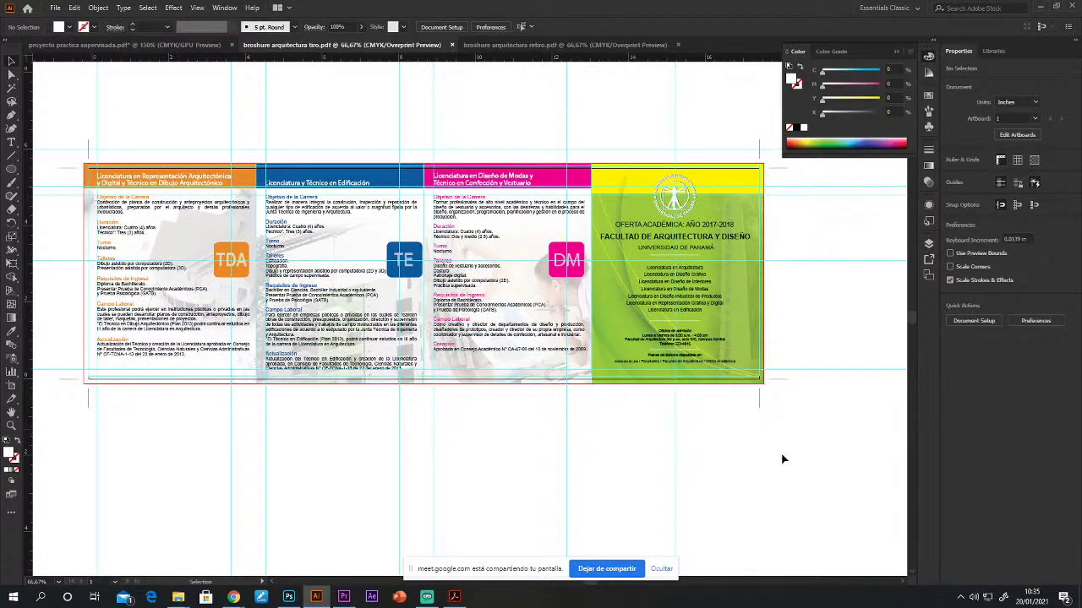
drag(783, 460, 53, 470)
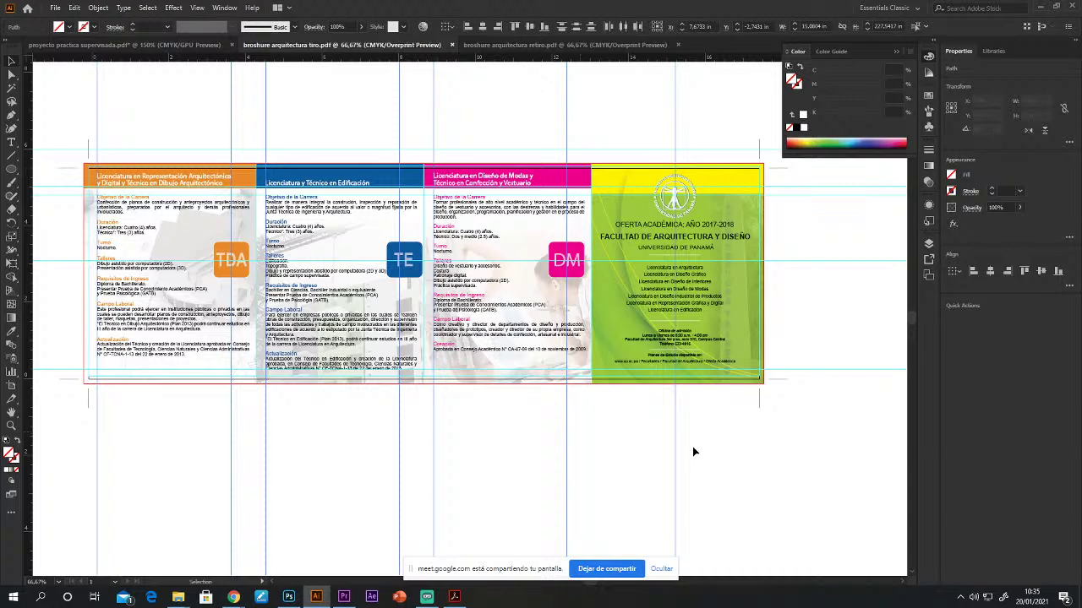
click(822, 479)
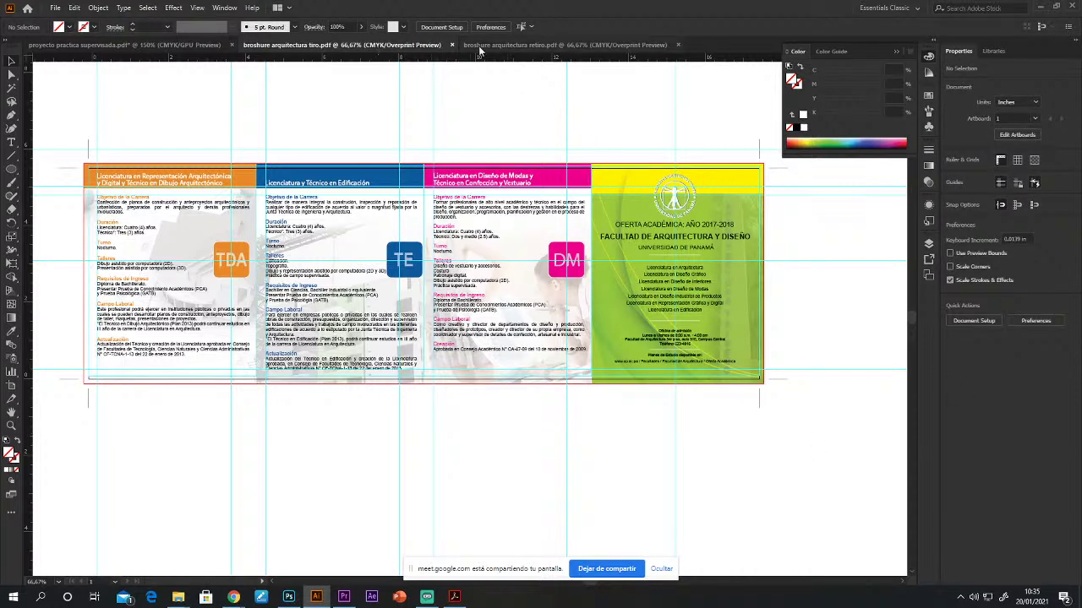
Step: Show the deliverables list in the project brief, and switch to the Chrome window with the Freepik brochure template
click(96, 44)
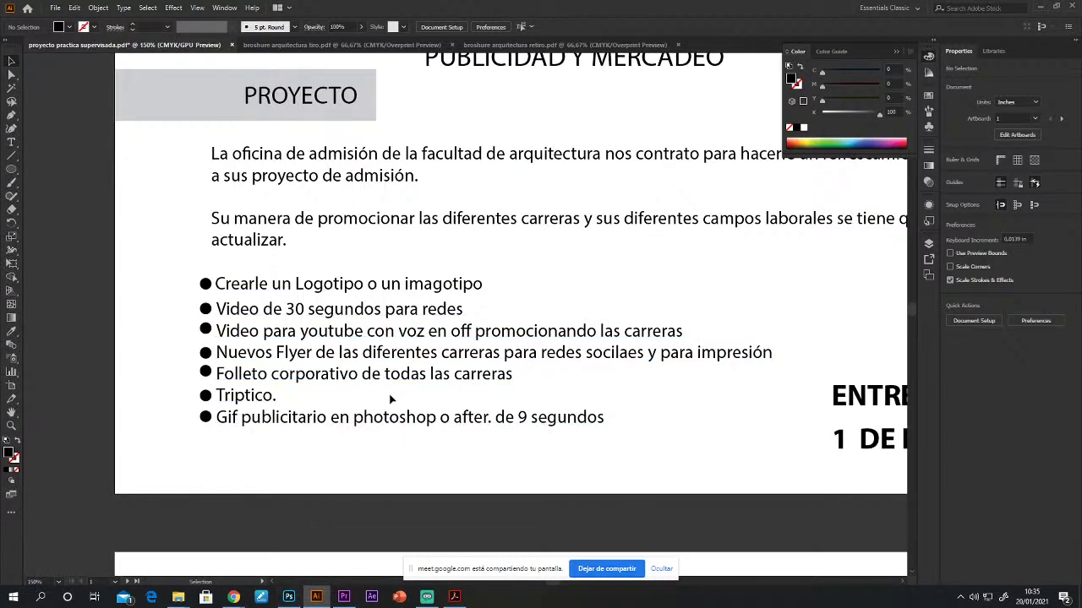
mouse_move(233, 596)
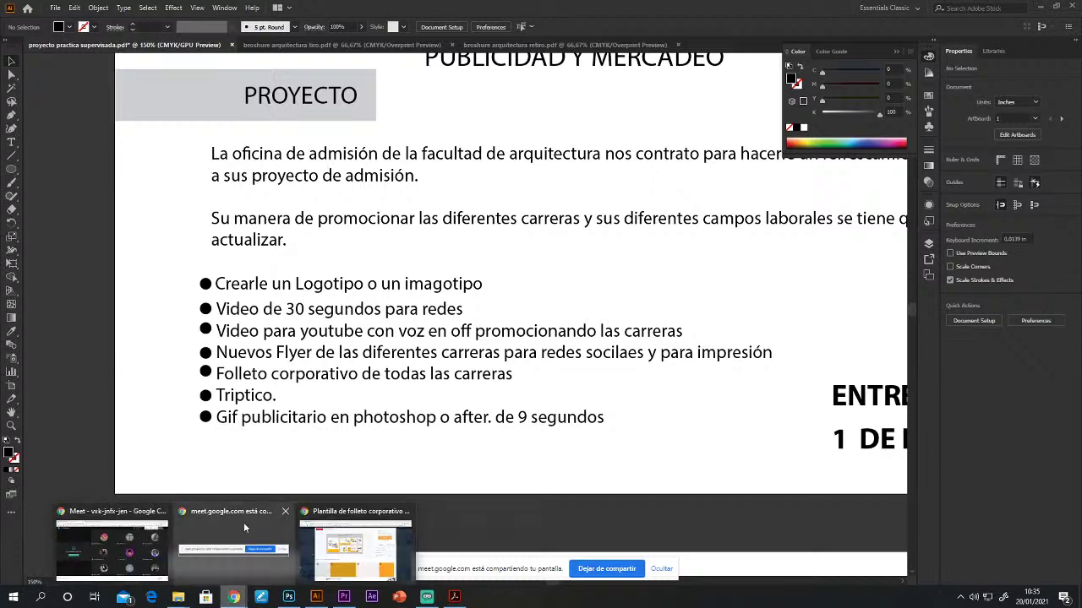
click(355, 544)
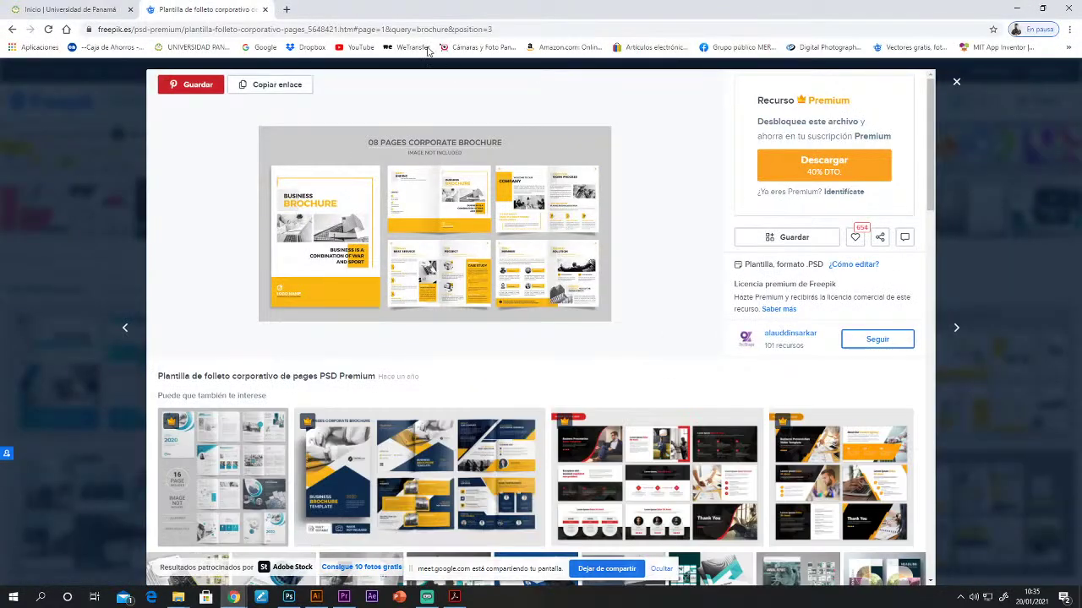
Step: Open the Videezy free video clips site in a new browser tab from the mobile bookmarks
click(287, 10)
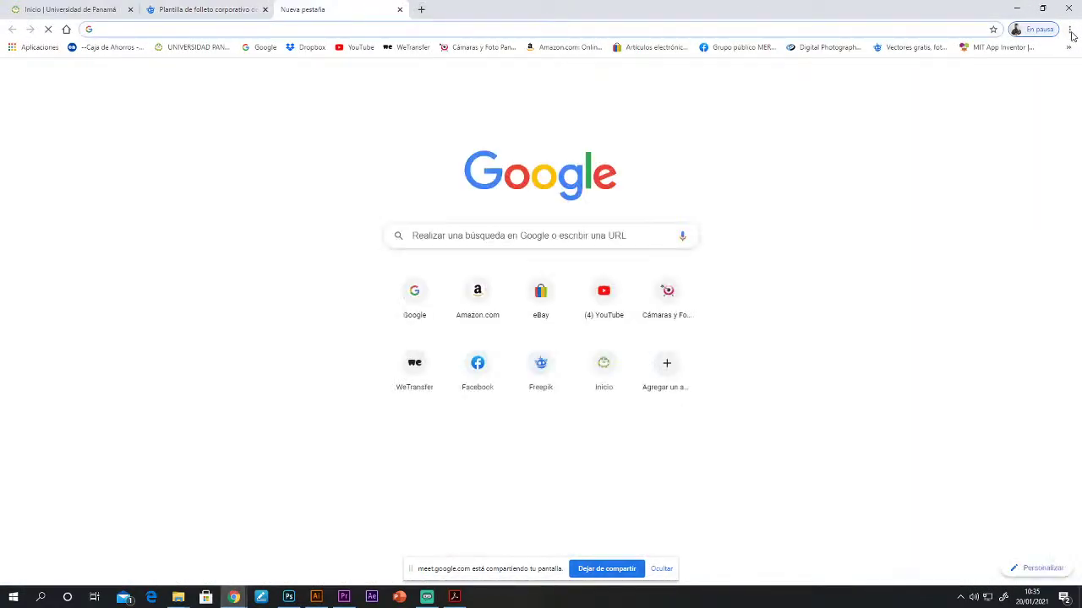
click(1069, 29)
mouse_move(969, 119)
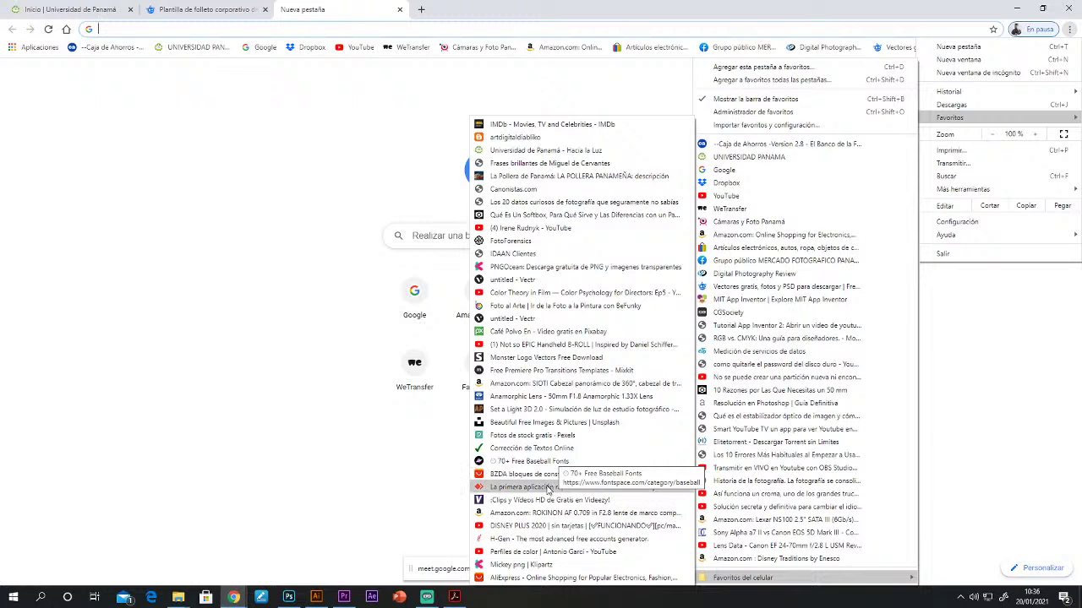
click(650, 571)
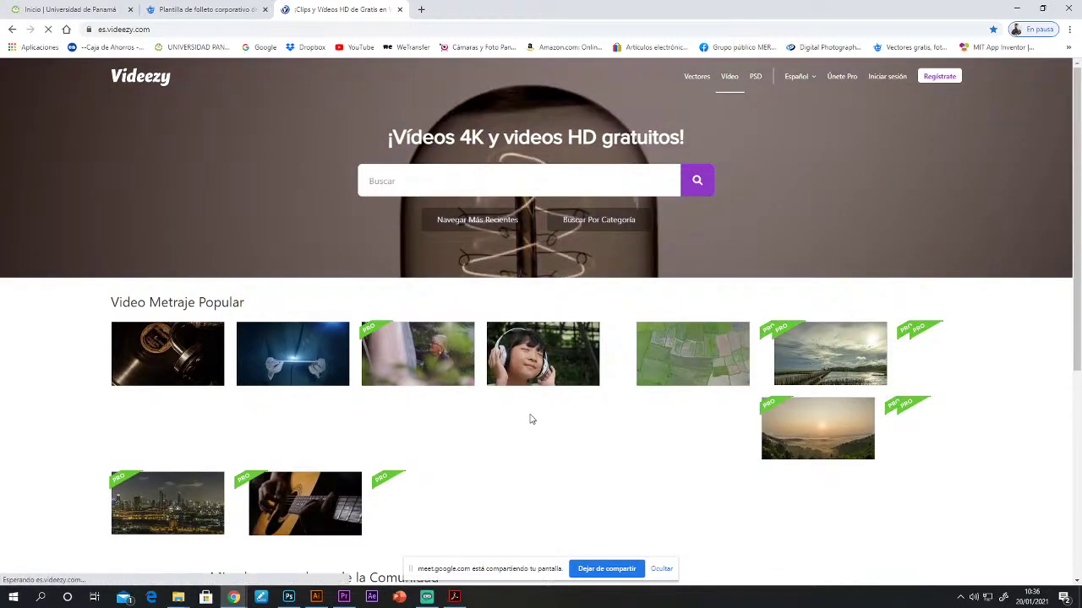
Step: Look through Videezy's home page, from the popular footage to the community members, and return to its search field
scroll(531, 418, down, 3)
scroll(505, 398, down, 2)
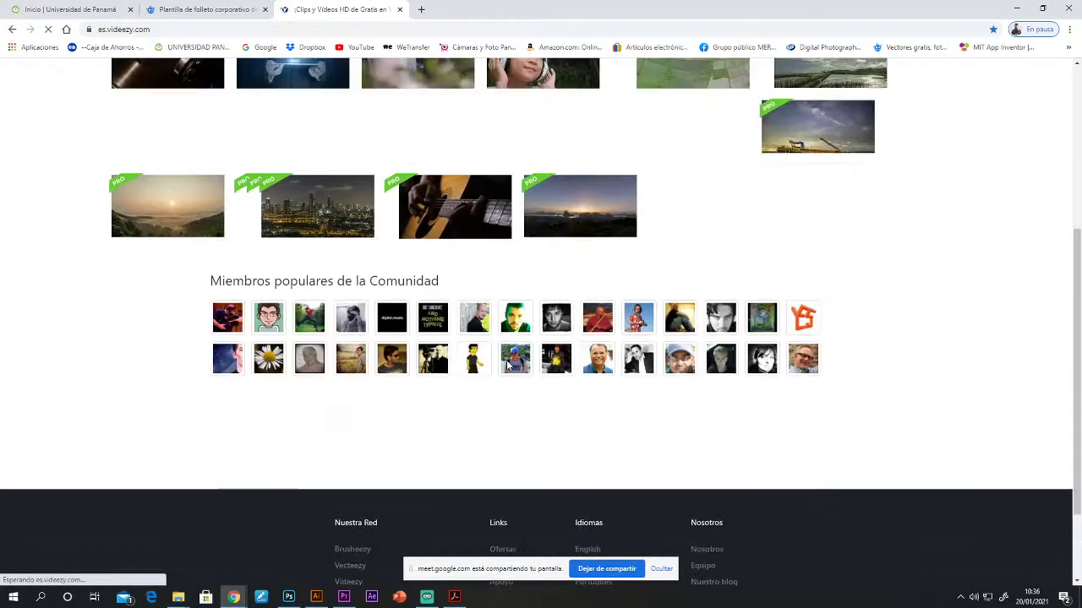
scroll(447, 370, up, 5)
scroll(460, 382, down, 3)
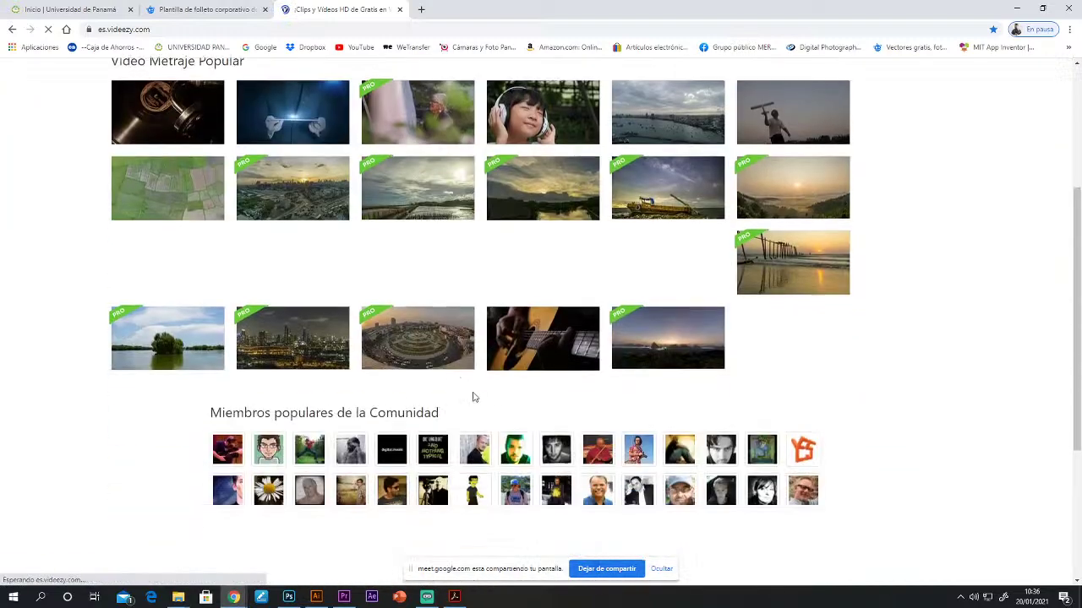
scroll(457, 355, up, 3)
click(466, 184)
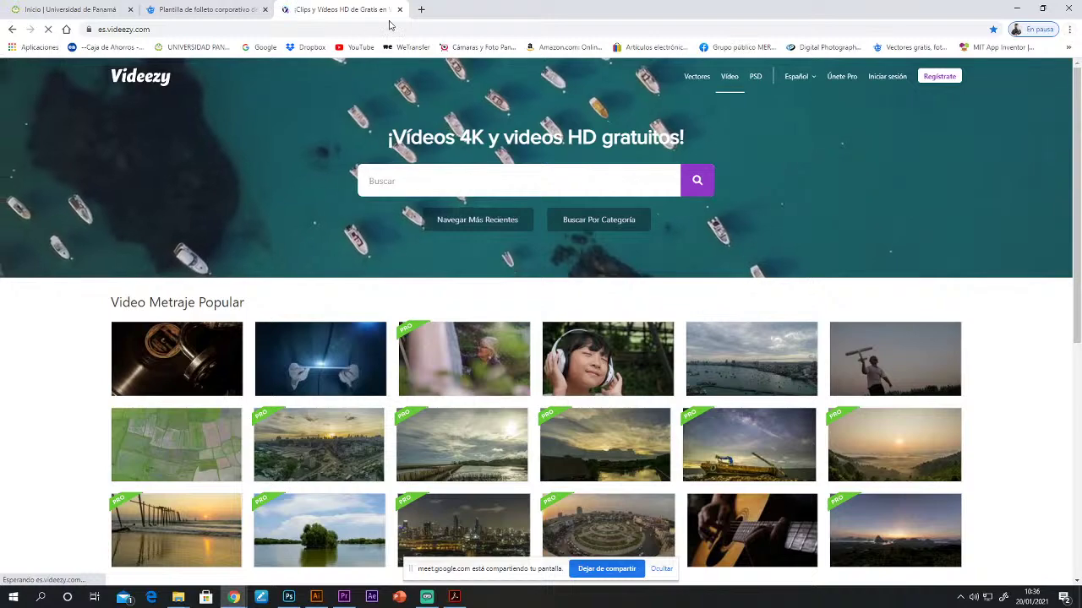
Step: Reopen the Videezy site from the mobile bookmarks
click(1069, 29)
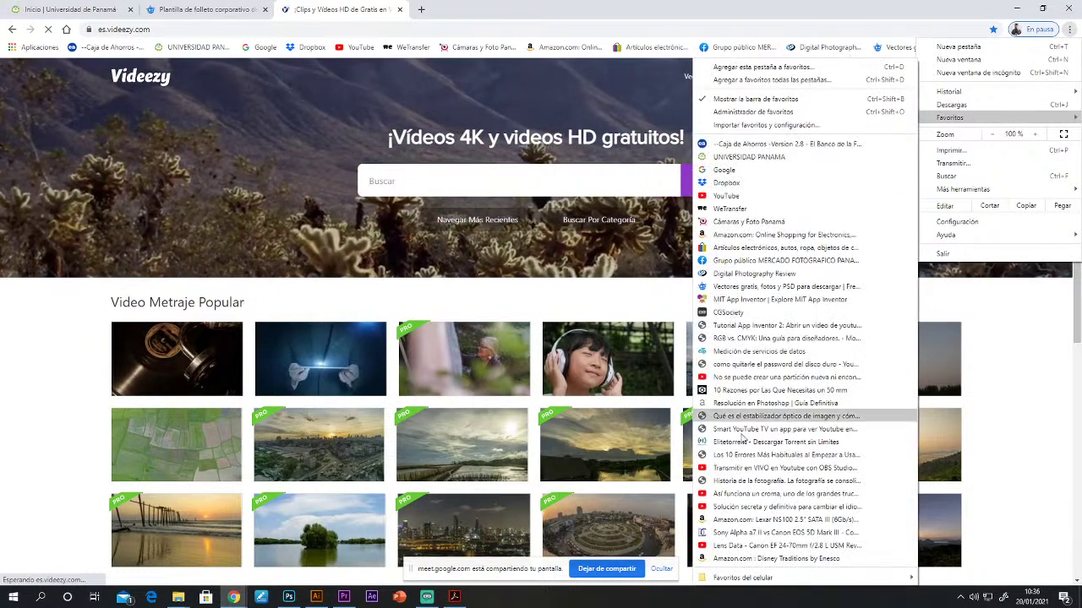
mouse_move(764, 580)
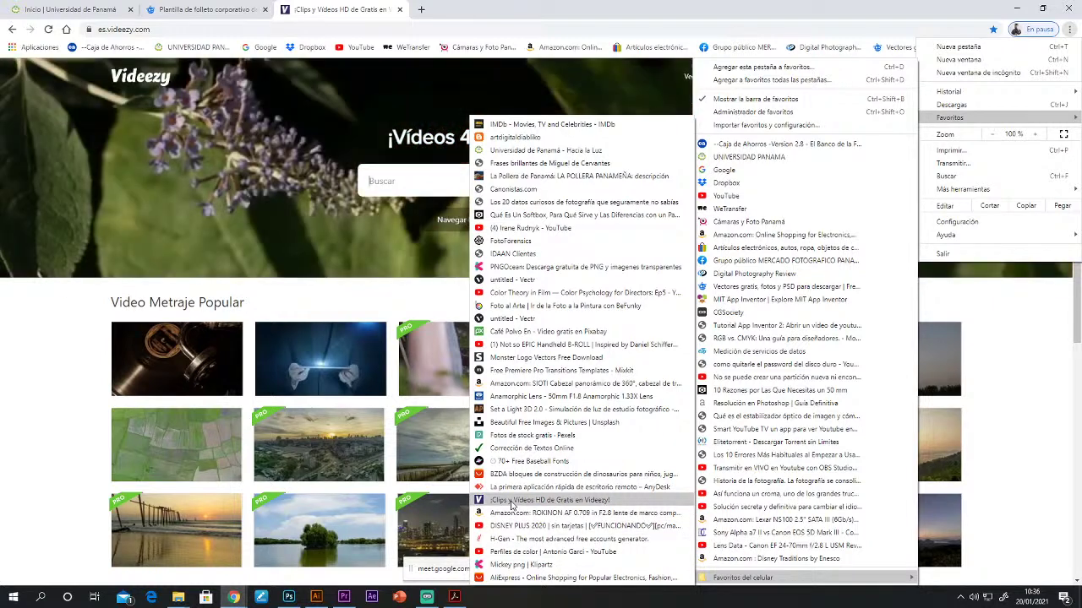
click(513, 502)
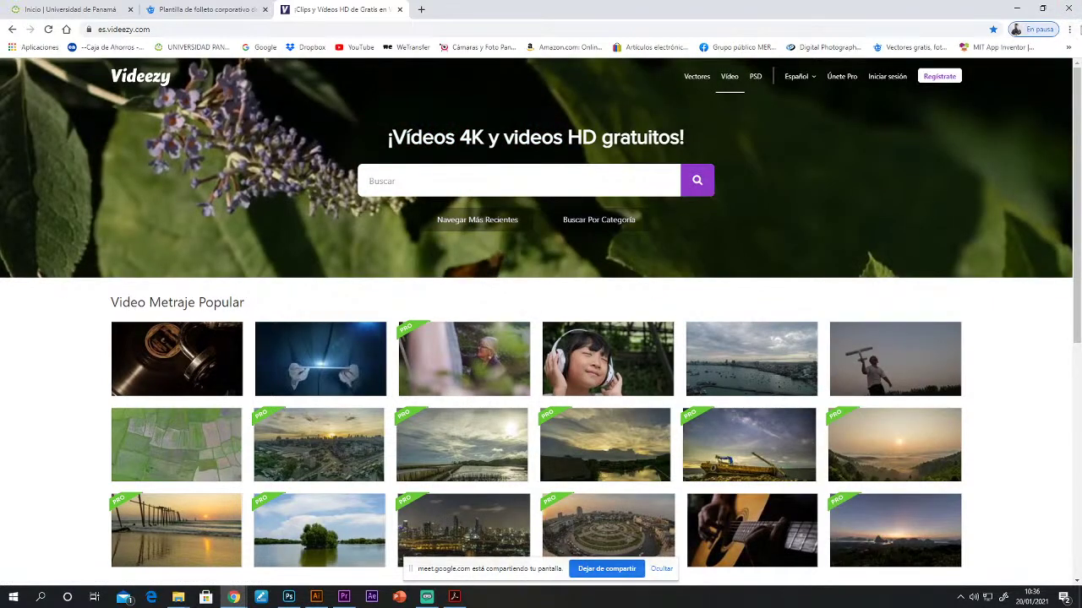
Step: Open the bookmarked Pixabay video "Café Polvo En" in the current tab and look over its page
click(1069, 28)
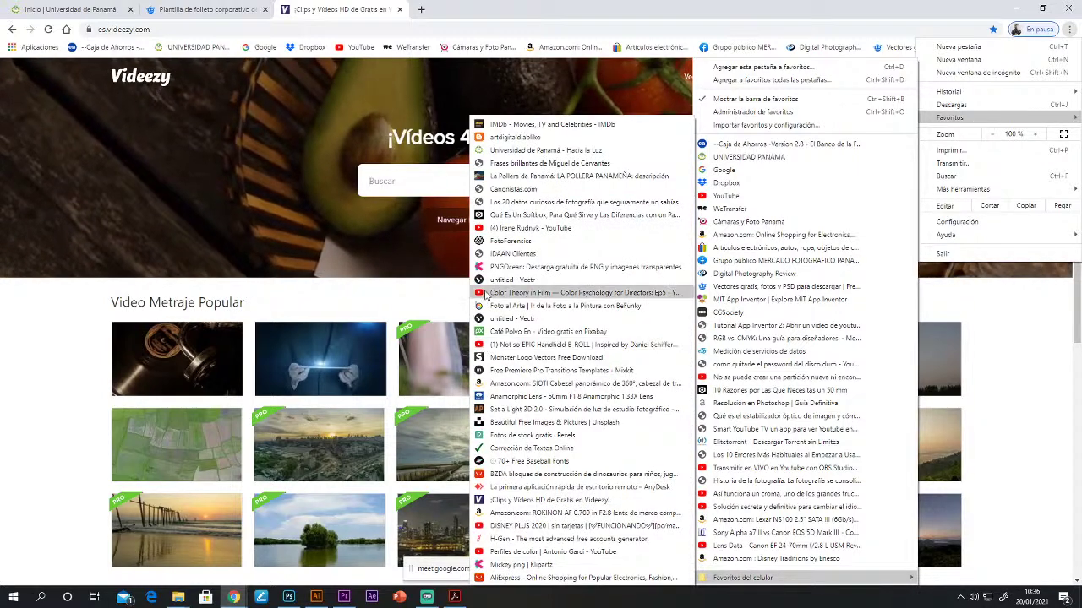
click(507, 332)
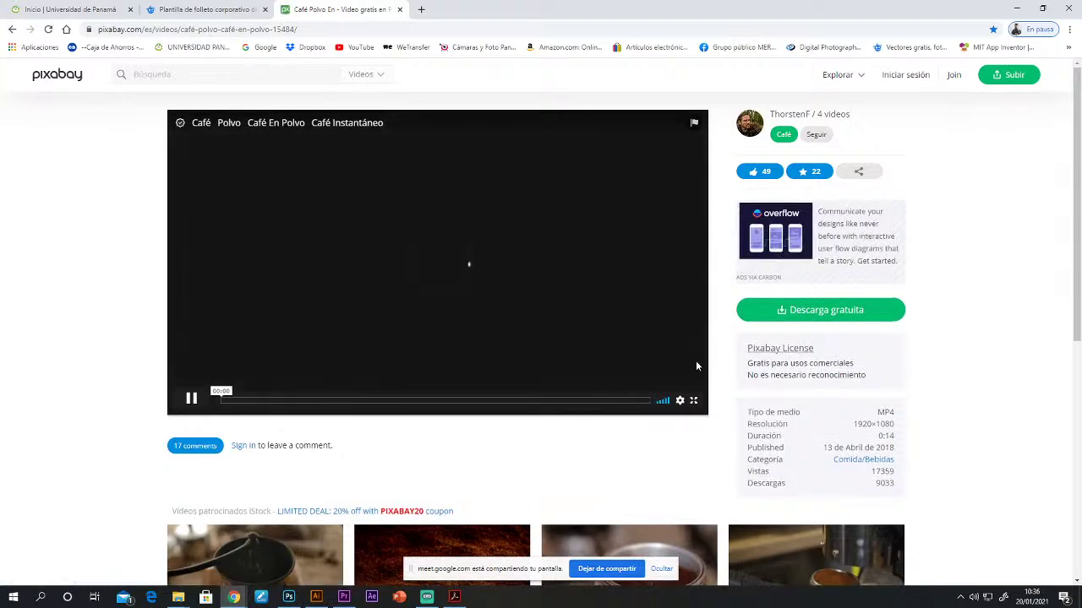
scroll(472, 446, down, 3)
scroll(472, 447, up, 3)
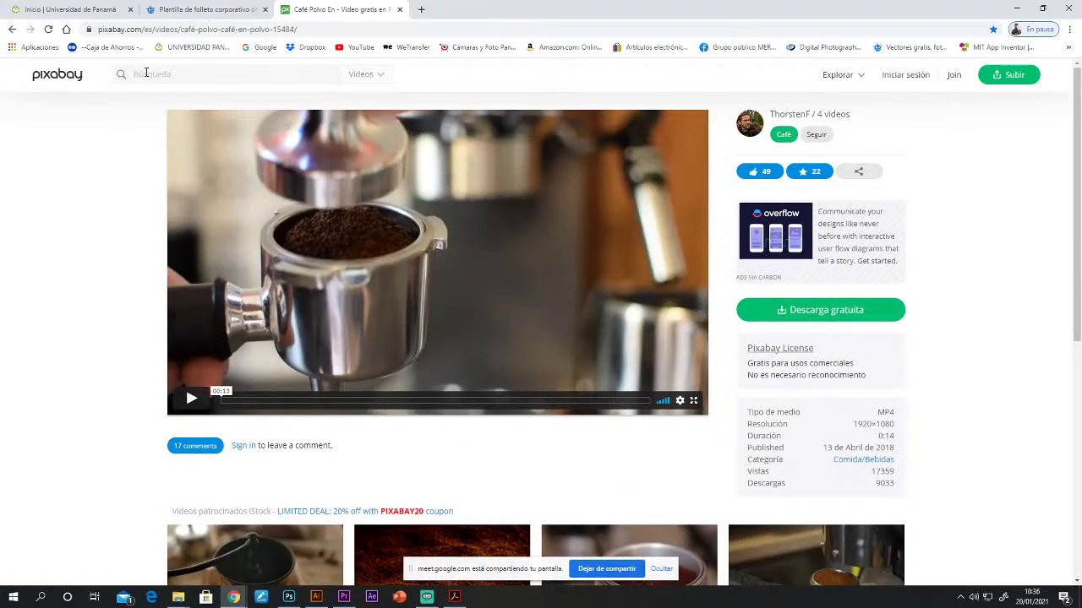
Step: Search Pixabay's videos for "estudiantes" and look through the resulting clips
text(t)
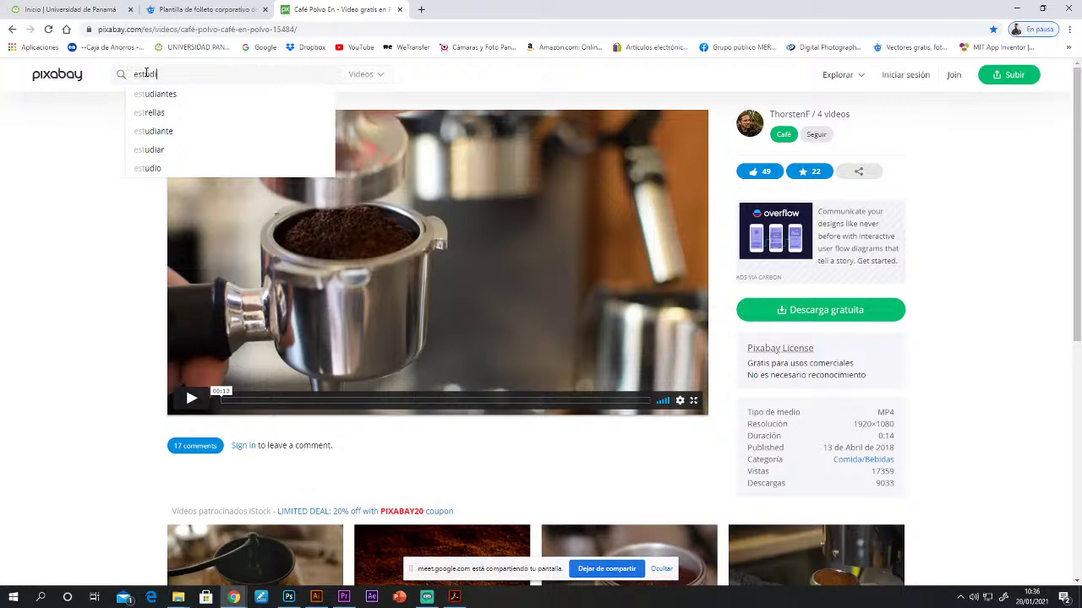
text(udiantes)
key(Return)
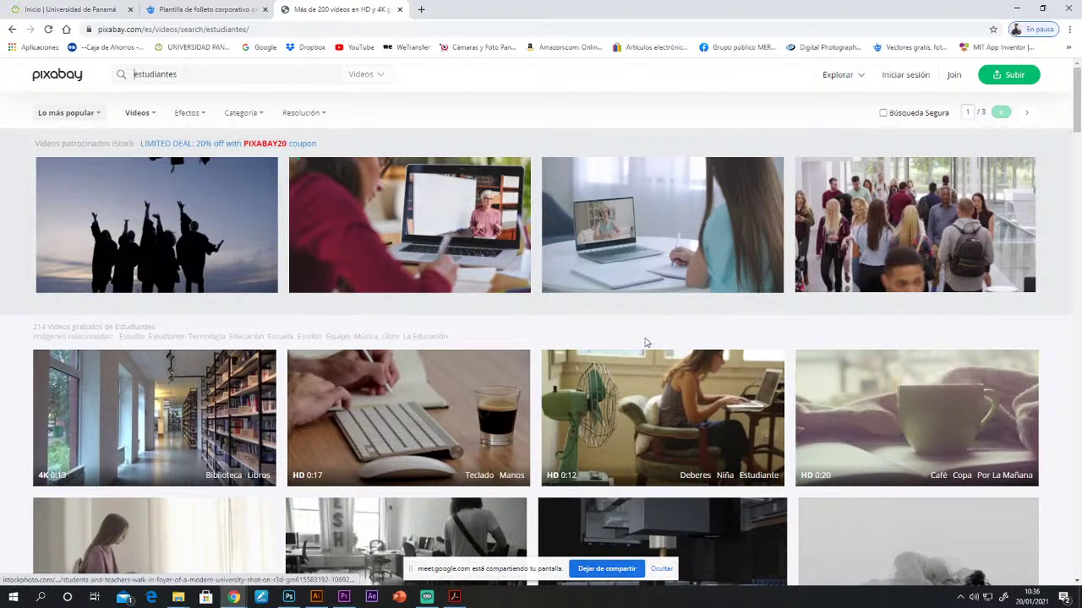
scroll(397, 431, down, 4)
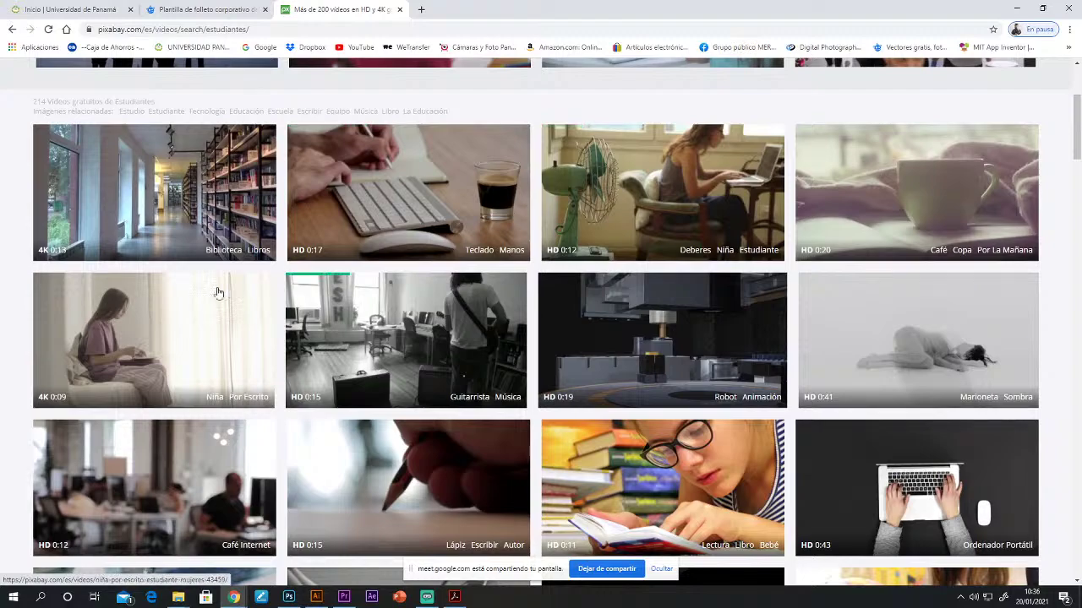
Step: Look further down the "estudiantes" video results and return to the top of the page
scroll(194, 313, down, 2)
scroll(673, 317, down, 4)
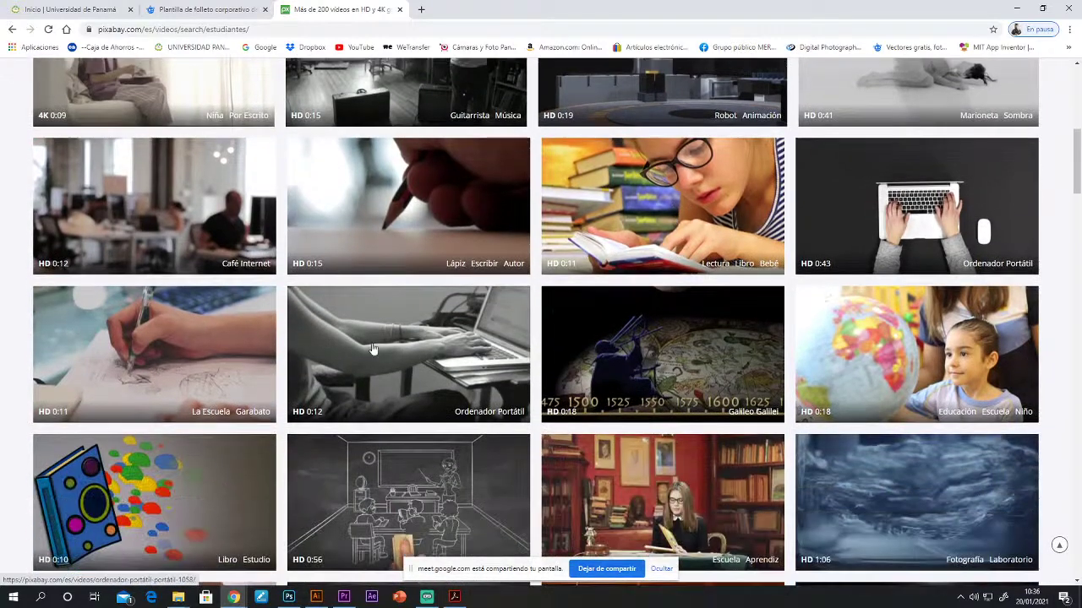
scroll(771, 385, down, 3)
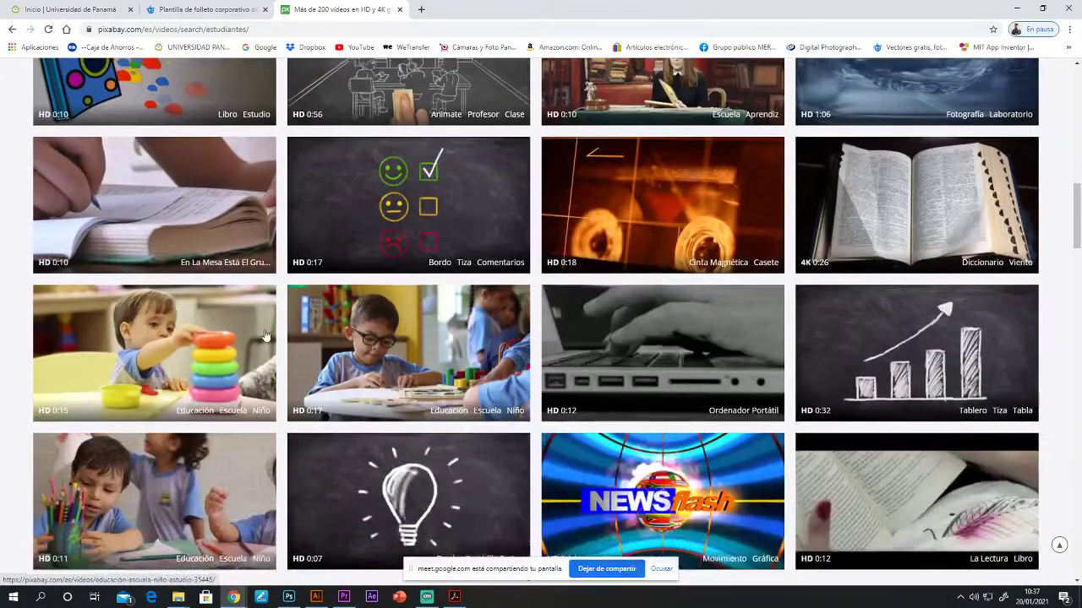
scroll(261, 277, up, 7)
scroll(261, 277, up, 4)
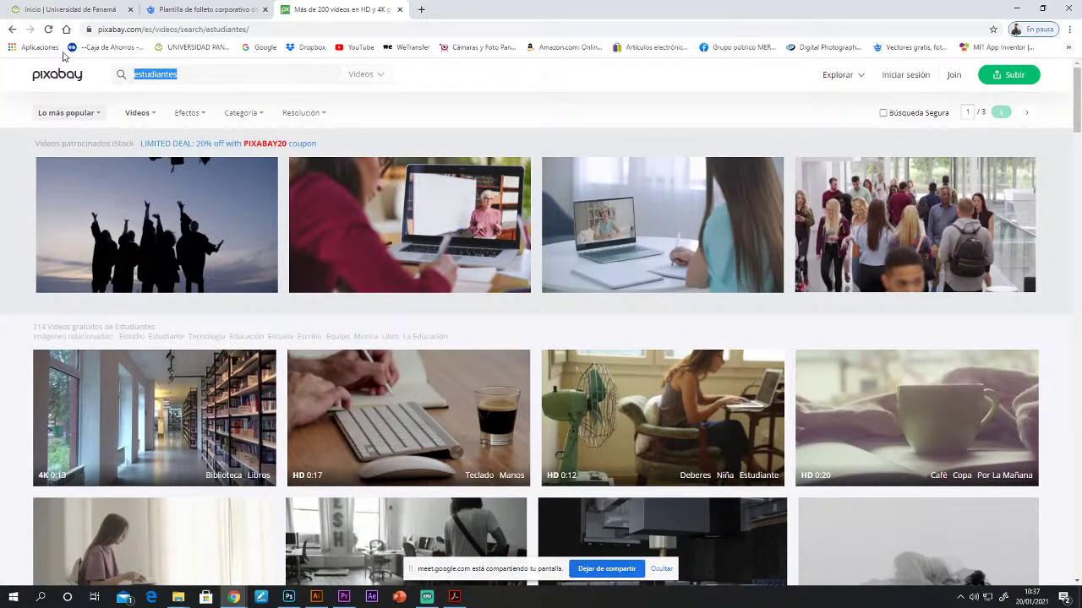
Step: Review the open Universidad de Panamá, Freepik brochure and Pixabay pages, finishing on the university's home page
click(85, 10)
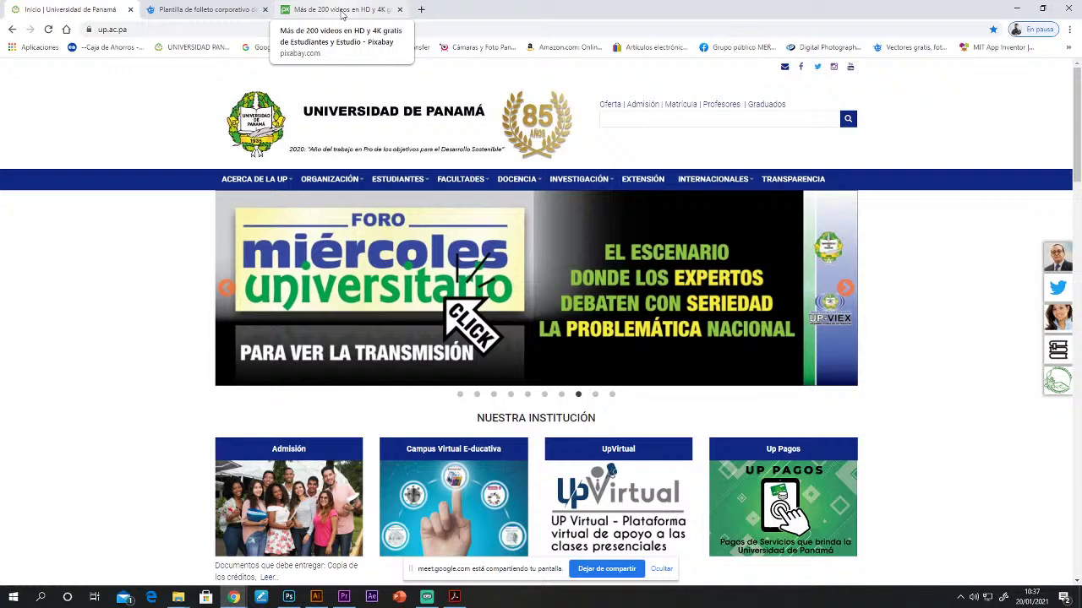
click(322, 10)
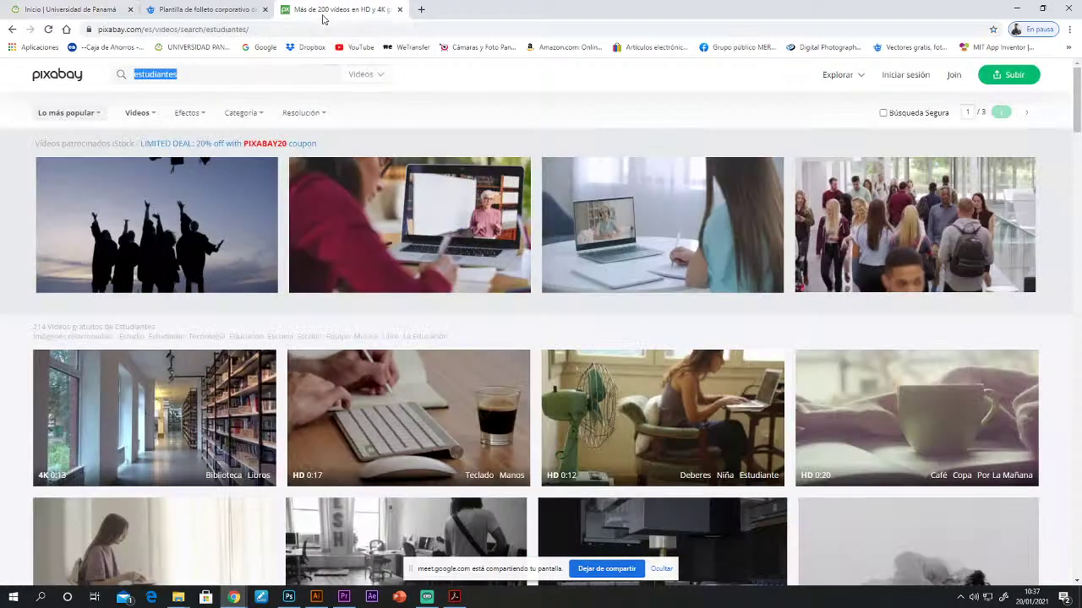
key(ctrl+1)
click(194, 11)
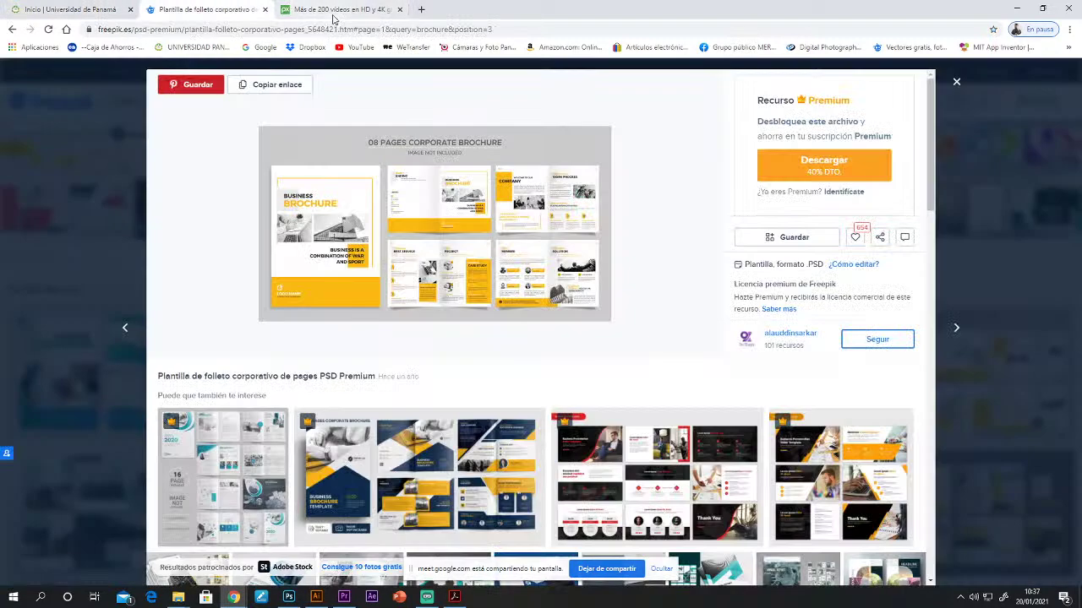
click(333, 10)
click(179, 10)
click(77, 10)
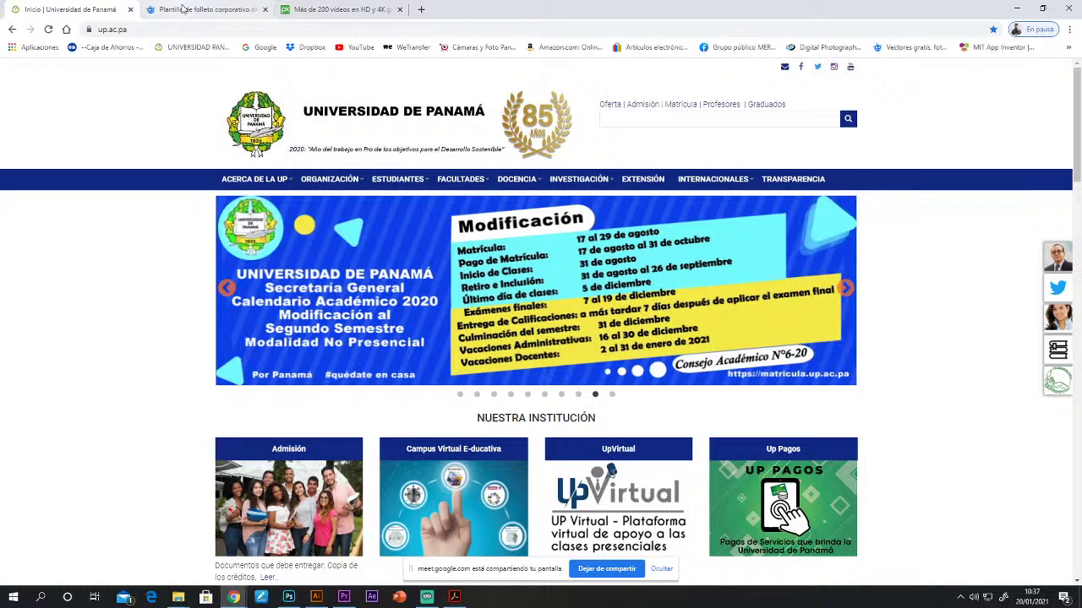
click(194, 11)
click(334, 11)
key(ctrl+1)
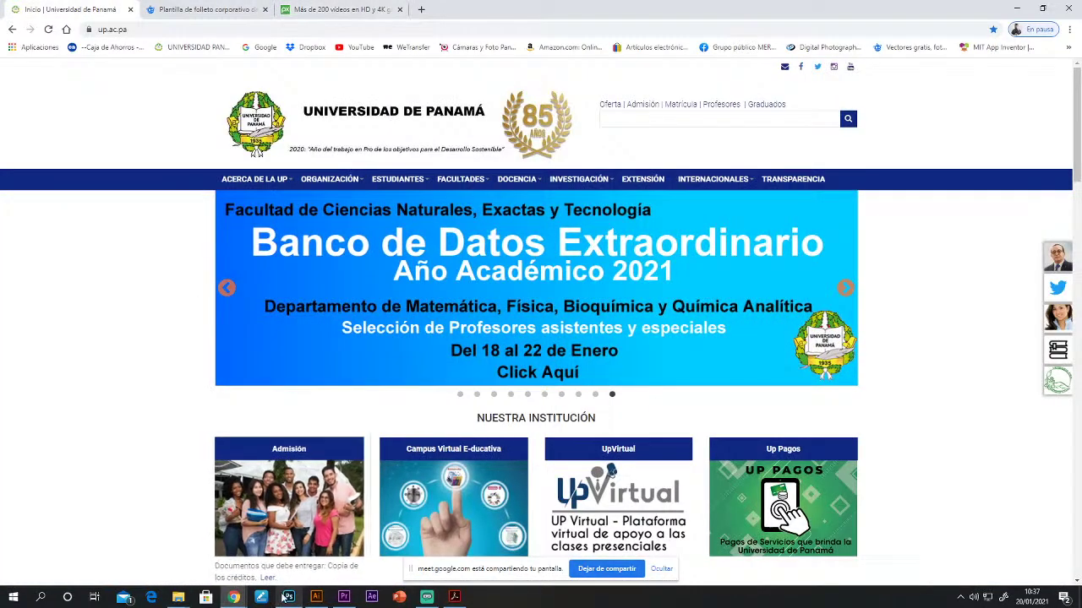
Step: Switch to Illustrator and look over the project brief and sample report pages down to the admission advert examples
click(316, 599)
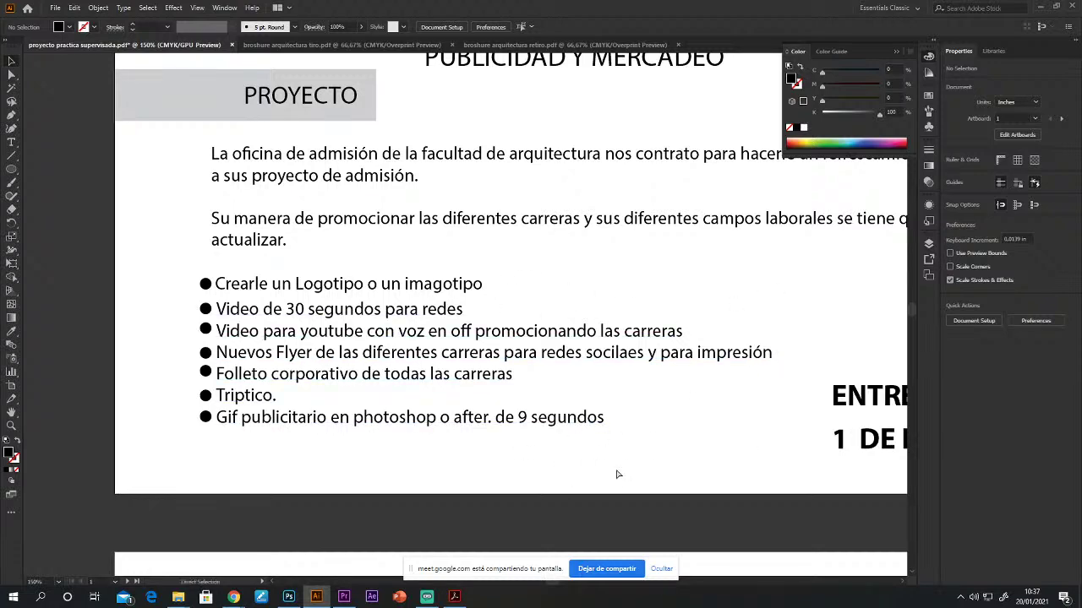
key(ctrl+minus)
key(ctrl+minus)
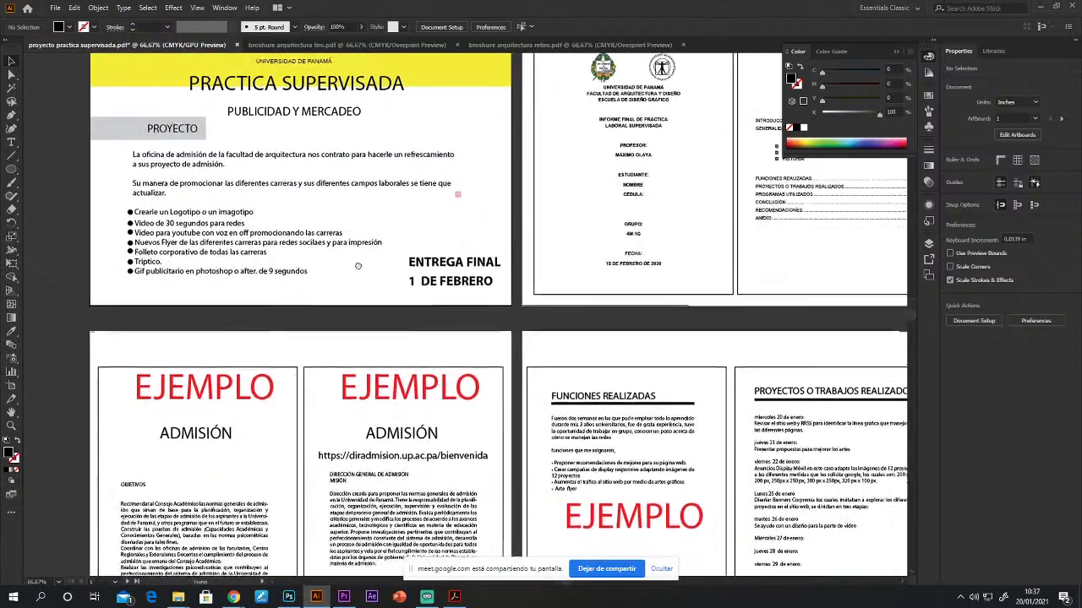
scroll(357, 266, down, 5)
scroll(457, 219, right, 5)
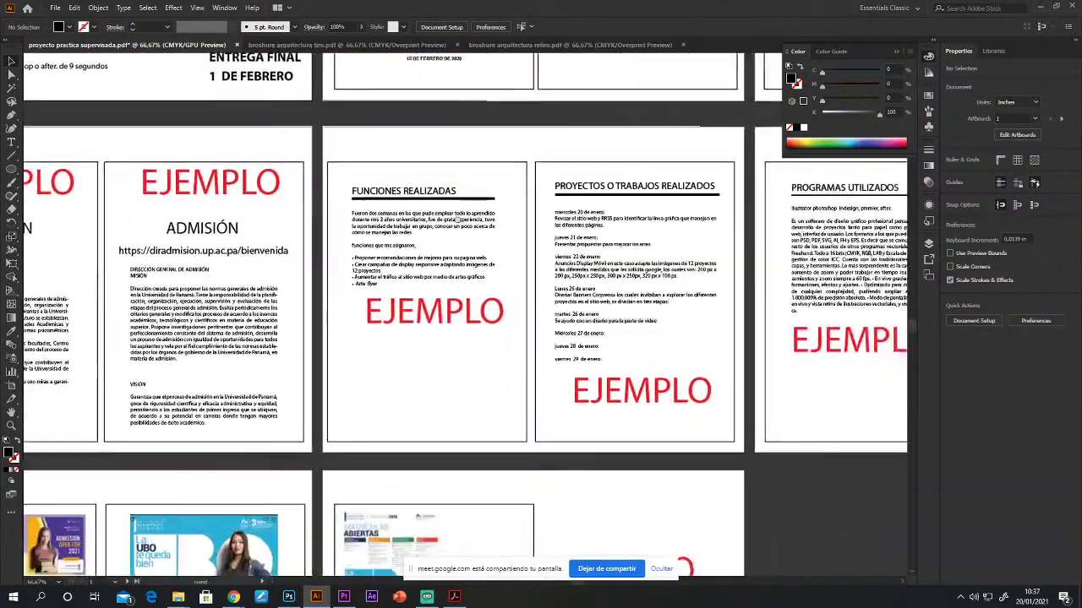
scroll(456, 218, down, 5)
scroll(591, 287, left, 4)
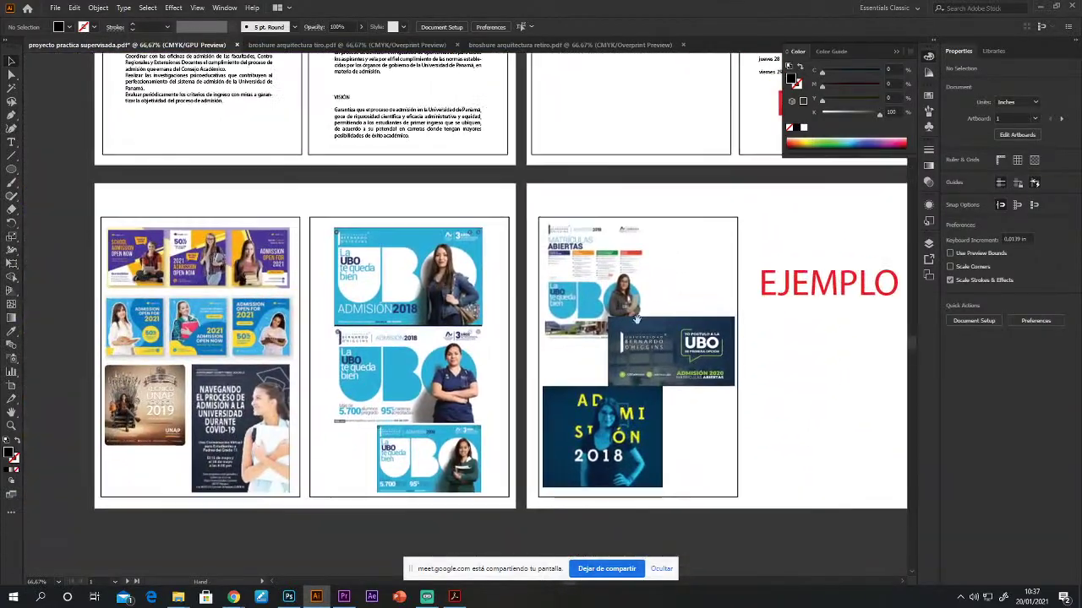
Step: Go back over the advert, "Admisión" and "Funciones realizadas" example pages up to the project brief
scroll(636, 319, up, 3)
scroll(592, 325, right, 2)
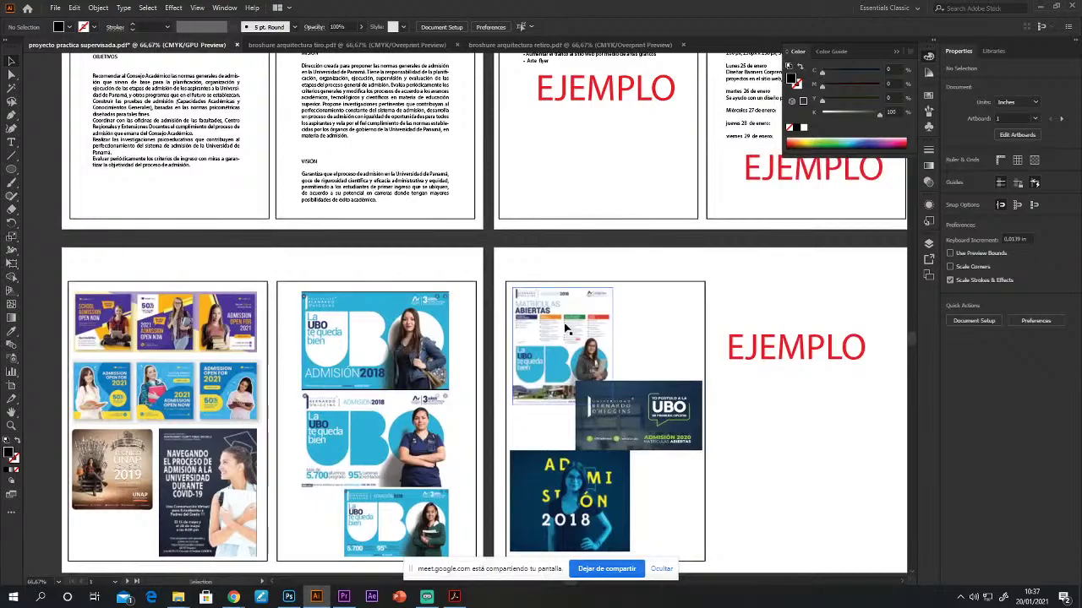
scroll(566, 328, up, 5)
scroll(591, 355, right, 3)
scroll(643, 395, left, 3)
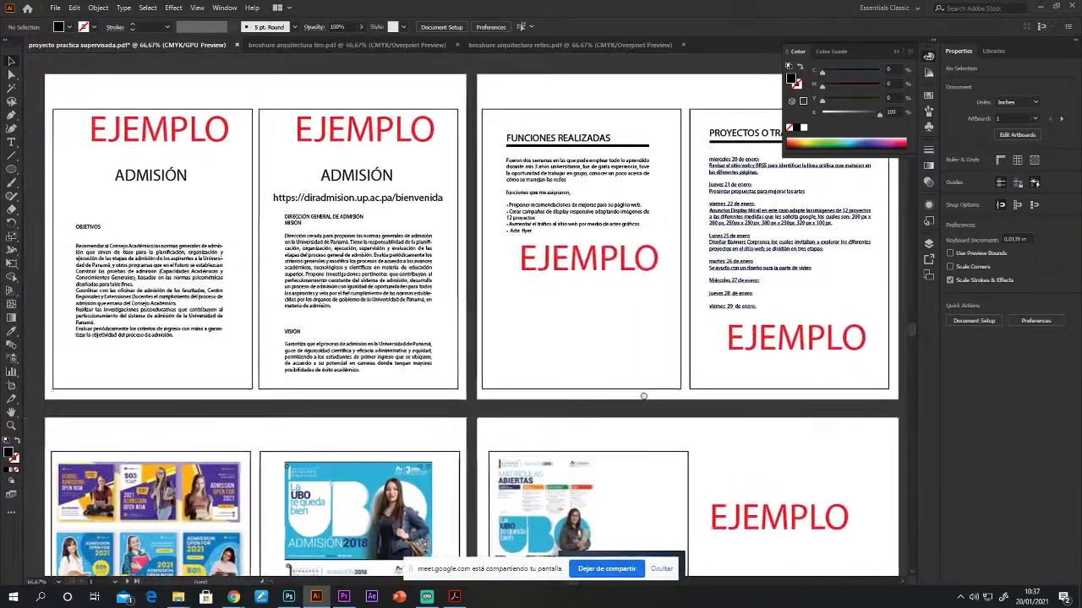
scroll(643, 395, down, 4)
scroll(443, 312, right, 1)
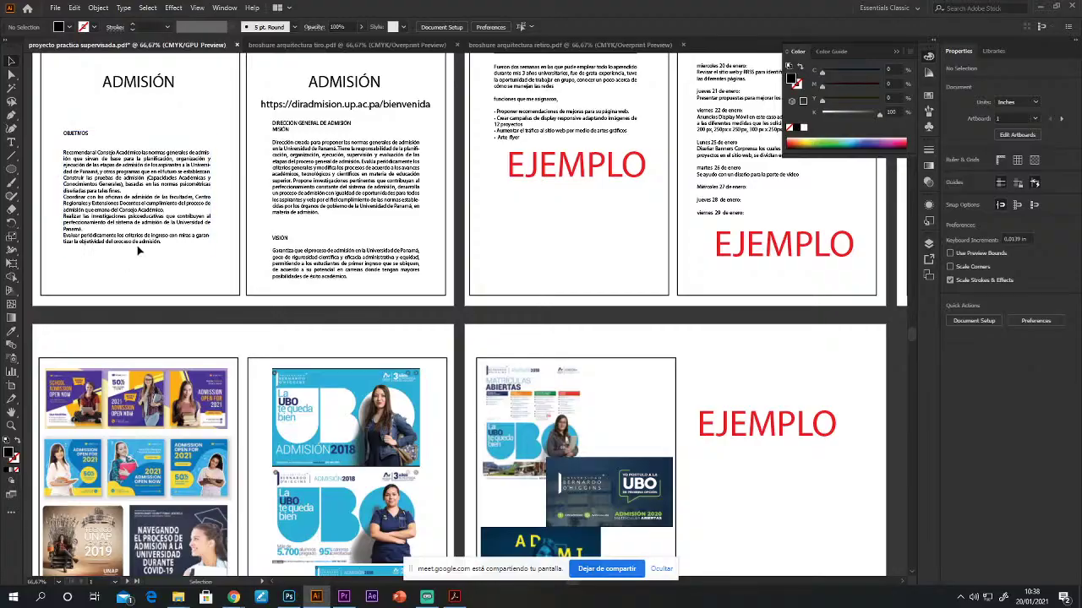
scroll(324, 203, up, 5)
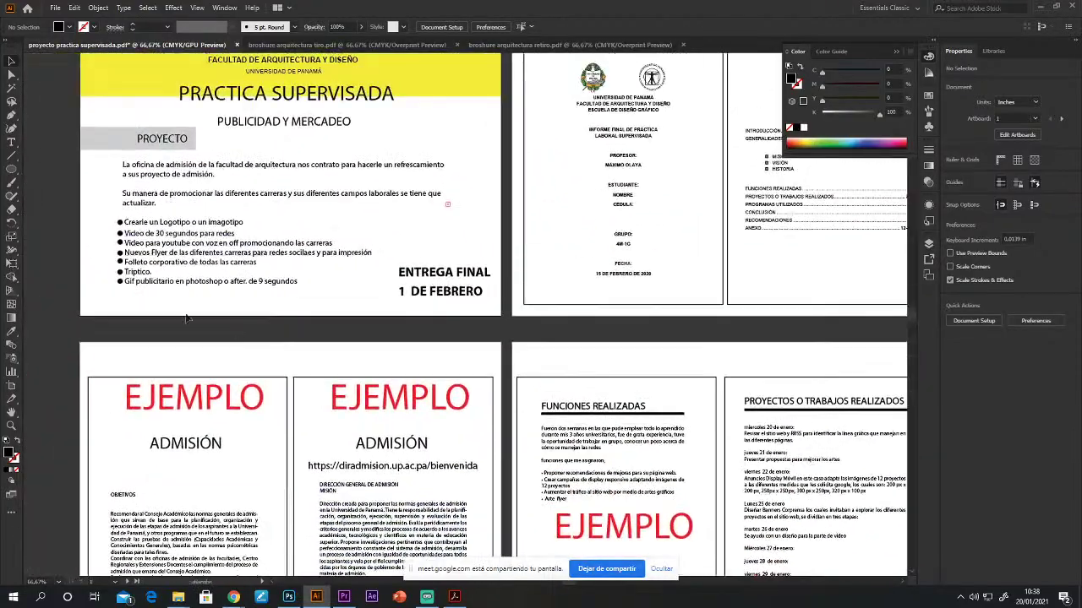
Step: Examine the report examples through the "Recomendaciones" and "Anexo" pages and return to the project brief
scroll(305, 177, down, 3)
scroll(305, 177, down, 8)
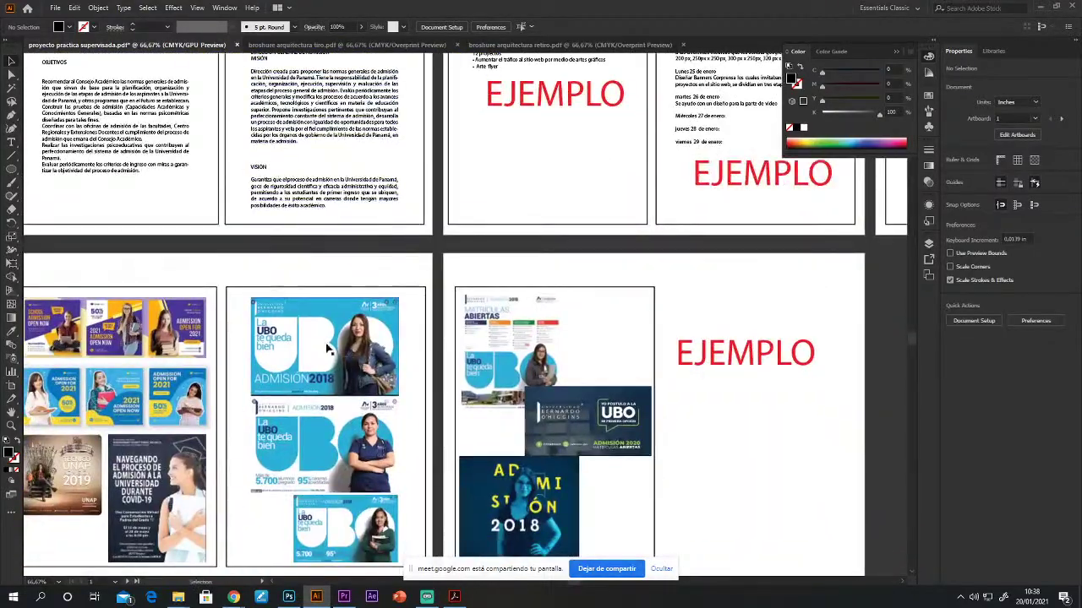
scroll(328, 349, down, 10)
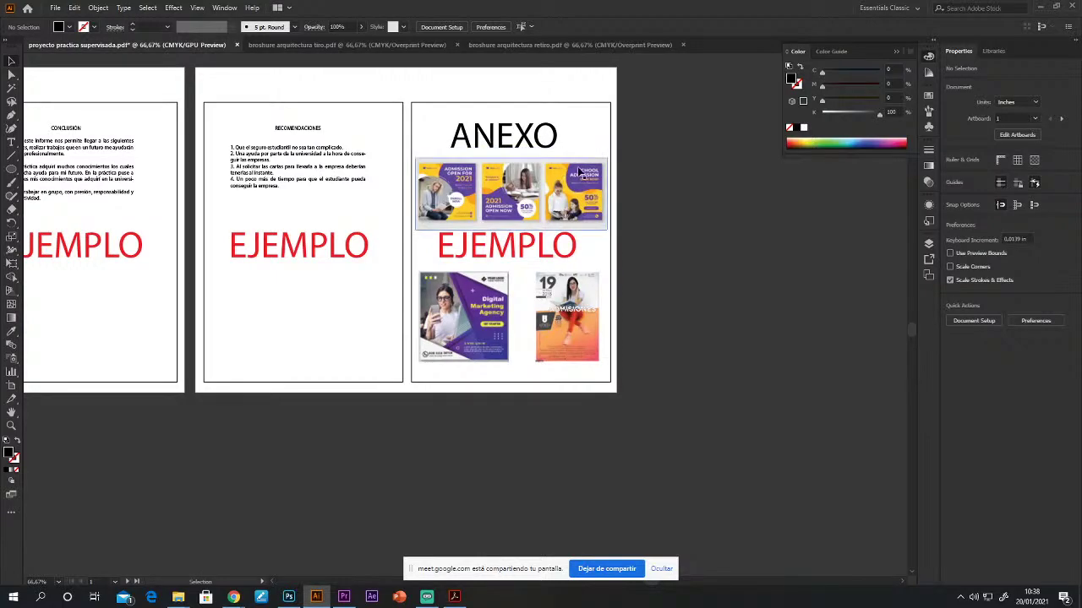
scroll(531, 264, up, 8)
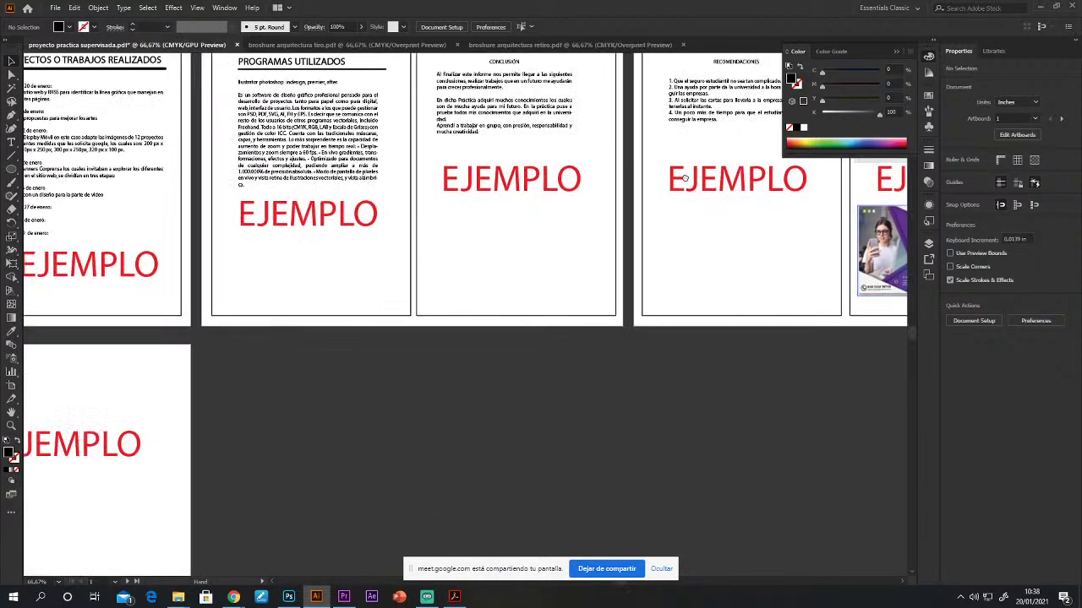
scroll(440, 273, left, 12)
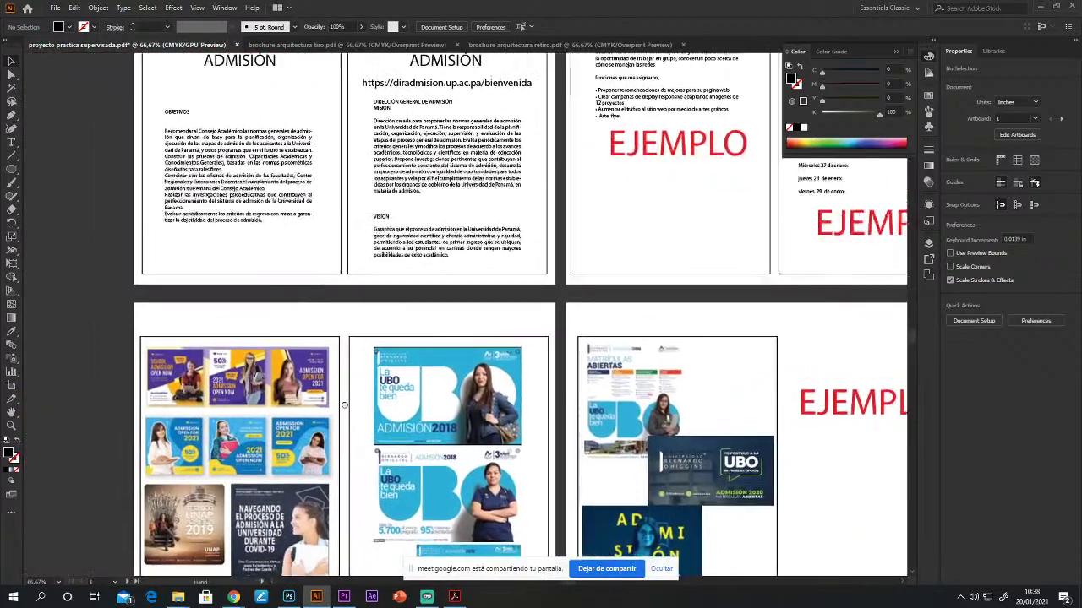
drag(344, 405, 368, 481)
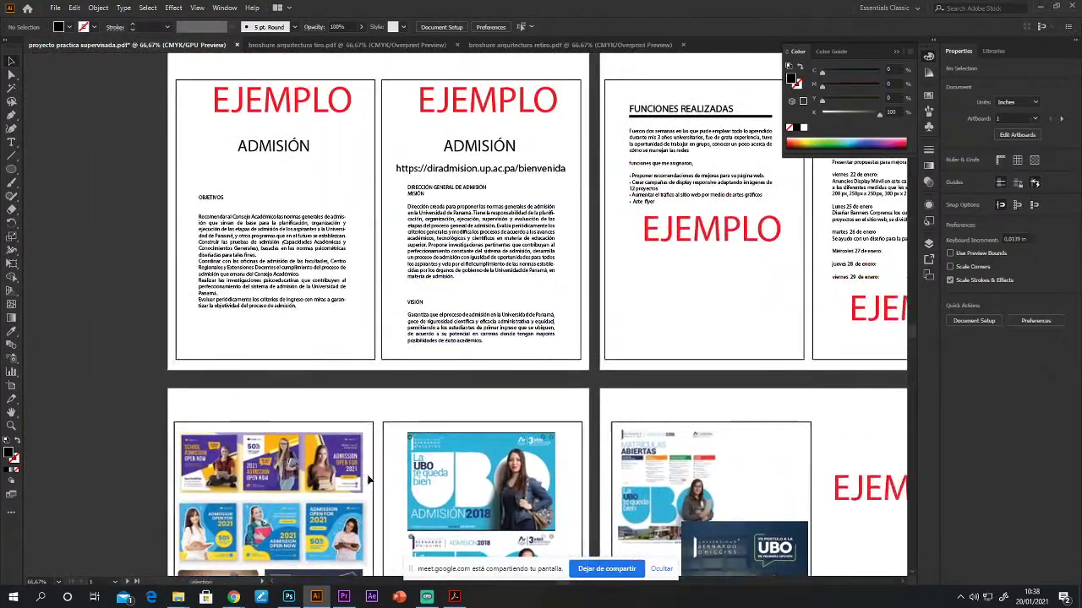
scroll(396, 236, up, 8)
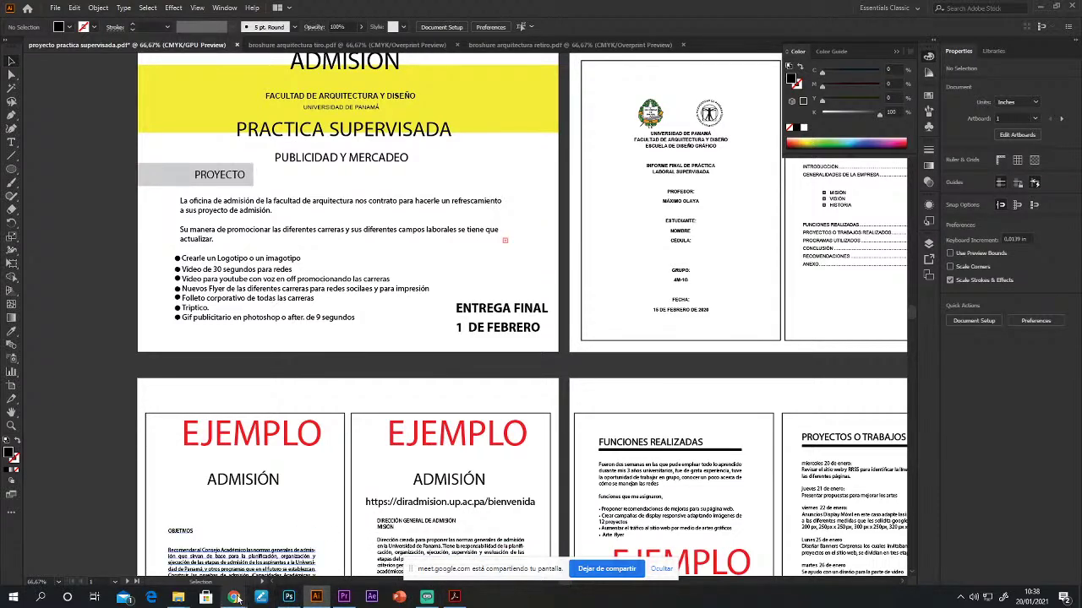
Step: Switch to Chrome, open YouTube in place of the university page and search it for "gif publicitario"
mouse_move(233, 596)
click(355, 548)
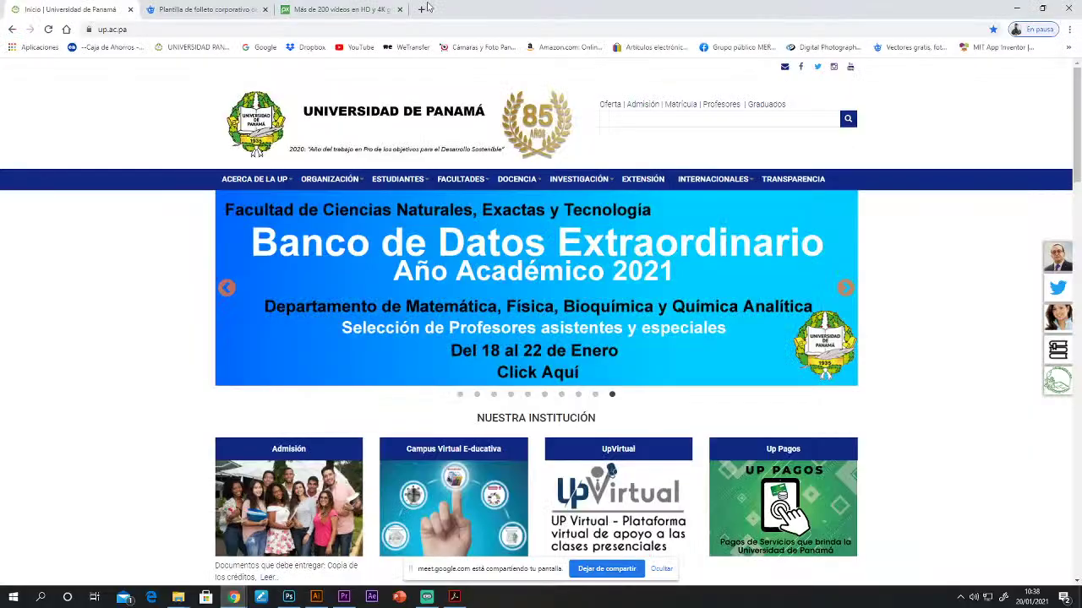
click(353, 51)
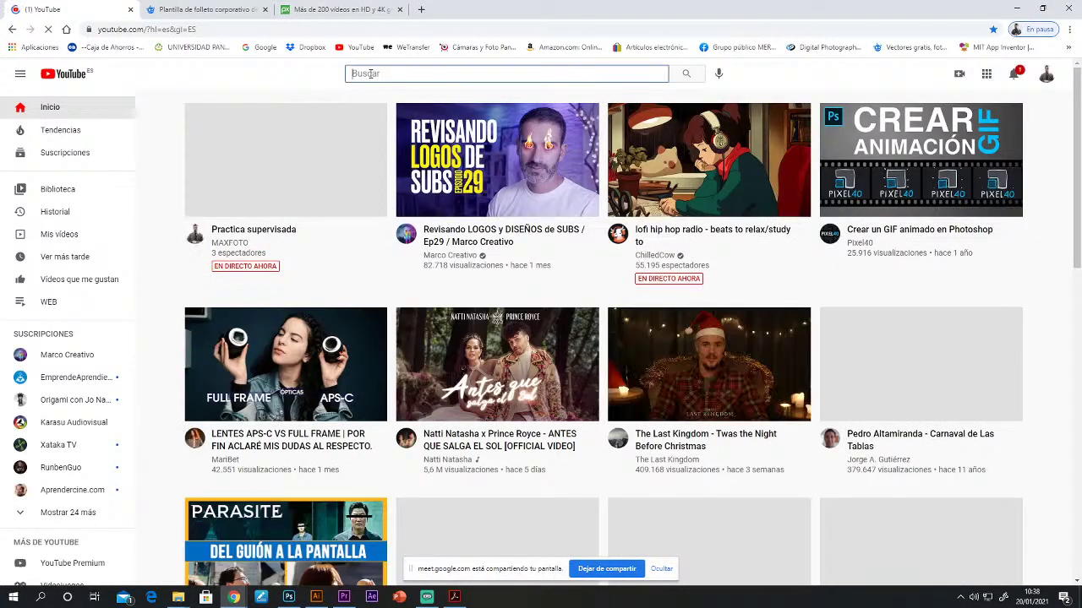
text(gif )
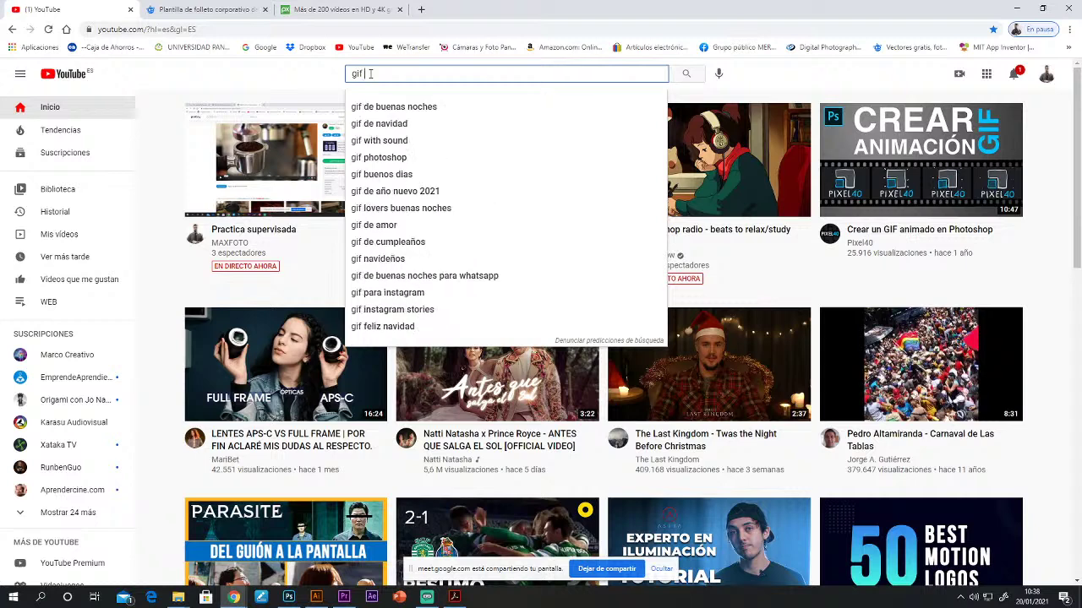
text(publicitario)
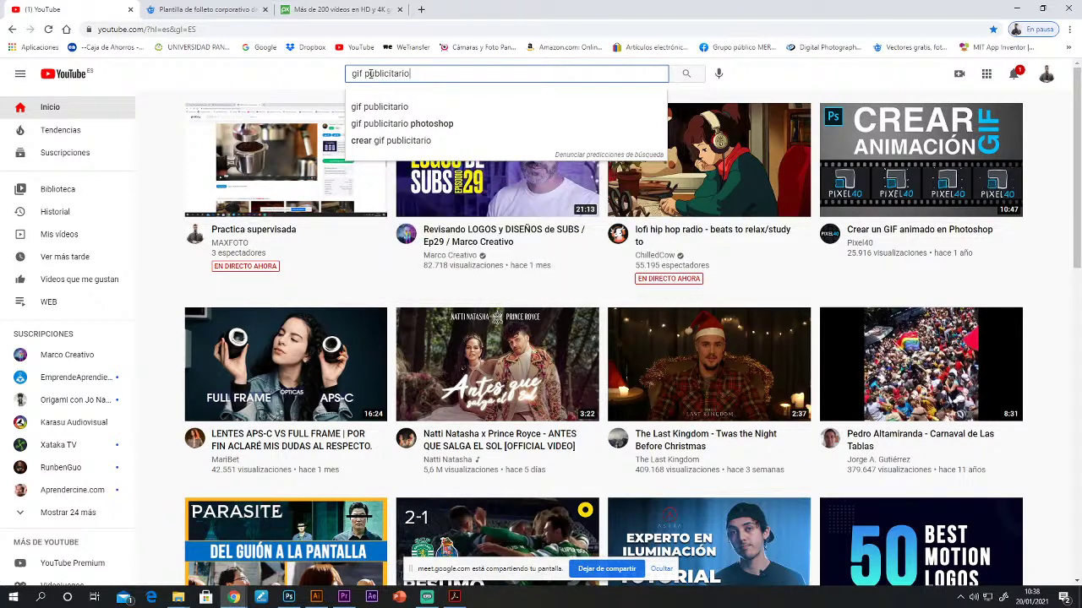
key(Return)
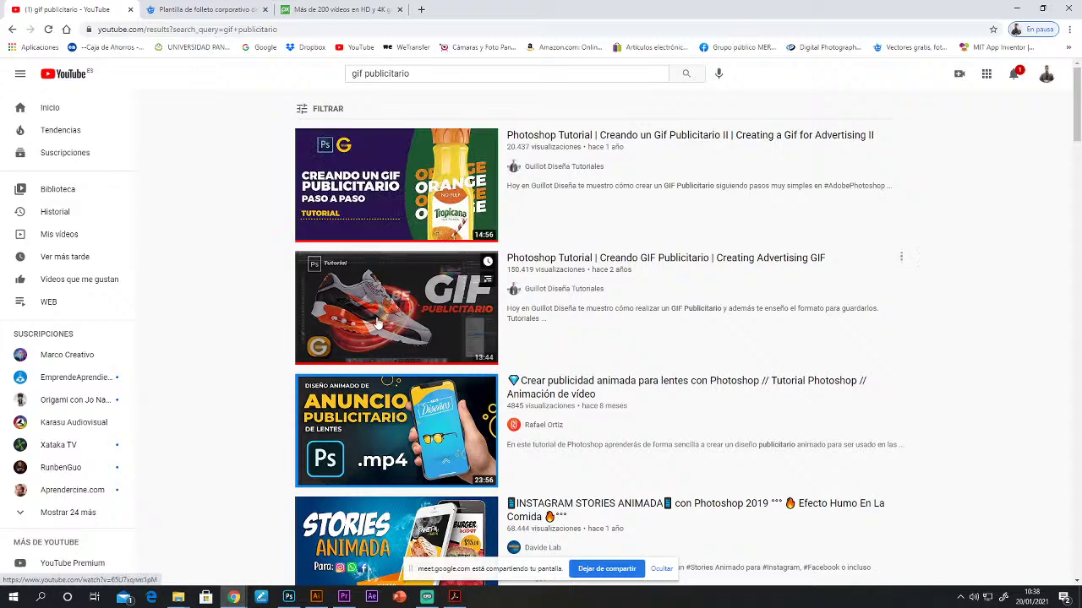
Step: Look through the "gif publicitario" tutorials and return to the first results
scroll(377, 324, down, 2)
scroll(379, 516, down, 3)
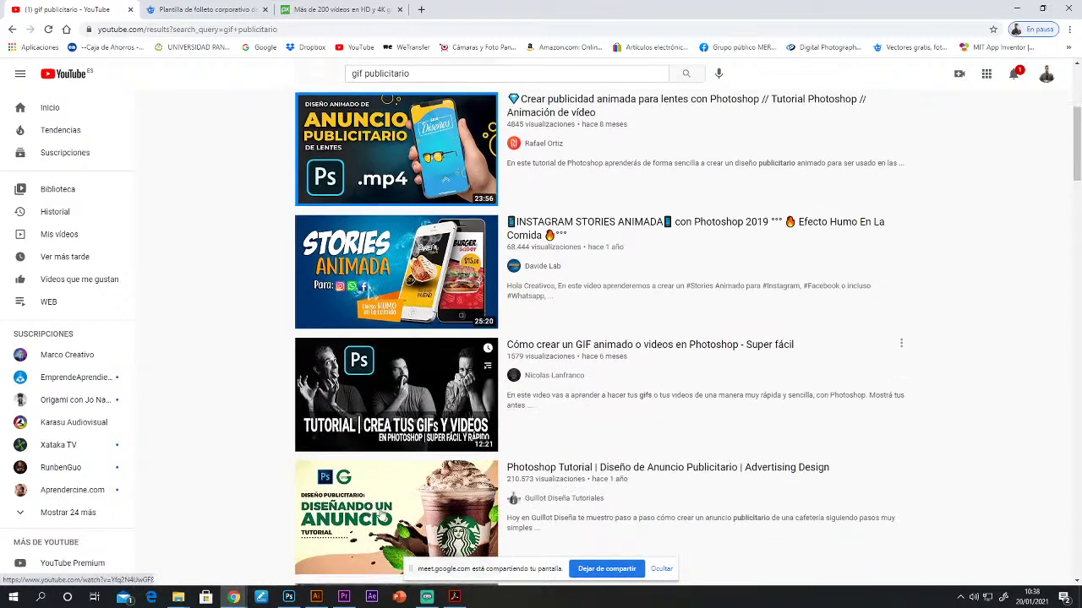
scroll(409, 397, down, 2)
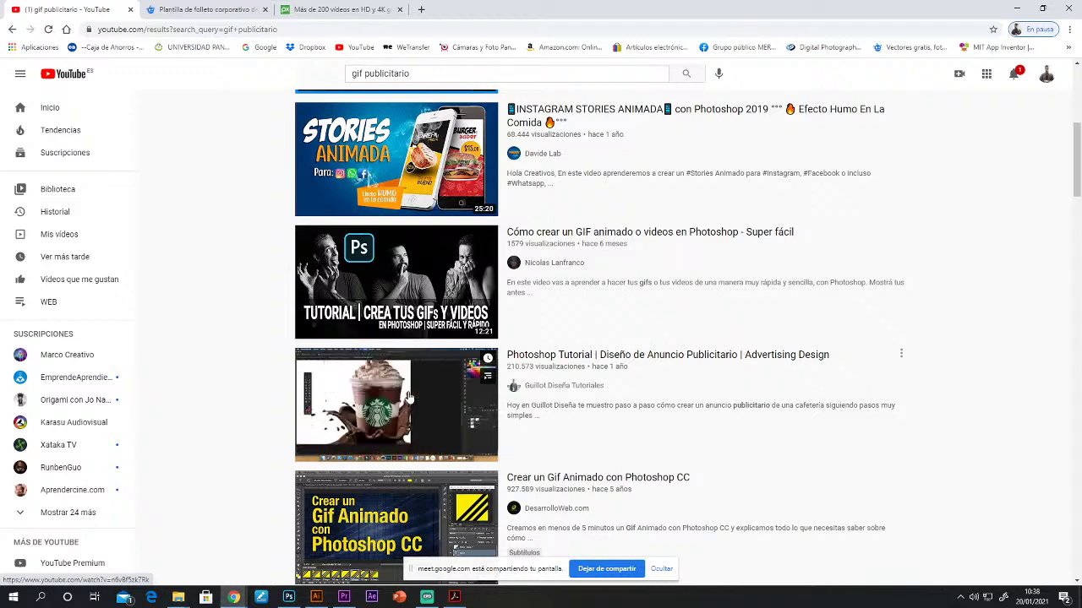
scroll(409, 395, up, 7)
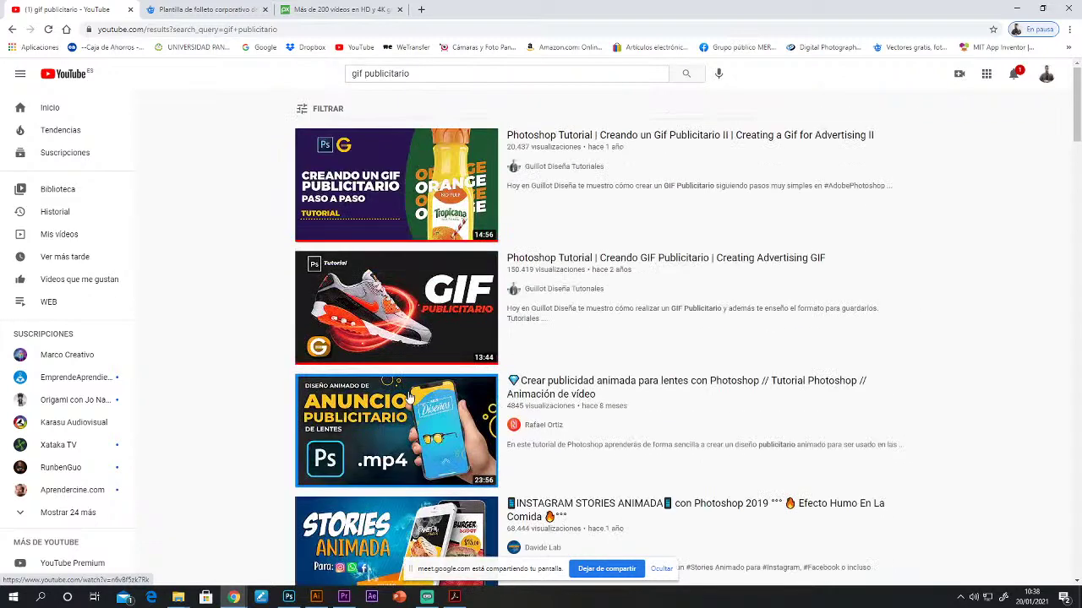
Step: Open the video "Photoshop Tutorial | Creando GIF Publicitario" in theater mode and skip the first ad
click(394, 289)
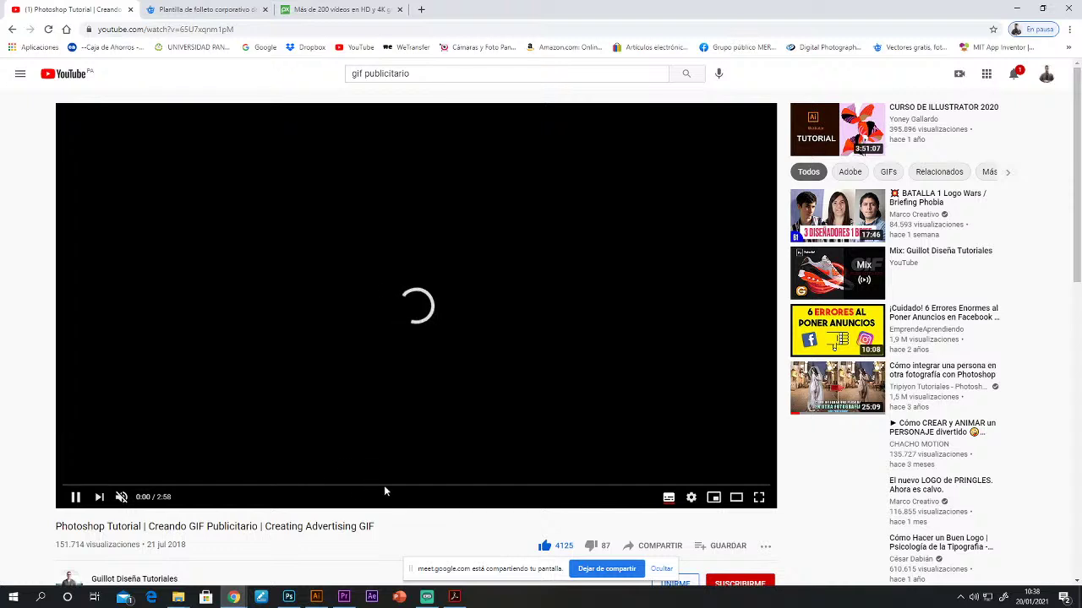
click(747, 502)
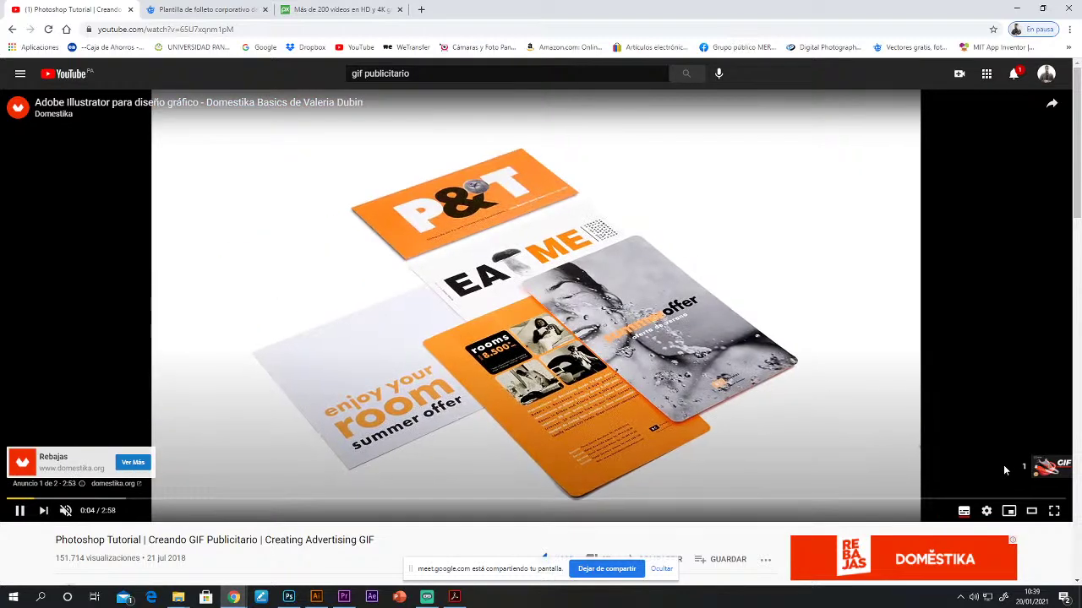
click(1024, 468)
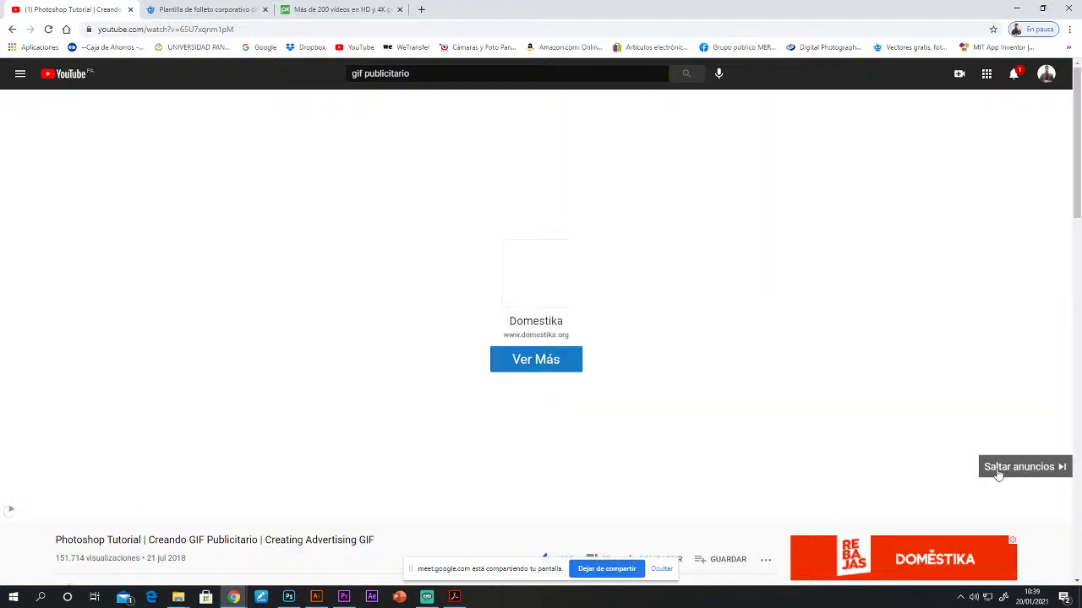
click(997, 469)
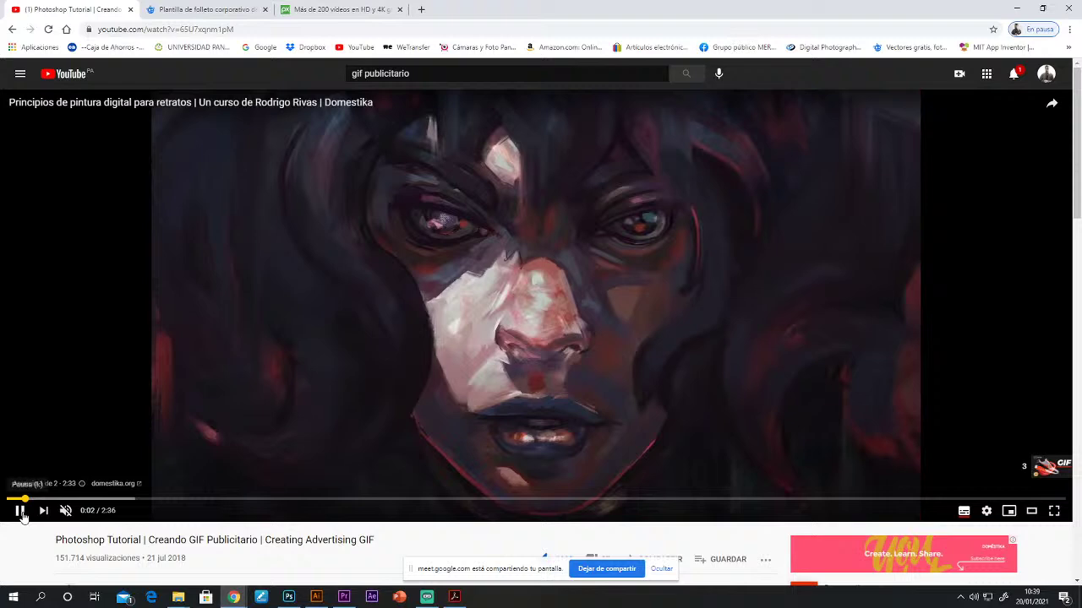
Step: Pause the advertisement on the video page and open the bookmarked Universidad de Panamá website
click(23, 515)
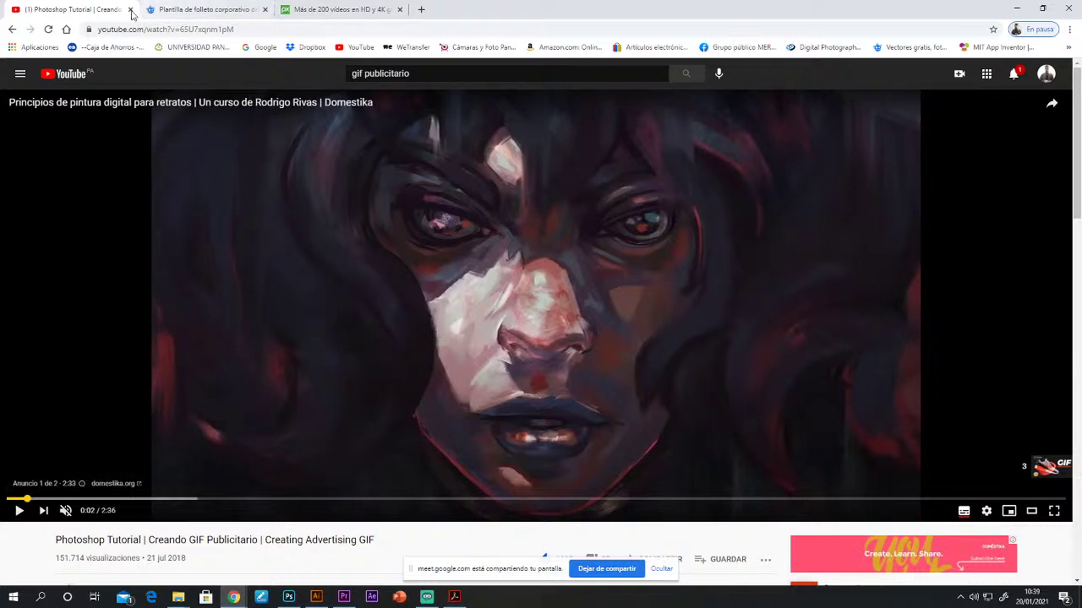
click(203, 48)
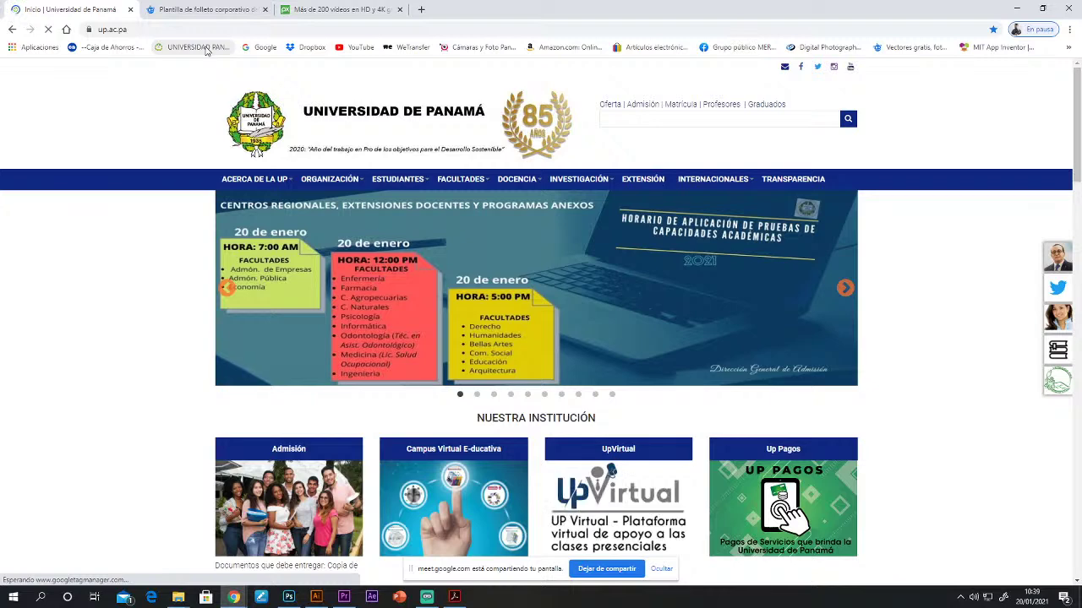
Step: Switch to Illustrator and zoom in on the deliverables list of the admission project brief
click(1017, 8)
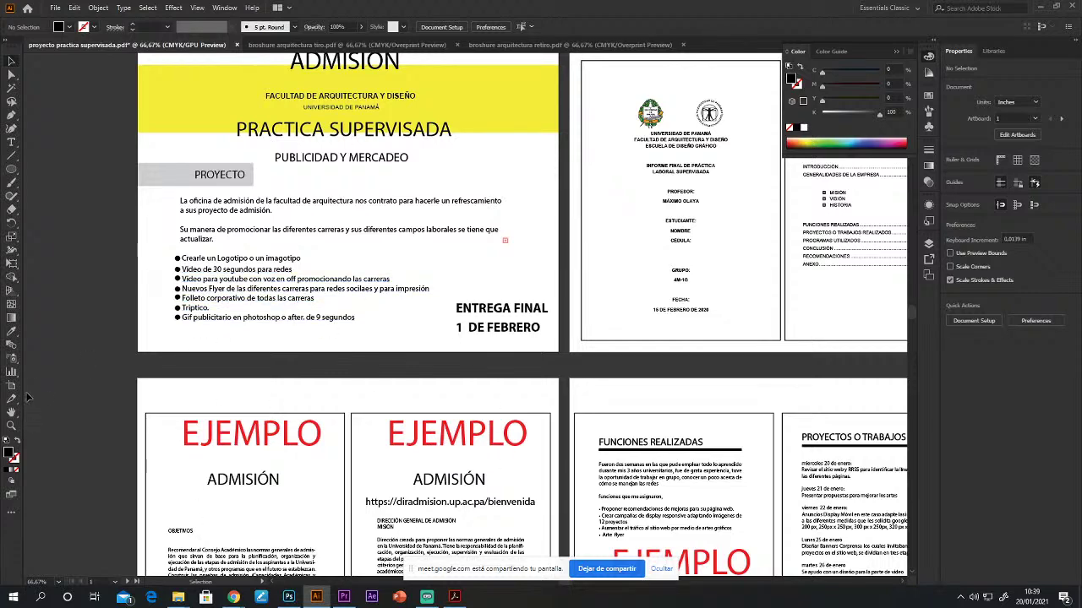
click(11, 426)
click(259, 280)
click(563, 369)
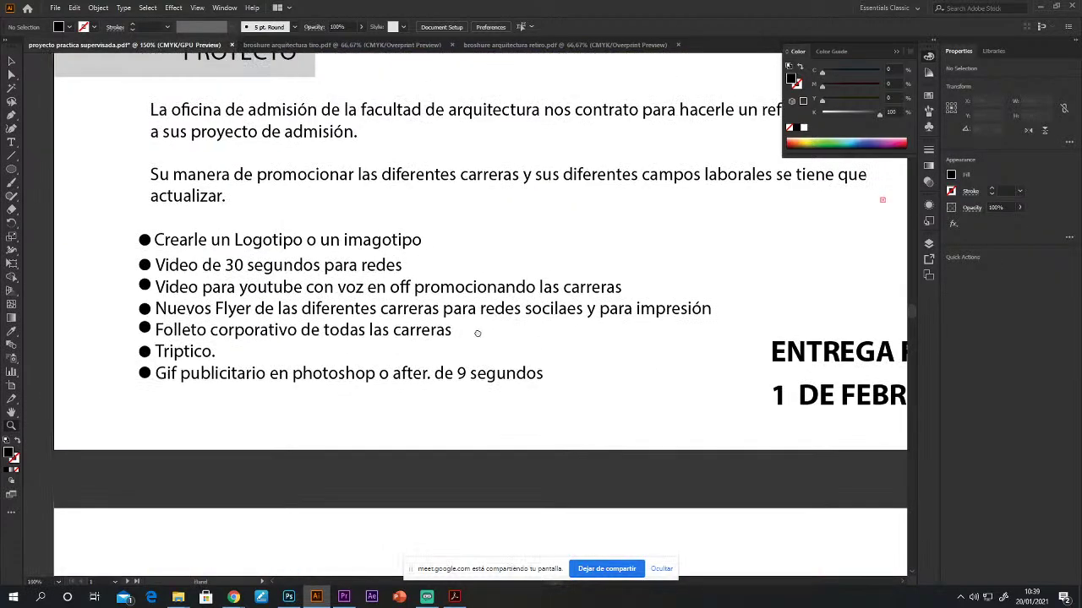
click(11, 60)
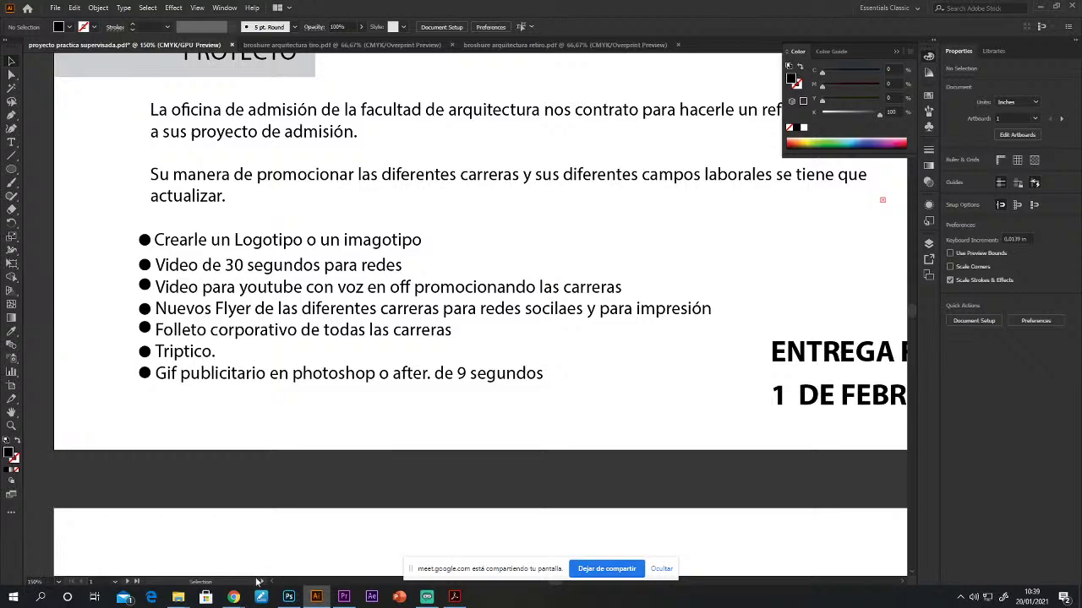
Step: Switch to Chrome and open the 16-page business brochure template on Freepik to examine its layout and related designs
mouse_move(233, 597)
click(355, 549)
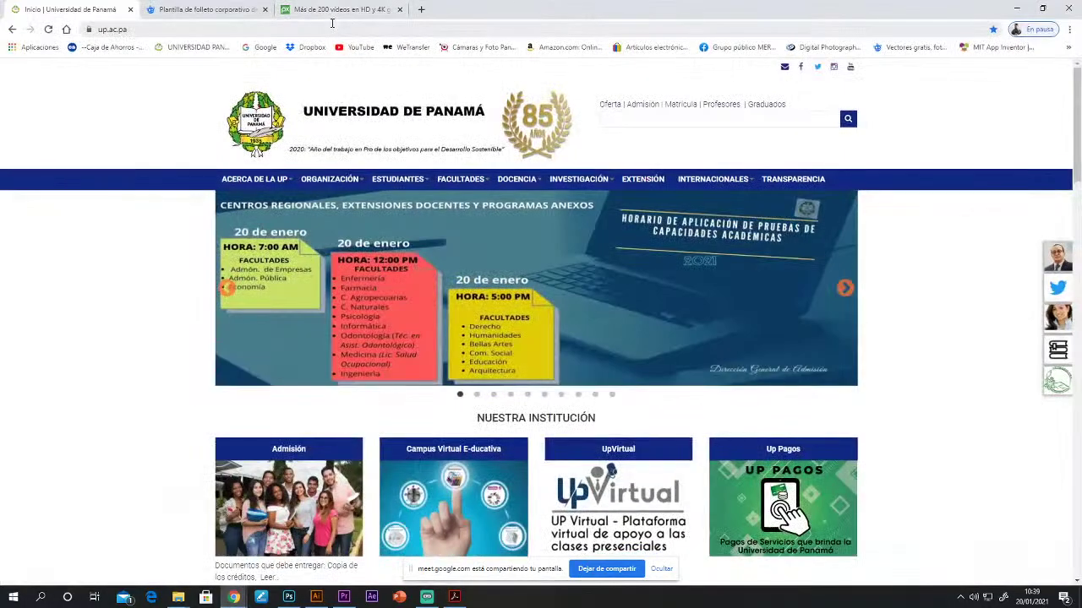
click(207, 9)
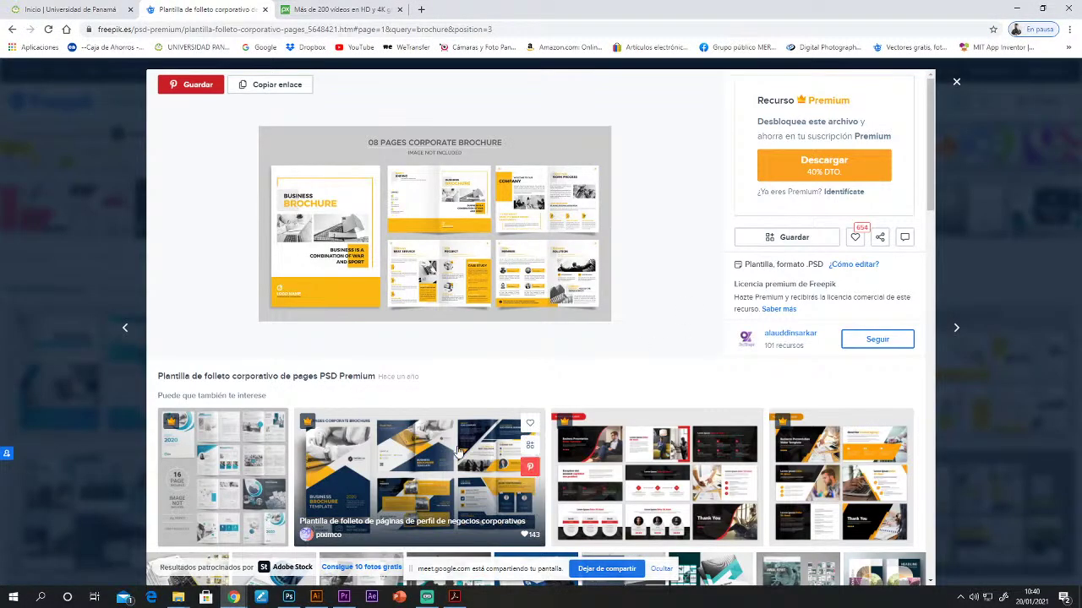
scroll(459, 452, down, 2)
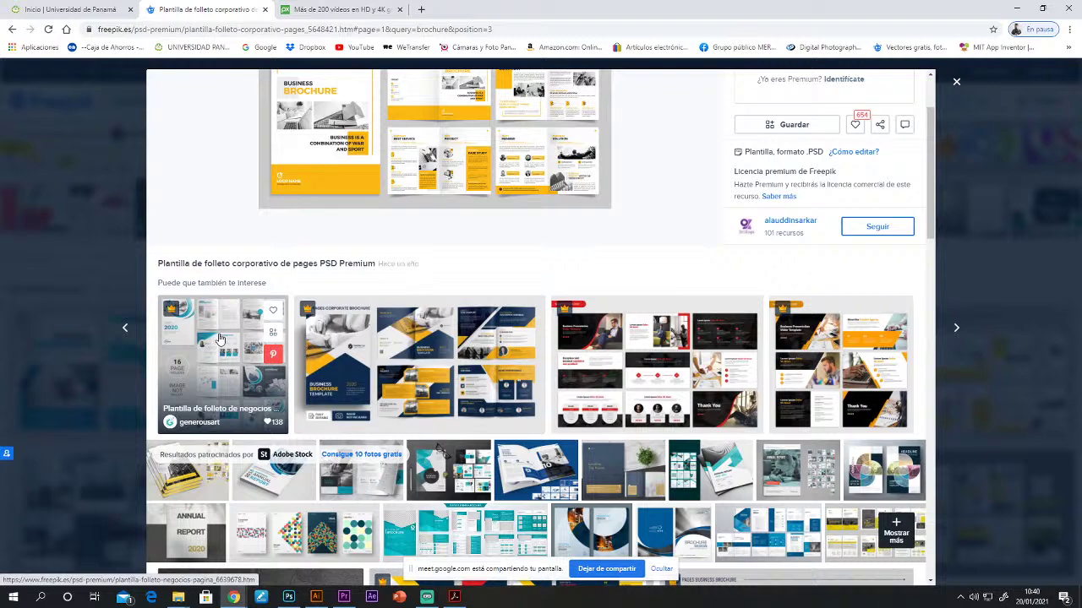
click(218, 339)
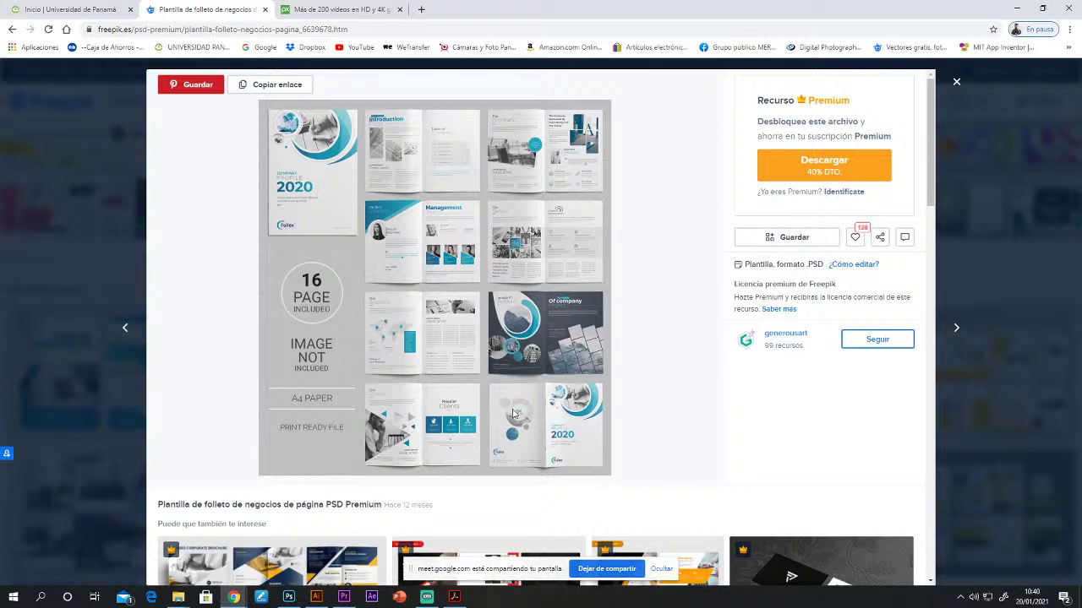
scroll(513, 414, down, 2)
scroll(621, 446, down, 1)
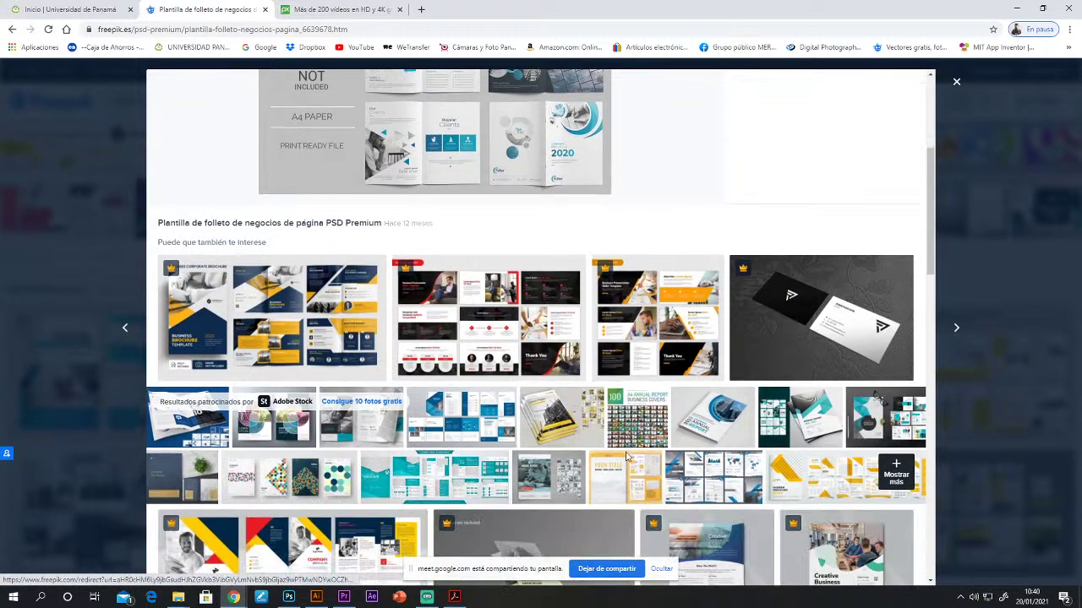
Step: Glance at the project brief in Illustrator and return to Freepik in Chrome to browse more related brochure templates
click(316, 596)
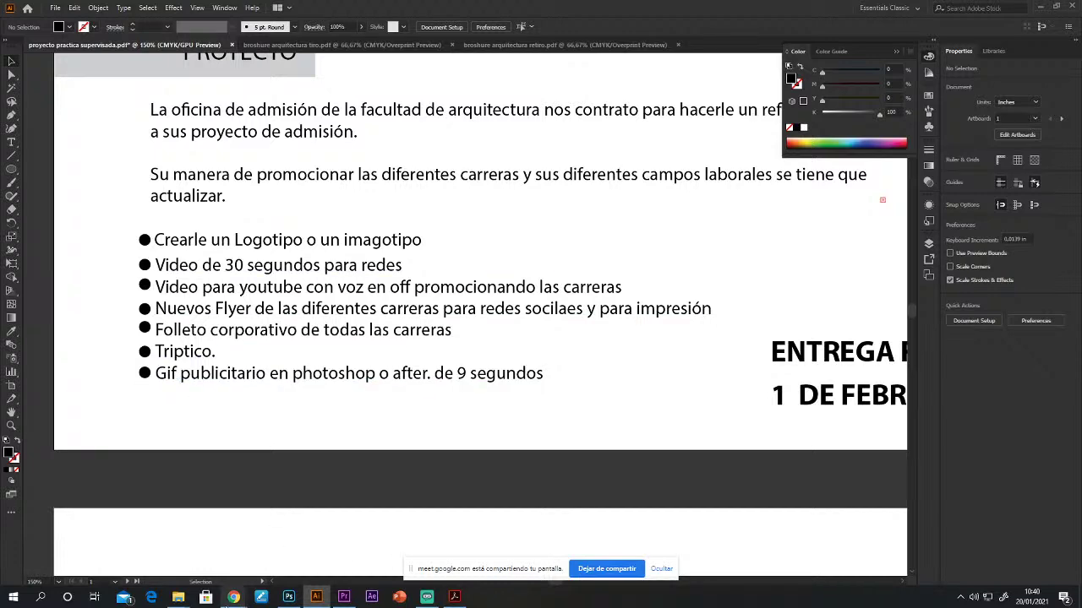
mouse_move(233, 596)
click(362, 532)
scroll(565, 421, down, 3)
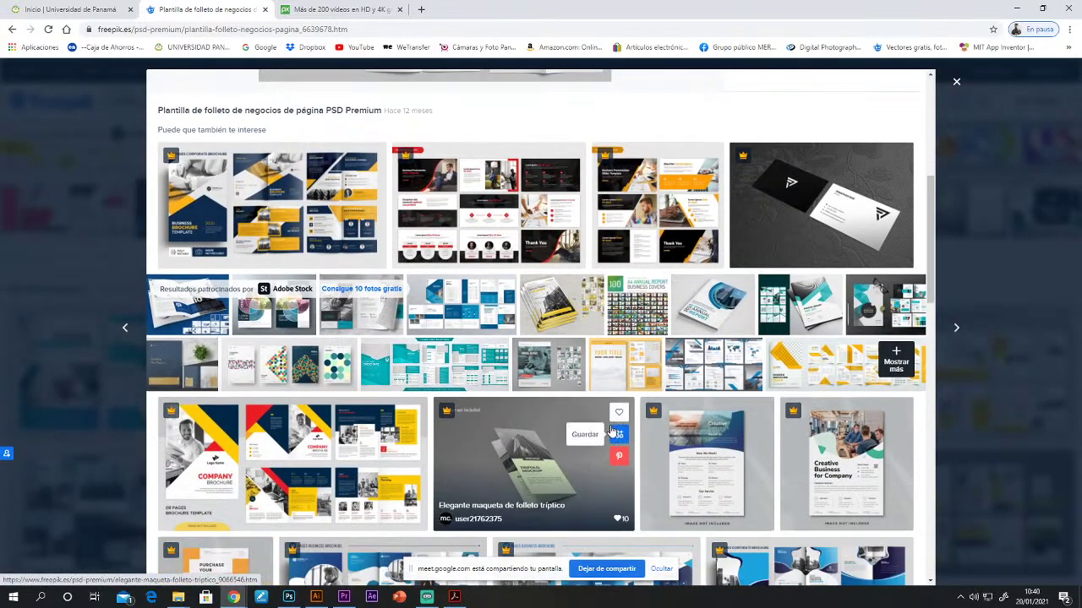
scroll(548, 376, down, 2)
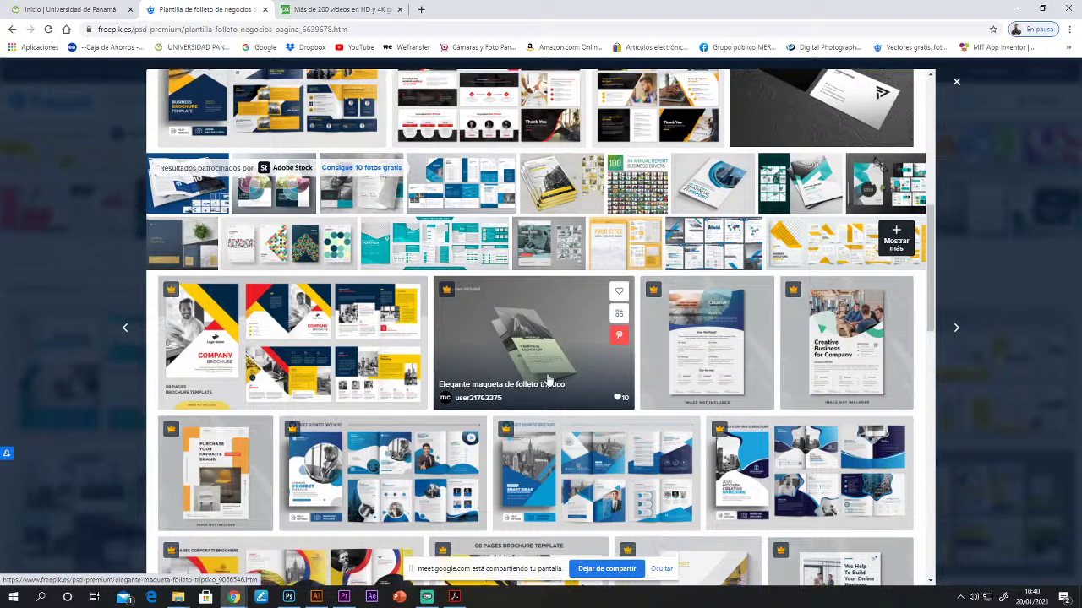
scroll(526, 258, down, 2)
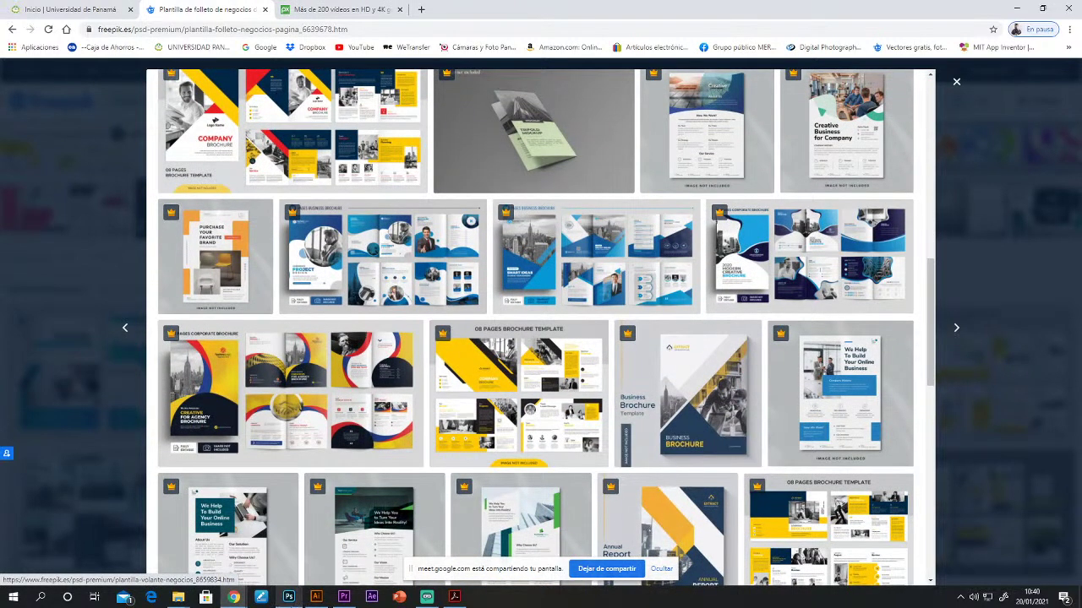
Step: Switch to Illustrator and examine the tiro and retiro architecture brochure files, comparing them with the project brief
click(316, 596)
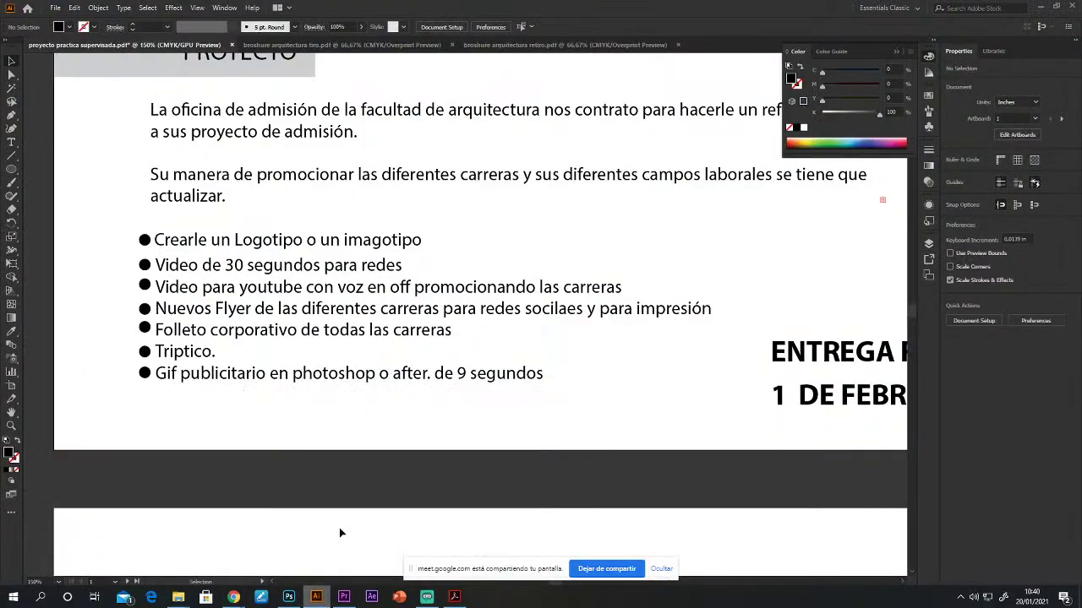
click(347, 45)
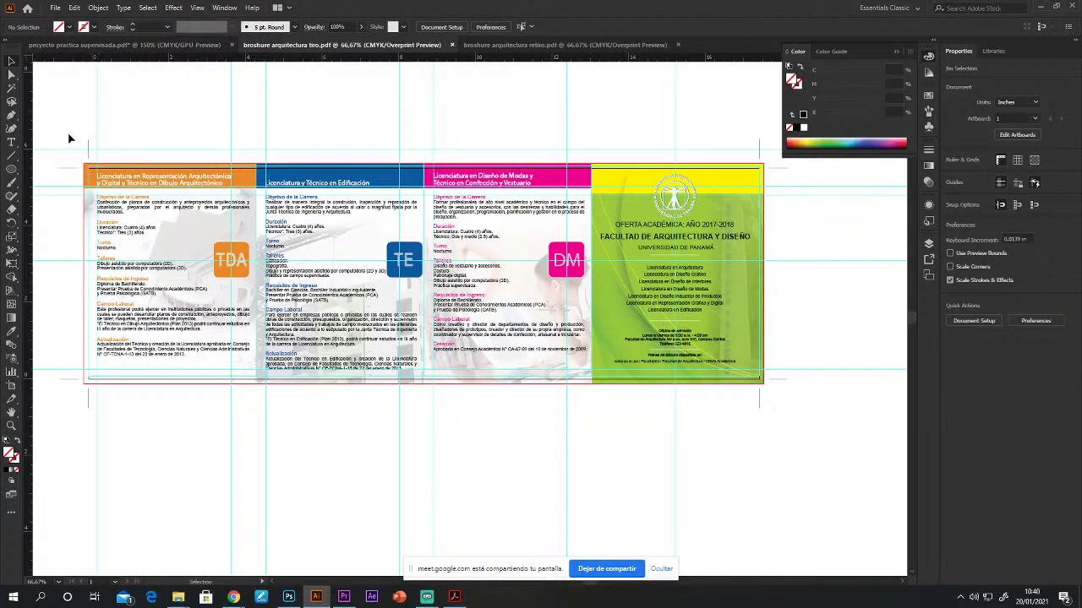
drag(71, 133, 586, 465)
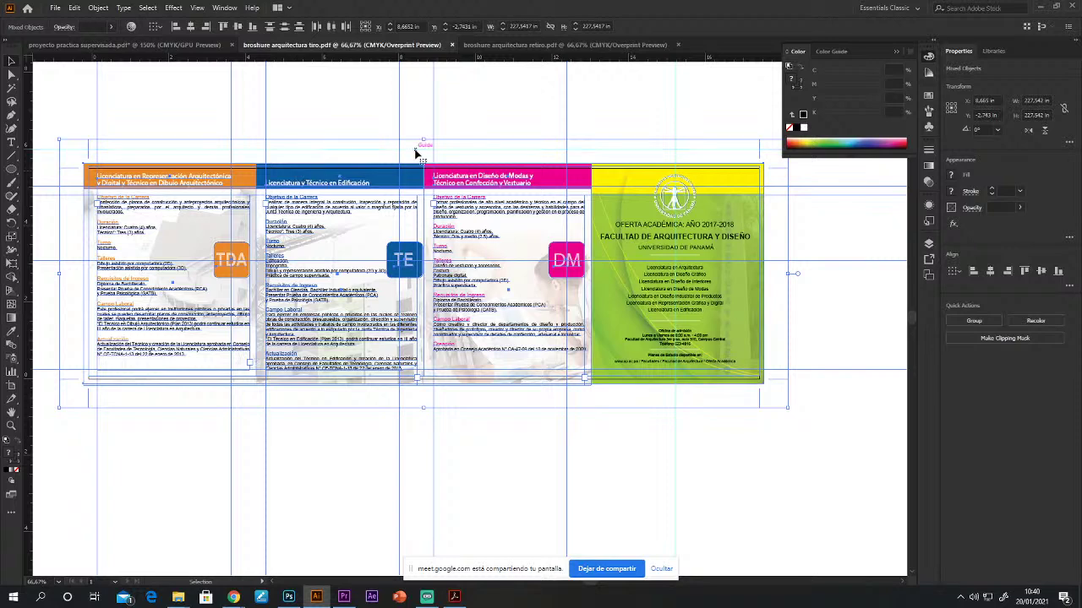
click(405, 116)
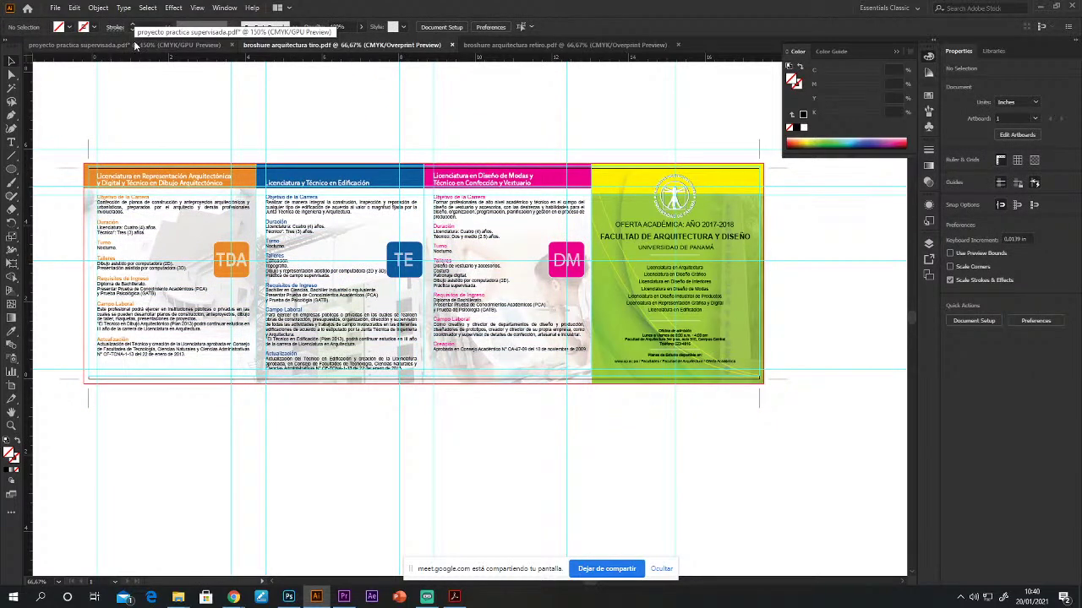
click(592, 44)
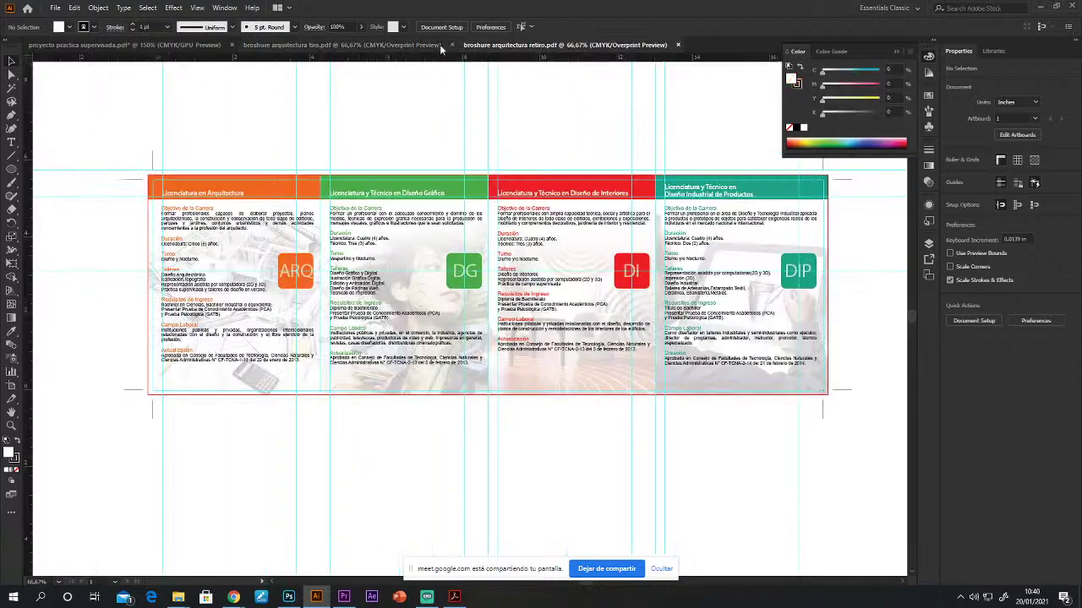
click(175, 44)
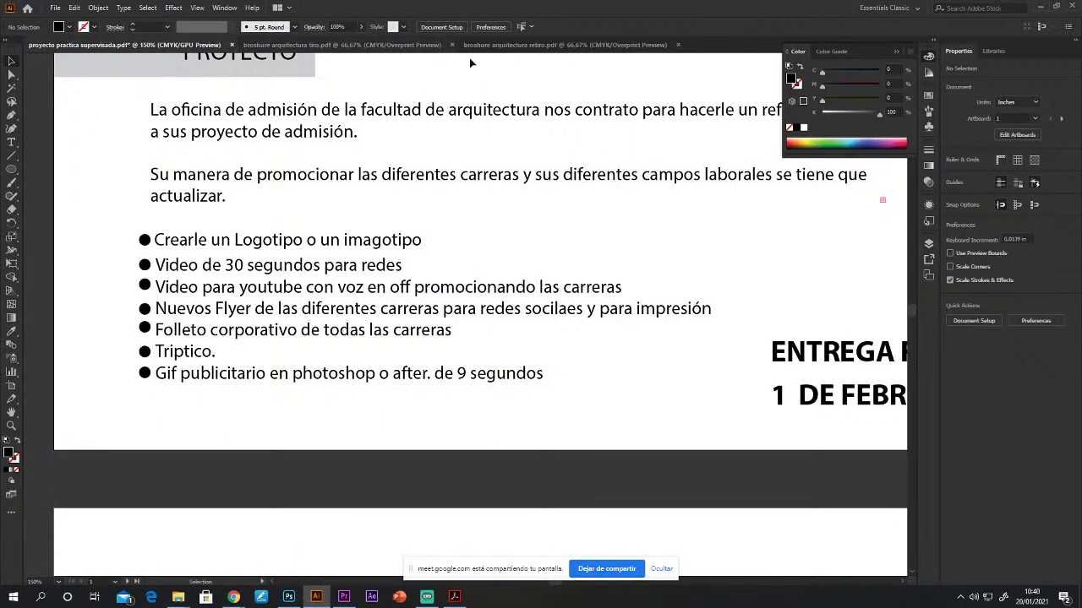
click(427, 45)
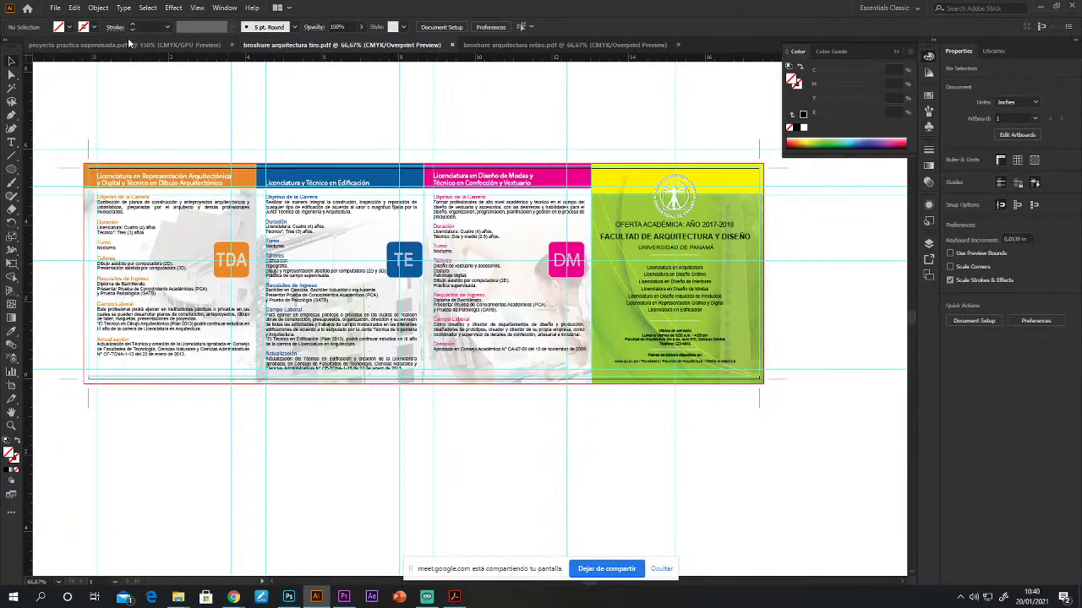
click(130, 45)
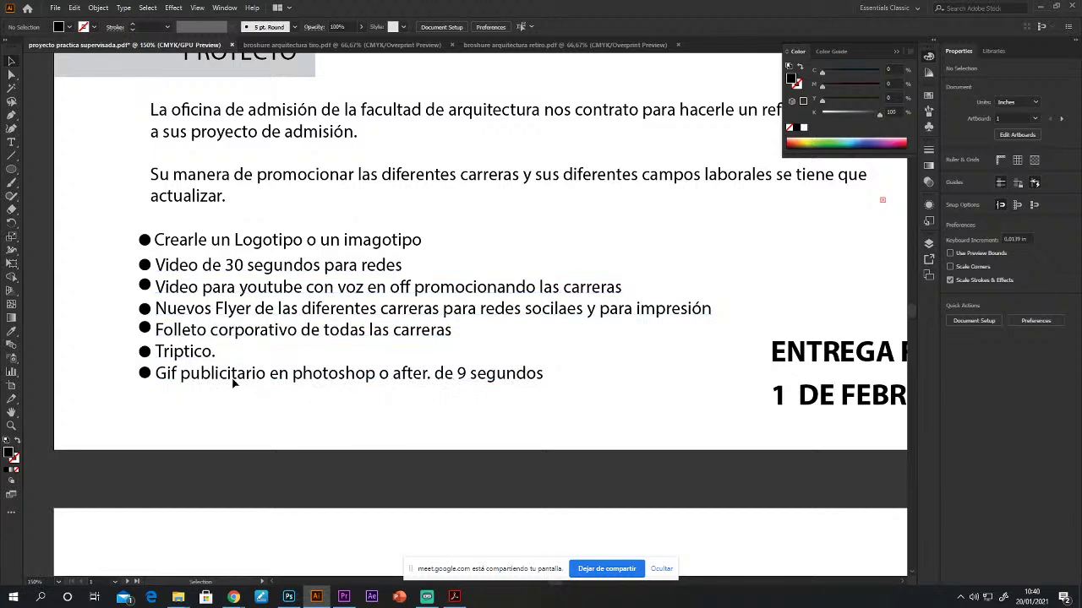
Step: Extend the Triptico item in the deliverables list to read "Triptico o brochure."
click(11, 142)
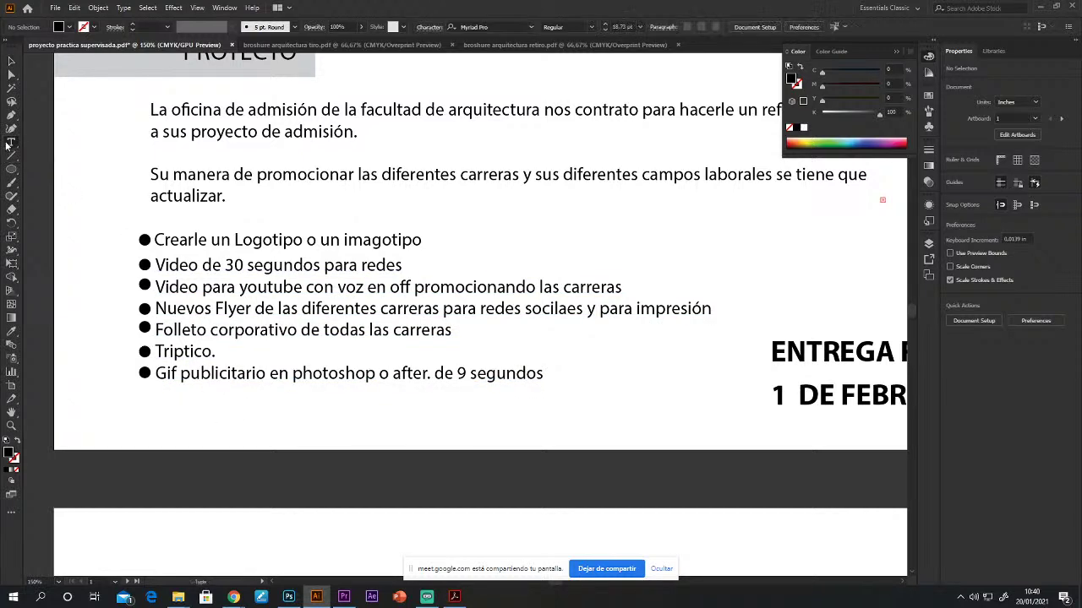
click(213, 351)
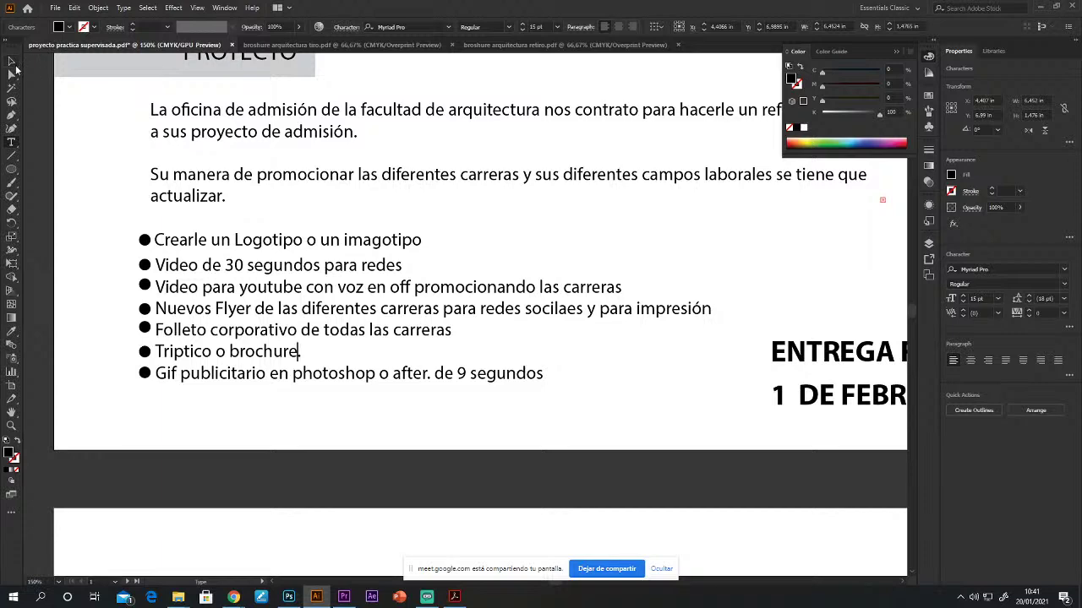
key(Escape)
click(442, 403)
Step: Correct the spelling of "sociales" in the Nuevos Flyer item of the deliverables list
drag(442, 397, 448, 438)
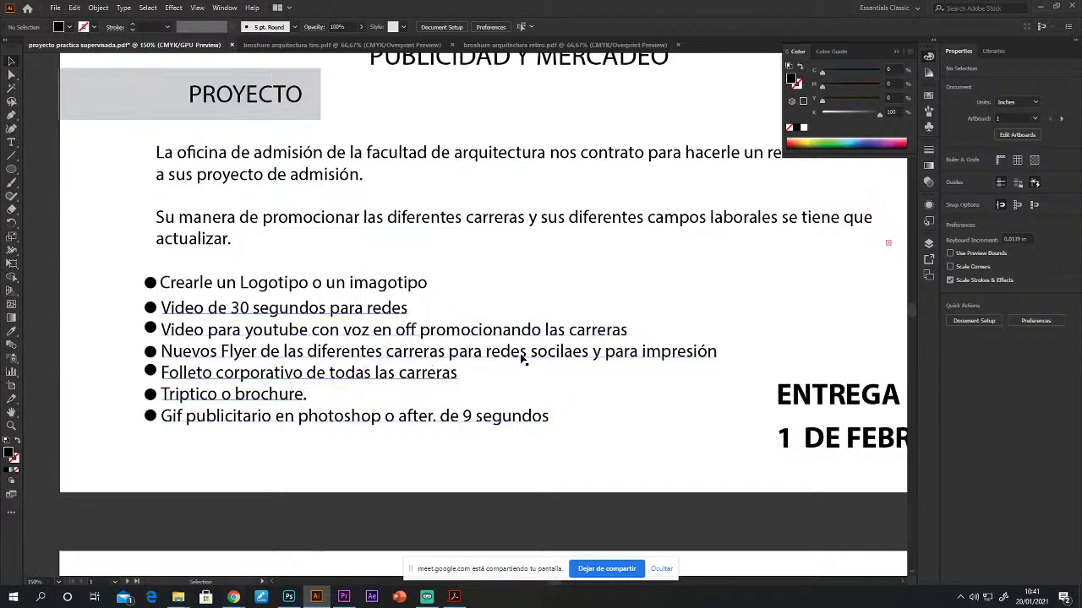
click(11, 142)
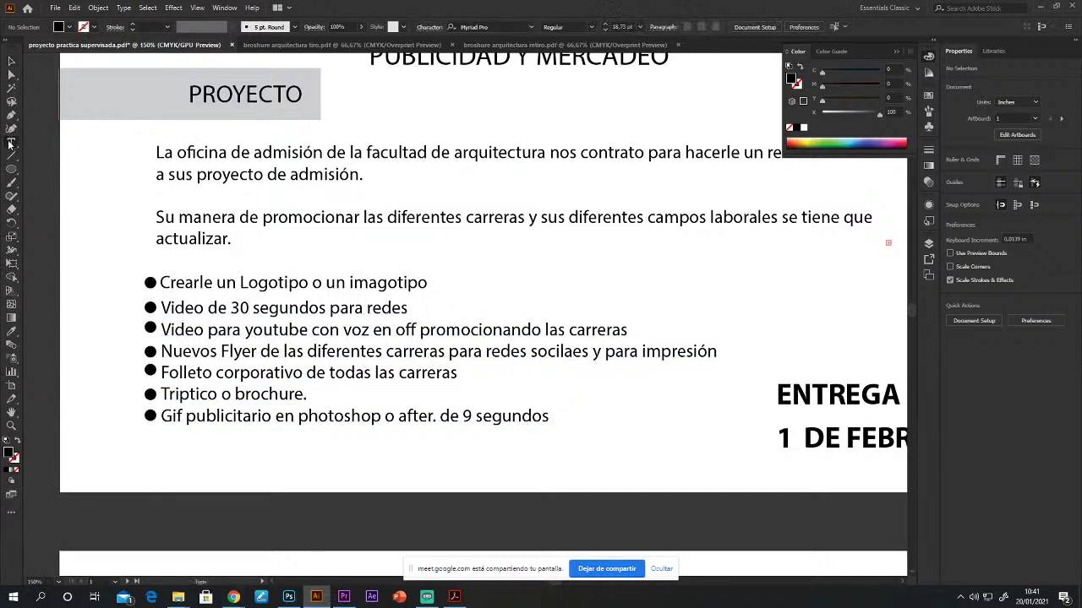
click(561, 352)
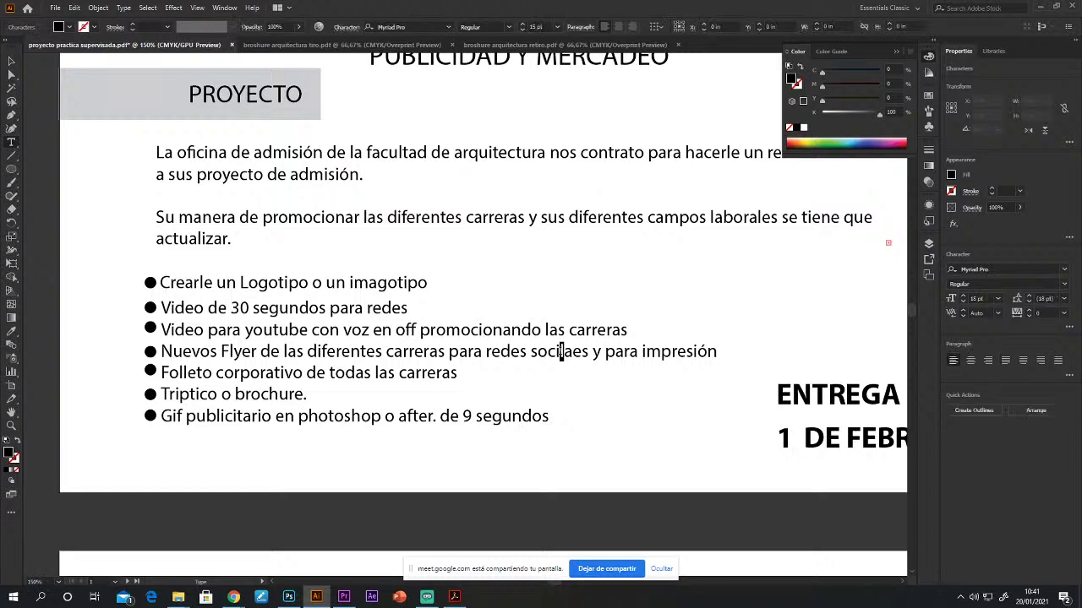
key(Right)
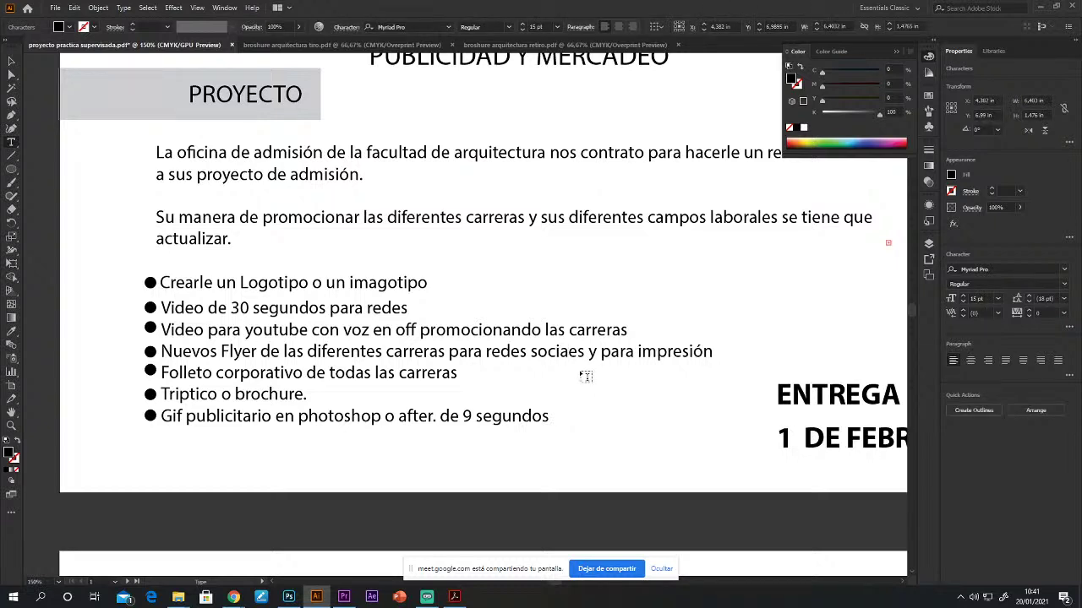
text(l)
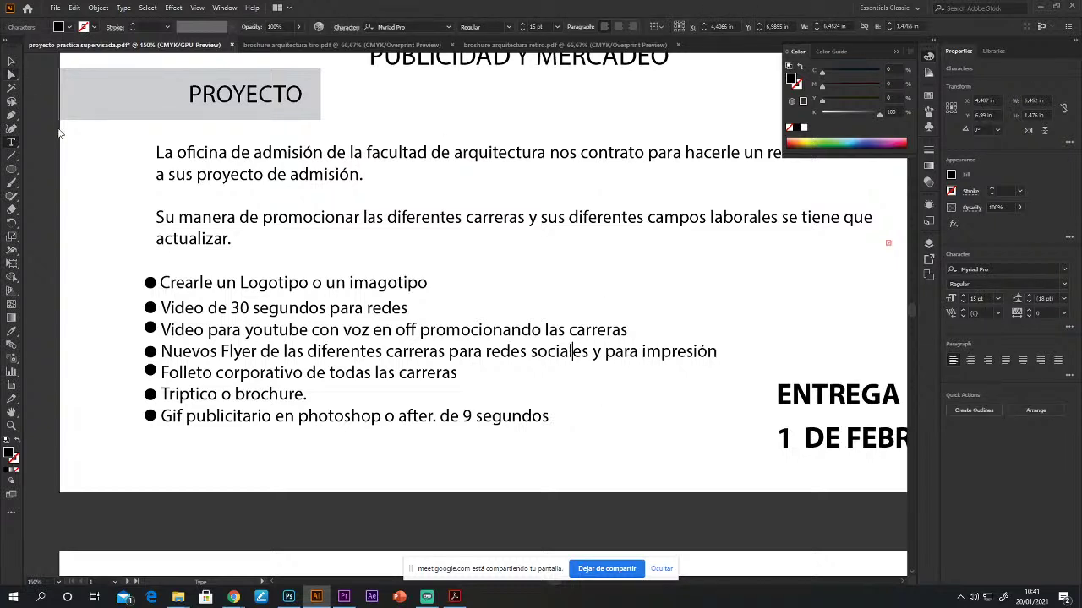
key(Escape)
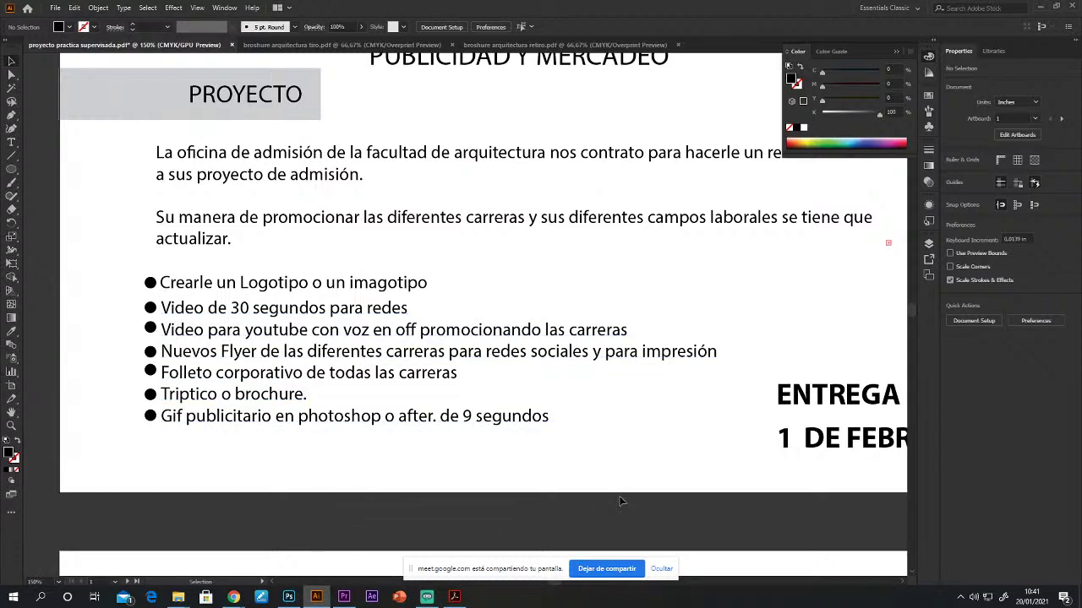
Step: Check the Freepik brochure templates in Chrome again, and return to Illustrator to view the tiro architecture brochure
mouse_move(233, 596)
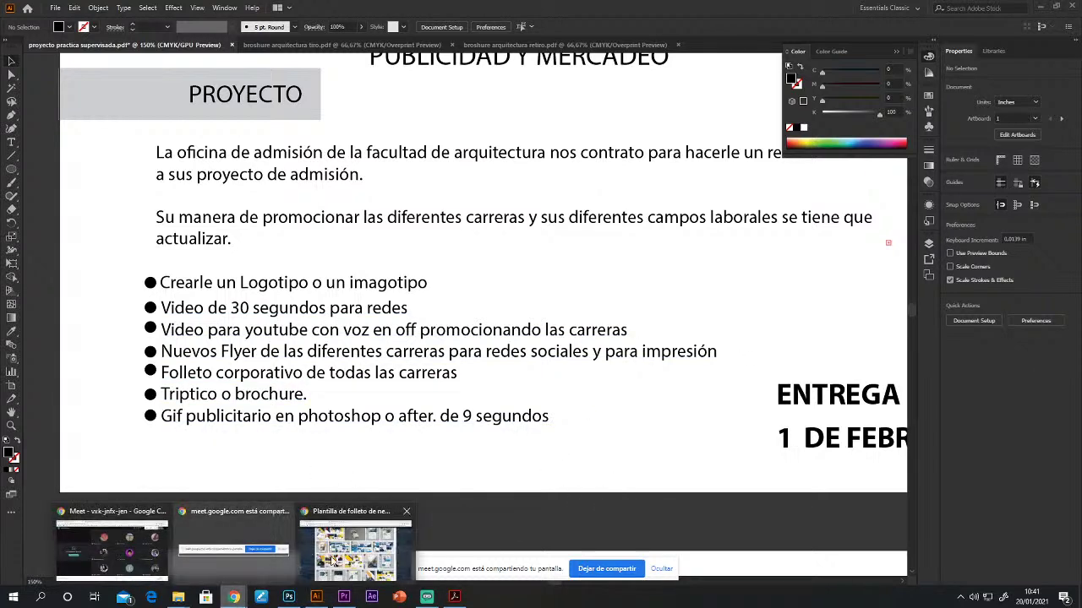
click(332, 520)
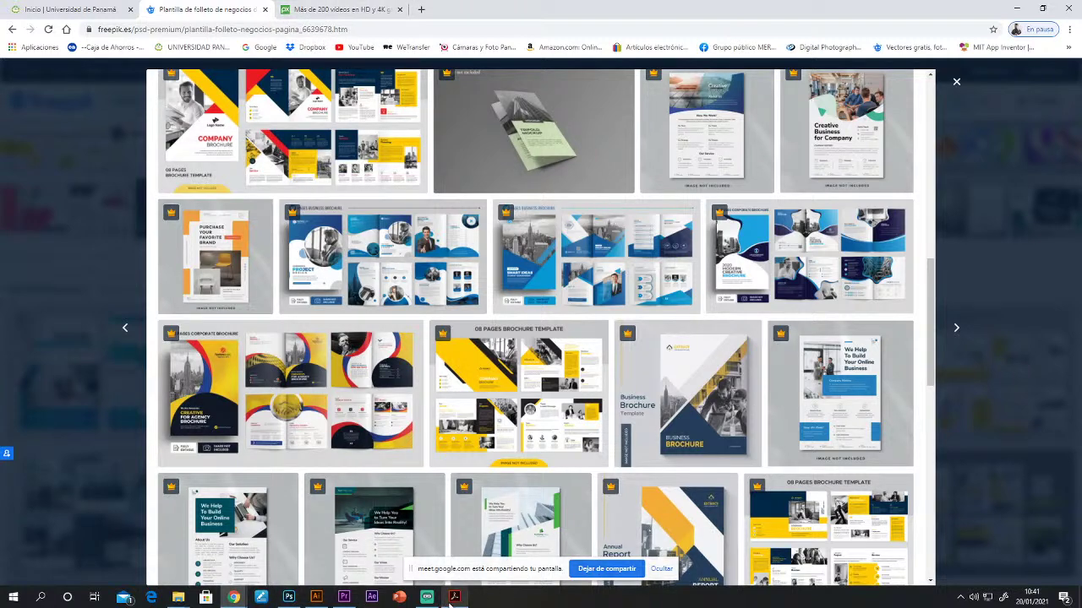
mouse_move(259, 357)
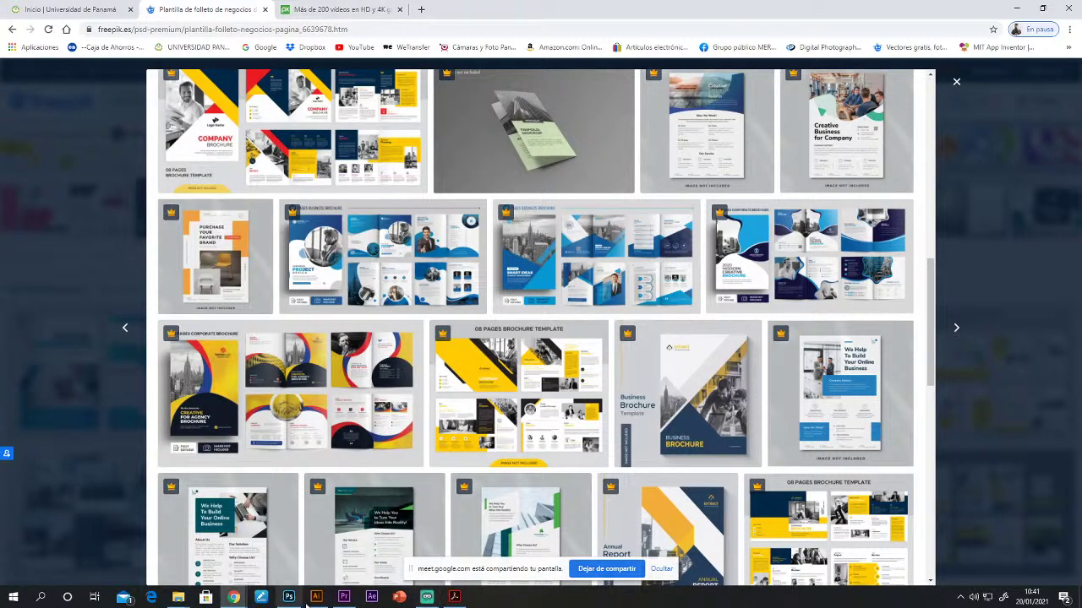
click(316, 597)
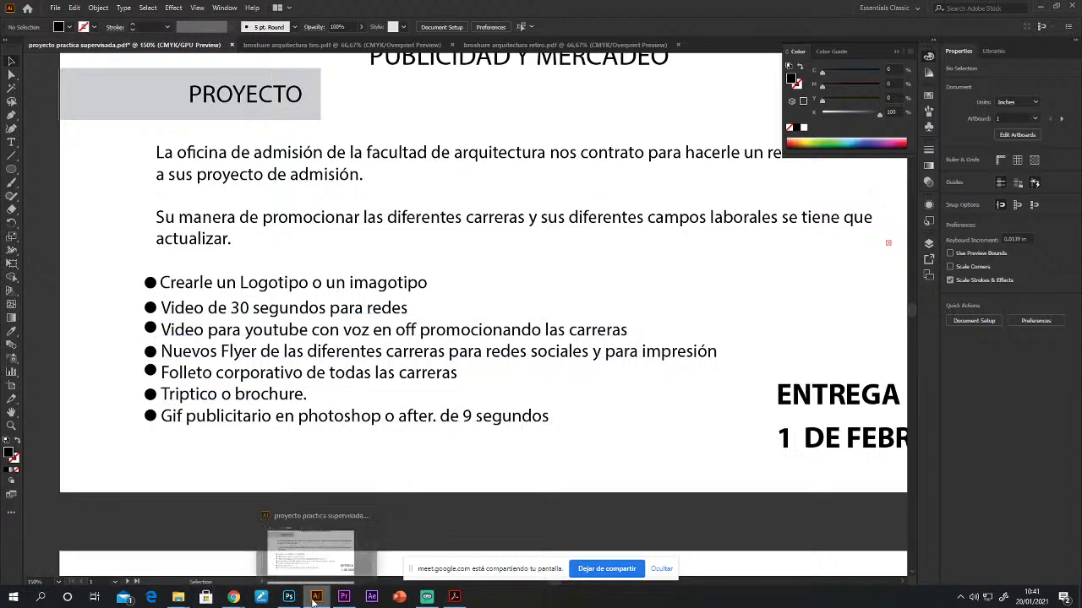
click(327, 46)
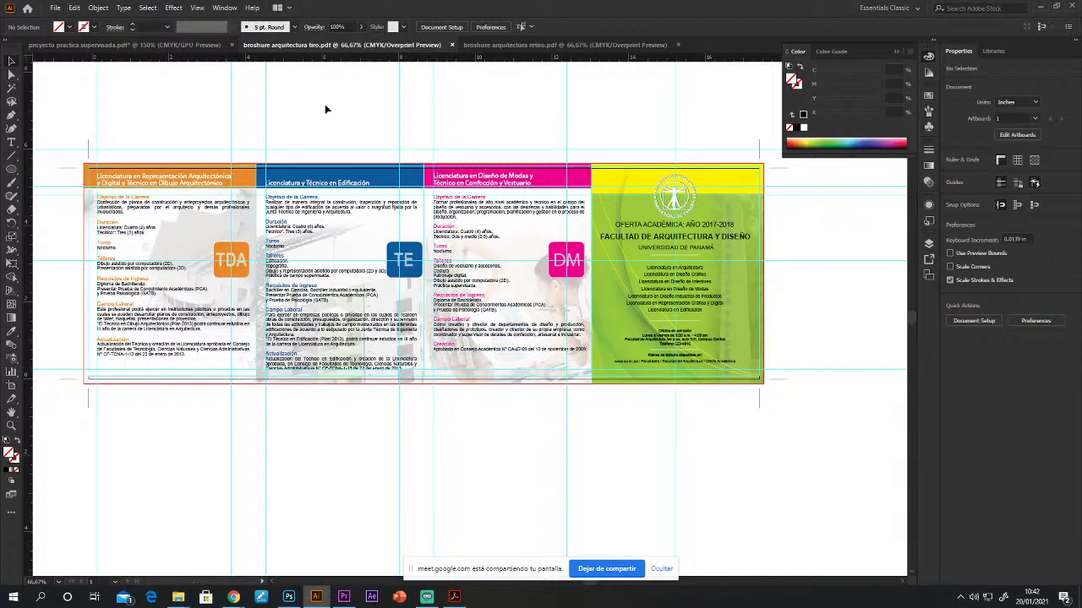
Step: Return to the project brief and change the duration in the social-media video item to 60 seconds
click(82, 45)
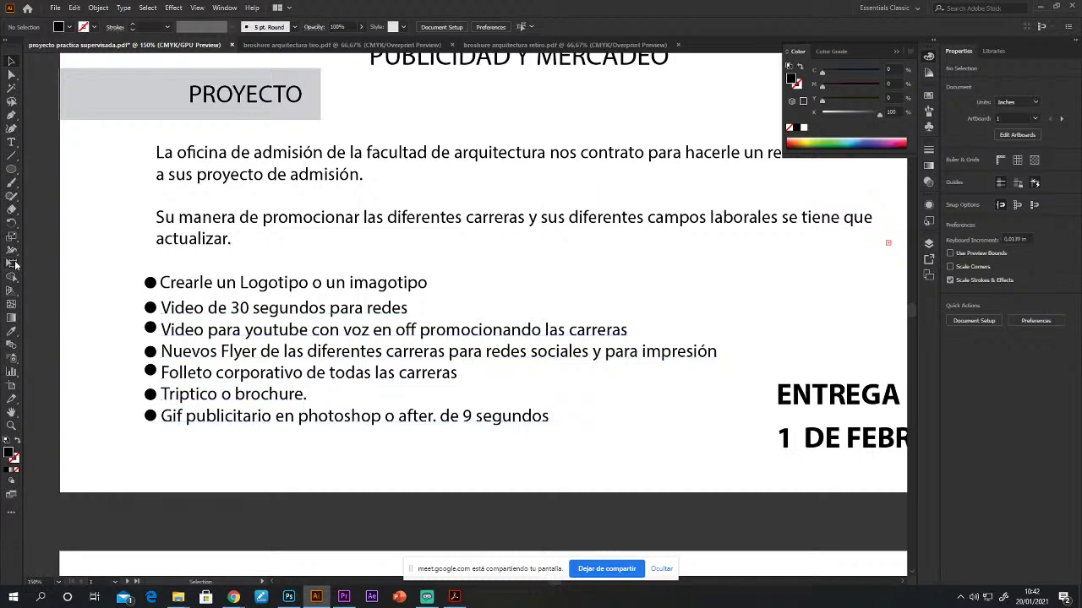
click(11, 141)
click(261, 330)
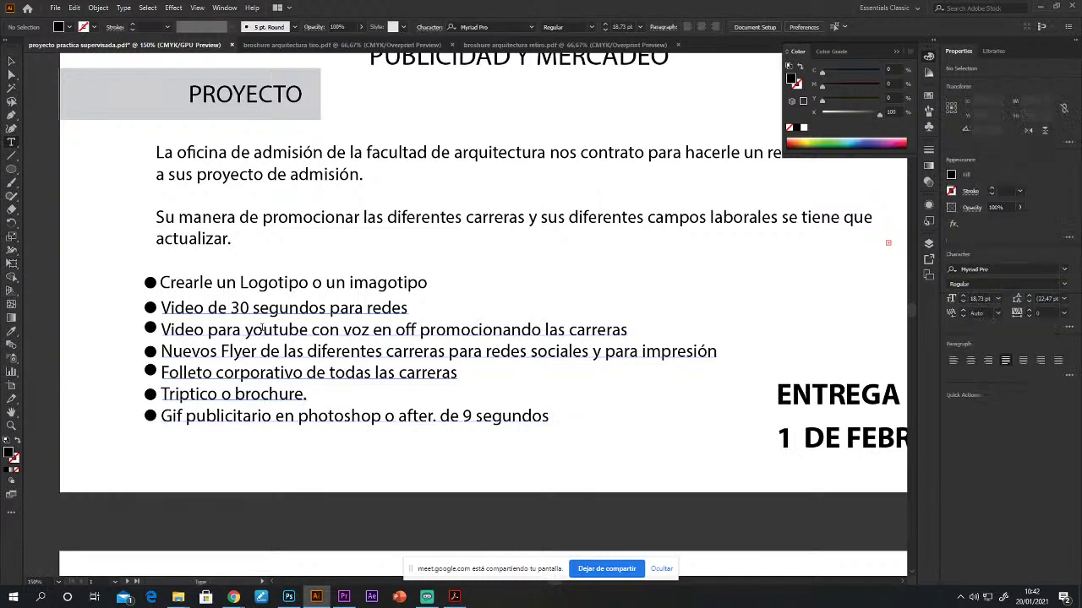
click(250, 308)
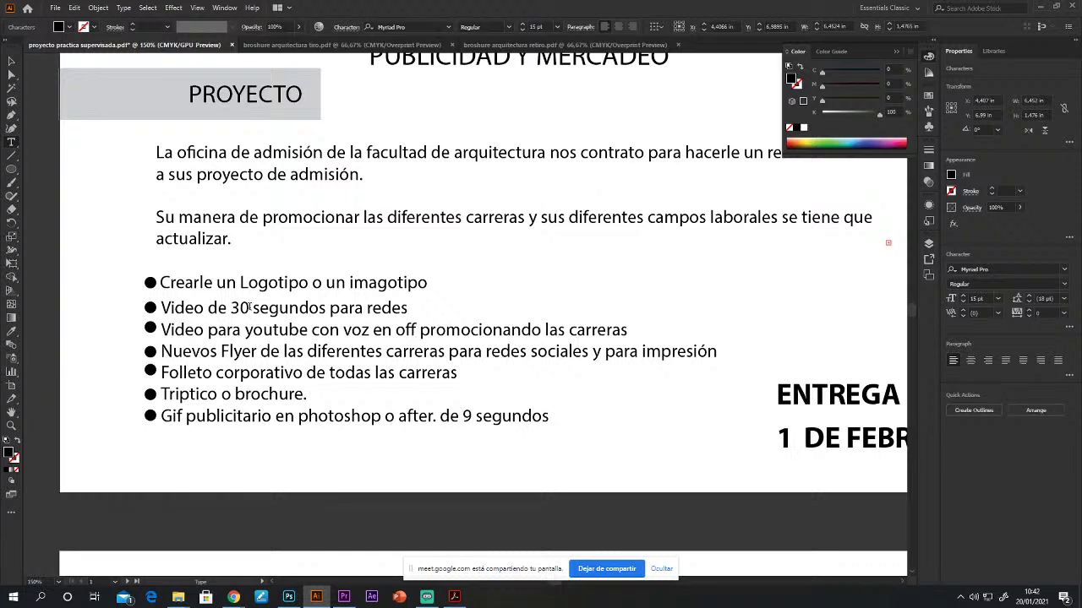
drag(250, 308, 231, 306)
text(60)
click(11, 61)
click(57, 169)
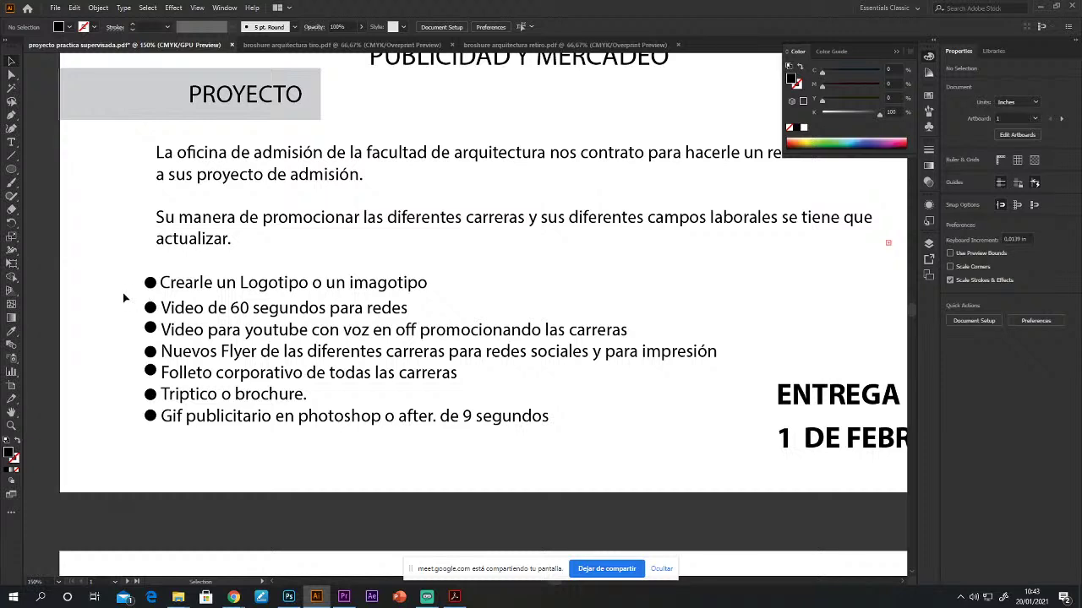
Step: Examine the brief's deliverables list item by item, from the logotype or imagotype through the YouTube voice-over video
drag(123, 279, 726, 451)
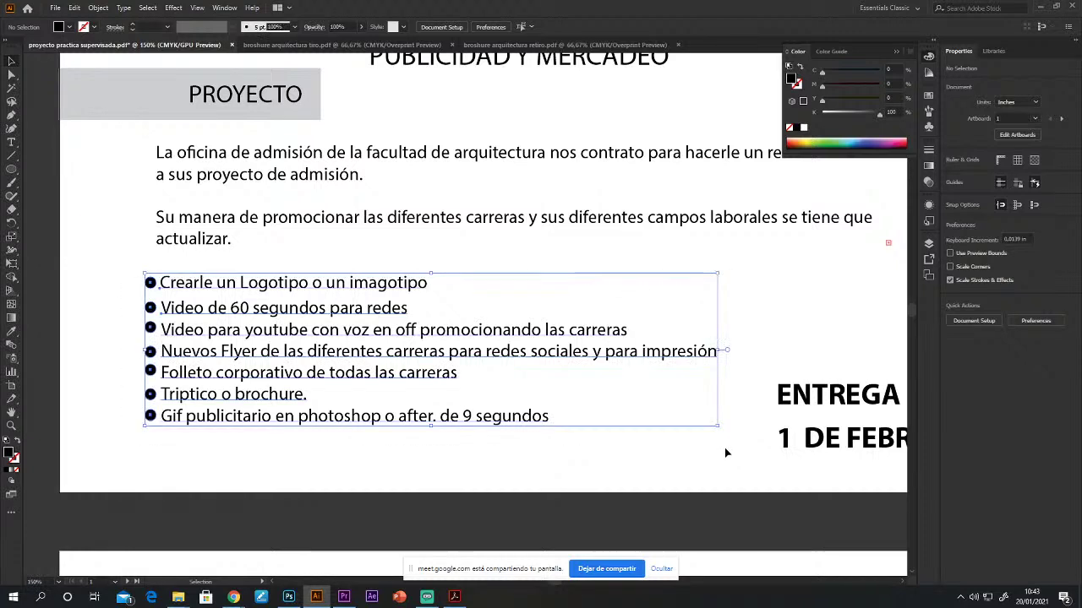
click(116, 276)
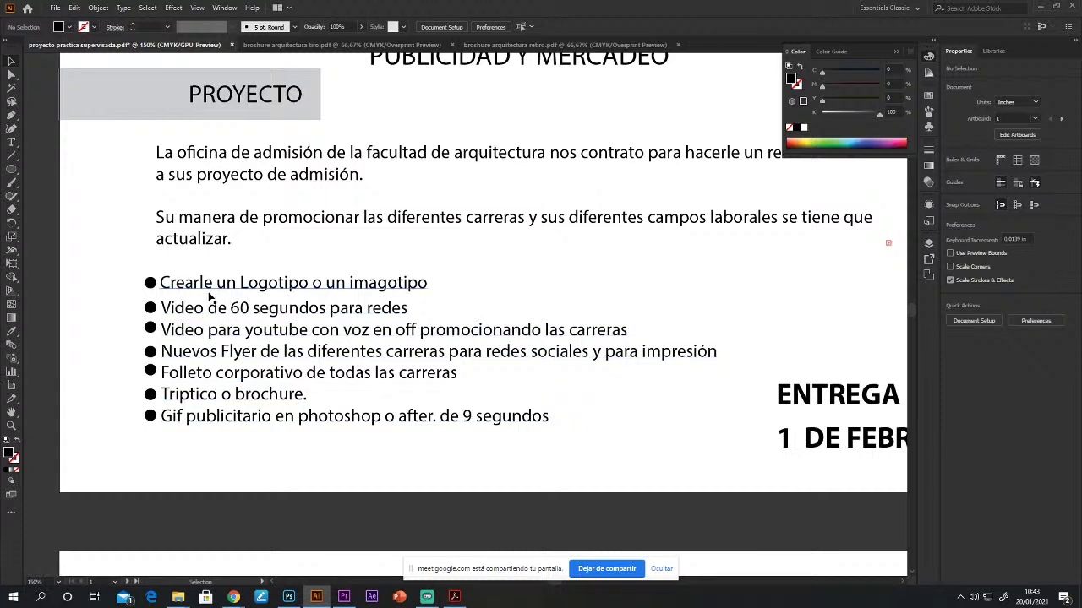
click(360, 290)
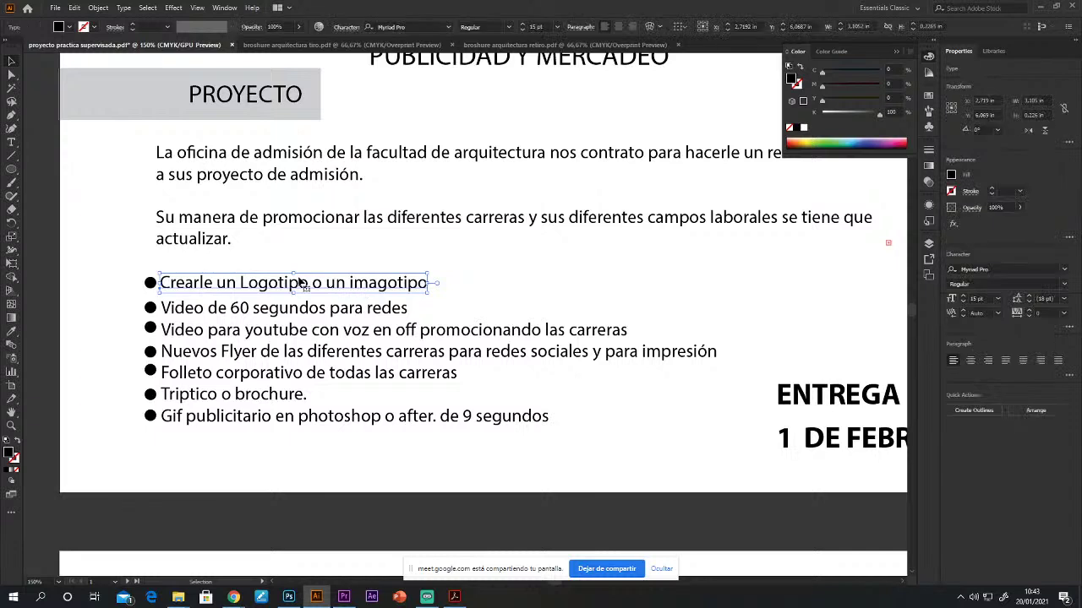
click(115, 296)
click(251, 287)
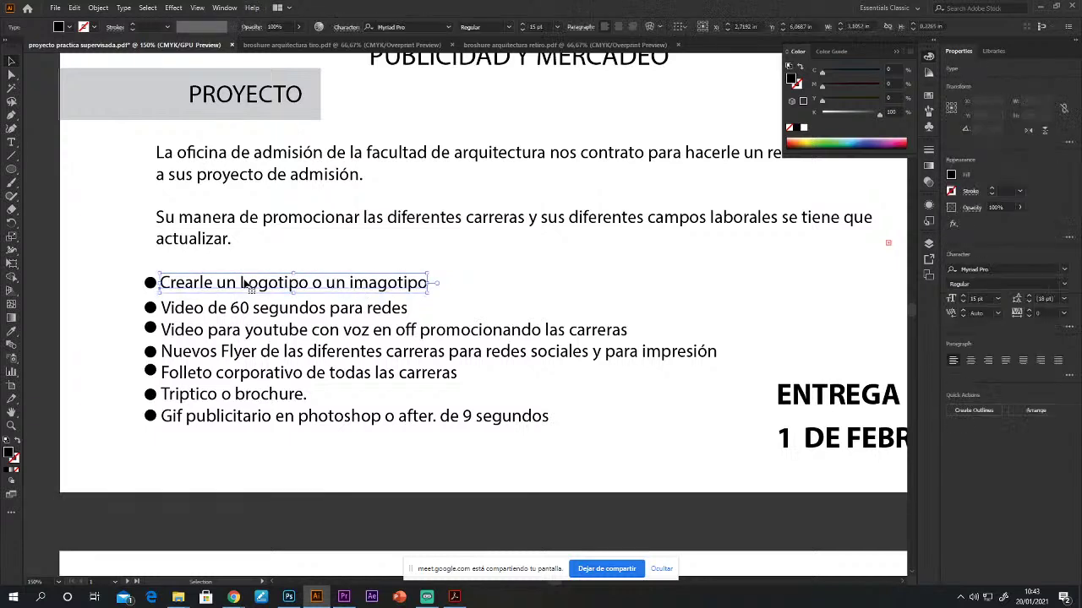
click(473, 296)
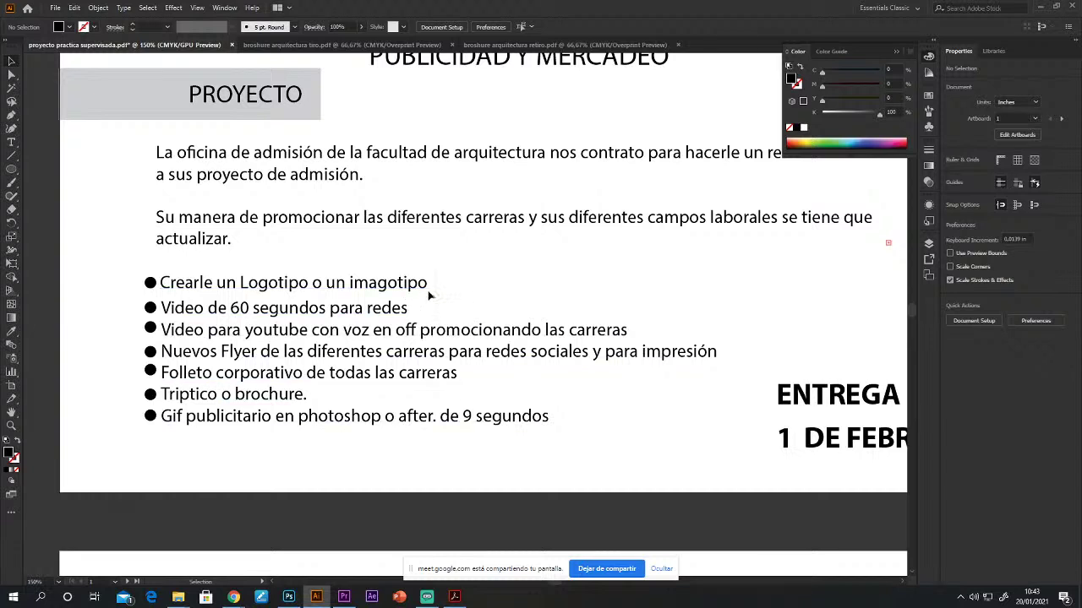
drag(123, 262, 504, 294)
click(499, 294)
drag(96, 273, 455, 292)
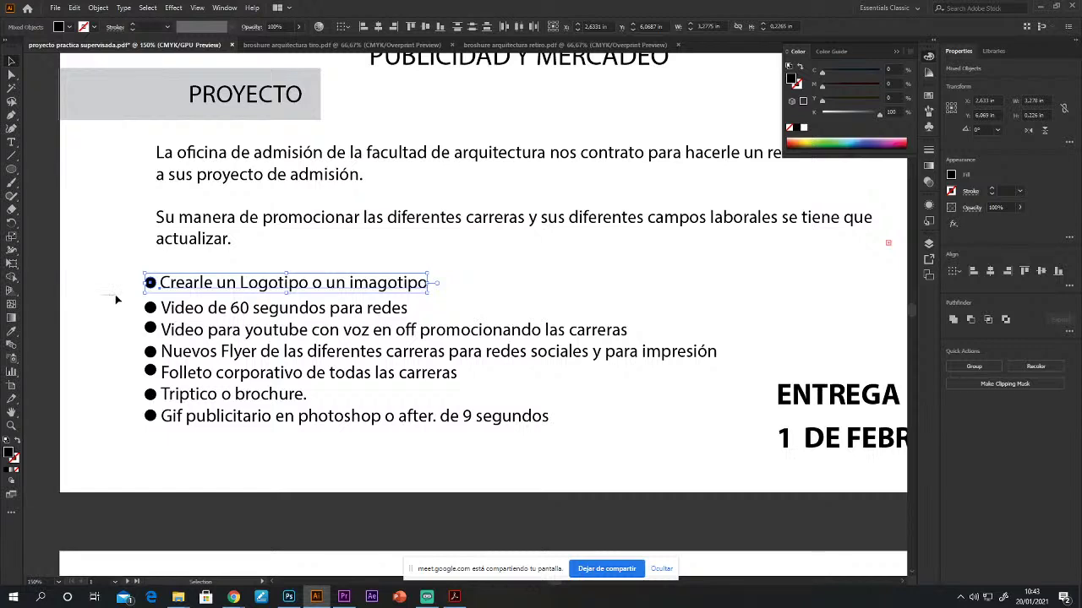
click(475, 311)
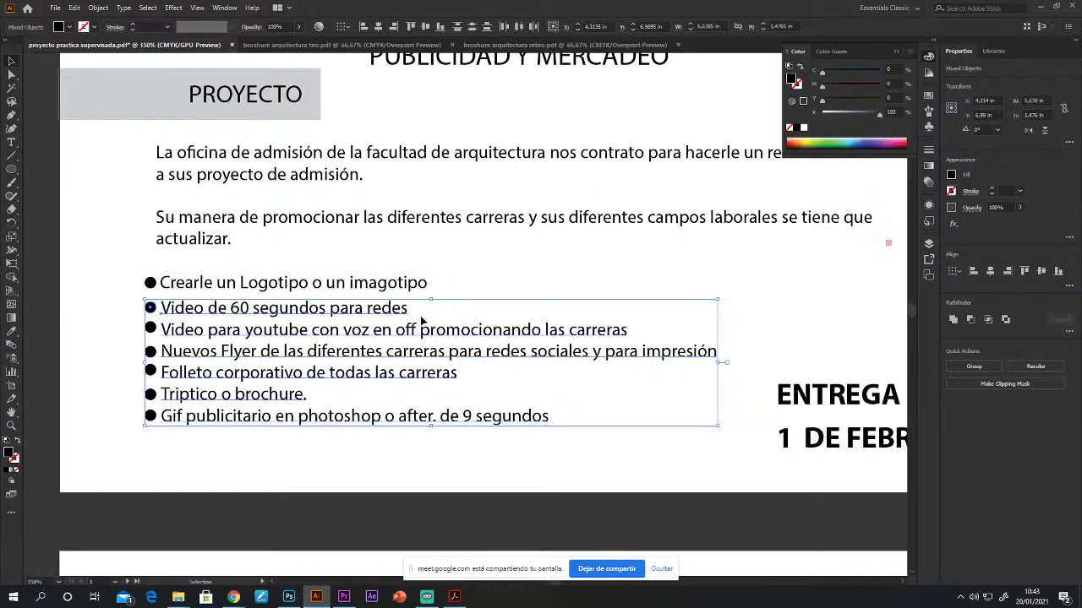
click(113, 338)
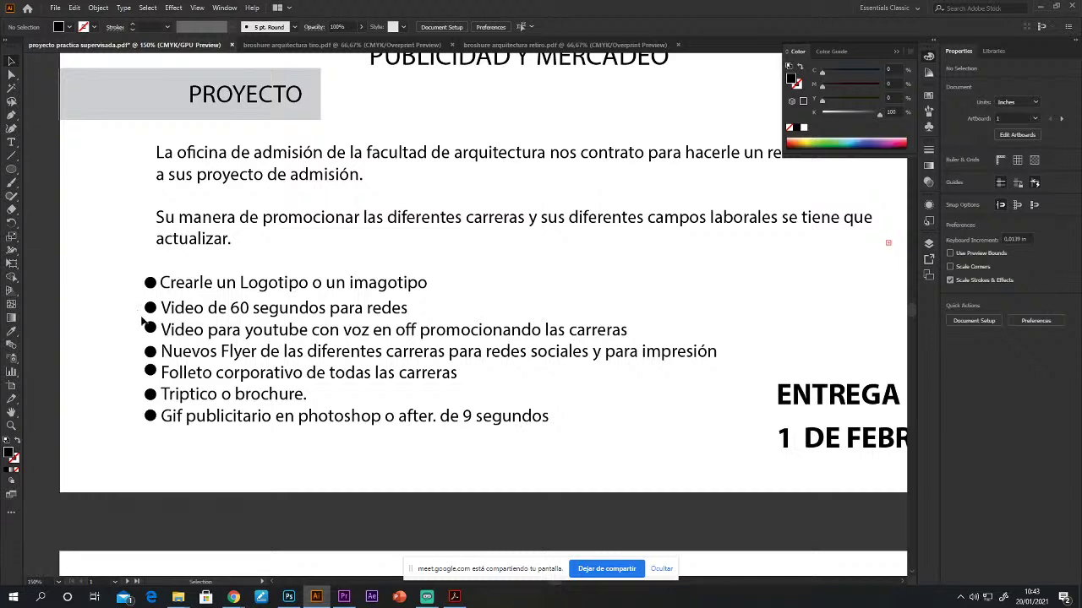
drag(112, 323, 682, 336)
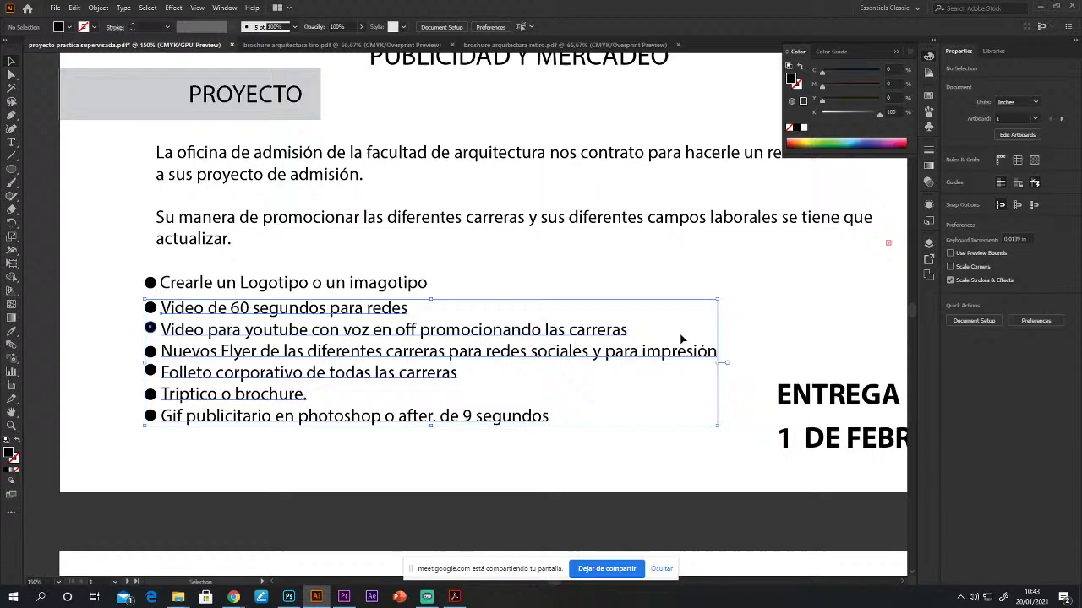
click(346, 495)
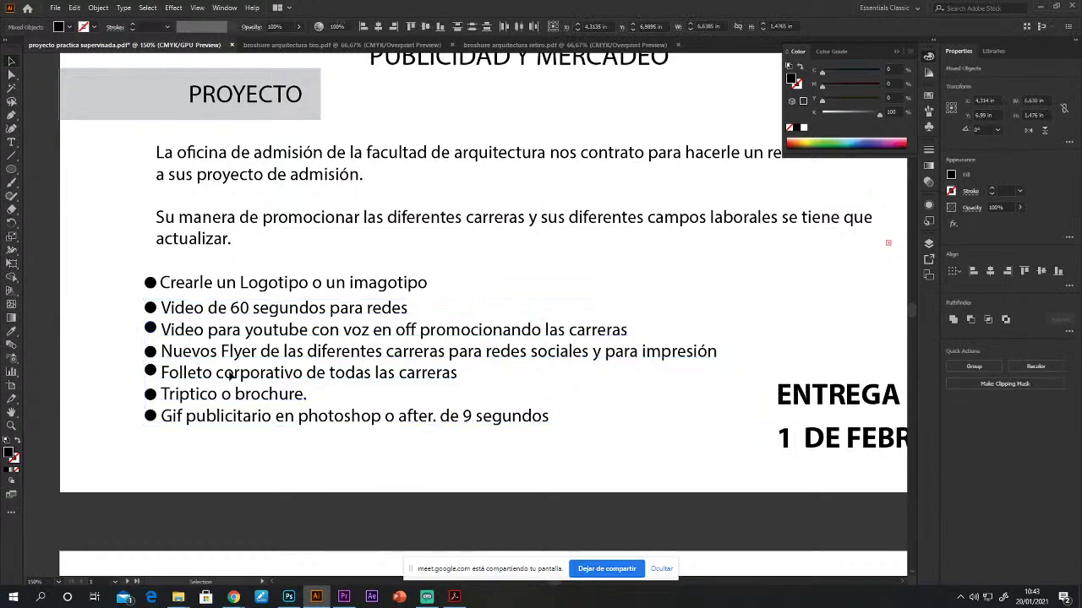
Step: Compare the corporate booklet and Triptico o brochure items in the brief with the tiro architecture brochure
click(372, 44)
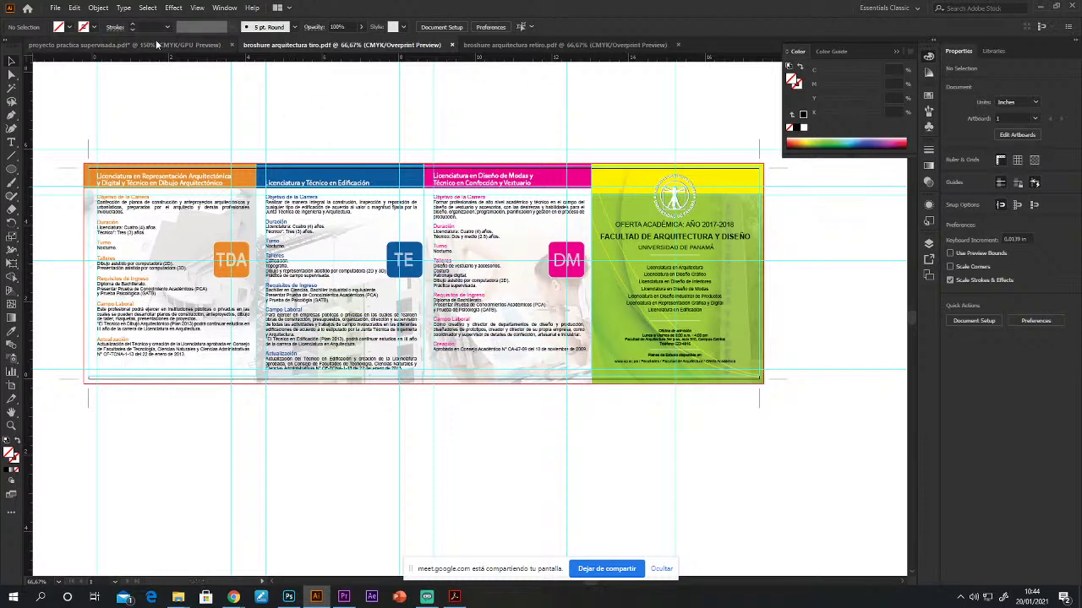
click(96, 44)
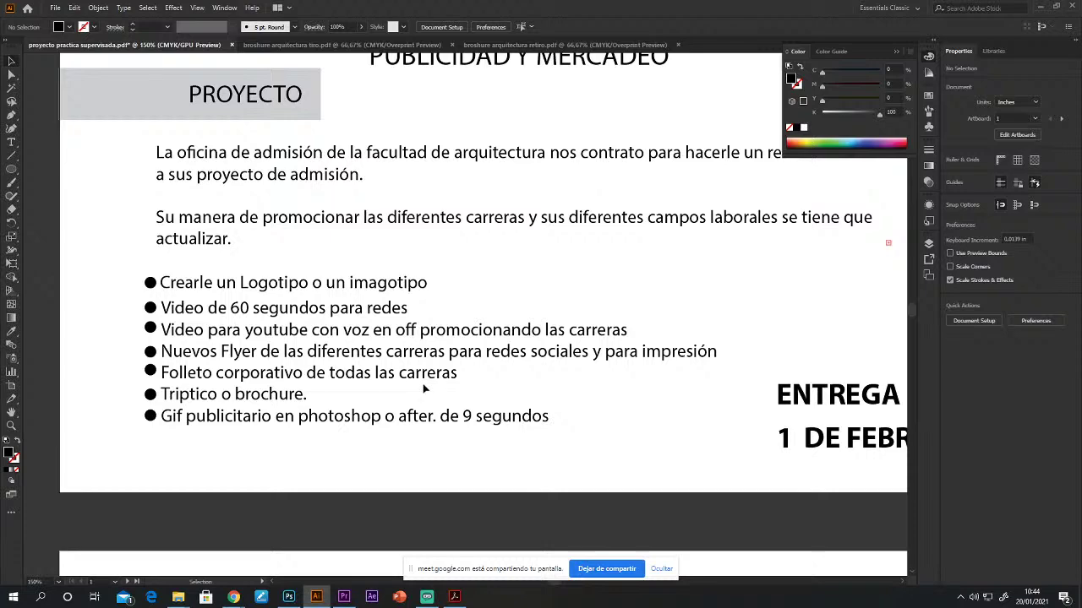
click(357, 408)
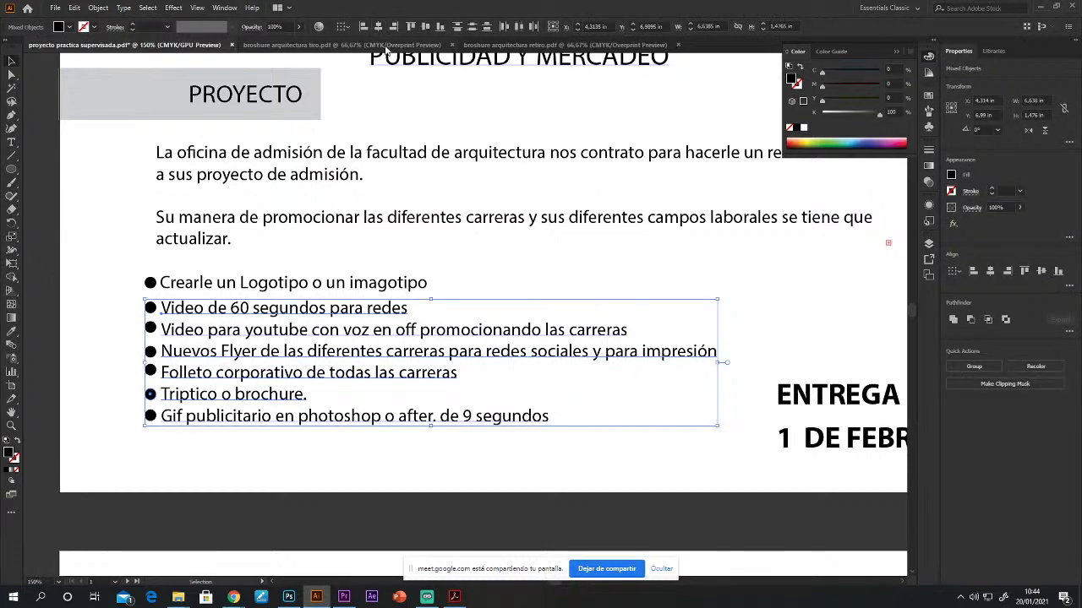
click(384, 44)
key(ctrl+shift+a)
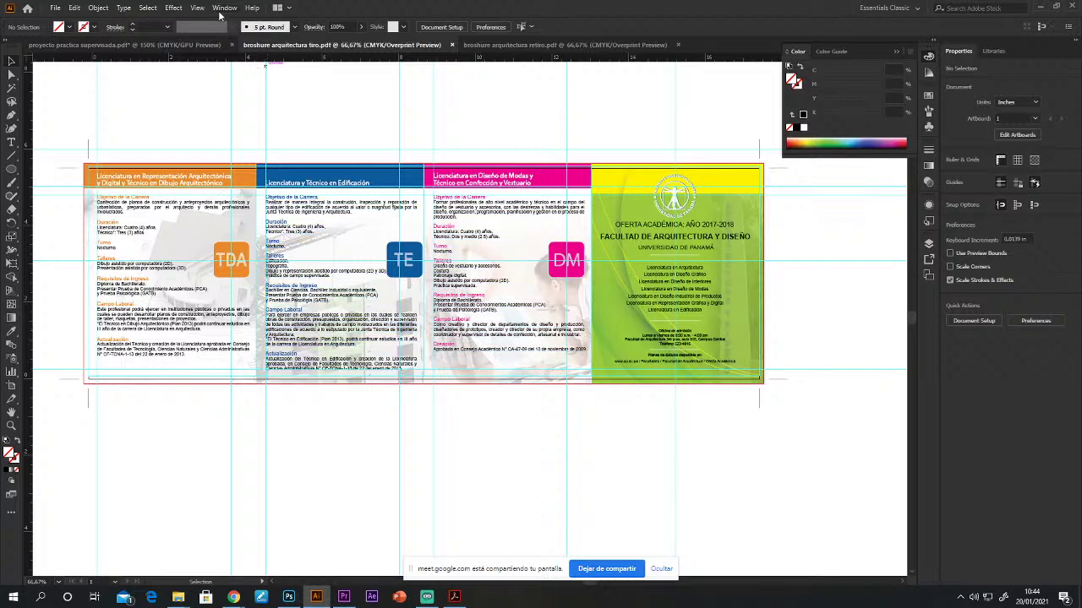
click(173, 45)
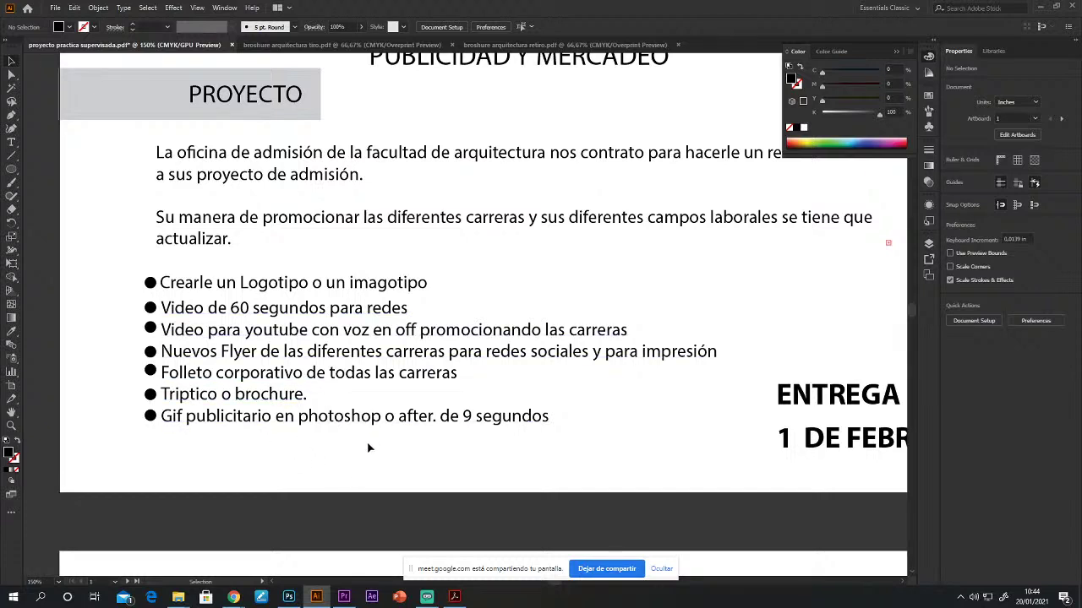
Step: Examine the full layouts of the tiro and retiro architecture brochures and check them against the project brief
mouse_move(233, 597)
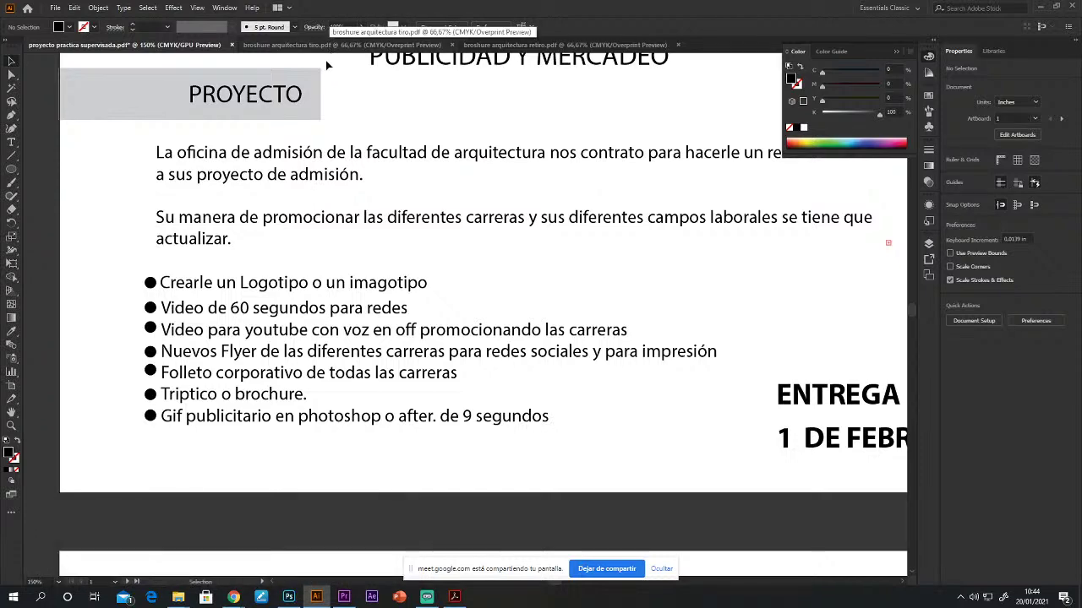
click(366, 47)
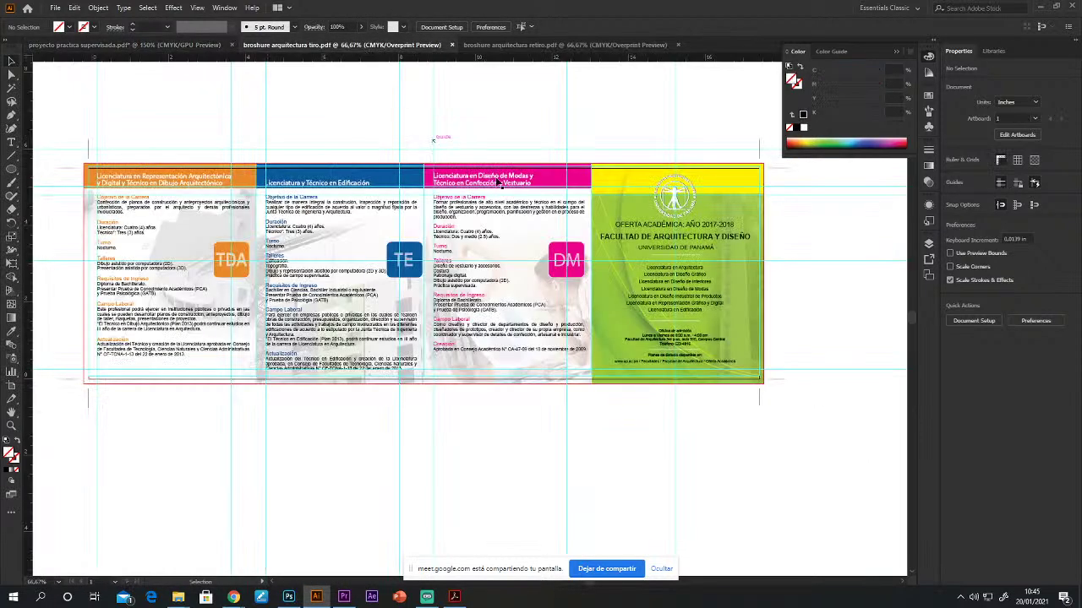
drag(61, 132, 851, 427)
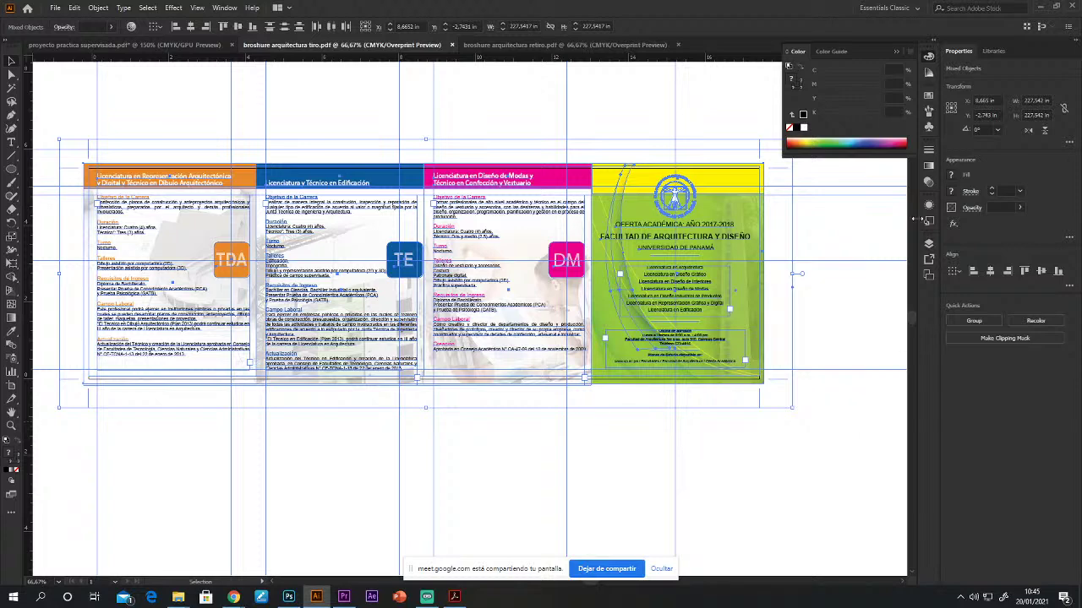
click(517, 45)
key(ctrl+shift+a)
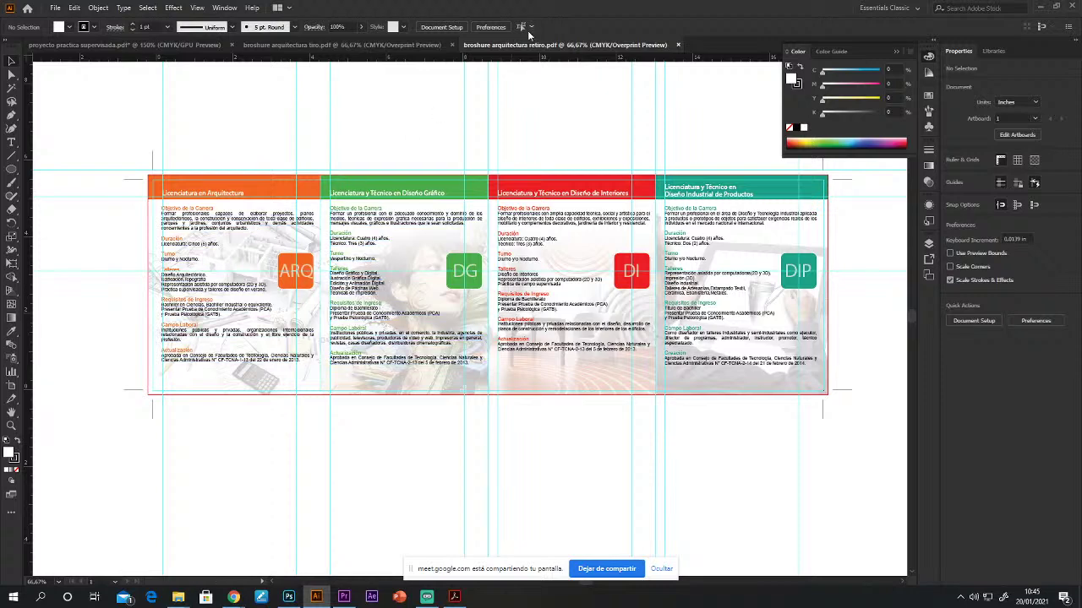
click(415, 46)
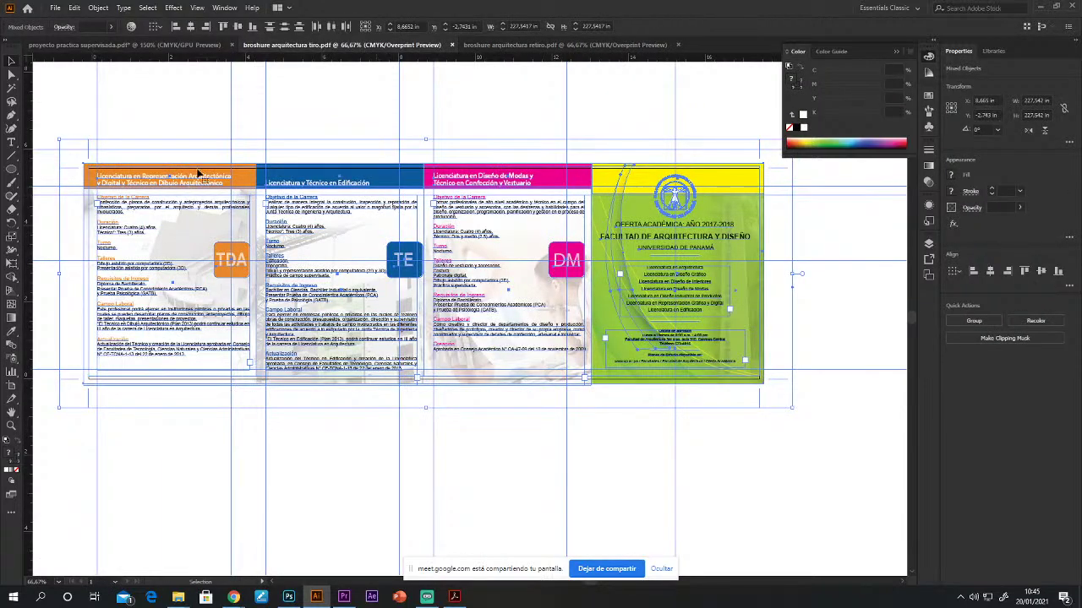
click(225, 118)
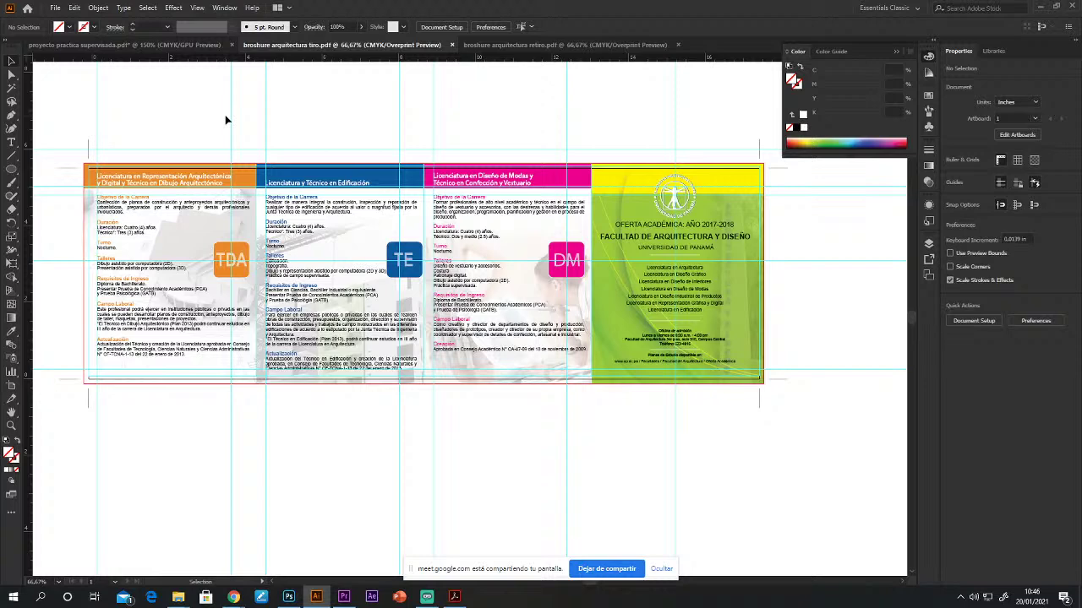
drag(74, 110, 842, 469)
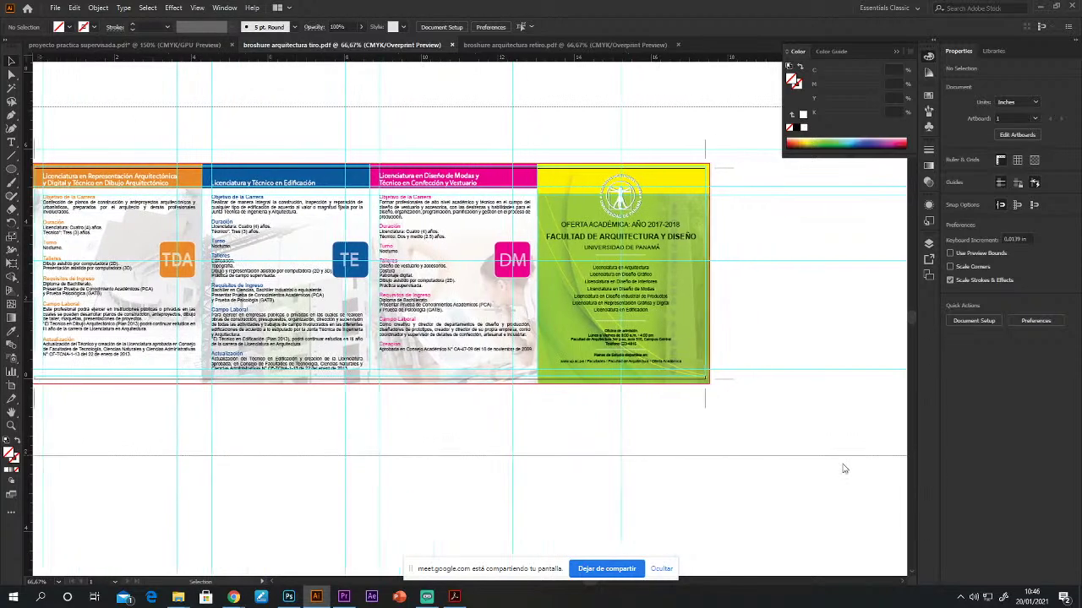
click(700, 365)
click(565, 45)
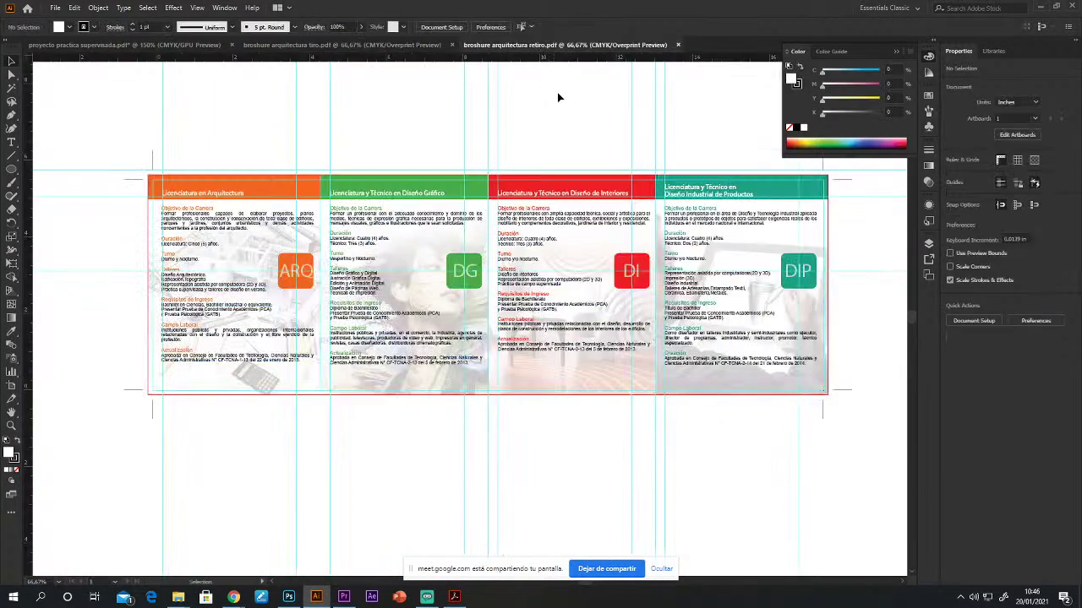
drag(111, 132, 854, 454)
click(574, 133)
click(85, 45)
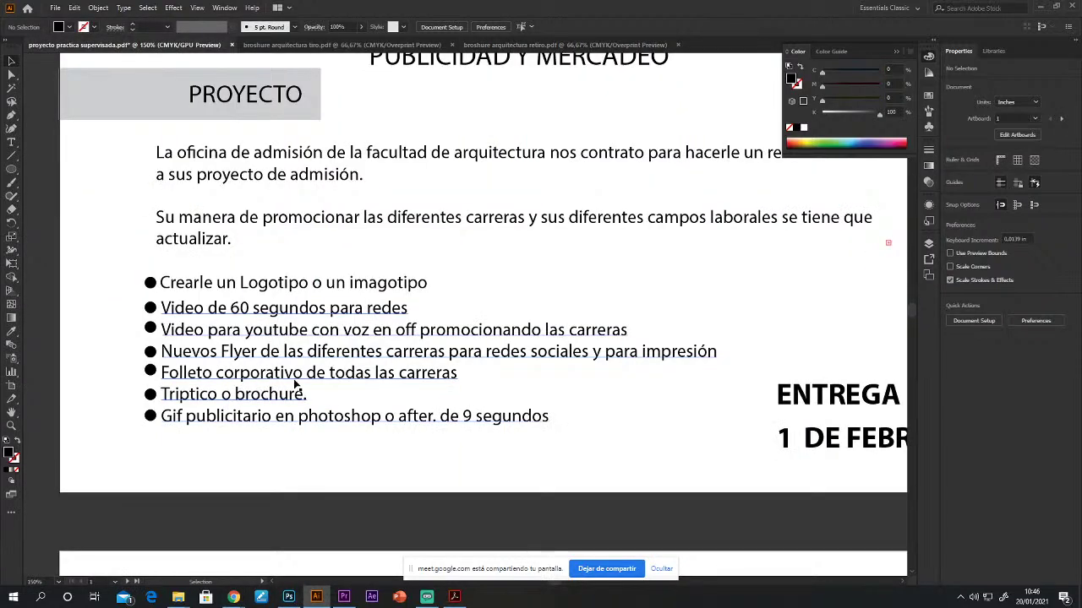
click(312, 45)
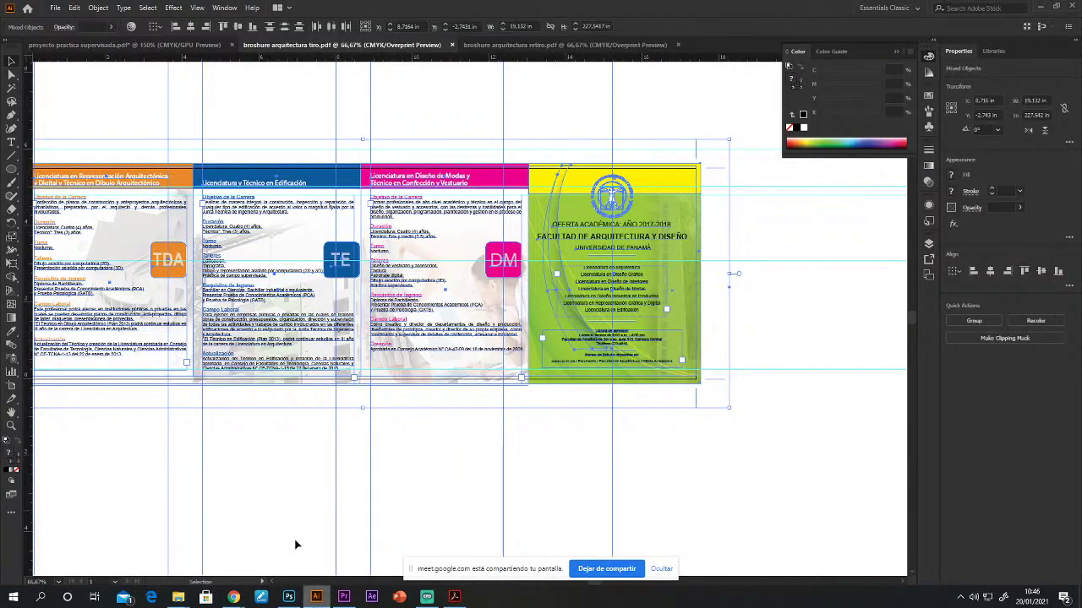
key(ctrl+shift+a)
Step: Switch to Chrome and open the Diseño Gráfico career page of the architecture faculty from the Universidad de Panamá site to view its study plan link
mouse_move(233, 598)
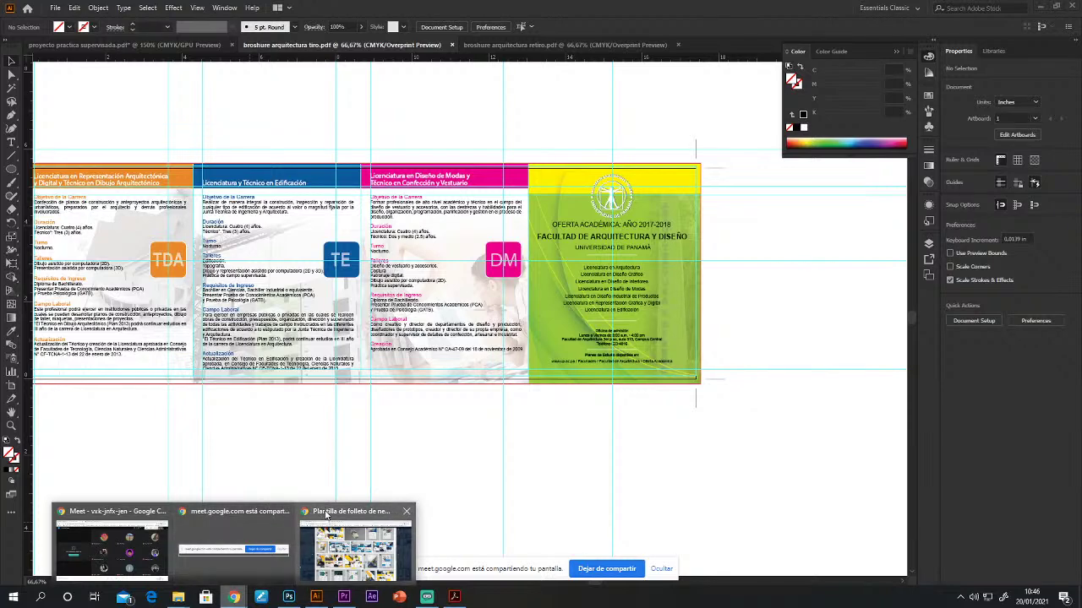
click(327, 514)
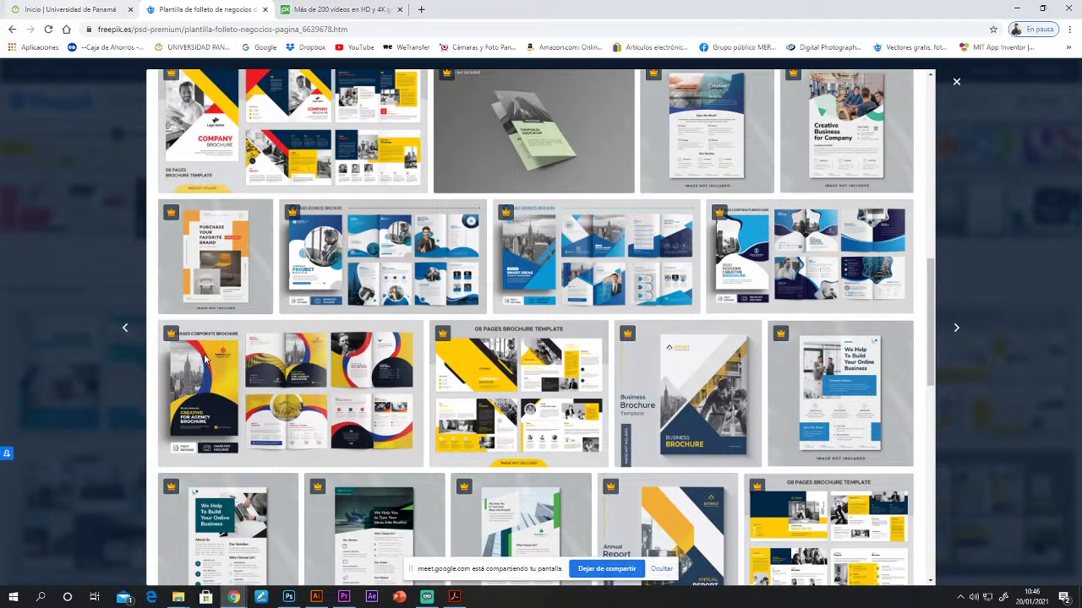
click(71, 10)
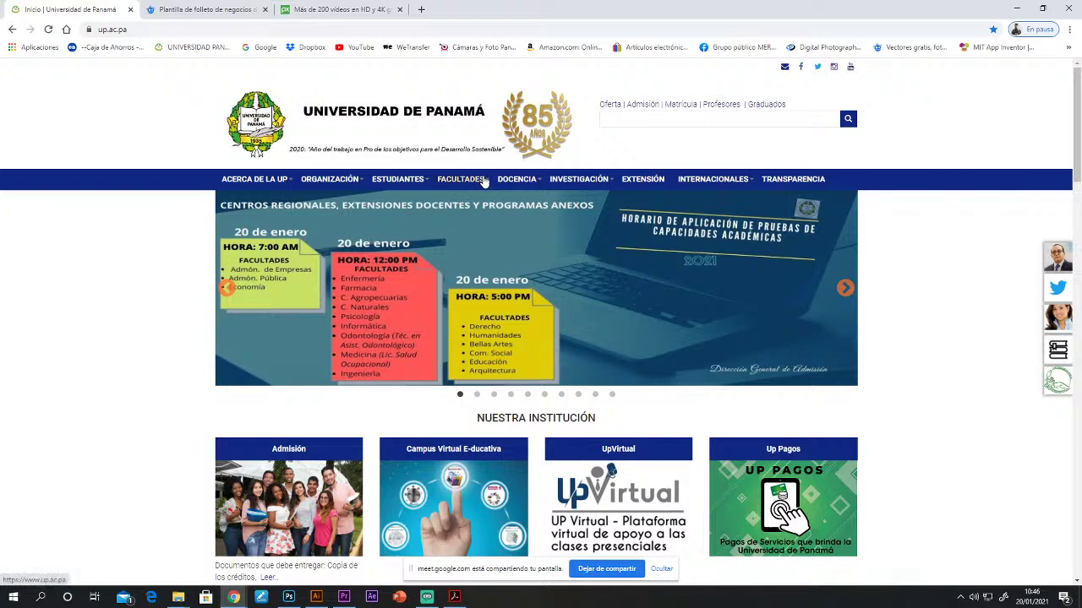
mouse_move(485, 182)
mouse_move(511, 216)
click(630, 233)
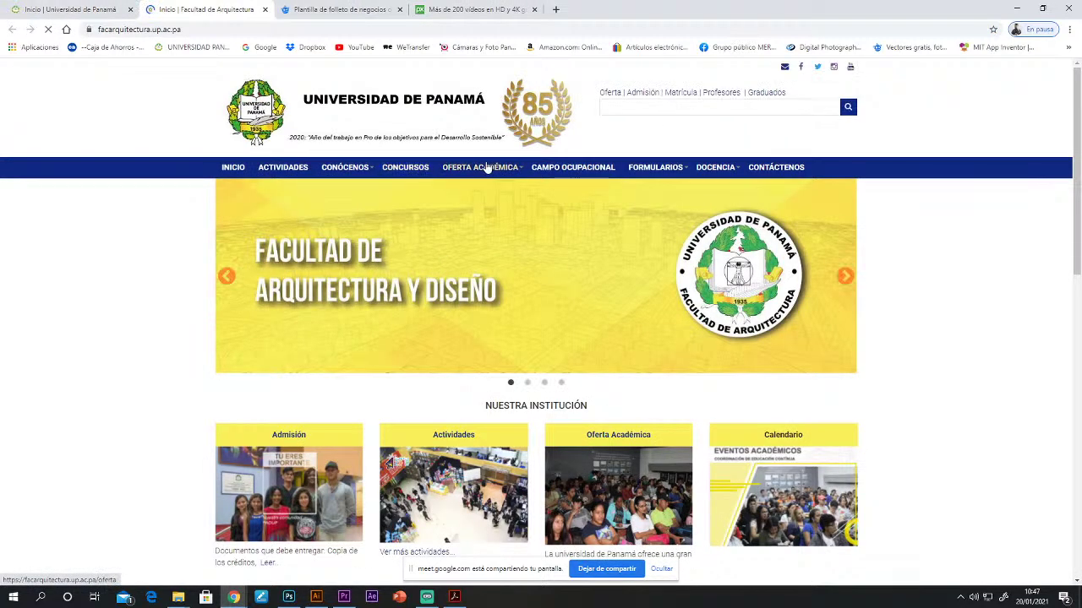
mouse_move(487, 167)
click(482, 227)
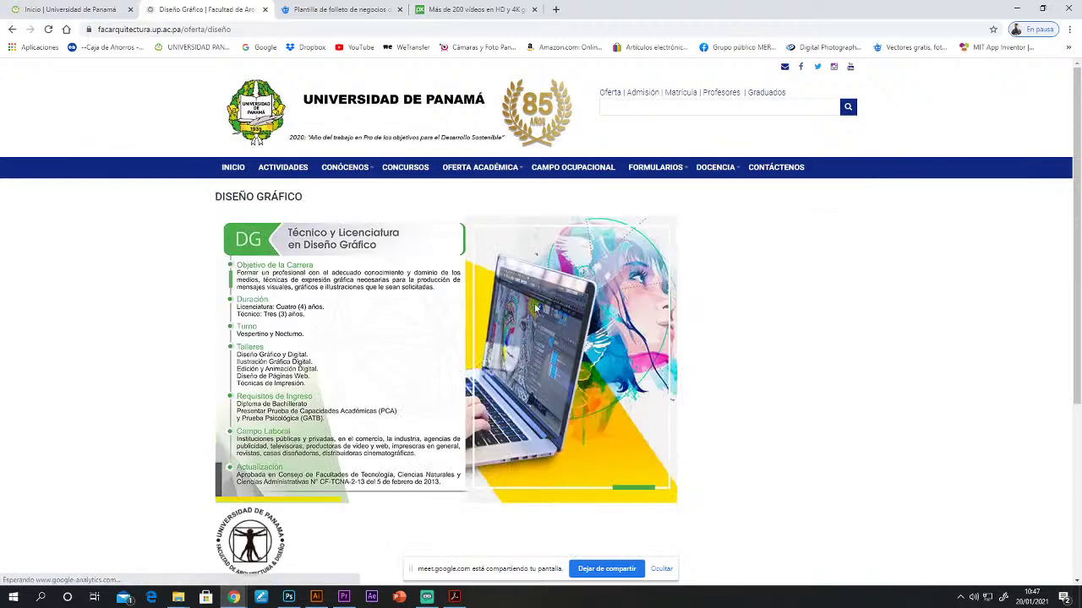
scroll(361, 445, down, 3)
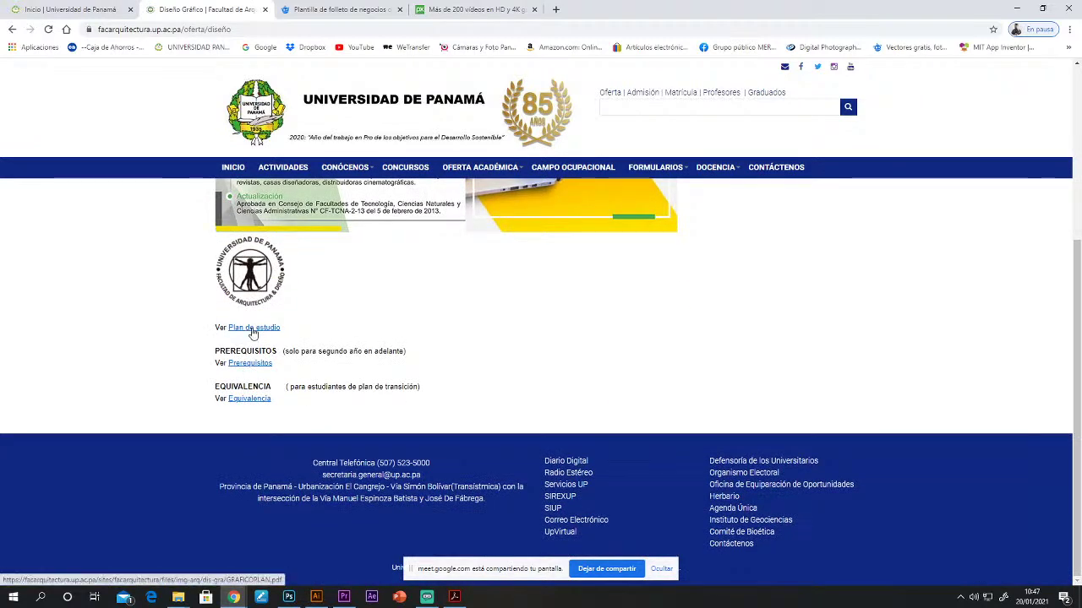
Step: Open the Diseño Gráfico career's Plan de estudio PDF and look over its subjects across both pages
scroll(257, 331, up, 1)
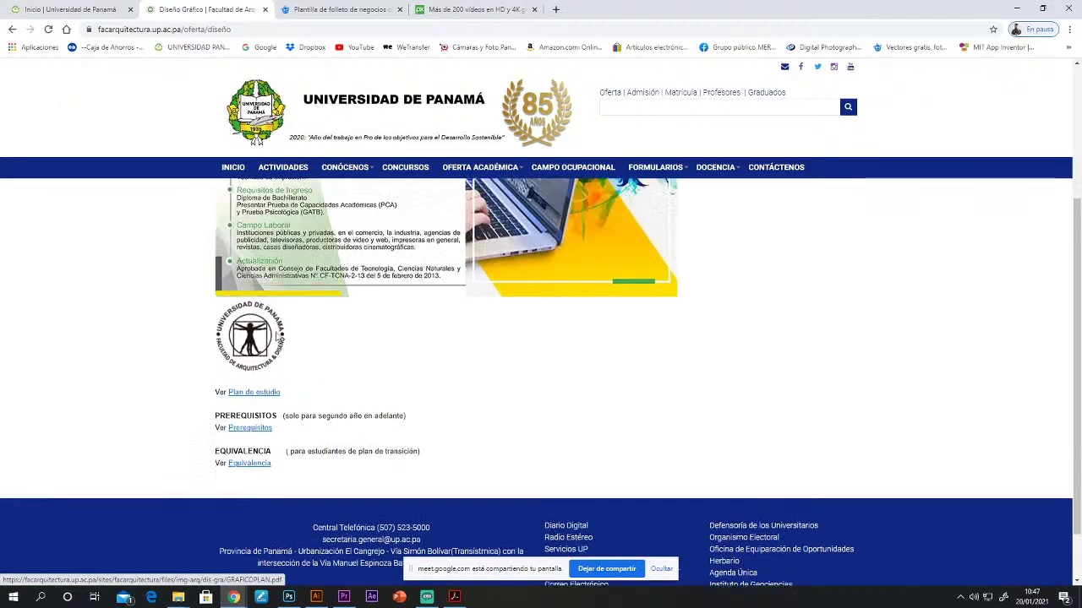
scroll(278, 342, up, 1)
scroll(317, 430, up, 1)
scroll(306, 450, down, 2)
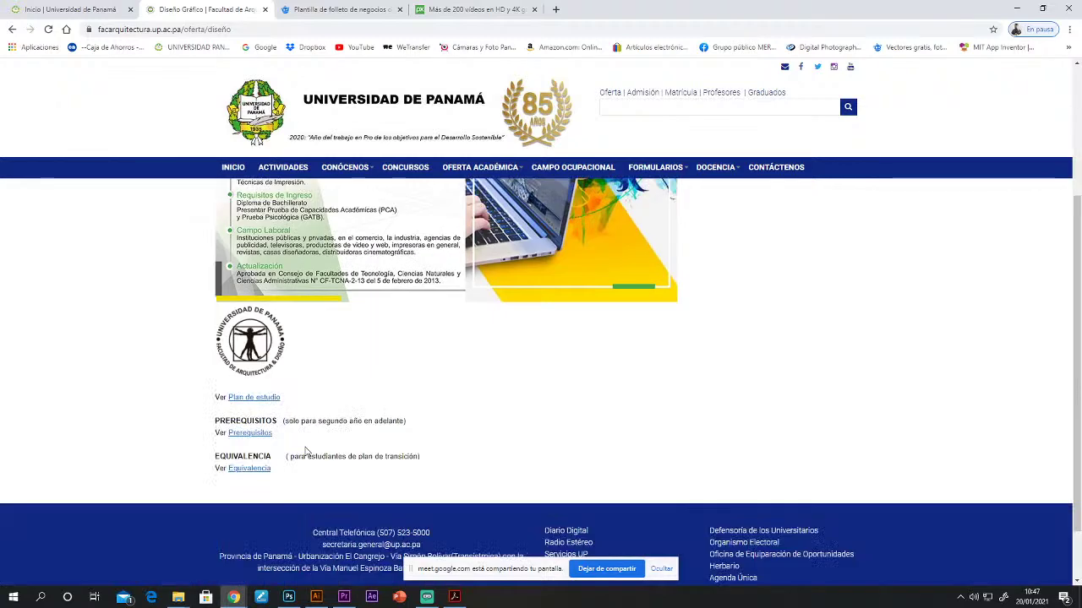
click(257, 375)
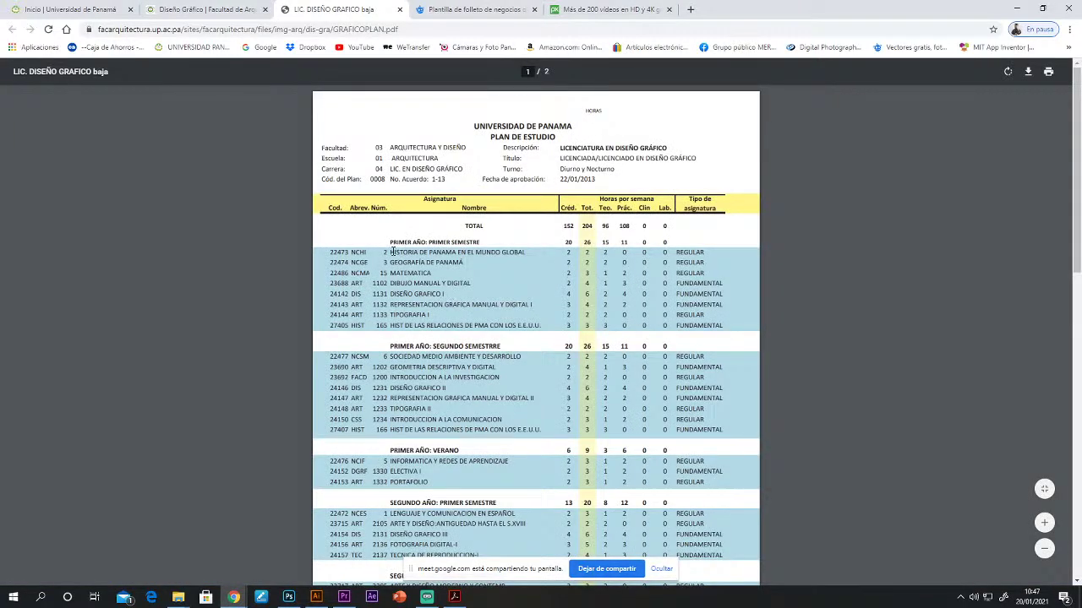
drag(391, 252, 429, 273)
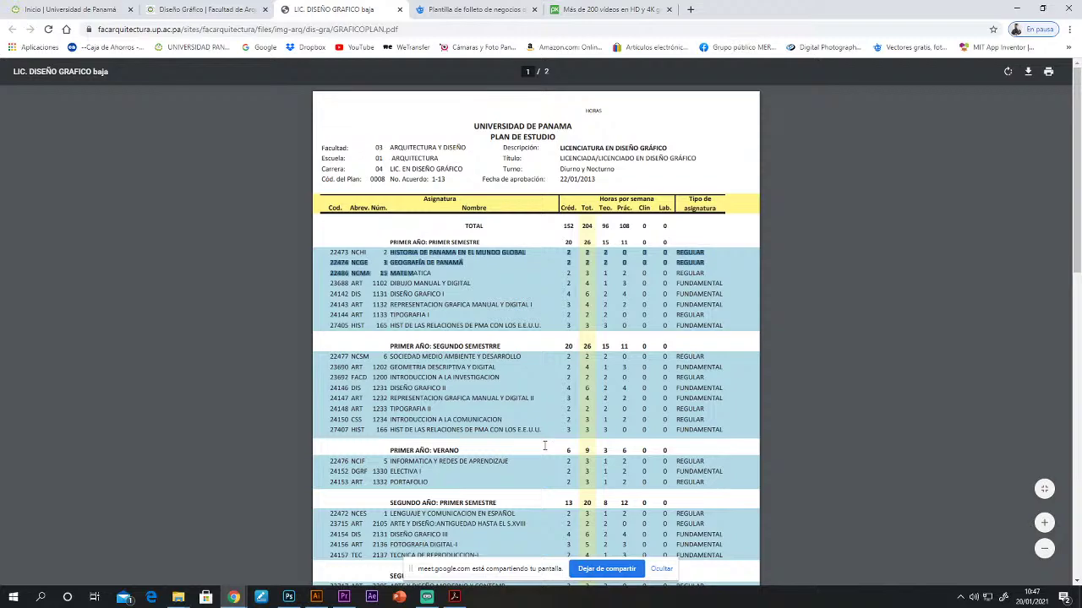
scroll(545, 445, down, 5)
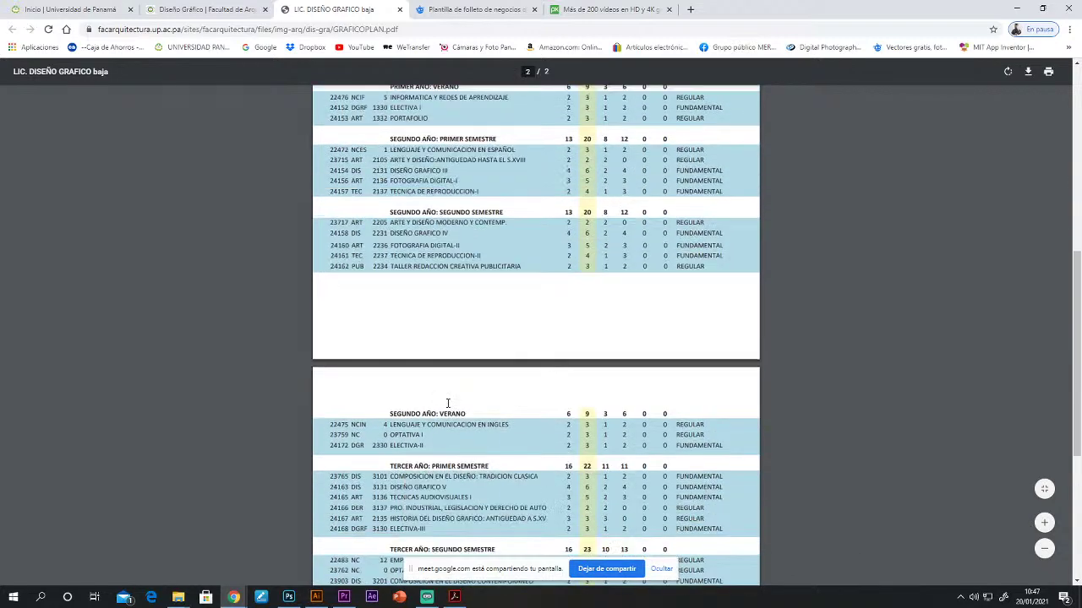
scroll(448, 403, down, 5)
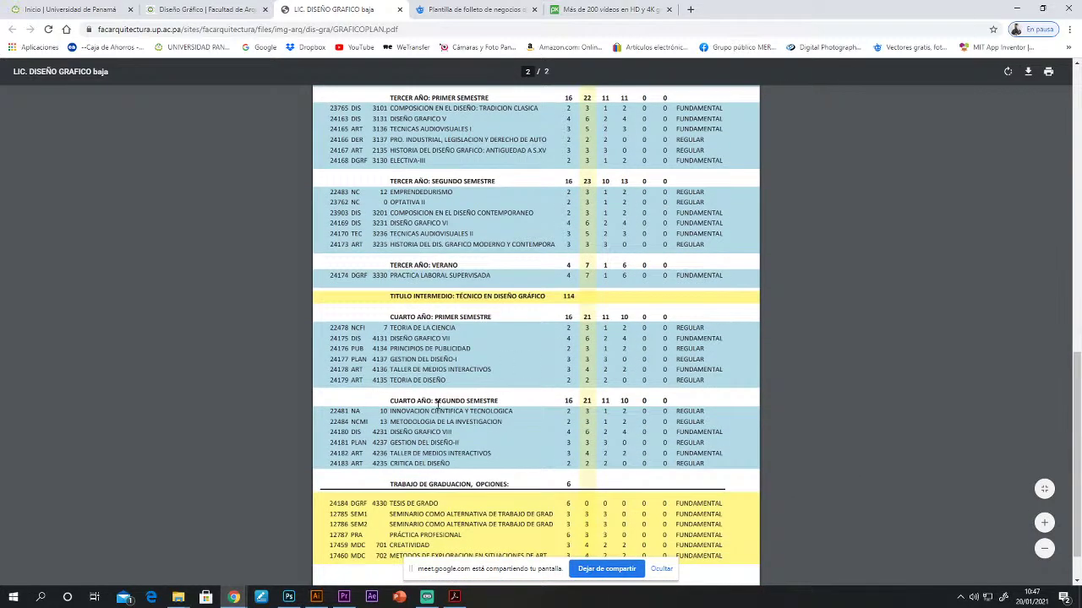
scroll(437, 404, up, 10)
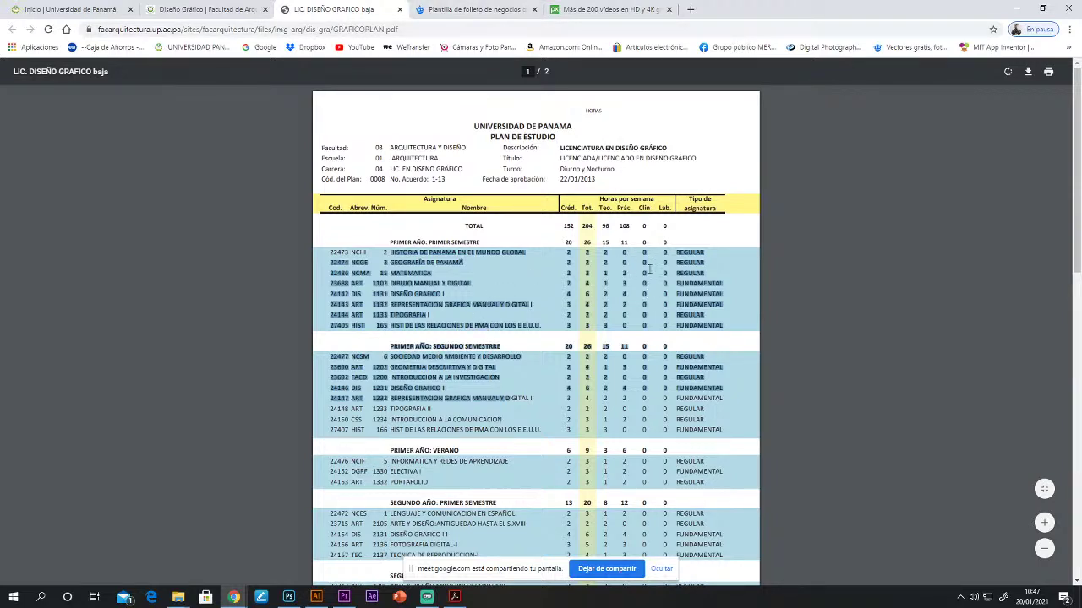
click(410, 255)
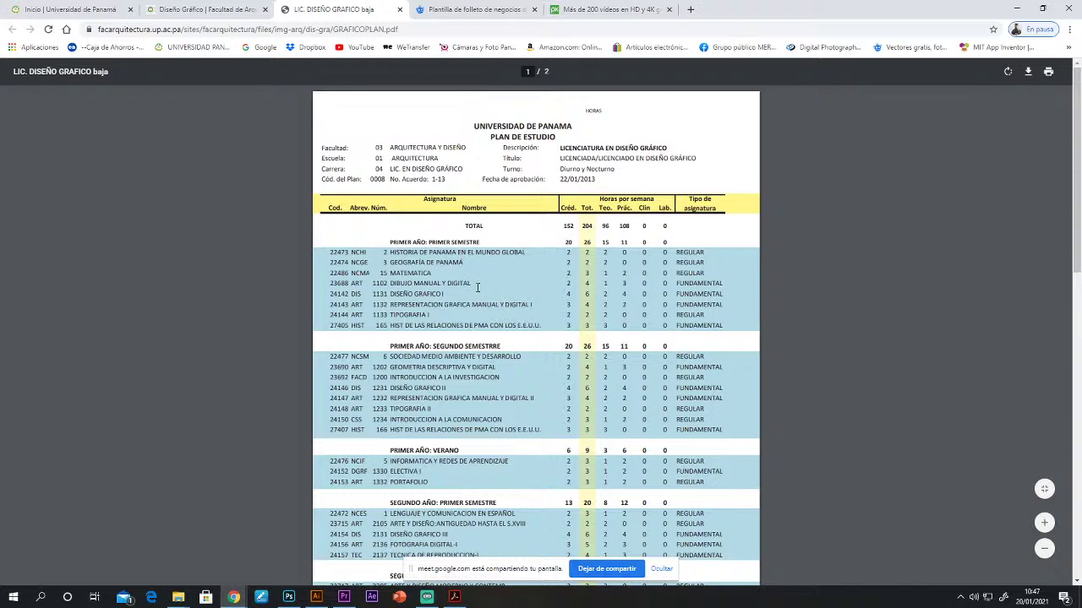
Step: Examine the study plan from the first-year subjects to the graduation options, highlighting the Título Intermedio: Técnico en Diseño Gráfico row
scroll(481, 301, down, 2)
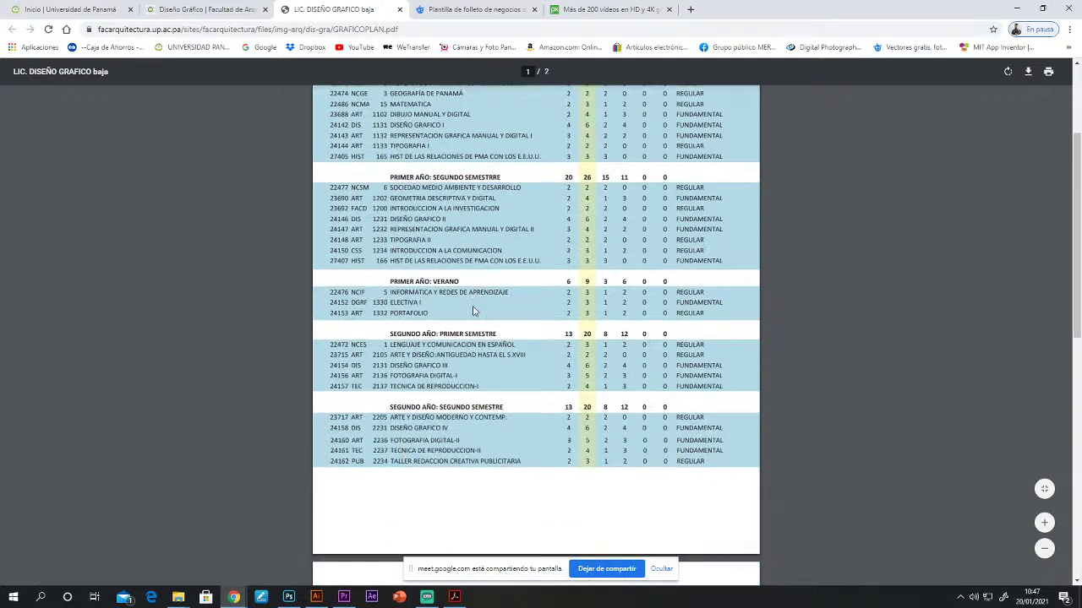
scroll(481, 380, down, 2)
scroll(476, 367, down, 3)
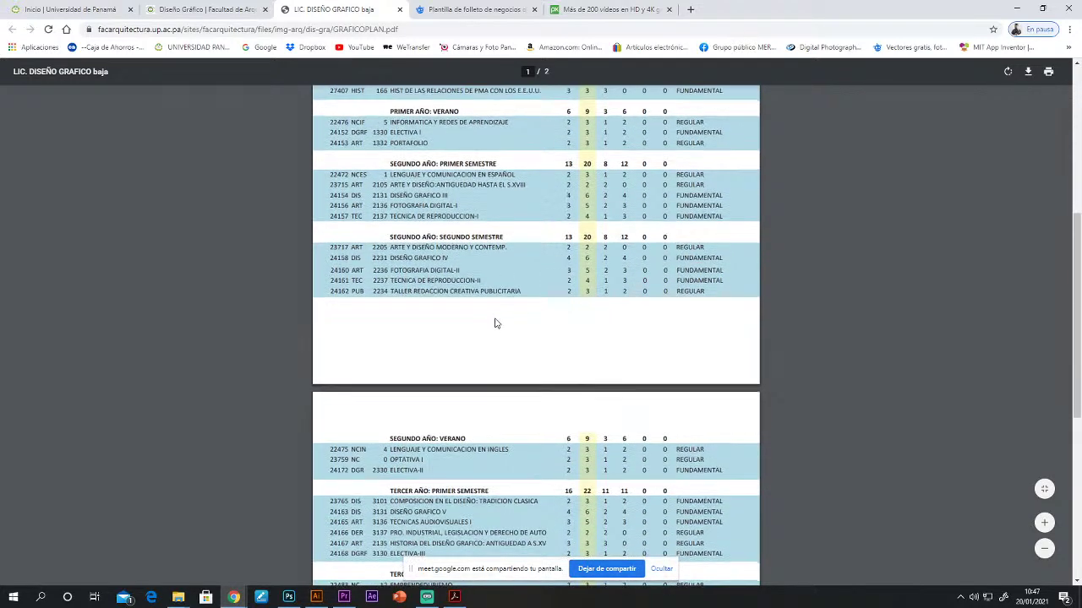
scroll(477, 365, down, 3)
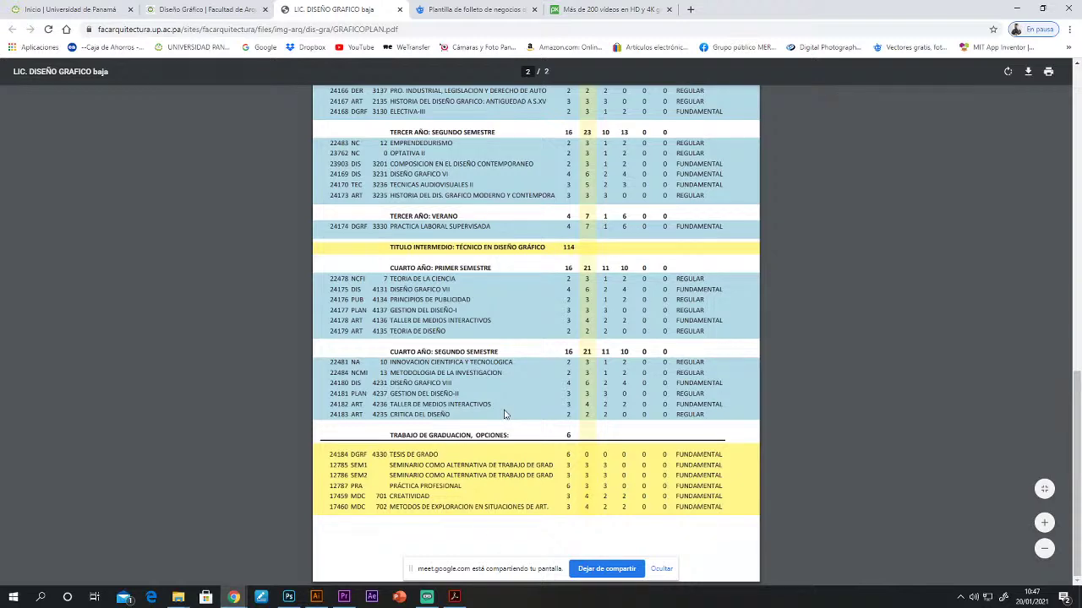
scroll(507, 414, up, 3)
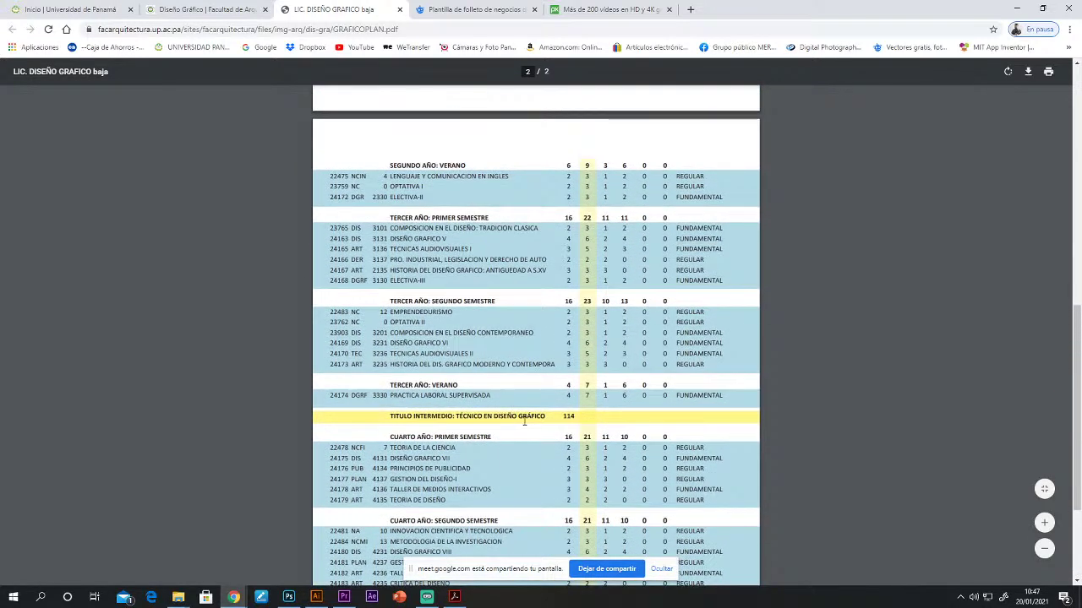
drag(388, 414, 725, 417)
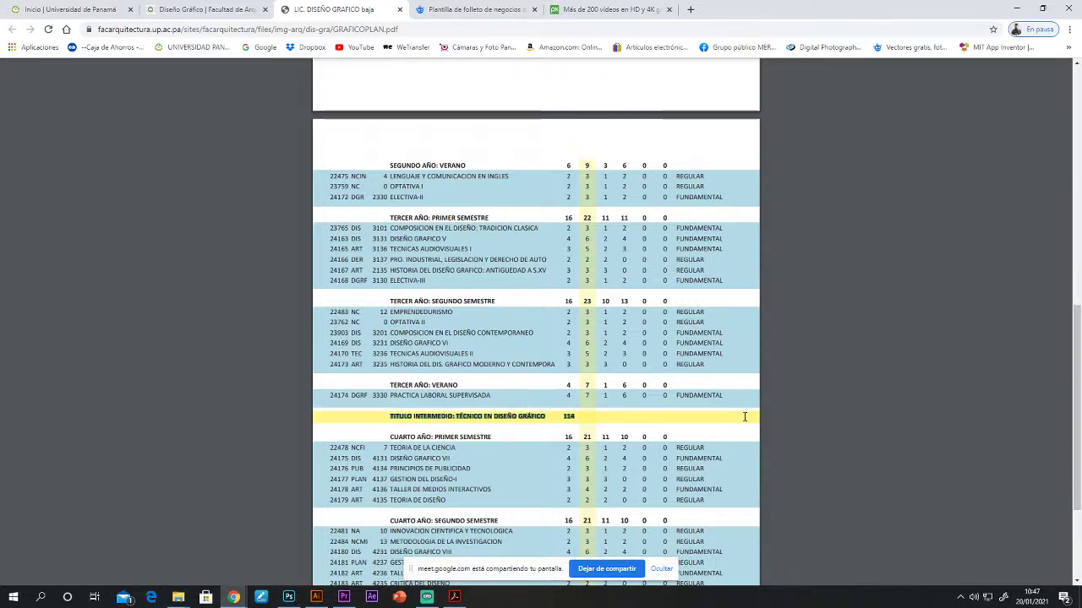
scroll(744, 416, down, 3)
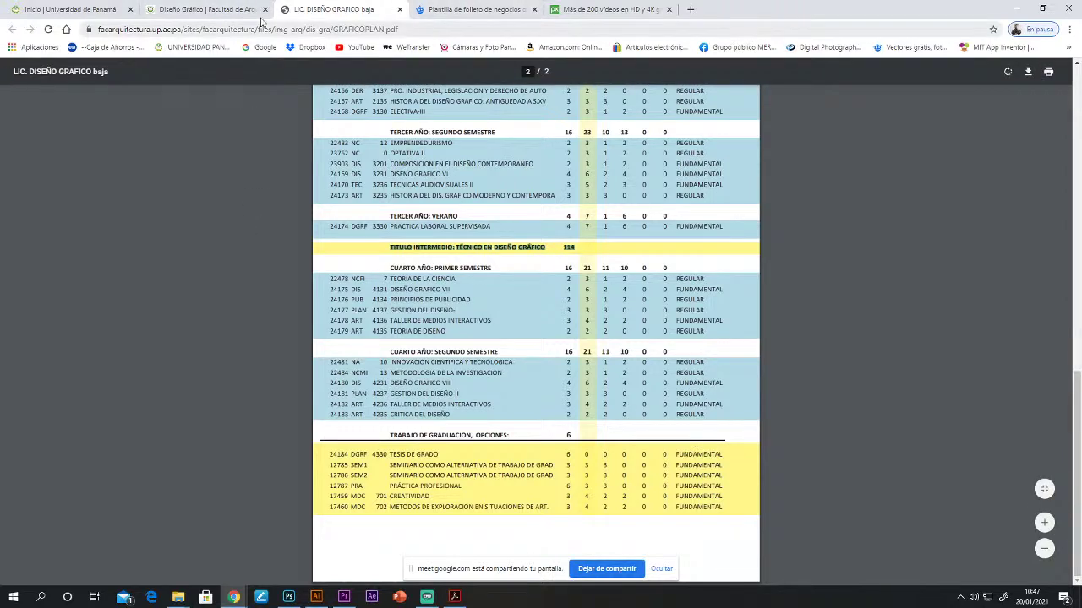
Step: Close the study plan PDF and bring up the Google Meet call window to view the participants
click(399, 9)
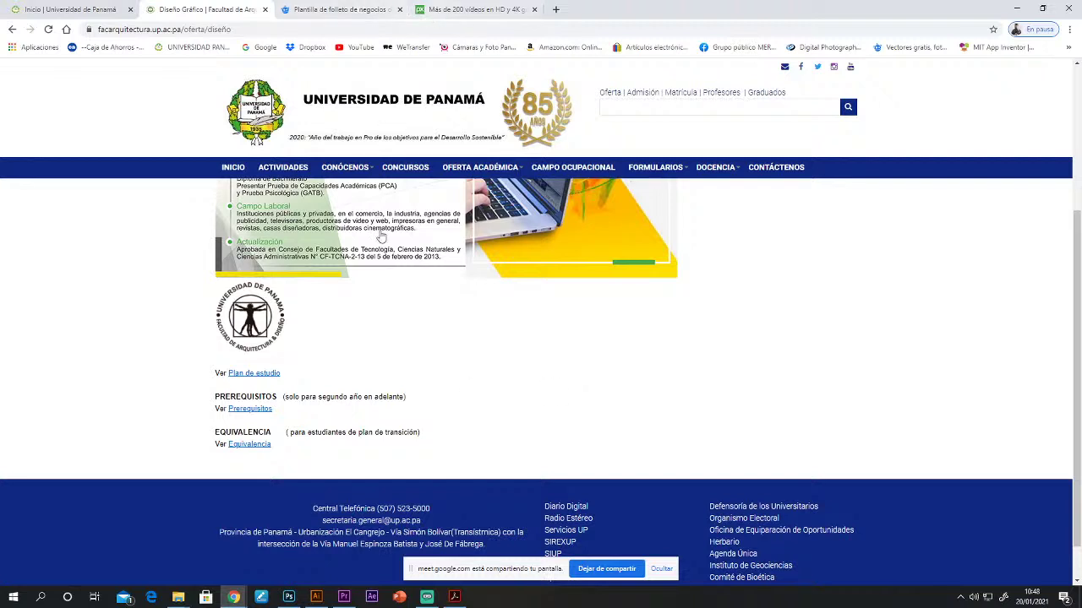
mouse_move(232, 599)
click(114, 514)
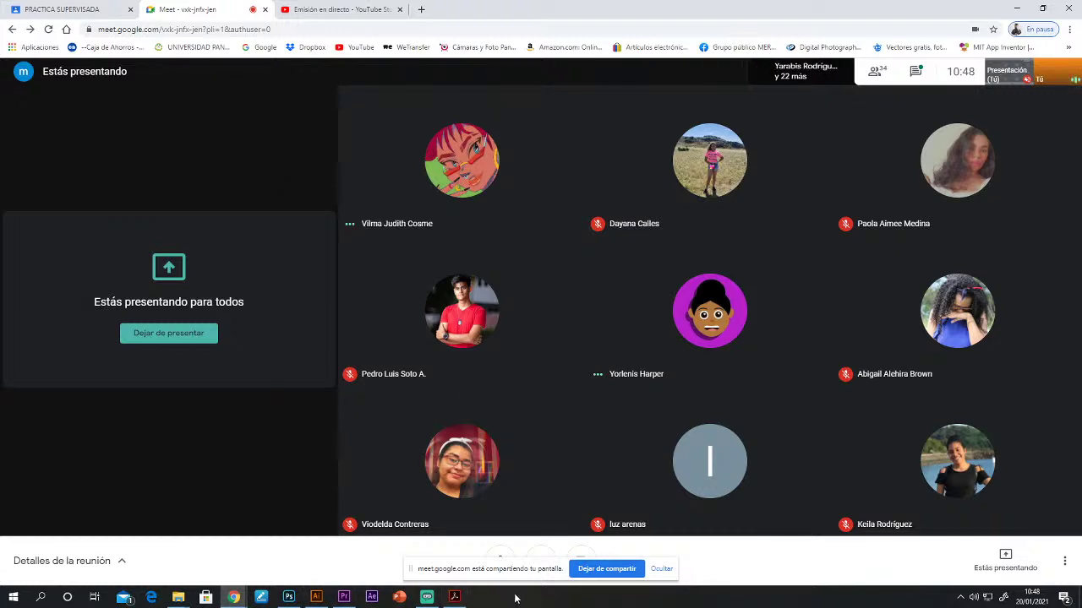
Step: Switch to Illustrator, view the retiro architecture brochure and return to the supervised-practice project brief
click(316, 597)
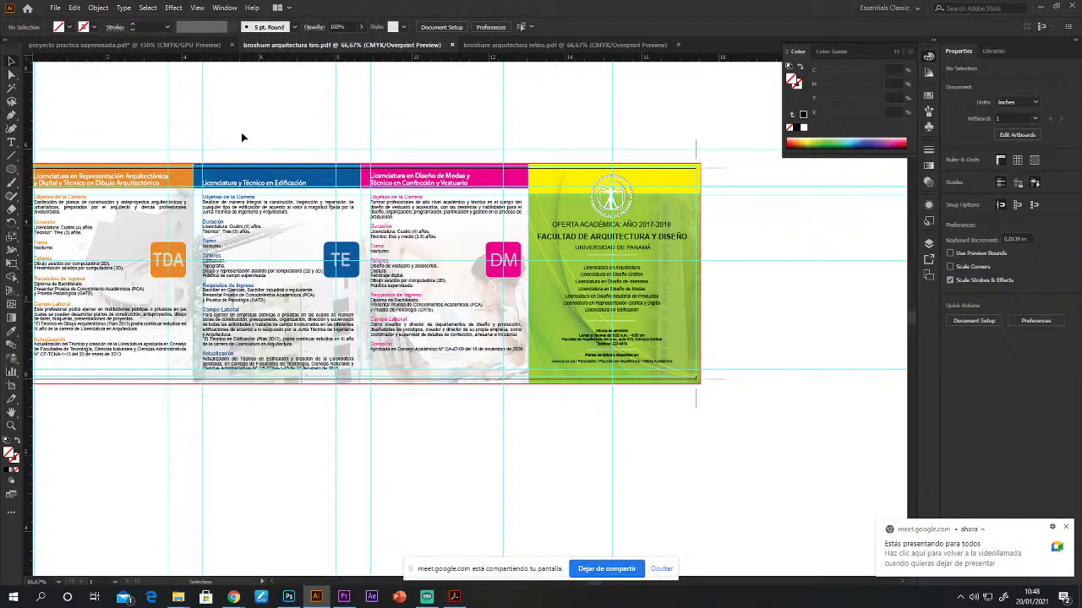
click(515, 45)
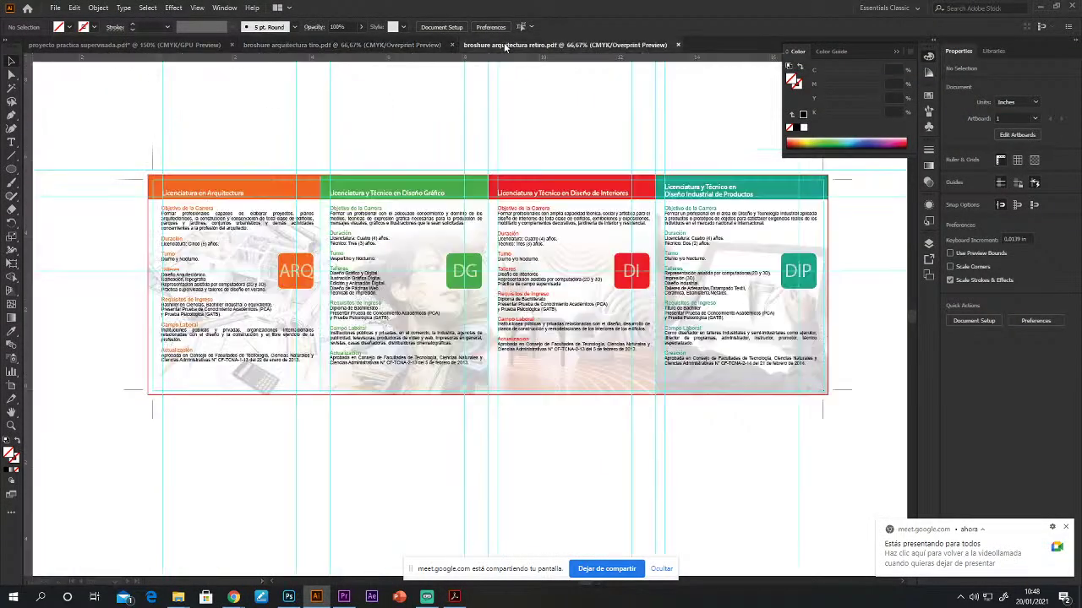
click(126, 44)
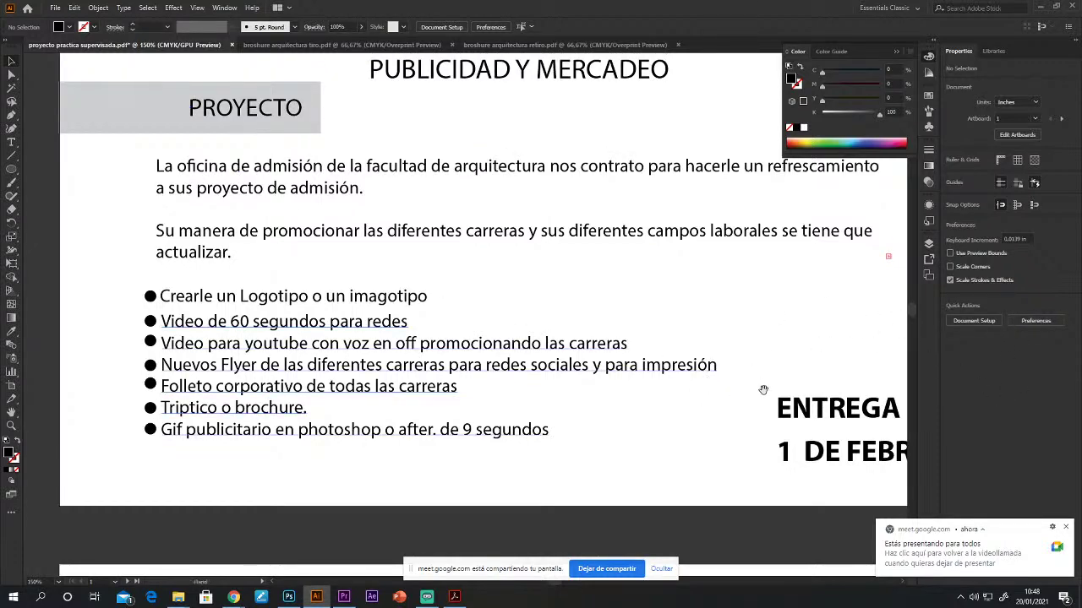
Step: Change the day in the brief's ENTREGA FINAL date so that it reads 3 DE FEBRERO
scroll(763, 387, right, 5)
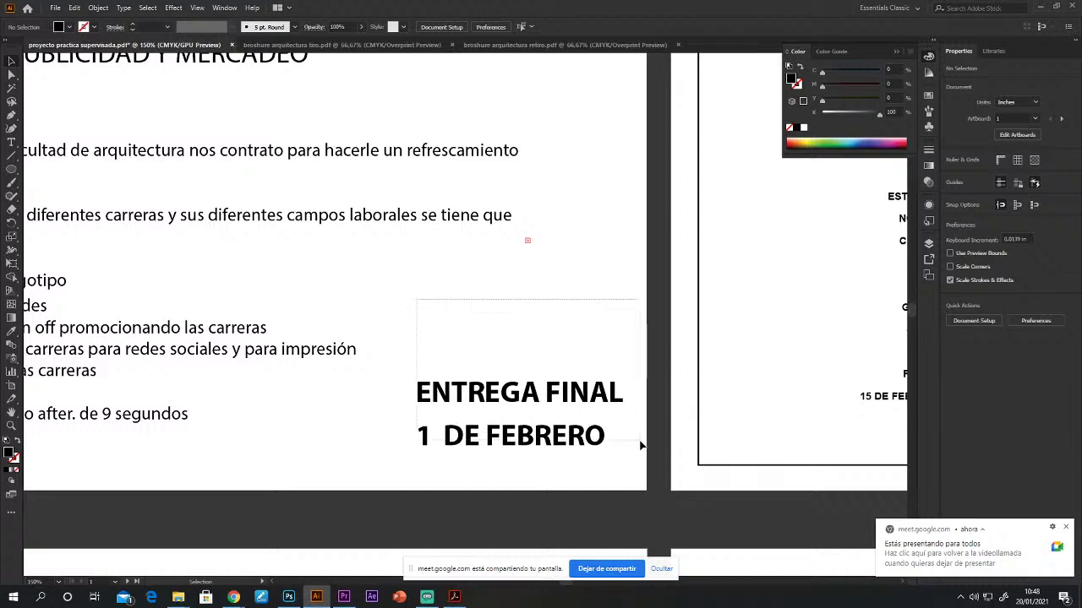
mouse_move(632, 496)
mouse_down()
mouse_move(442, 316)
mouse_move(638, 494)
mouse_up()
click(431, 311)
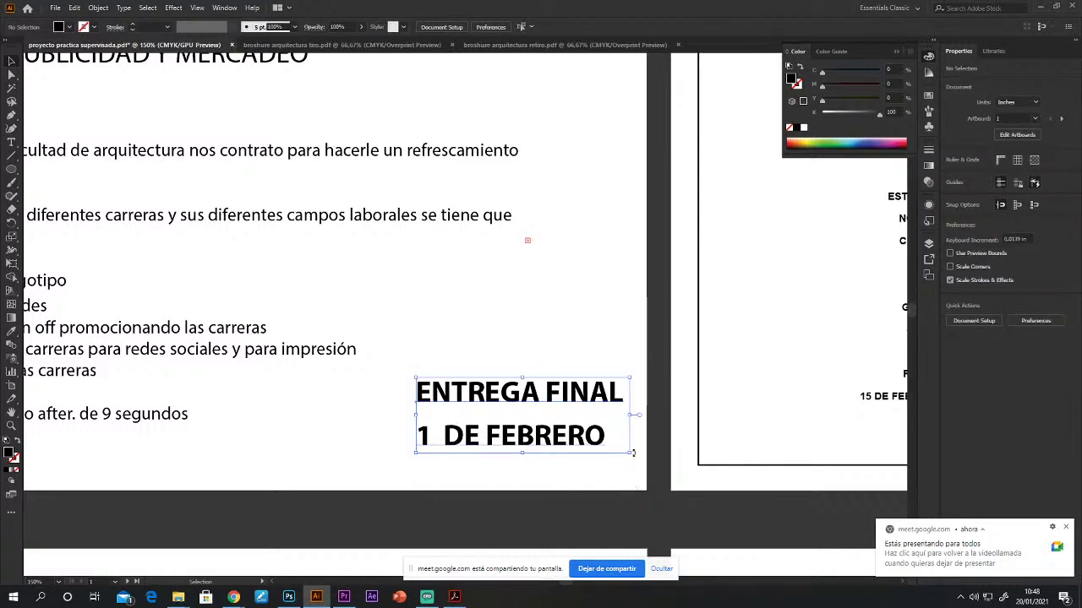
click(17, 142)
drag(437, 430, 402, 437)
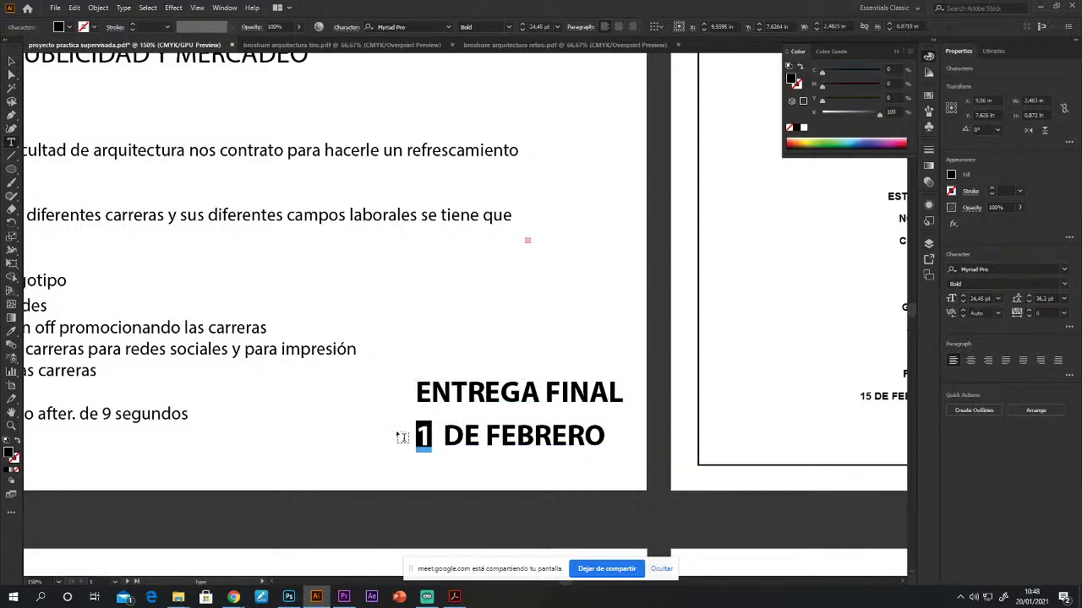
text(3)
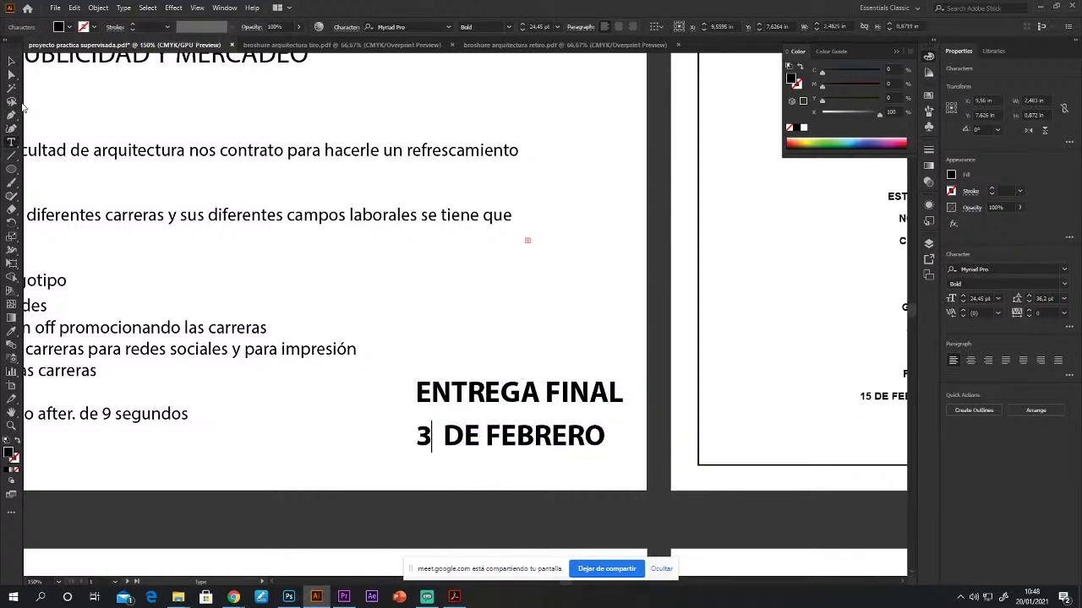
click(11, 61)
click(598, 333)
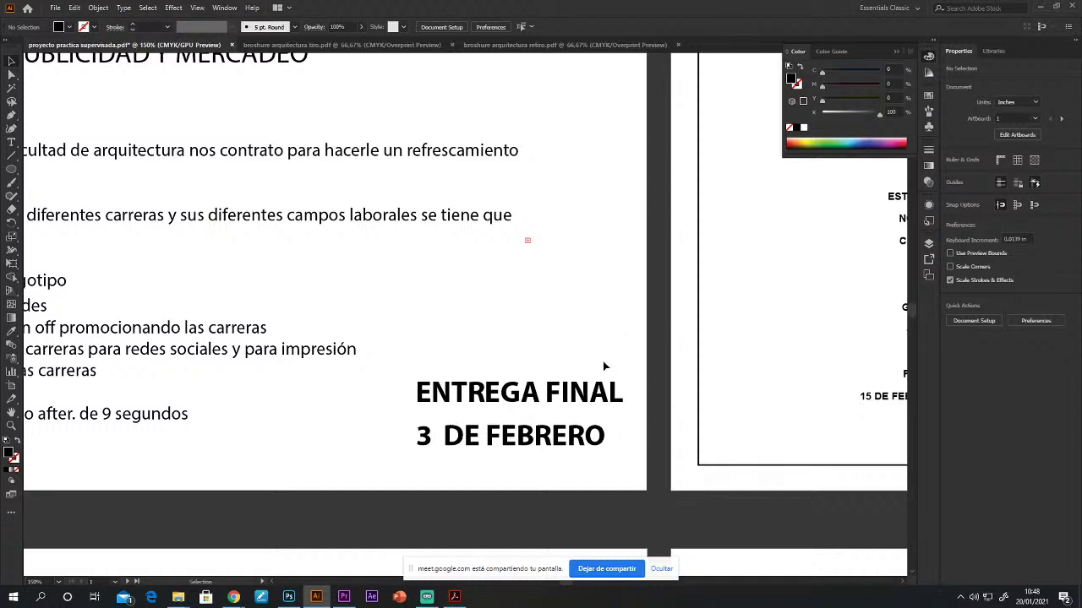
Step: Review the brief's project page as a whole, with its deliverables list and final delivery date
key(ctrl+minus)
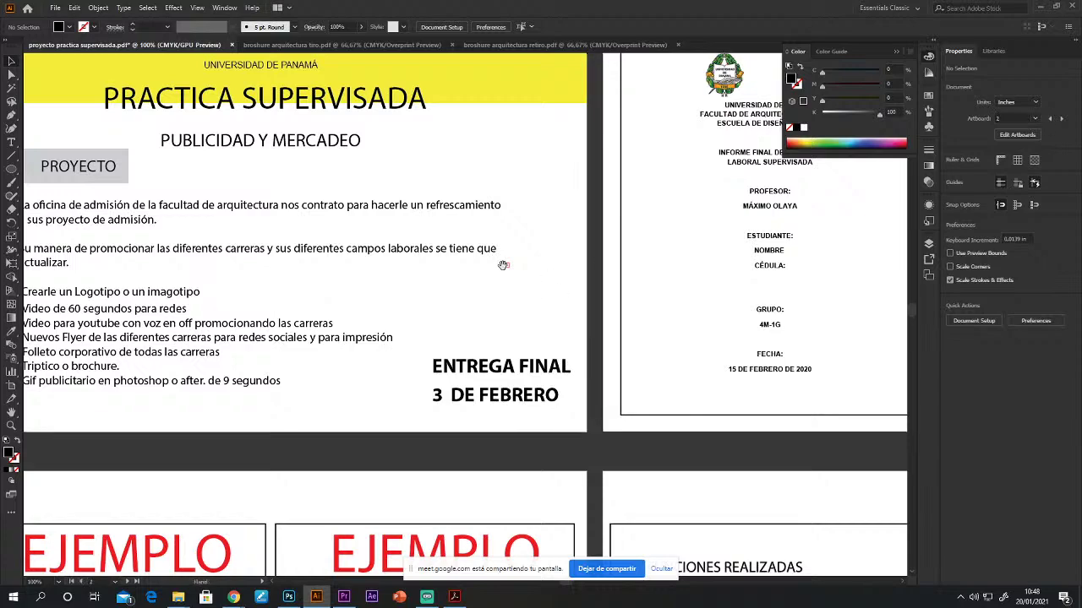
drag(592, 299, 539, 304)
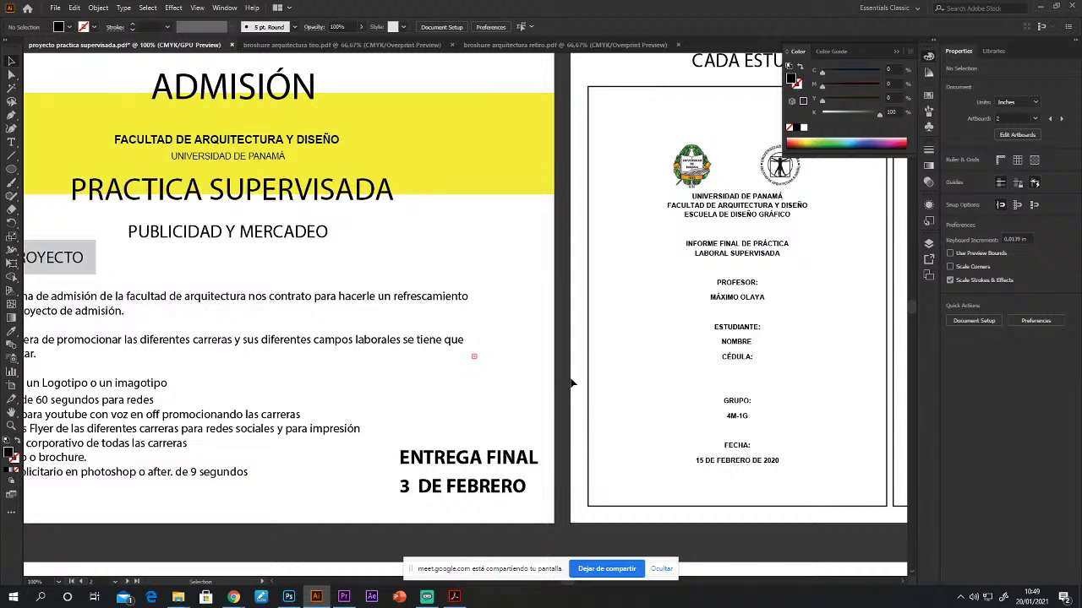
scroll(573, 385, left, 3)
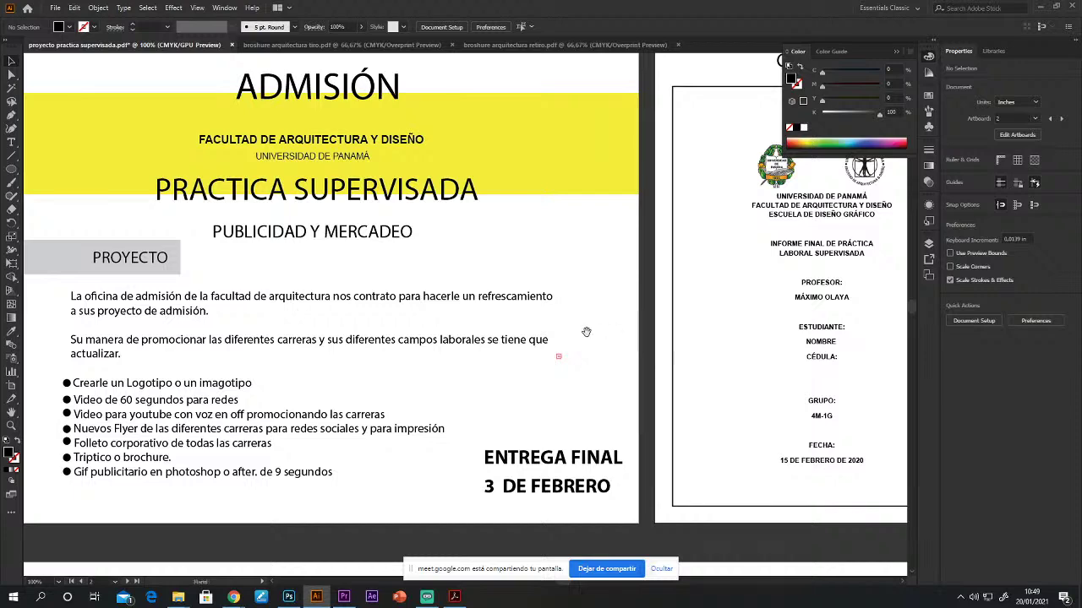
drag(545, 329, 639, 310)
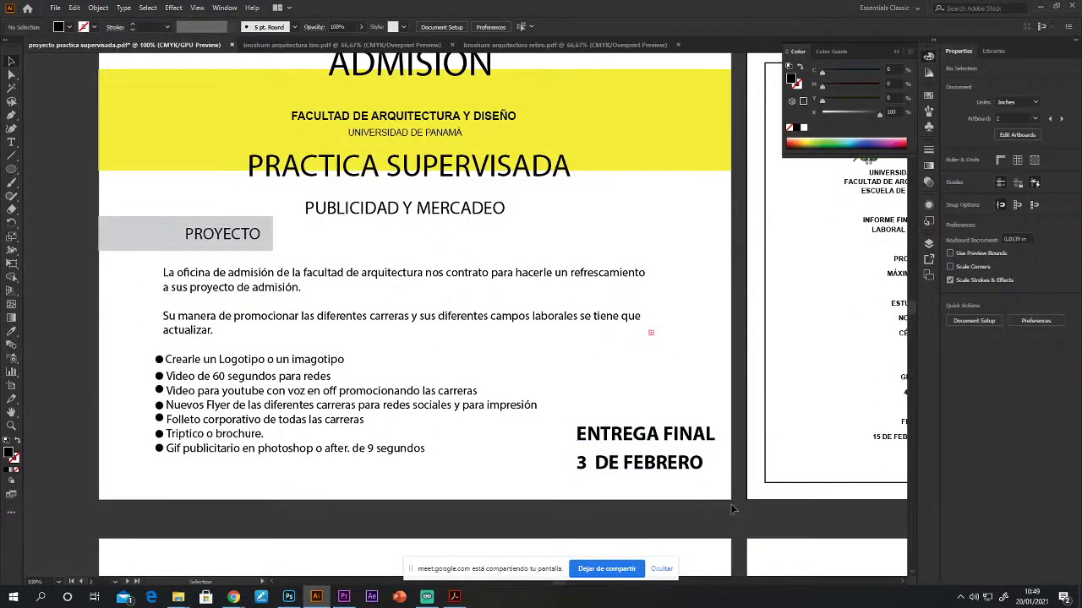
drag(737, 503, 60, 204)
click(90, 215)
click(710, 298)
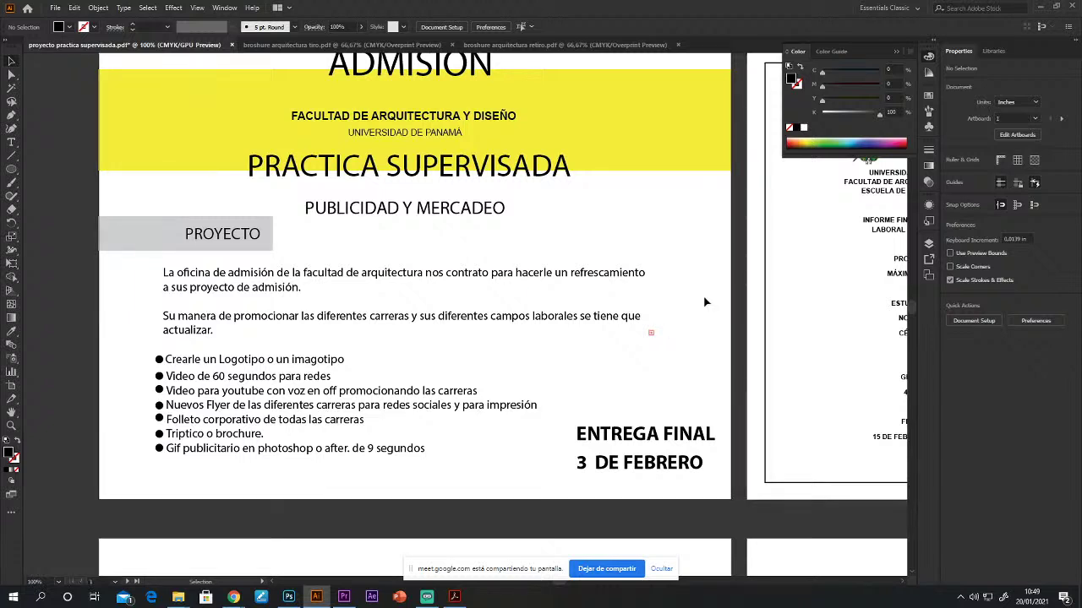
Step: Add the text "7 carreras ( 5 estudiantes" and place it beside the PUBLICIDAD Y MERCADEO heading
click(12, 144)
click(69, 191)
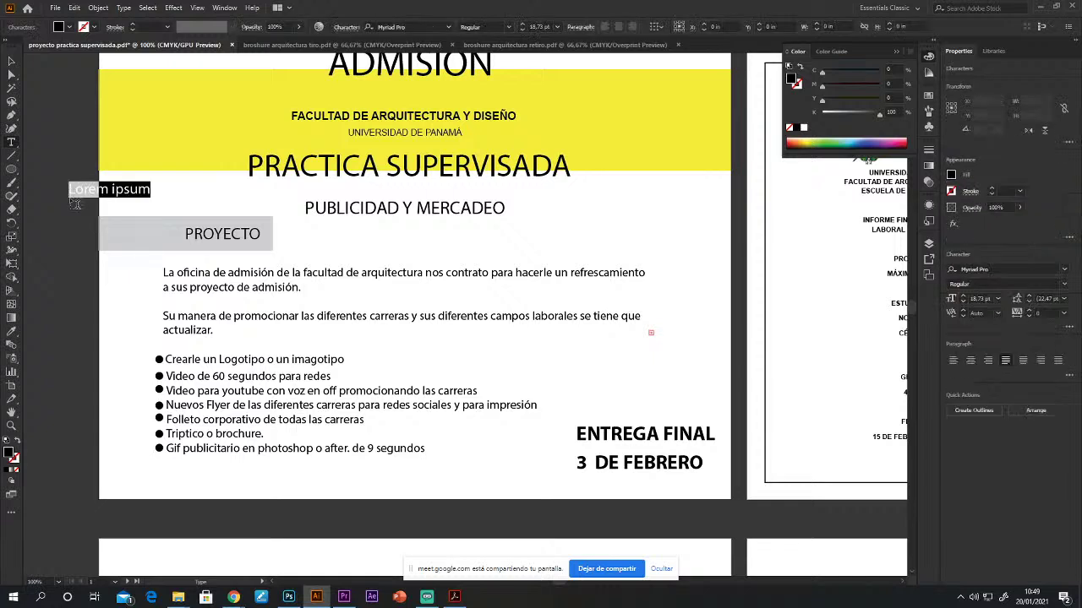
text(7 c)
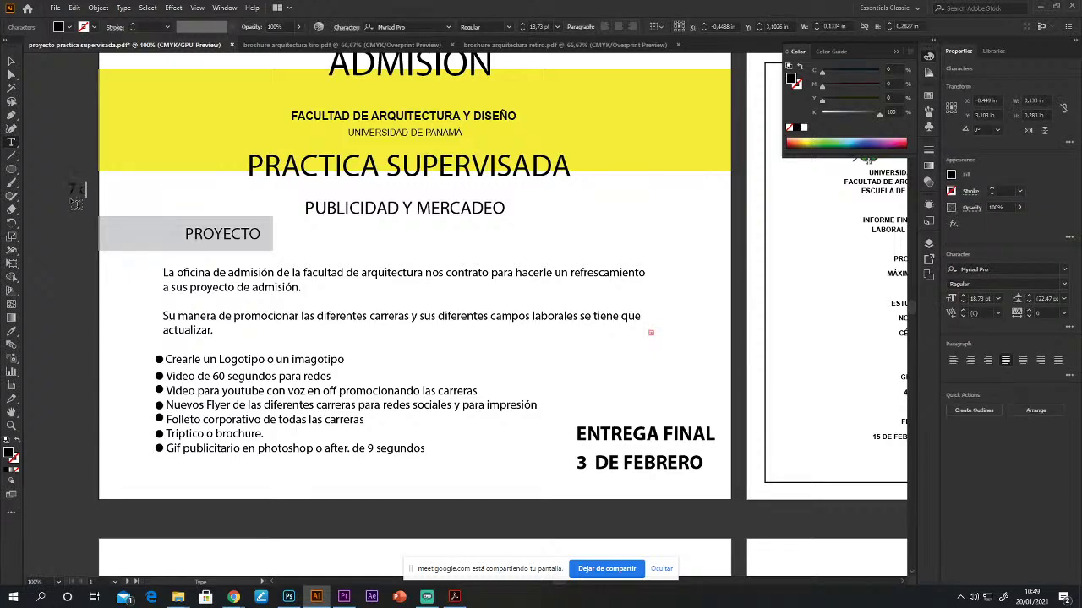
text(arreras ( 5 estudiantes)
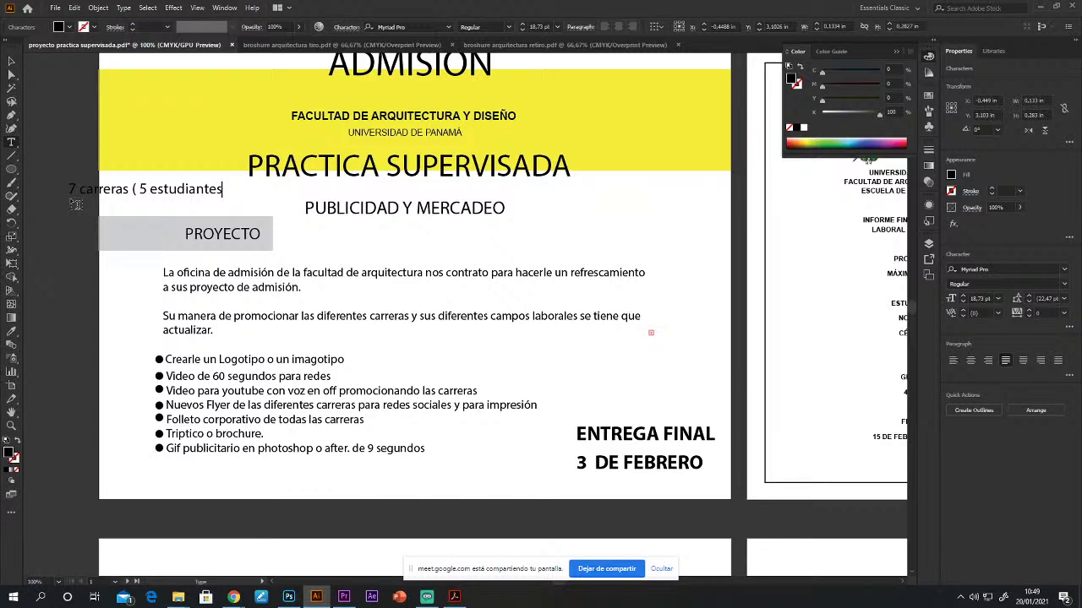
click(11, 61)
click(116, 209)
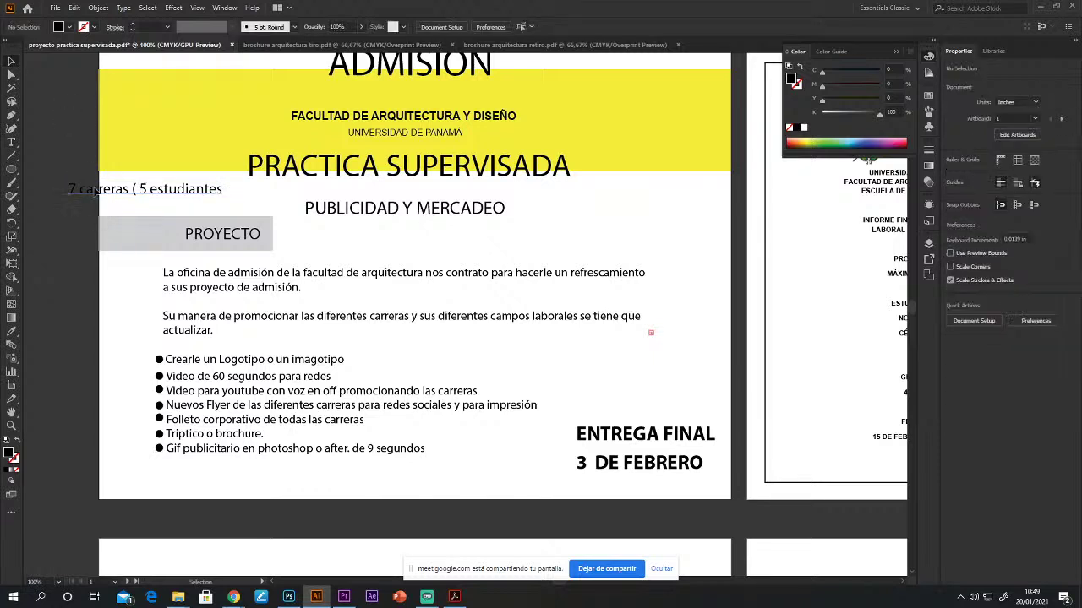
drag(95, 189, 577, 210)
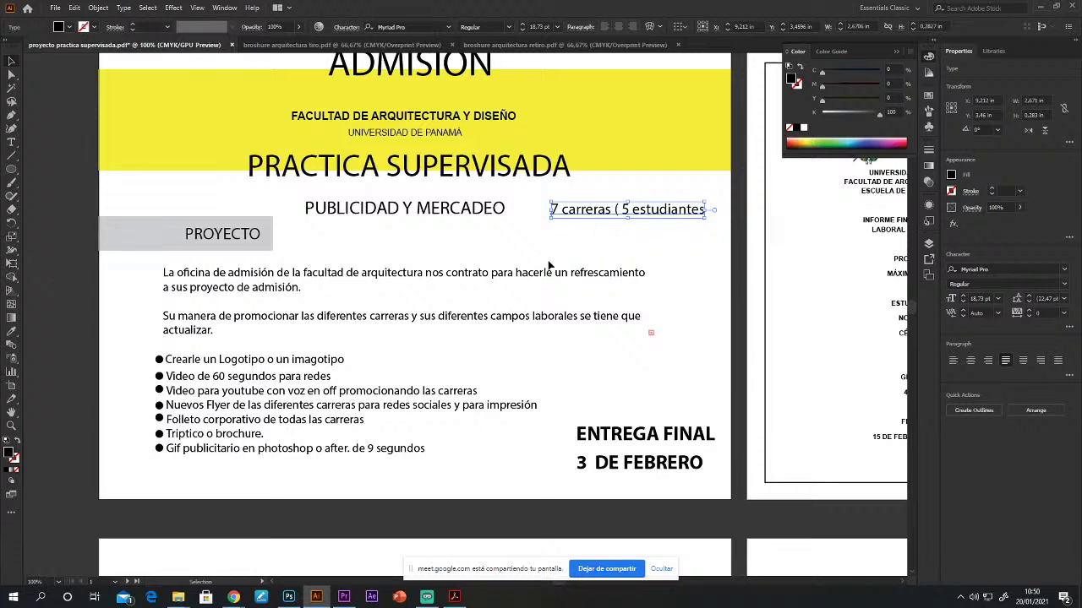
Step: Reword the text beside PUBLICIDAD Y MERCADEO to read "7 grupos de 5 estudiantes"
click(11, 141)
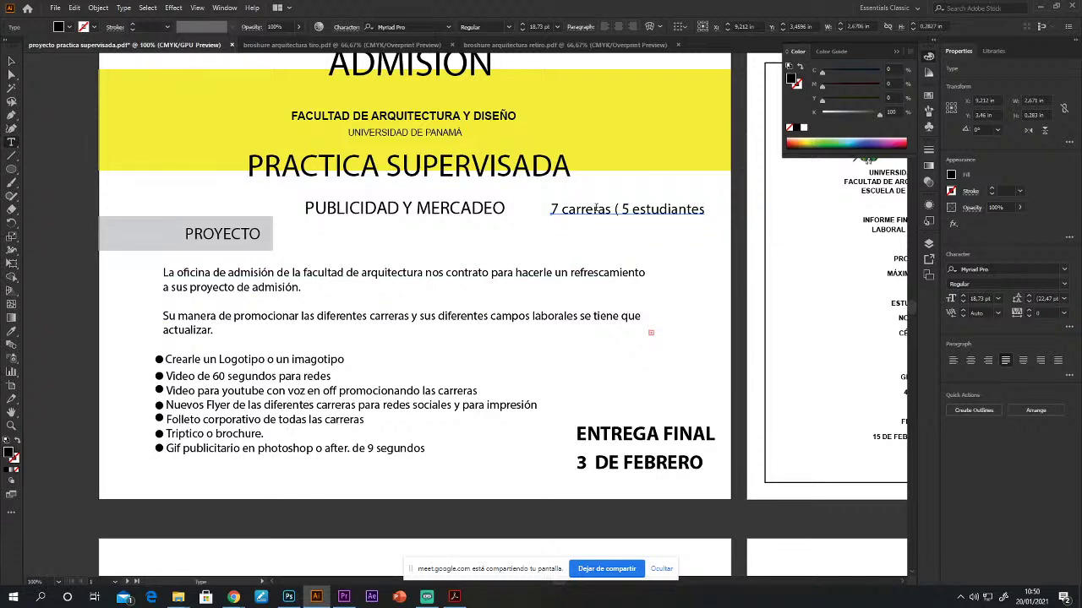
drag(614, 209, 562, 210)
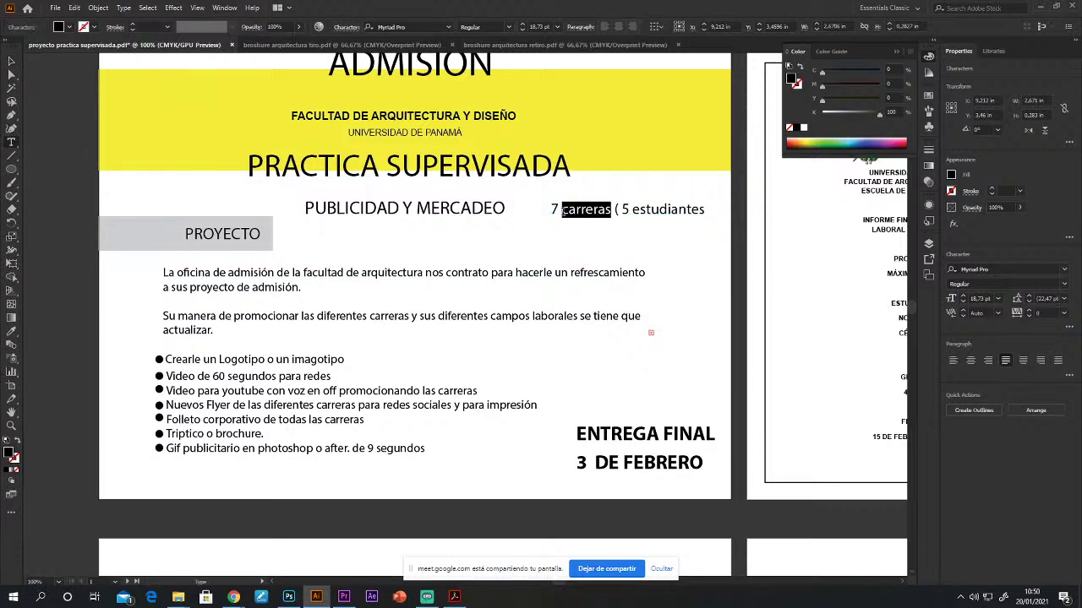
text(grupo)
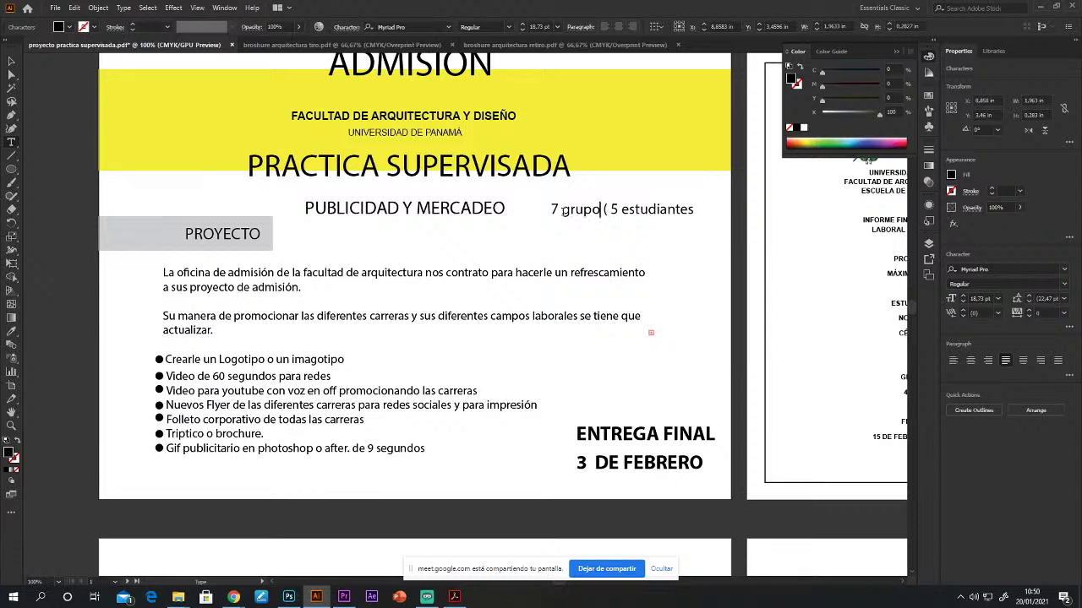
text(s)
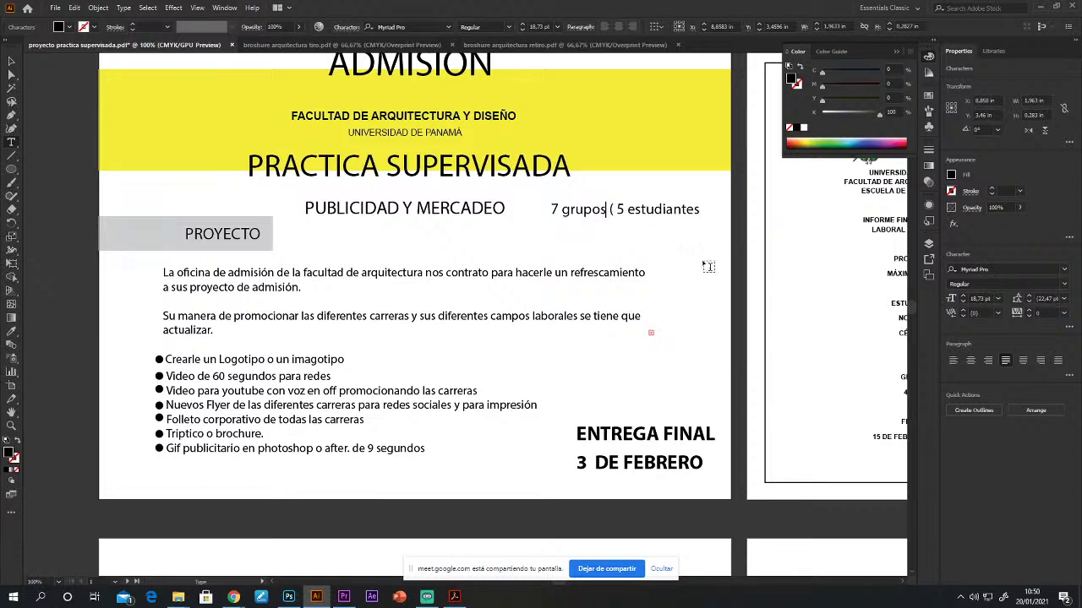
key(Right)
text(de)
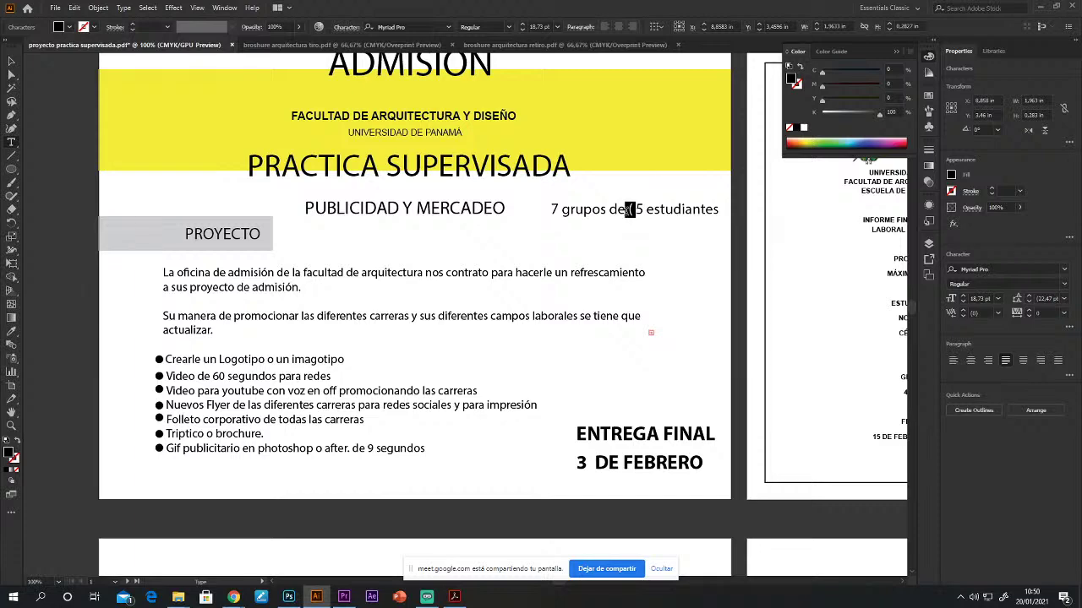
key(Delete)
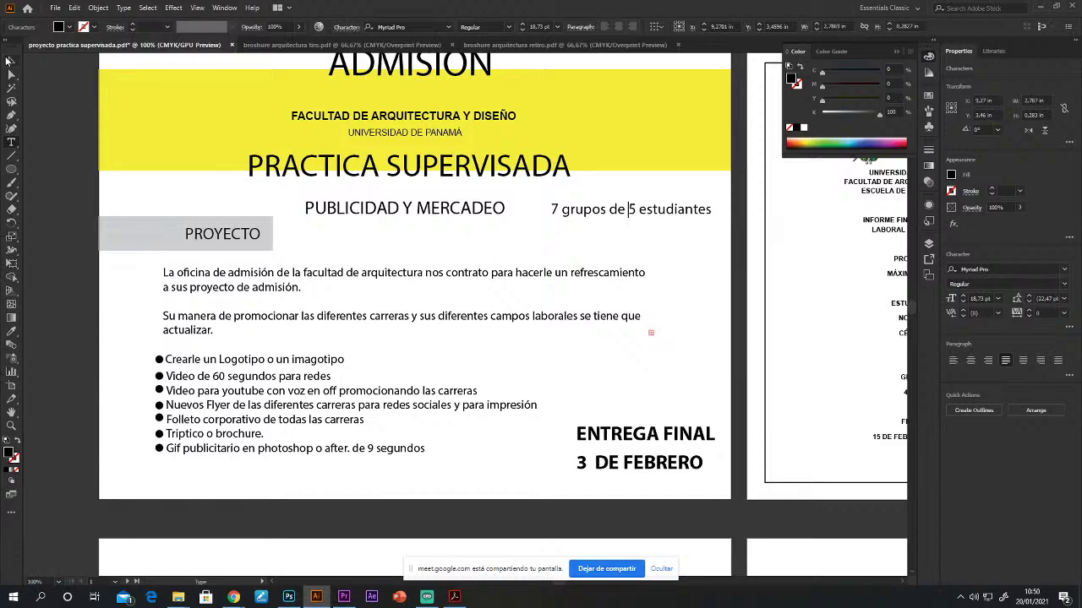
click(11, 61)
click(83, 143)
Step: Go through the career headings in the retiro architecture brochure, from Diseño Industrial de Productos back to Arquitectura
click(549, 45)
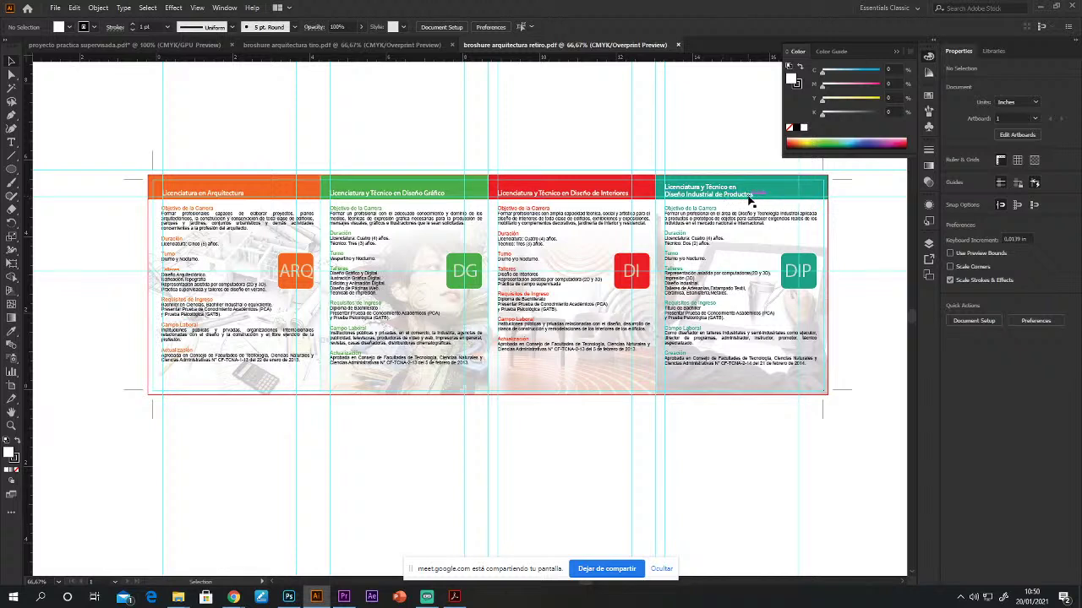
click(750, 201)
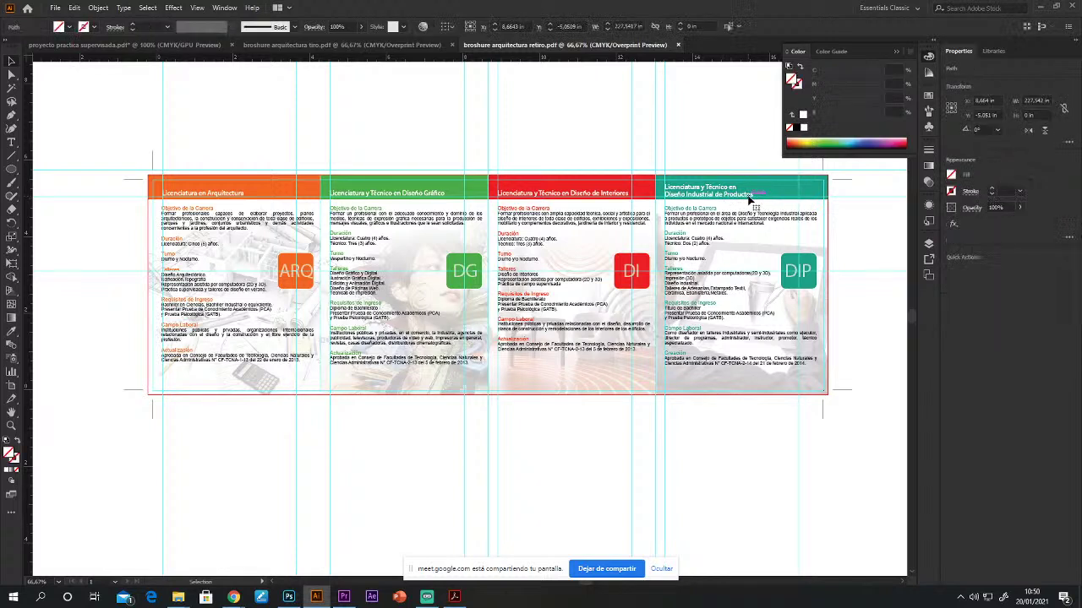
click(535, 197)
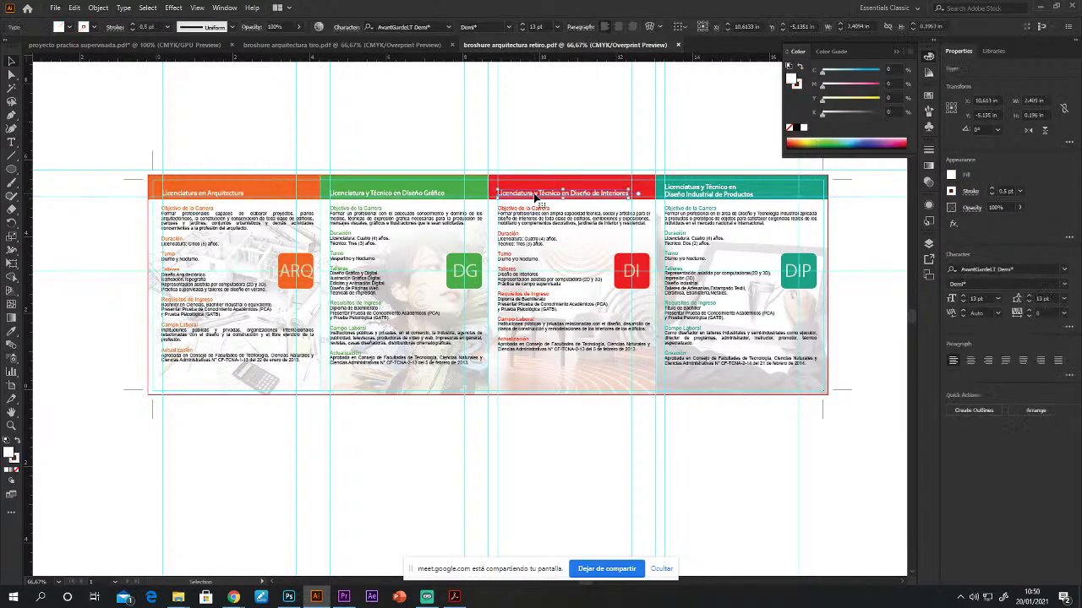
click(401, 198)
click(215, 194)
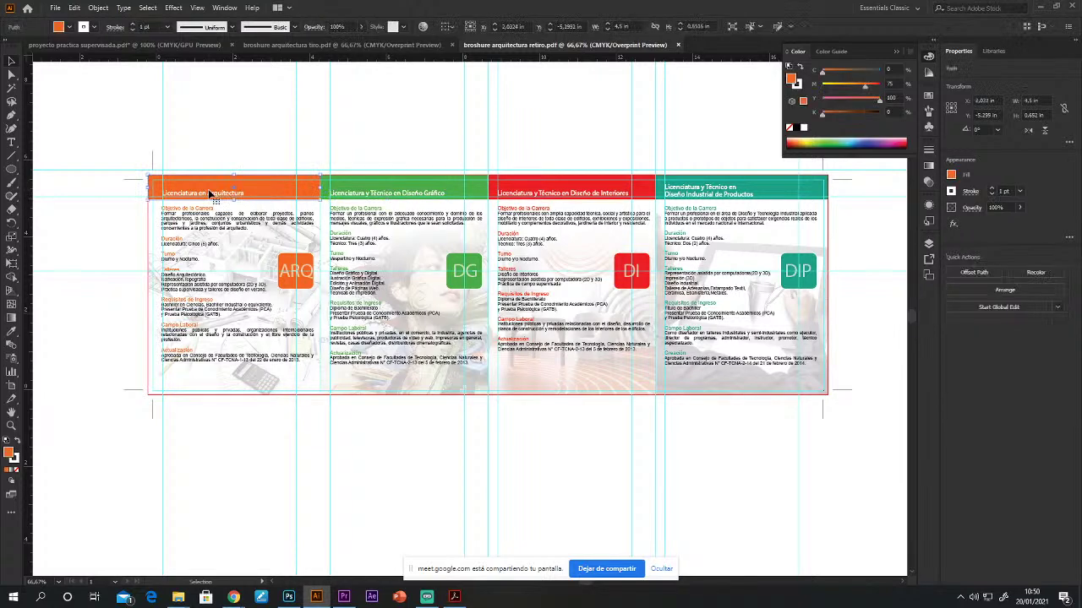
Step: Go through the career headings in the tiro architecture brochure, from Diseño de Modas back to Representación Arquitectónica
click(389, 45)
drag(433, 213, 577, 211)
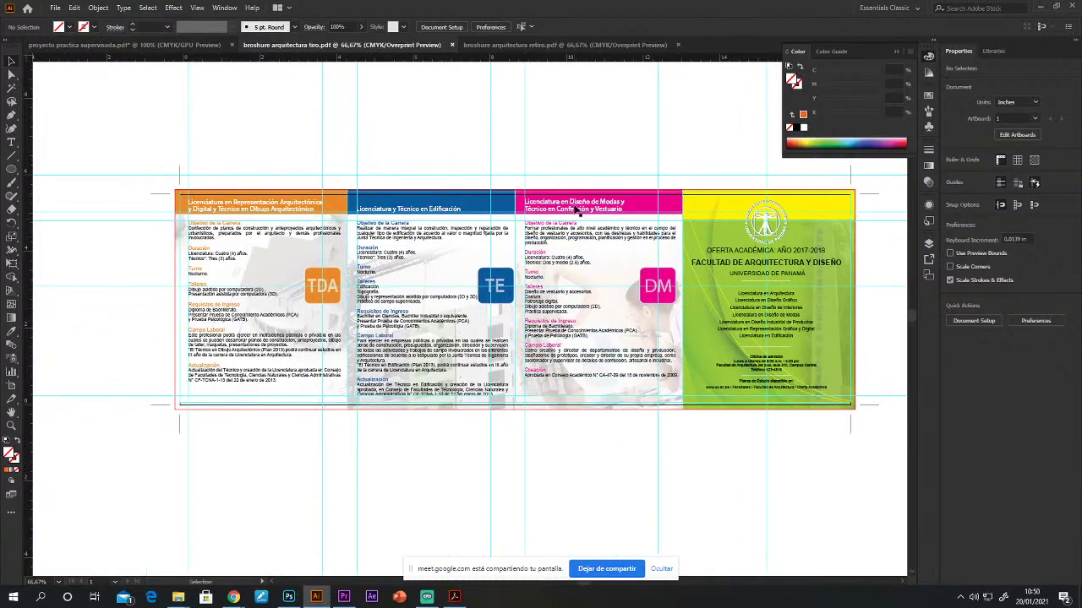
click(575, 207)
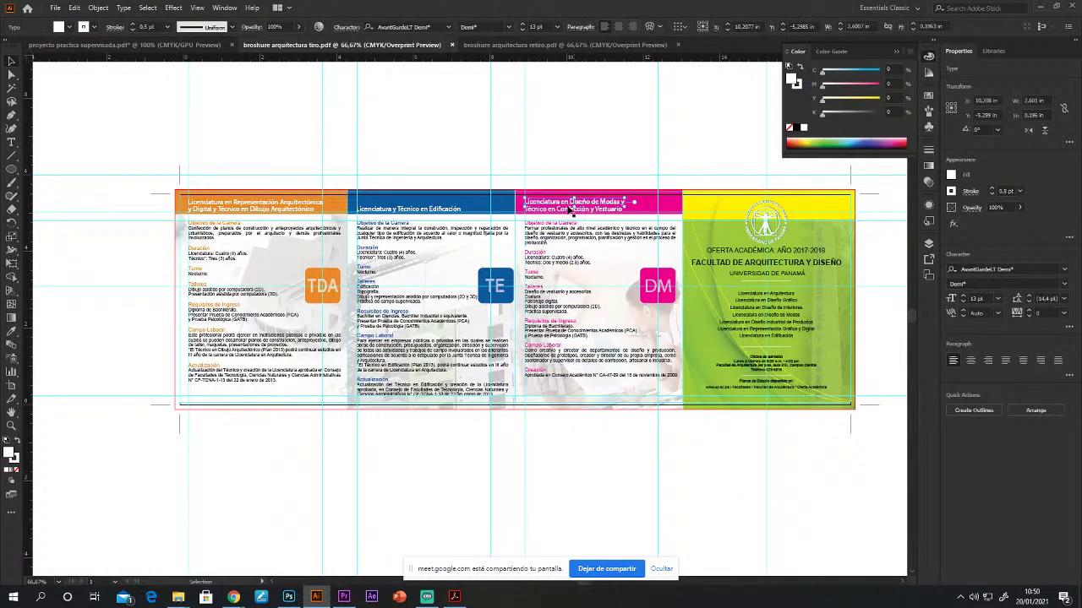
click(436, 211)
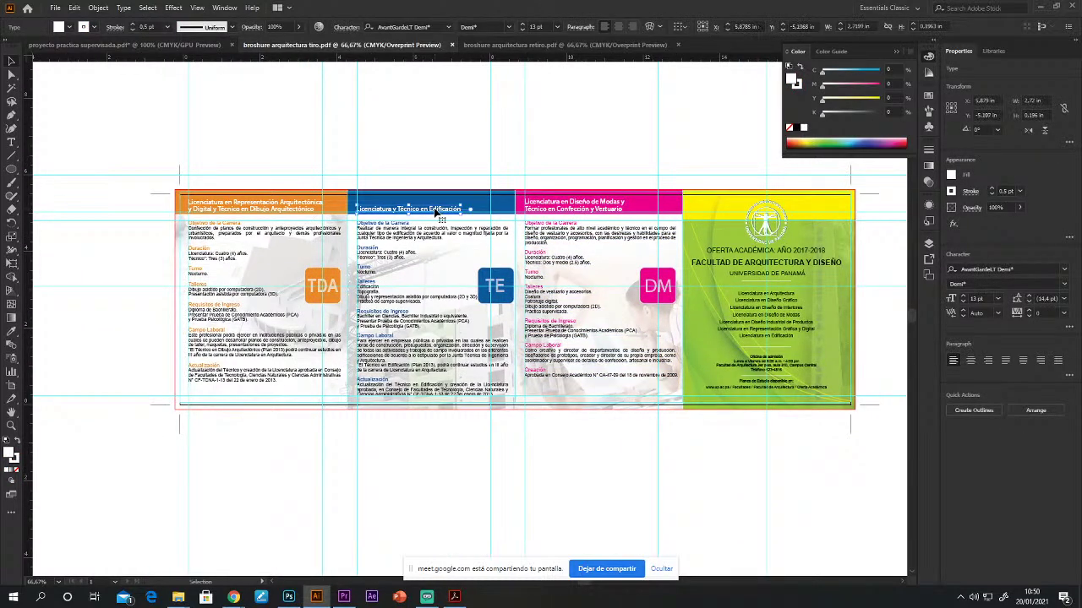
click(235, 214)
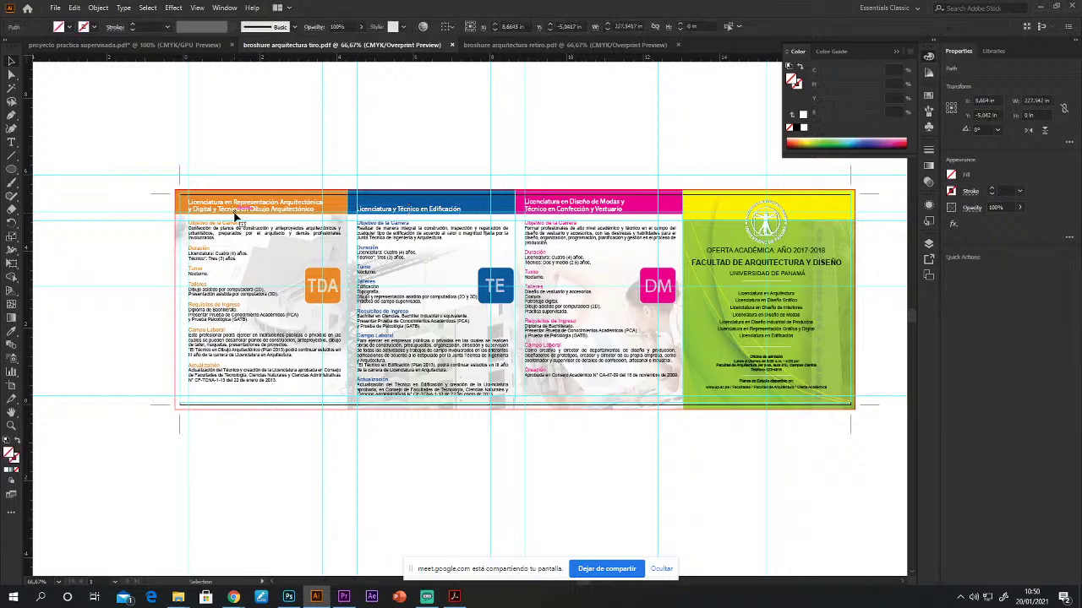
click(256, 154)
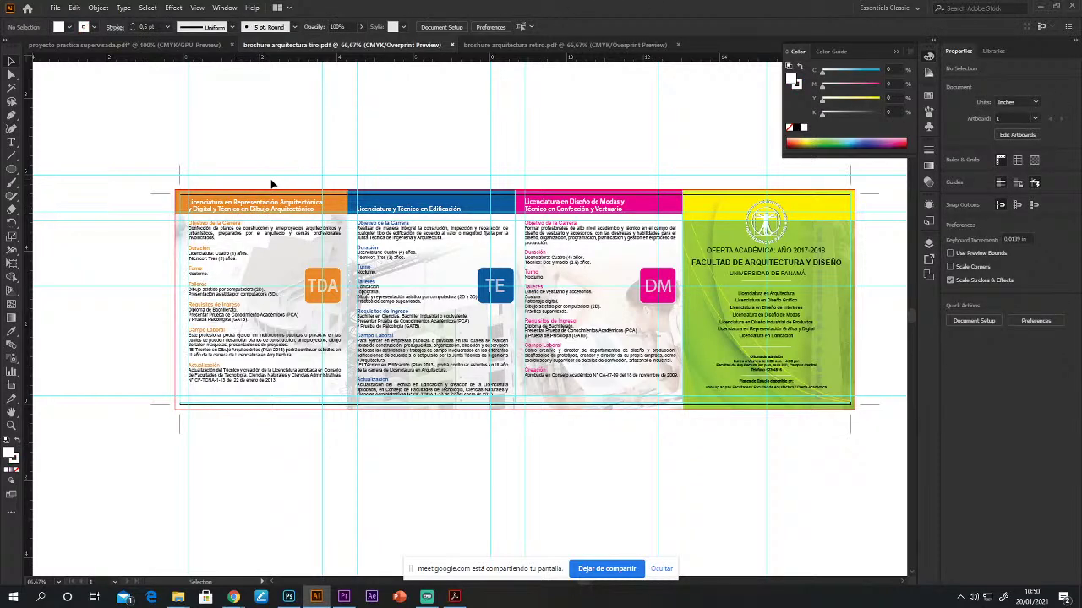
Step: In the project brief, extend the yellow header band up to the page's upper edge and slightly below the PRACTICA SUPERVISADA title
click(140, 44)
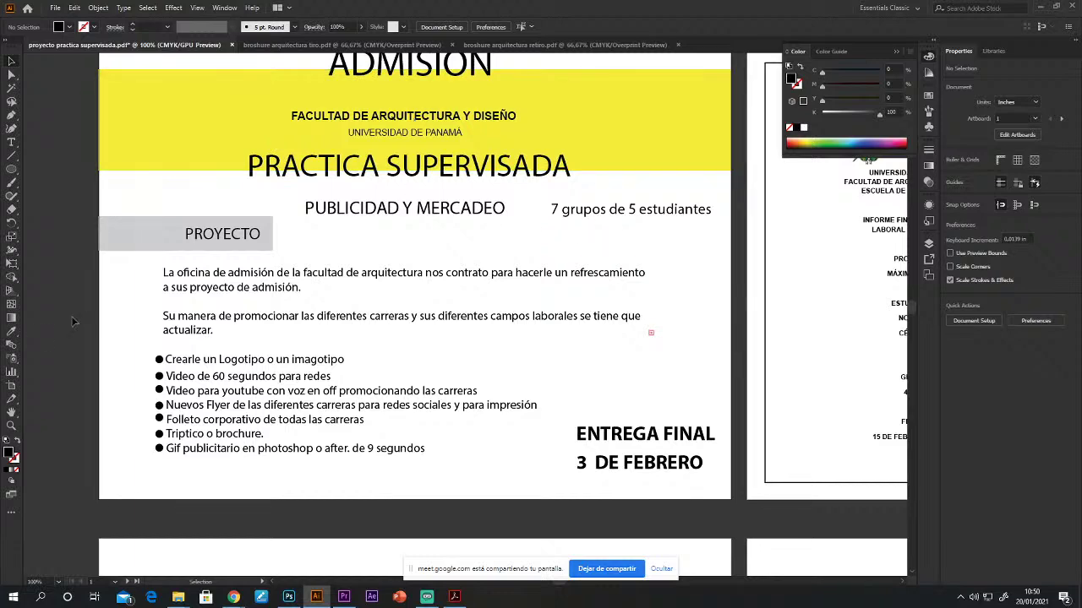
scroll(271, 169, up, 3)
click(251, 245)
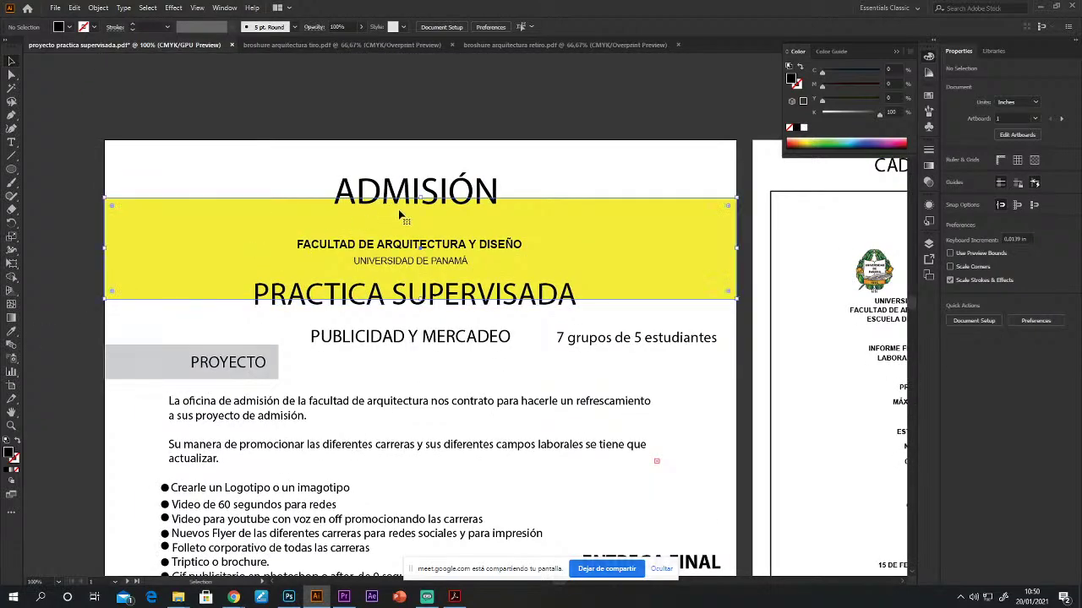
drag(420, 200, 420, 139)
drag(420, 298, 420, 312)
click(355, 96)
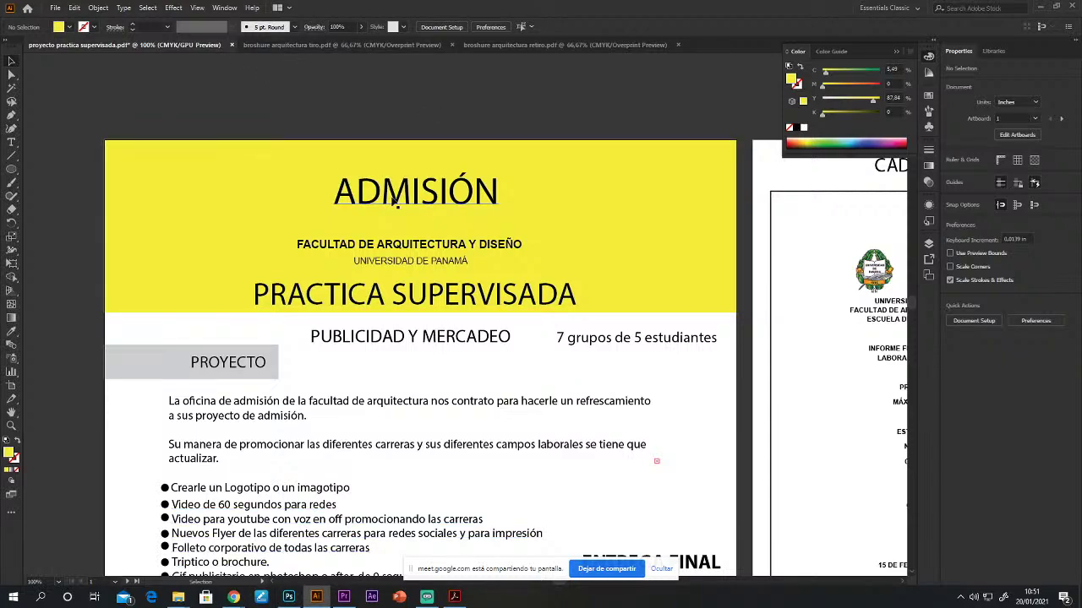
Step: Review the sample admission advertisements on the brief's reference pages, including the UBO Admisión 2018 pieces
drag(422, 460, 339, 207)
scroll(339, 207, down, 15)
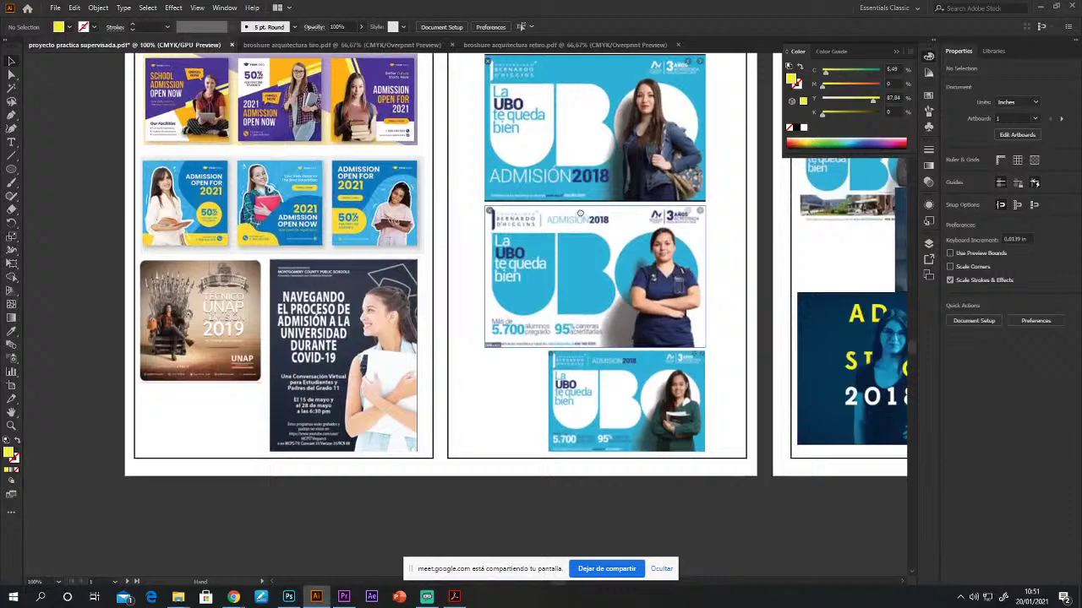
drag(580, 213, 343, 329)
Step: Switch to the Chrome window with the university site, open Google and search for "admision"
mouse_move(235, 597)
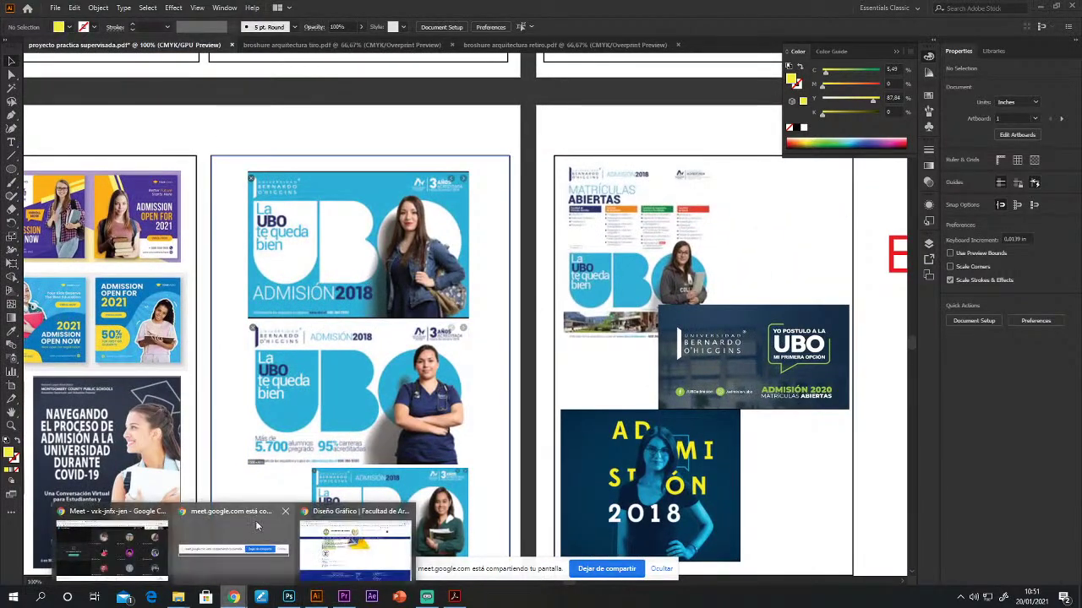
click(363, 541)
click(251, 48)
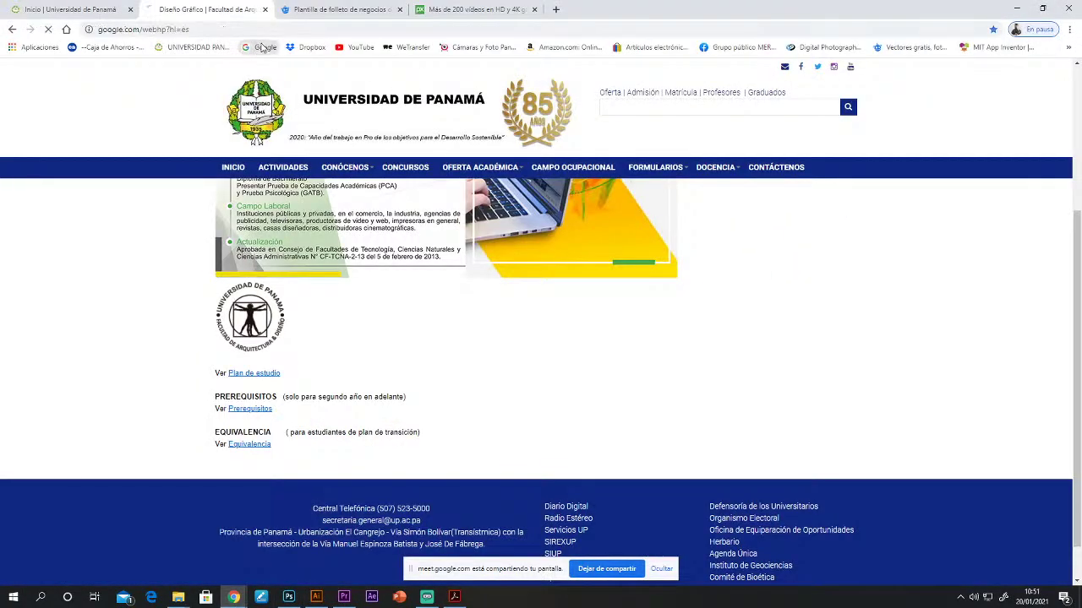
click(441, 243)
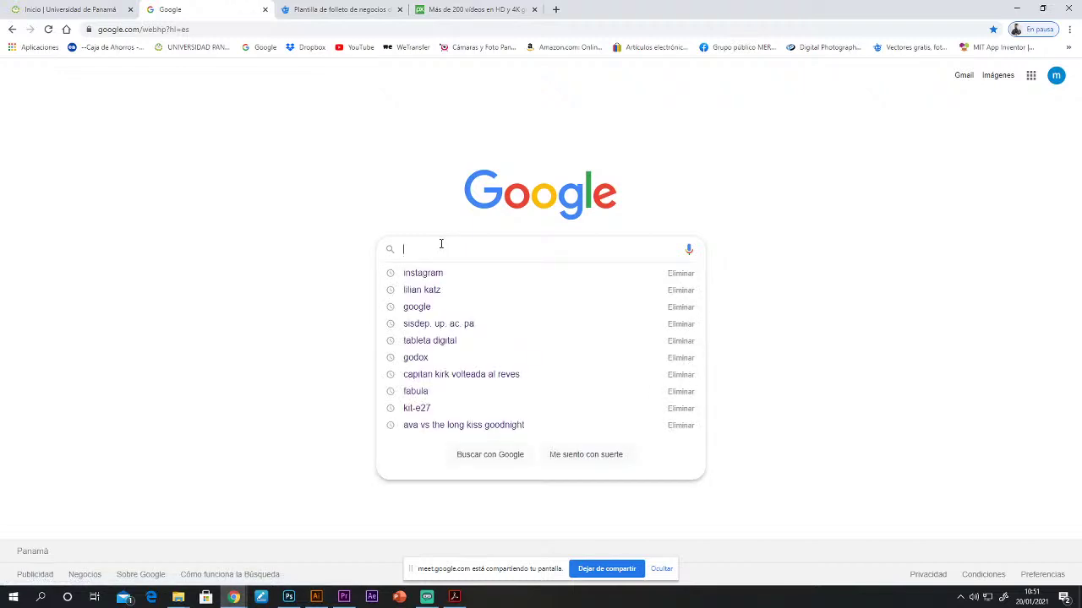
text(ad)
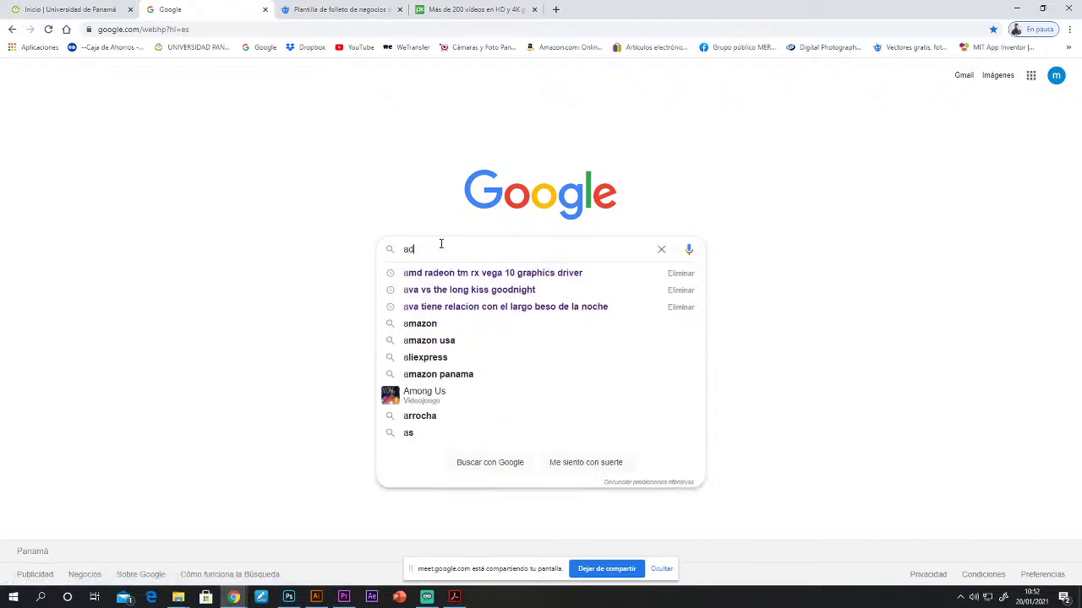
text(mision)
key(Return)
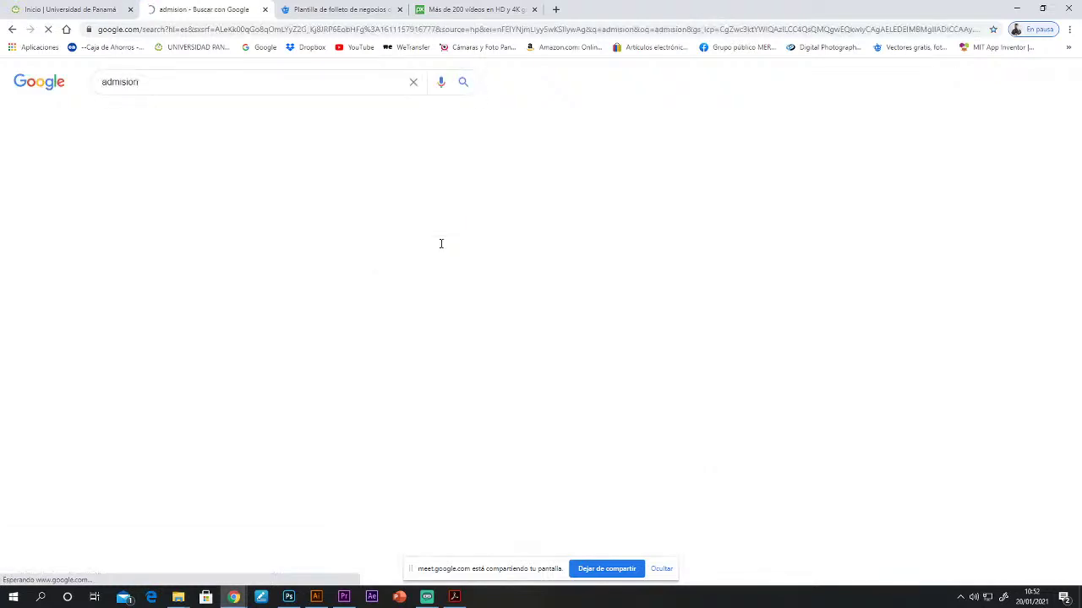
Step: Refine the Google search to "admision universidad"
click(169, 78)
text(un)
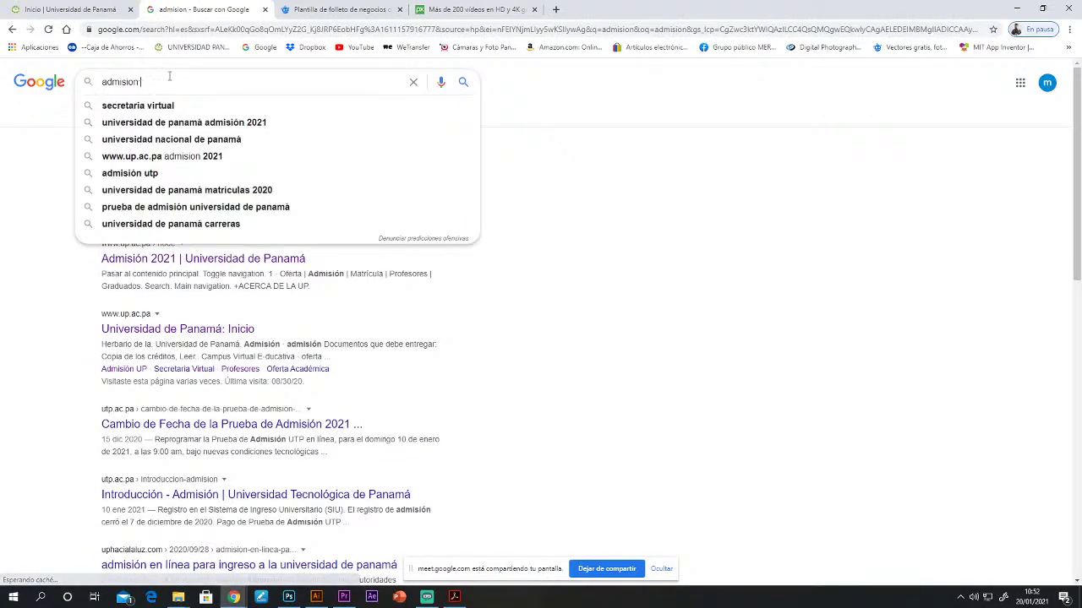
text(iversidad)
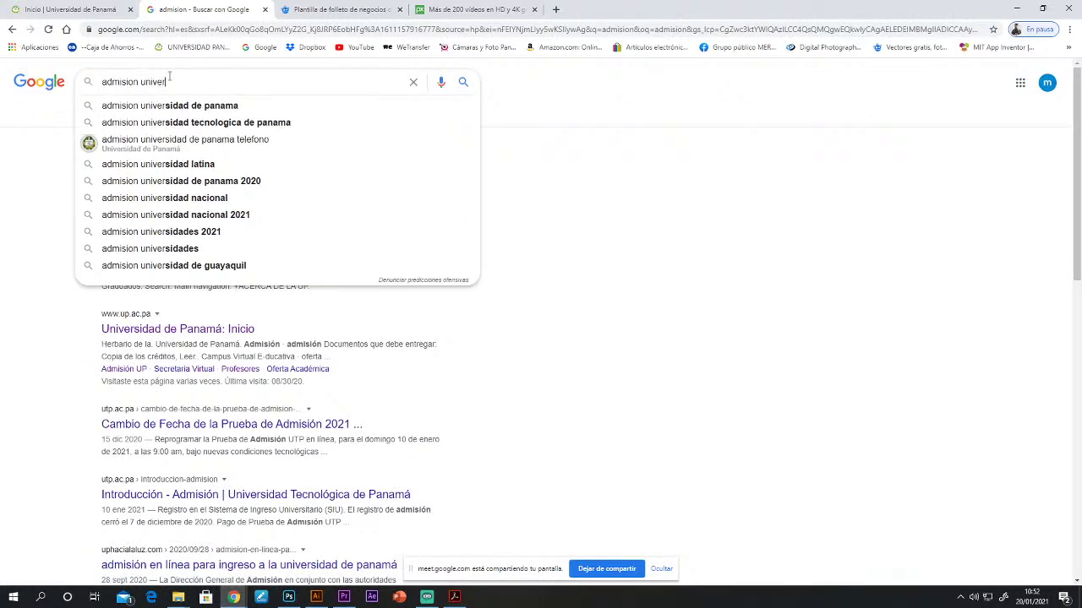
key(Return)
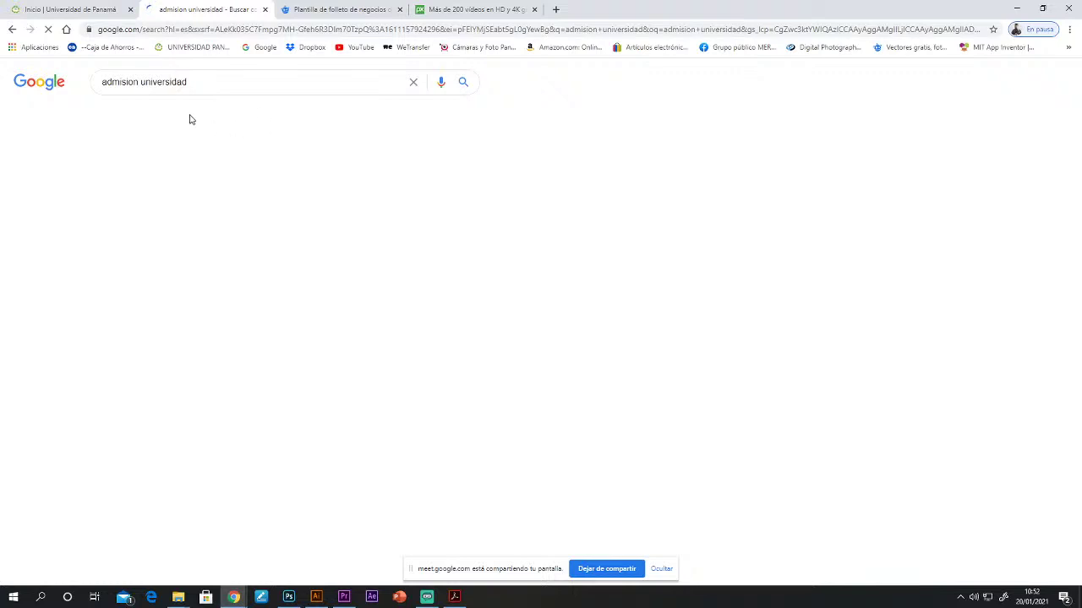
Step: Show the image results and open the Universidad de Panamá ADMISIÓN 2018 poster with its source page
click(173, 118)
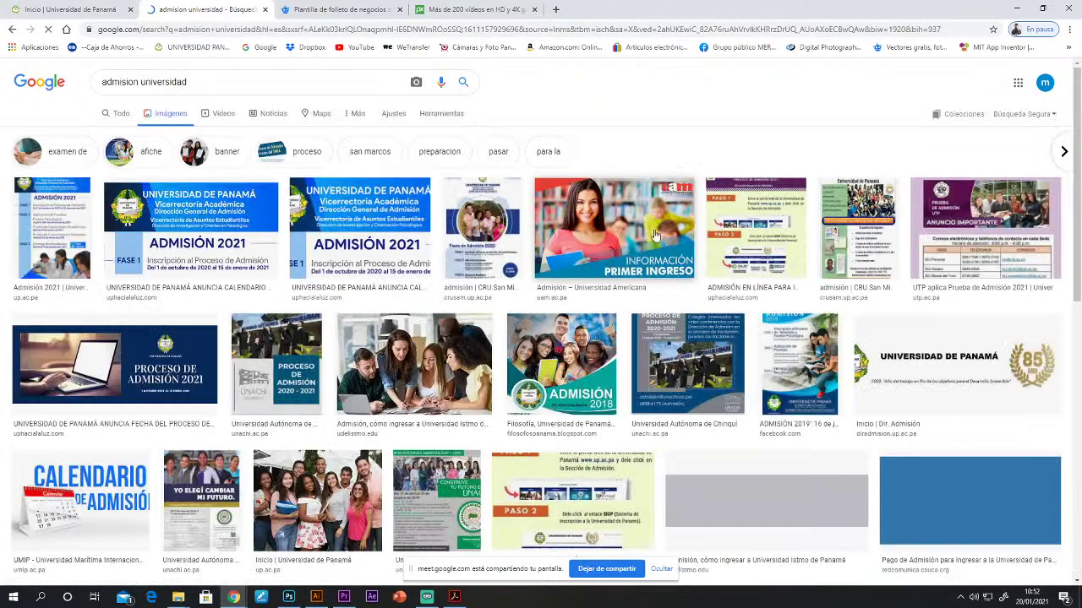
click(550, 362)
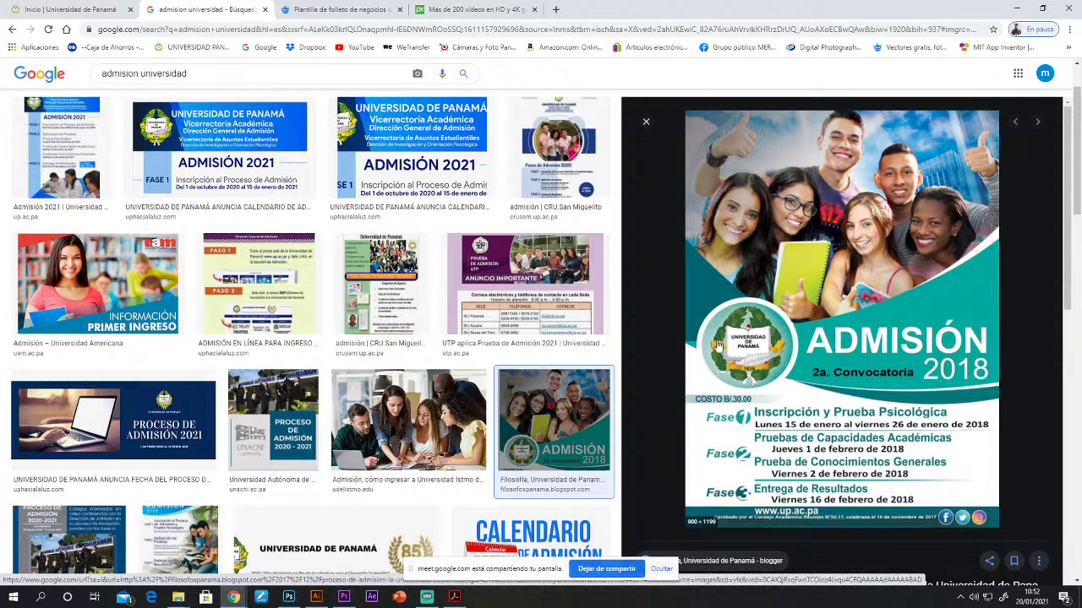
click(909, 376)
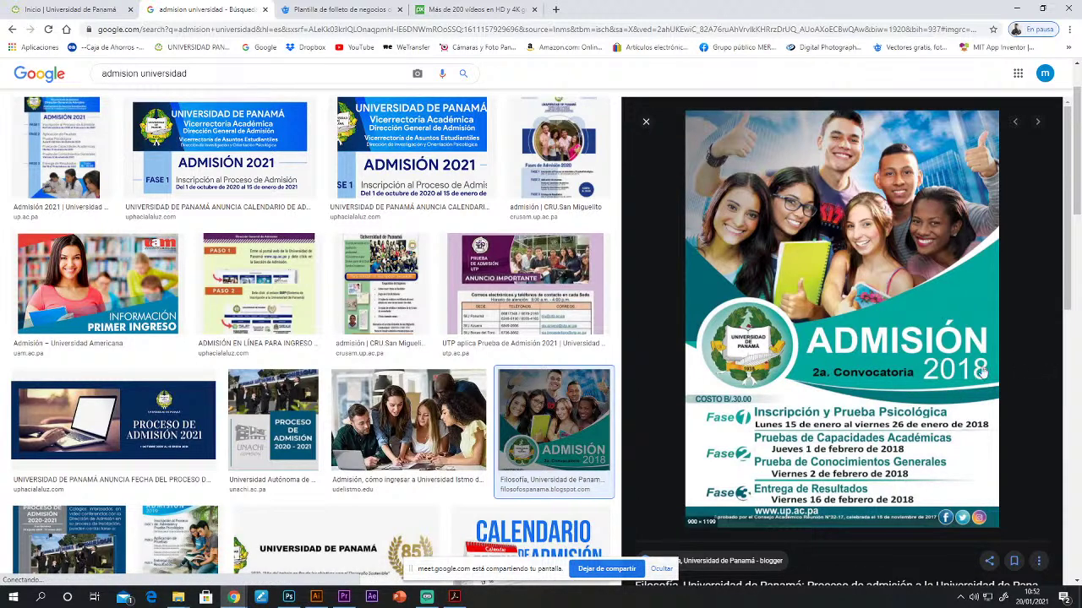
Step: Preview the CRUSAM admission process poster and the UTP Prueba de Admisión 2021 announcement from the image results
click(646, 125)
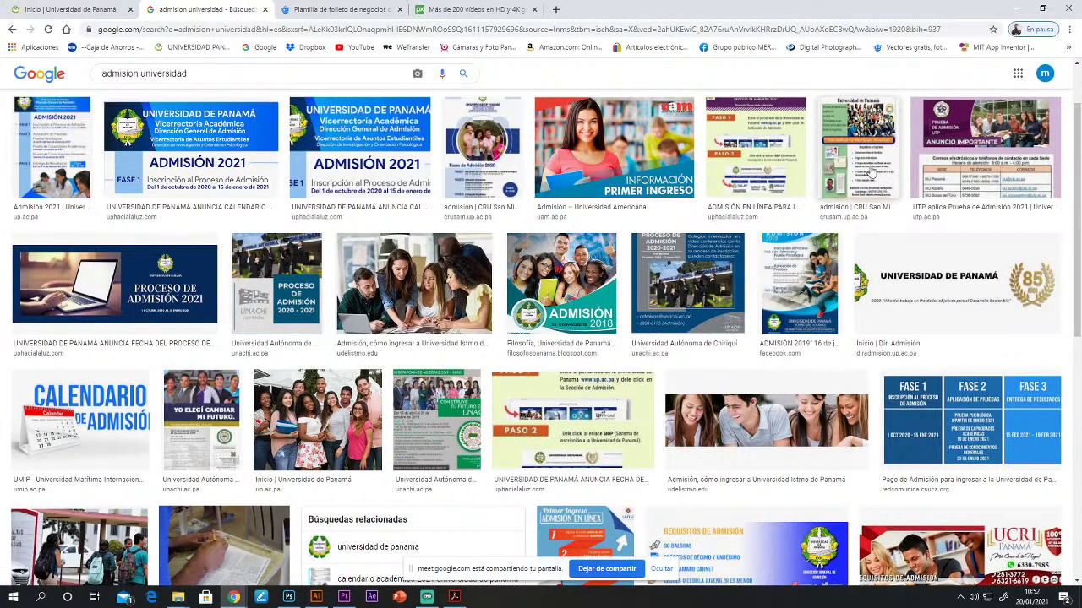
click(856, 126)
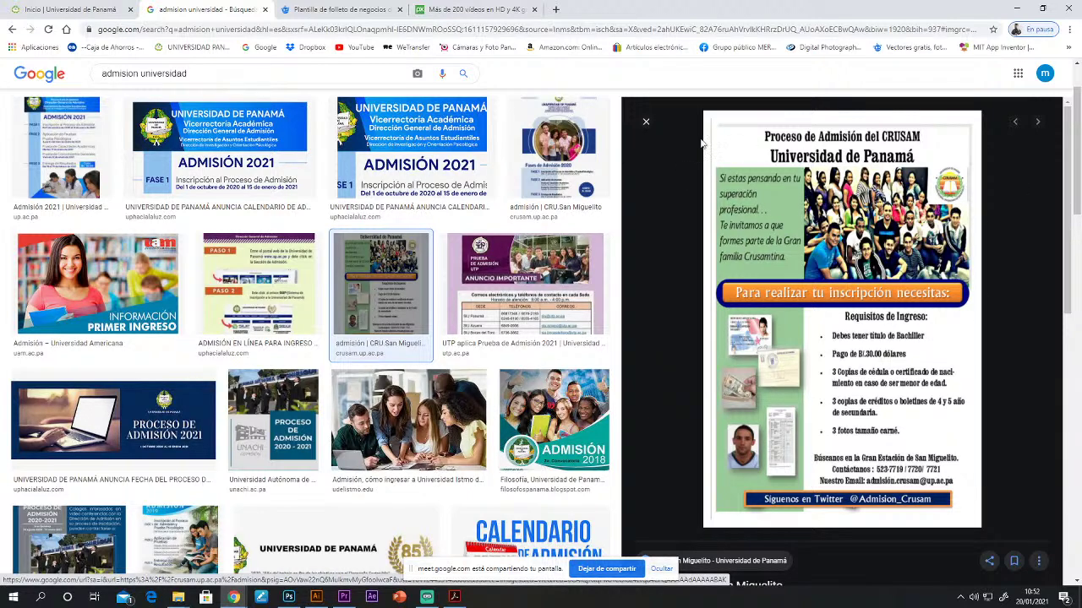
click(645, 123)
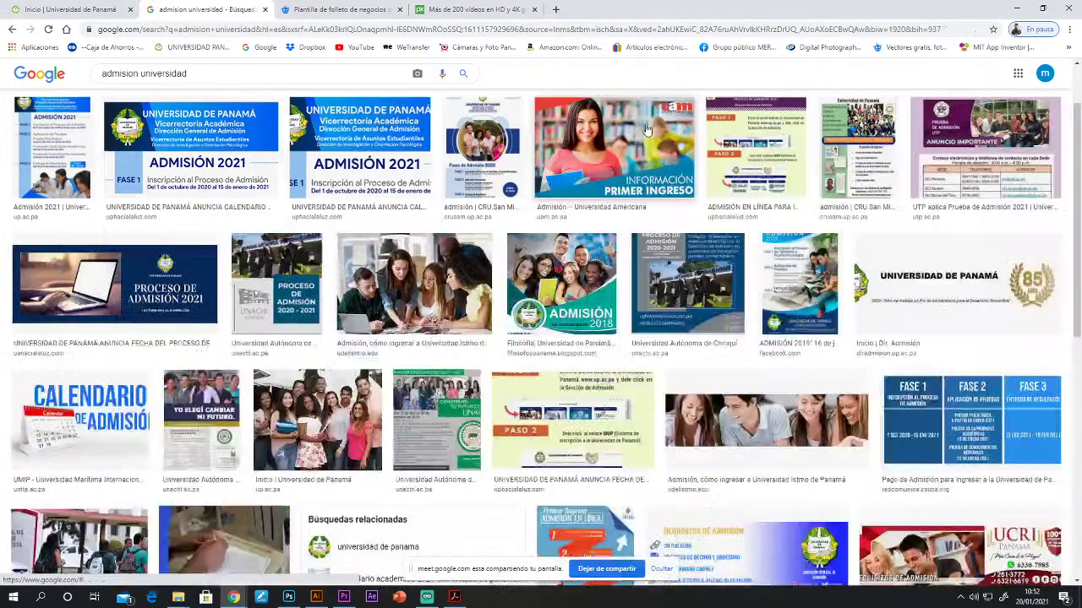
click(965, 149)
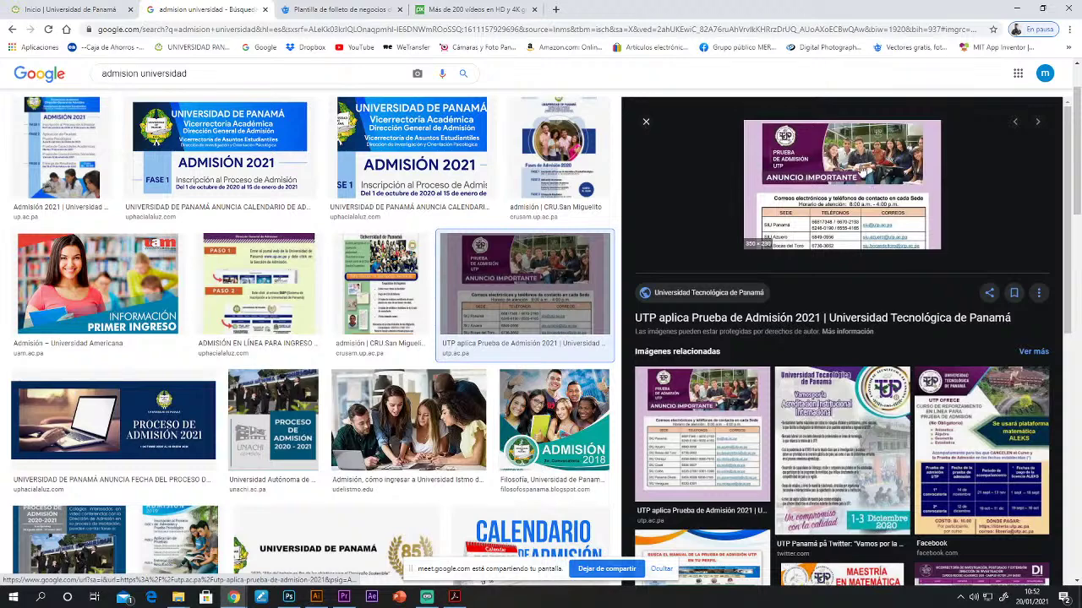
click(646, 122)
Step: Look further through the image results and preview the Universidad Politécnica de Altamira ADMISIONES poster dated 19 de Mayo 2018
scroll(442, 441, down, 1)
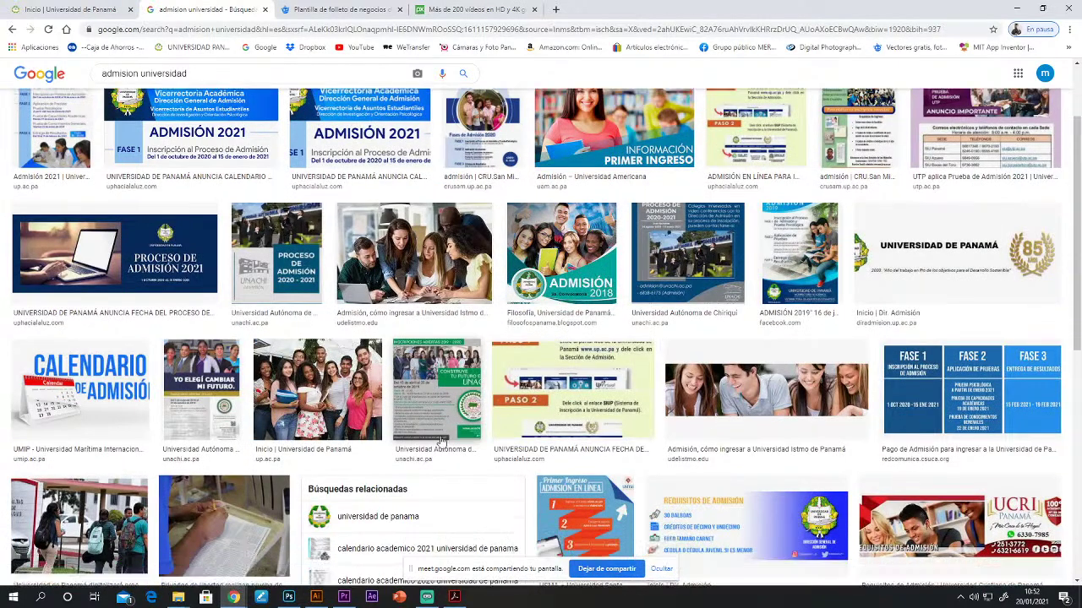
scroll(439, 442, down, 1)
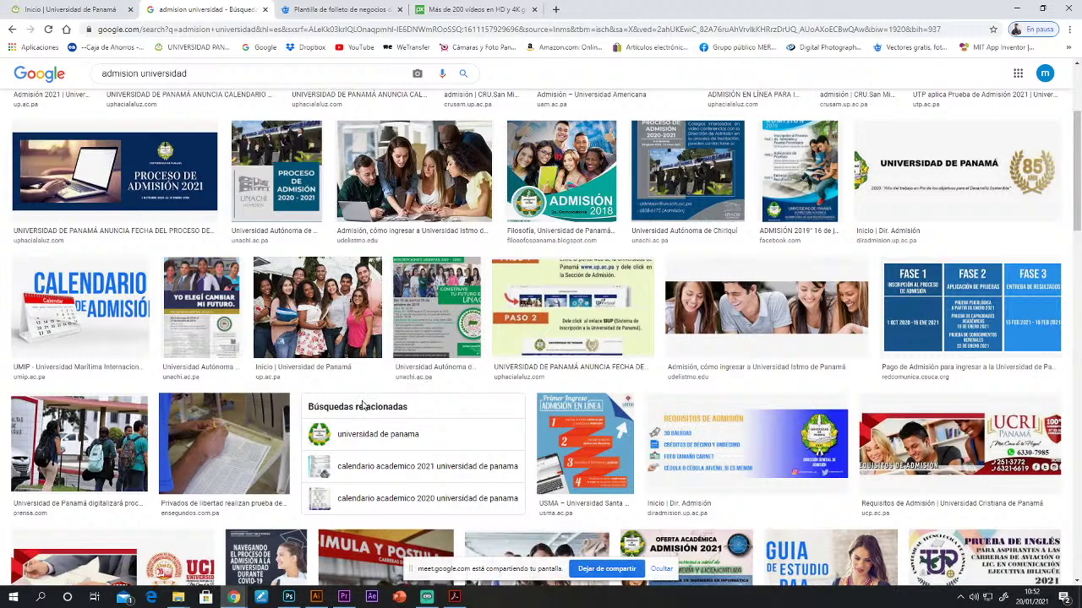
scroll(540, 347, down, 2)
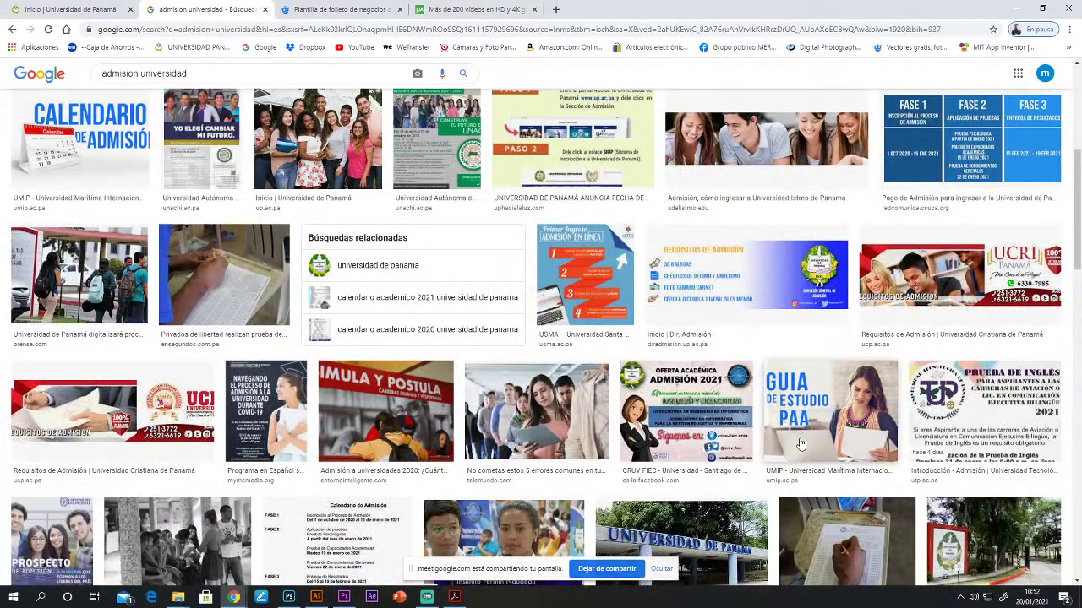
scroll(677, 427, down, 4)
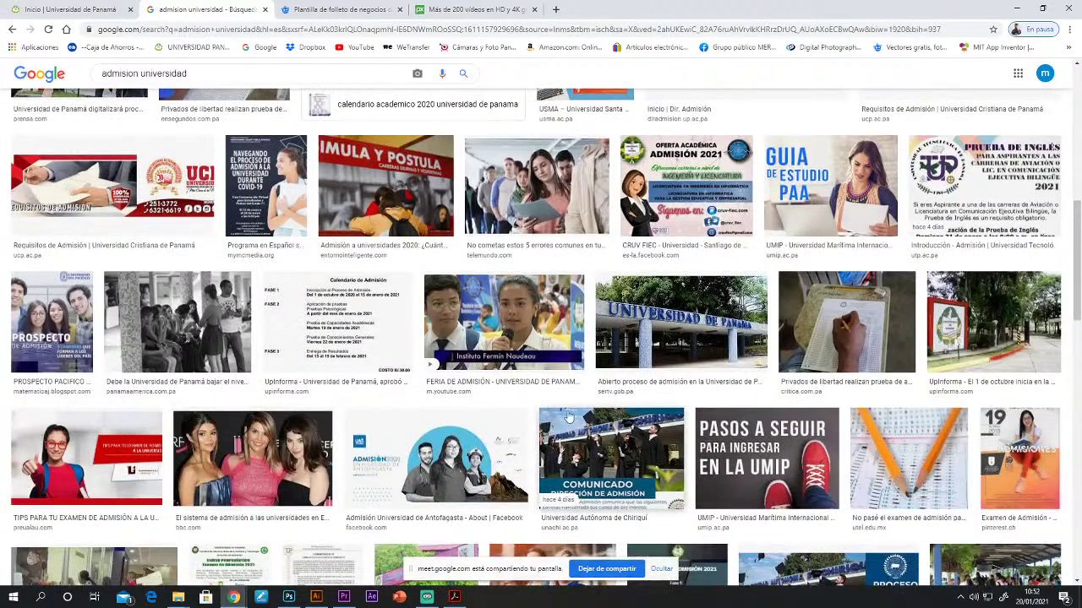
scroll(57, 338, down, 2)
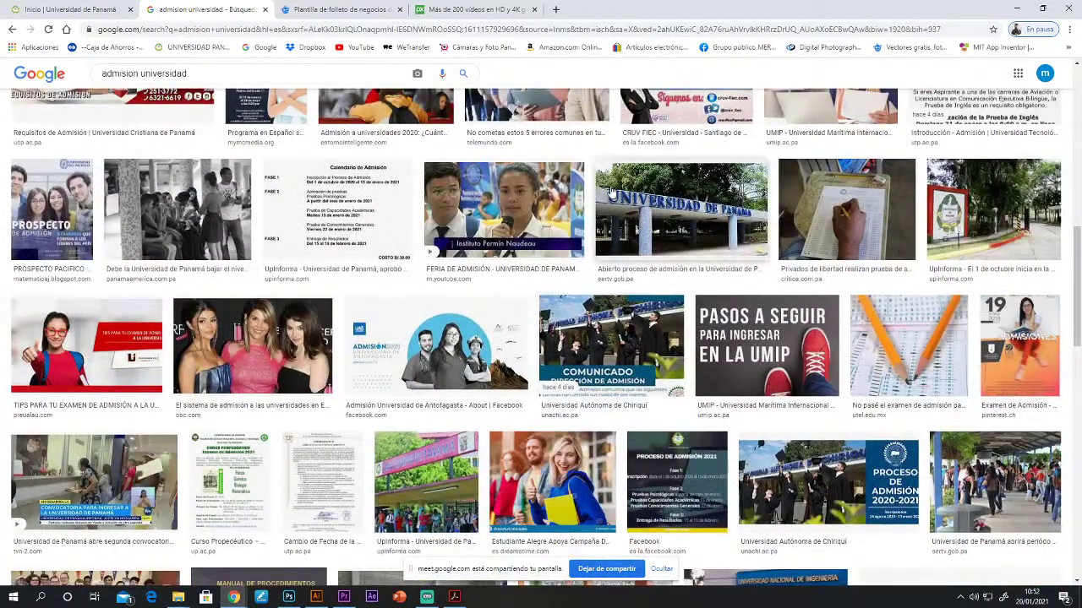
click(1004, 355)
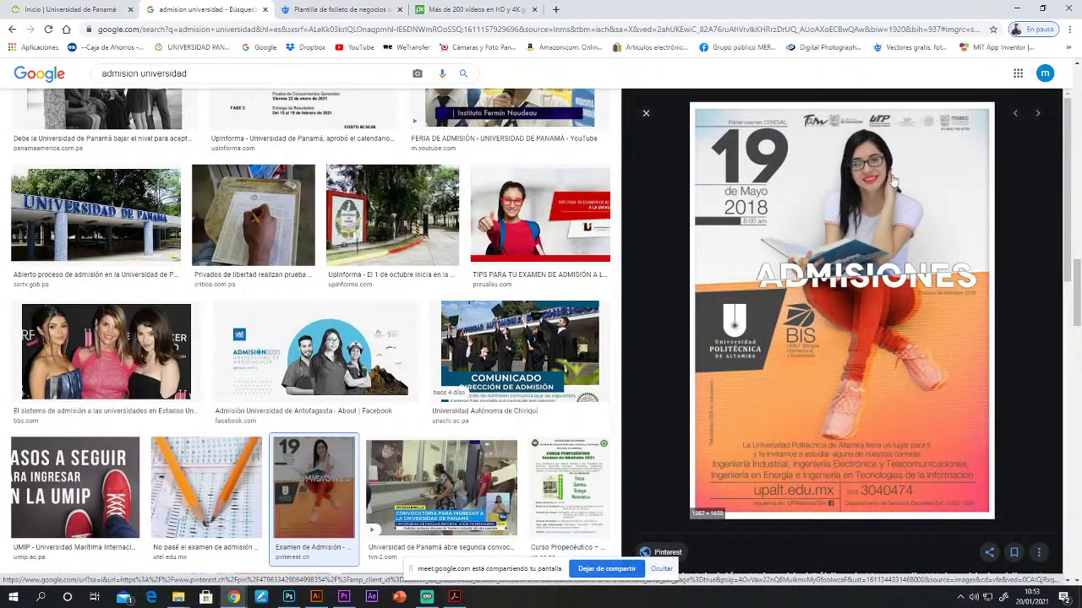
Step: Open the UPRIT Examen de Admisión 2017 poster and the San Marcos 14-15 exam poster from the related images
scroll(825, 281, down, 4)
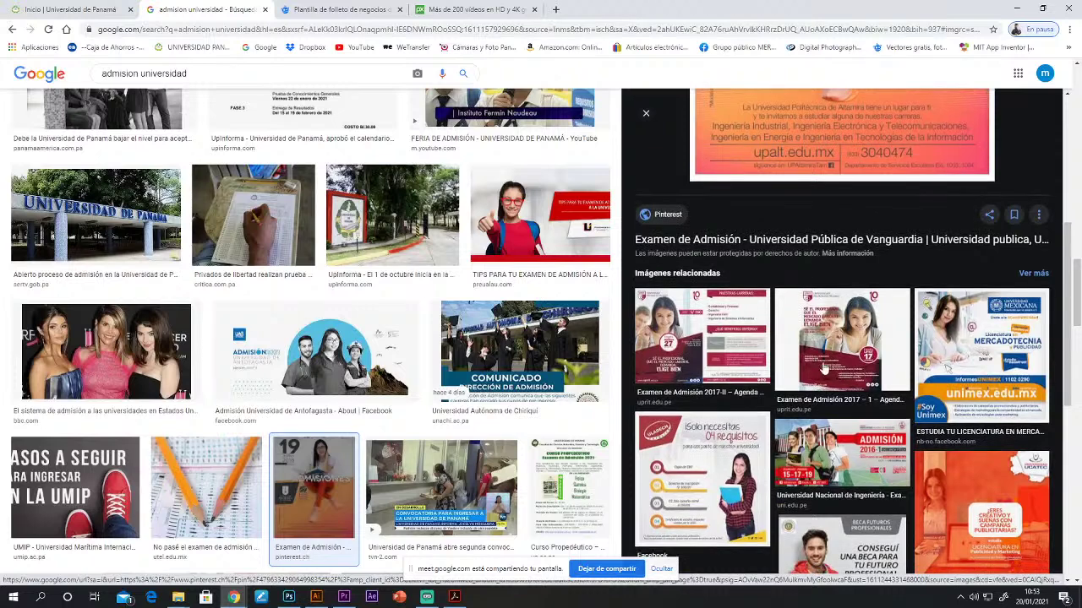
click(833, 334)
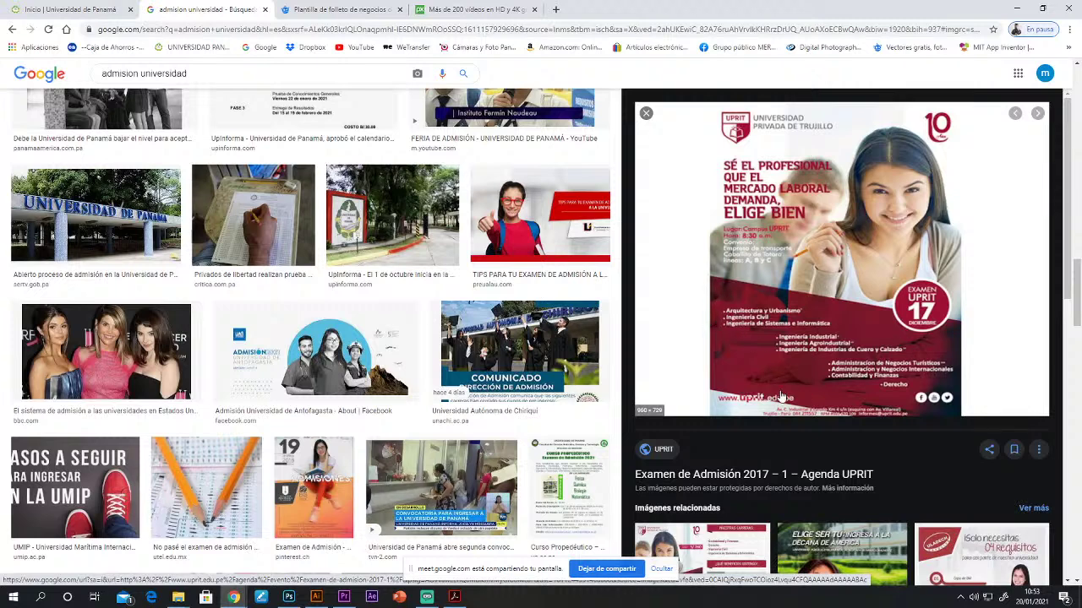
scroll(835, 449, down, 3)
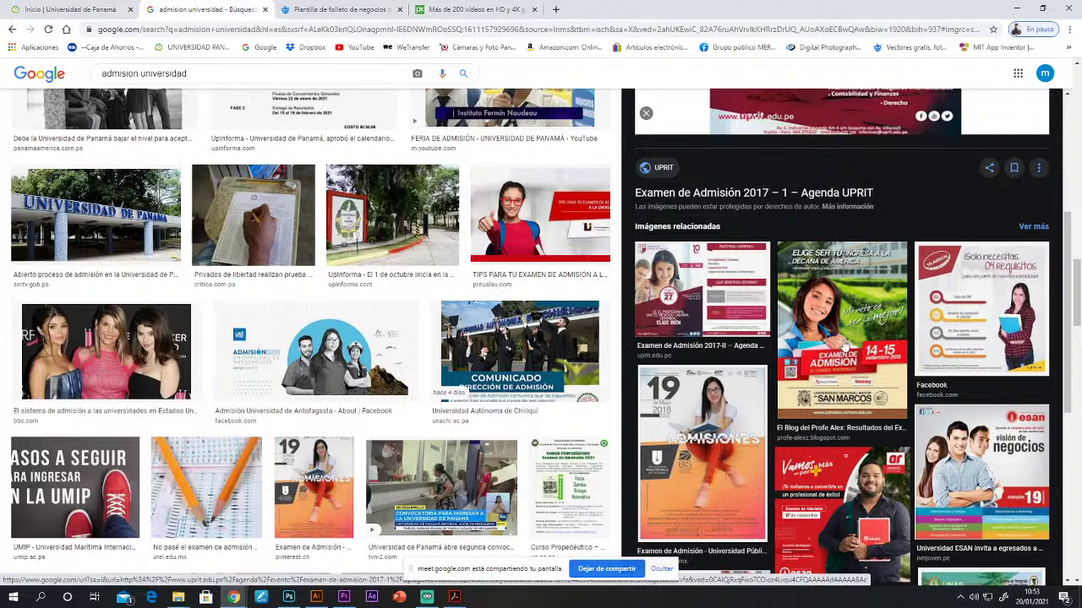
click(852, 344)
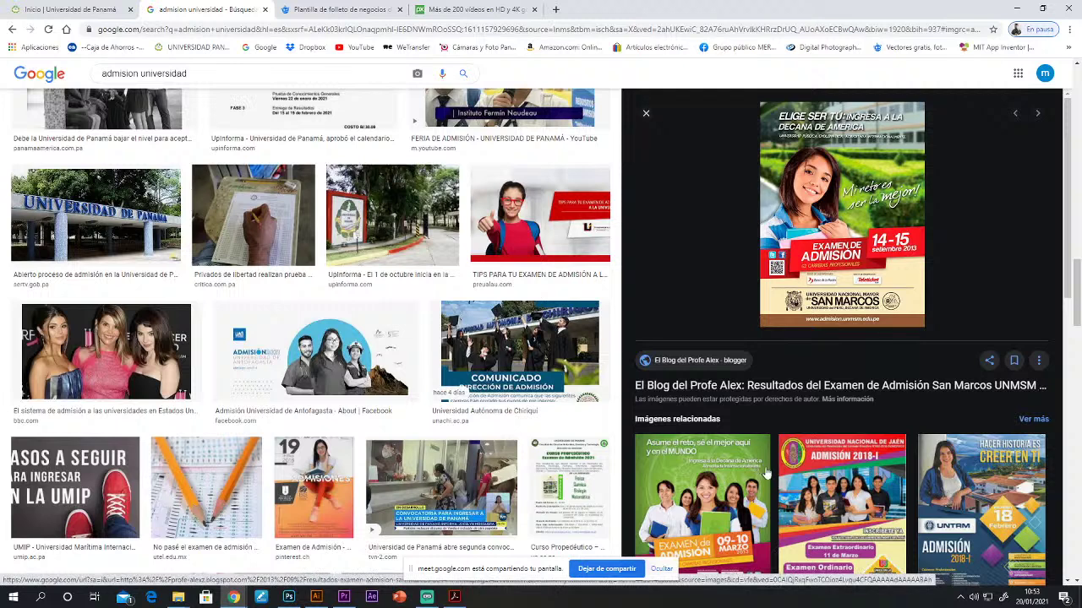
Step: View the Universidad Nacional de Jaén Admisión 2018-I poster and the UNTRM 21 Julio Admisión 2019-II poster among the related images
scroll(869, 366, down, 2)
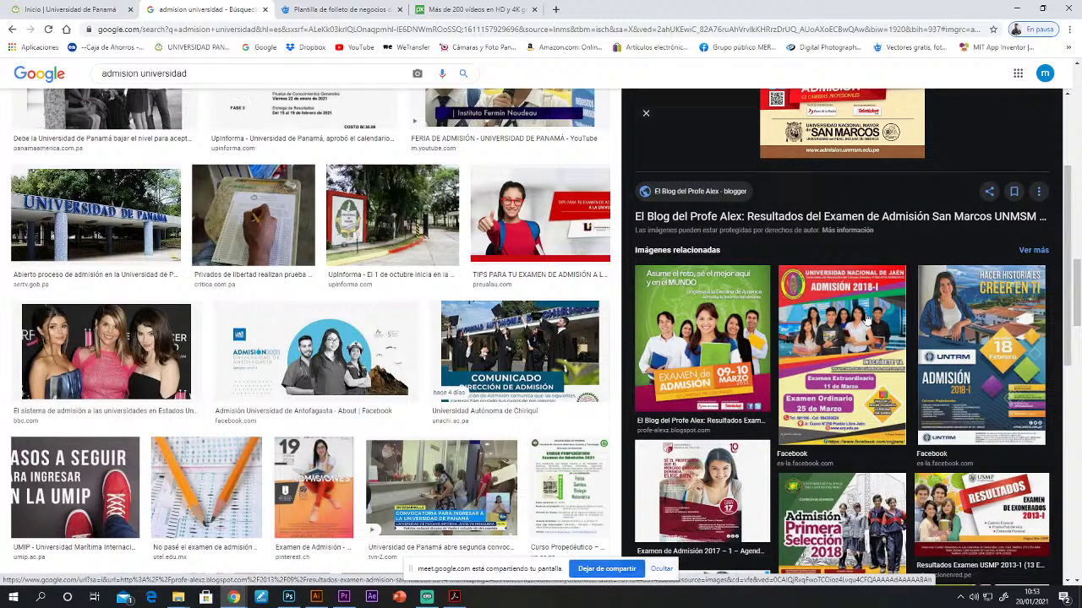
click(867, 319)
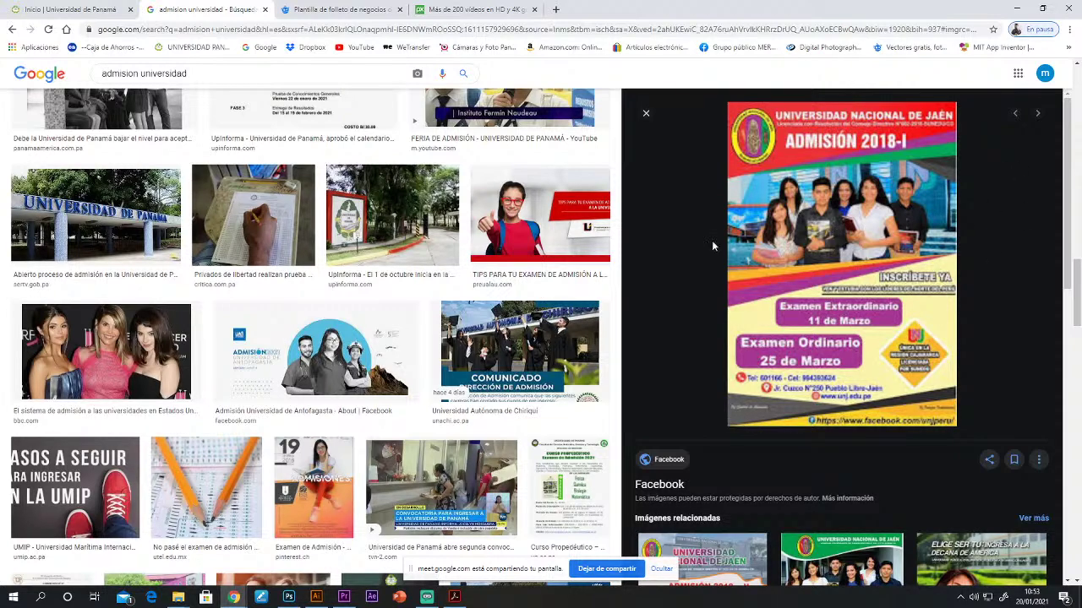
scroll(887, 364, down, 1)
scroll(887, 363, down, 5)
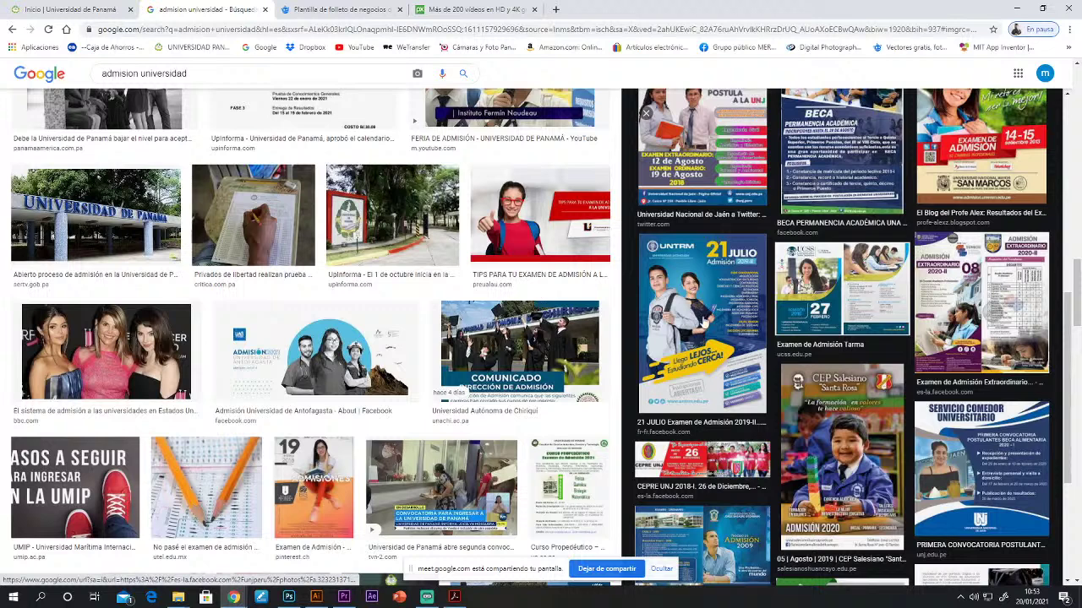
click(703, 323)
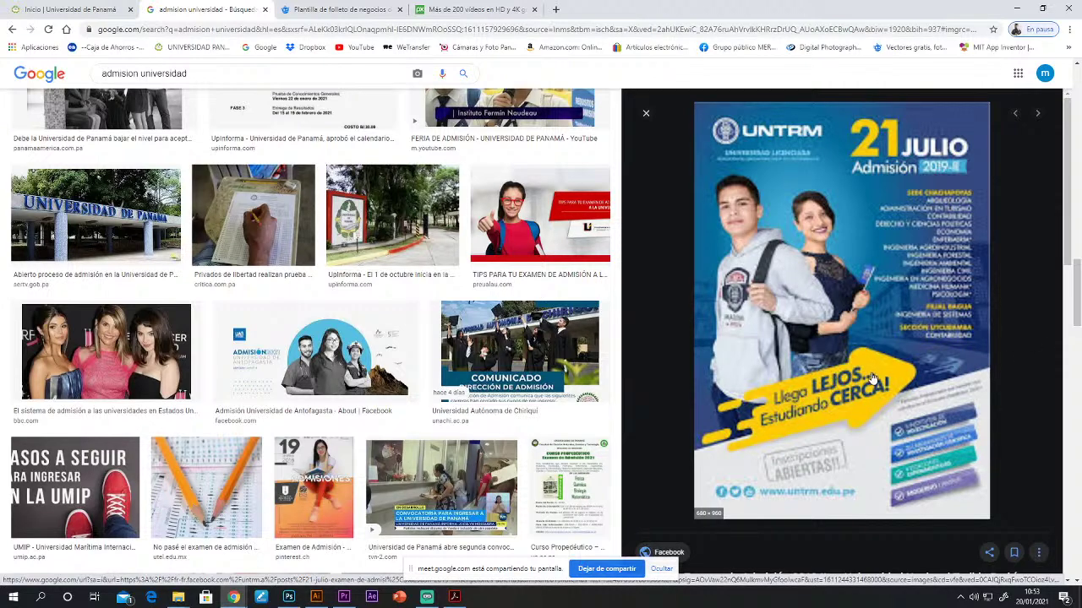
Step: Open the Universidad Nacional Jorge Basadre Grohmann Admisión 2020 poster and examine its exam phases and requirements
scroll(784, 396, down, 3)
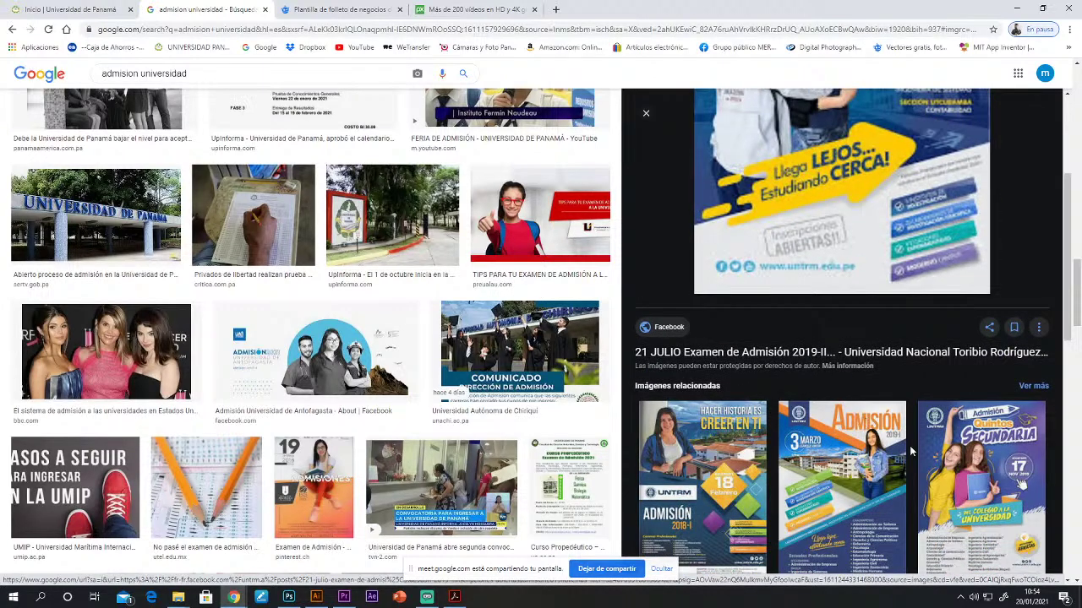
scroll(911, 450, down, 5)
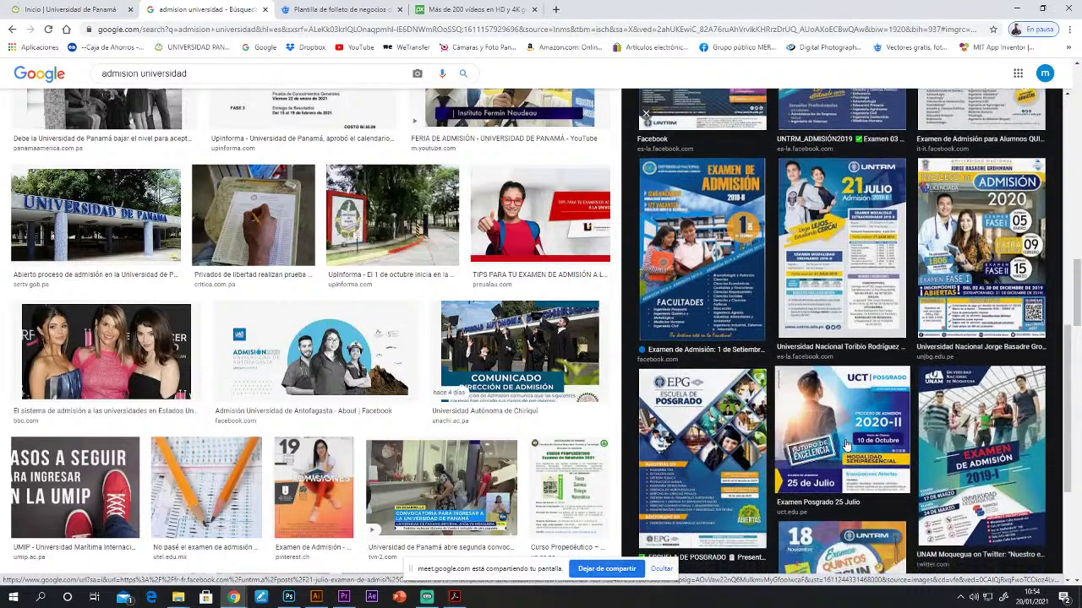
click(955, 239)
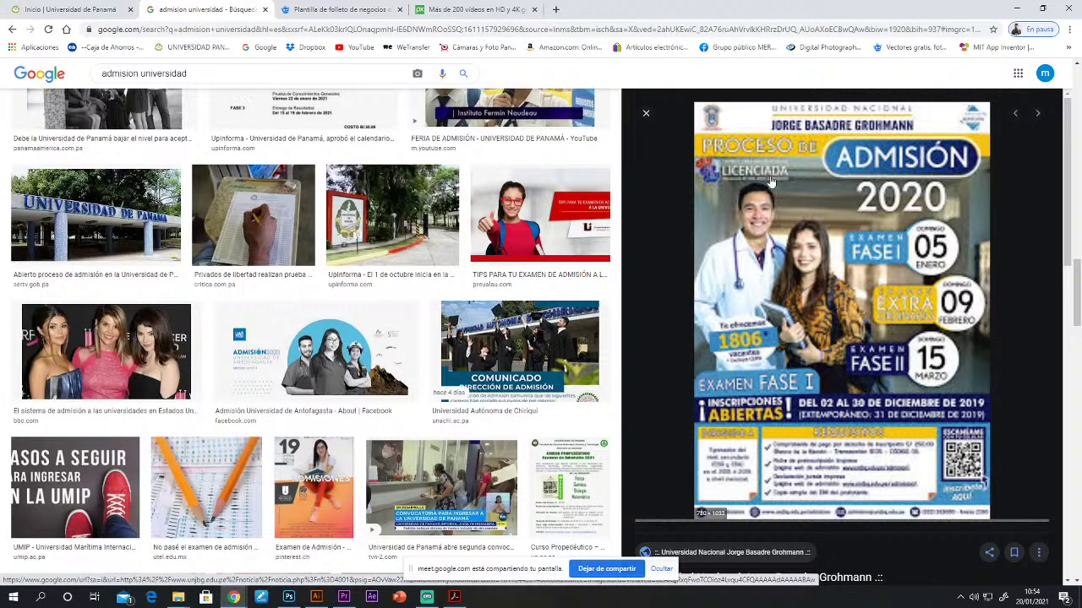
scroll(837, 450, down, 5)
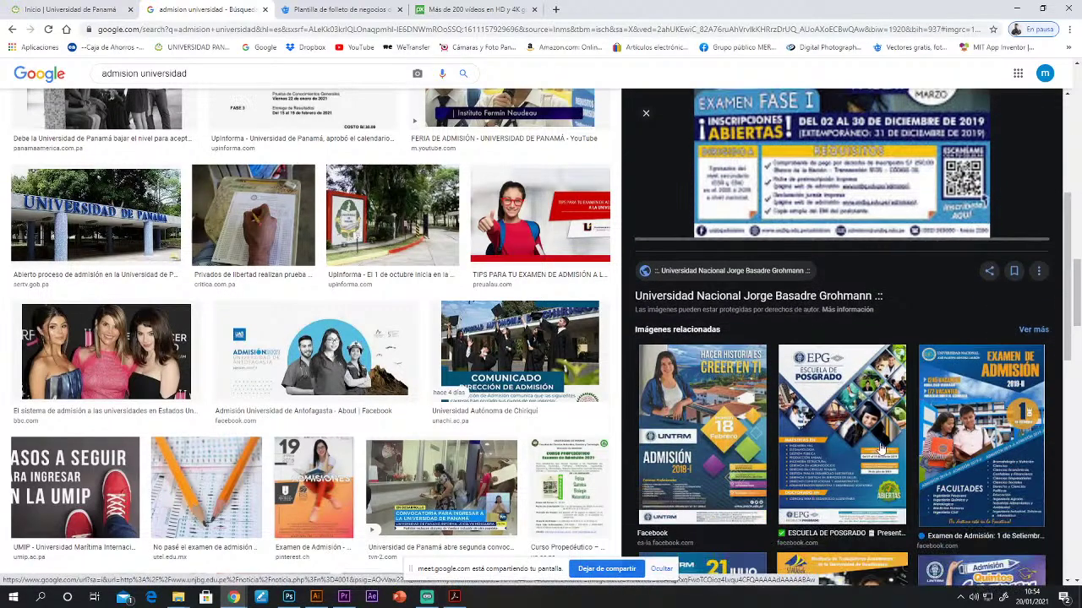
scroll(898, 457, up, 3)
scroll(832, 371, down, 1)
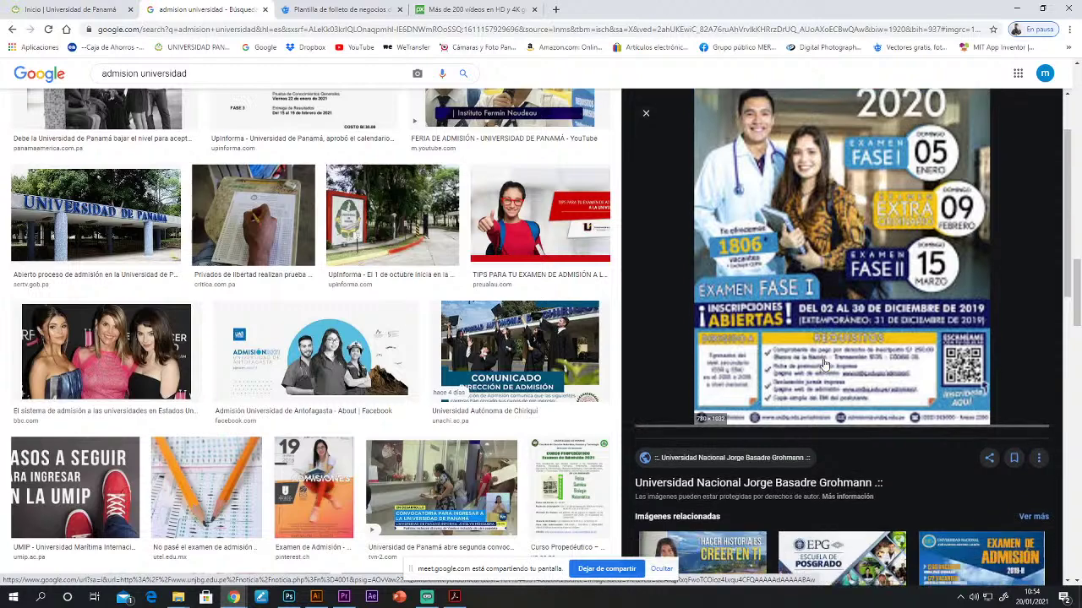
Step: Preview the EPG Escuela de Posgrado poster and the Universidad Nacional de Moquegua Examen de Admisión 2019-I poster from the related images
scroll(854, 417, down, 2)
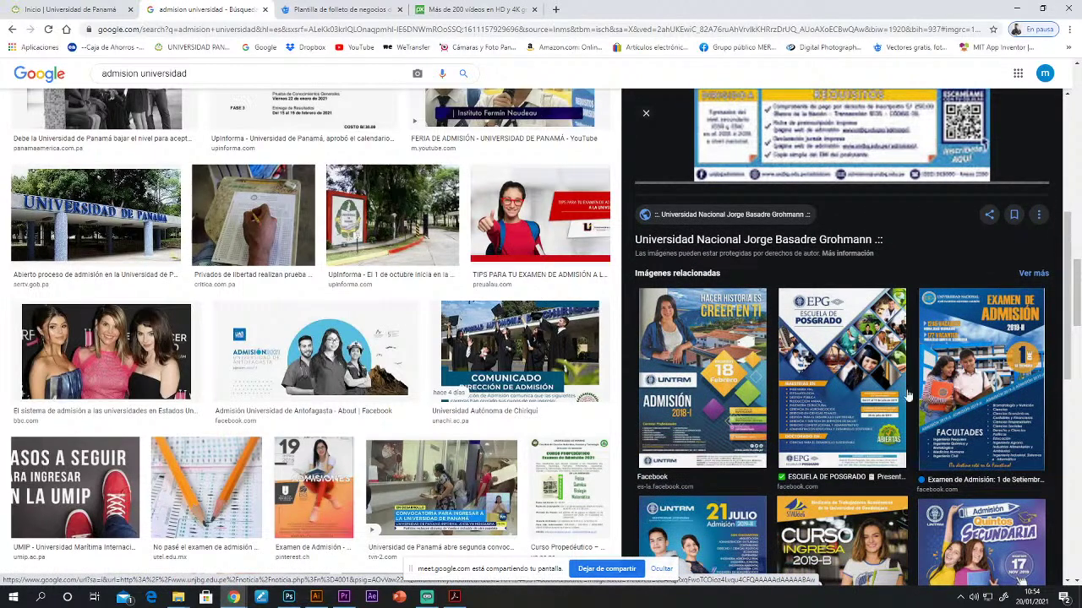
scroll(839, 393, down, 1)
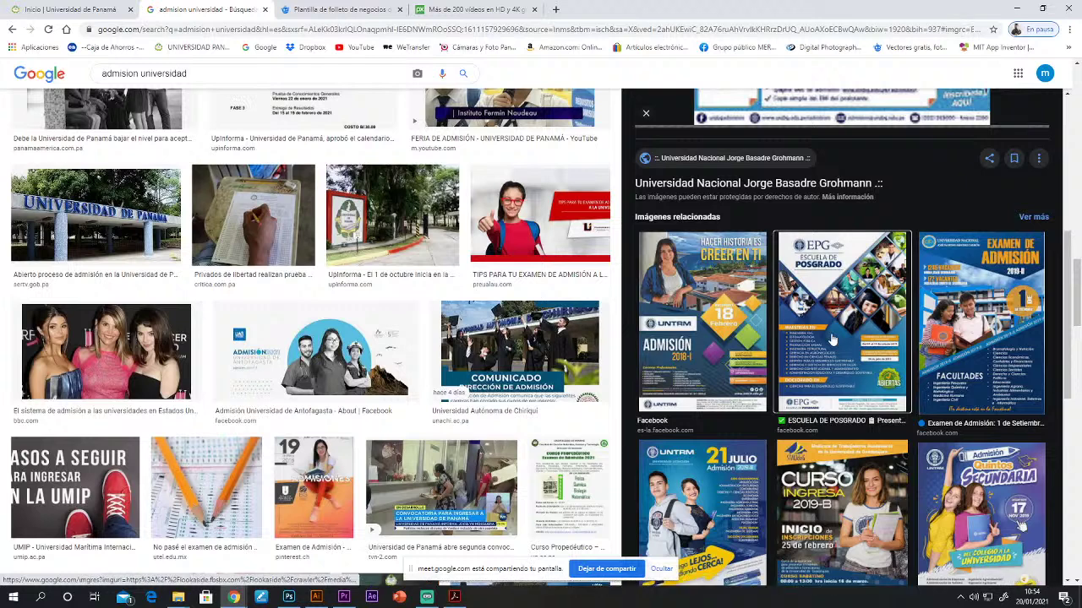
click(836, 339)
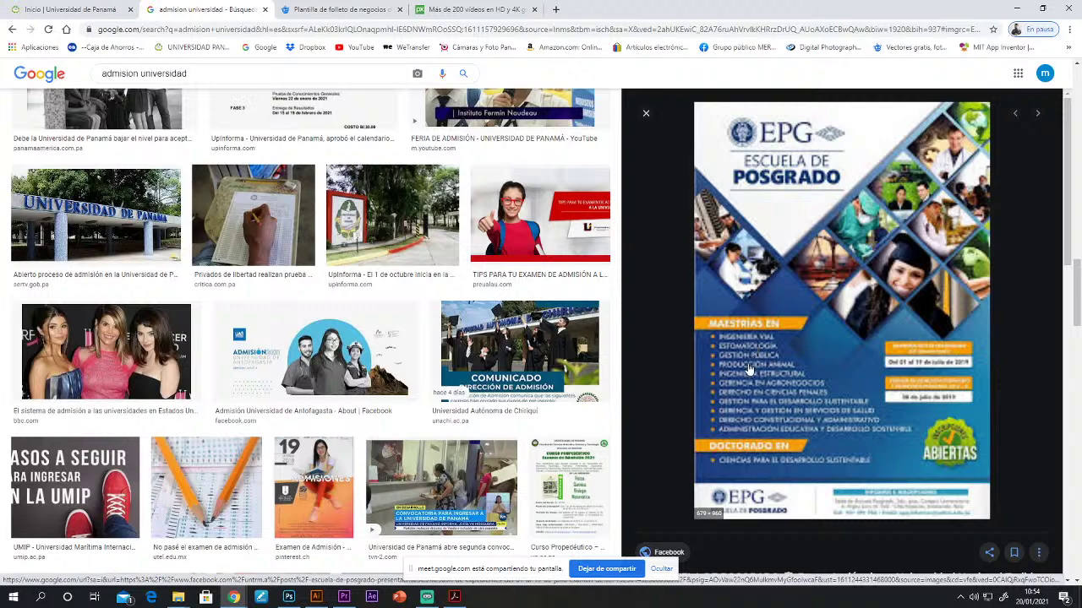
scroll(878, 482, down, 5)
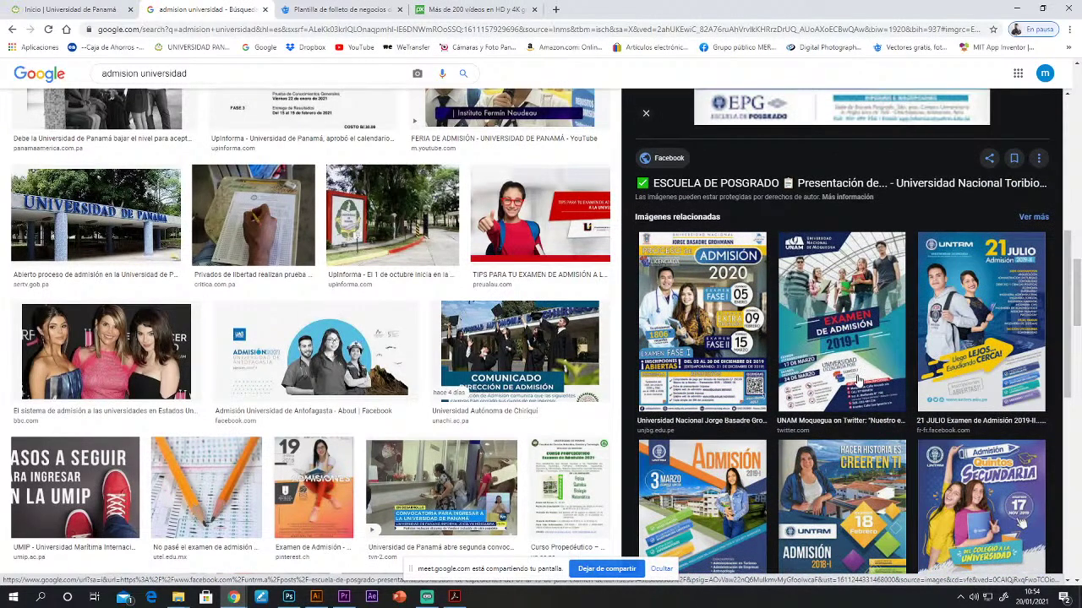
click(851, 365)
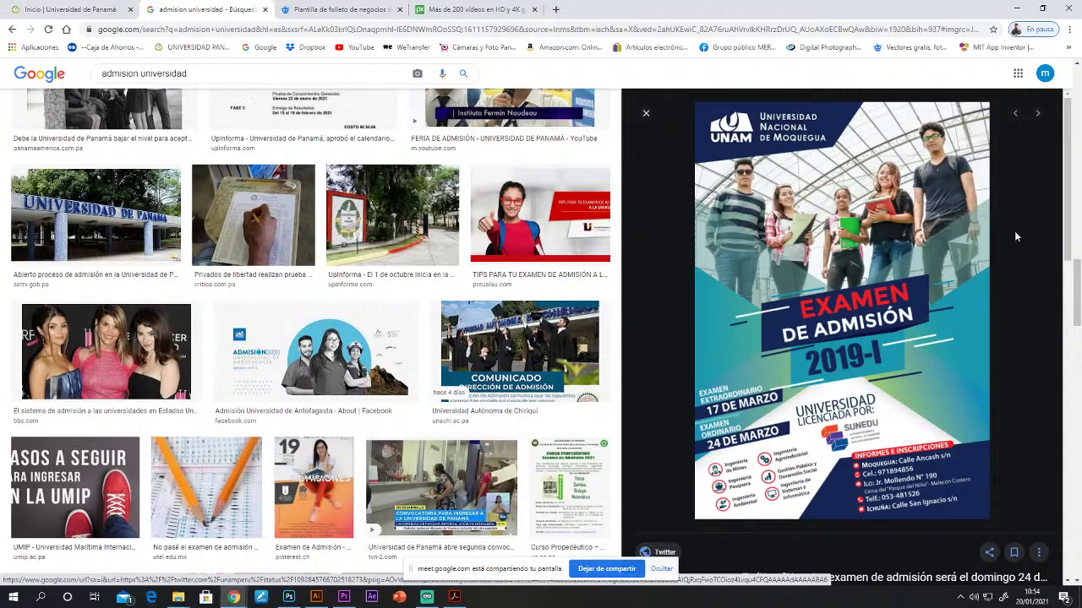
Step: Show the full set of images related to the Moquegua poster and browse the admission flyer designs
scroll(930, 348, down, 5)
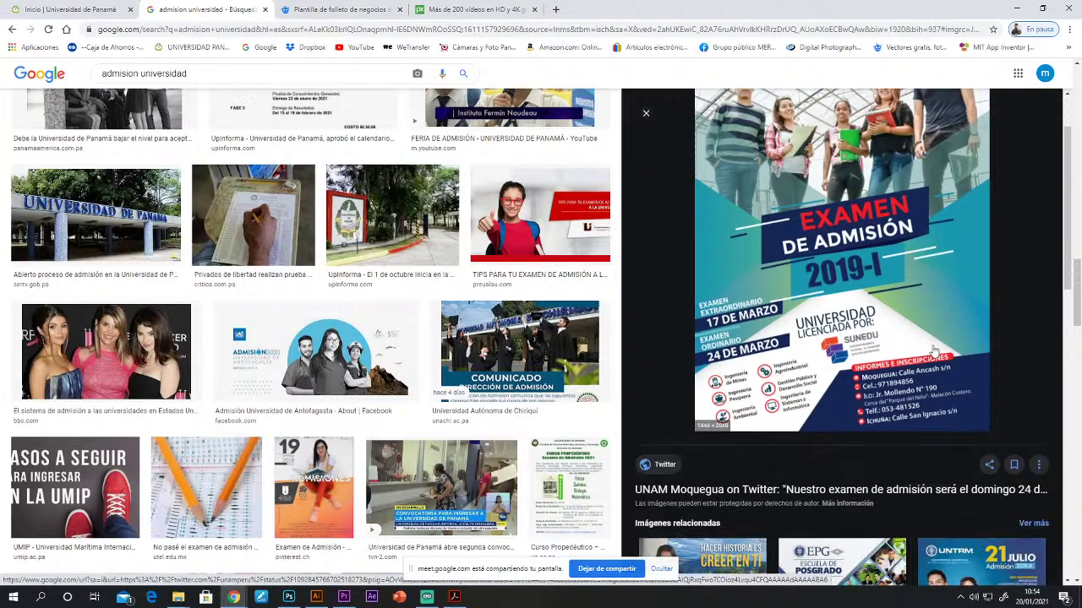
scroll(920, 341, down, 3)
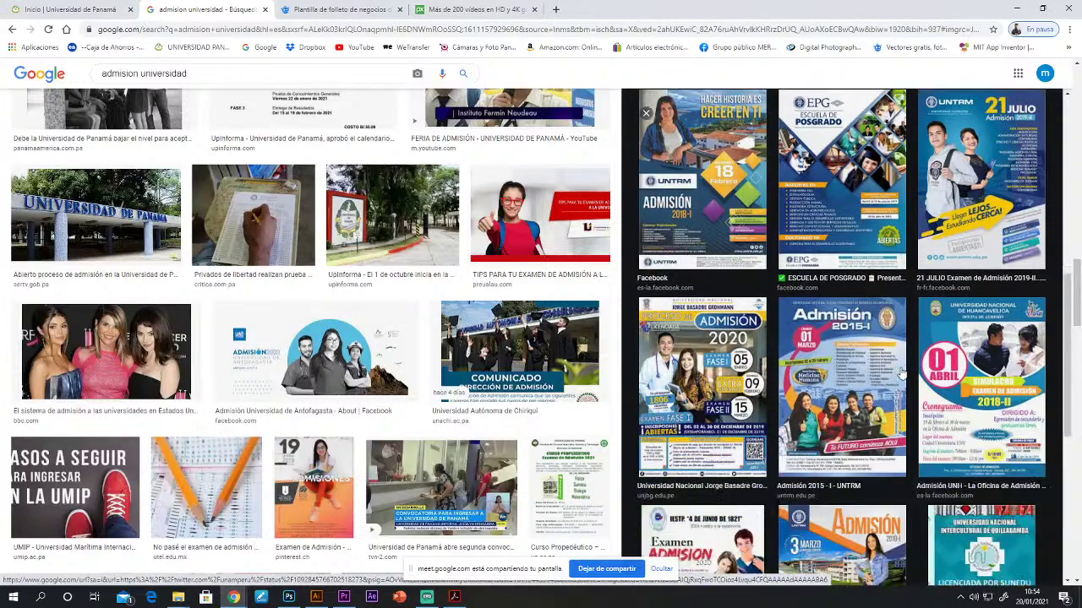
scroll(903, 373, down, 2)
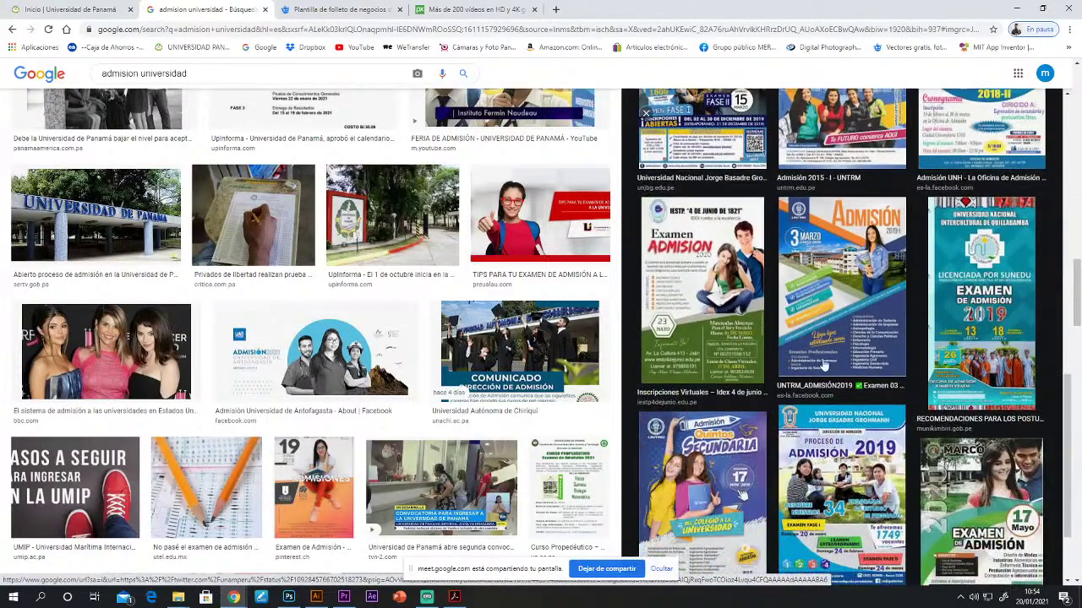
scroll(883, 359, down, 2)
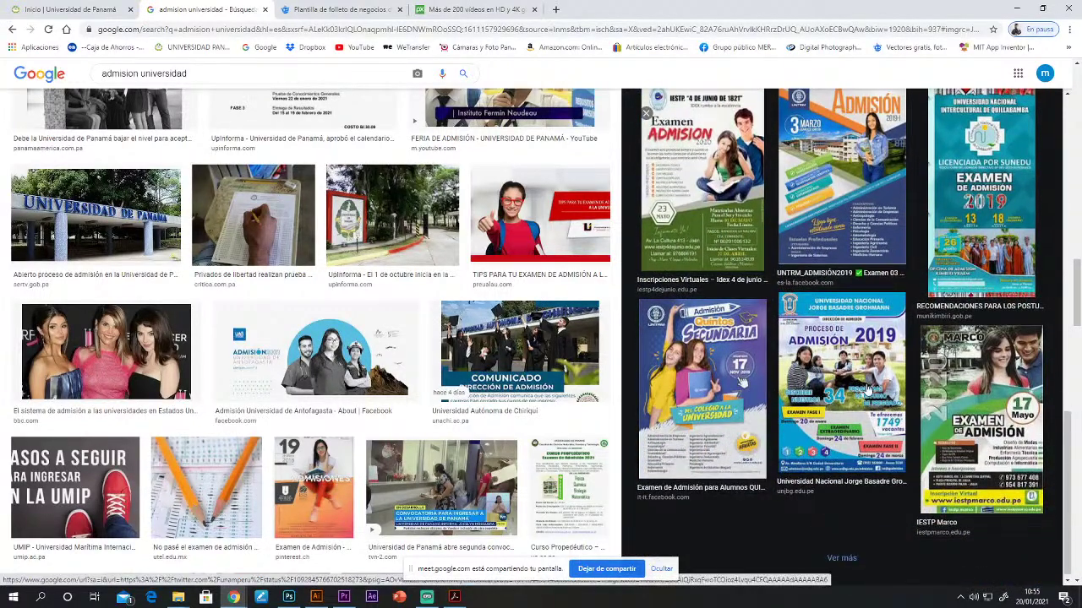
click(843, 556)
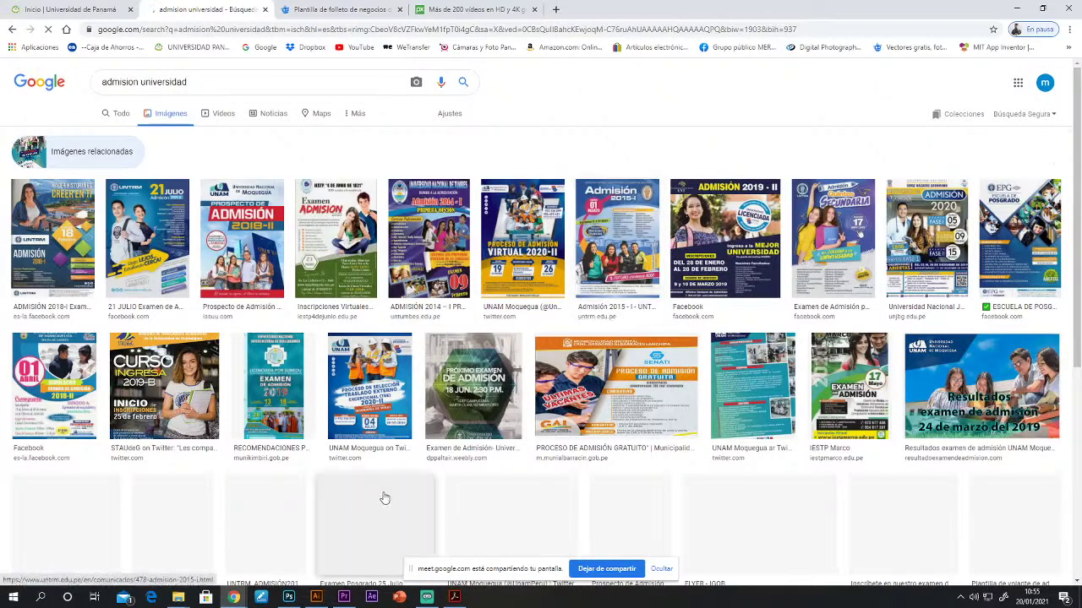
scroll(382, 497, down, 1)
scroll(476, 423, down, 5)
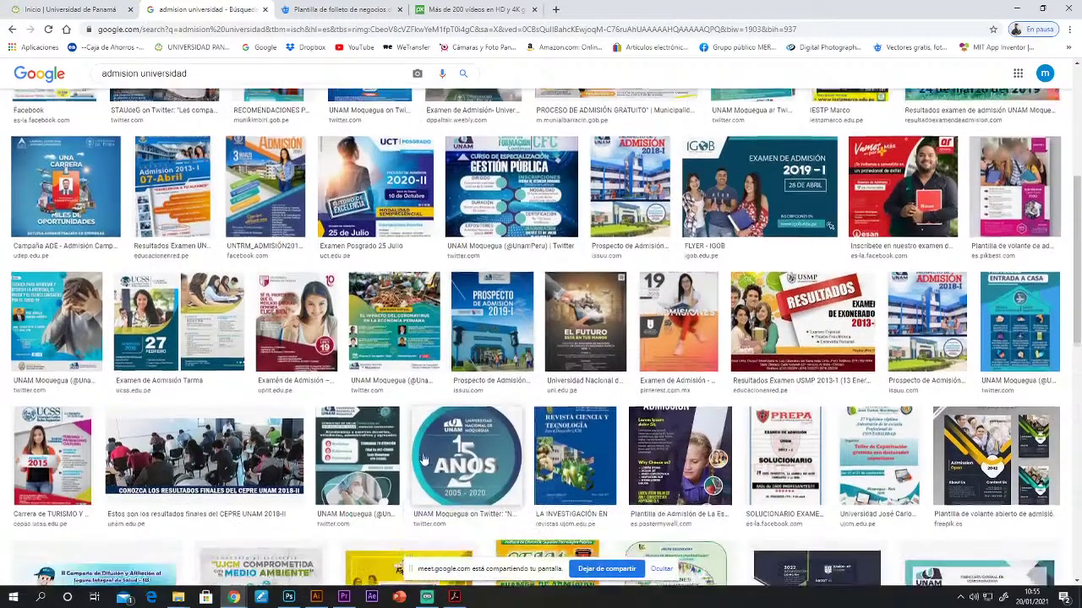
scroll(282, 406, down, 4)
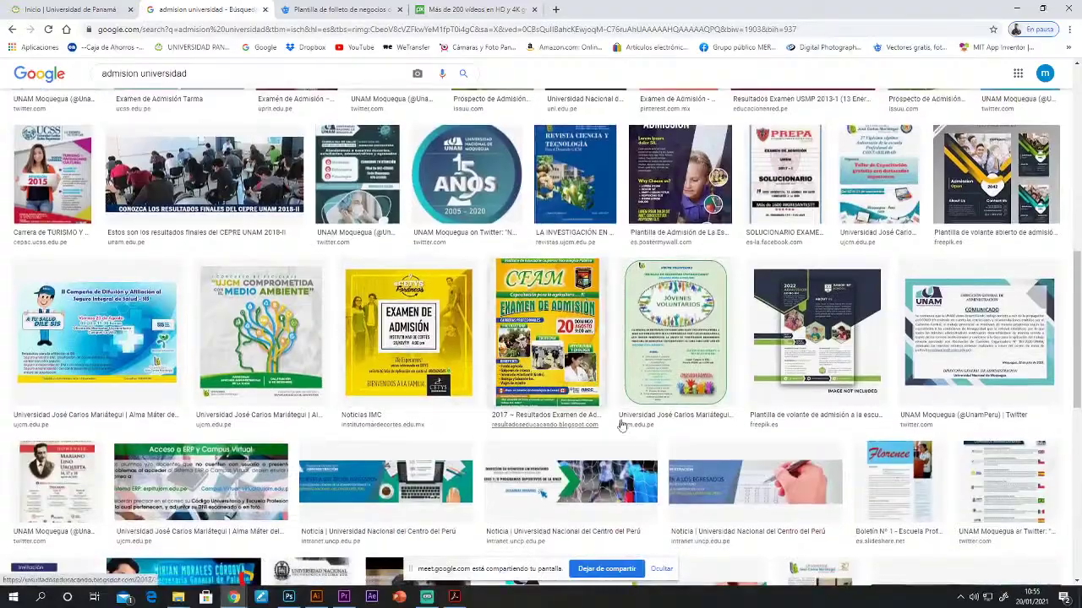
Step: Browse the related admission images to the end of the results and open the IESTP Marco Examen de Admisión poster
scroll(856, 408, down, 5)
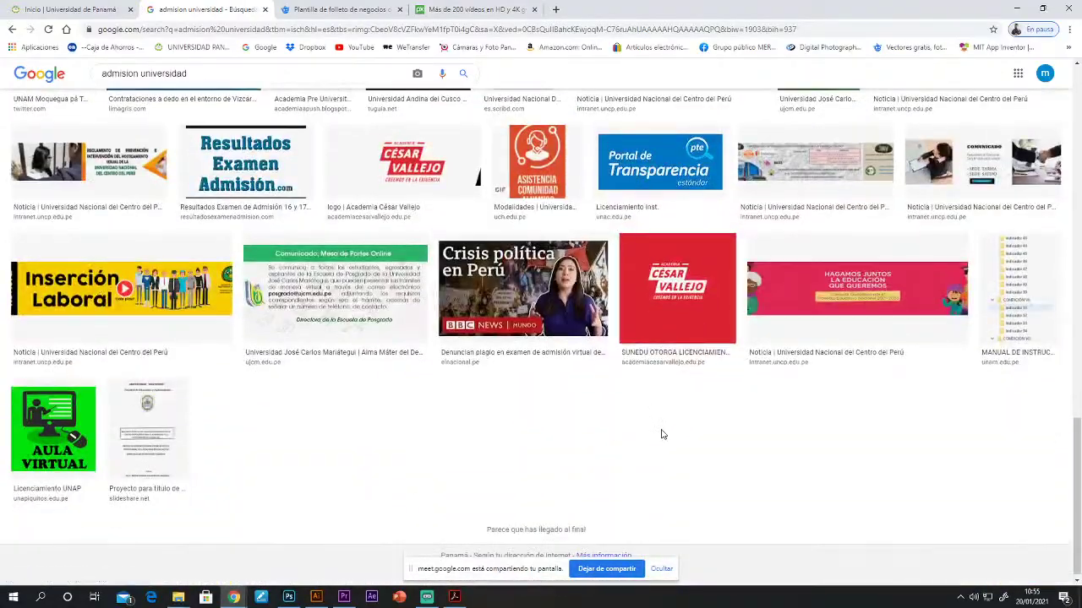
scroll(662, 435, up, 4)
scroll(658, 443, up, 10)
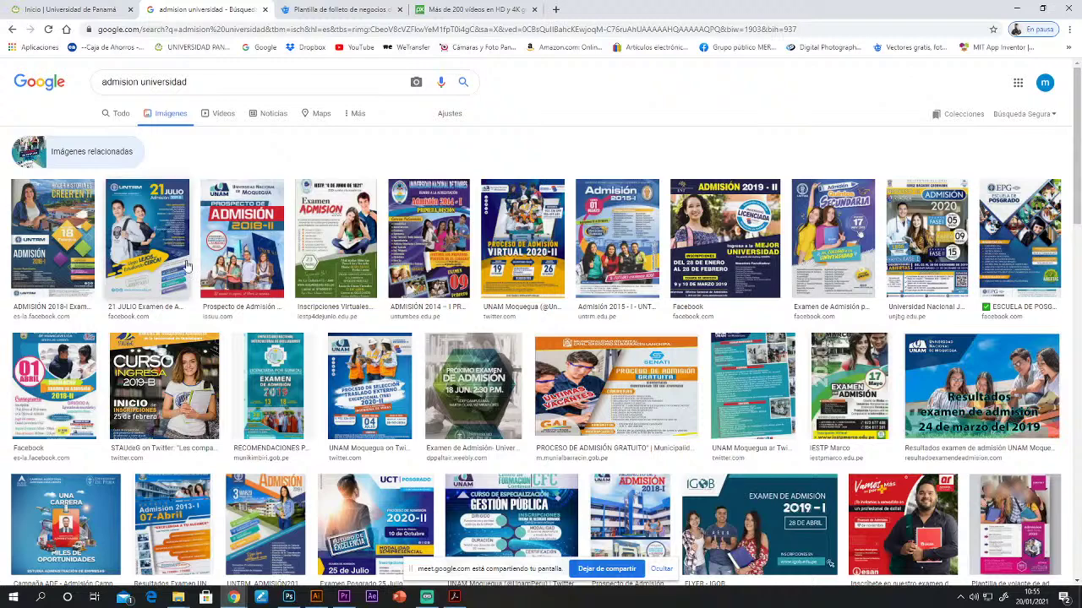
click(815, 389)
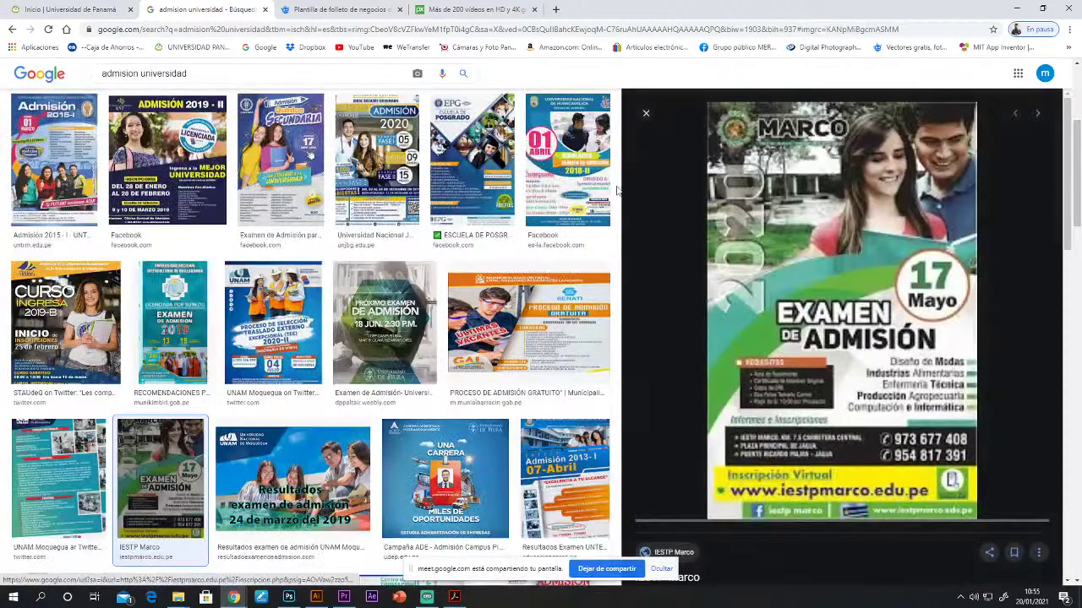
Step: Browse the images related to the IESTP Marco poster and open the Universidad Nacional Siglo XX Odontología Admisión 2010 poster
scroll(934, 420, down, 2)
scroll(934, 420, down, 2)
scroll(812, 469, down, 2)
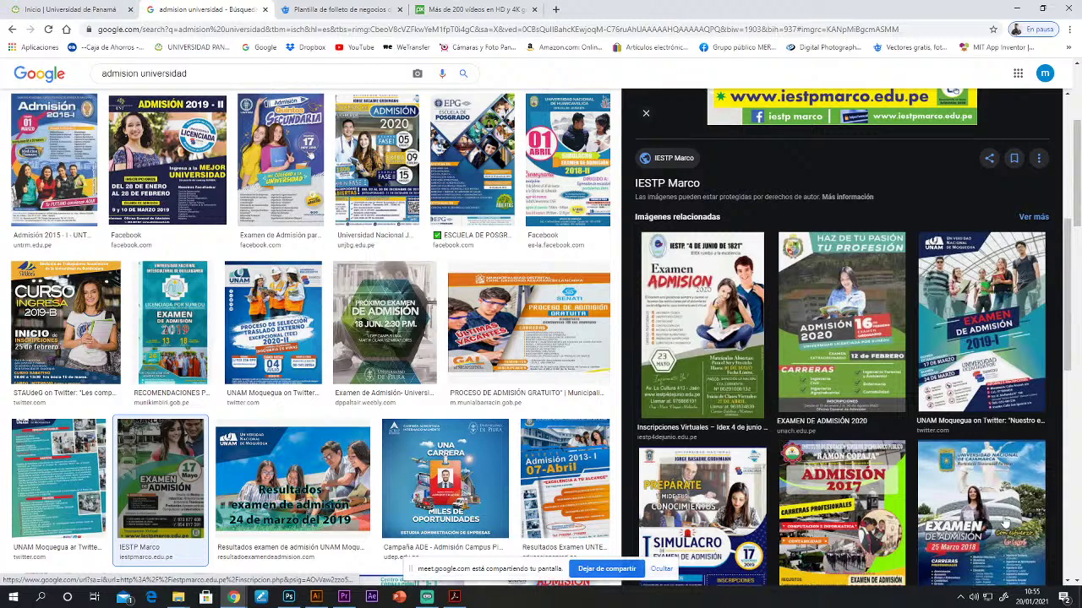
scroll(1006, 524, down, 2)
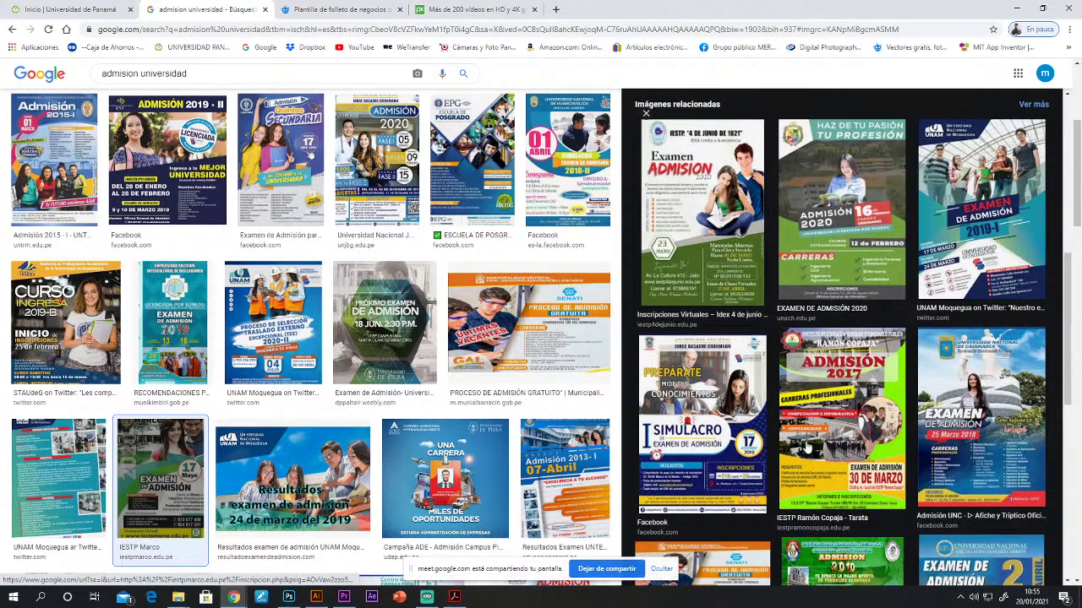
scroll(813, 255, down, 3)
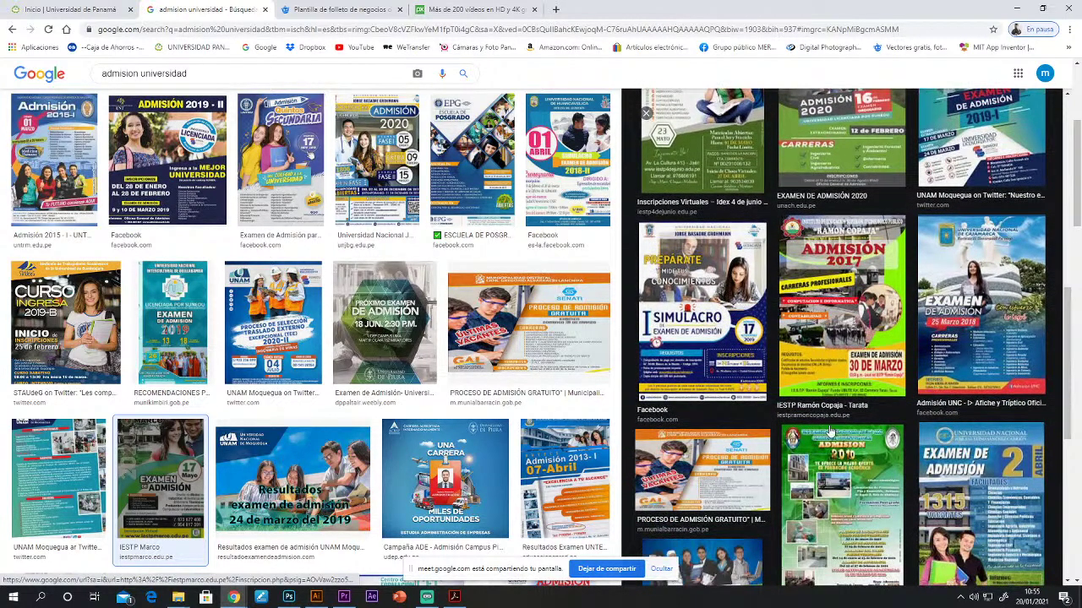
scroll(835, 492, down, 1)
scroll(835, 492, down, 2)
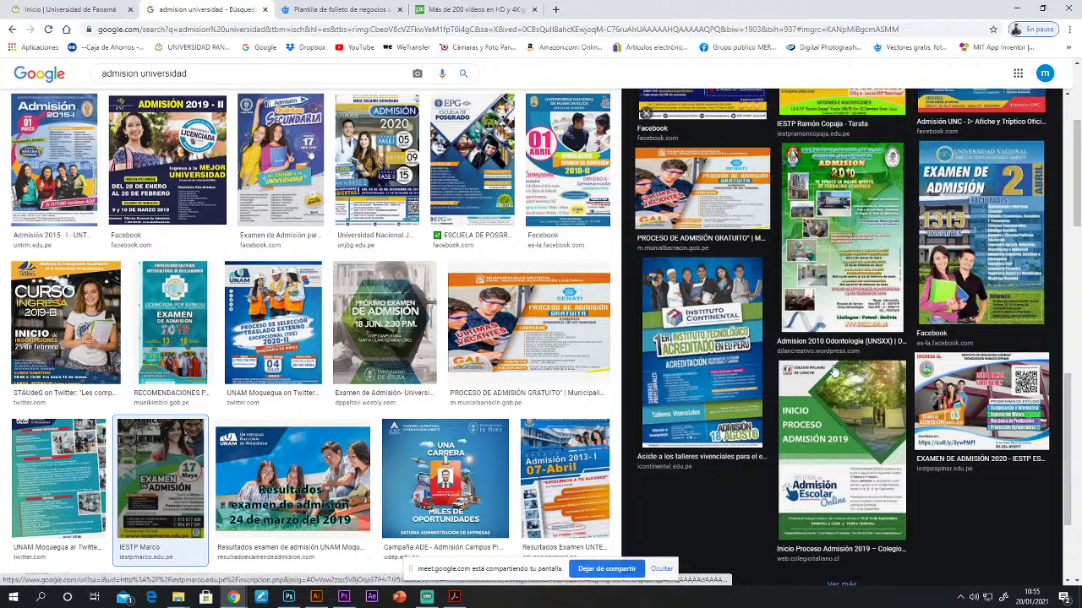
click(792, 169)
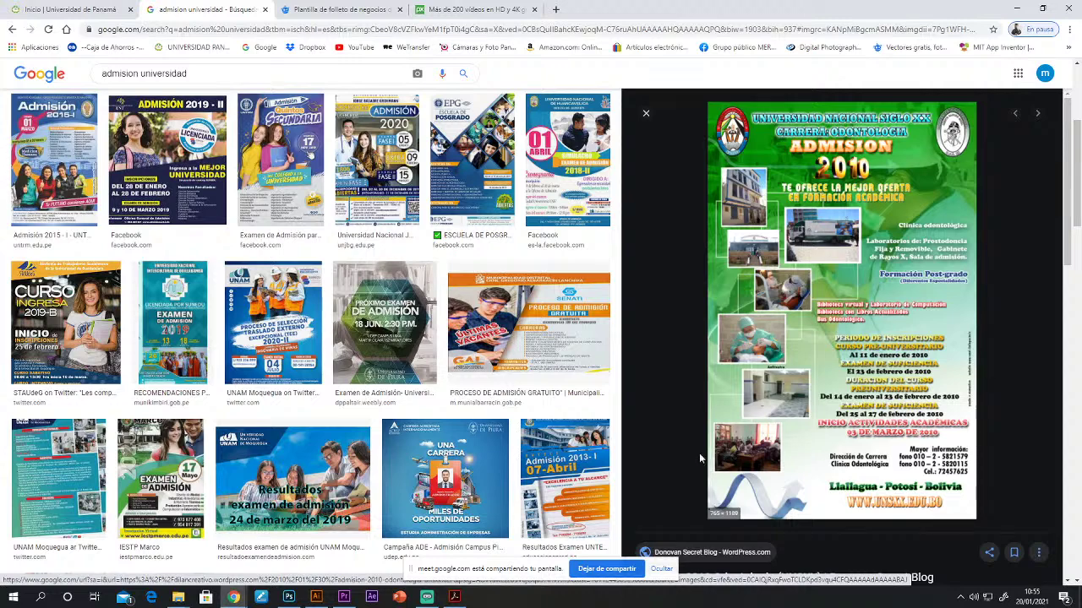
Step: Browse the images related to the Odontología poster and open the Ramón Copaja Admisión 2017 poster
scroll(725, 491, down, 5)
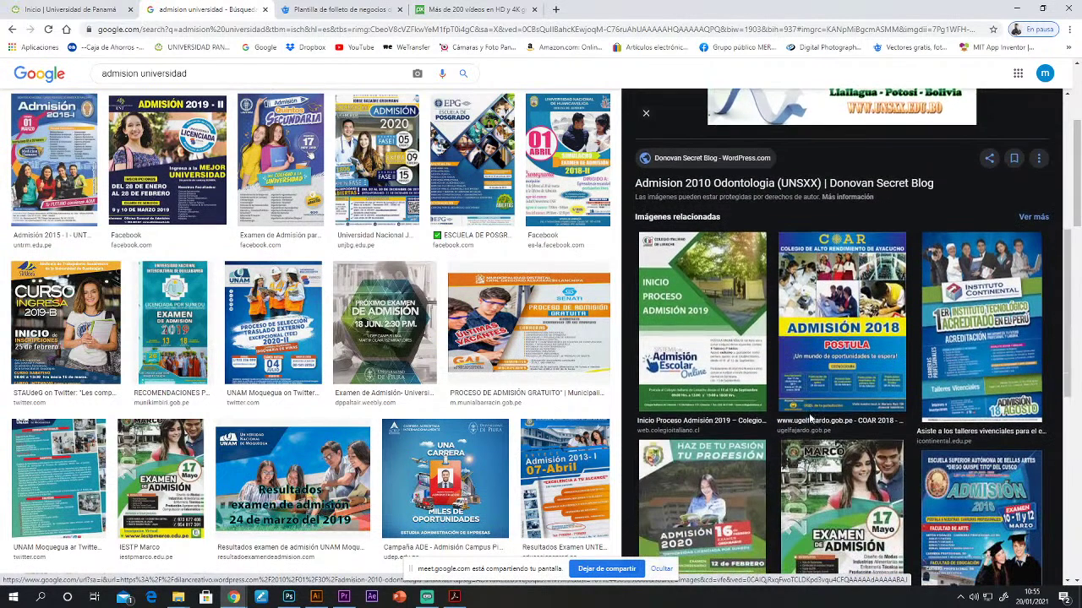
scroll(894, 406, down, 1)
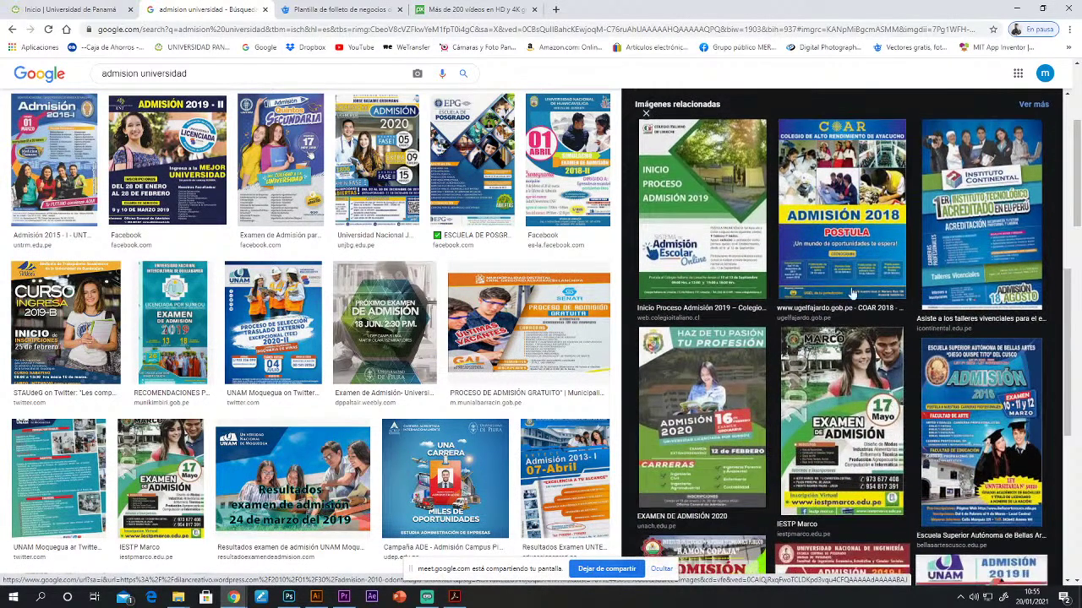
scroll(846, 460, down, 2)
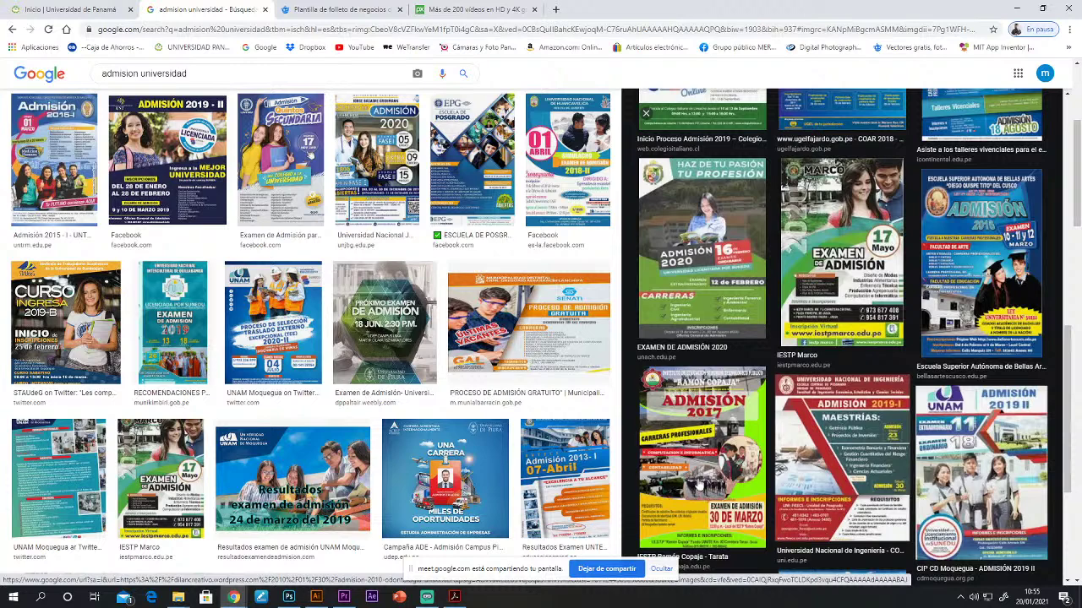
click(720, 457)
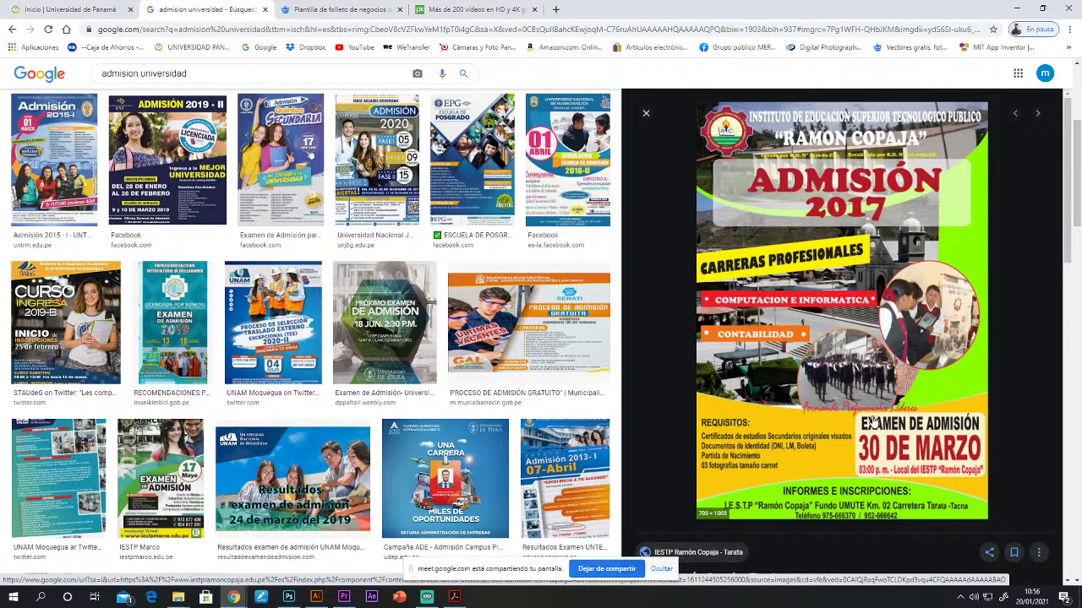
Step: View the Ramón Copaja Admisión 2013 poster and the Analista de Sistemas Examen de Admisión 2019-II poster among the related images
scroll(873, 421, down, 3)
scroll(757, 193, up, 3)
scroll(846, 490, down, 5)
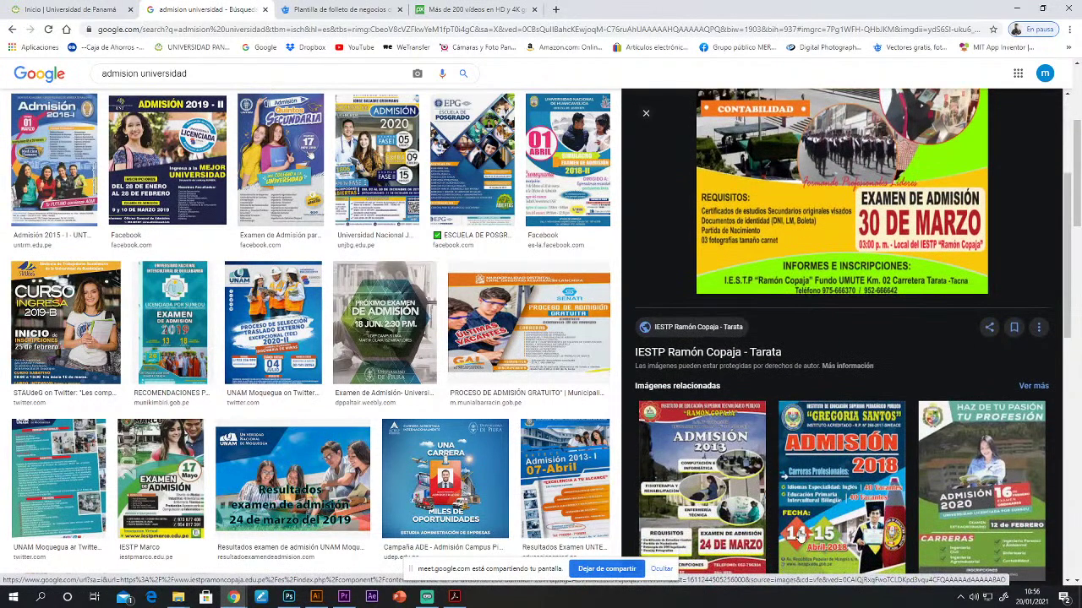
click(687, 364)
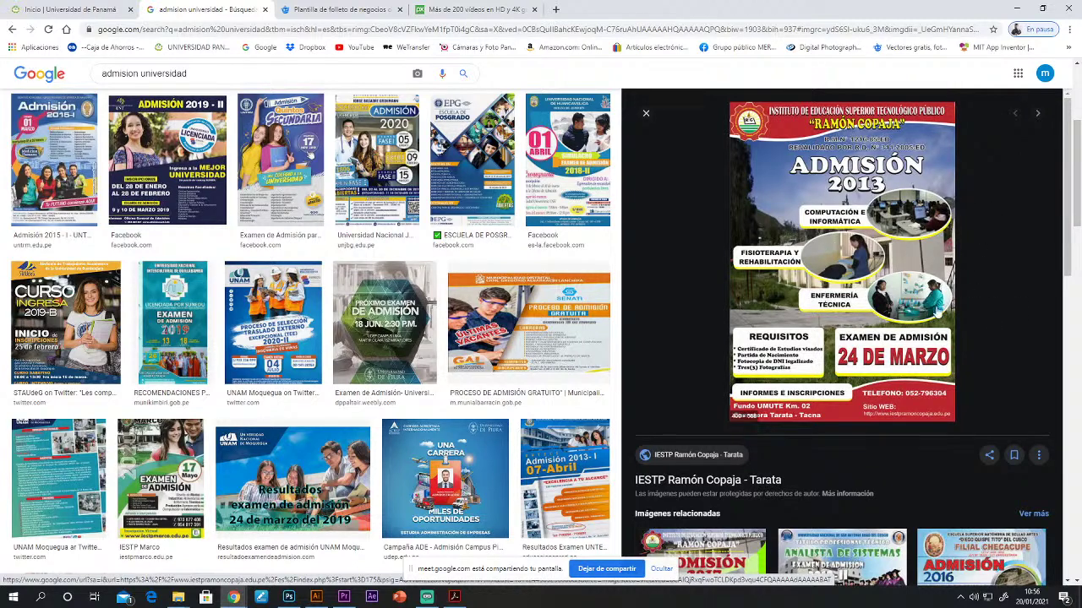
scroll(904, 355, down, 4)
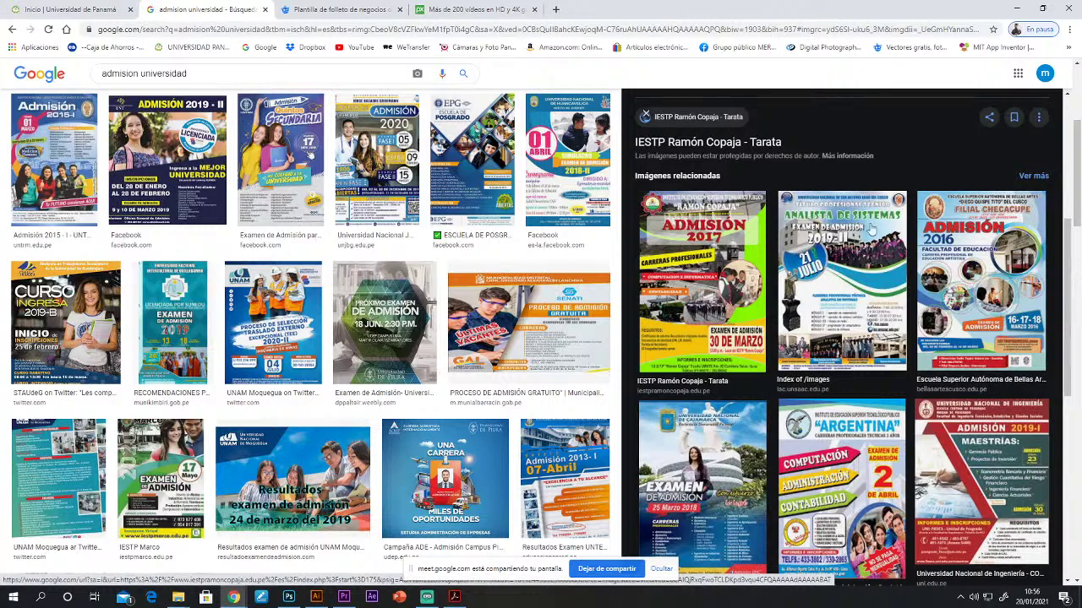
click(803, 304)
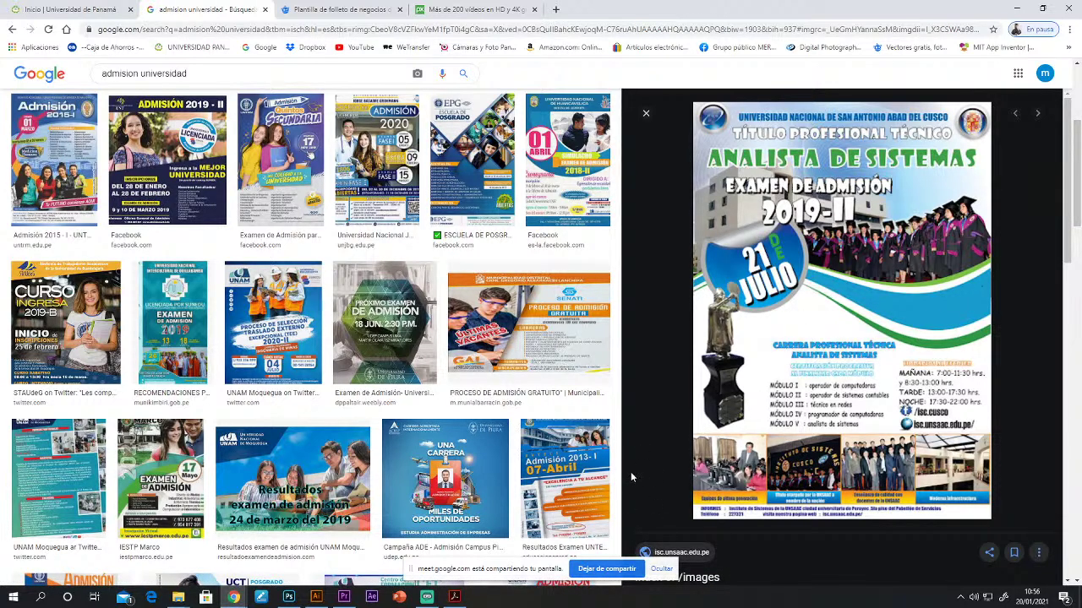
Step: Open the UNTECS Admisión 2013-I poster, followed by the UNTRM Admisión 2019-I poster, and browse its related designs
click(565, 477)
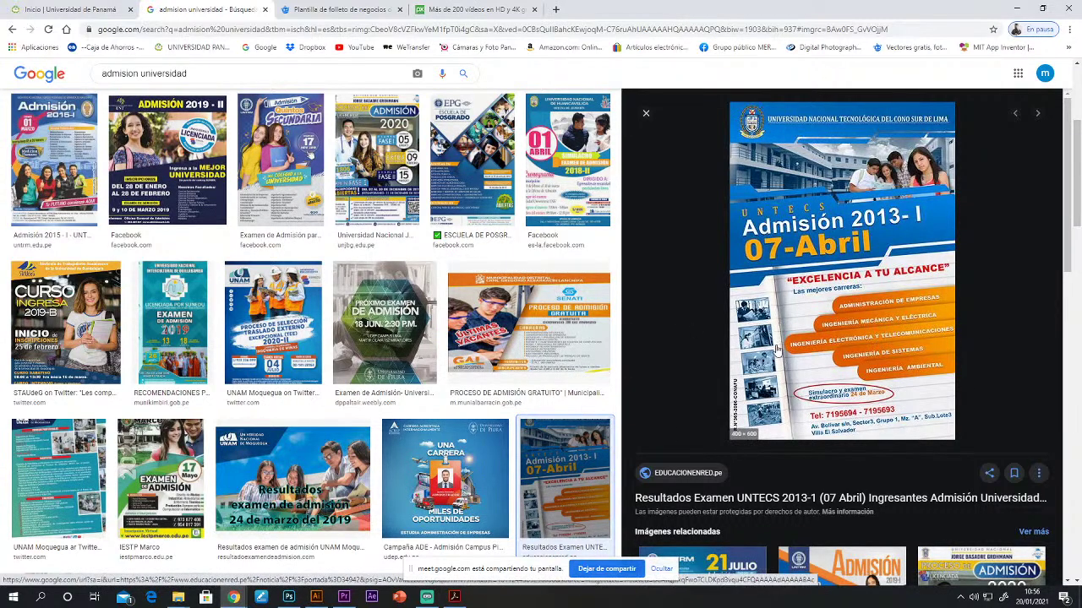
scroll(717, 387, down, 3)
scroll(763, 502, down, 1)
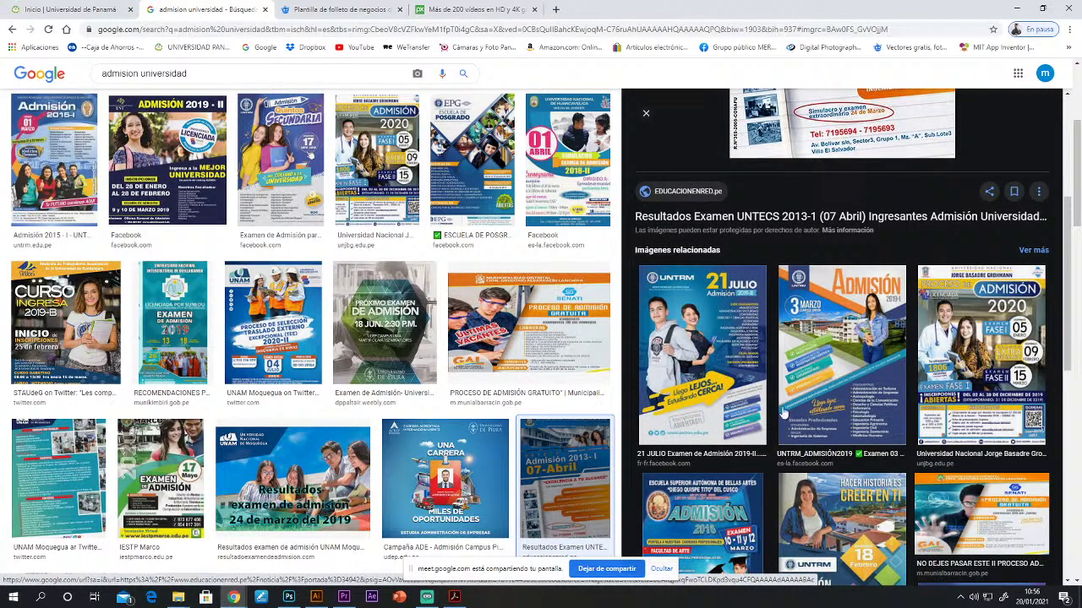
click(847, 385)
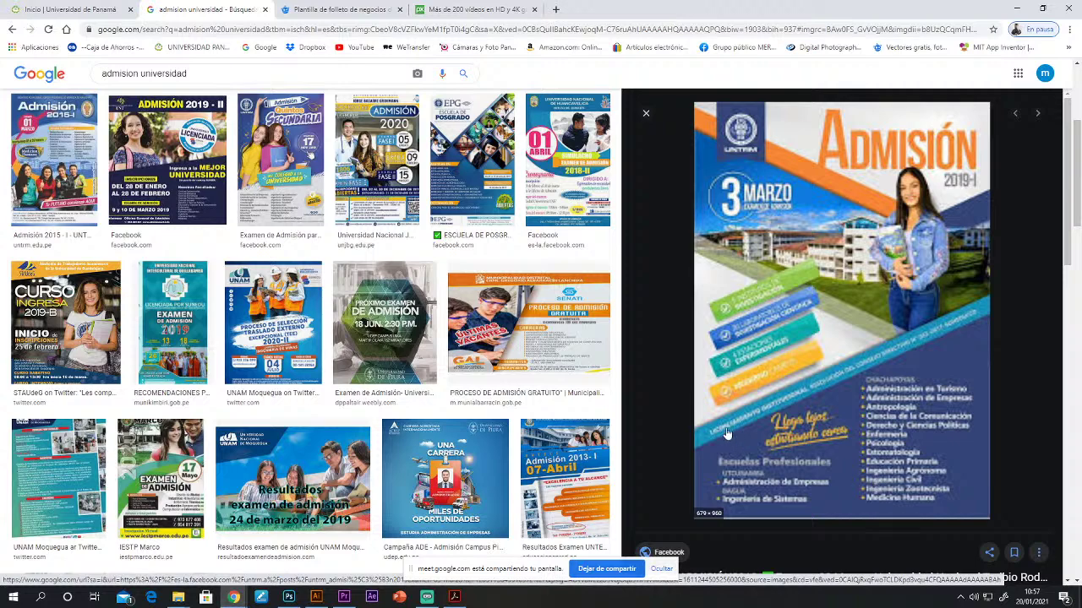
scroll(899, 404, down, 3)
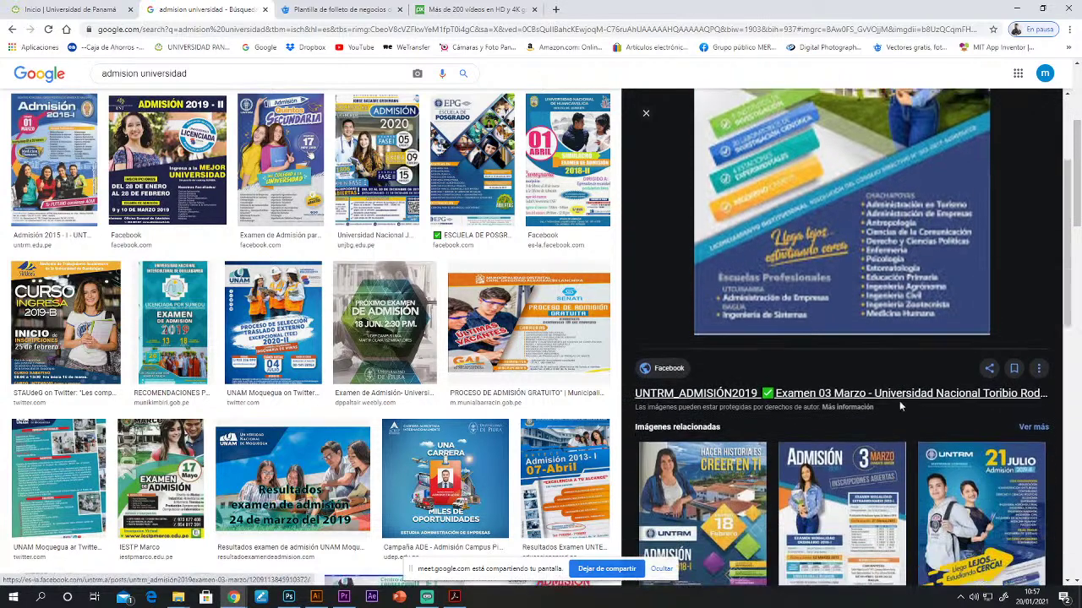
scroll(763, 475, down, 2)
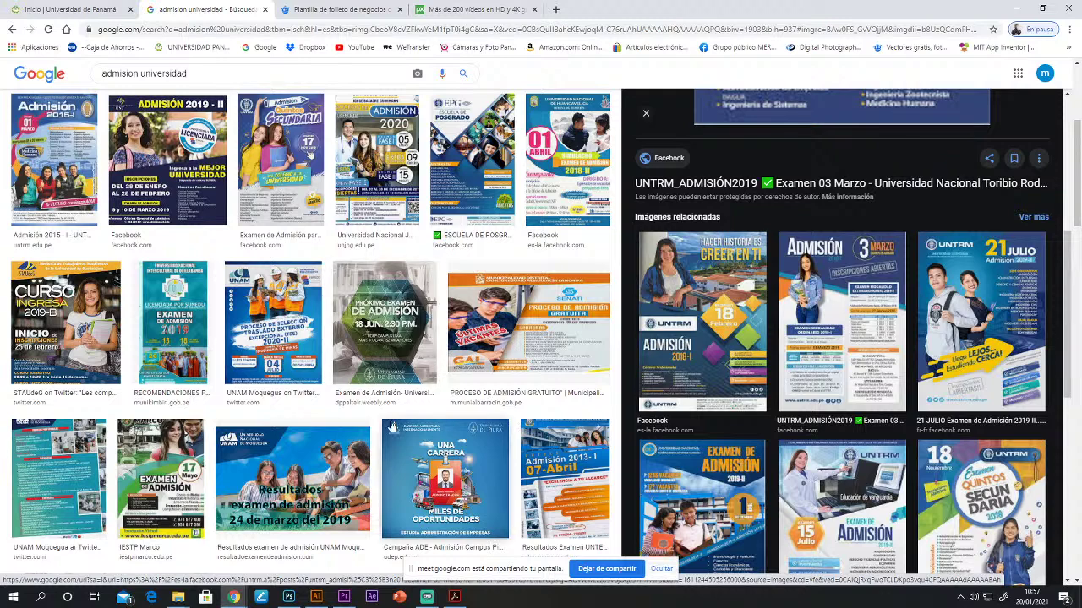
scroll(516, 425, down, 1)
scroll(515, 425, down, 2)
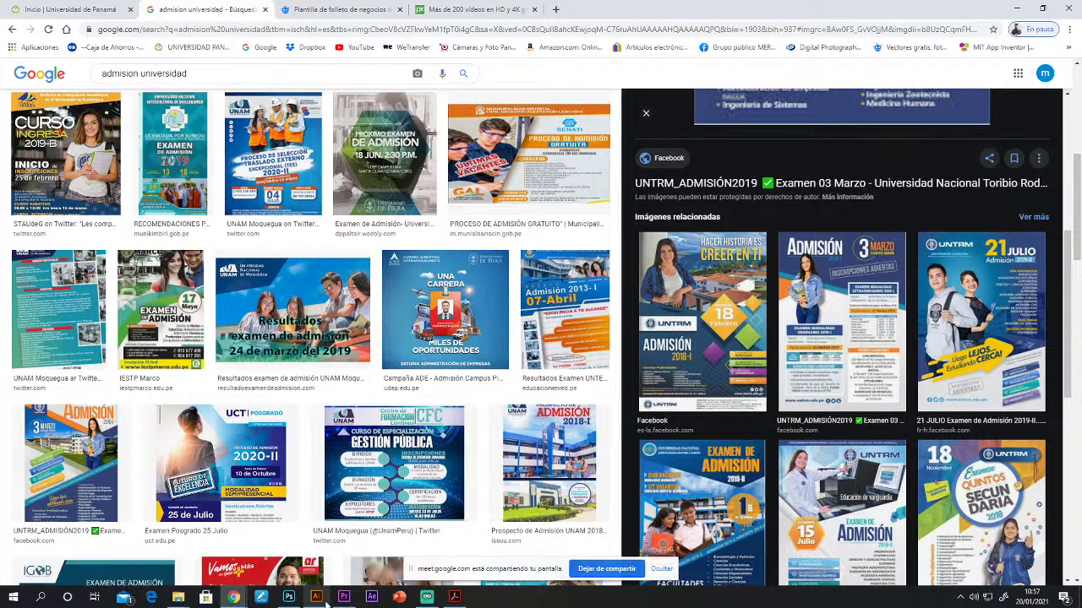
Step: Switch to the supervised-practice project in Illustrator and show the pages holding the admission reference images
mouse_move(326, 603)
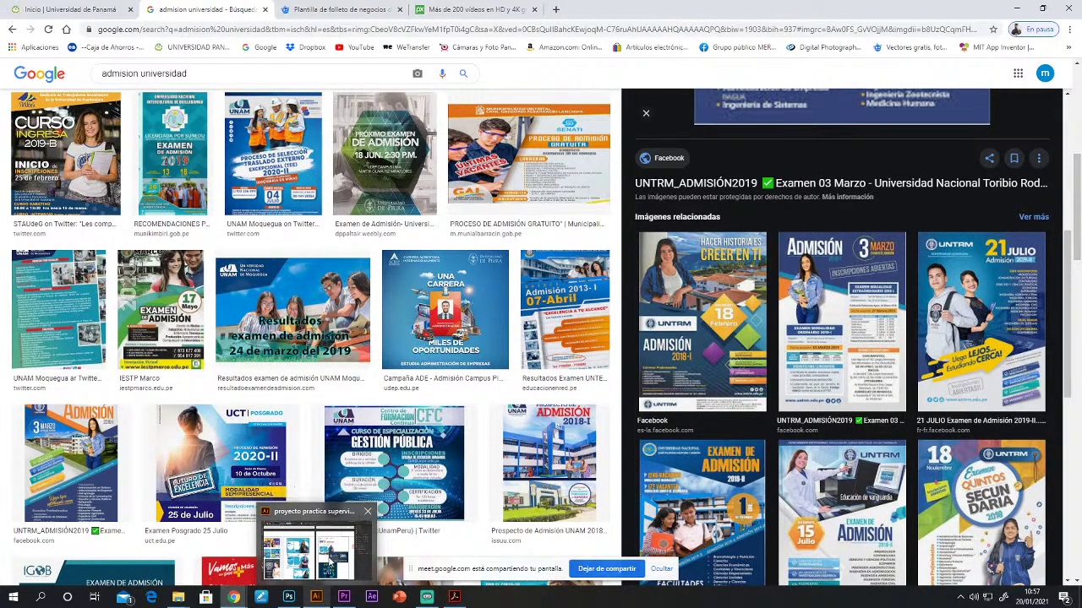
click(331, 517)
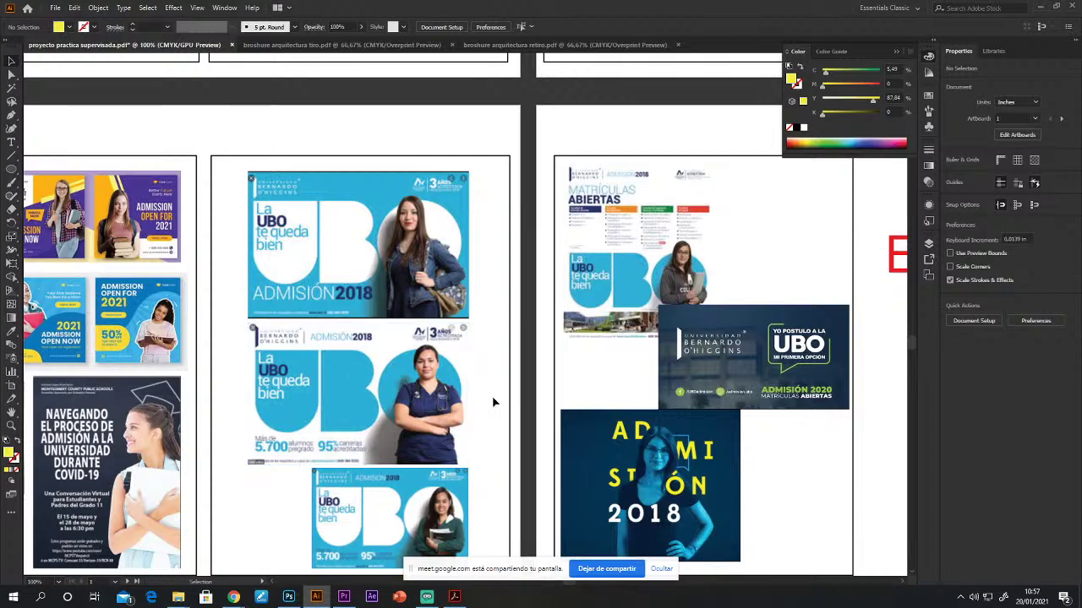
scroll(456, 380, right, 10)
scroll(457, 381, up, 5)
scroll(436, 347, left, 10)
scroll(436, 347, down, 5)
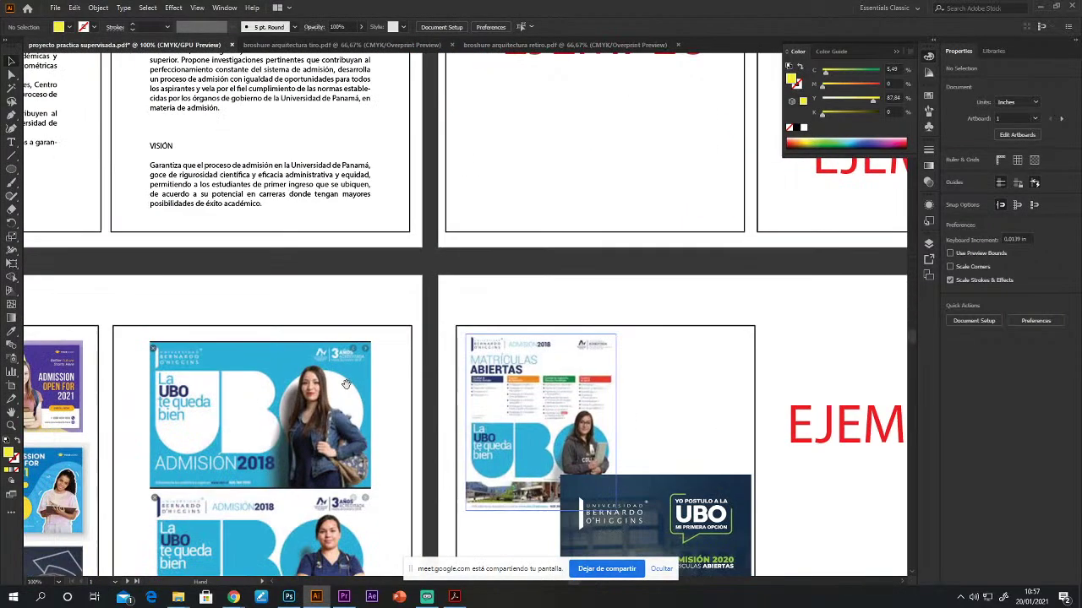
scroll(403, 541, up, 1)
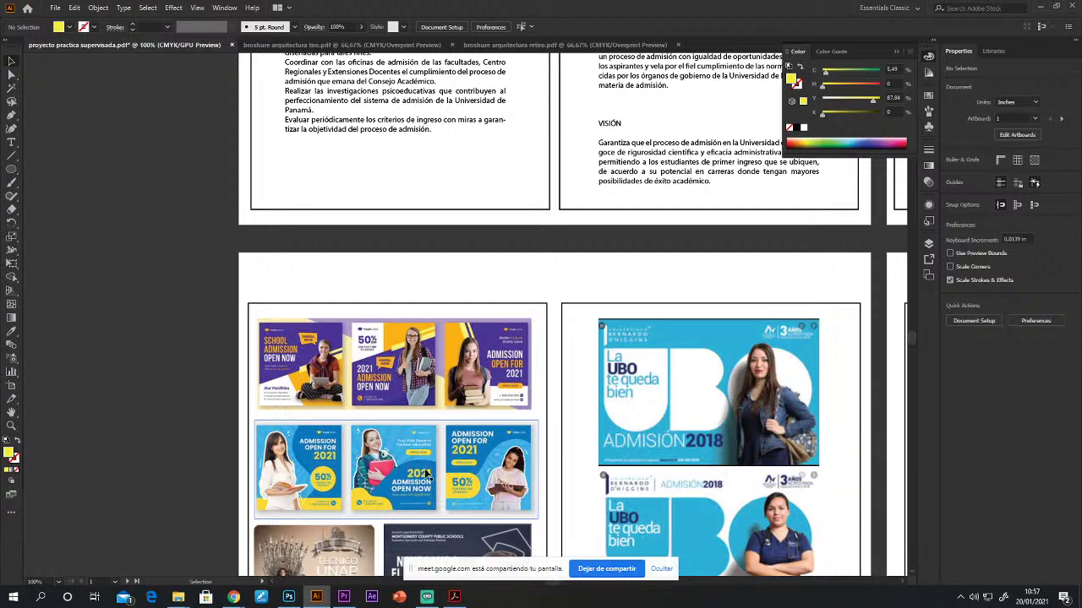
scroll(356, 431, down, 5)
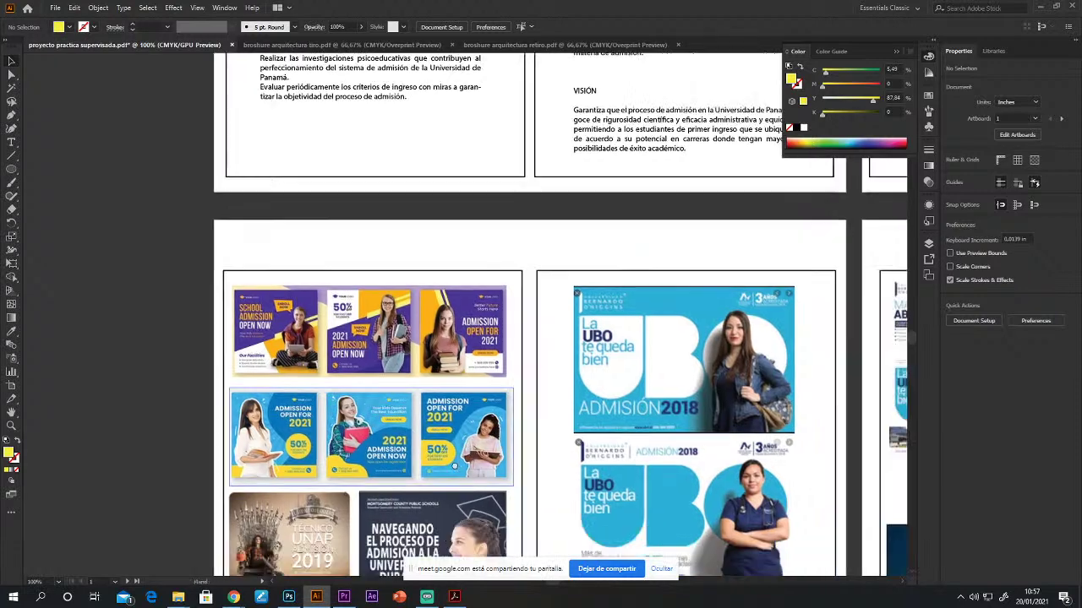
scroll(411, 469, left, 3)
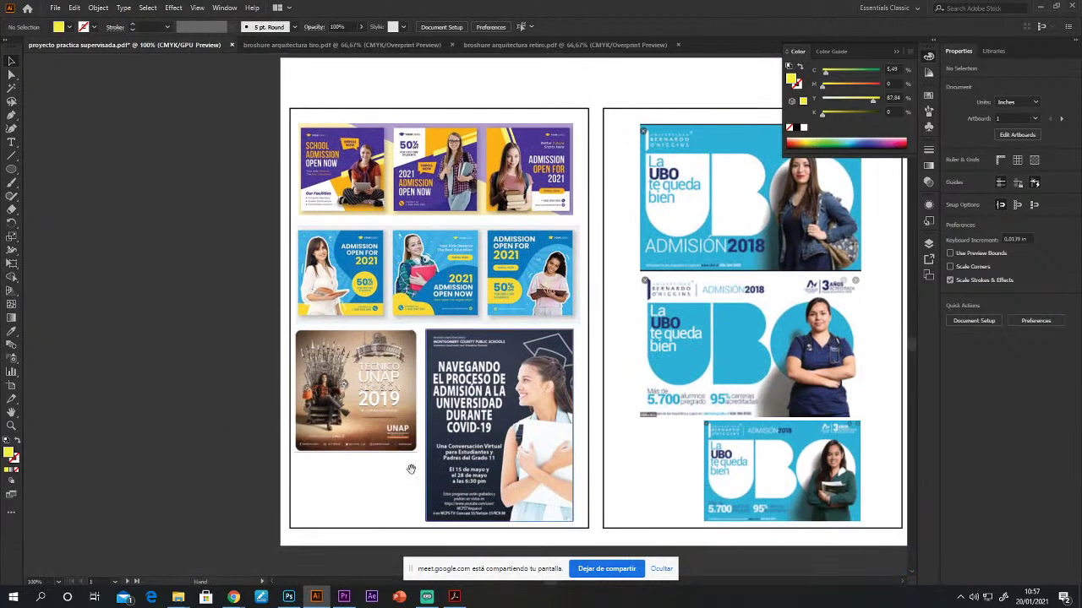
Step: Select the Técnico UNAP Admisión 2019 image and examine it at 300% magnification
click(322, 414)
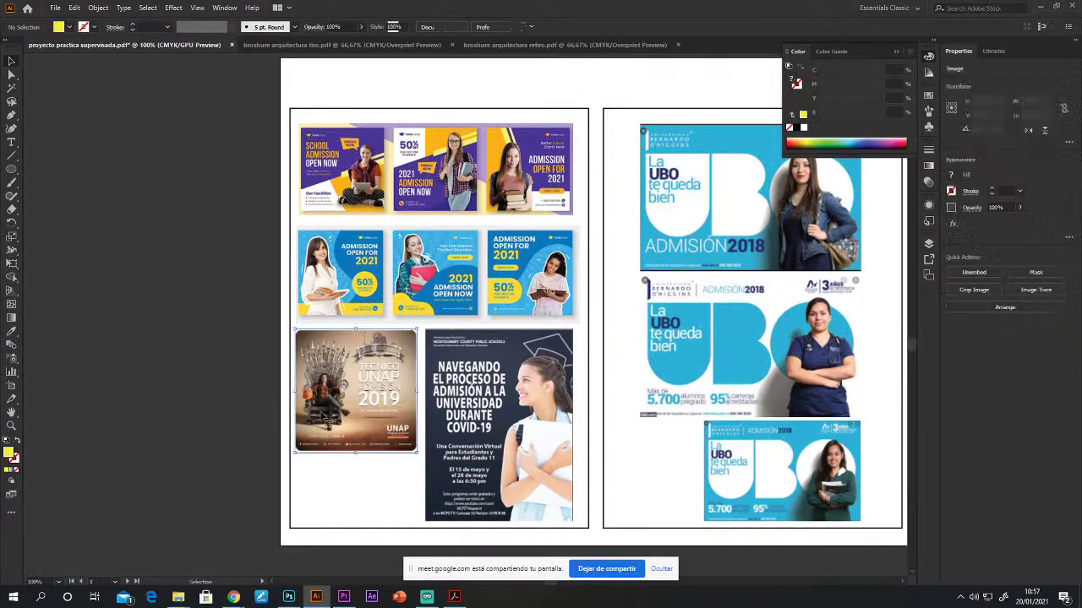
click(11, 426)
click(355, 391)
click(522, 278)
click(364, 346)
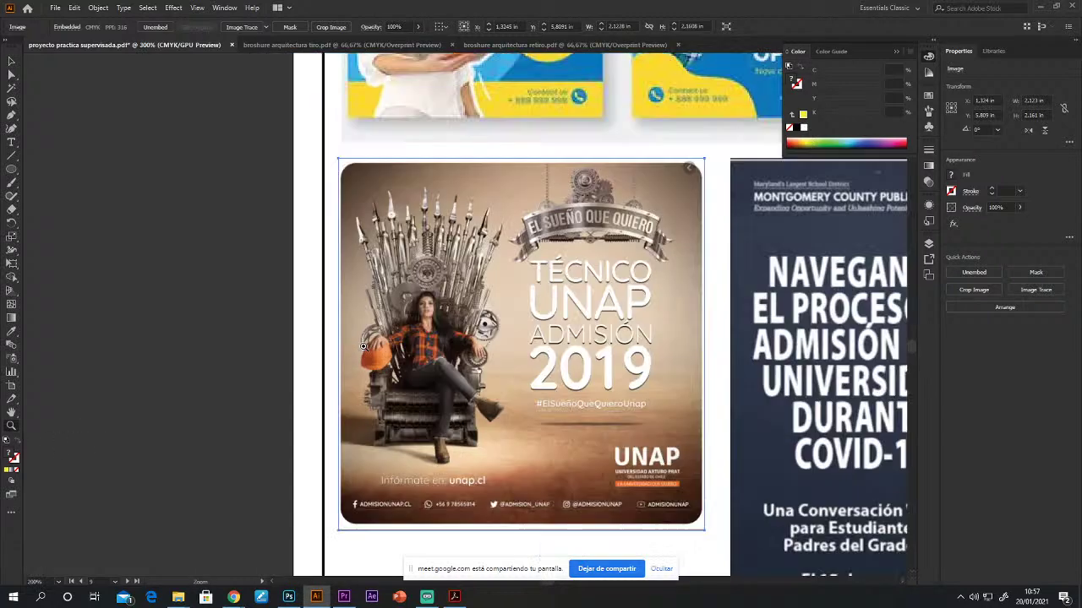
Step: Deselect the UNAP image and examine the neighbouring Montgomery County Public Schools poster up close
click(11, 60)
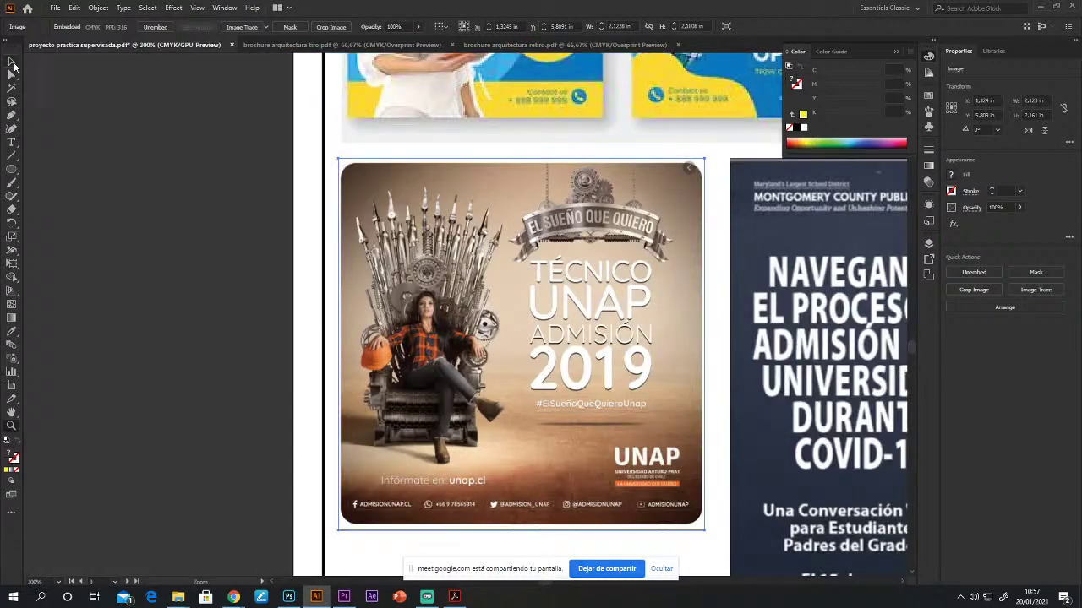
click(181, 239)
drag(592, 406, 468, 376)
scroll(467, 375, right, 6)
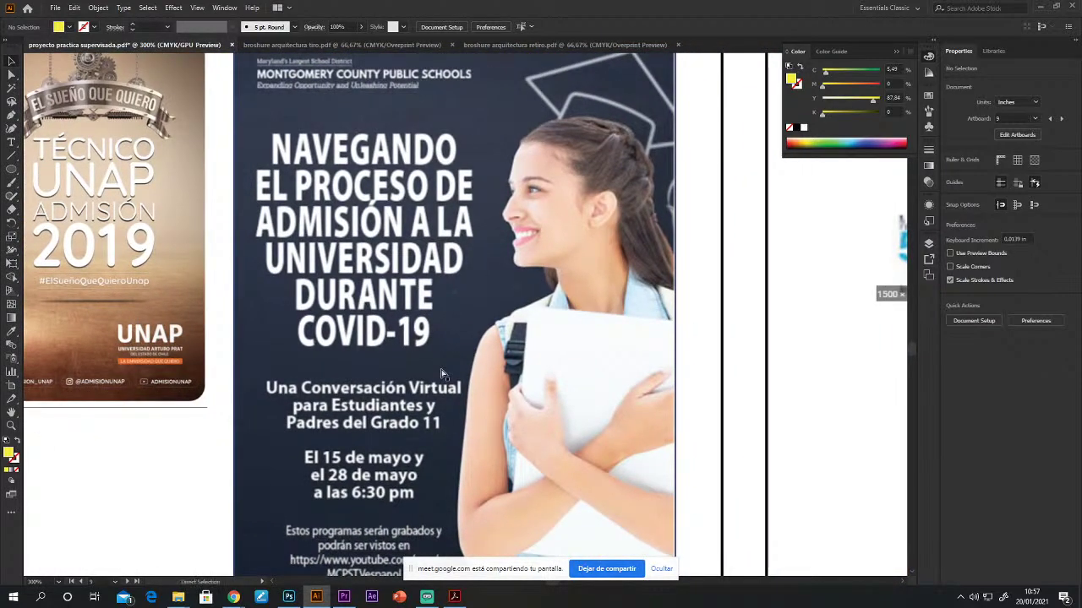
Step: Move the uppermost UBO Admisión 2018 banner slightly up on its page, away from the banner below it
key(ctrl+minus)
key(ctrl+minus)
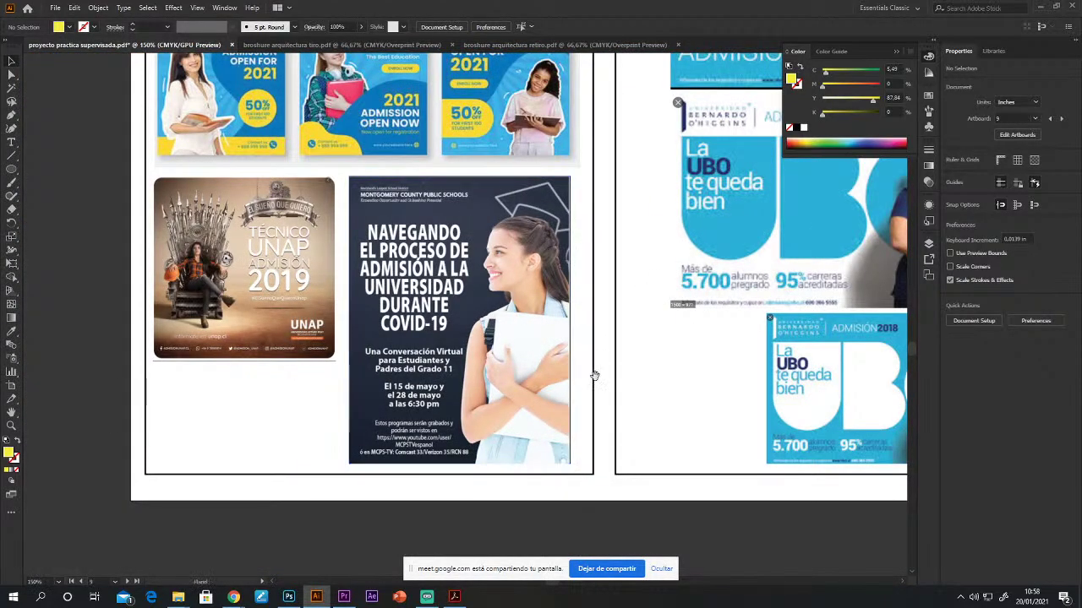
scroll(408, 197, right, 10)
scroll(409, 196, up, 3)
scroll(409, 197, up, 2)
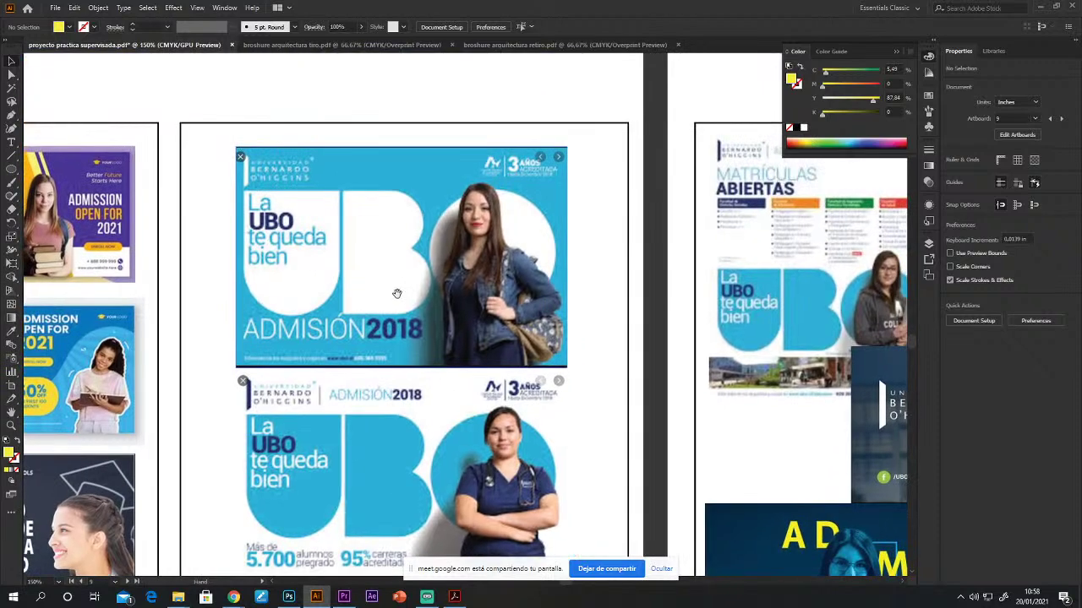
click(428, 306)
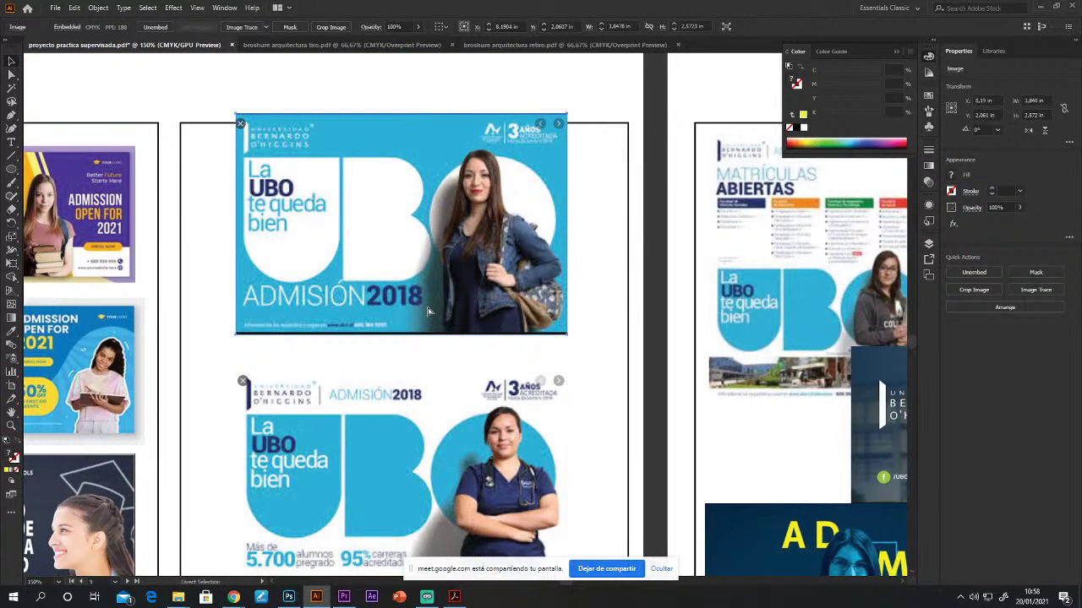
Step: Move the uppermost UBO Admisión 2018 banner down until it sits just above the banner below it
drag(427, 305, 427, 340)
scroll(441, 160, down, 3)
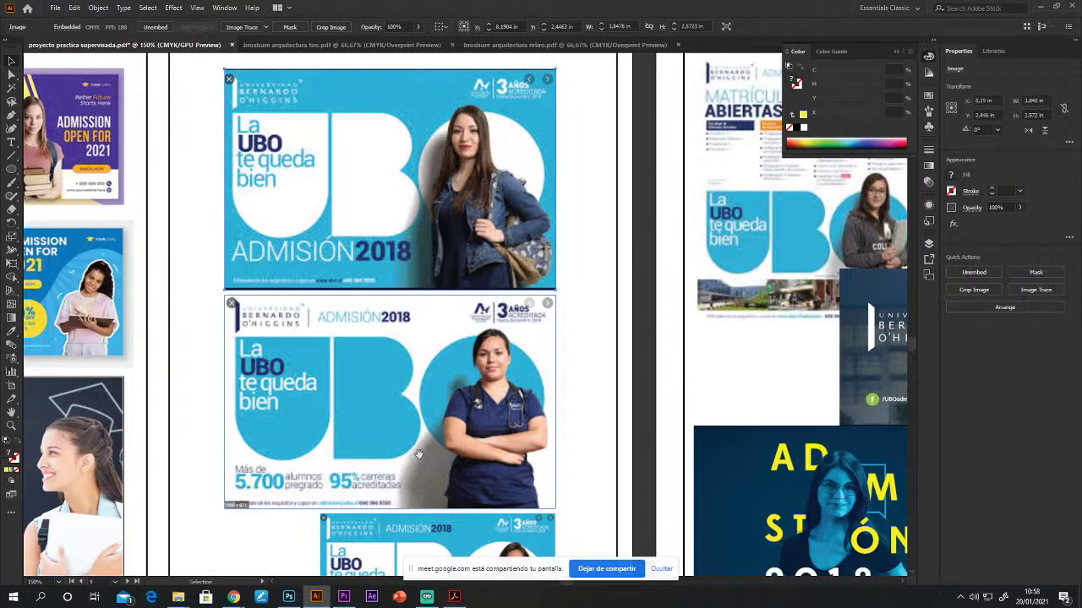
scroll(418, 455, down, 5)
scroll(503, 469, up, 1)
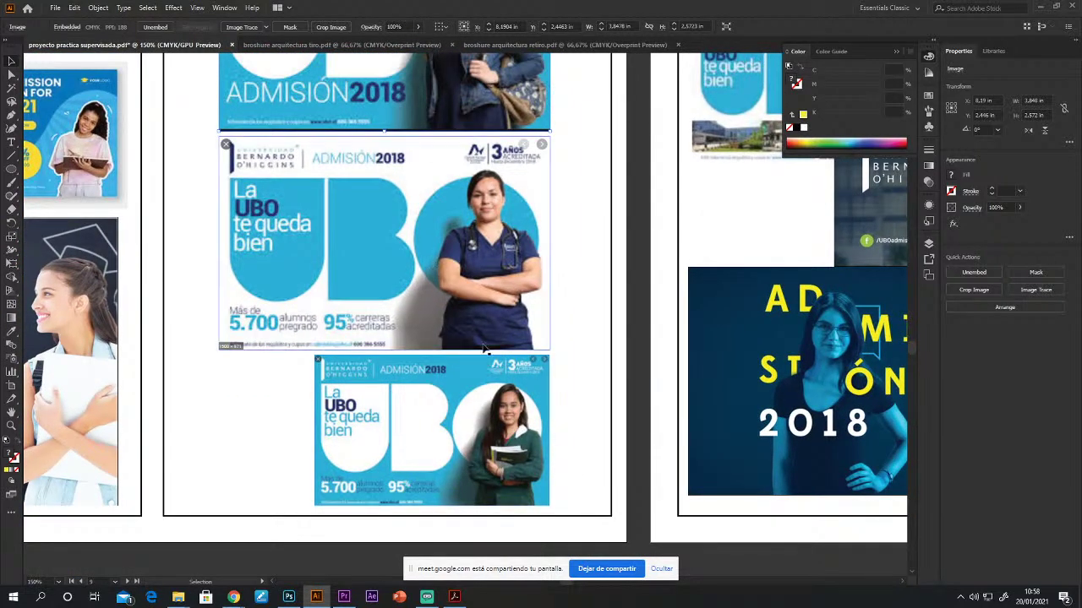
Step: On the next reference page, move the UBO Admisión 2020 banner slightly up and nudge the yellow-lettered Admisión 2018 poster slightly down, then deselect
drag(505, 409, 475, 420)
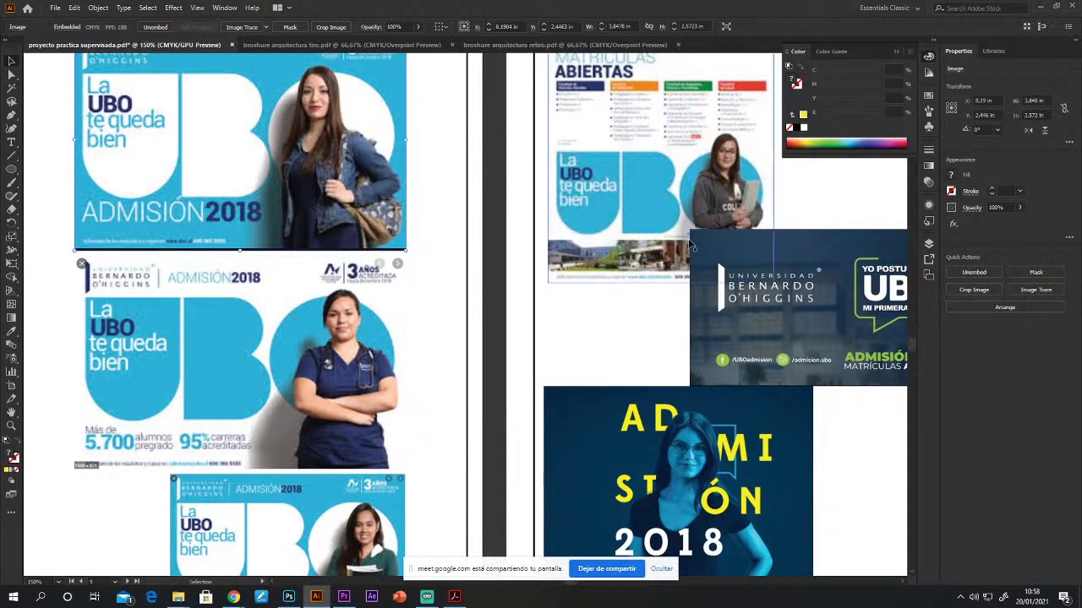
click(401, 387)
drag(402, 387, 546, 416)
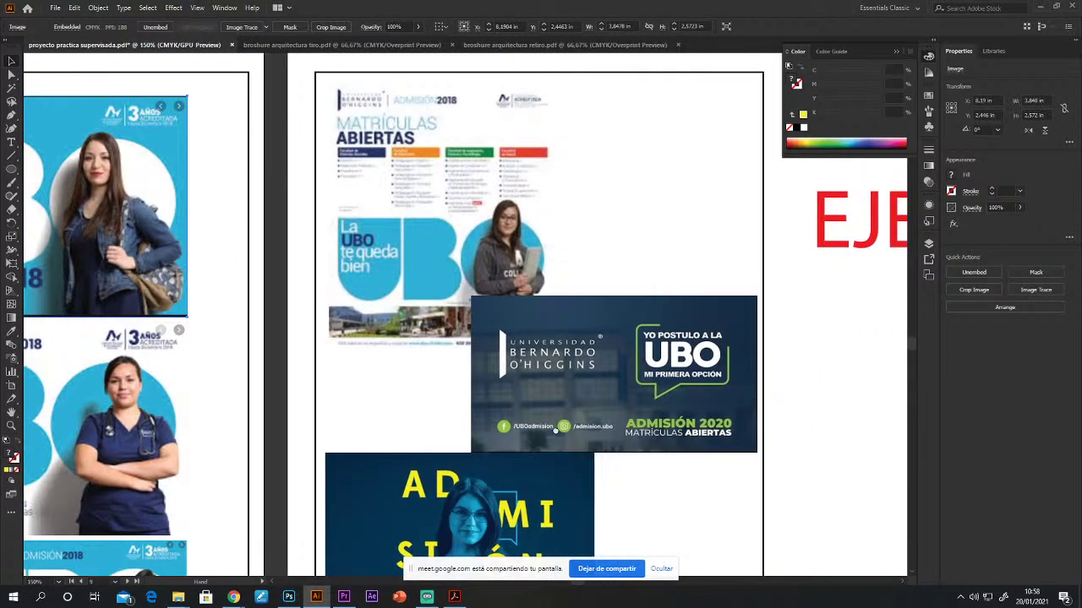
click(648, 400)
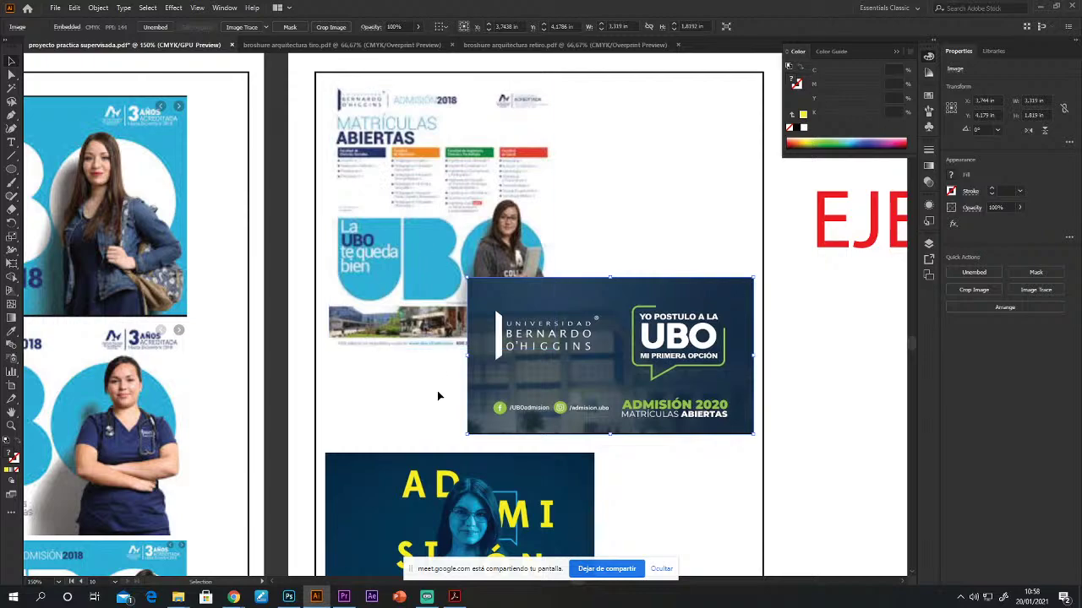
drag(437, 394, 498, 235)
drag(541, 406, 549, 414)
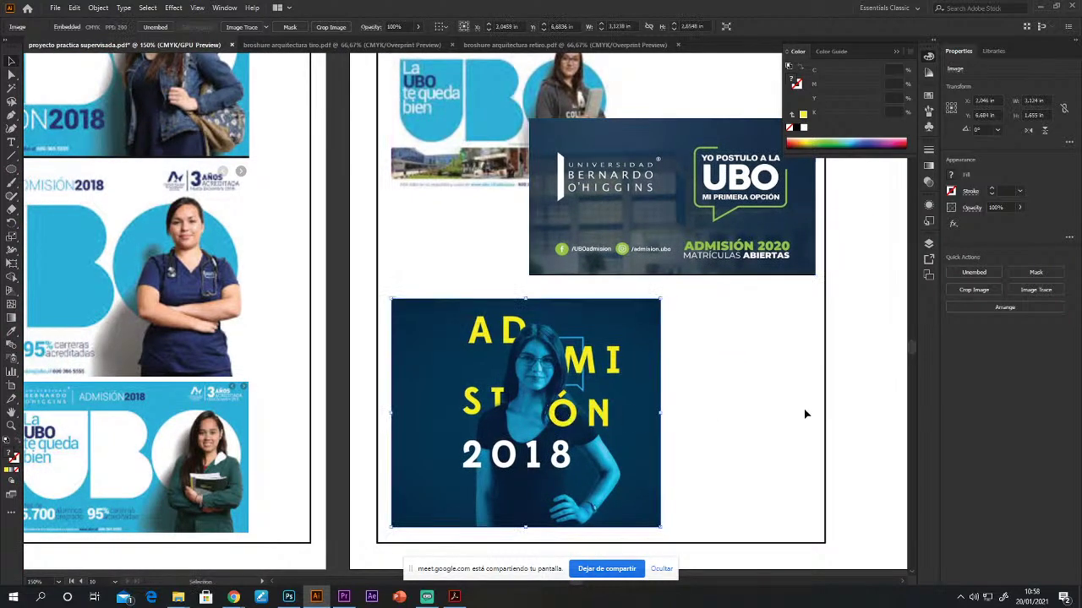
click(843, 411)
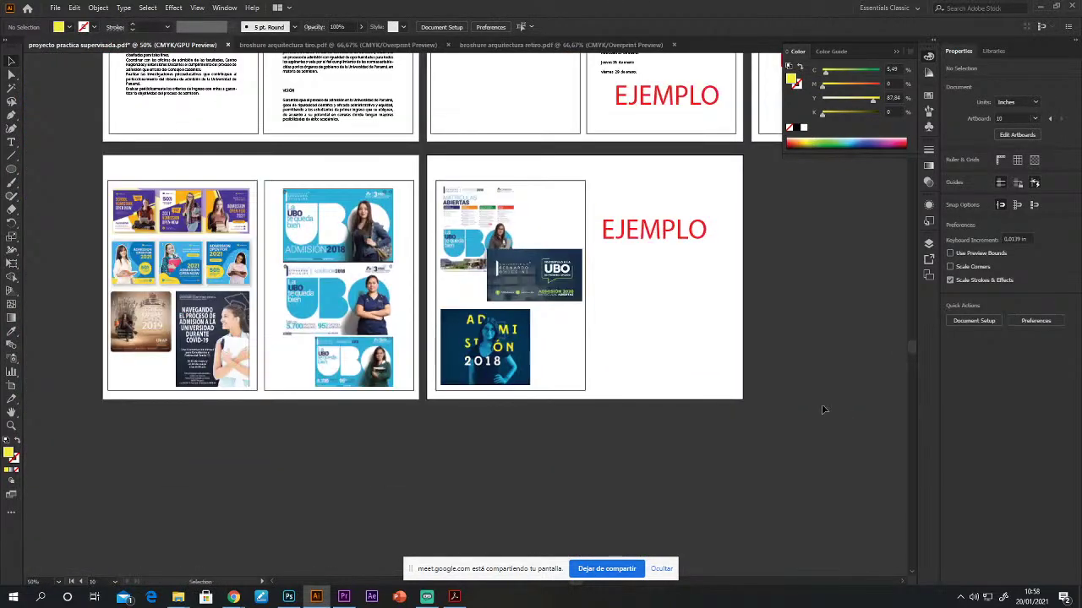
Step: Go back to the Practica Supervisada cover page and show its project description and deliverables at 100% magnification
scroll(585, 347, up, 5)
scroll(585, 348, up, 5)
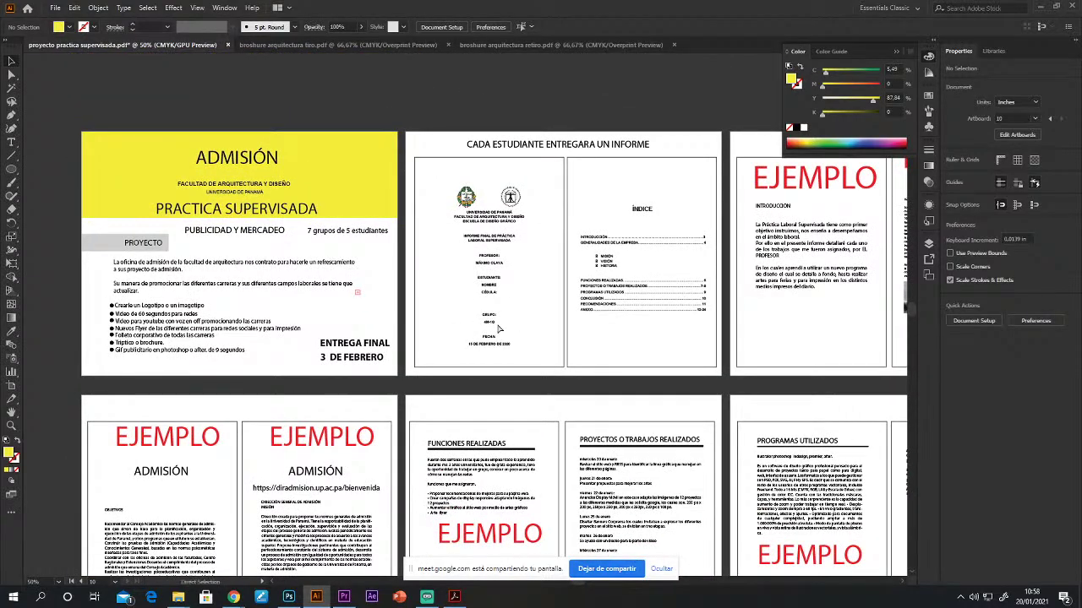
scroll(499, 330, up, 3)
scroll(571, 306, up, 2)
drag(571, 306, 606, 326)
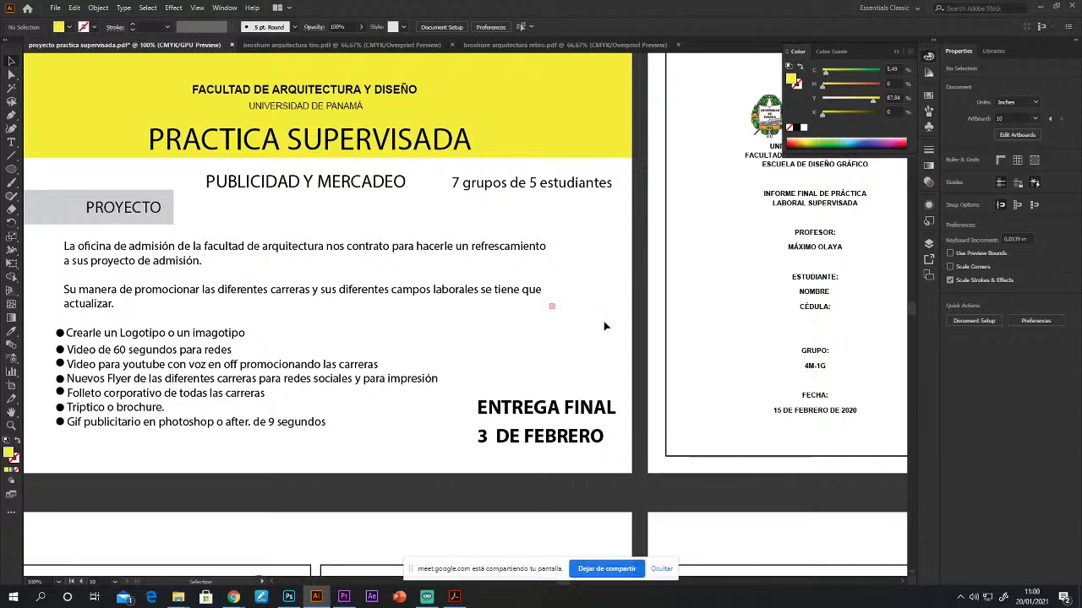
Step: Switch to the Google Meet call, check the meeting chat for messages, and close the chat
click(1044, 7)
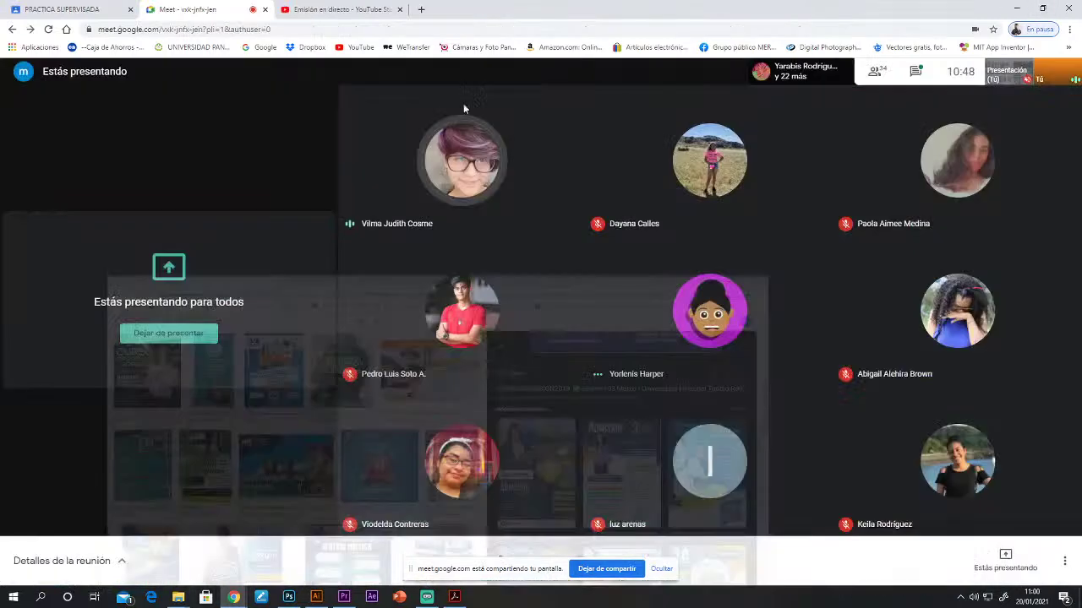
click(1017, 8)
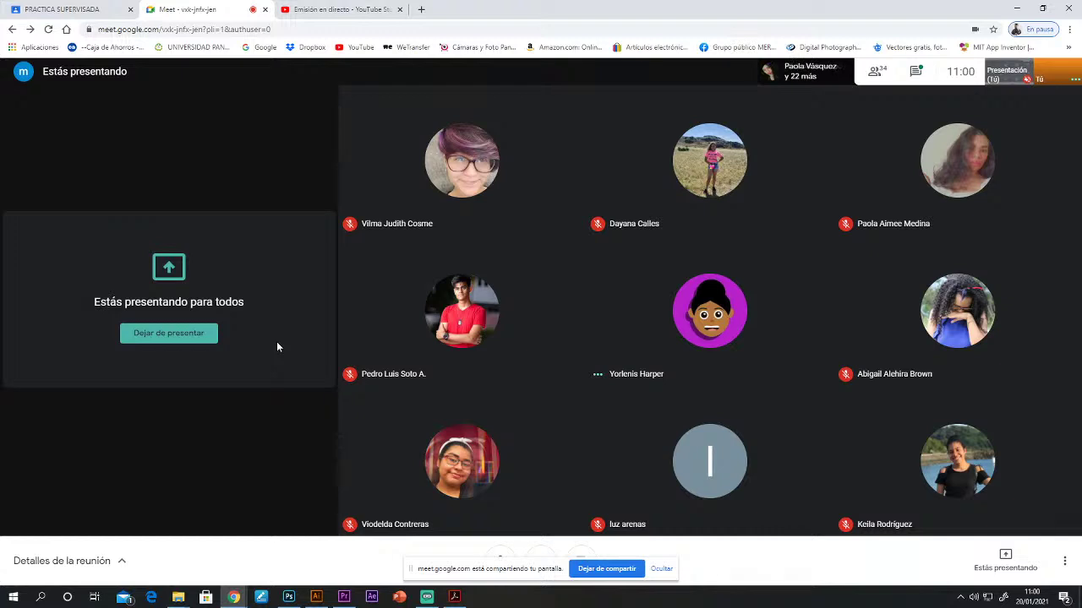
click(915, 71)
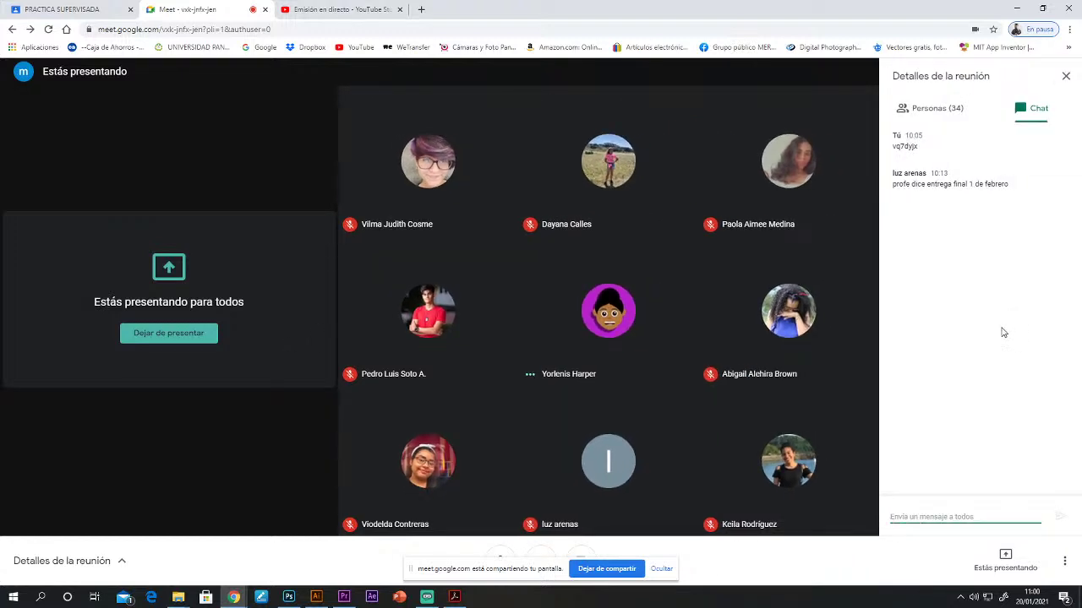
click(1067, 77)
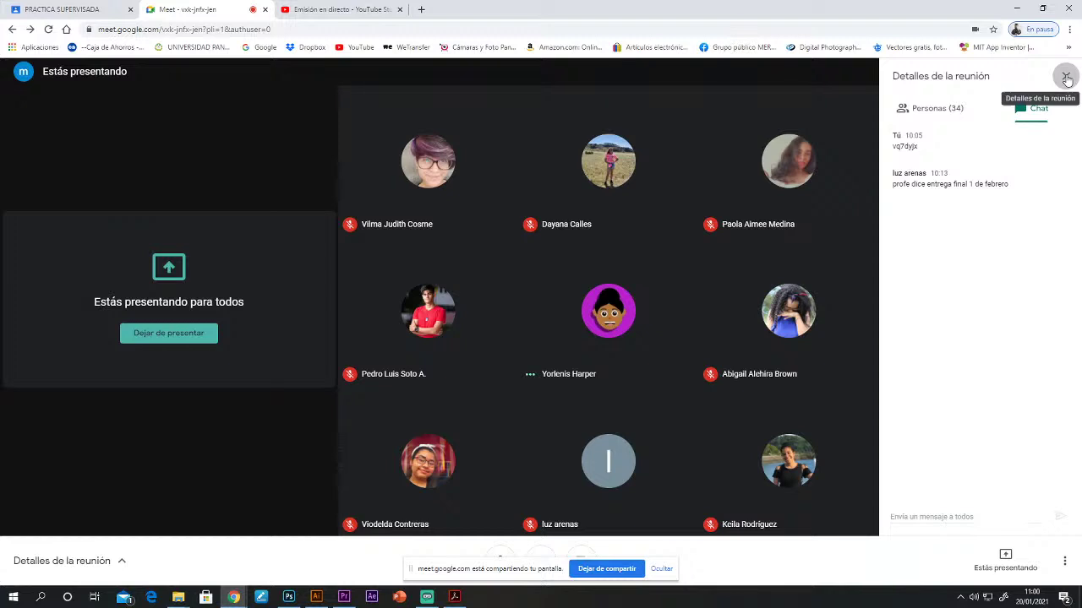
click(1066, 77)
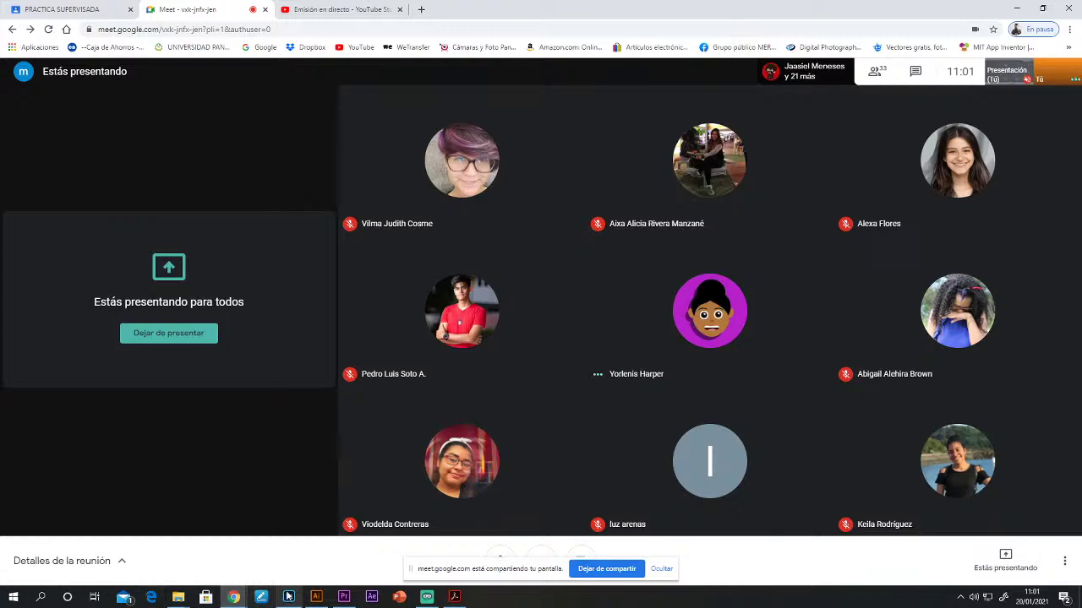
Step: Return to the project brief in Illustrator and add the text "21 de enero grupos" just below the cover page
click(316, 596)
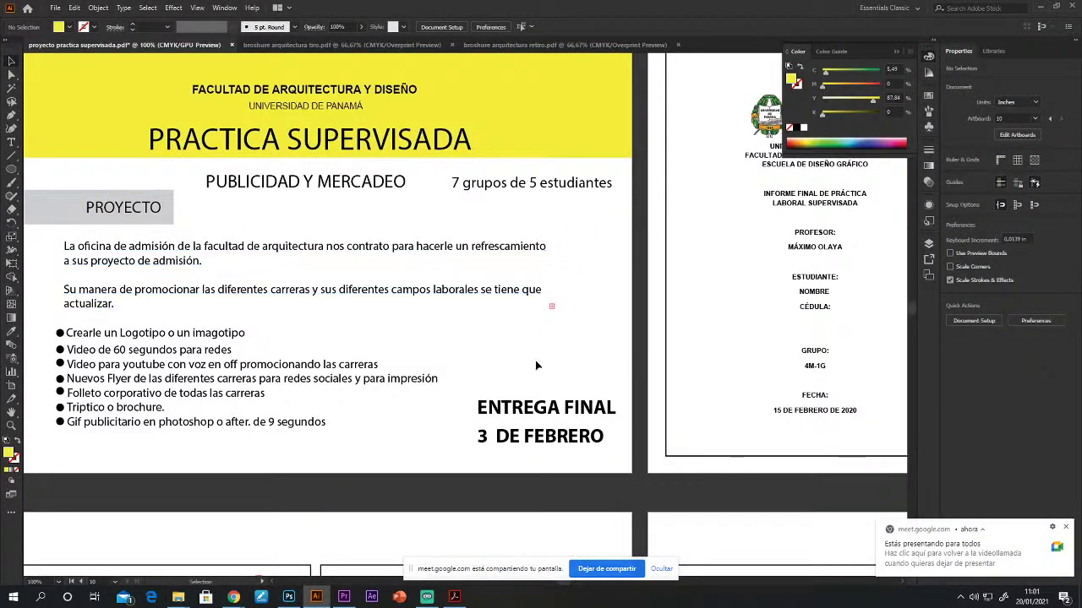
scroll(535, 365, down, 3)
scroll(535, 365, left, 3)
click(680, 364)
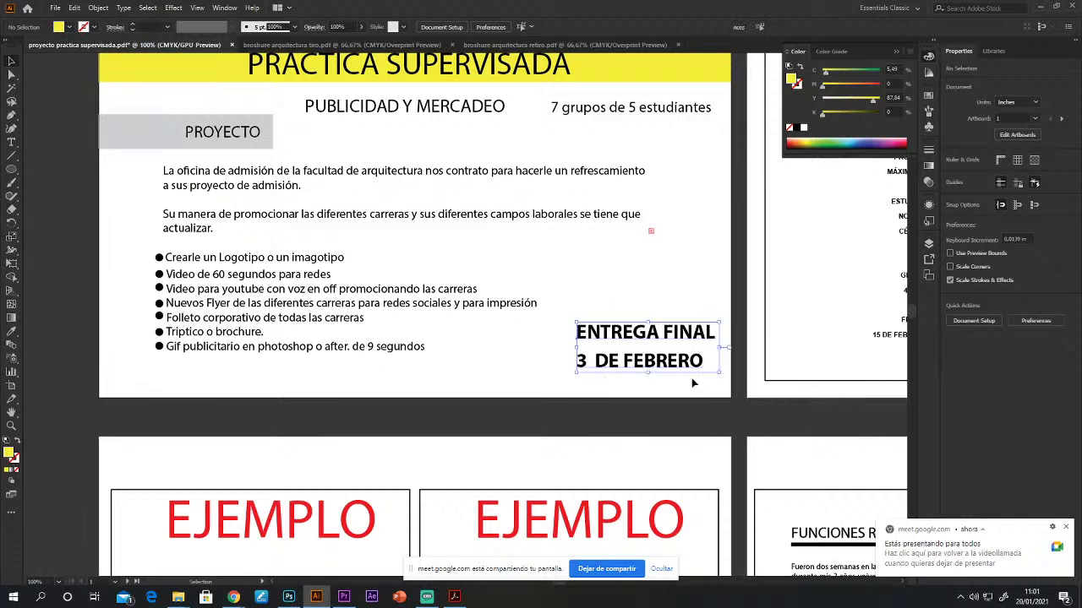
click(516, 410)
key(t)
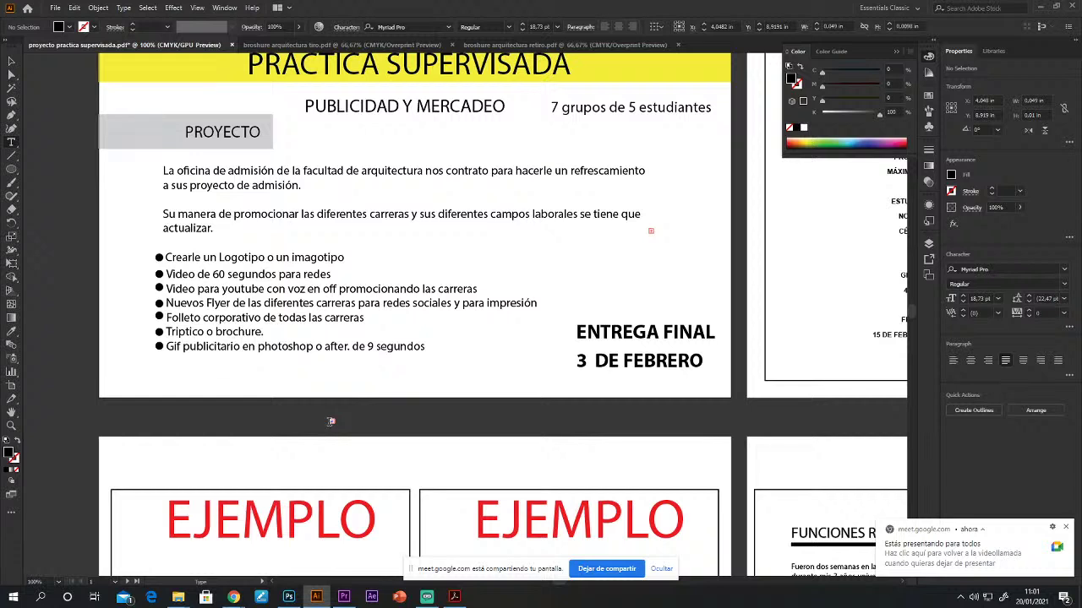
click(11, 62)
click(332, 421)
key(t)
click(287, 420)
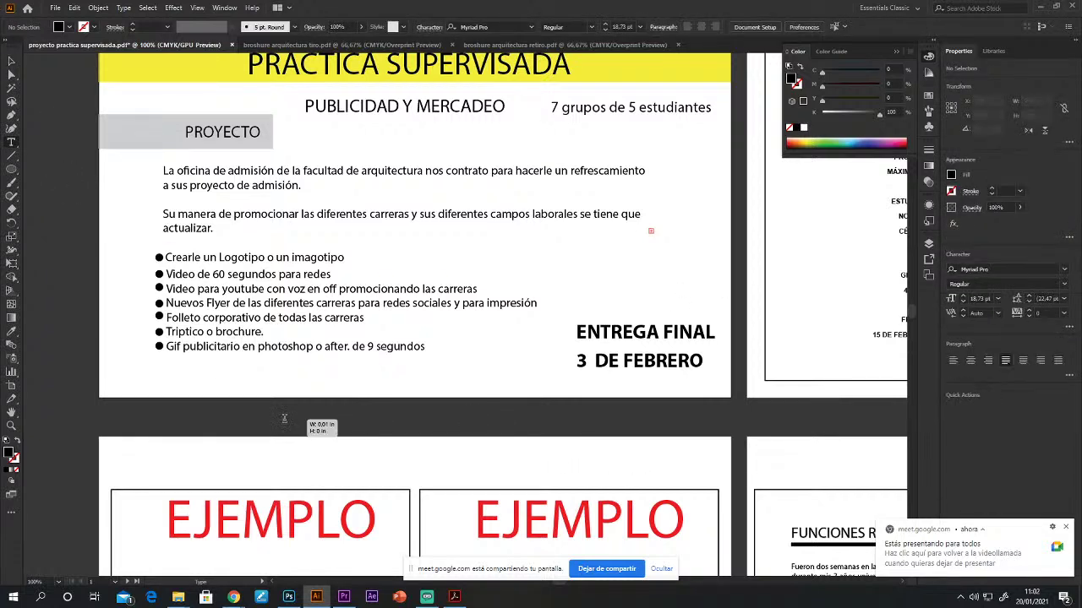
text(21)
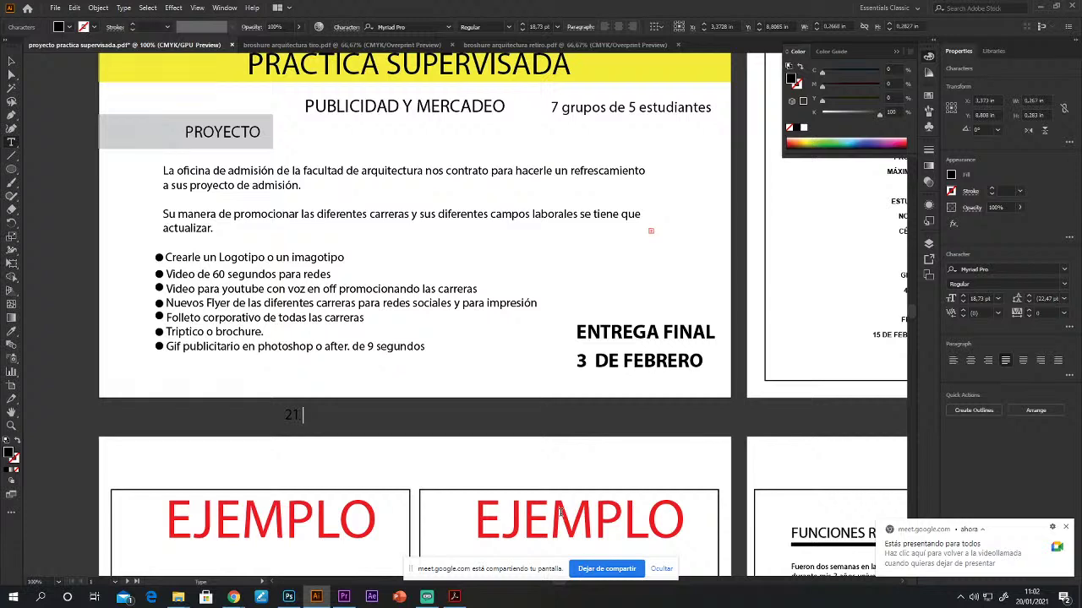
text( de enero grupos)
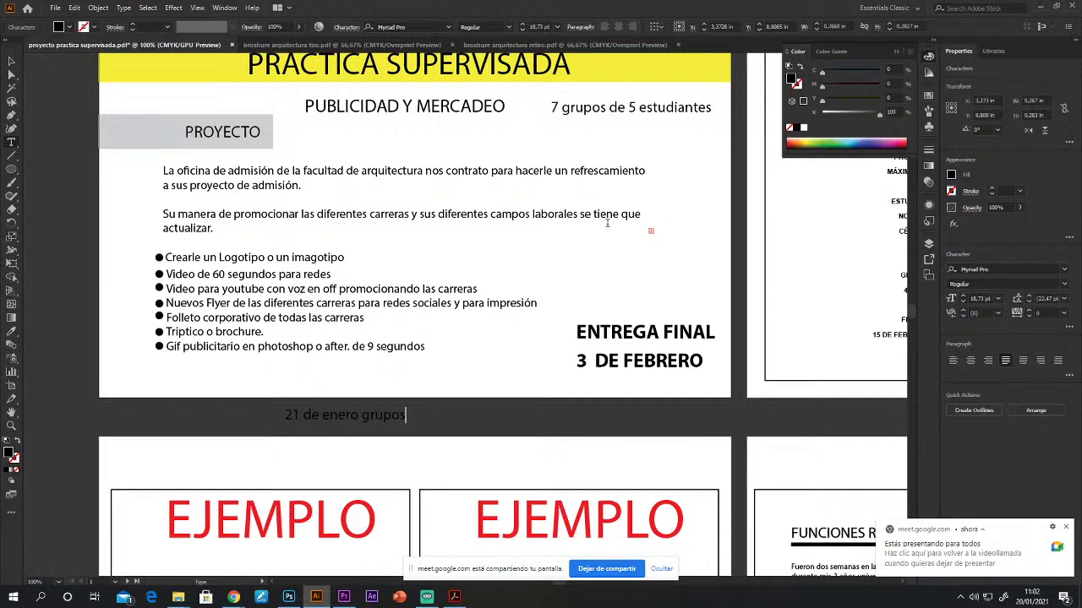
Step: Move the "21 de enero grupos" text above ENTREGA FINAL on the cover page and place a copy directly beneath it
click(11, 62)
drag(397, 416, 681, 272)
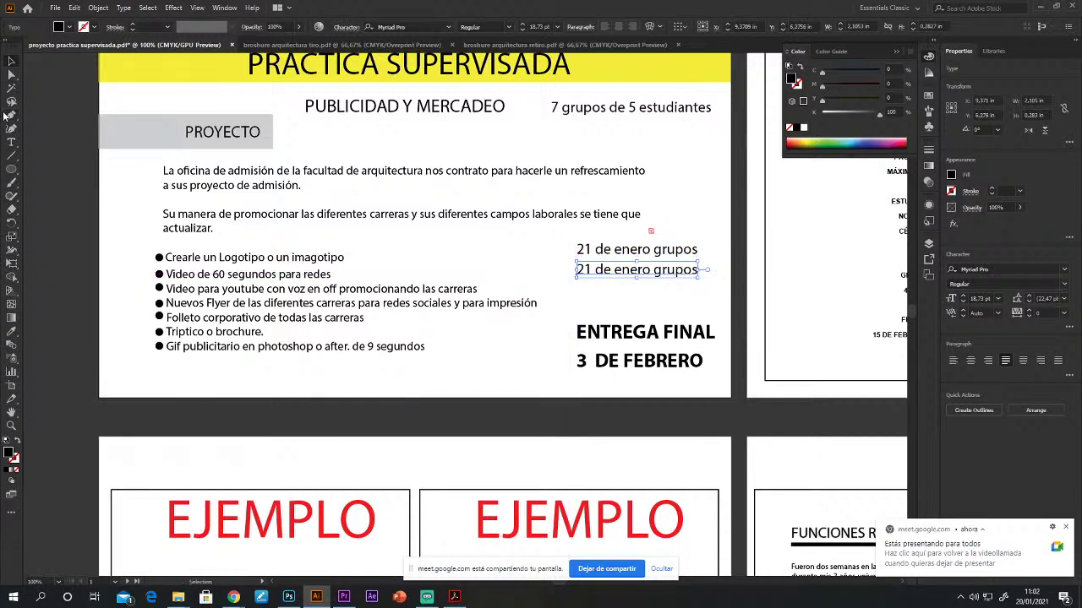
Step: Change the copied line beneath "21 de enero grupos" to read "22 propuesta de logos"
click(11, 142)
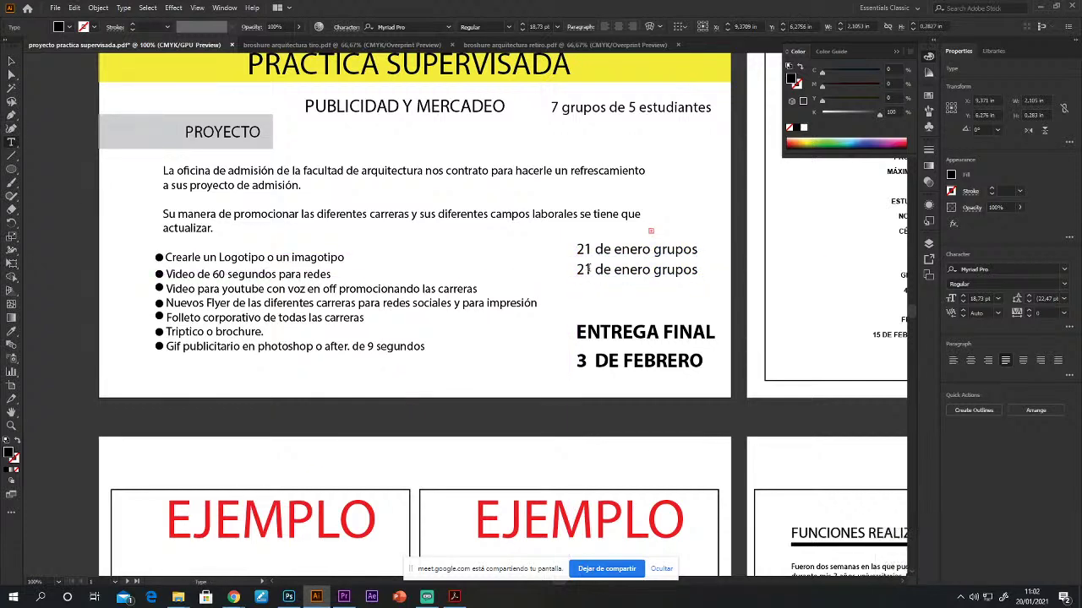
drag(589, 268, 583, 268)
text(2)
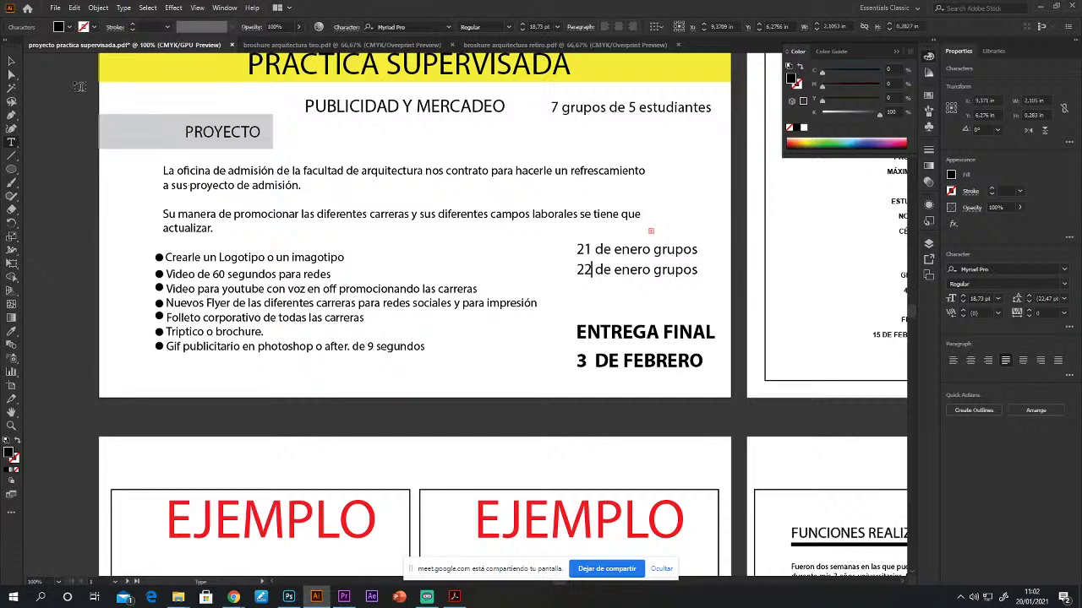
click(11, 61)
click(11, 142)
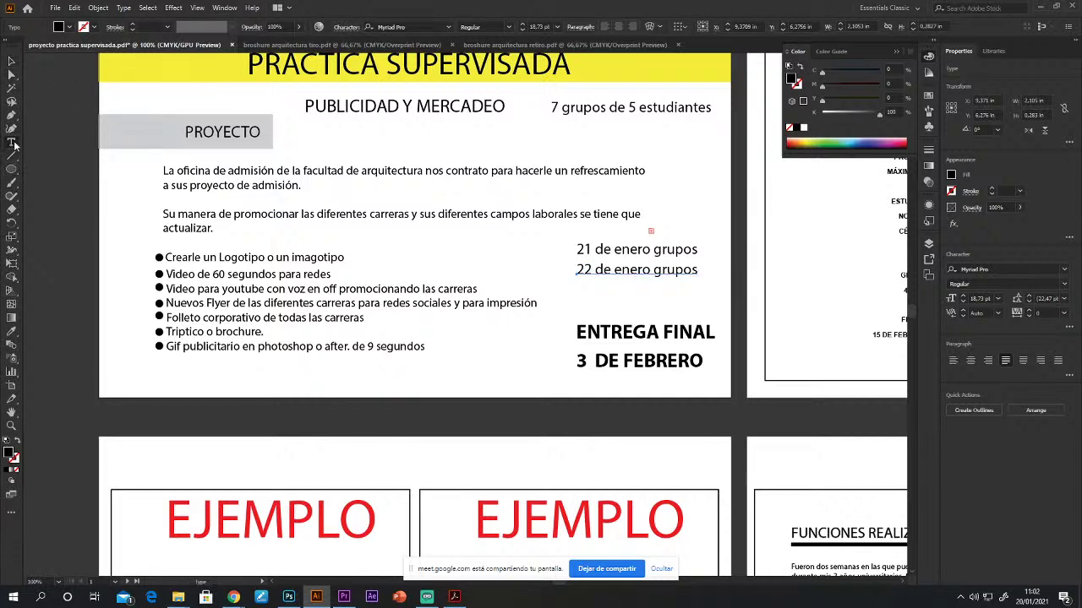
drag(595, 268, 747, 290)
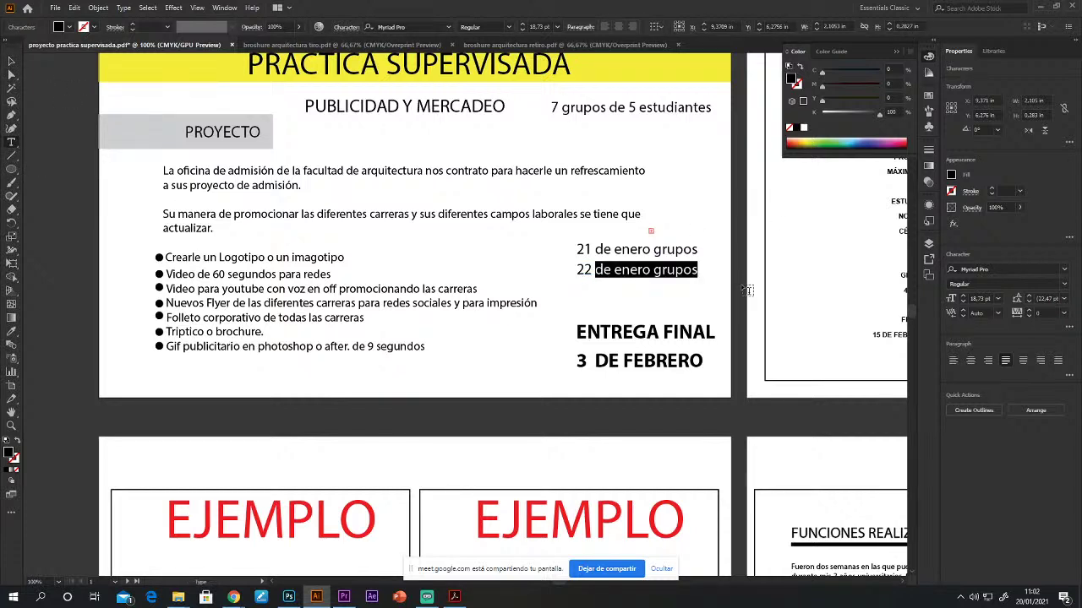
text(propue)
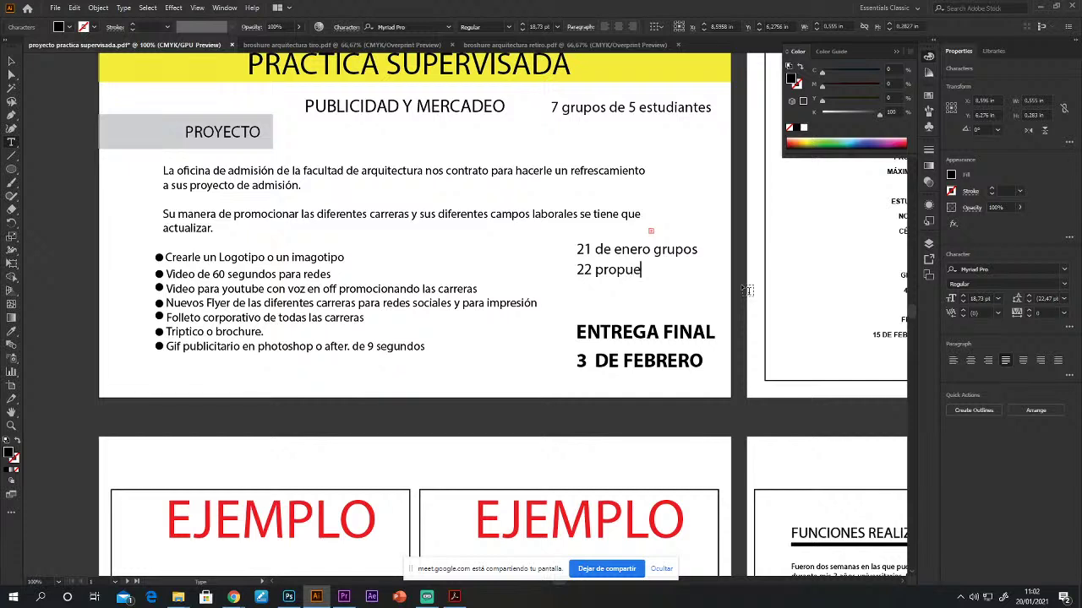
text(sta de logos)
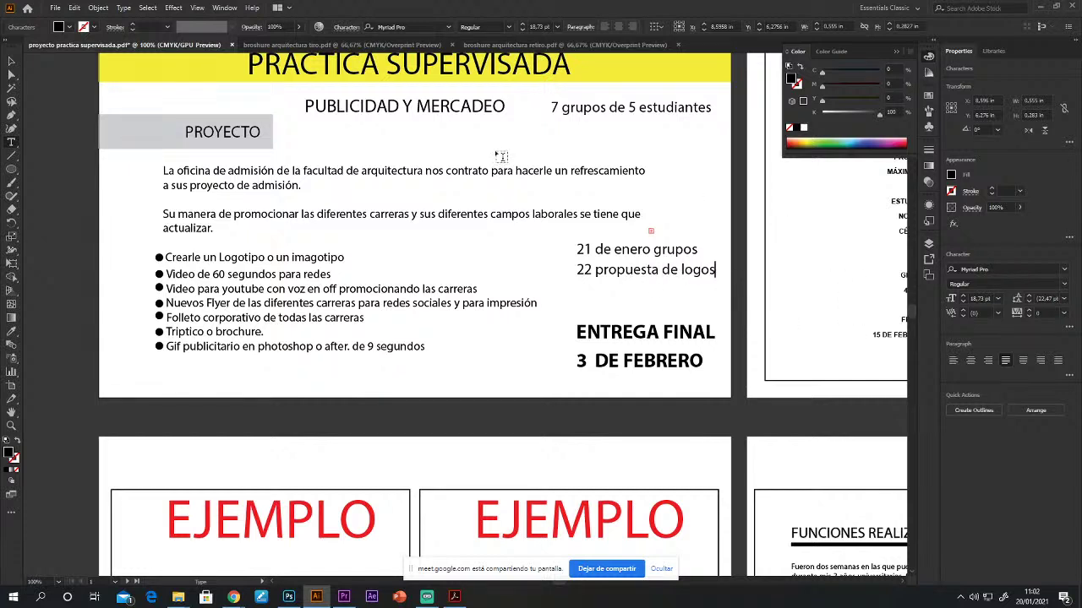
Step: Duplicate the "22 propuesta de logos" line directly beneath itself and change the copy's number to 28
click(10, 61)
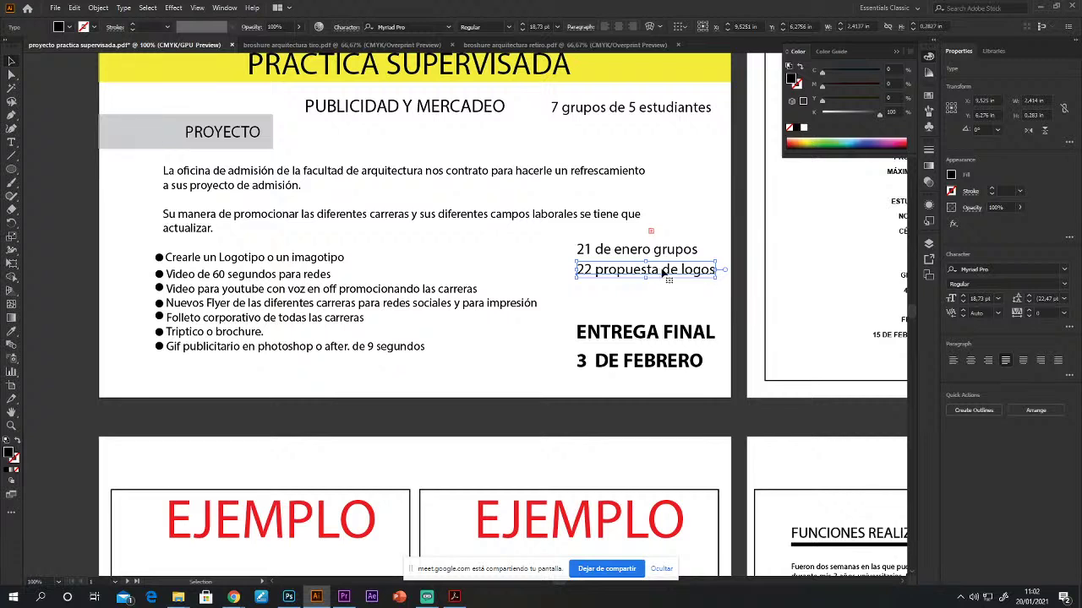
drag(664, 270, 664, 290)
key(ctrl+shift+a)
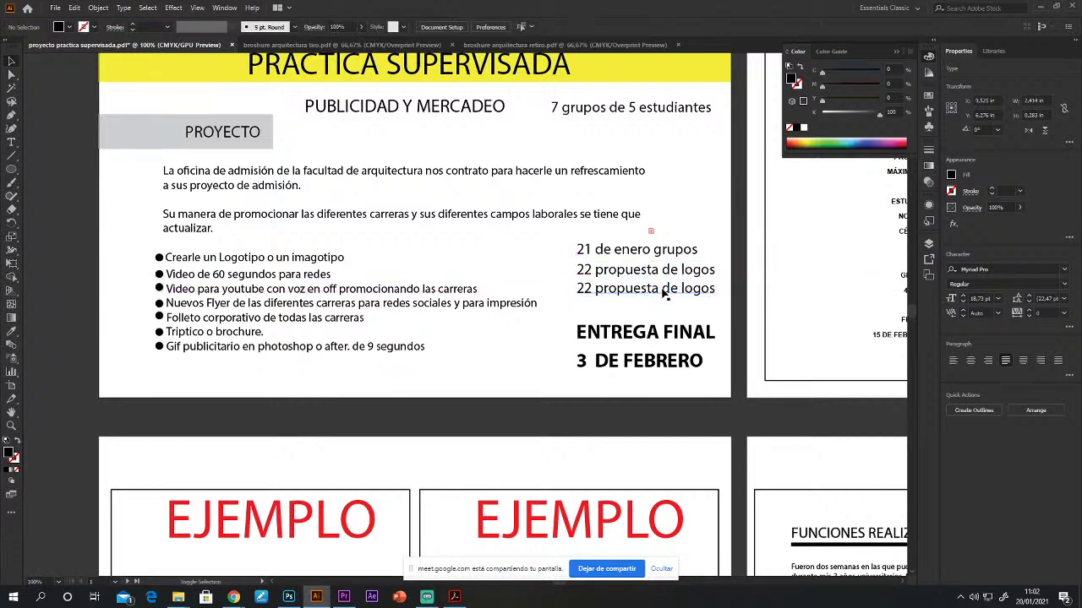
click(12, 142)
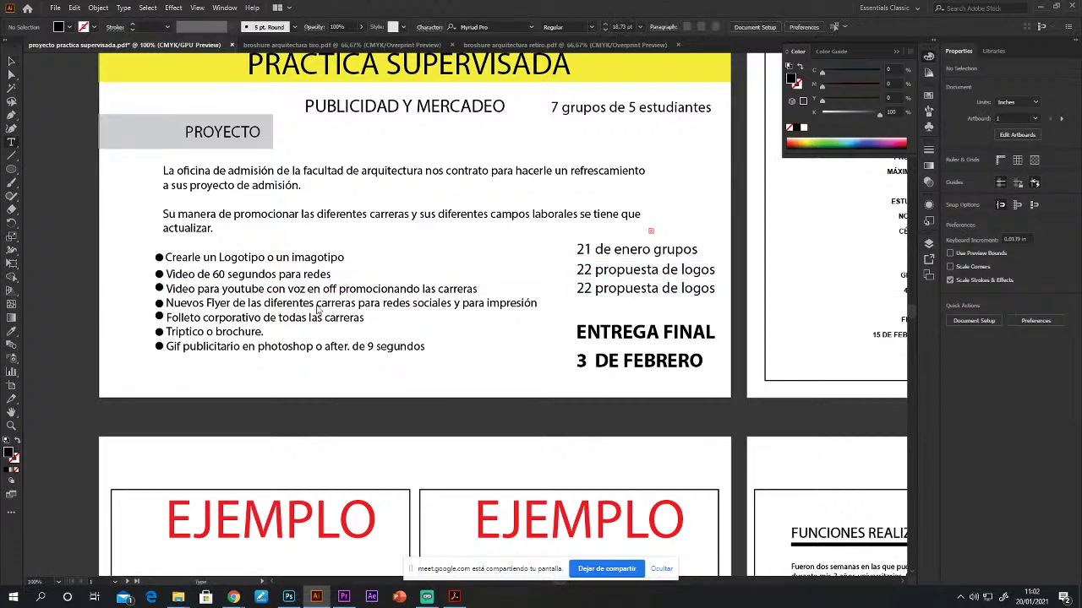
drag(590, 287, 571, 290)
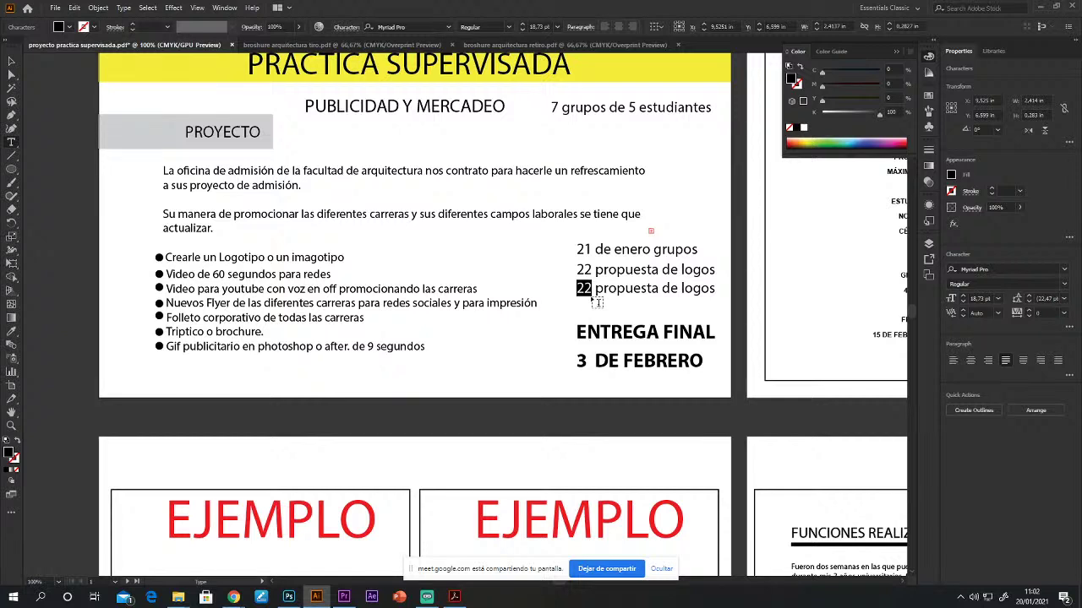
text(28)
click(12, 61)
click(733, 303)
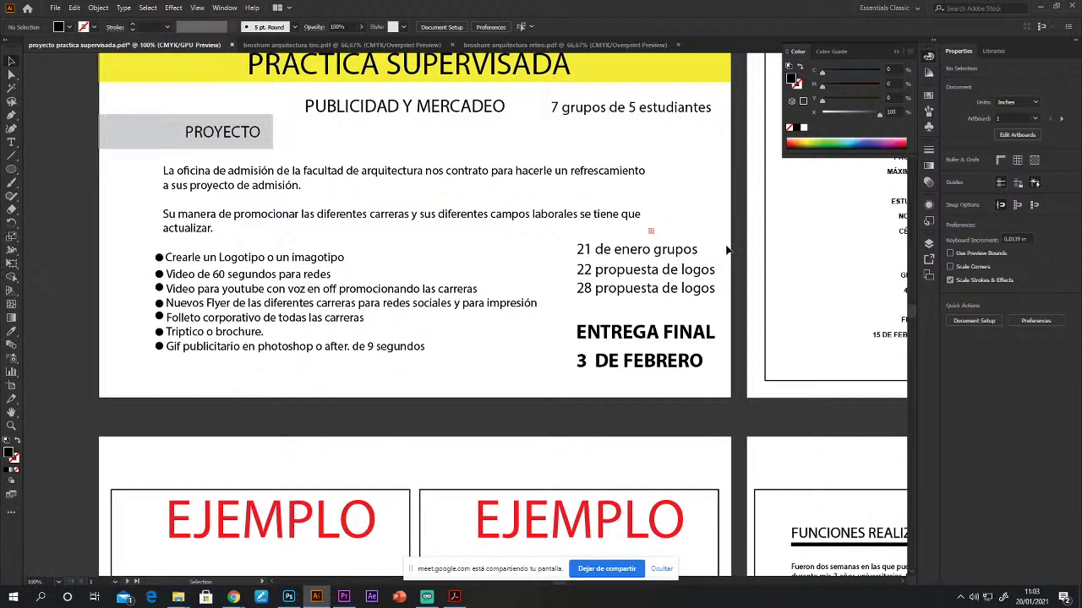
Step: Select the three date lines above ENTREGA FINAL together and move them slightly down
drag(732, 239, 624, 305)
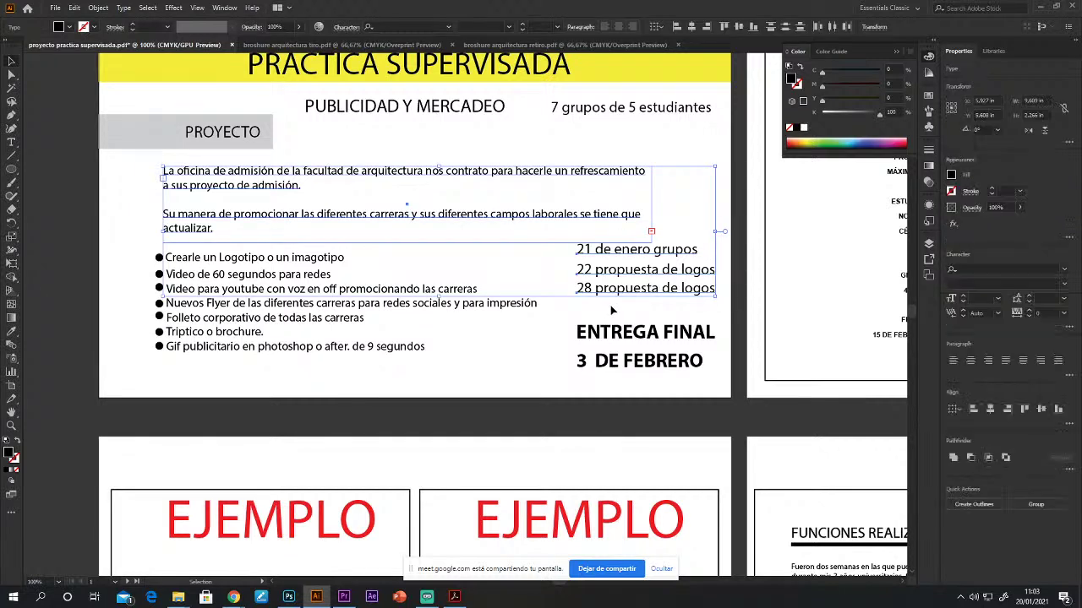
click(713, 316)
click(680, 274)
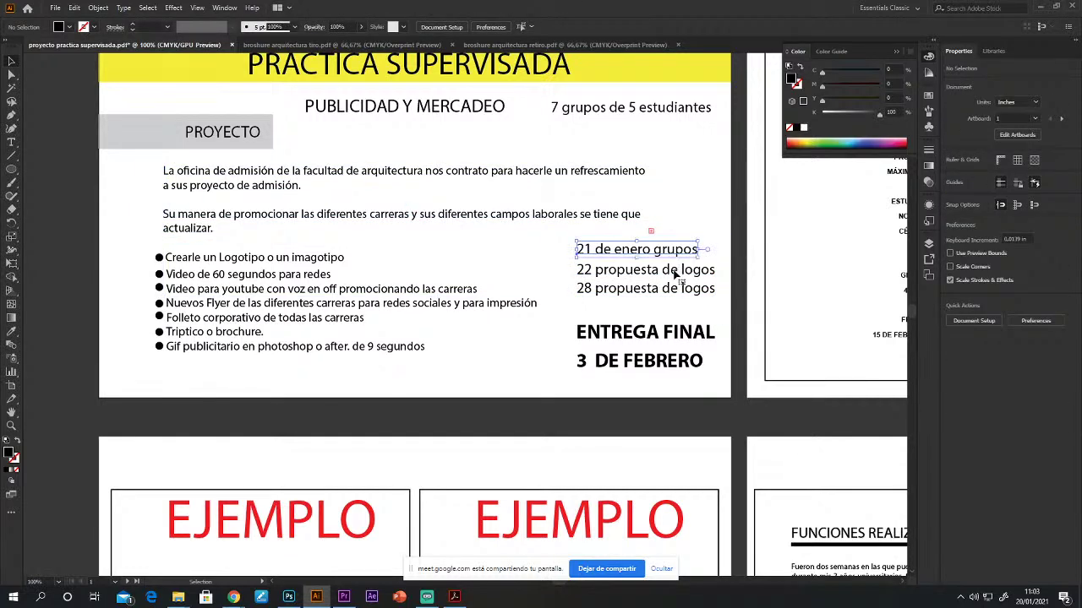
drag(676, 292, 677, 299)
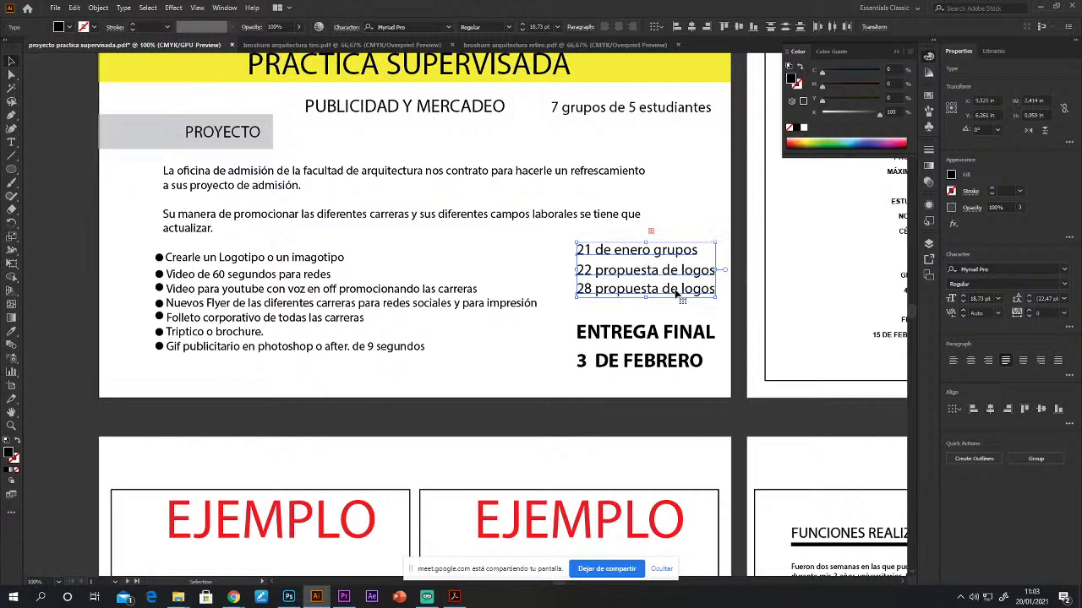
Step: Nudge the three selected date lines further down until they sit just above ENTREGA FINAL, and deselect them
key(Down)
key(Down)
key(Down)
key(Down)
key(Down)
key(Down)
click(736, 335)
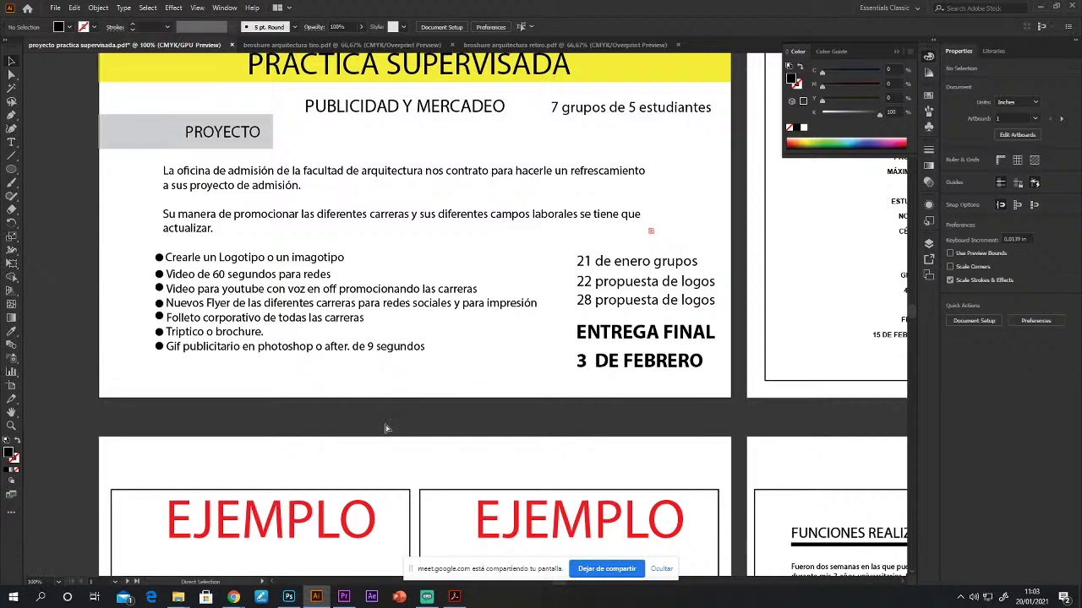
scroll(577, 427, up, 2)
scroll(577, 428, left, 2)
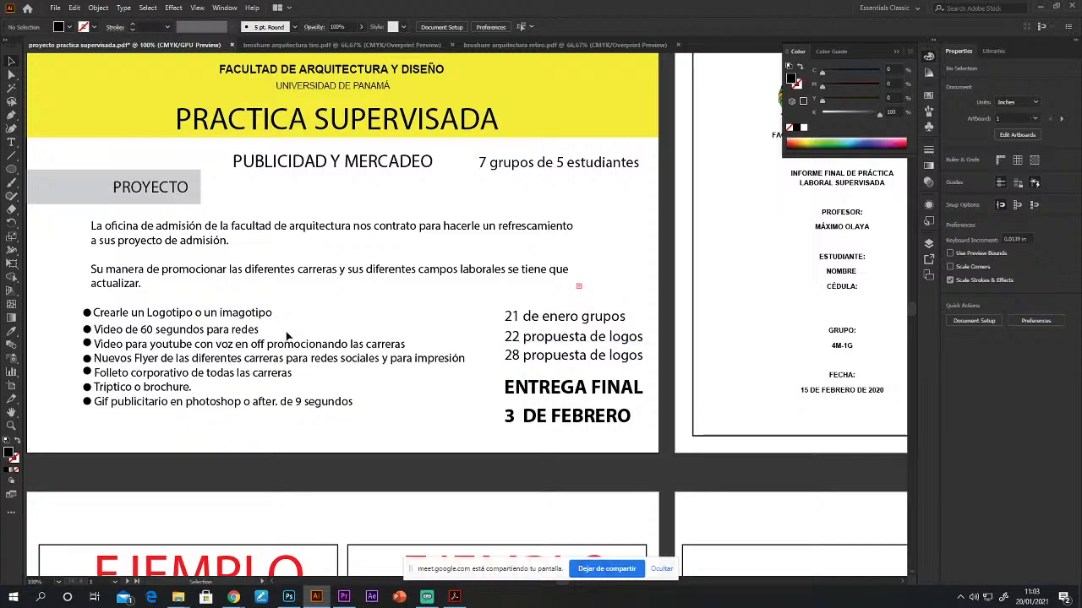
drag(576, 306, 588, 385)
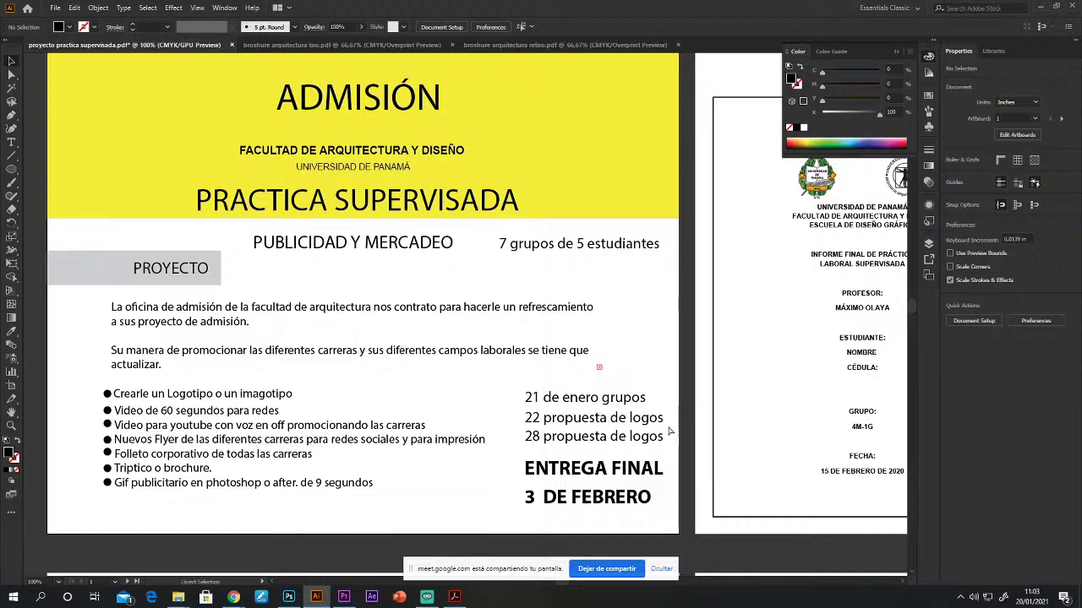
key(ctrl+minus)
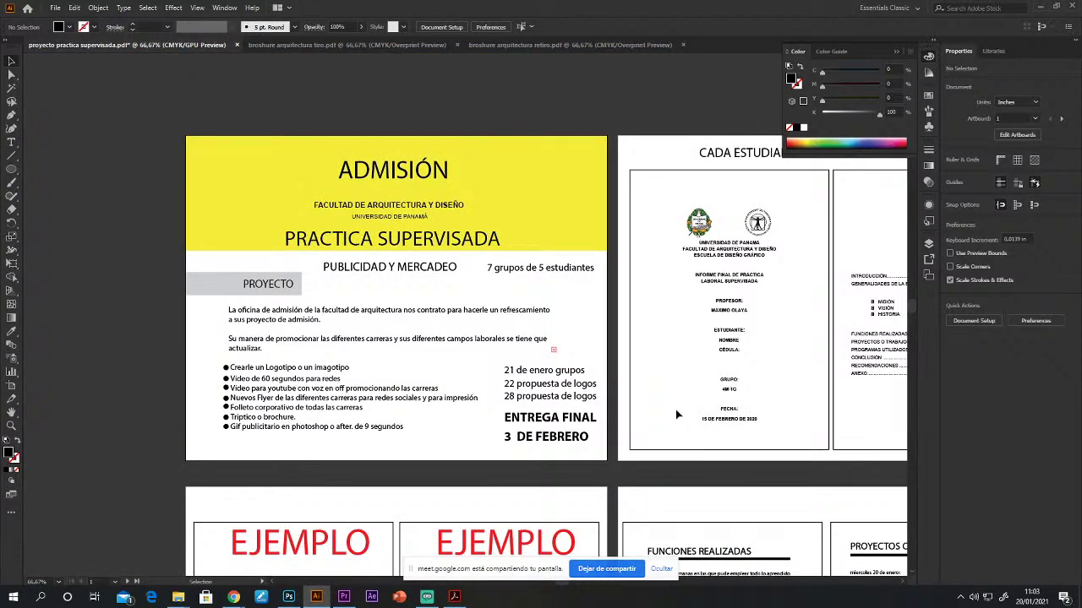
drag(676, 415, 625, 402)
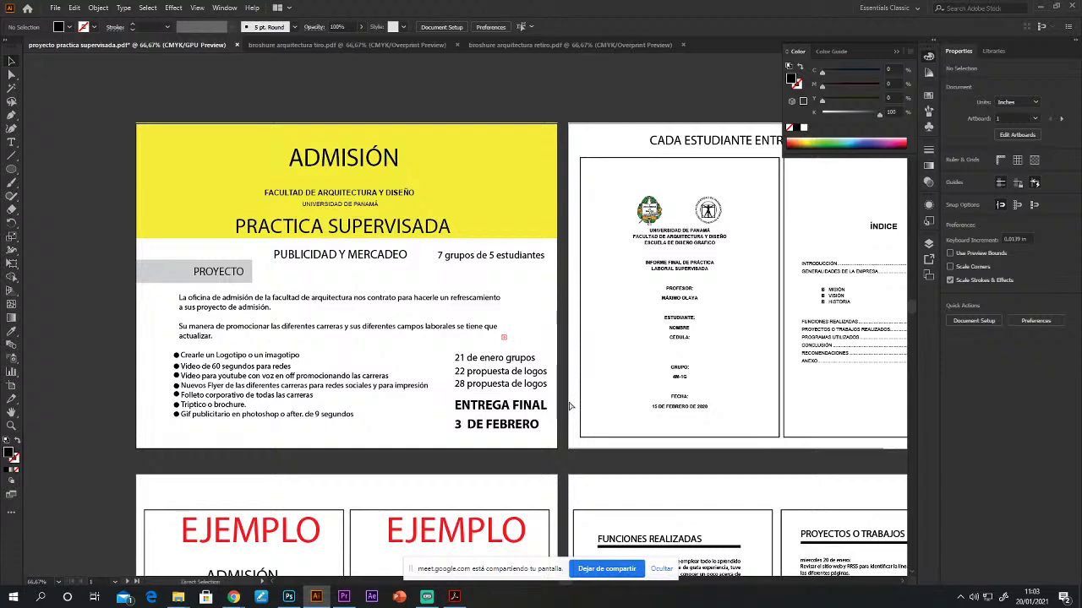
key(ctrl+plus)
key(t)
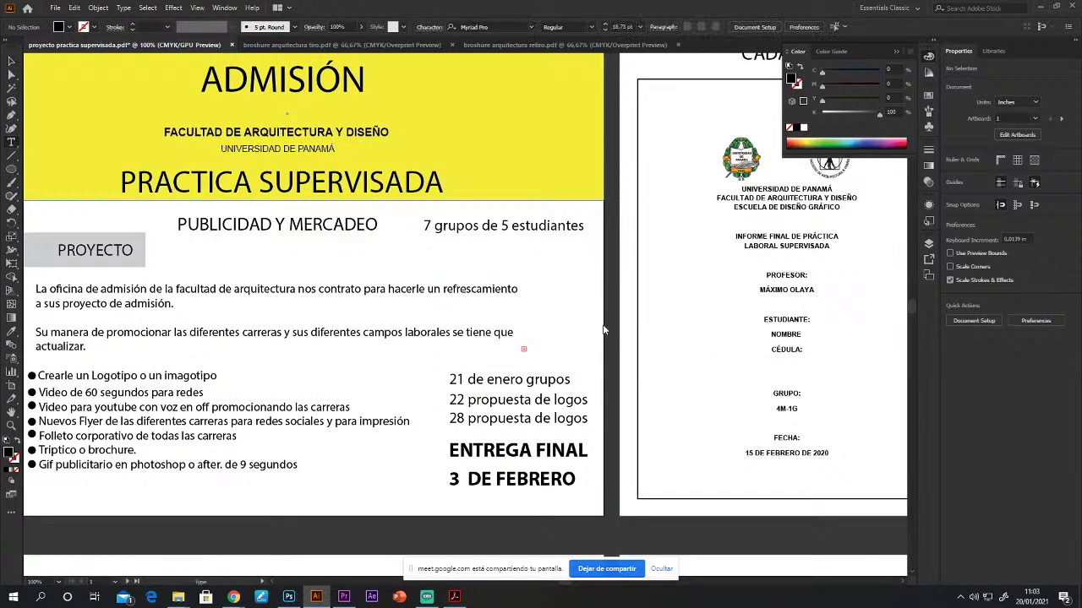
click(545, 381)
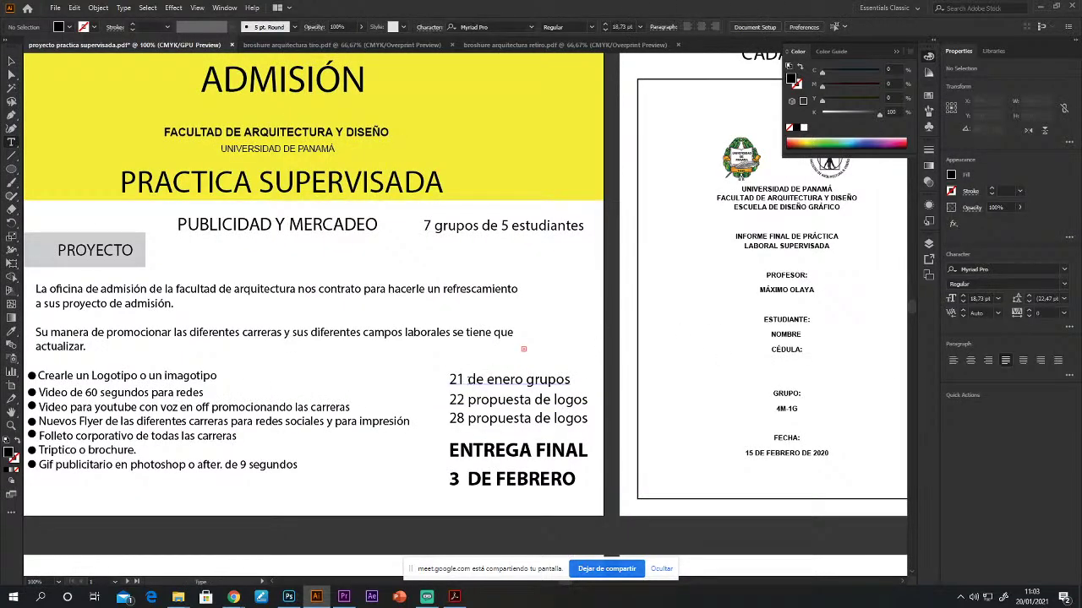
drag(468, 380, 571, 380)
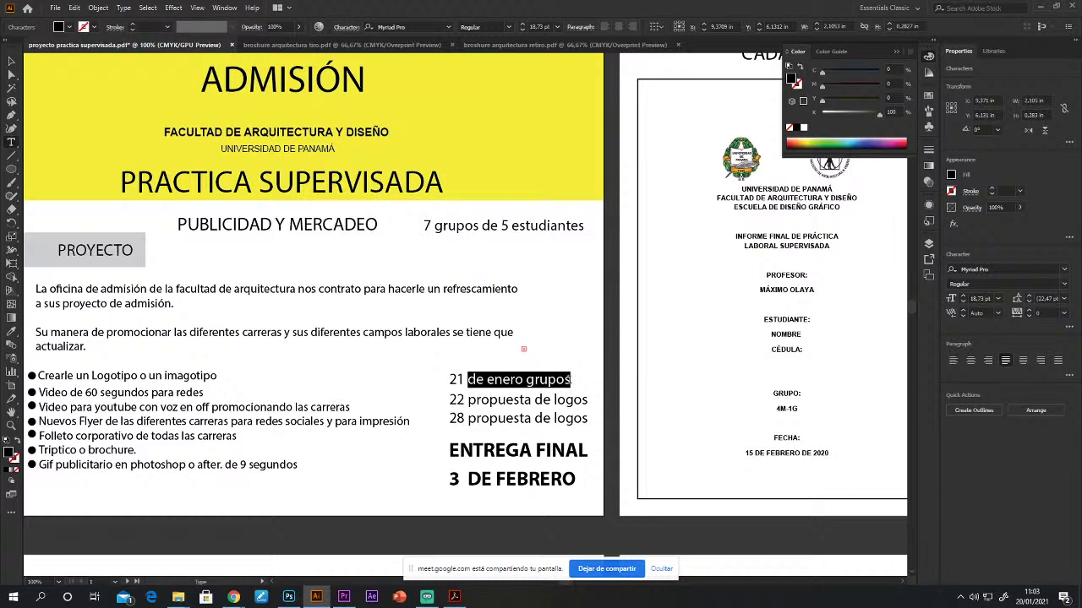
click(561, 380)
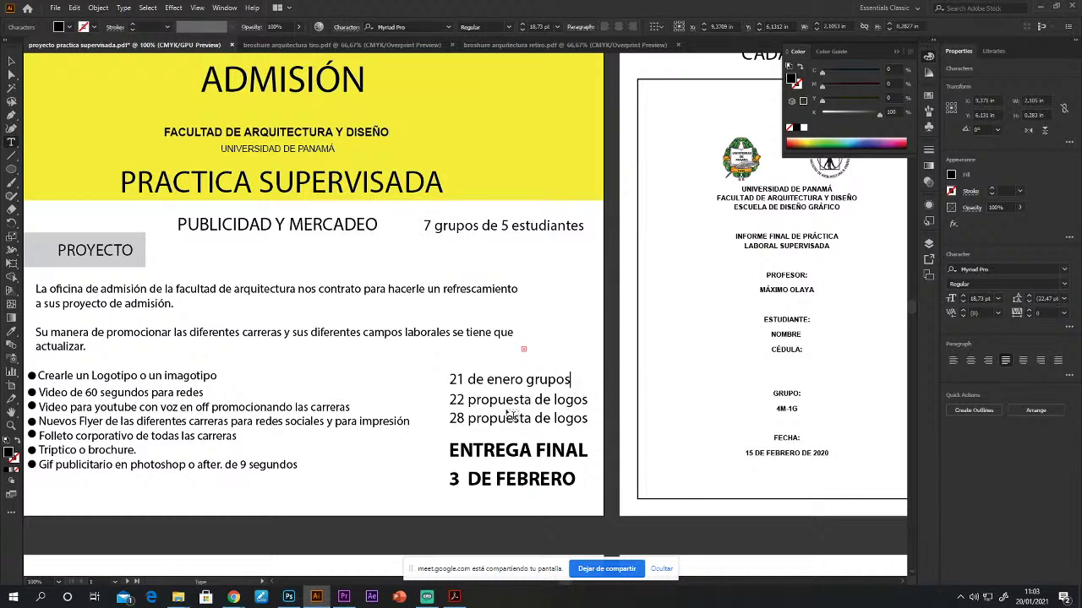
Step: Move the "21 de enero grupos" and "22 propuesta de logos" lines up and place a copy of the latter directly beneath it
click(11, 63)
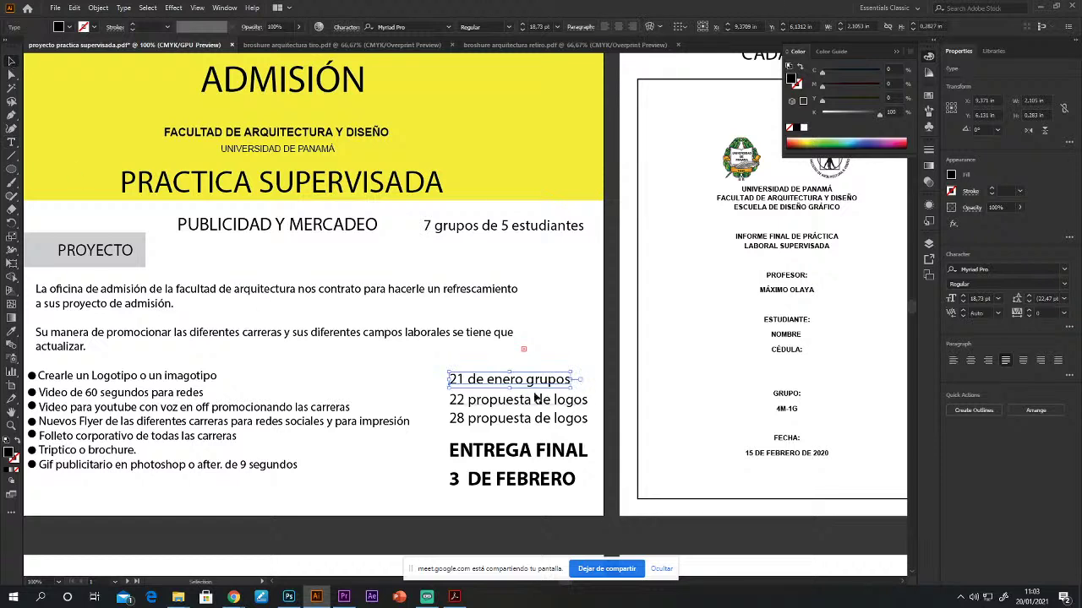
click(507, 402)
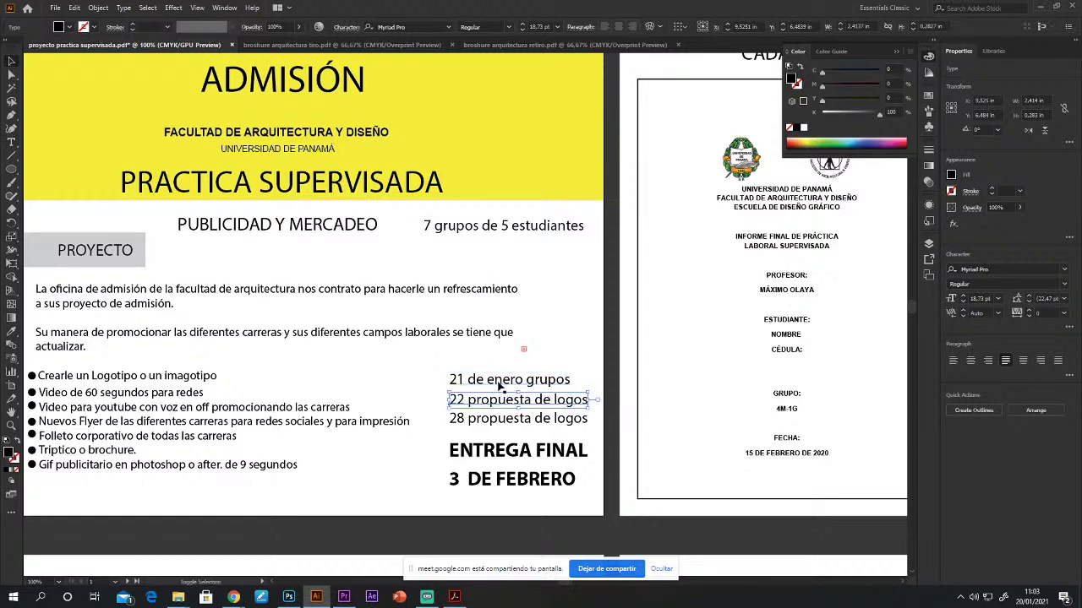
shift+click(503, 380)
drag(501, 400, 543, 402)
click(600, 428)
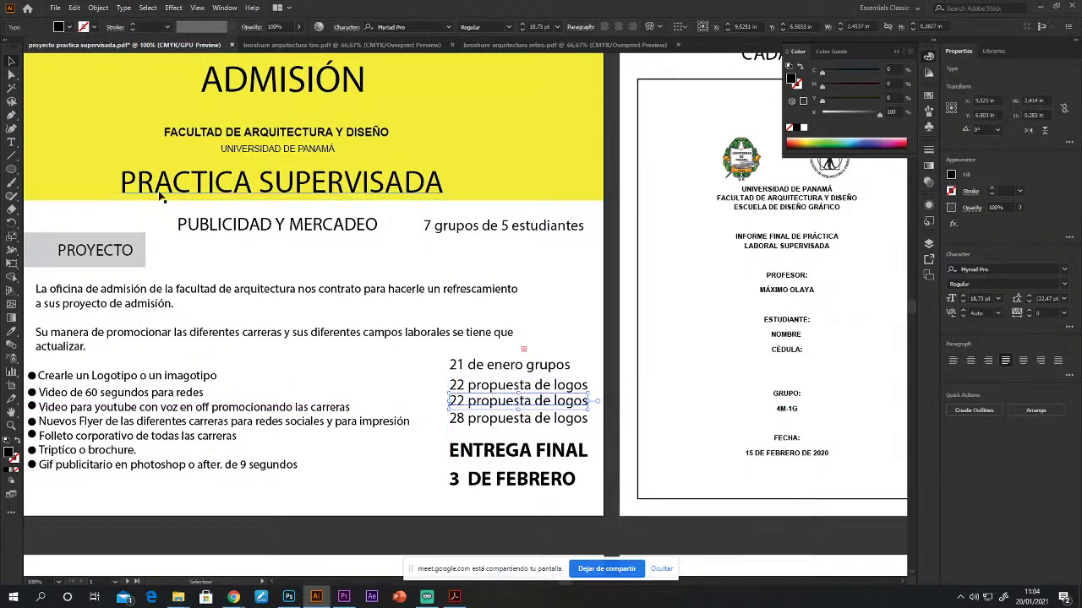
Step: Change the copied line to "22 propuesta de la carrera que le toco", breaking it onto a second line before "carrera"
click(11, 142)
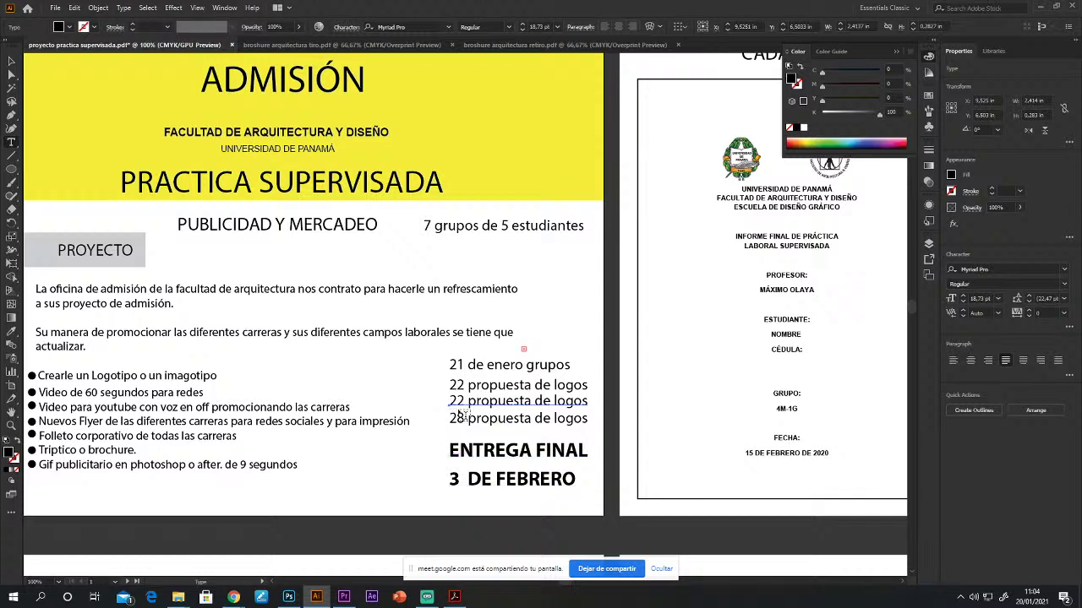
mouse_move(469, 403)
mouse_down()
mouse_move(584, 402)
mouse_move(466, 402)
mouse_up()
click(587, 402)
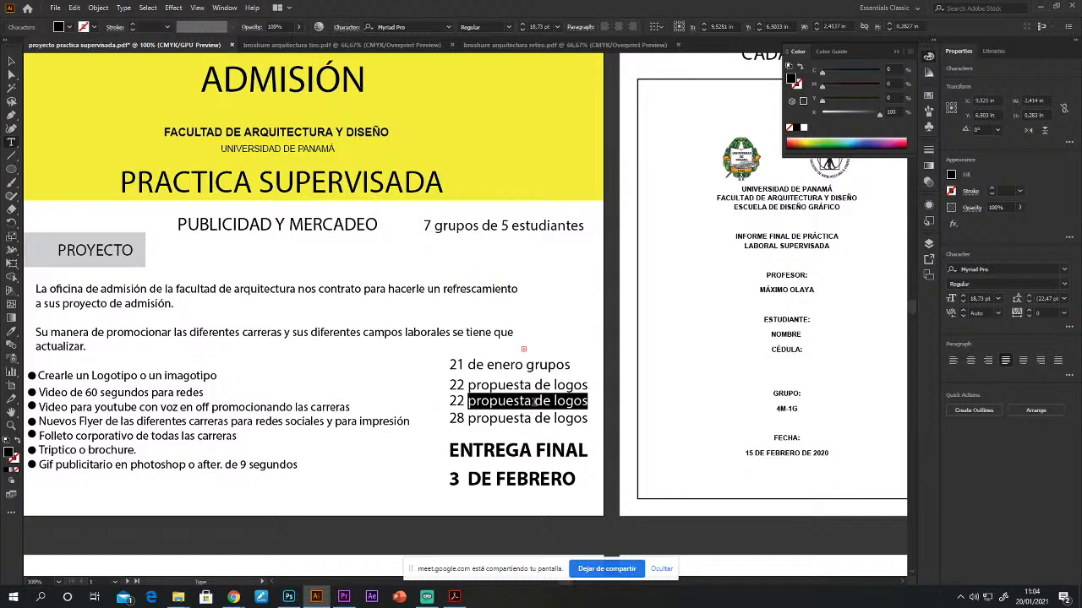
text(pro)
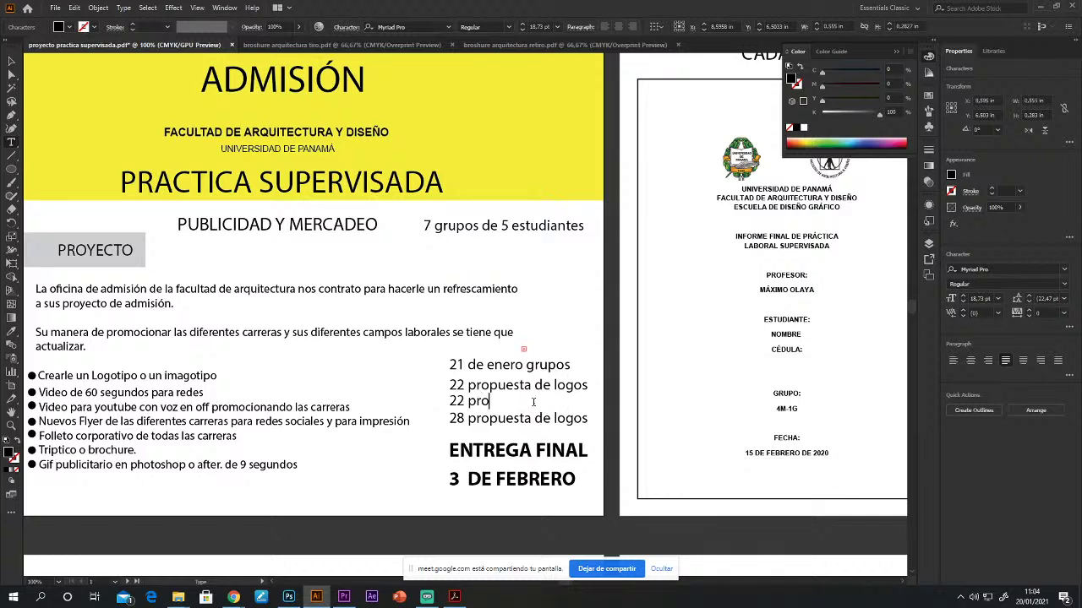
text(puesta de la carrera que le t)
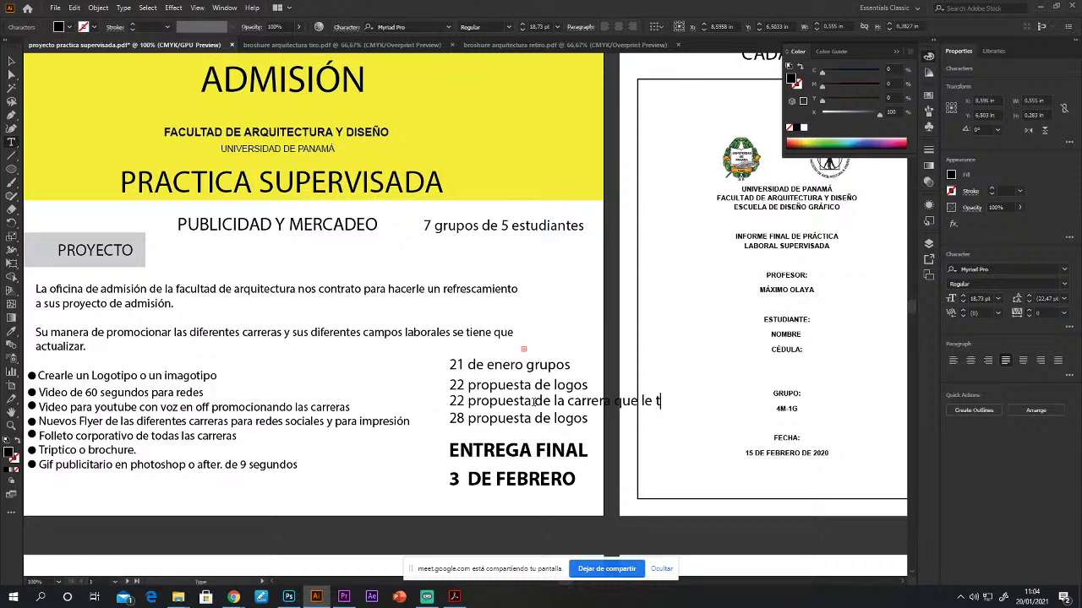
text(oco)
click(569, 402)
key(Return)
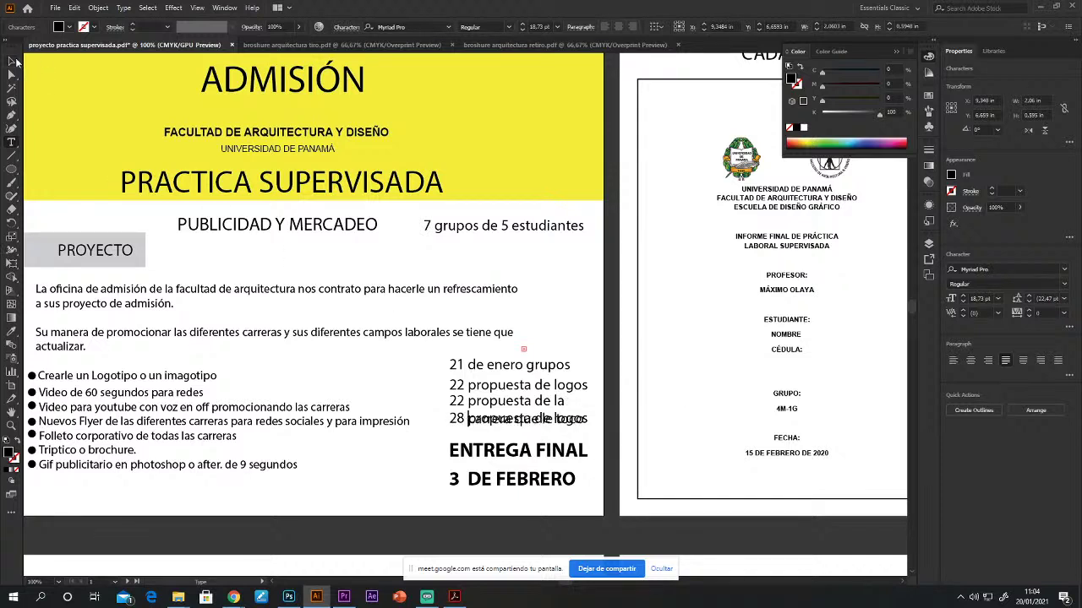
Step: Move "28 propuesta de logos" and the ENTREGA FINAL block down to make room for the two-line entry
click(11, 61)
click(458, 422)
drag(457, 423, 458, 440)
click(493, 494)
drag(492, 483, 494, 495)
click(495, 531)
click(487, 448)
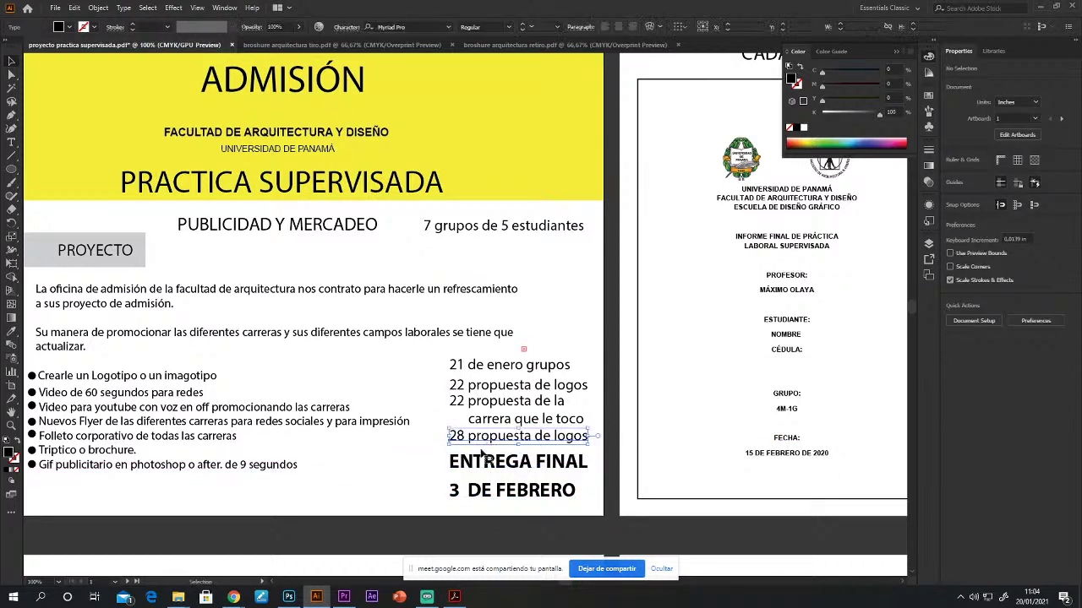
click(593, 519)
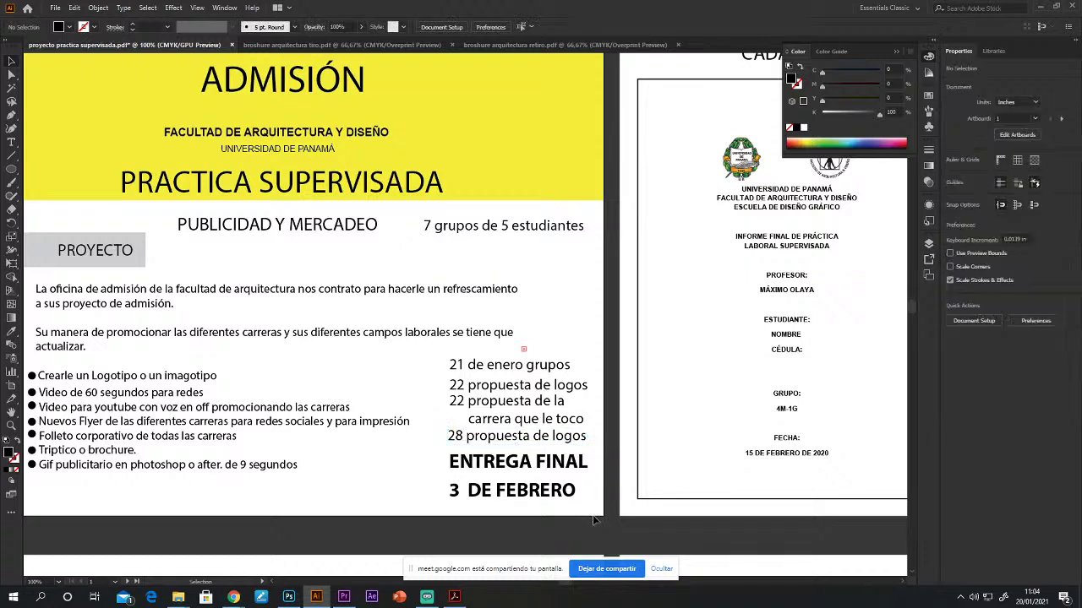
Step: Change "le toco" to "les toco" in the two-line entry for the 22nd
click(11, 142)
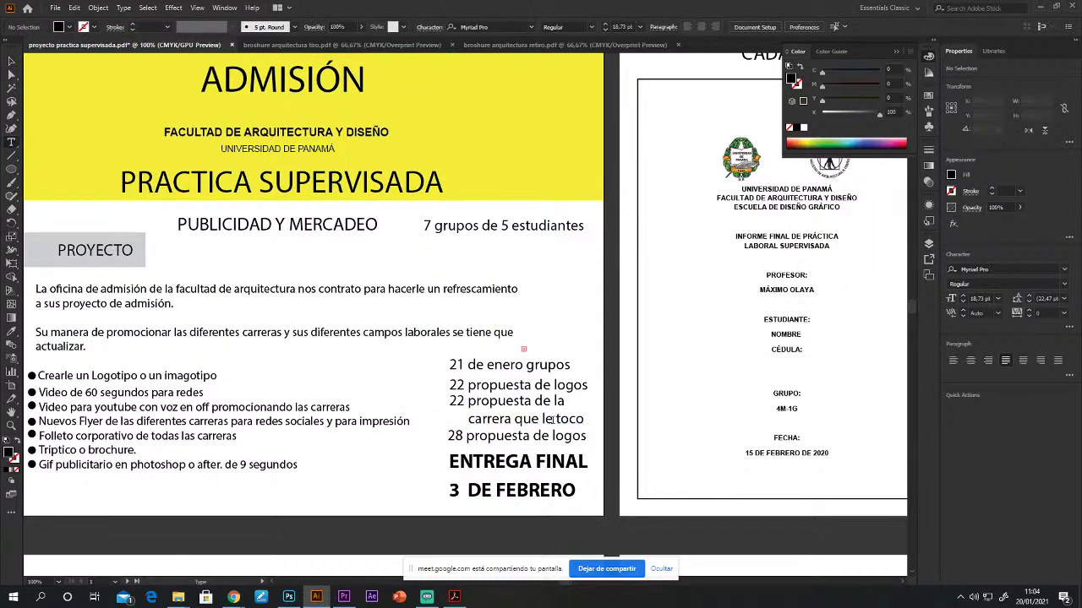
click(559, 418)
text(s)
click(11, 61)
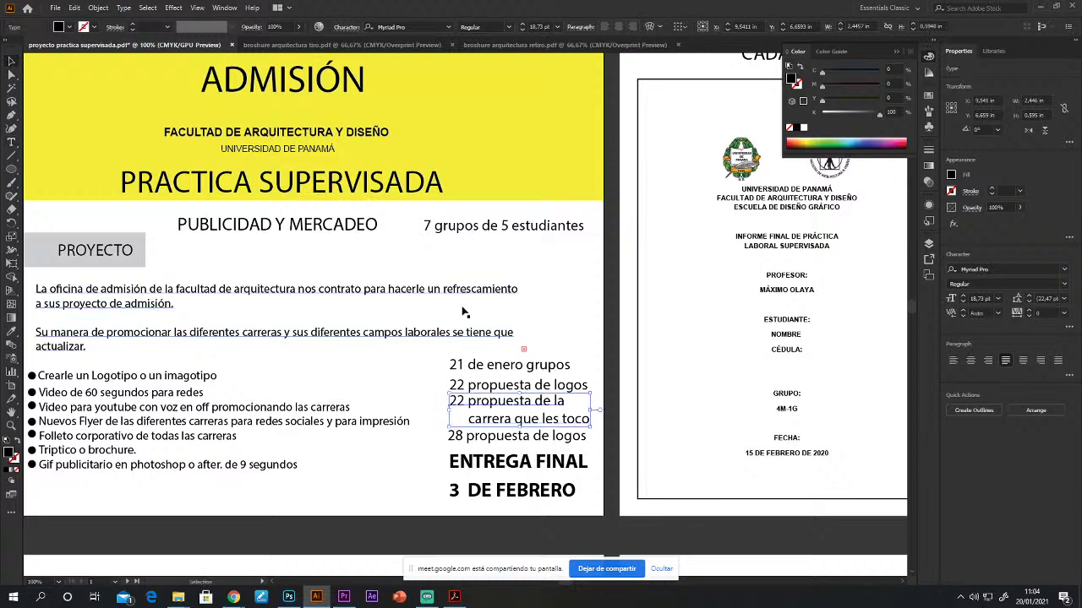
click(643, 365)
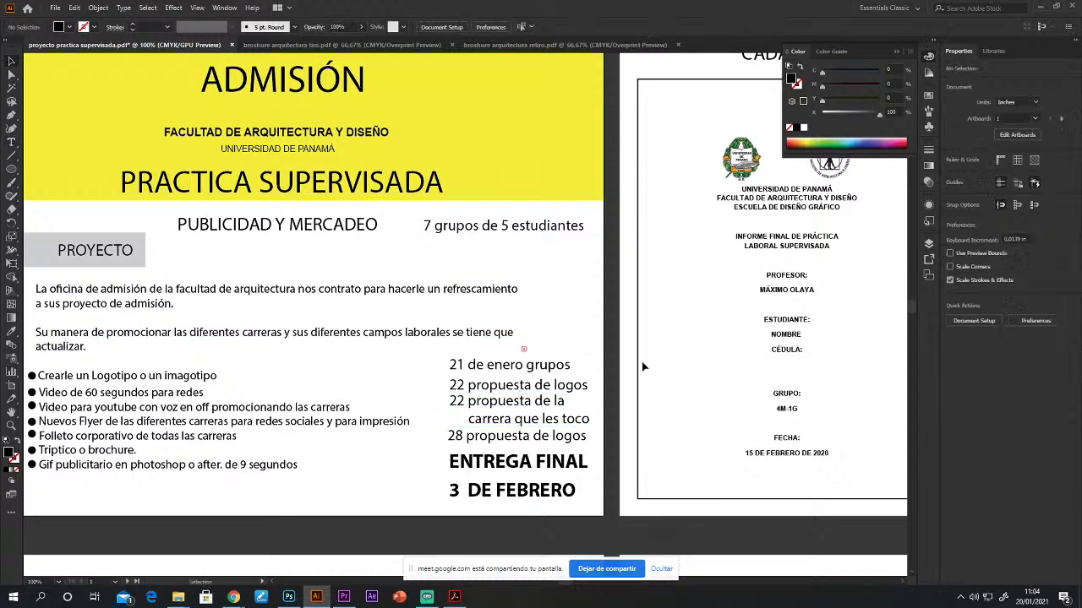
Step: Nudge "28 propuesta de logos" and the ENTREGA FINAL block slightly down to even out the spacing
click(521, 439)
key(Down)
key(Down)
key(Down)
key(Down)
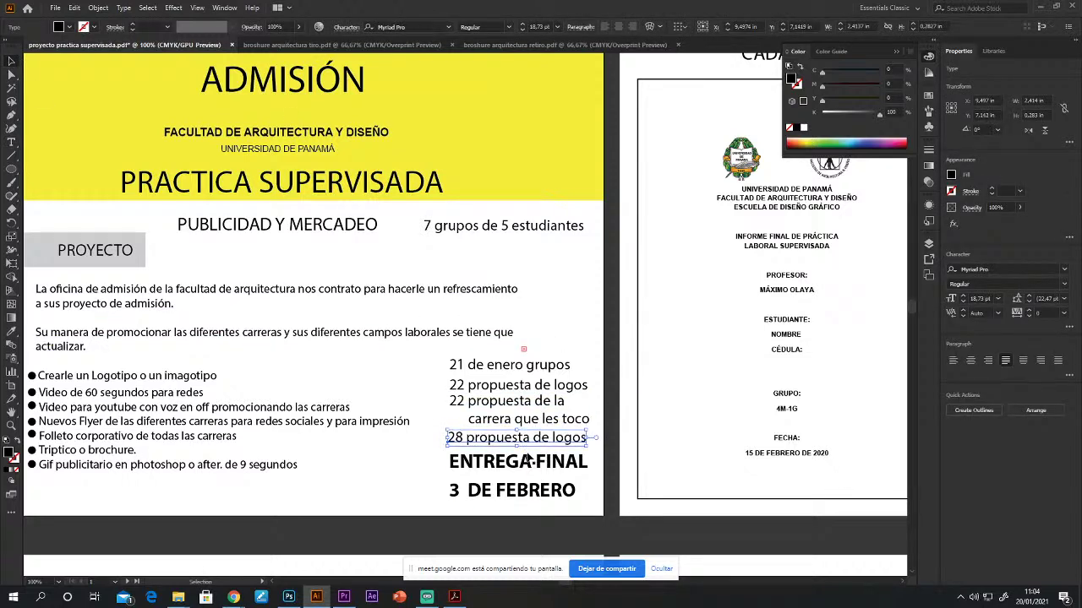
click(530, 461)
key(Down)
key(Down)
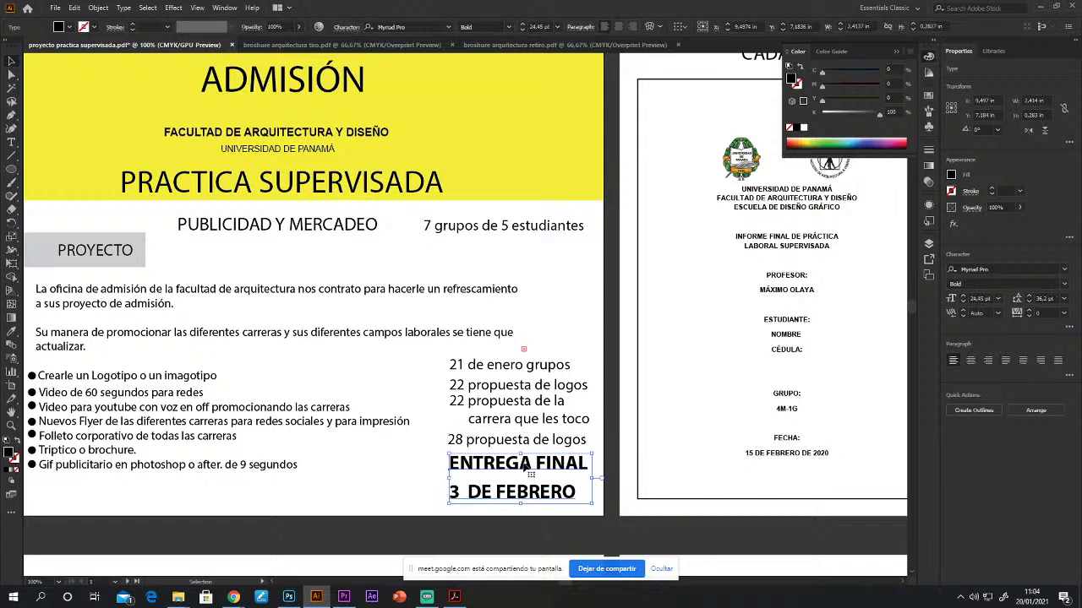
click(546, 522)
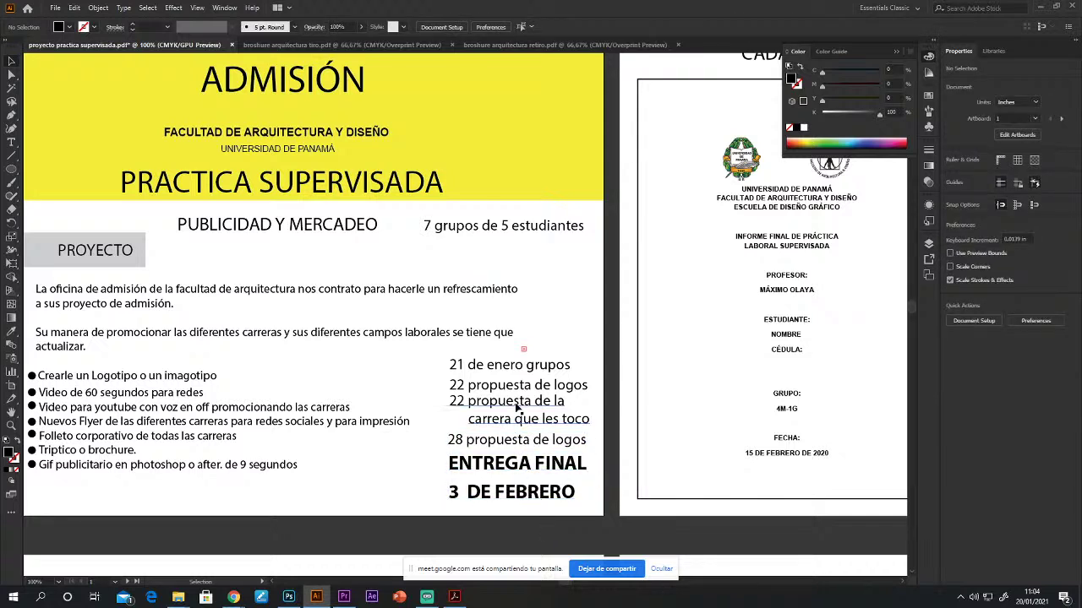
click(539, 446)
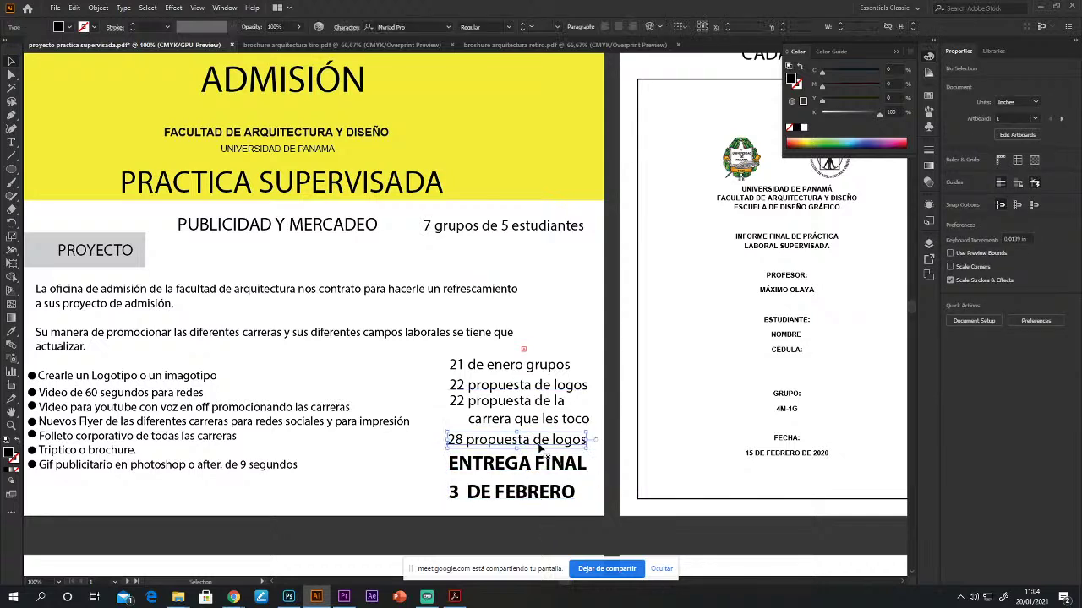
click(606, 481)
Step: Change the "22 propuesta de logos" line to read "22 propuesta de logo admisión"
scroll(362, 322, up, 2)
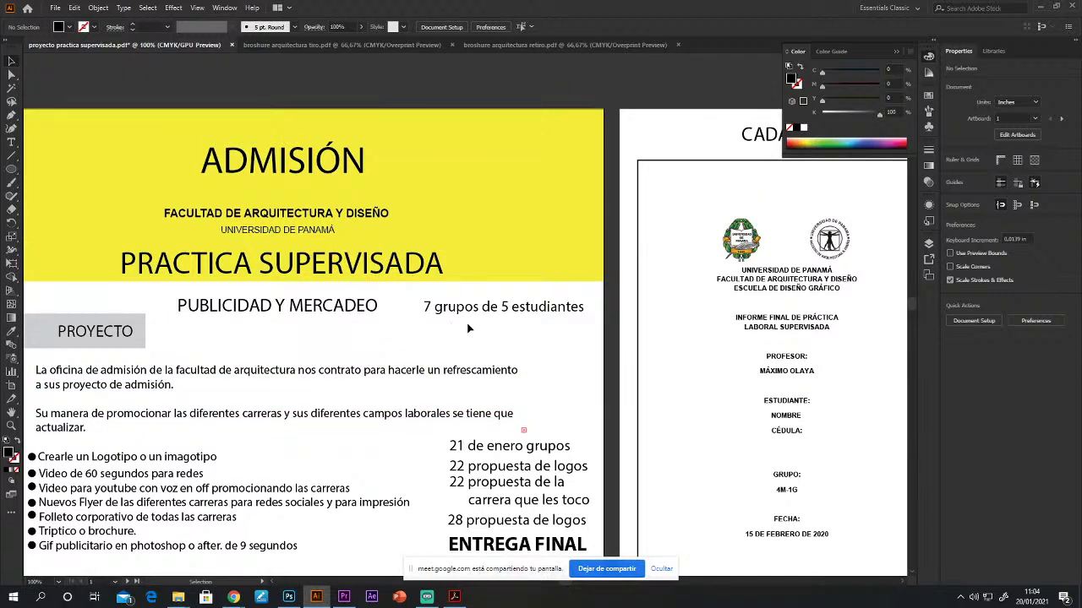
click(11, 142)
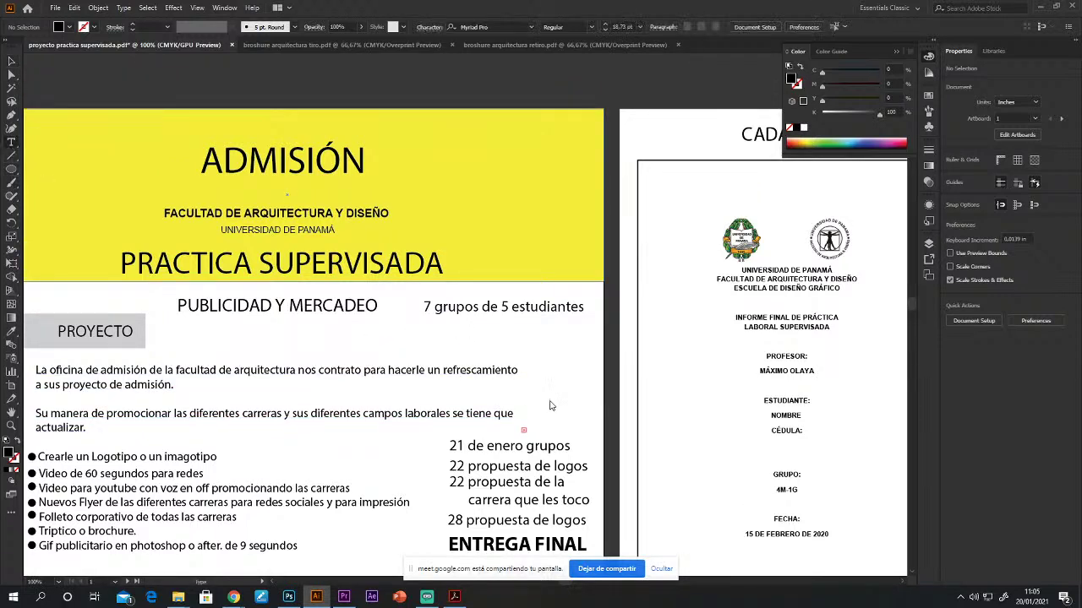
click(591, 472)
key(BackSpace)
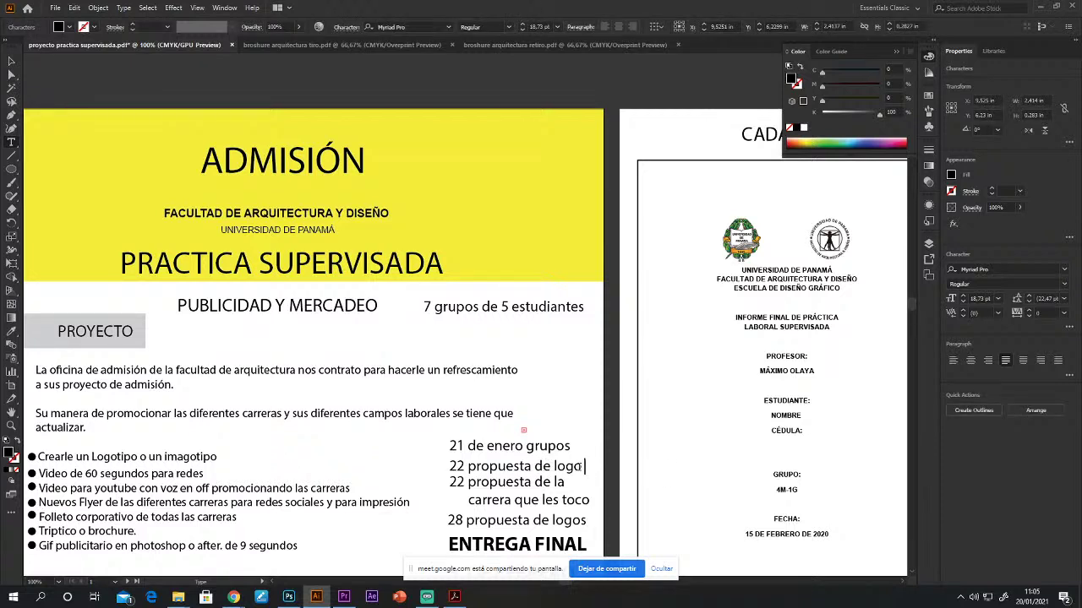
text(admisión)
click(11, 62)
Step: Shift the "22 propuesta de logo admisión" line left so that it fits inside the page's edge
drag(589, 471, 540, 468)
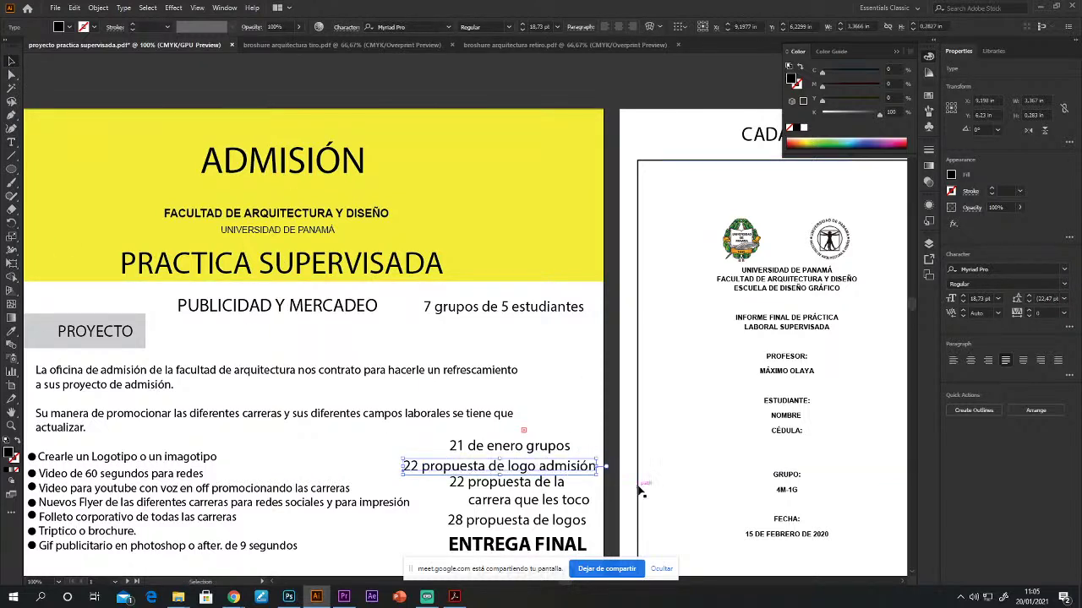
key(Left)
key(Left)
key(Left)
key(Left)
key(Left)
key(Left)
key(Left)
key(Left)
key(Left)
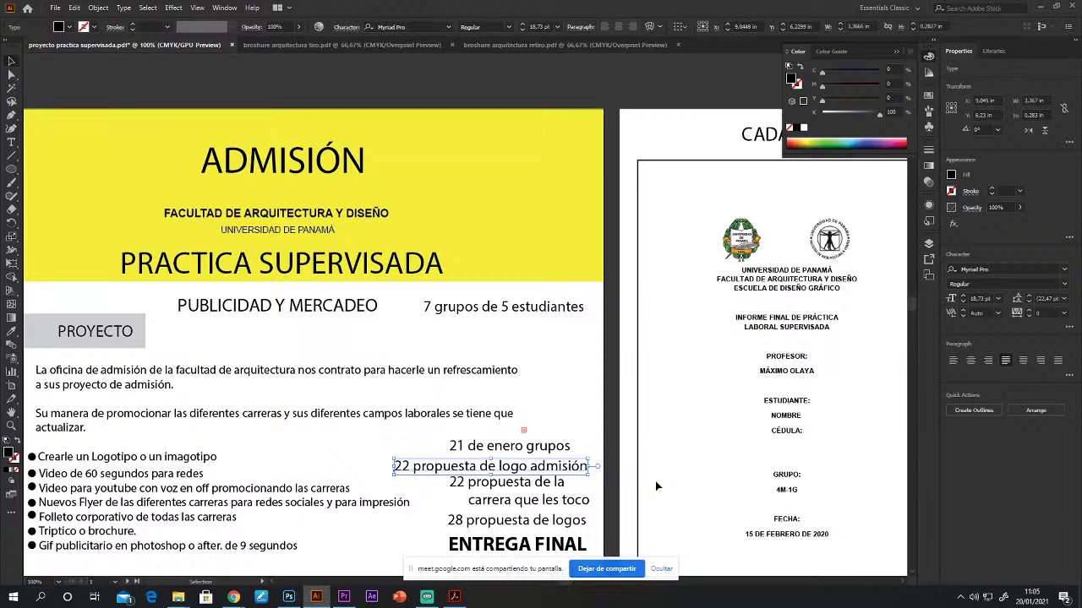
key(Right)
key(Right)
key(Right)
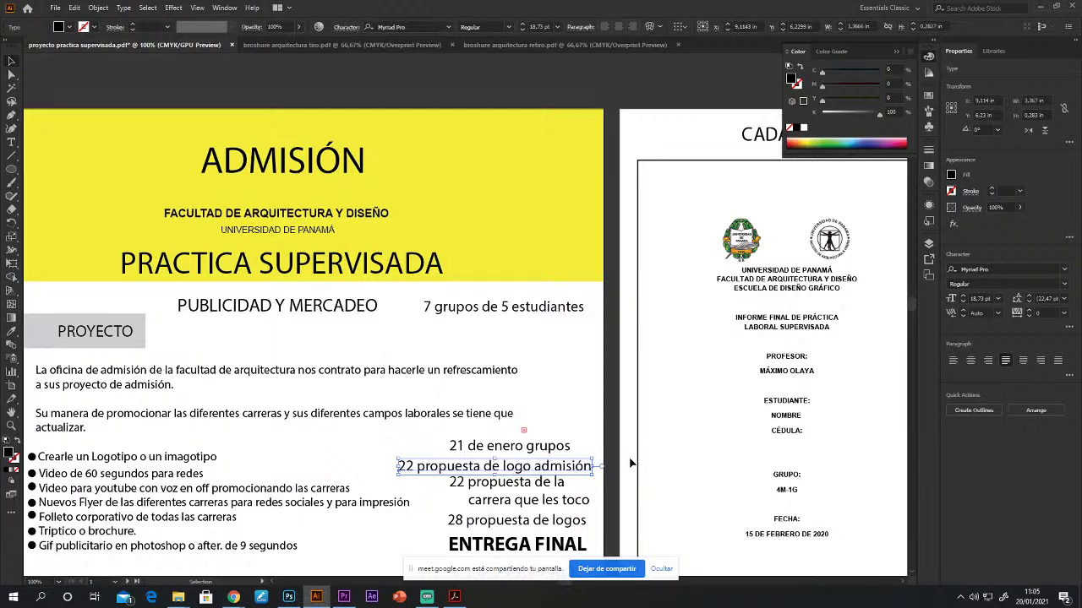
Step: Set the "22 propuesta de logo admisión" line's font size to 17 pt and nudge it right toward the other date lines
click(521, 28)
click(522, 29)
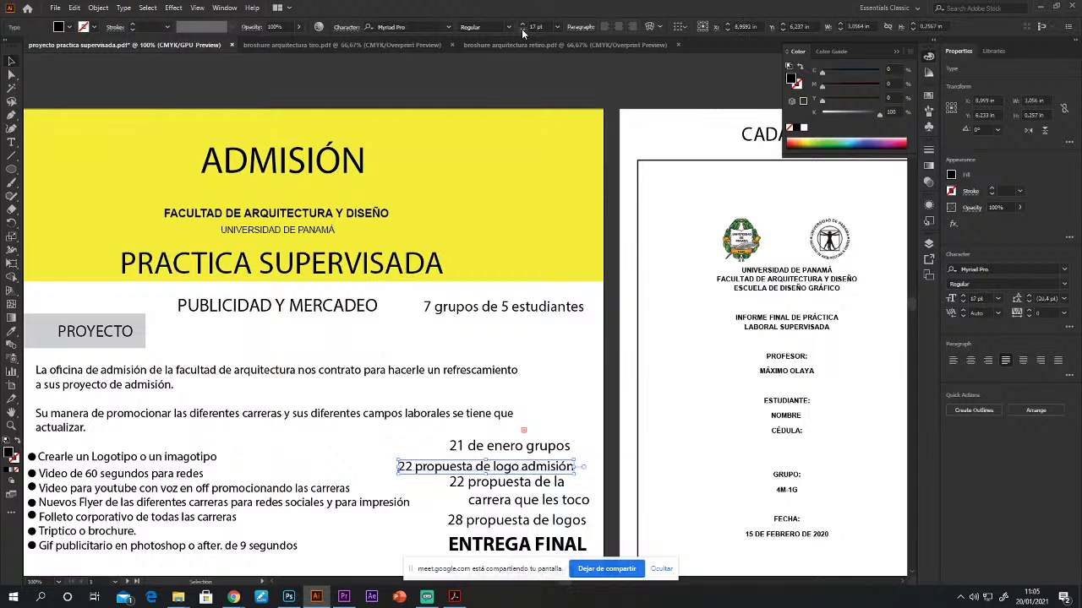
key(Right)
key(Right)
key(Right)
key(Right)
key(Right)
key(Right)
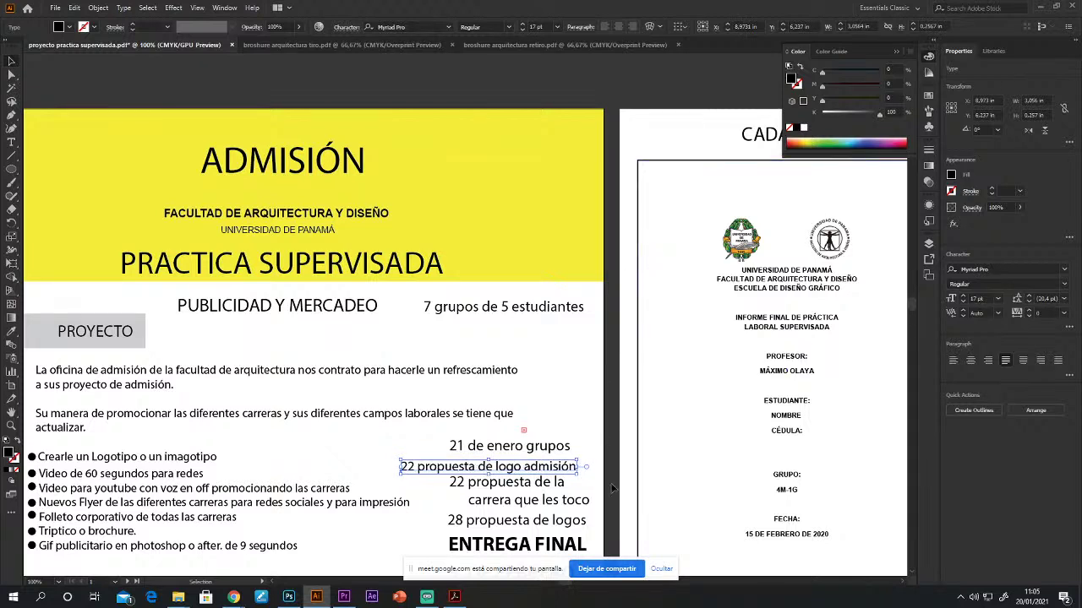
key(Right)
key(Right)
key(Right)
key(Right)
key(Right)
key(Right)
key(Right)
key(Right)
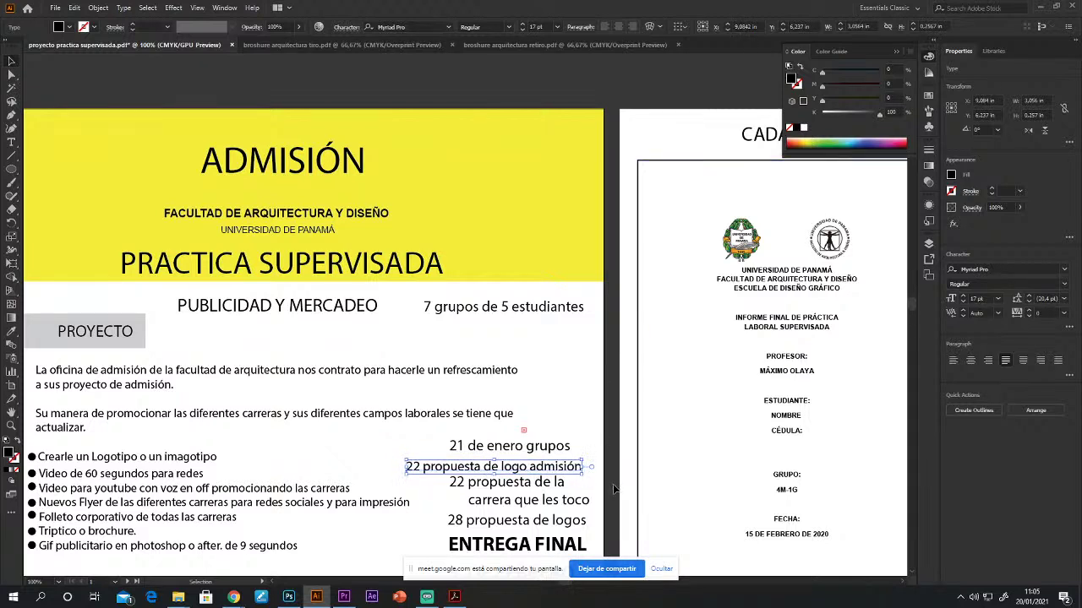
Step: Nudge the "22 propuesta de logo admisión" line slightly right toward the edge of the other date lines, then deselect it
key(Right)
key(Right)
key(Right)
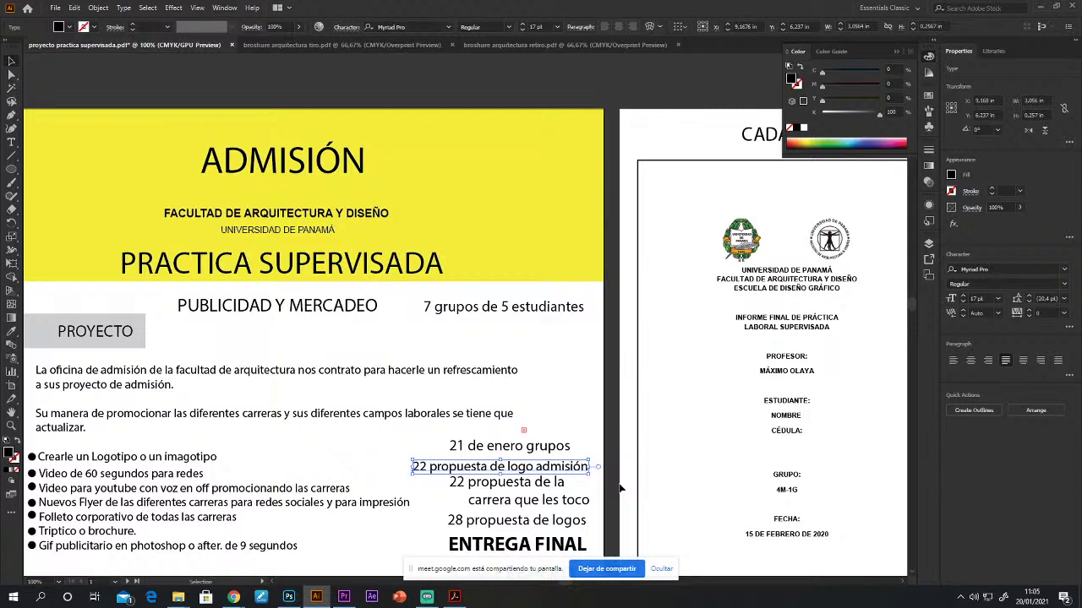
click(620, 488)
Step: Shift the "21 de enero grupos" line right toward the other dates' right edge and set its font size to 18 pt
click(499, 447)
click(568, 457)
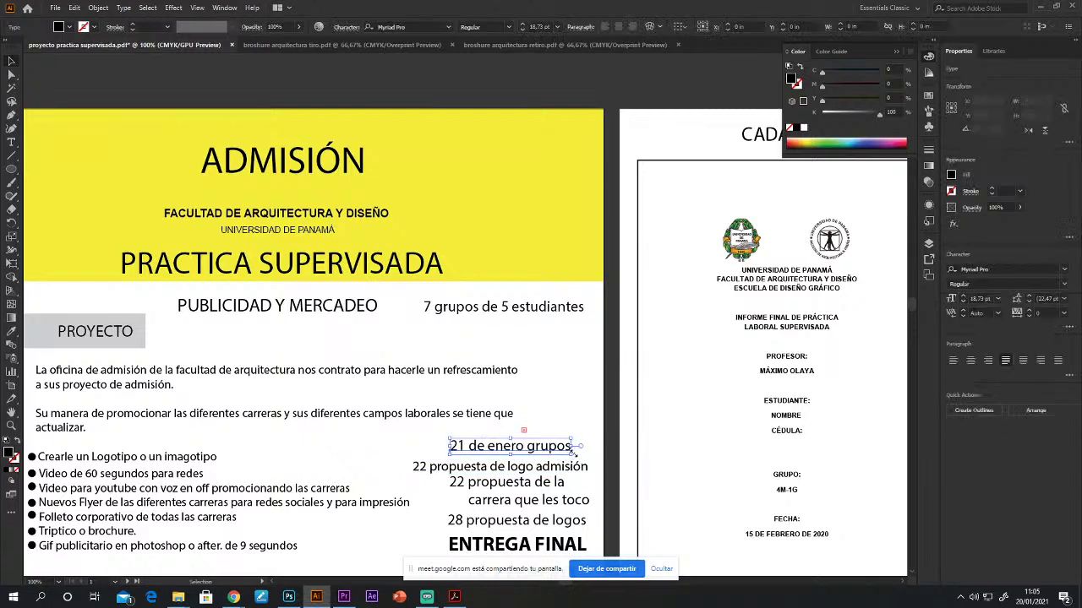
key(Right)
key(Right)
key(Right)
key(Right)
key(Right)
key(Right)
key(Right)
key(Right)
key(Right)
key(Right)
key(Right)
key(Right)
key(Right)
key(Right)
key(Right)
key(Right)
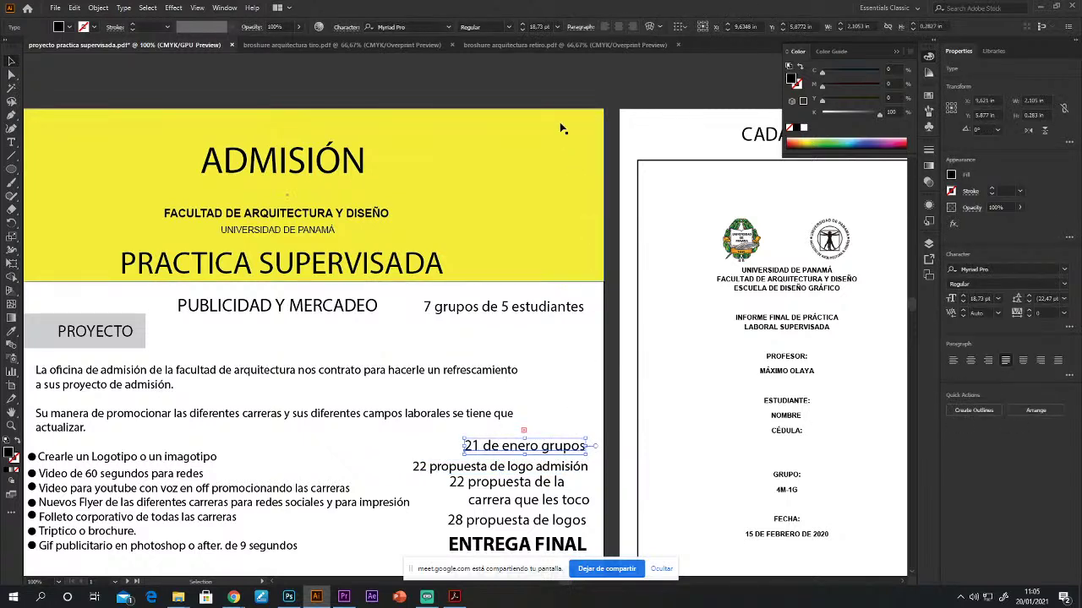
click(522, 31)
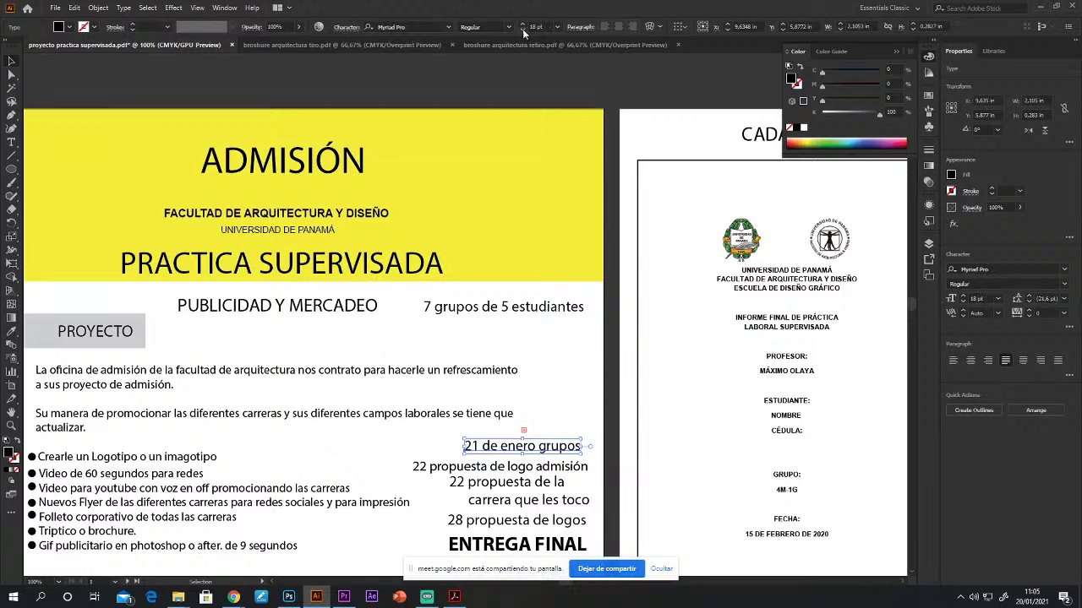
Step: Set the "28 propuesta de logos" line's font size to 18 pt and nudge it right and slightly up
click(549, 520)
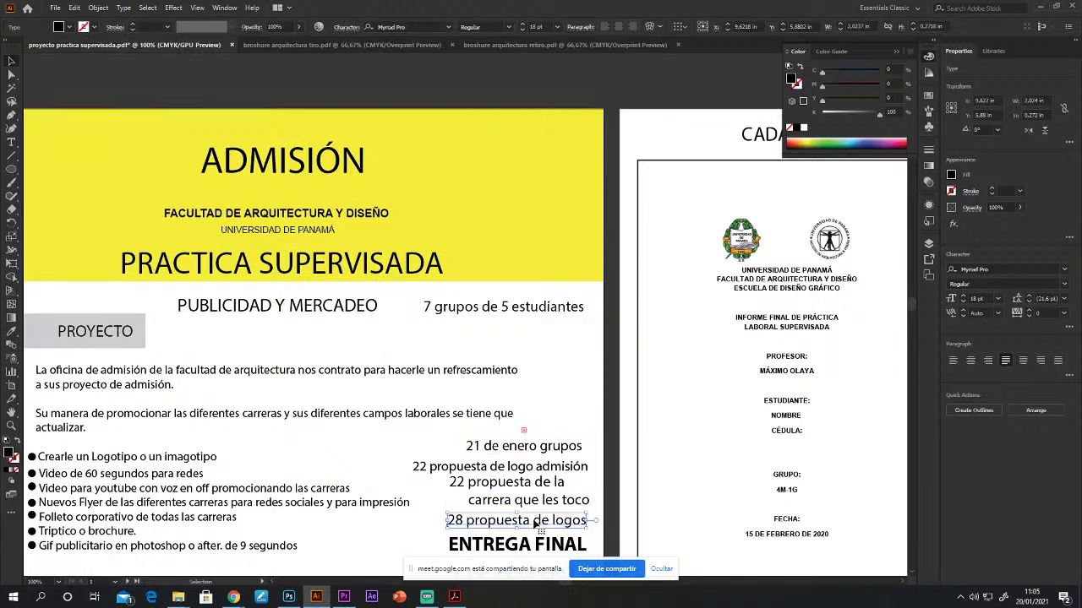
click(521, 30)
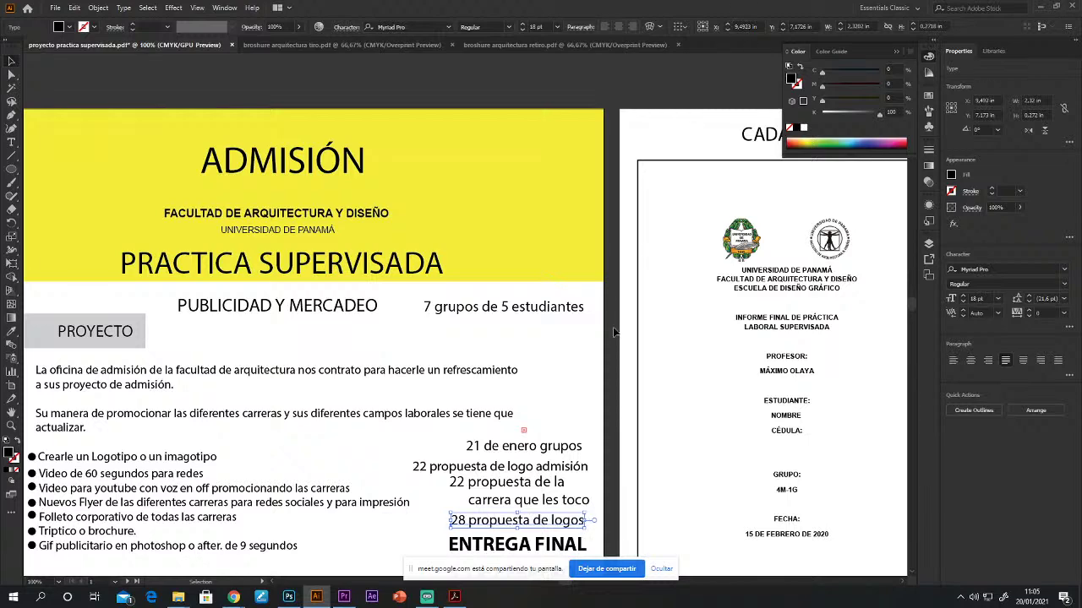
key(Right)
key(Right)
key(Right)
key(Right)
key(Right)
key(Up)
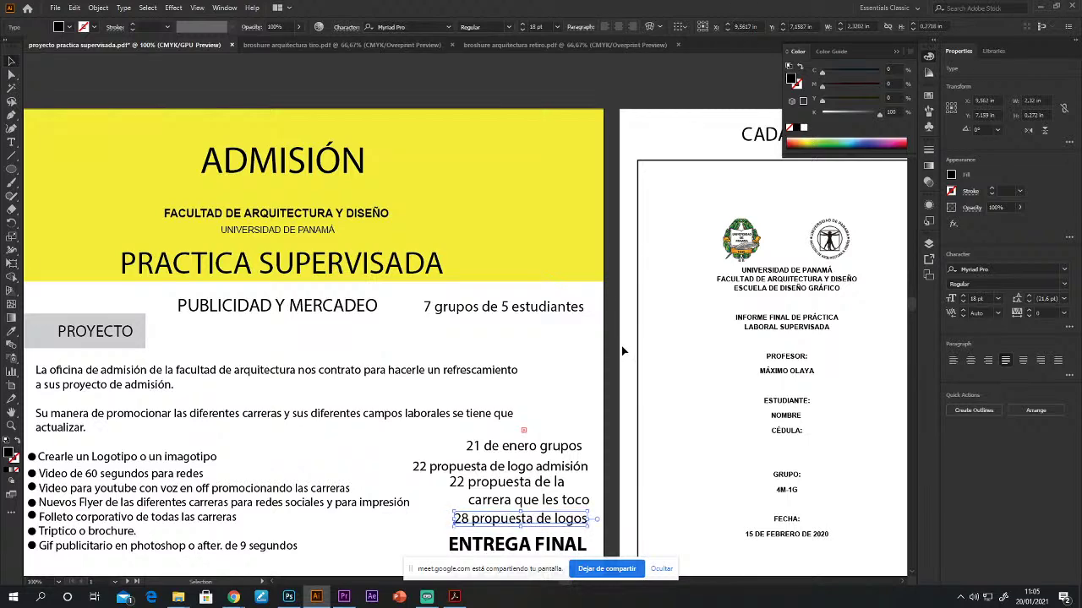
click(622, 347)
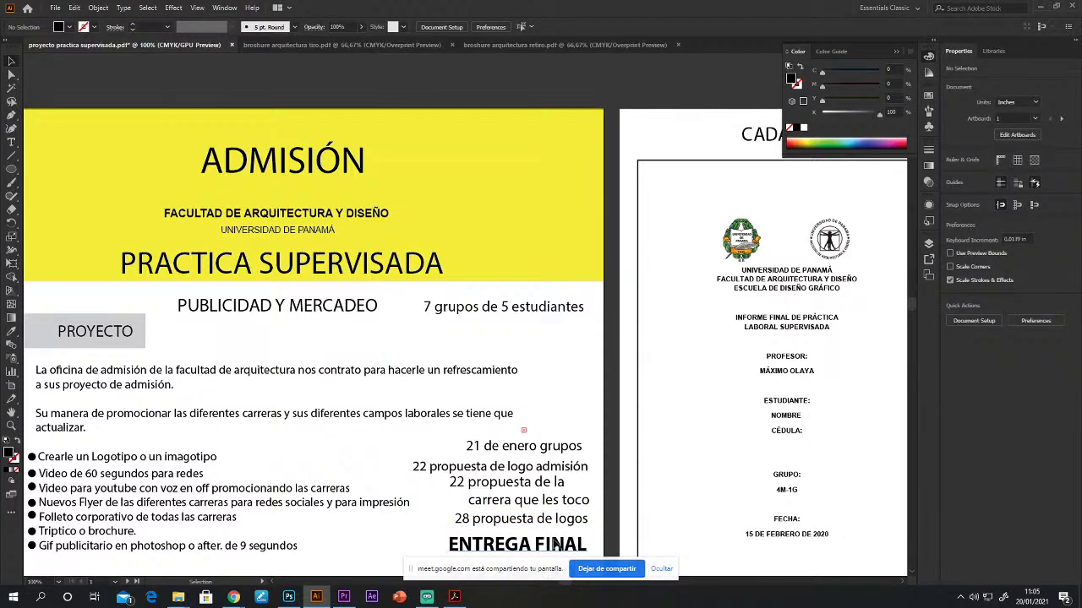
Step: Nudge the "ENTREGA FINAL 3 DE FEBRERO" block slightly up and deselect it
click(524, 545)
scroll(555, 538, down, 2)
key(Up)
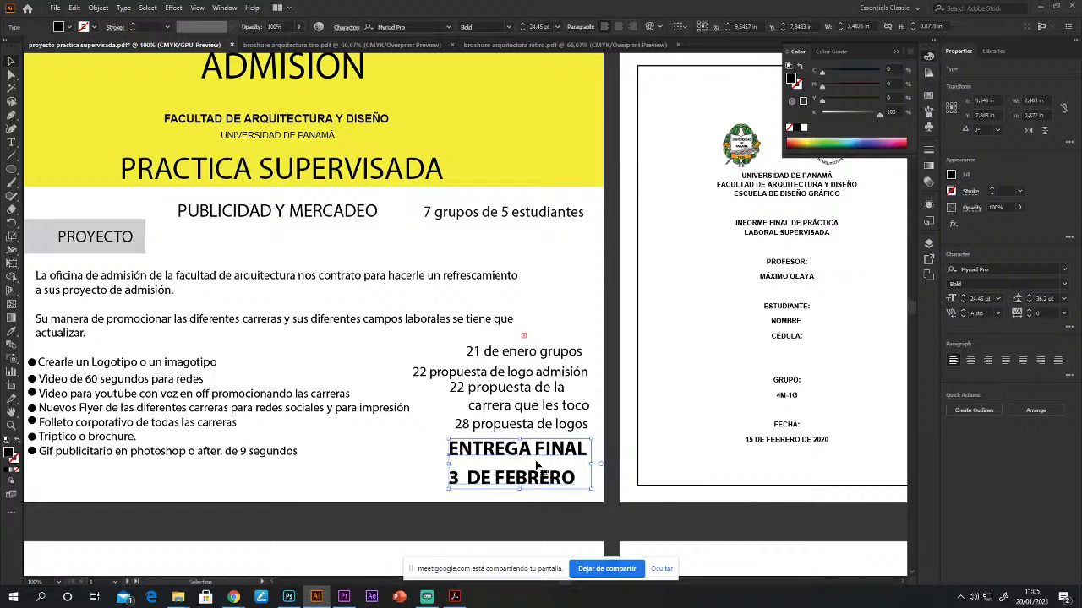
click(537, 522)
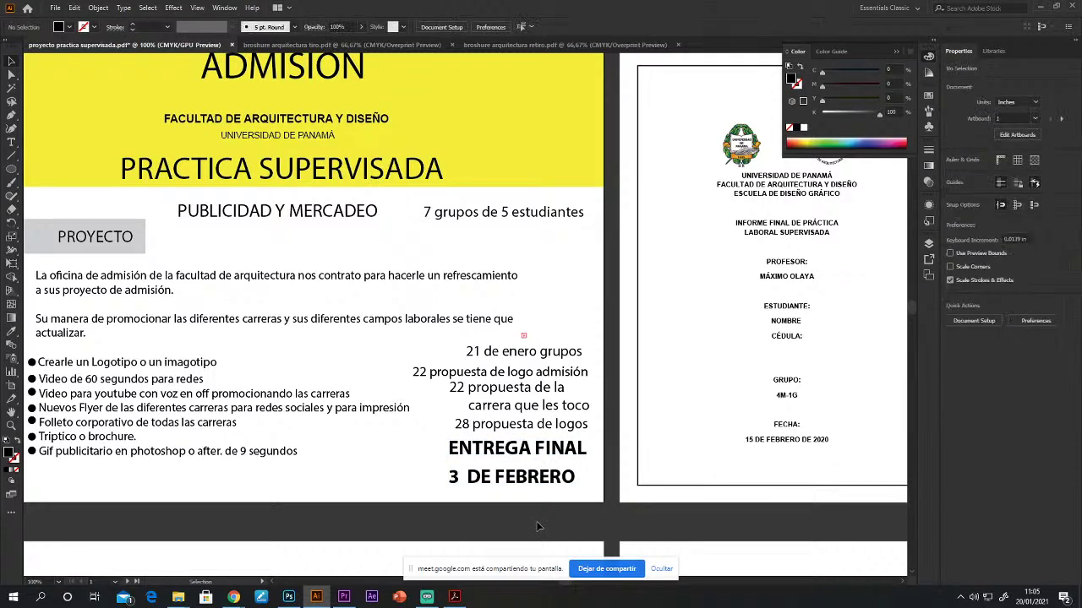
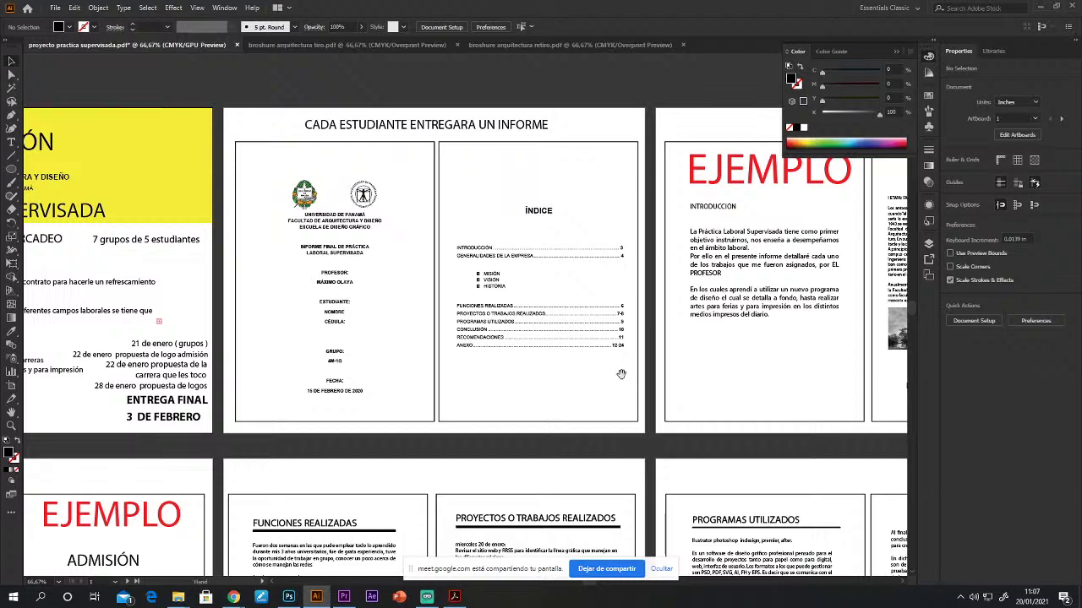
Step: Examine the sample report pages, from the index and introduction through company overview, objectives and admission information
drag(727, 362, 442, 369)
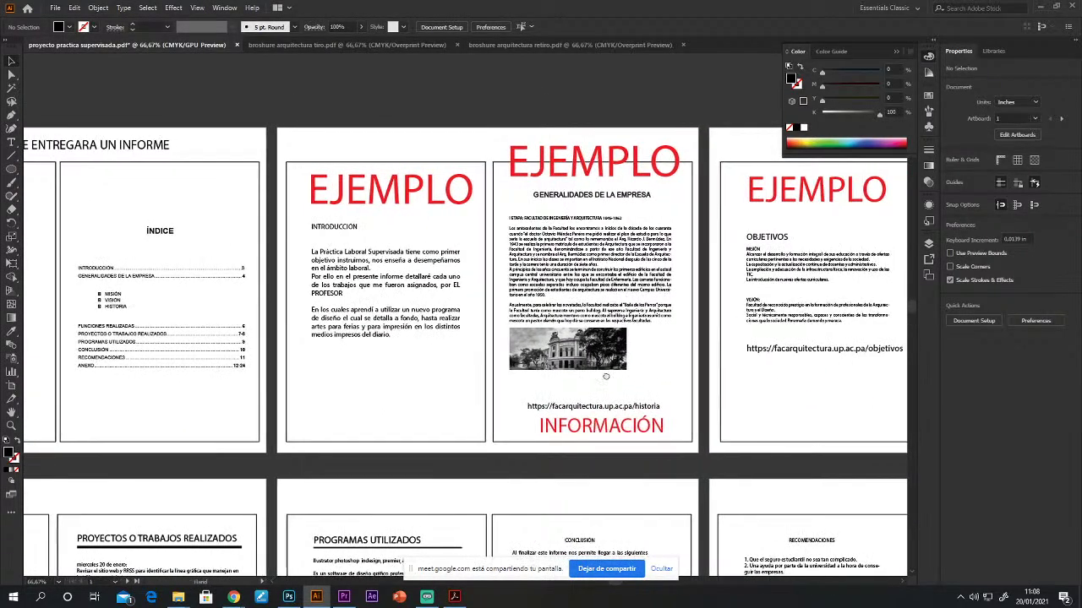
drag(640, 371, 525, 376)
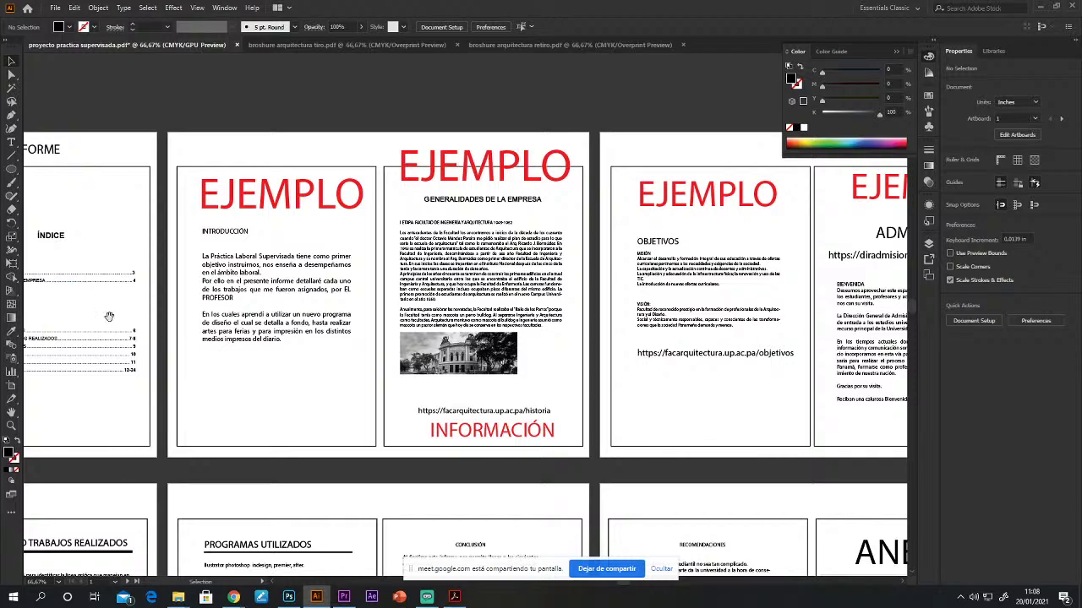
drag(109, 316, 308, 322)
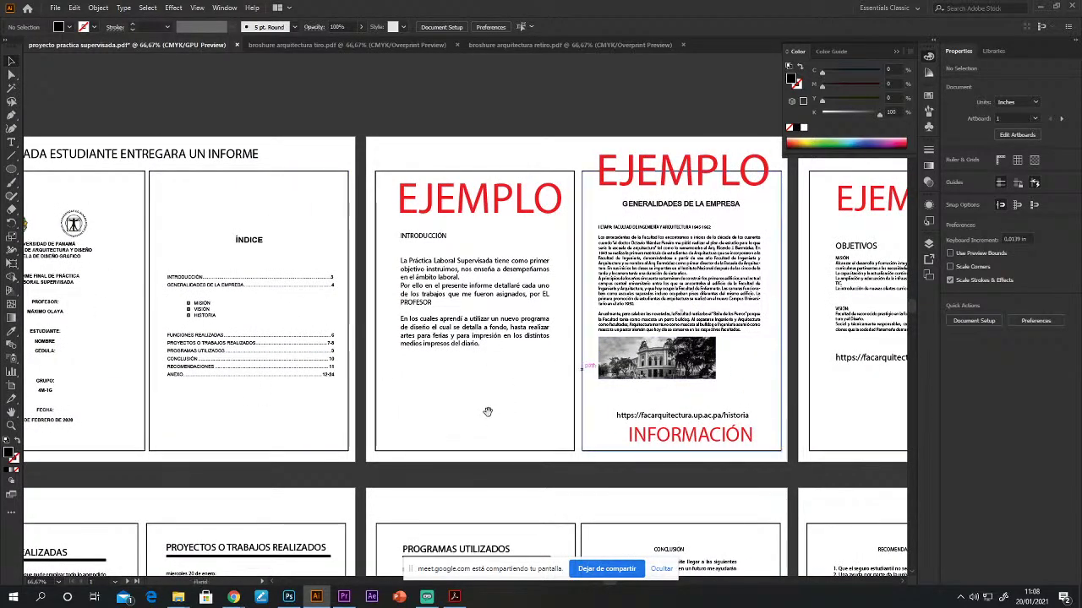
scroll(487, 411, down, 5)
scroll(487, 411, left, 1)
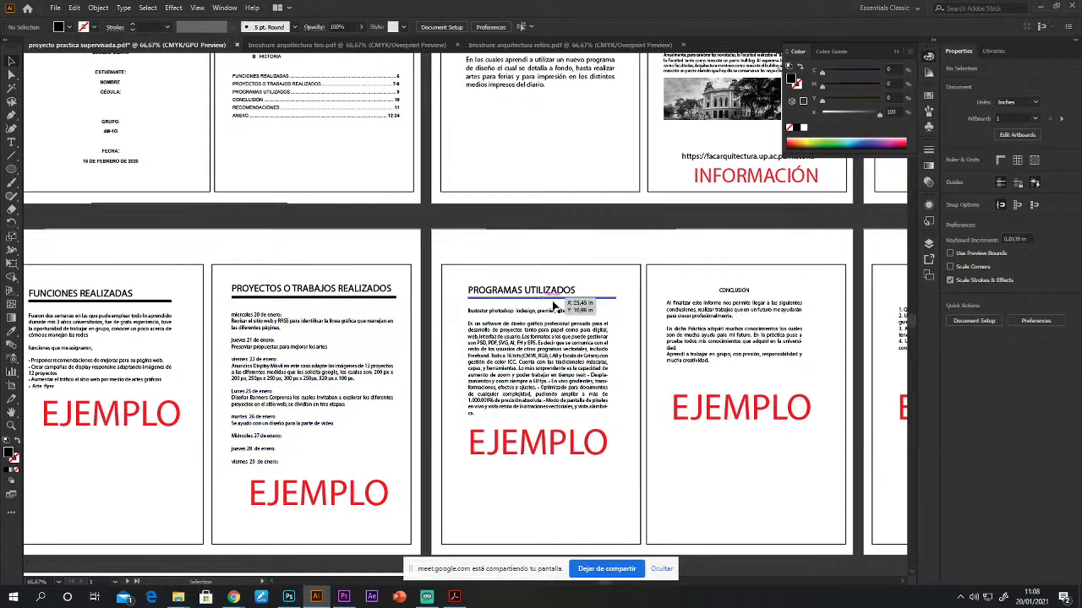
drag(554, 304, 368, 420)
drag(843, 182, 589, 300)
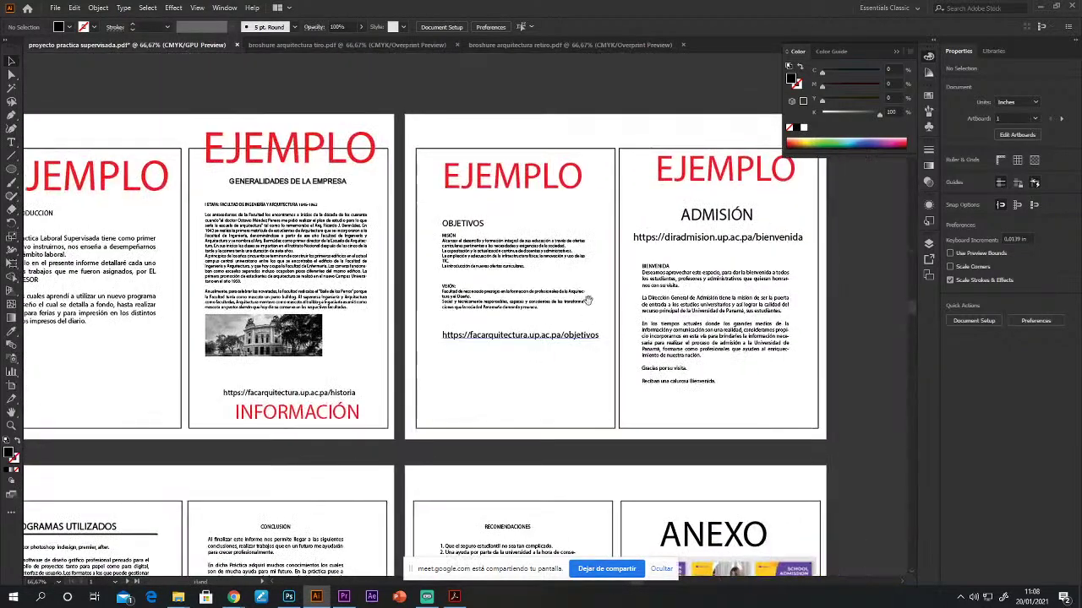
drag(342, 264, 699, 274)
drag(193, 419, 2, 409)
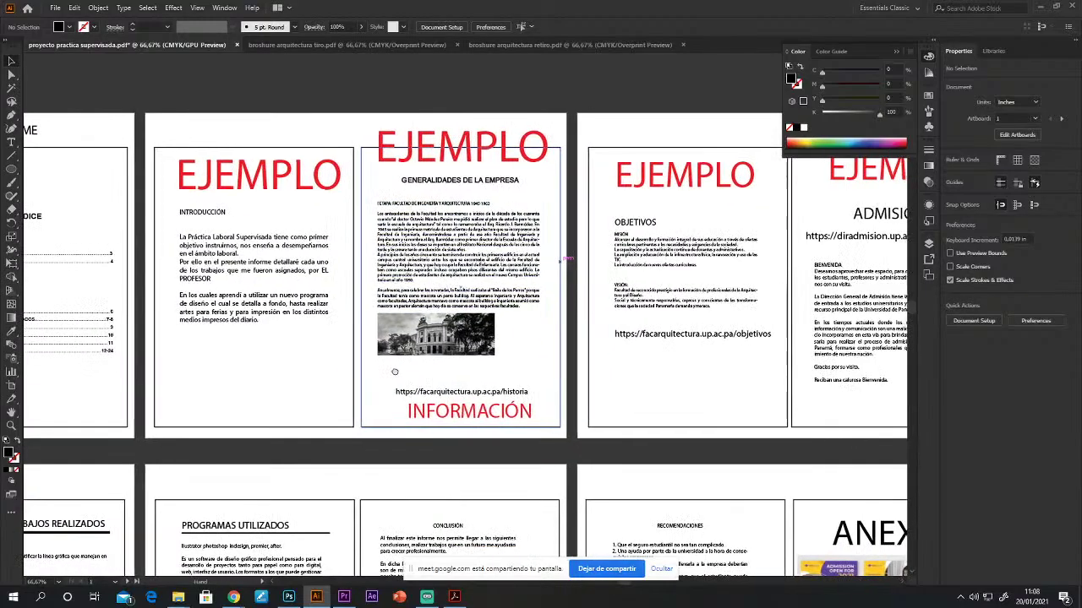
drag(560, 378, 420, 376)
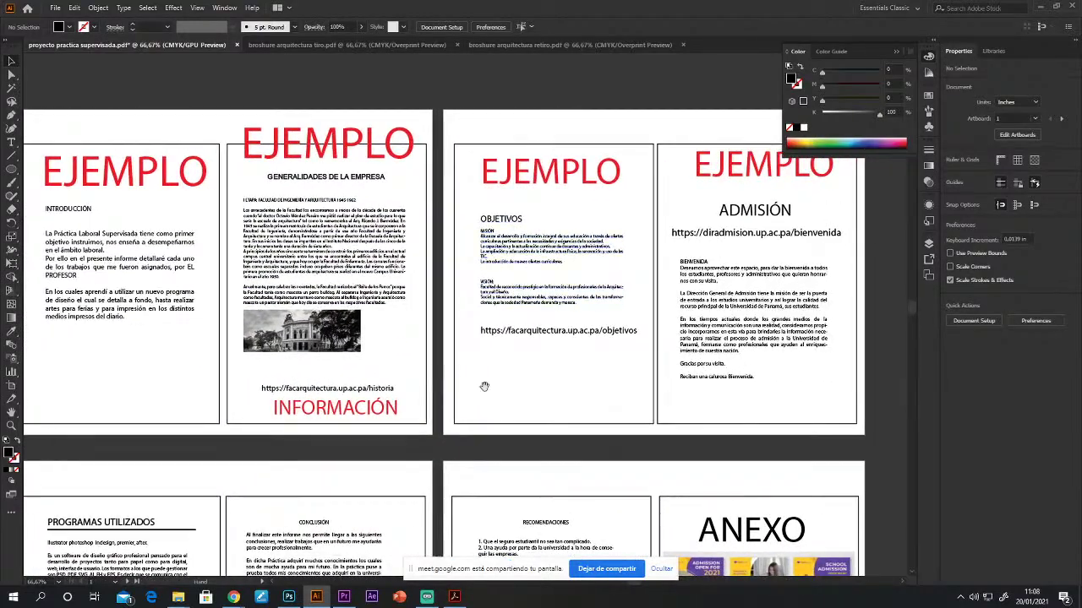
drag(521, 407, 554, 409)
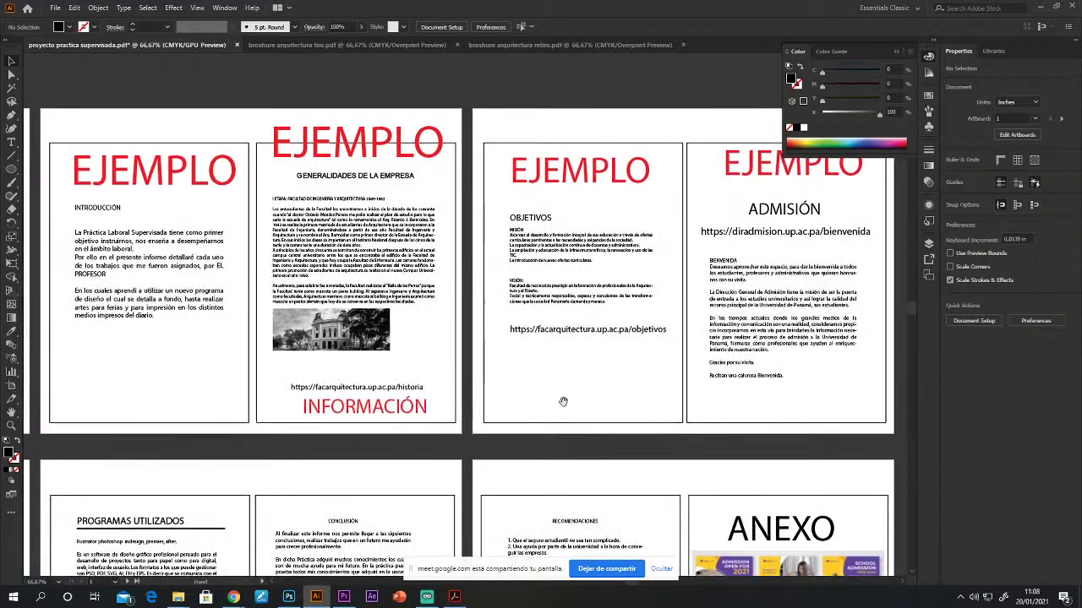
drag(266, 166, 433, 427)
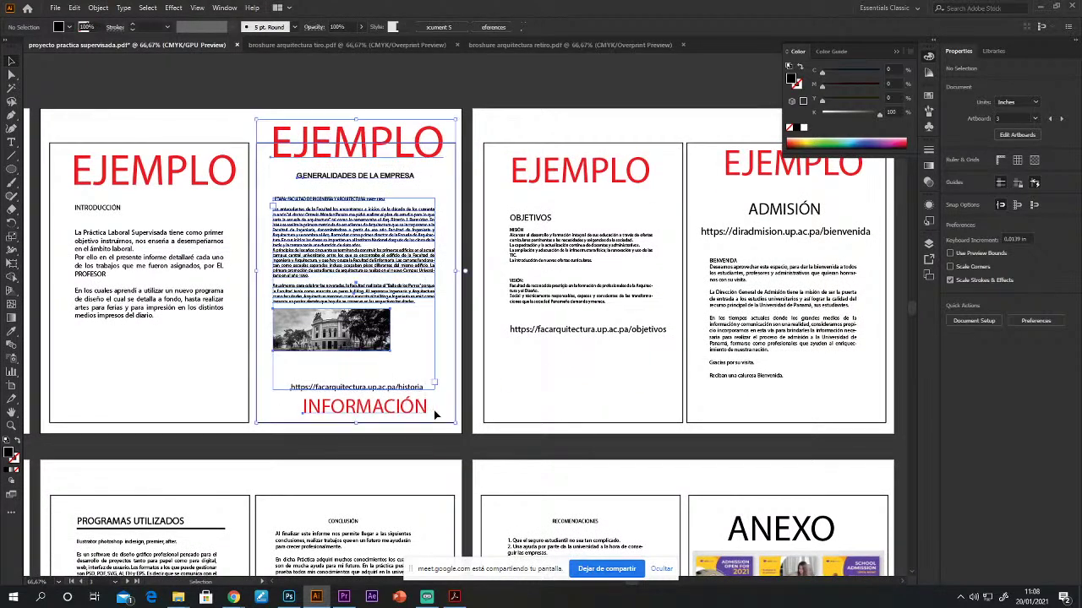
click(504, 394)
drag(646, 391, 594, 313)
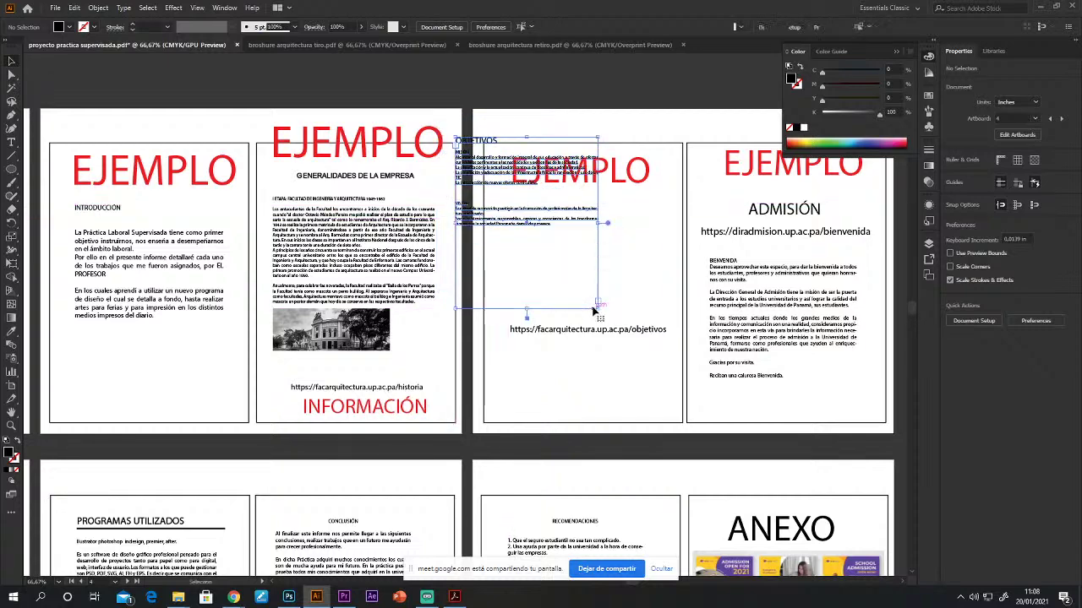
key(ctrl+z)
click(629, 415)
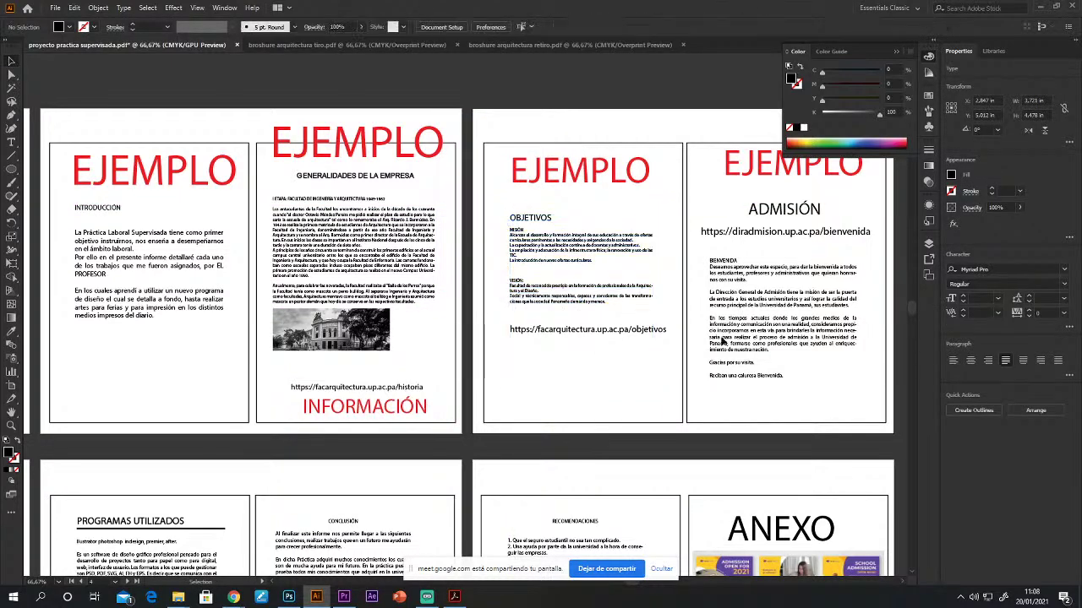
Step: Examine the sample report's pages on functions, completed projects, programs used, conclusion, recommendations and annex
drag(193, 427, 453, 365)
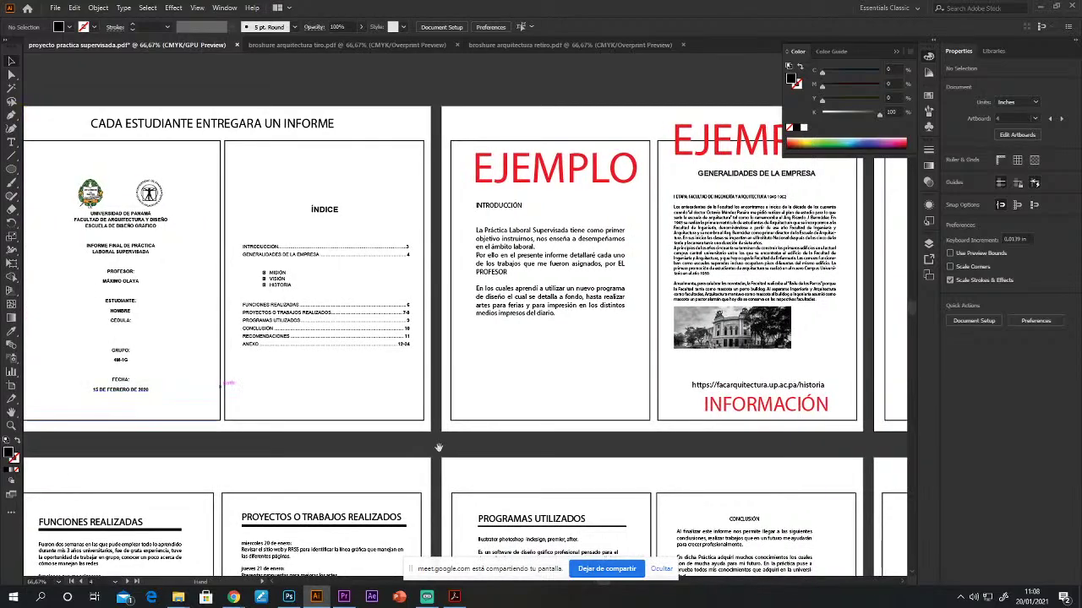
drag(397, 513, 488, 210)
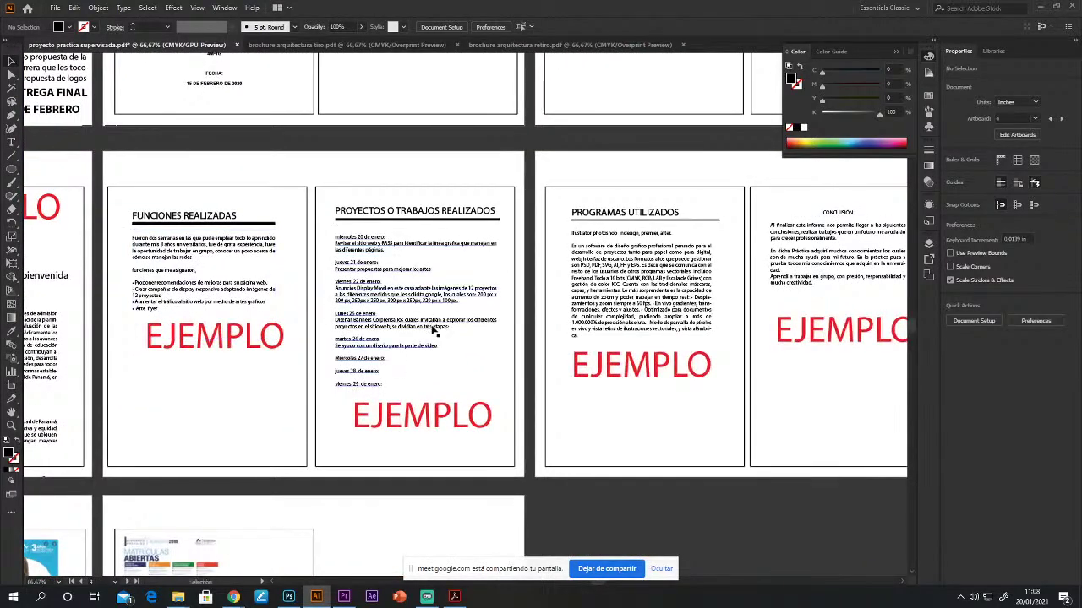
scroll(433, 329, down, 1)
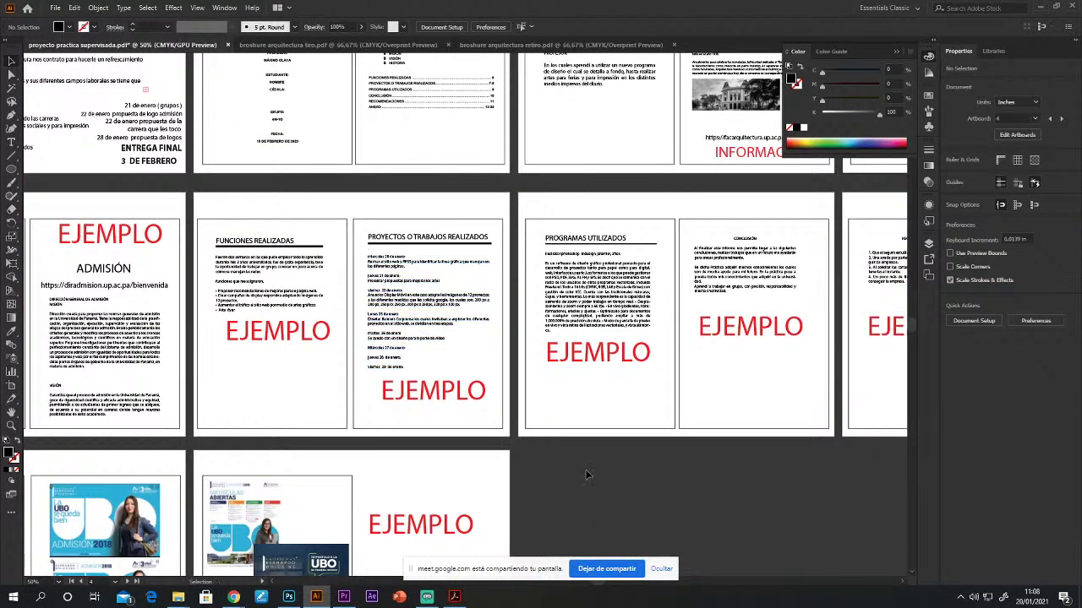
click(652, 425)
click(683, 458)
scroll(669, 398, down, 5)
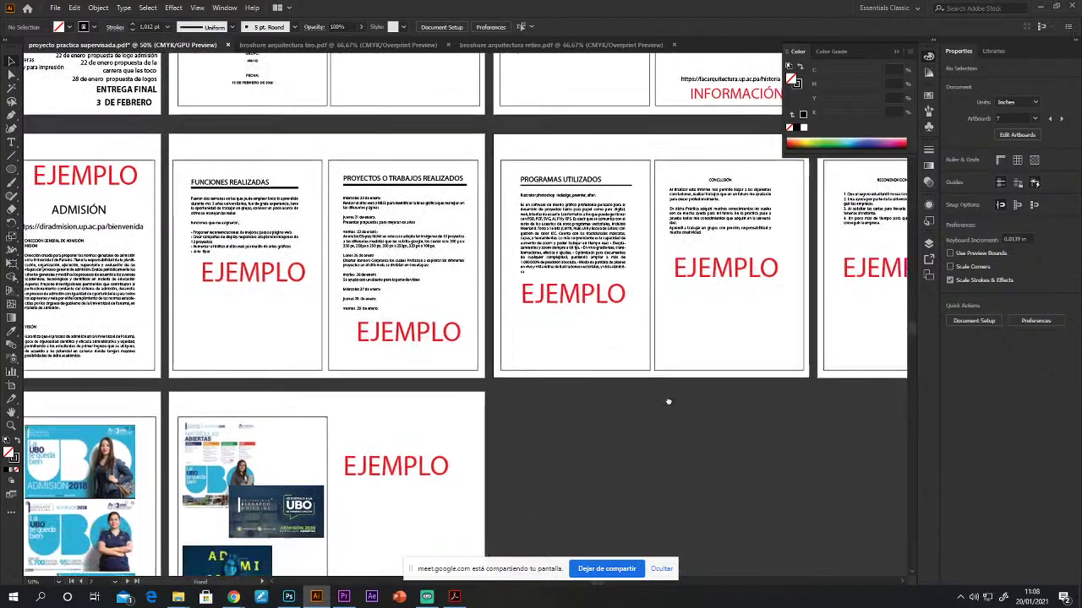
scroll(638, 408, right, 9)
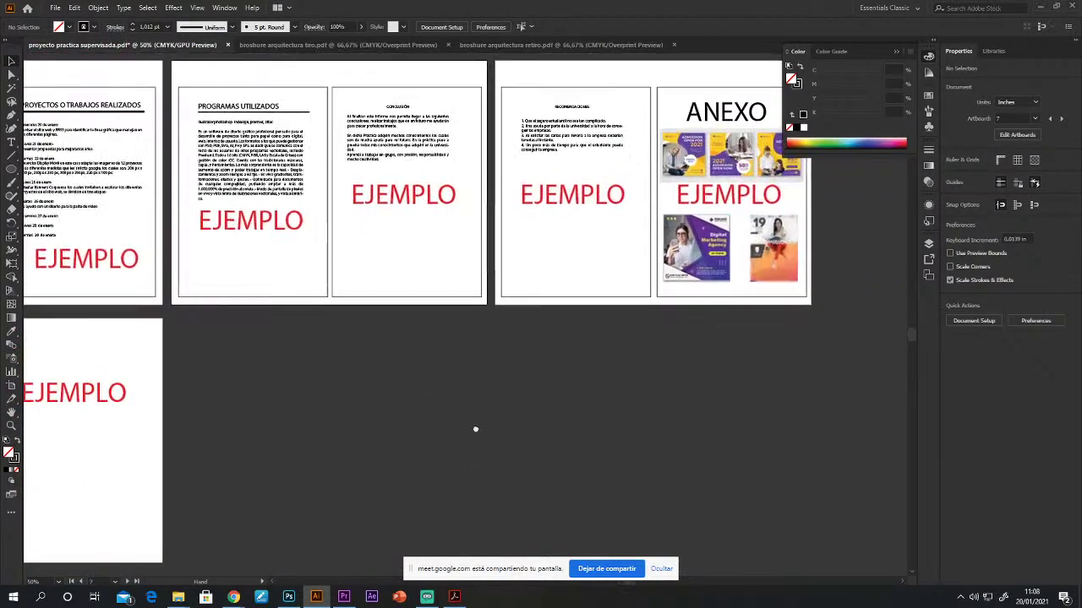
scroll(589, 480, up, 3)
drag(558, 339, 557, 361)
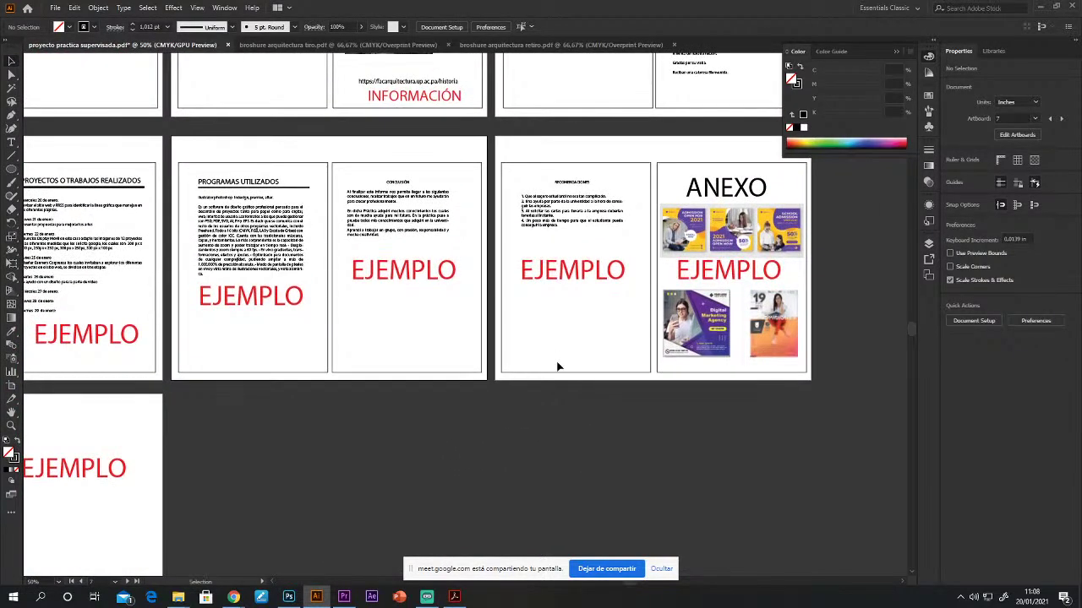
Step: Collapse the floating Color panel and zoom out to 25% so that all artboards fit in view
key(ctrl+minus)
scroll(558, 366, left, 6)
scroll(558, 366, up, 2)
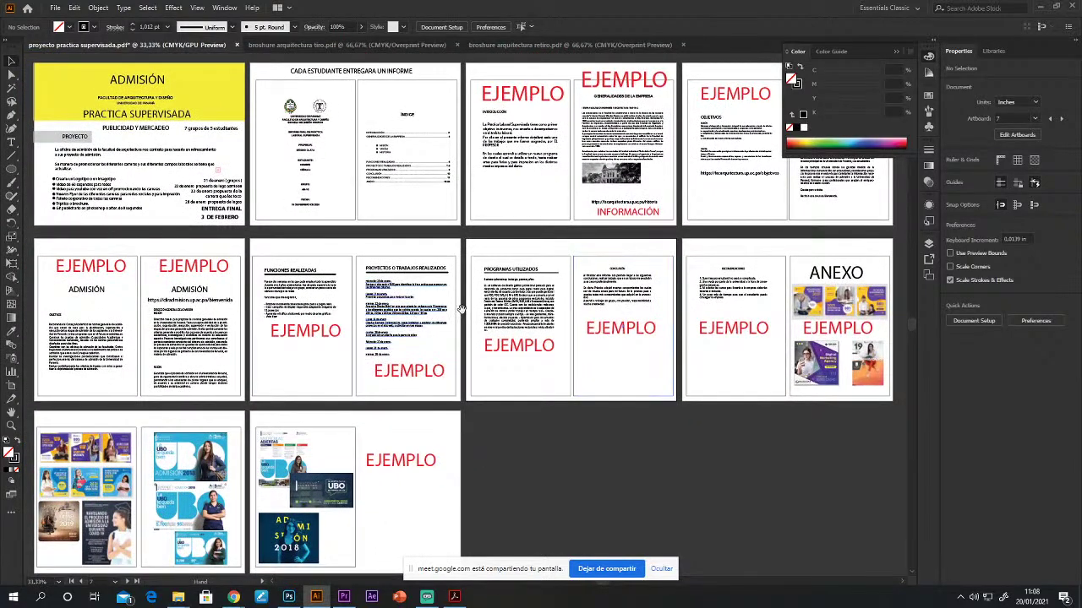
scroll(462, 308, down, 1)
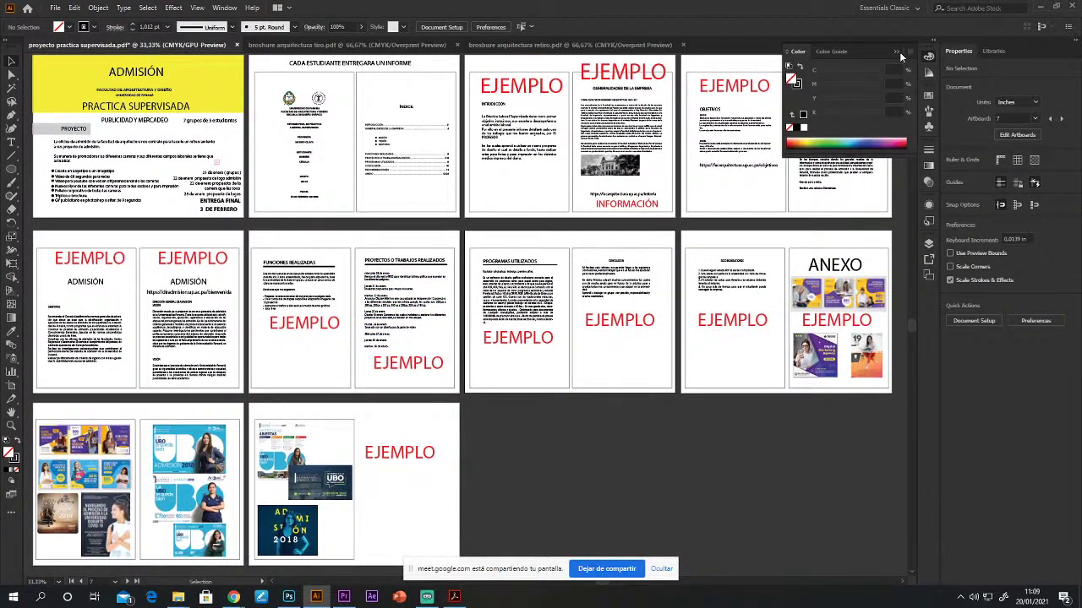
click(900, 54)
scroll(352, 446, left, 1)
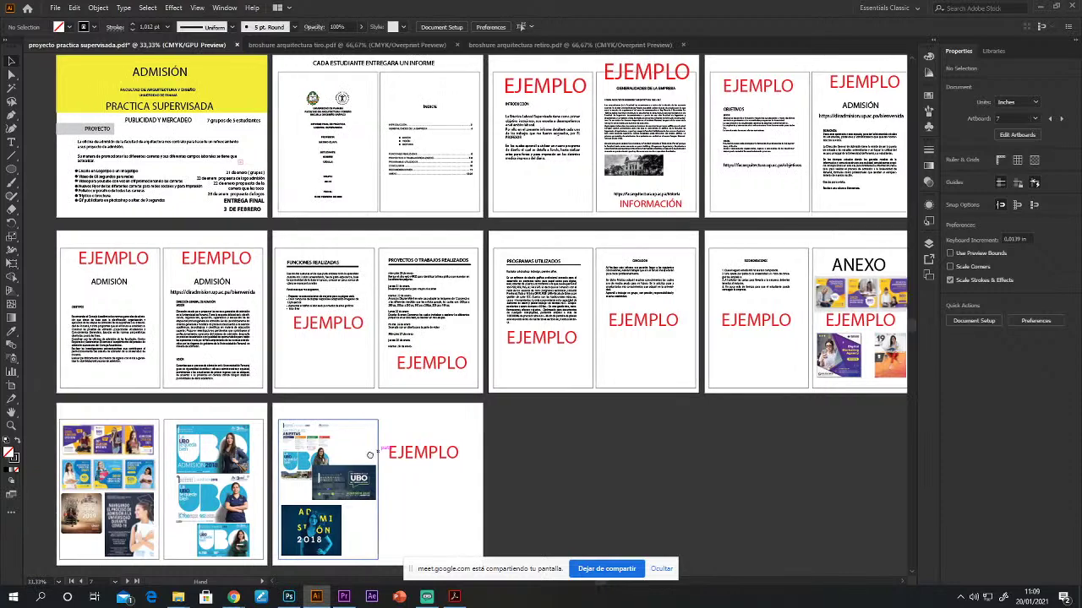
scroll(369, 456, right, 1)
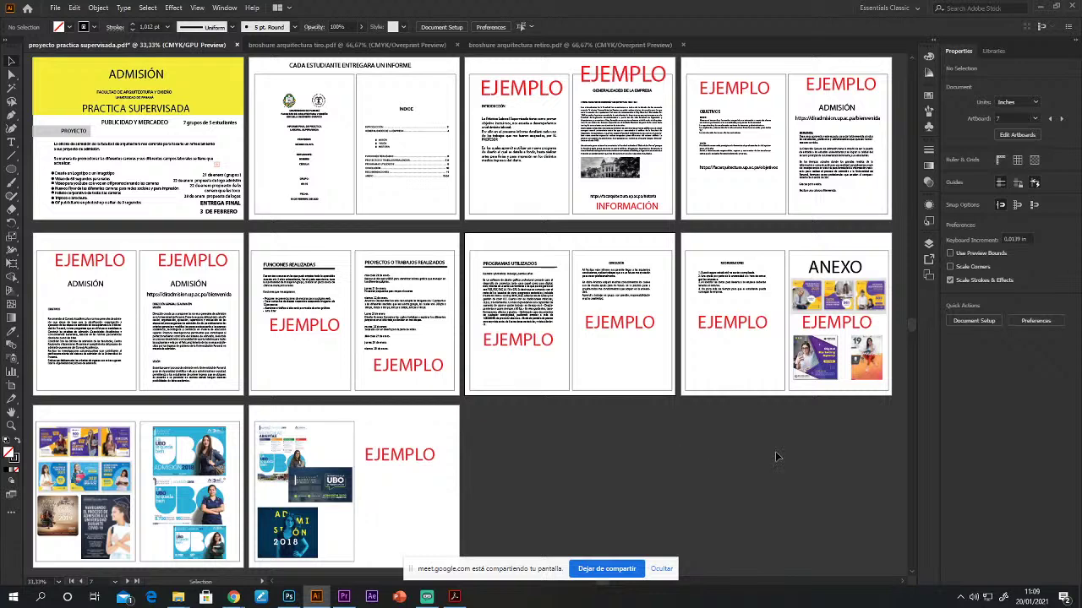
key(ctrl+minus)
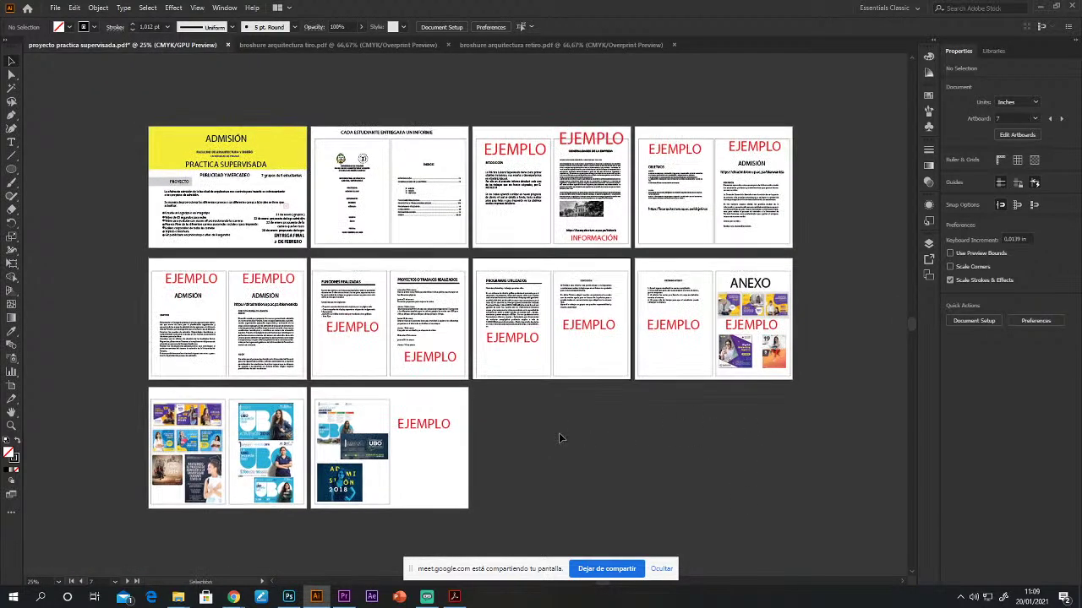
key(ctrl+plus)
key(ctrl+minus)
Step: Save the supervised-practice project document and close it
key(ctrl+s)
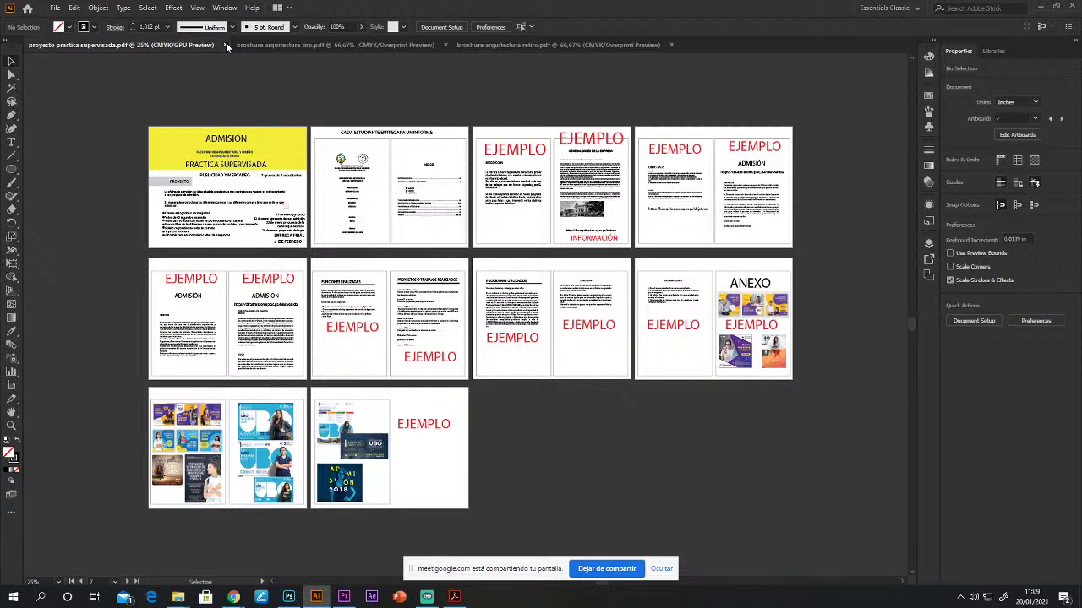
click(225, 43)
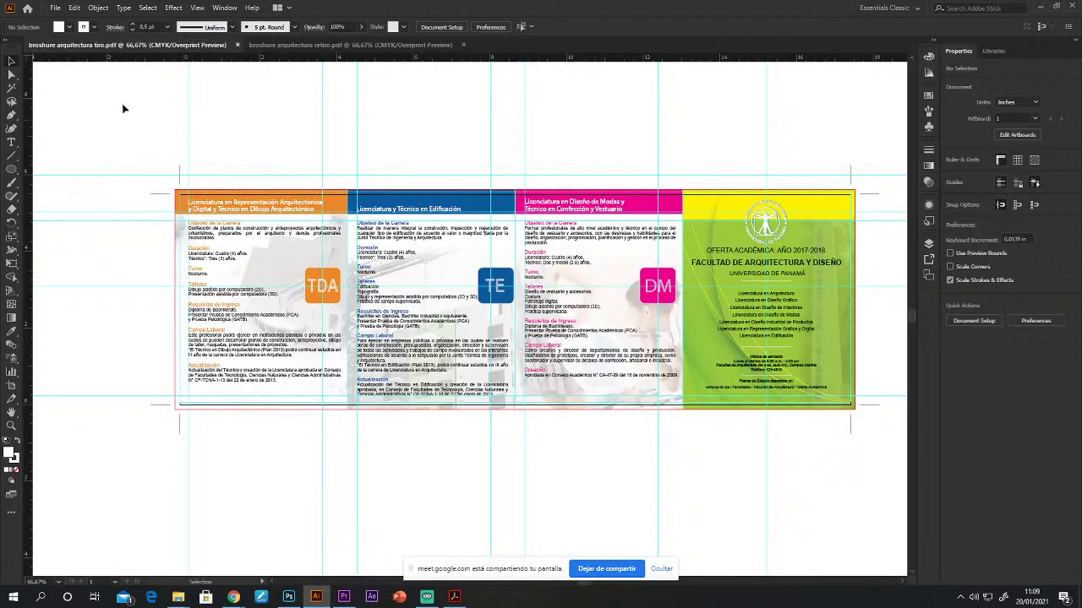
Step: Select all the artwork in the broshure arquitectura tiro document and in the broshure arquitectura retiro document to show their components
drag(122, 108, 872, 510)
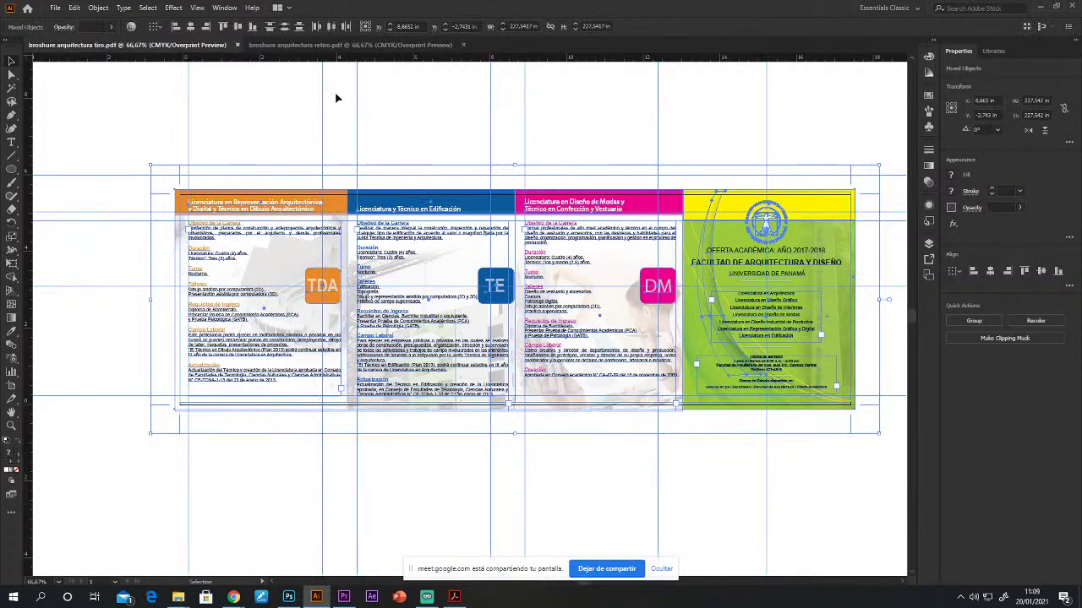
click(283, 42)
click(189, 185)
drag(114, 124, 873, 525)
click(805, 525)
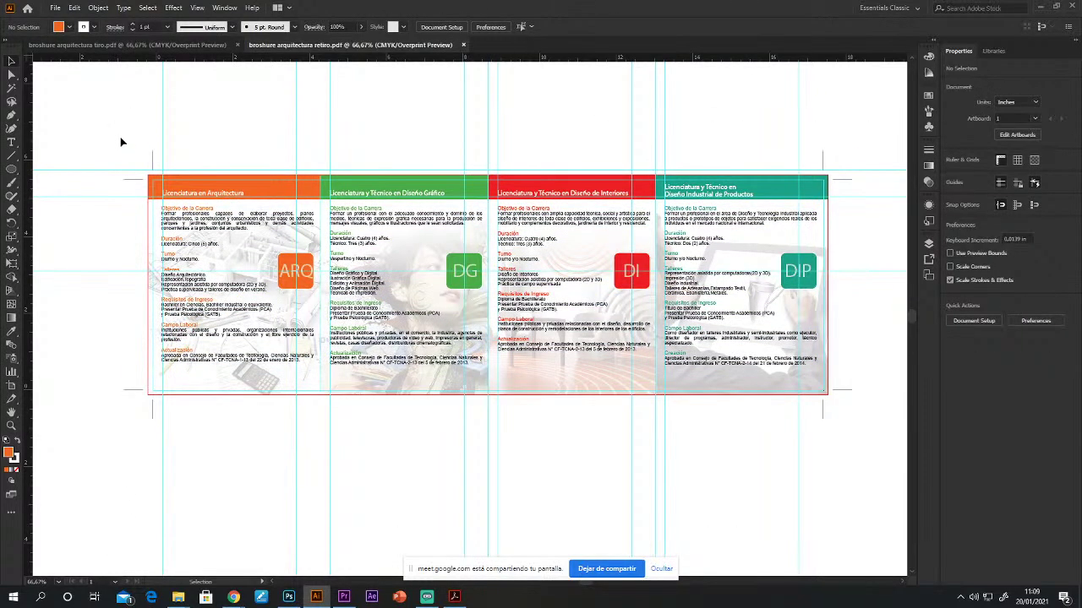
drag(120, 142, 864, 485)
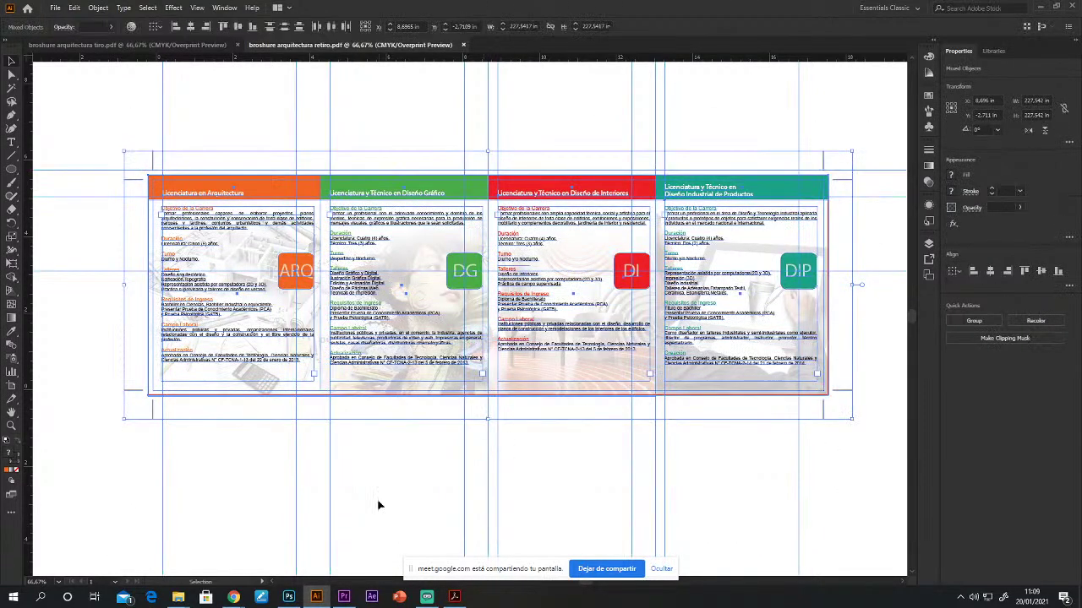
Step: Switch to Adobe Acrobat and close the window showing broshure arquitectura tiro.pdf
click(455, 597)
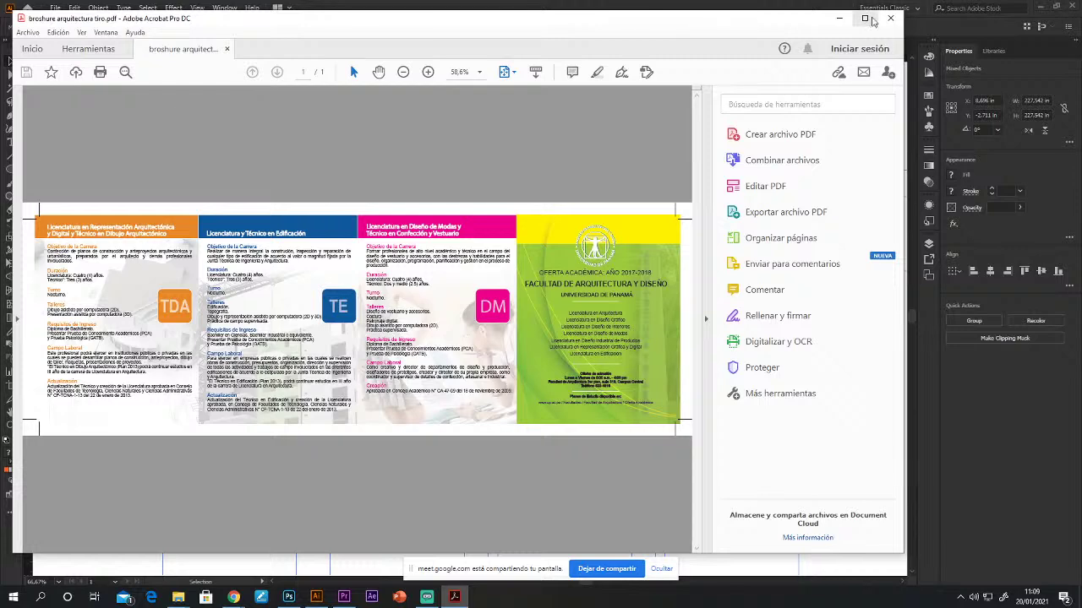
double_click(889, 12)
click(889, 22)
Step: Switch to the Chrome window with the Meet call and show the PRACTICA SUPERVISADA class in Google Classroom
mouse_move(233, 597)
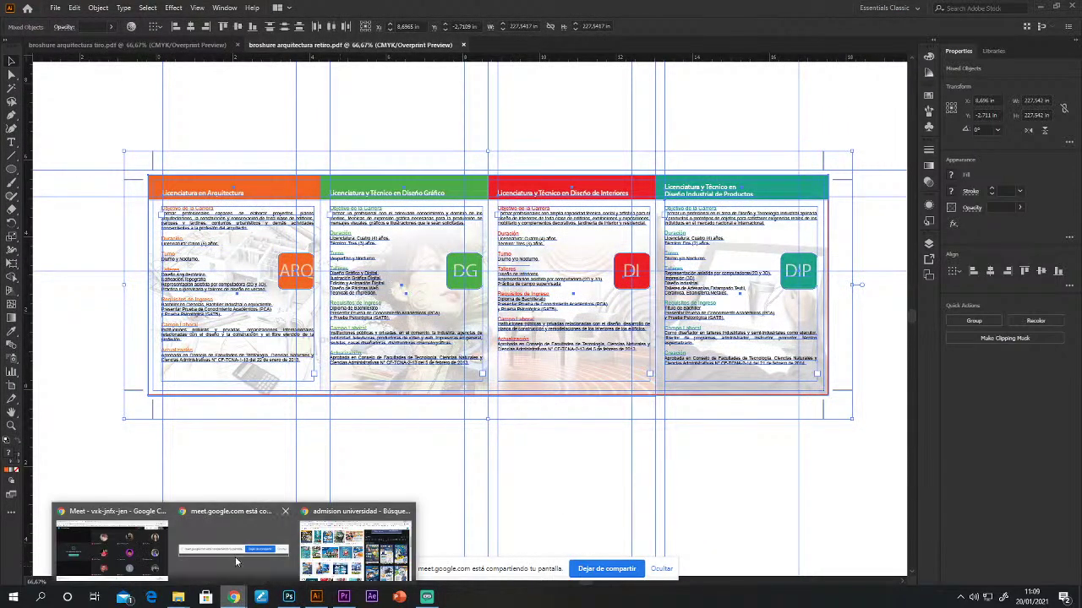
click(355, 548)
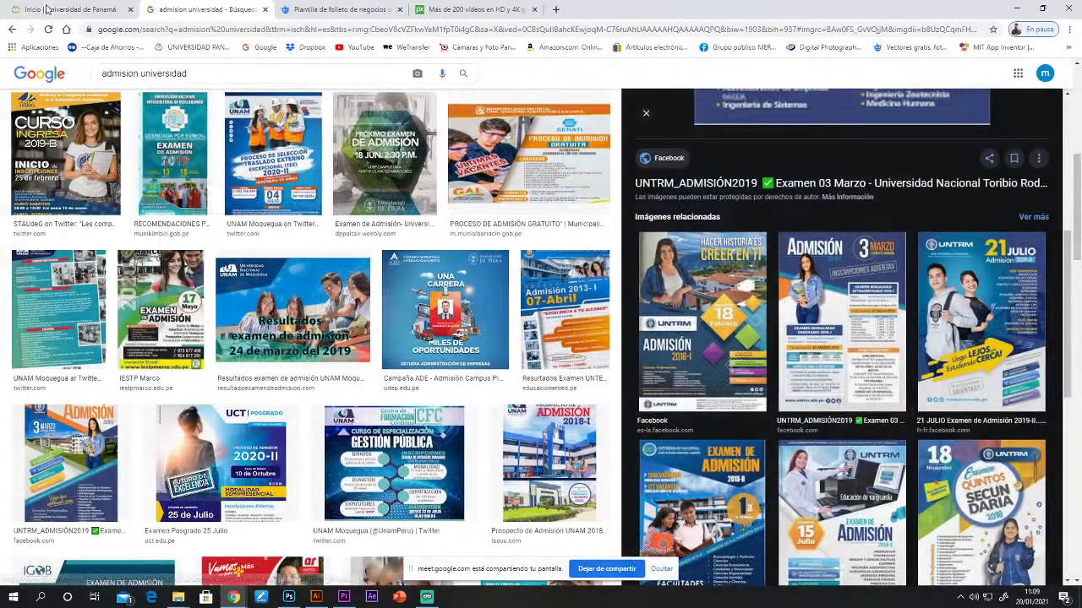
mouse_move(234, 596)
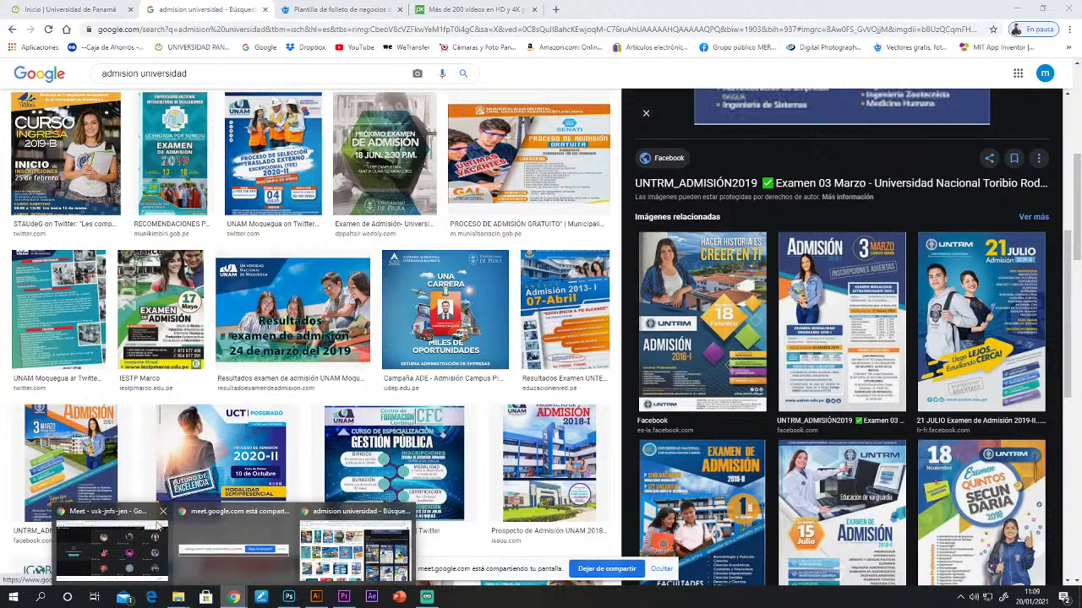
click(118, 545)
click(103, 9)
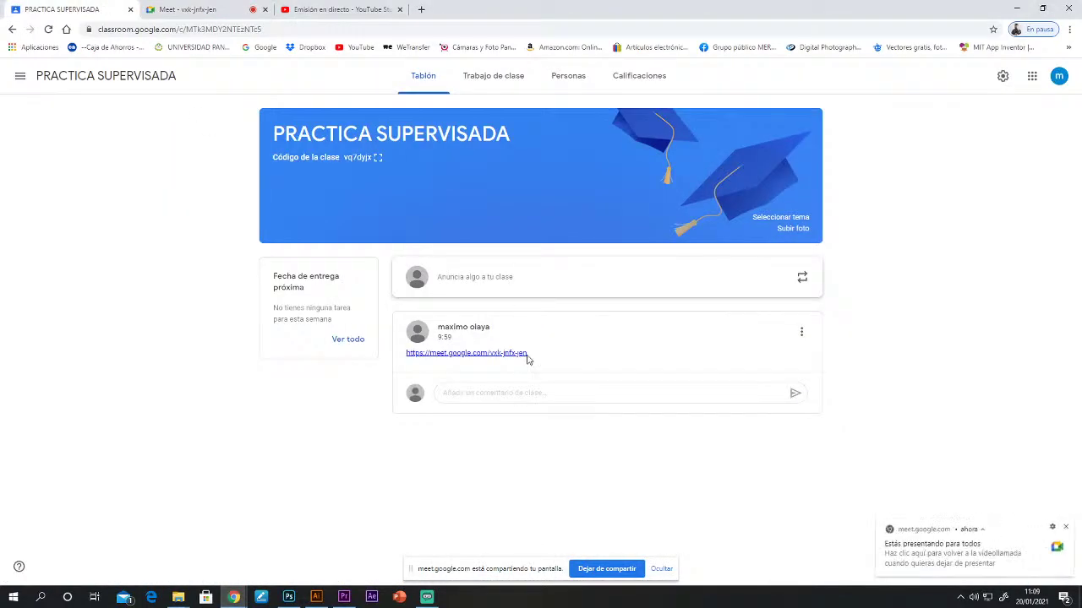
Step: Create a classwork assignment (Tarea) titled "PROYECTO TEC PRACTICAS SUPERVISADA"
click(498, 77)
click(373, 117)
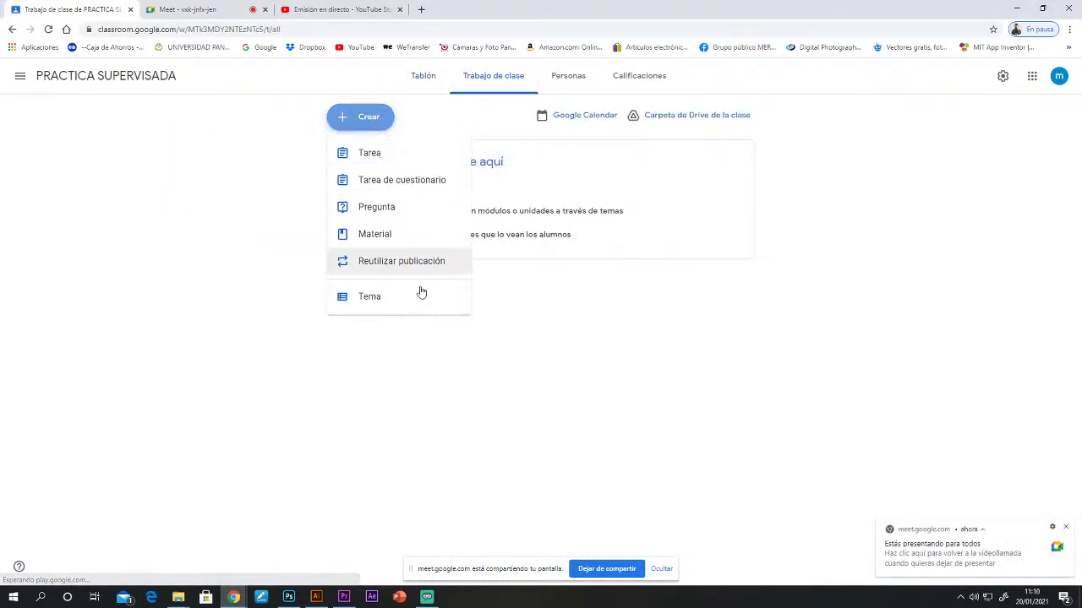
click(374, 150)
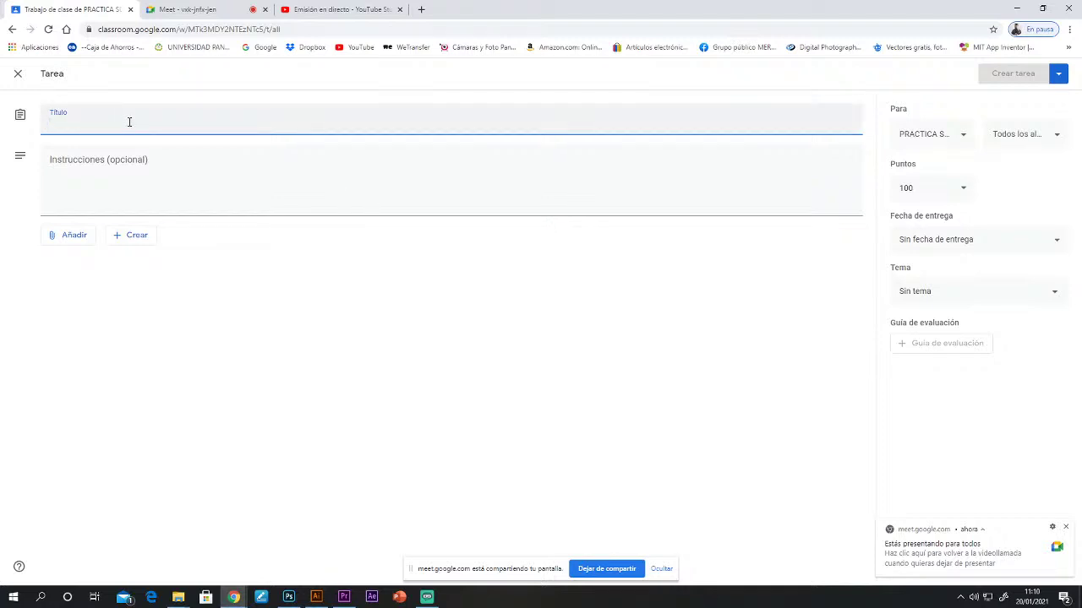
text(PROYECTO TE)
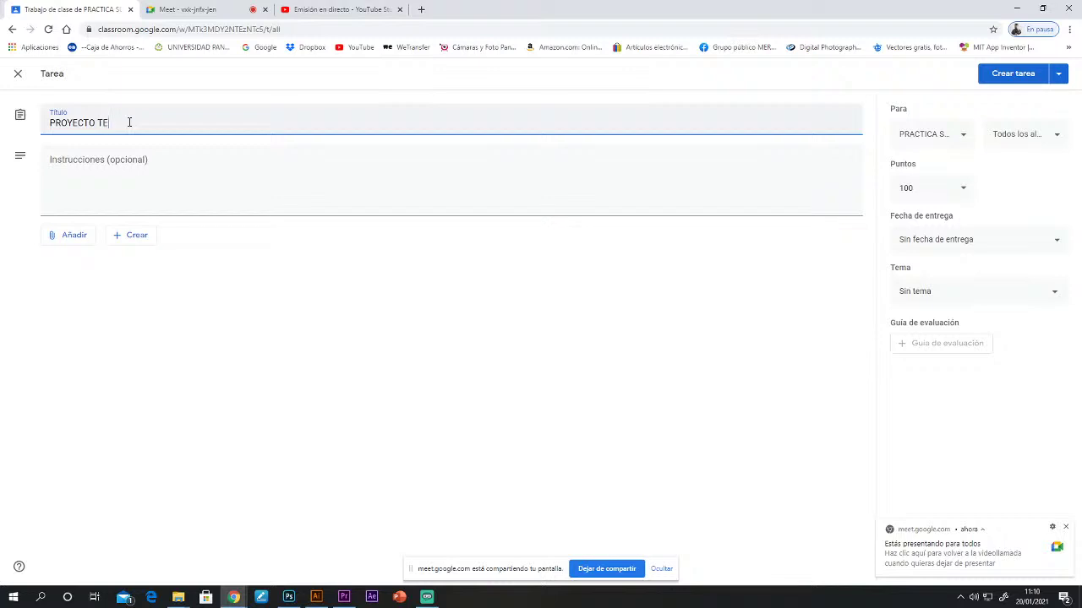
text(C PRACTICAS SUPERVISADA)
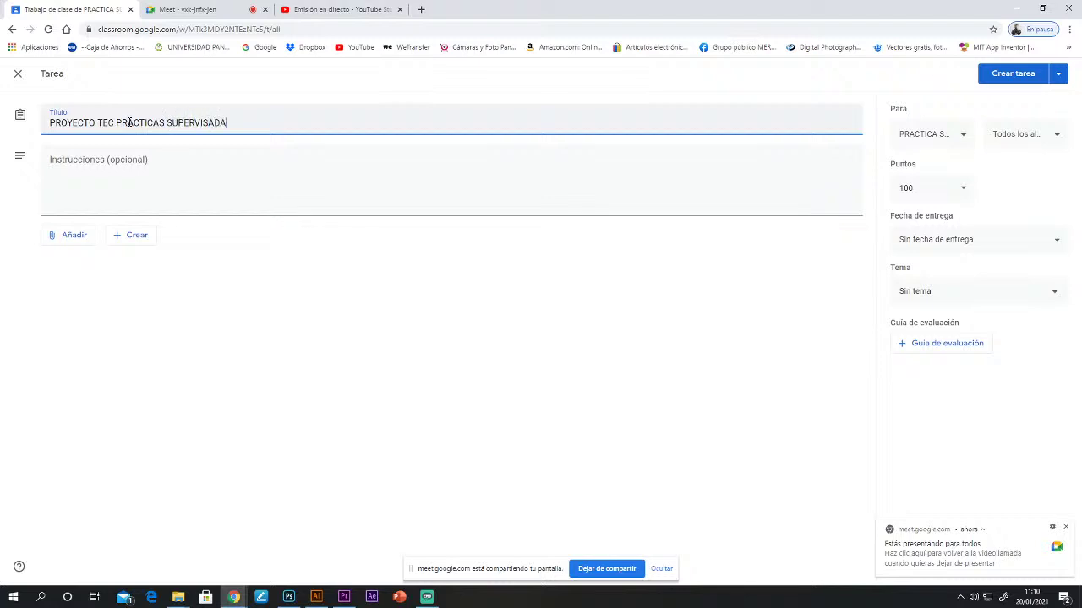
Step: Start attaching files from the computer and open the desktop's ADMISION folder, displaying its contents as large icons
click(67, 243)
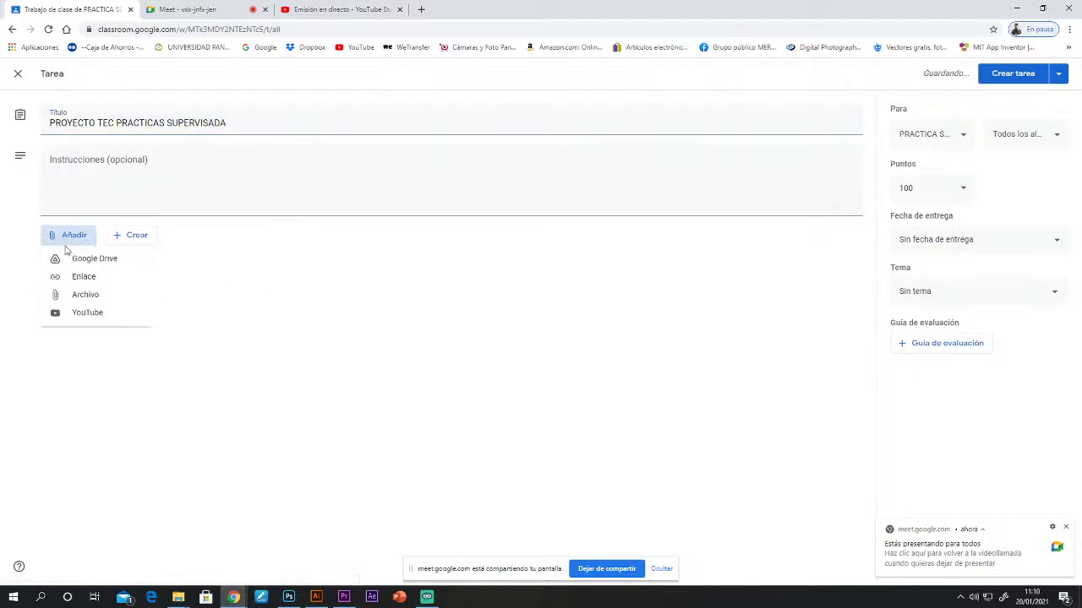
click(88, 295)
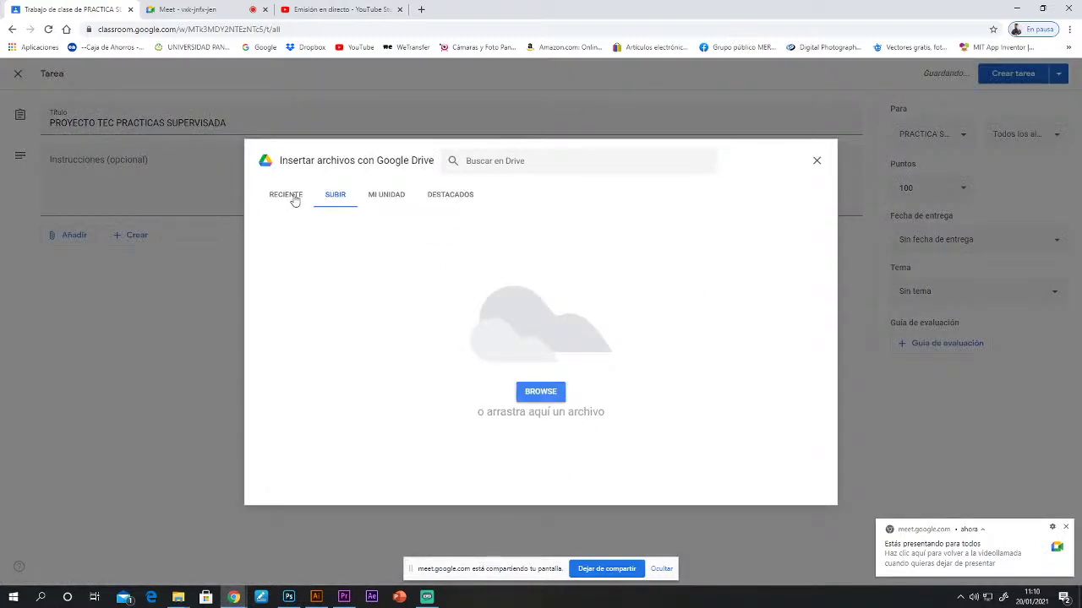
click(537, 397)
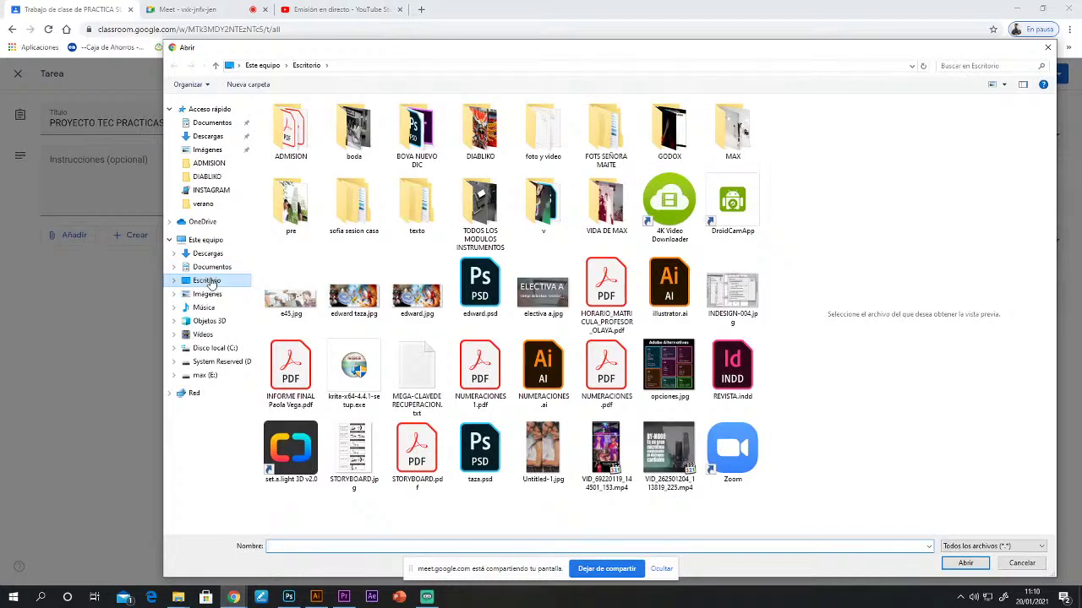
double_click(291, 131)
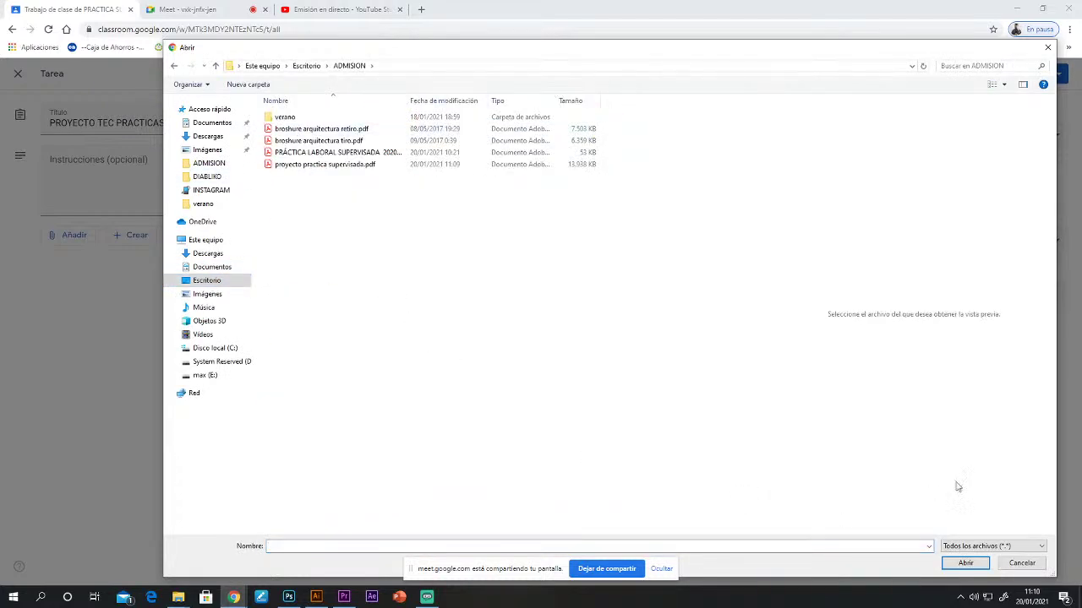
click(1003, 84)
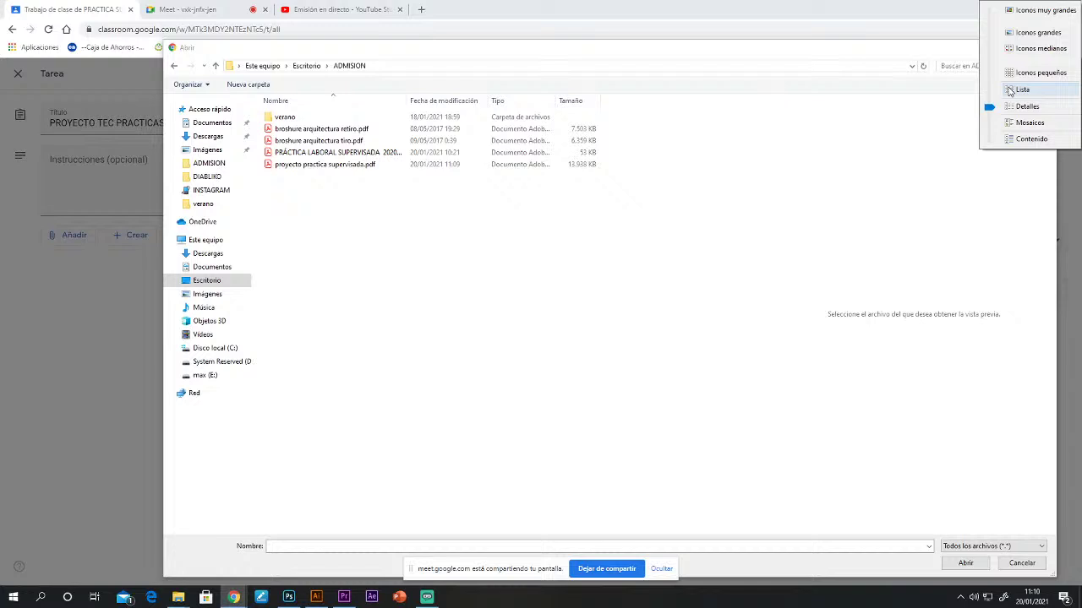
click(1031, 34)
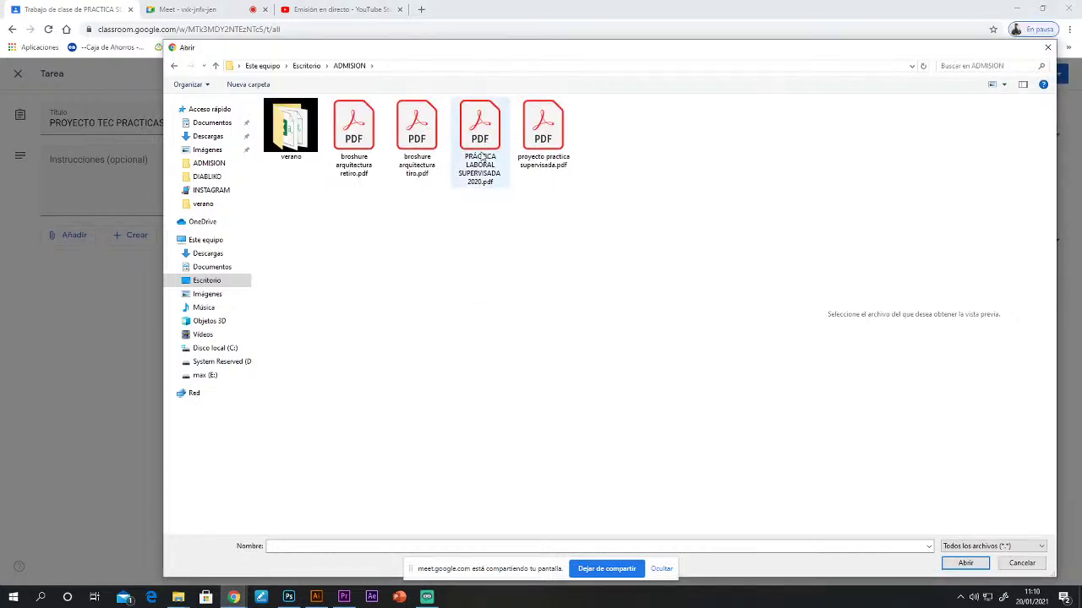
Step: Preview the project brief, the PRÁCTICA LABORAL SUPERVISADA 2020 guide and both brochure PDFs to check their contents
click(538, 159)
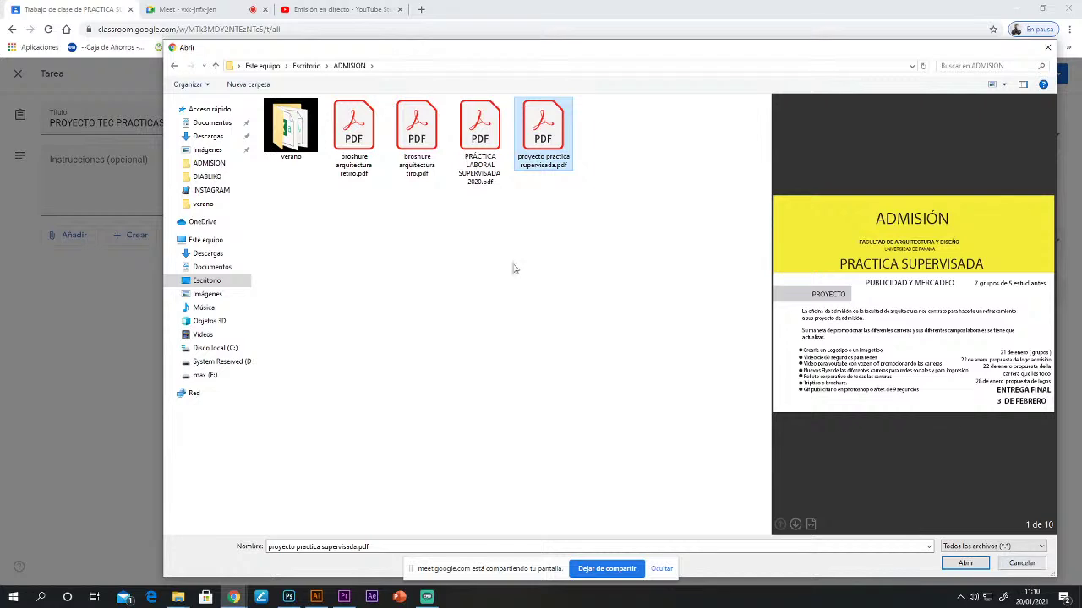
click(486, 141)
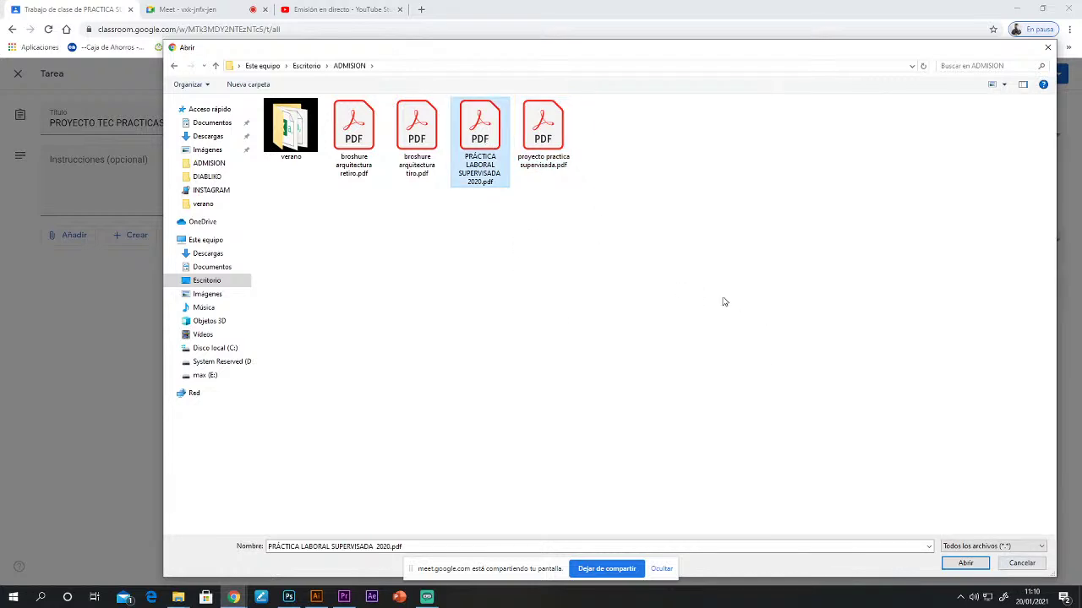
scroll(879, 314, down, 1)
scroll(880, 322, up, 1)
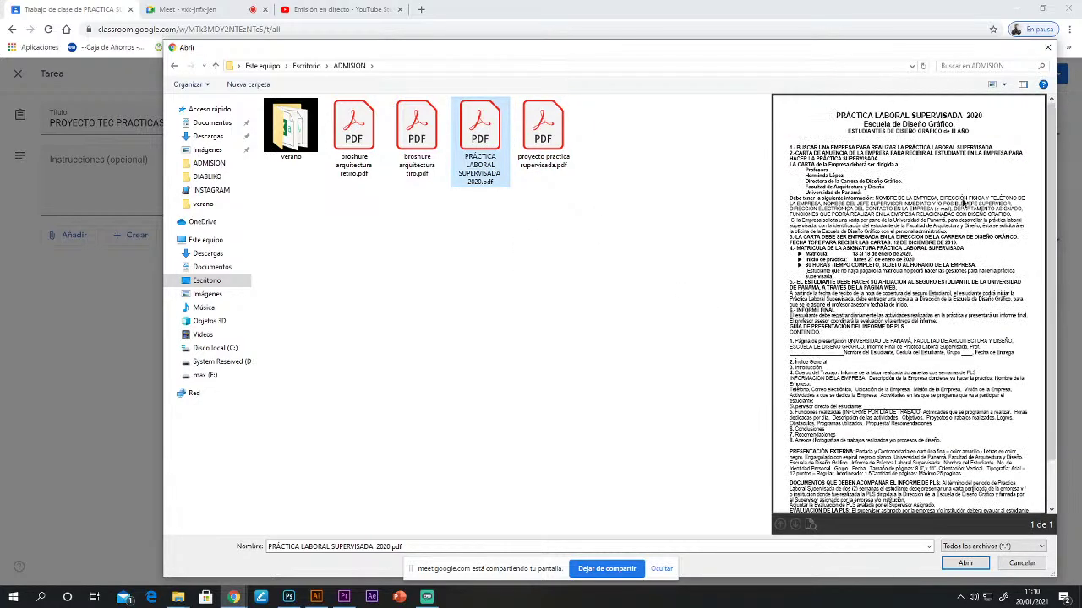
scroll(917, 299, down, 1)
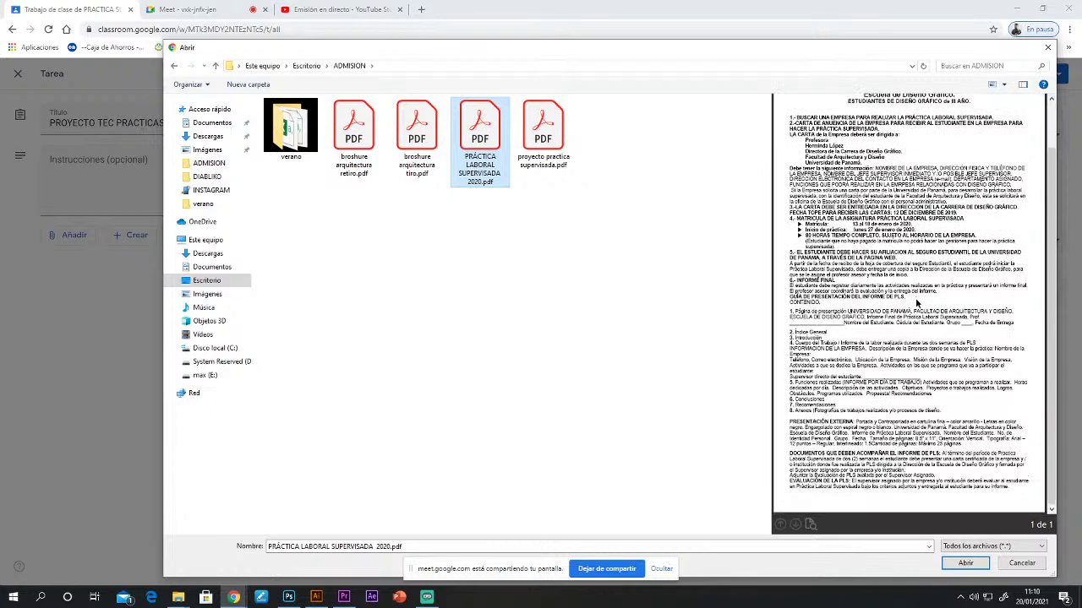
scroll(974, 139, up, 1)
scroll(862, 478, down, 1)
click(420, 138)
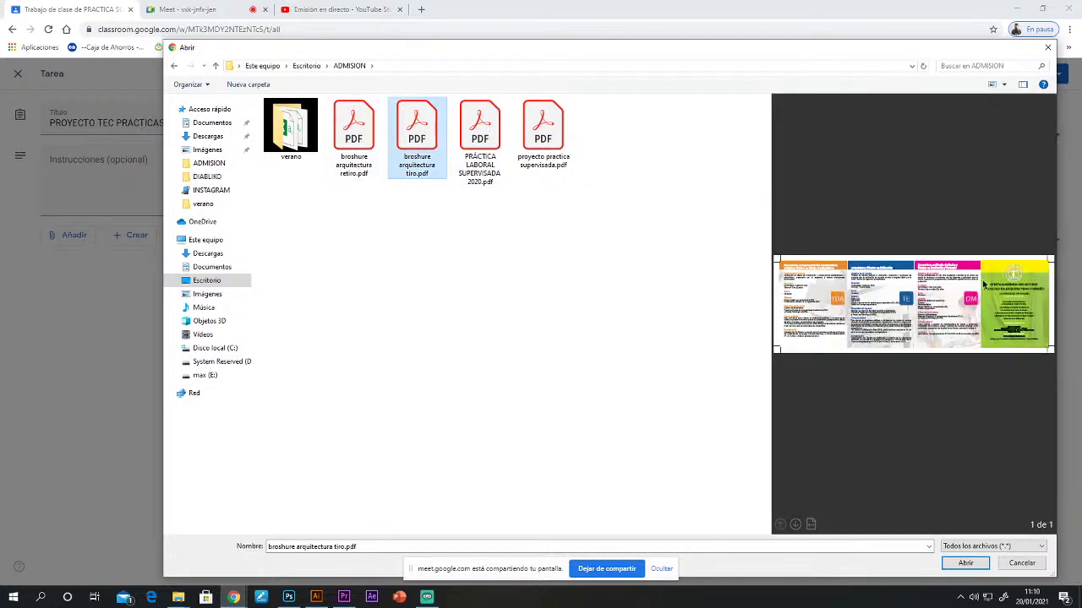
click(372, 131)
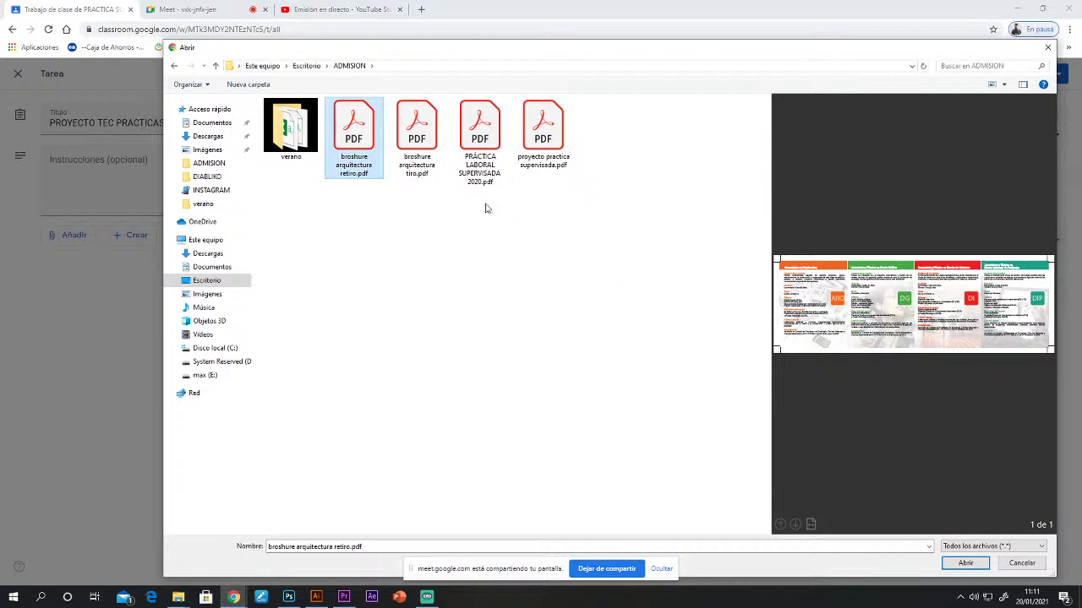
double_click(359, 139)
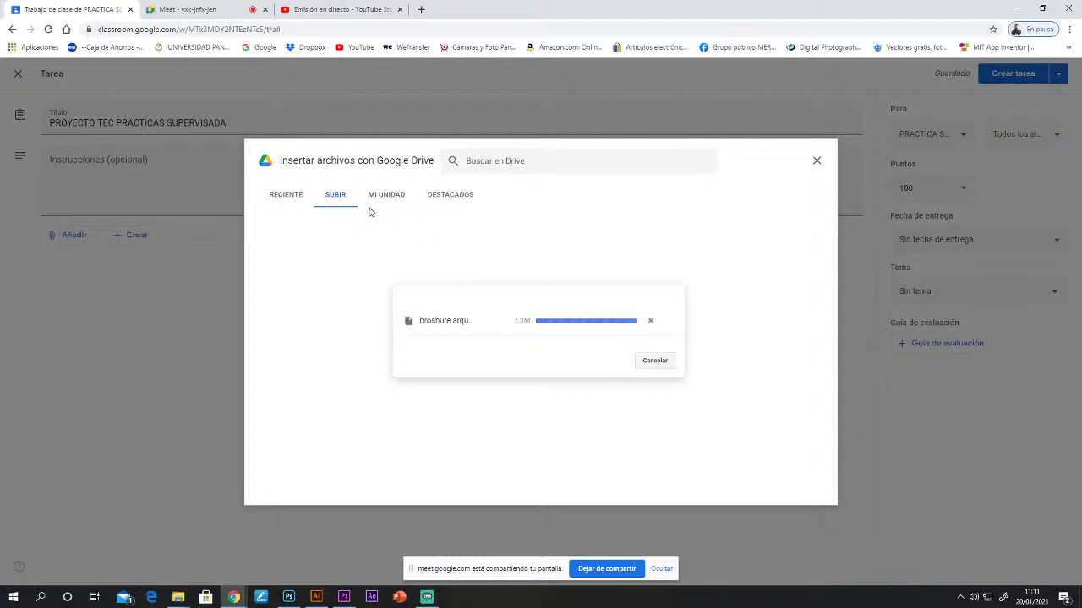
click(652, 369)
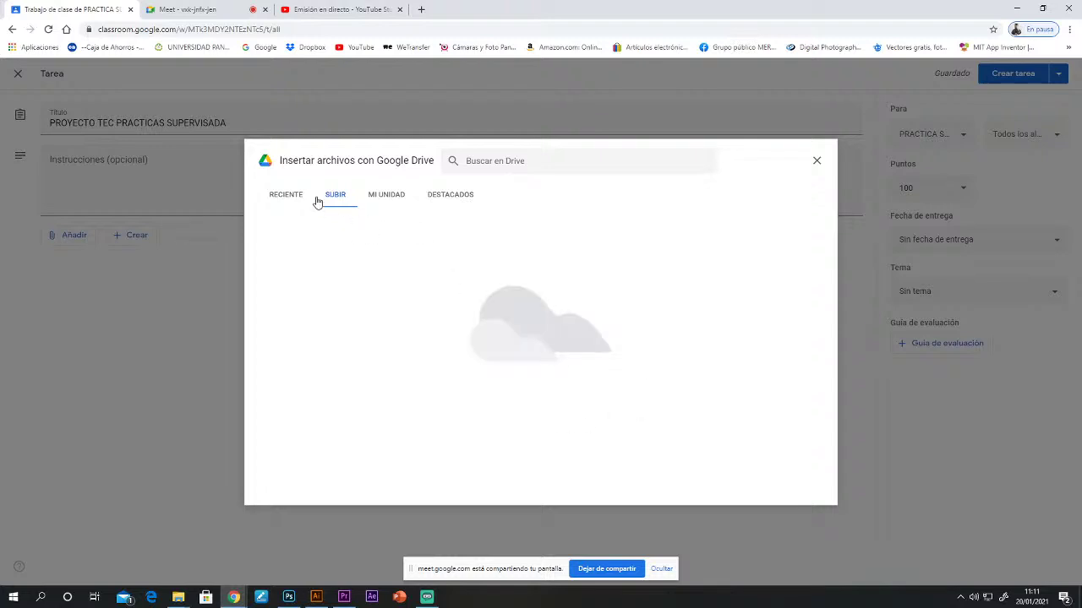
click(284, 196)
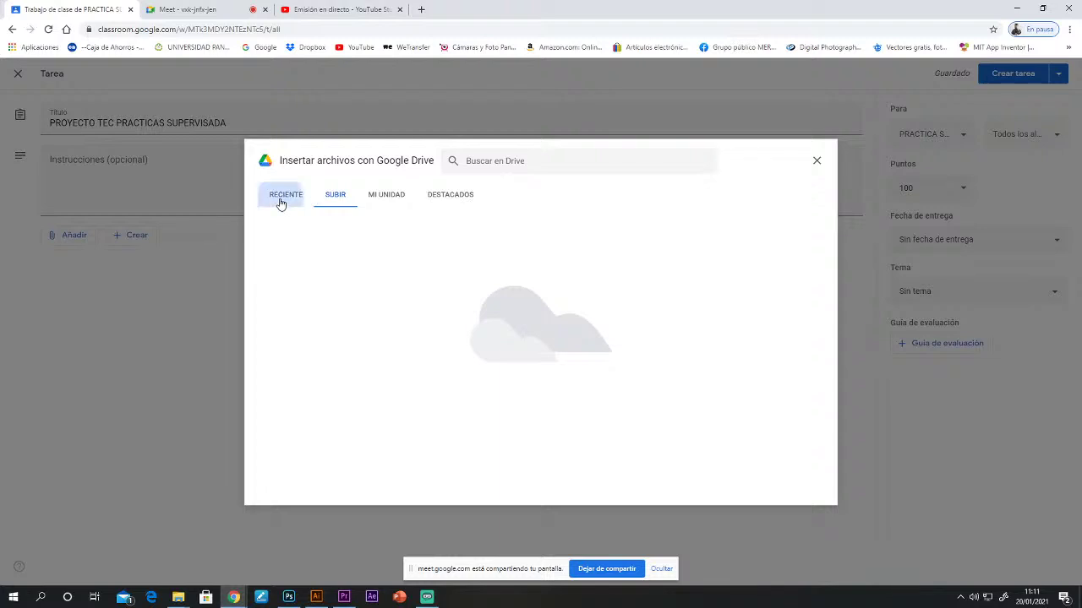
Step: Upload all four PDFs from the ADMISION folder to the assignment: both brochures, PRÁCTICA LABORAL SUPERVISADA 2020 and proyecto practica supervisada
click(338, 196)
click(544, 398)
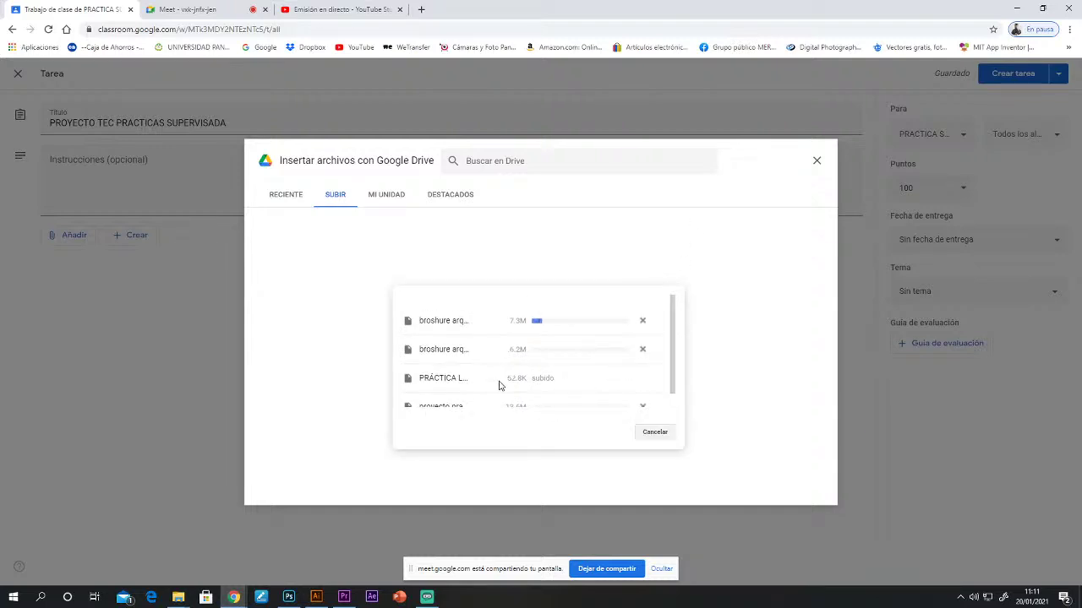
scroll(500, 381, down, 1)
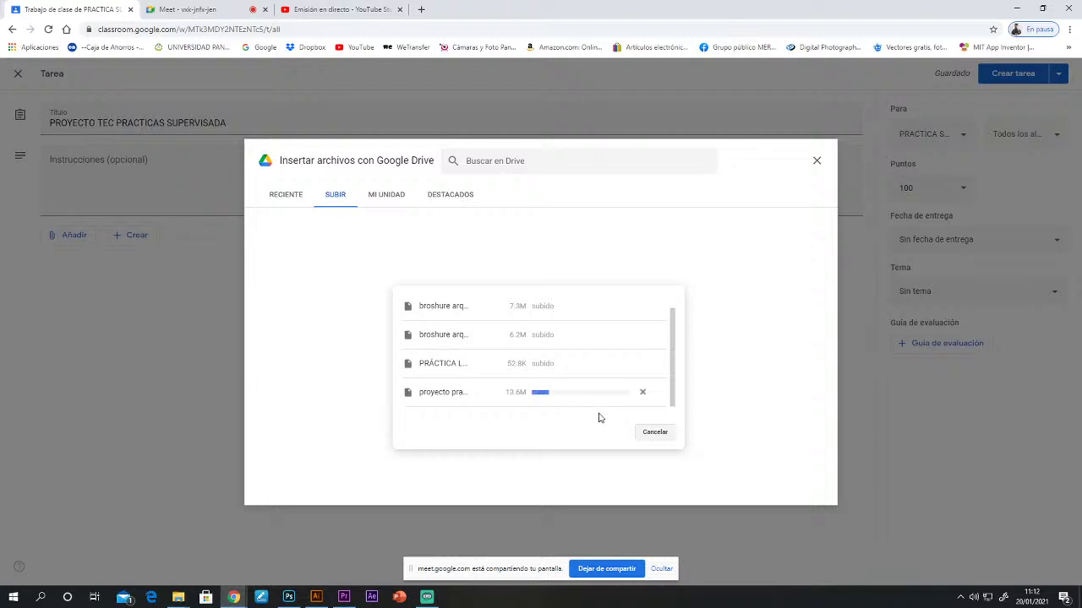
scroll(676, 345, up, 1)
scroll(676, 364, down, 1)
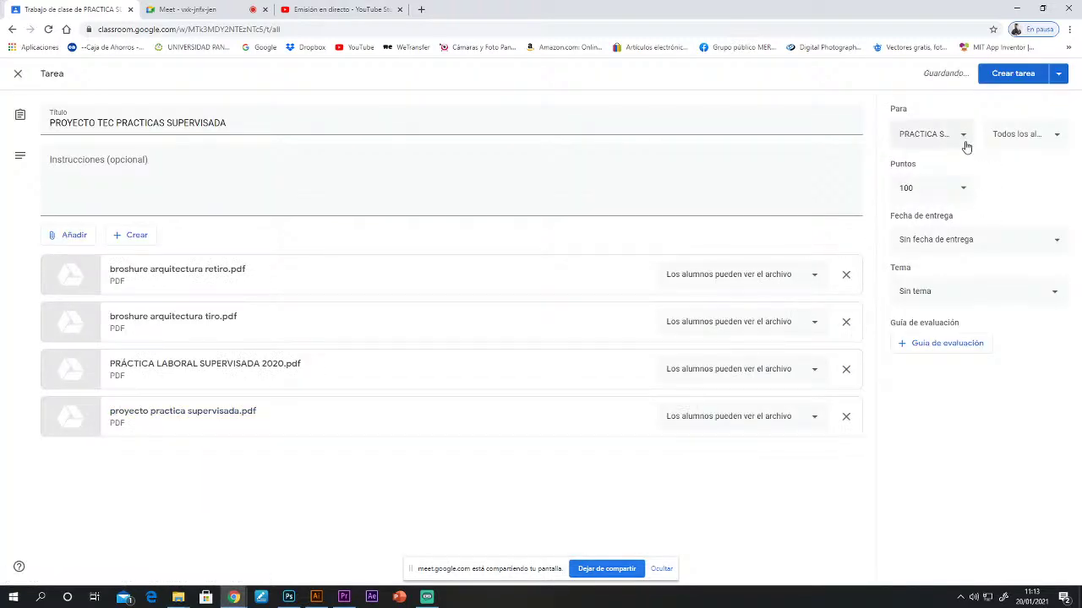
Step: Set the assignment's due date to 3 February 2021 and place the cursor in the instructions
click(1052, 245)
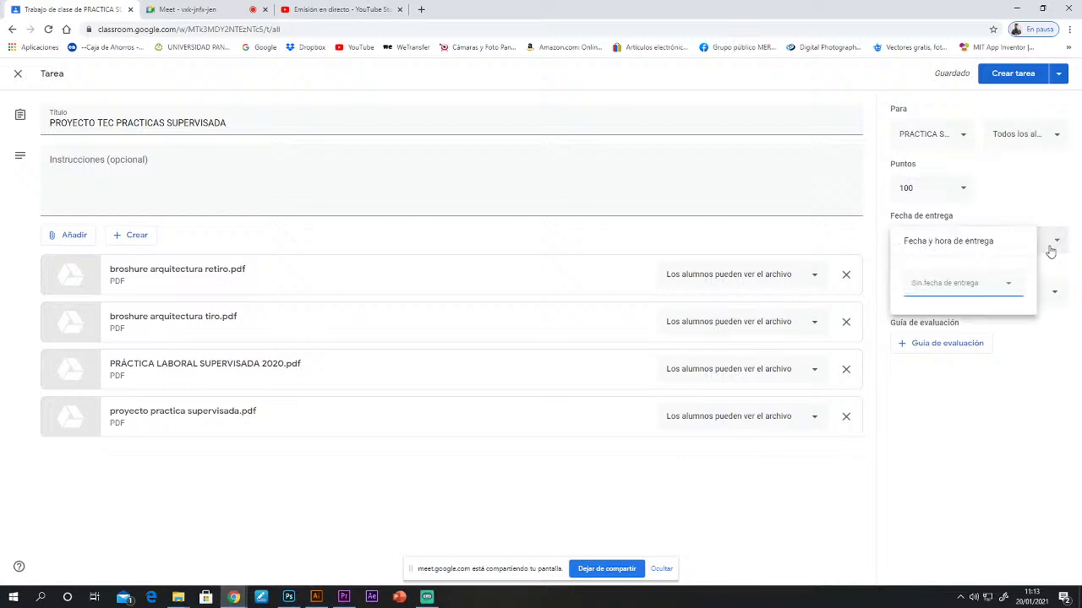
click(997, 289)
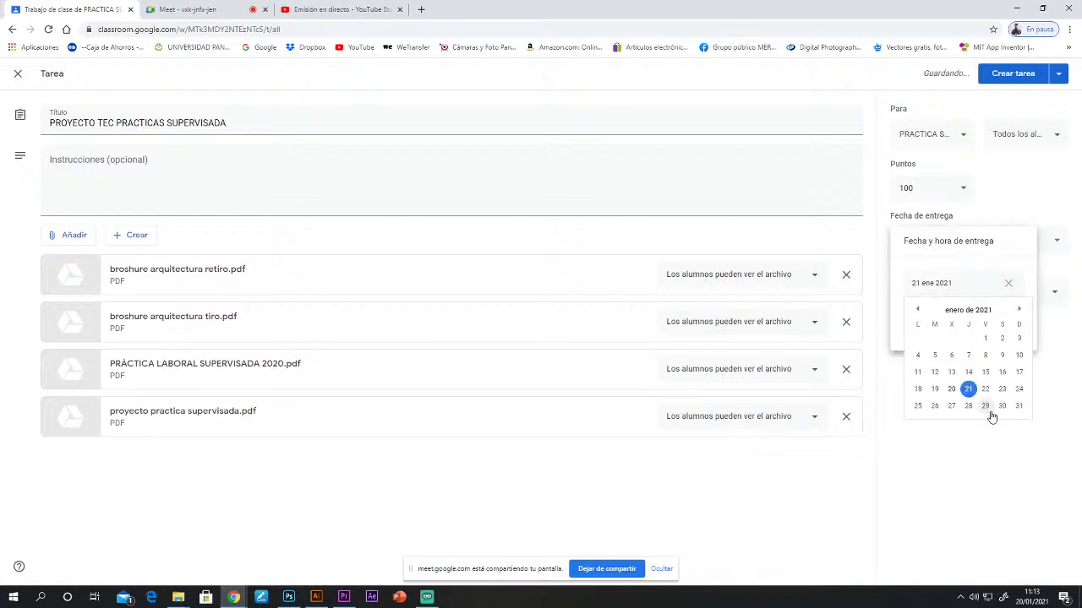
click(1019, 310)
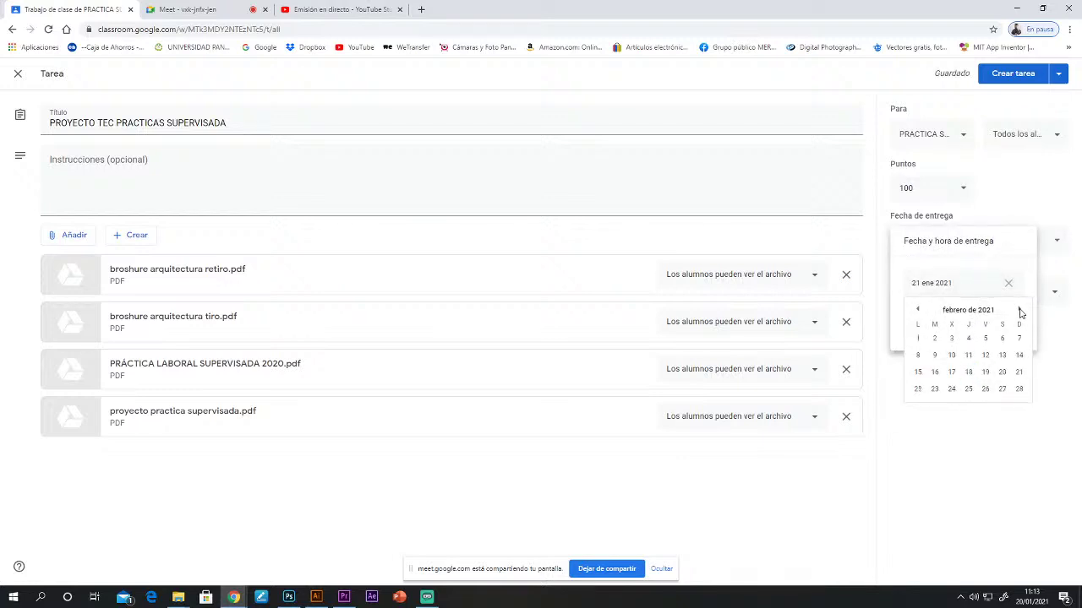
click(951, 339)
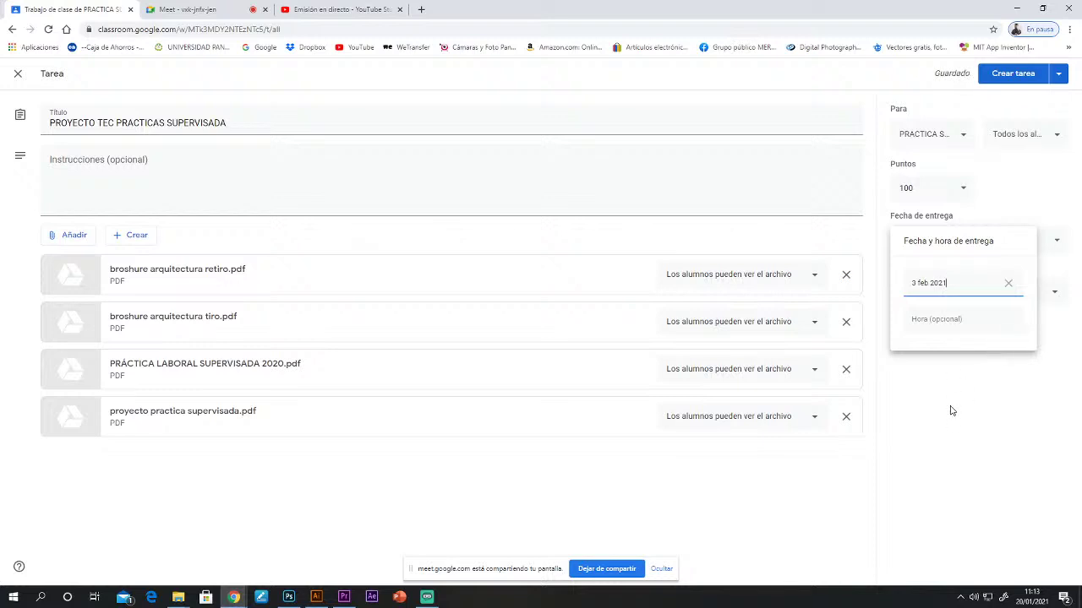
click(139, 180)
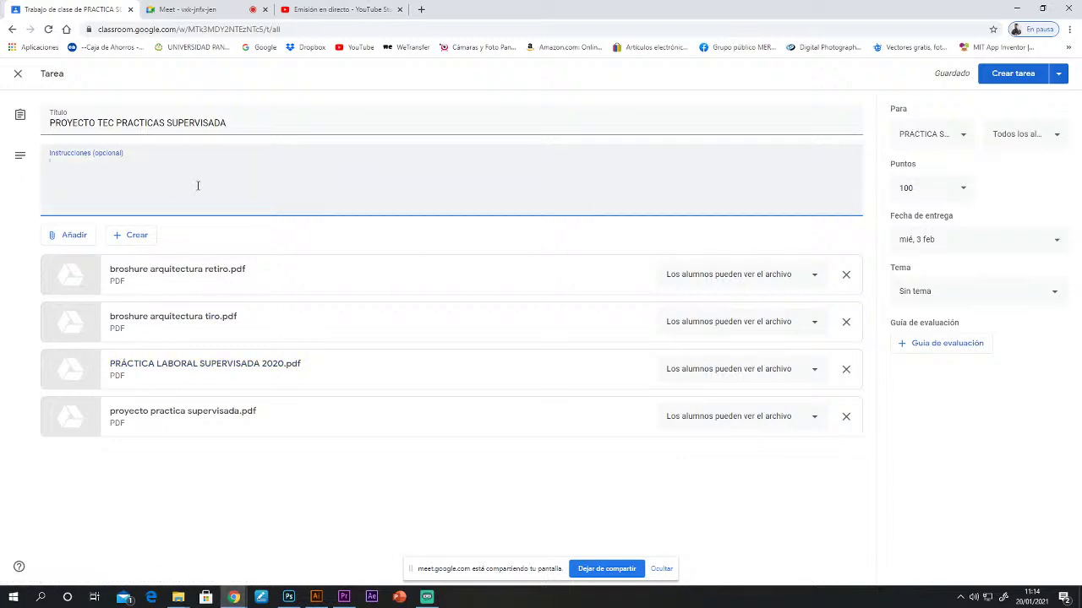
Step: Publish the PROYECTO TEC PRACTICAS SUPERVISADA assignment with its instructions left empty
click(333, 481)
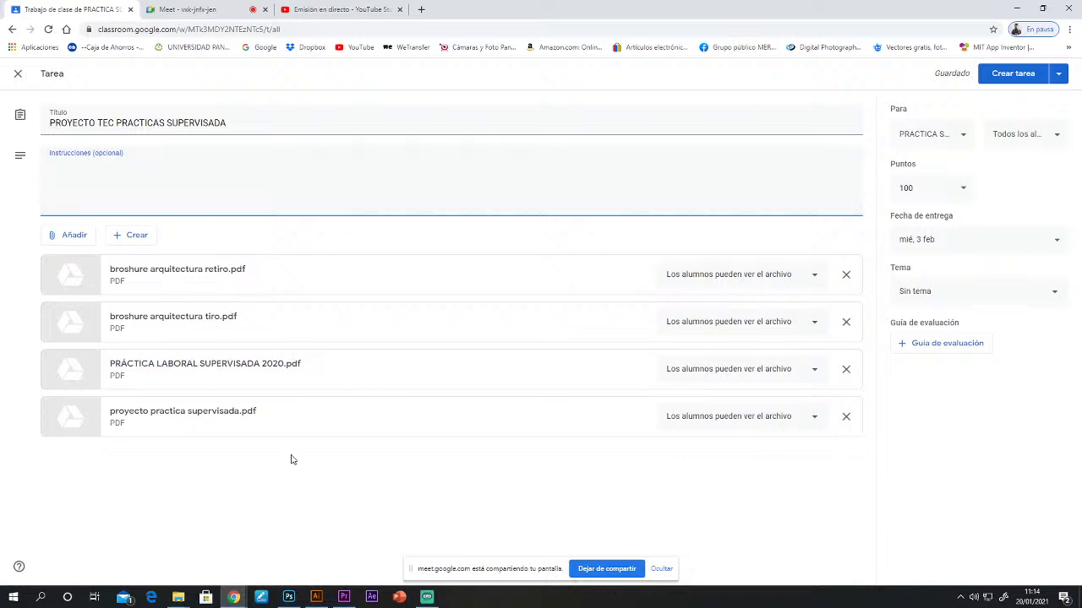
click(278, 487)
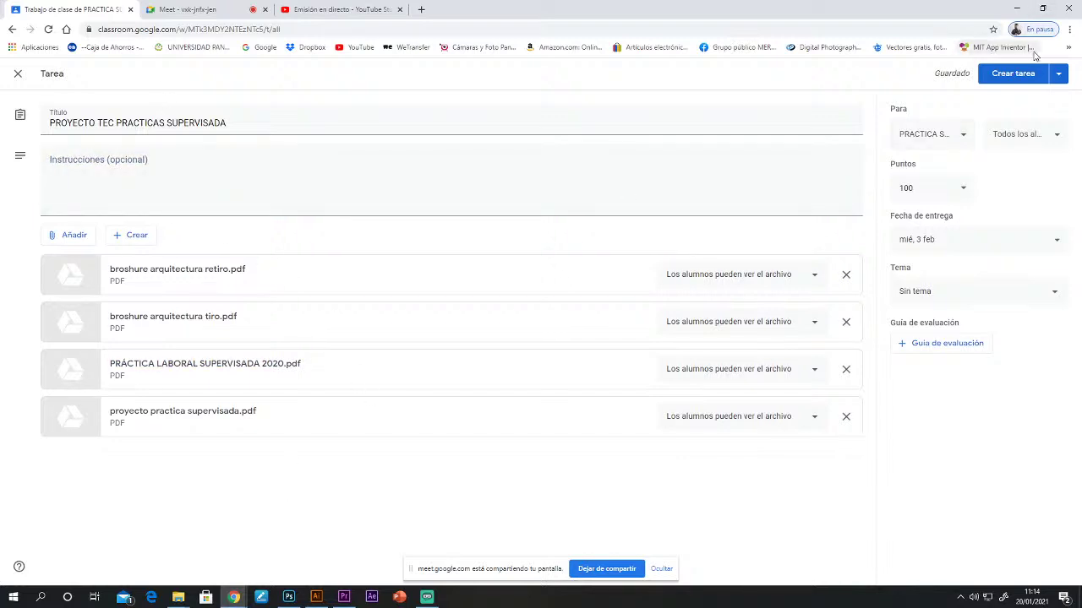
click(1014, 75)
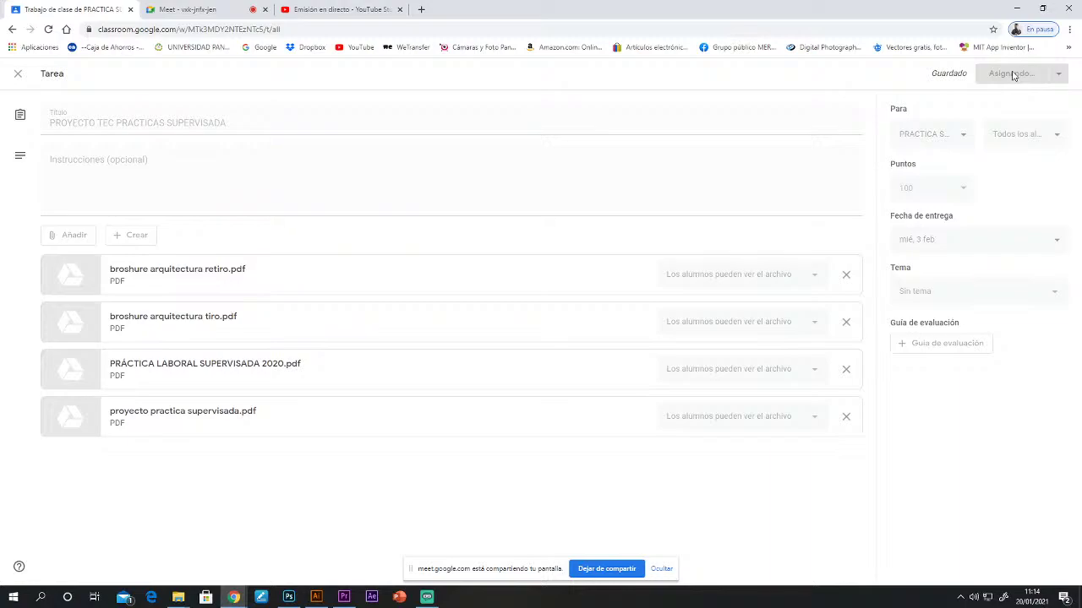
Step: Minimize the browser and Illustrator to return to the ADMISION folder in File Explorer, and preview the broshure arquitectura retiro PDF
click(1020, 10)
click(1018, 8)
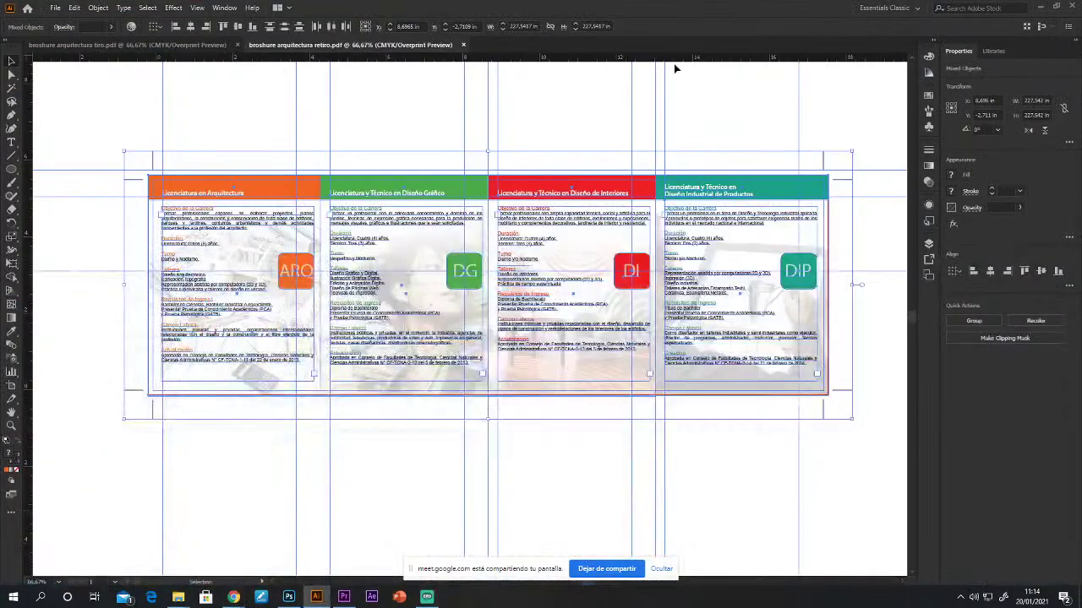
click(1040, 8)
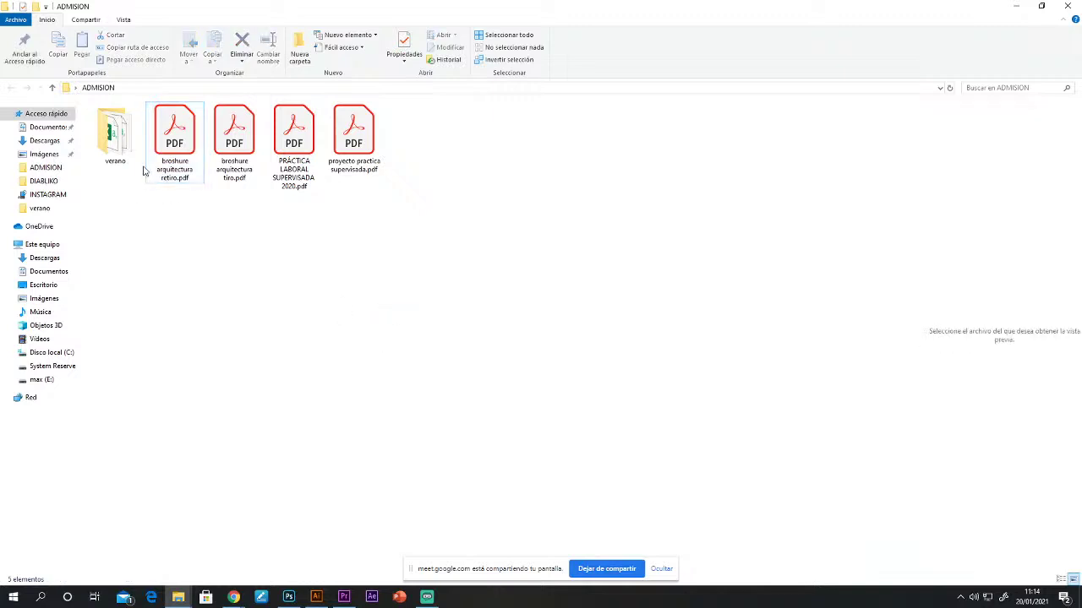
click(188, 146)
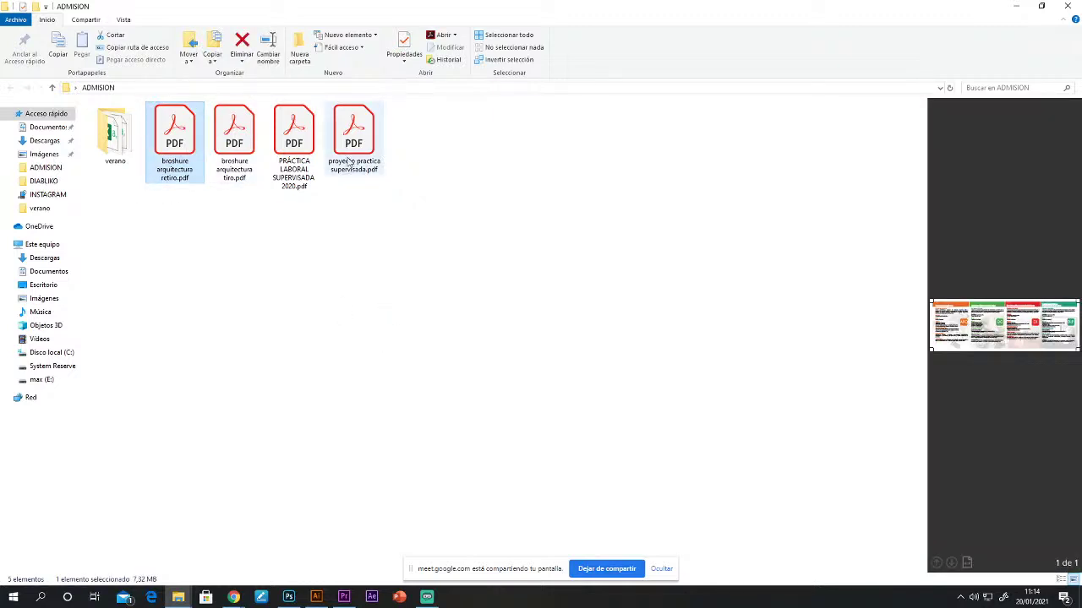
click(364, 150)
click(428, 262)
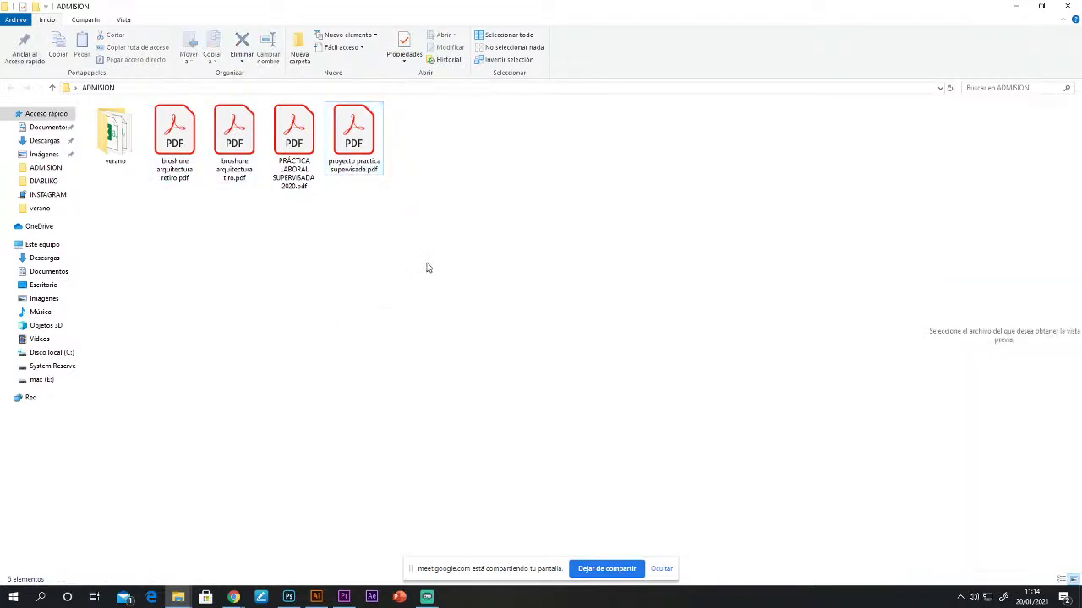
drag(315, 17, 367, 21)
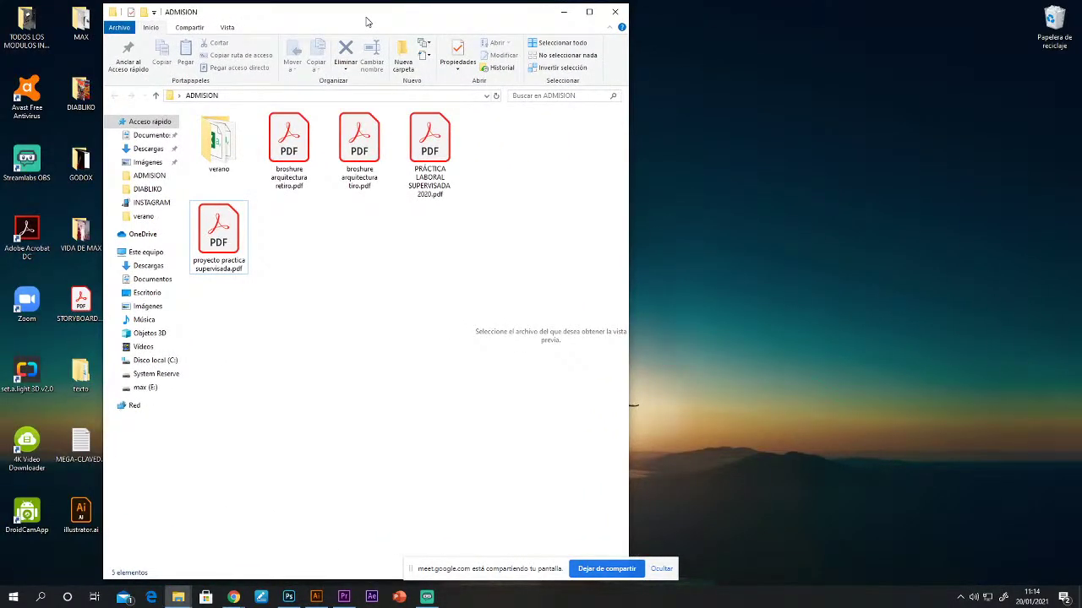
click(589, 12)
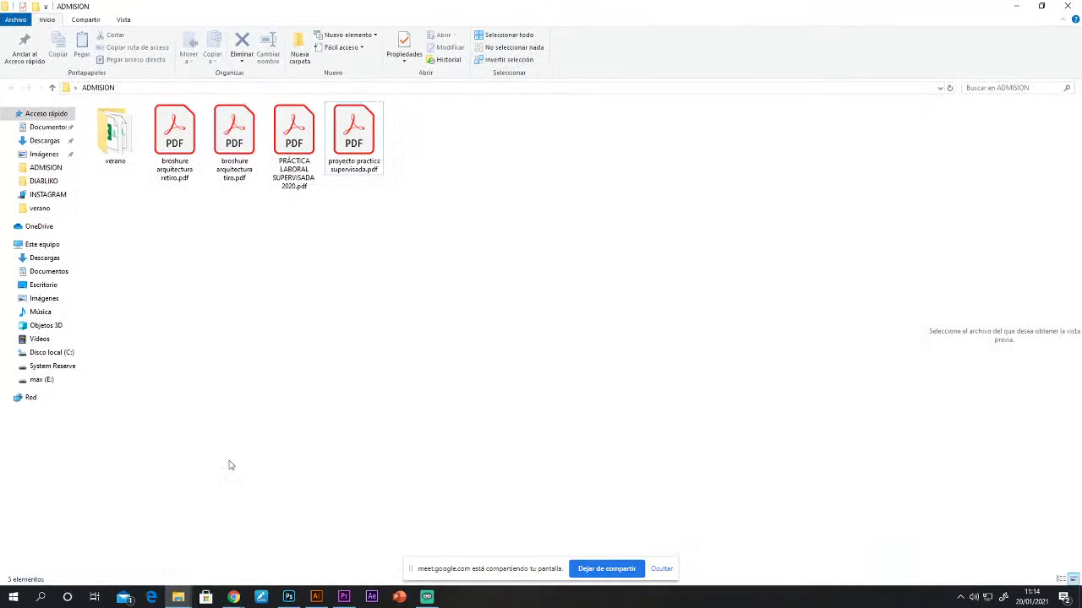
right_click(259, 336)
click(156, 408)
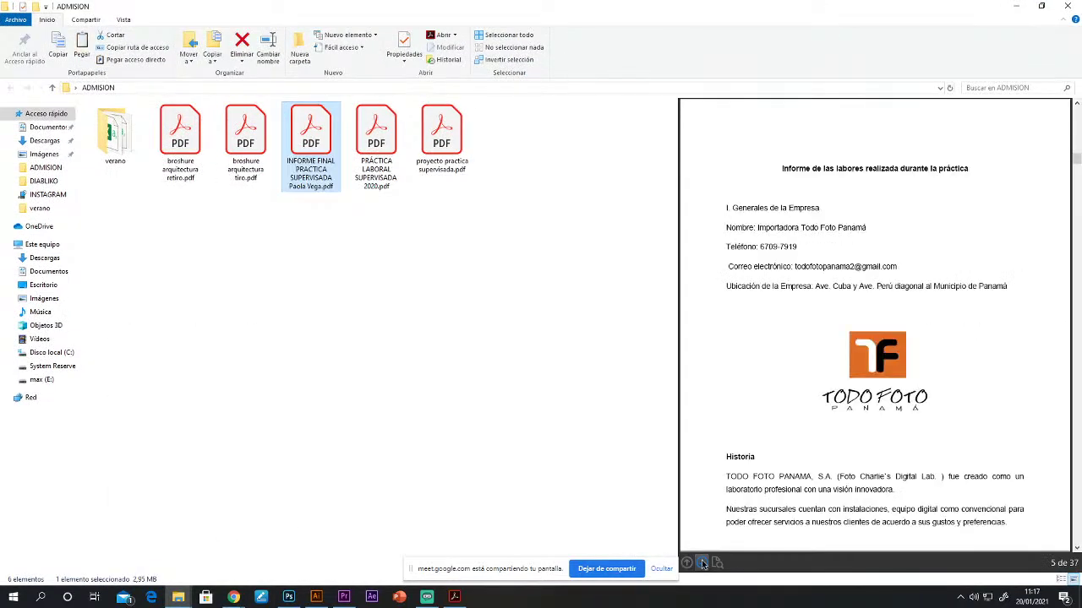
Step: Review the company details, activities, work schedule and objectives on pages 5 to 8 of the INFORME FINAL PRACTICA SUPERVISADA PDF
click(702, 564)
click(689, 564)
click(700, 563)
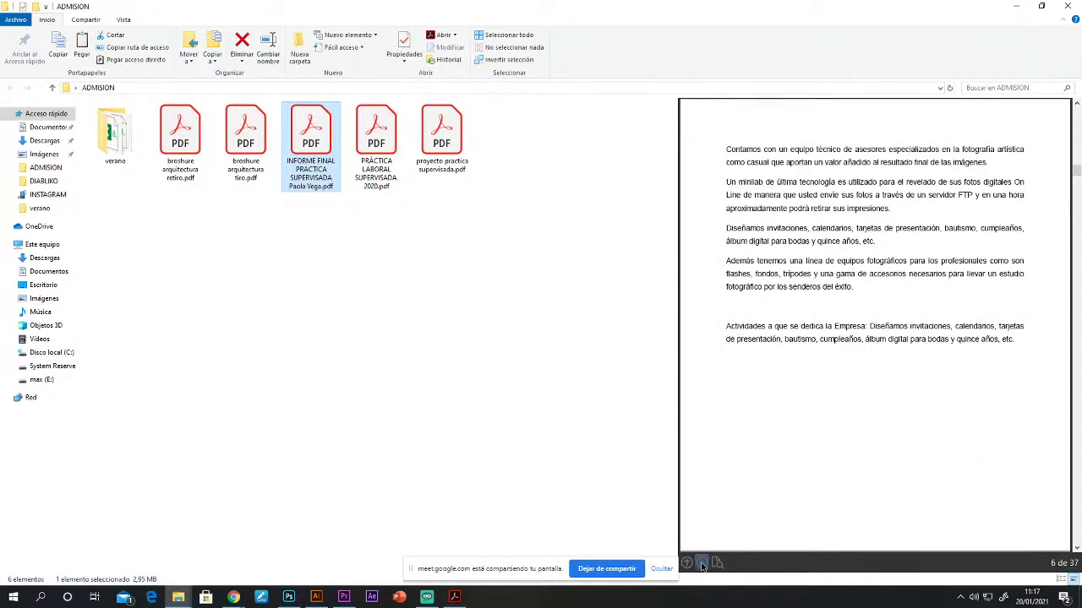
click(701, 563)
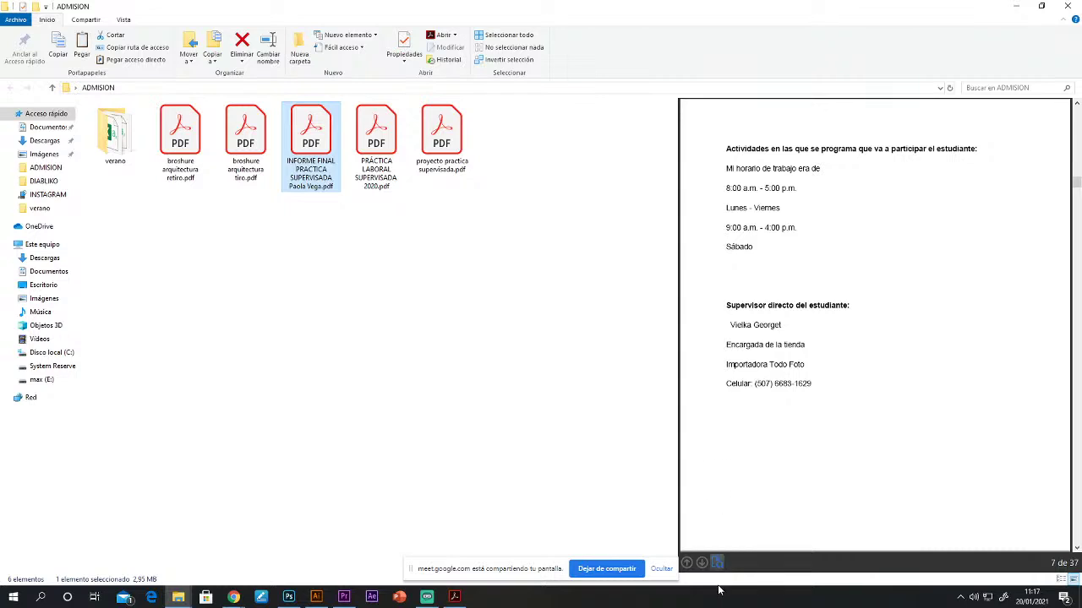
click(701, 564)
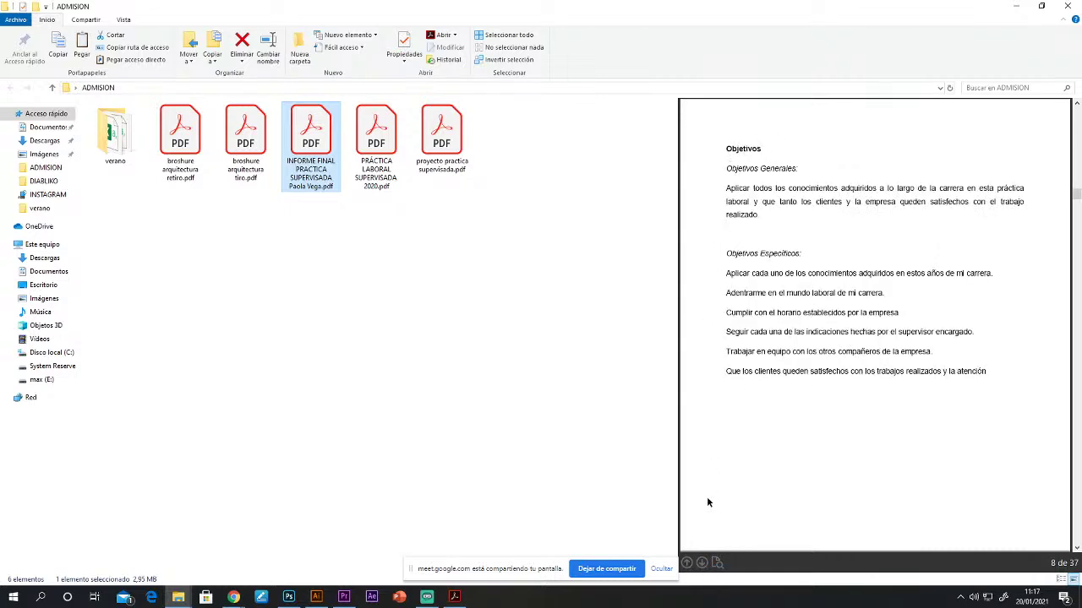
Step: Read through the report's Proyectos Realizados section, from the 2 March entry to the 13 March entry
click(702, 564)
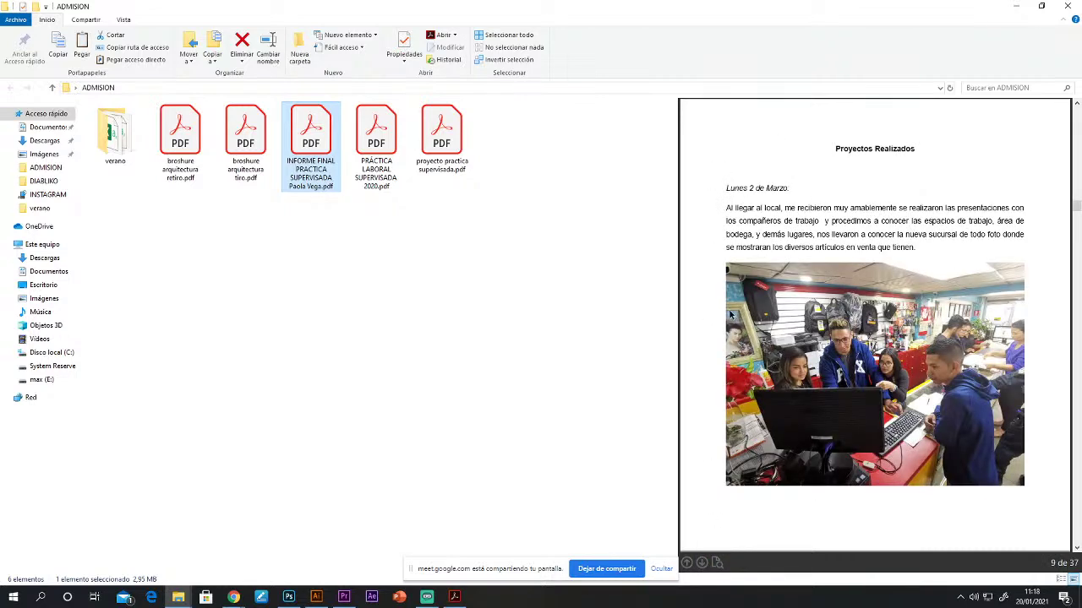
click(702, 563)
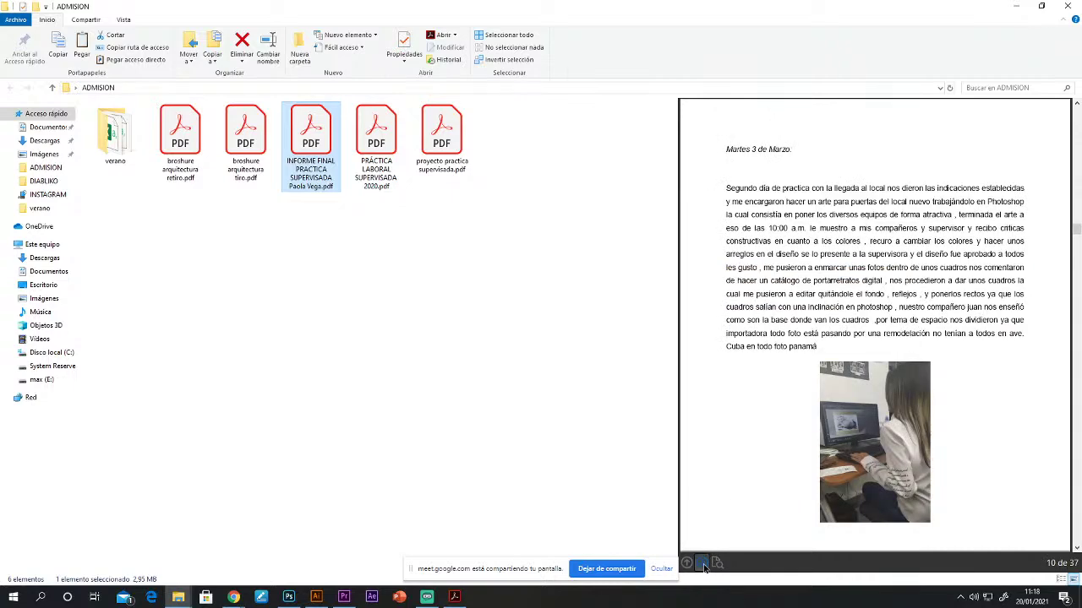
click(702, 564)
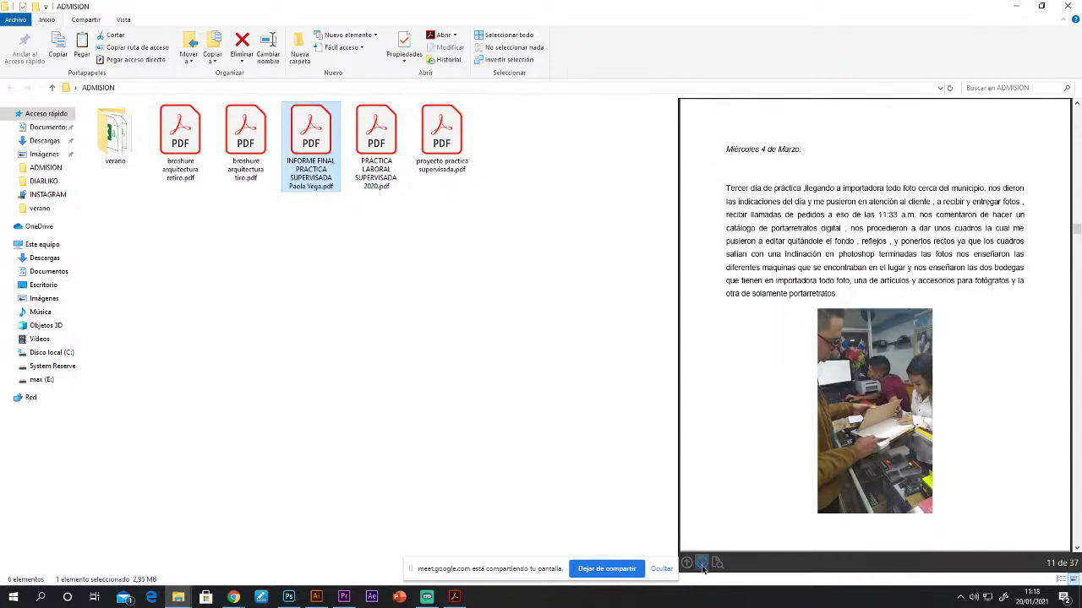
click(701, 564)
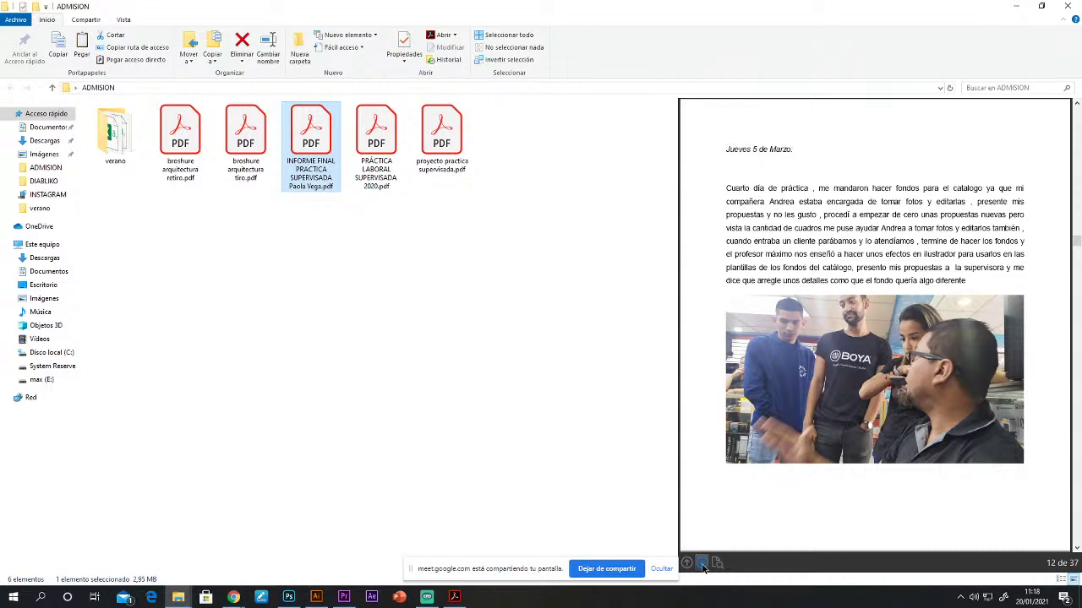
click(701, 564)
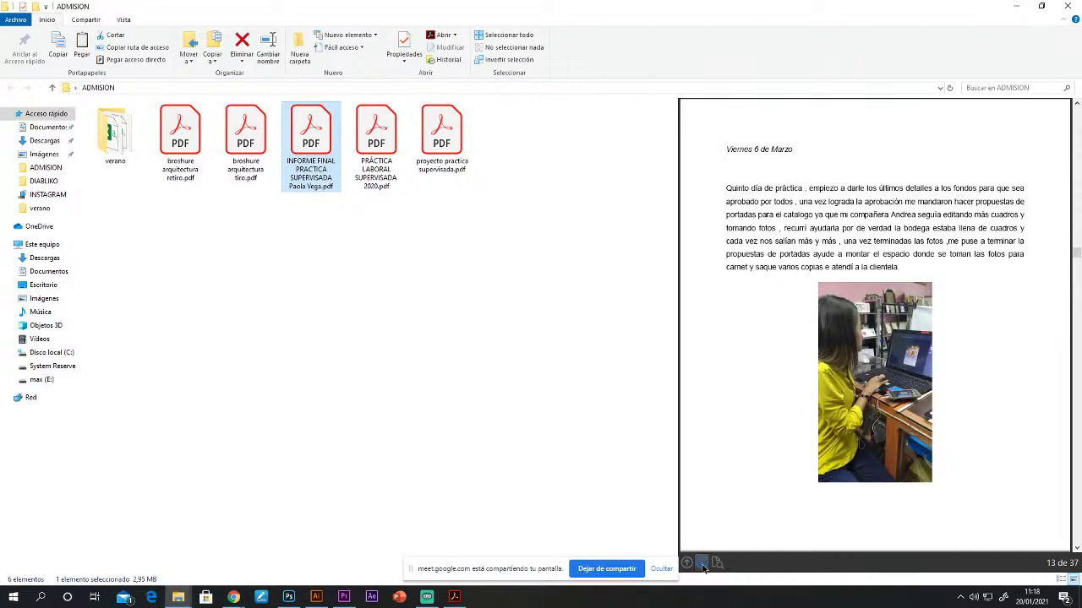
click(701, 564)
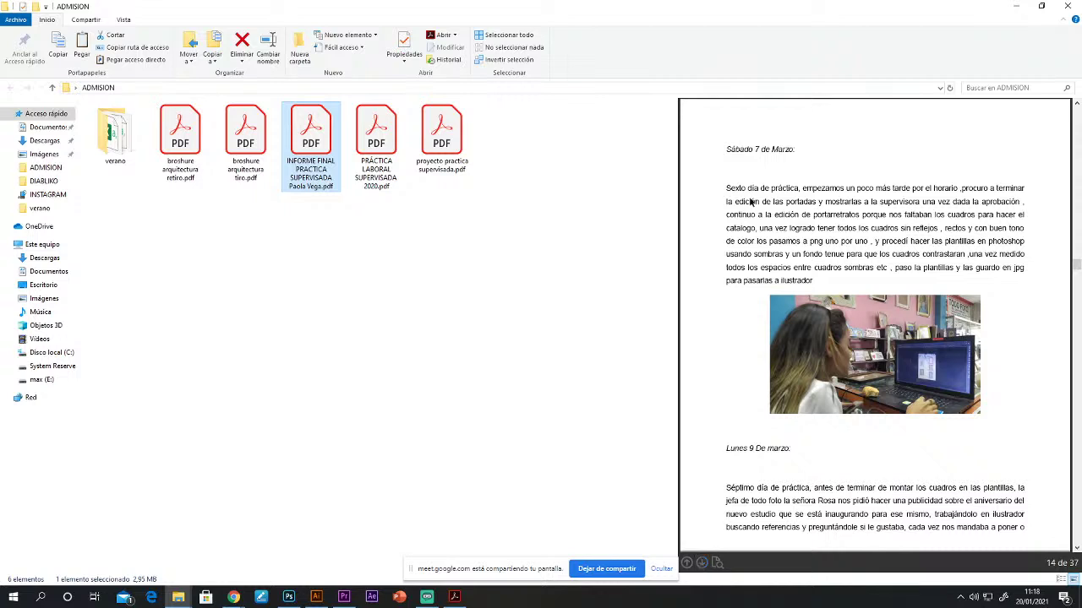
click(702, 563)
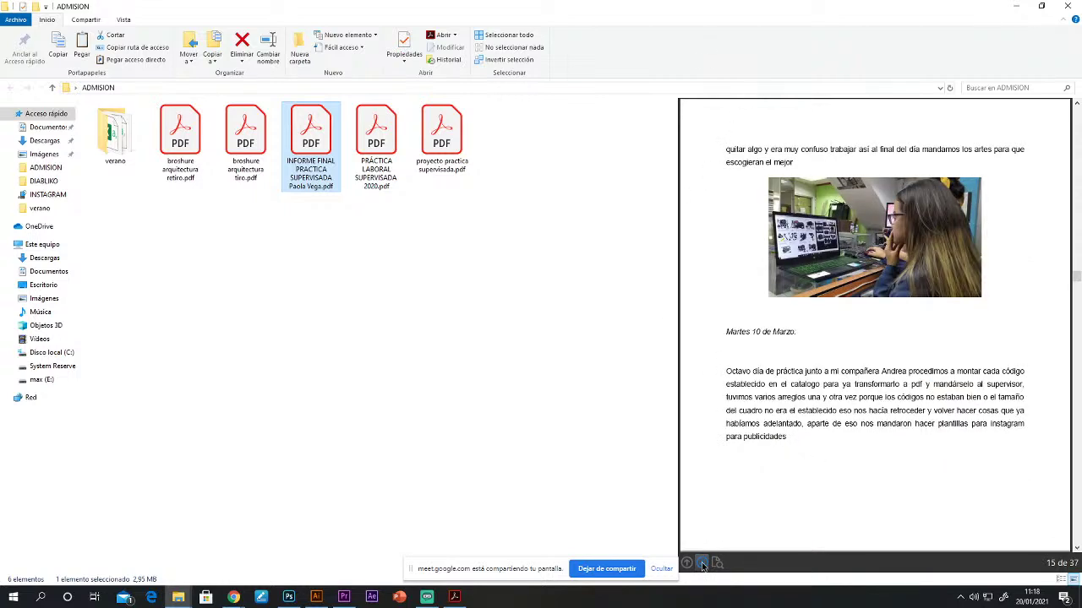
click(702, 563)
click(702, 564)
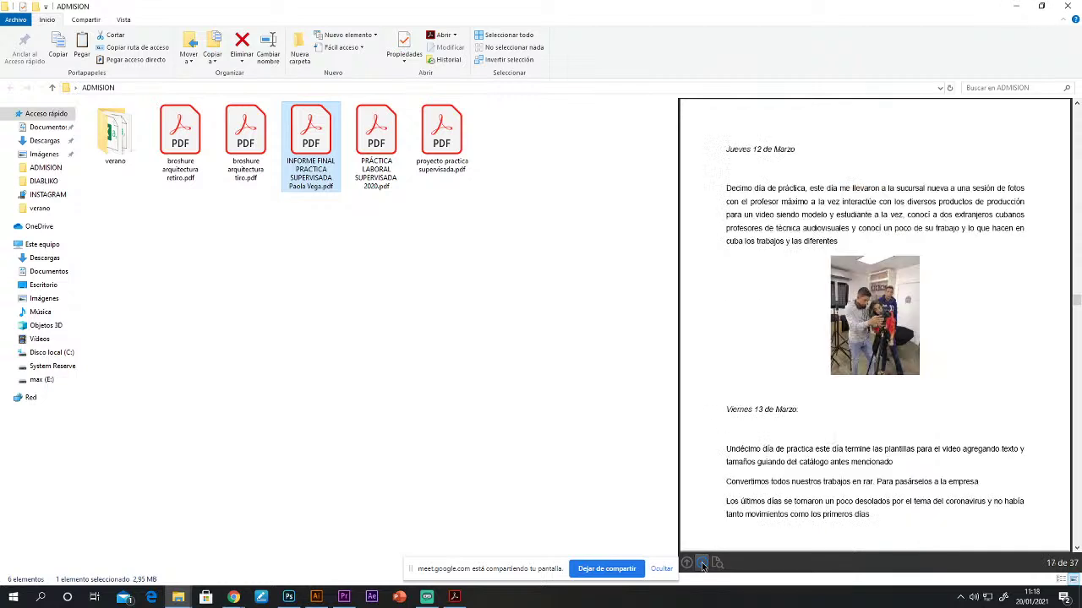
Step: Look over the report's achievements, obstacles and recommendations on pages 18 to 21
click(701, 563)
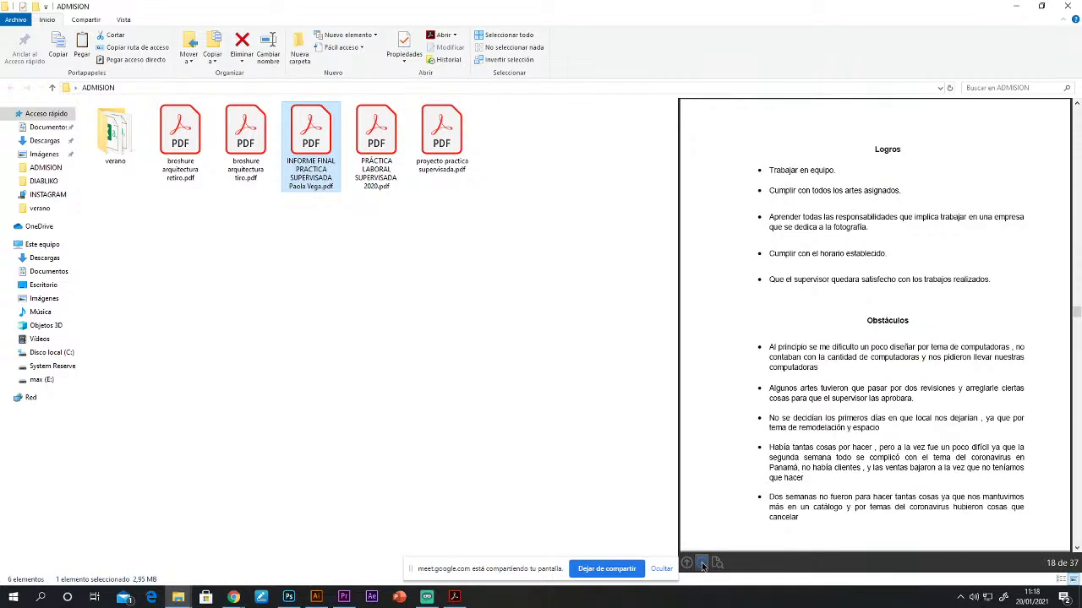
click(702, 563)
click(701, 563)
click(701, 563)
Step: Examine the report's annexes, from the Anexos page through the Instagram templates, unapproved templates, catalogue covers and frame photography
click(702, 563)
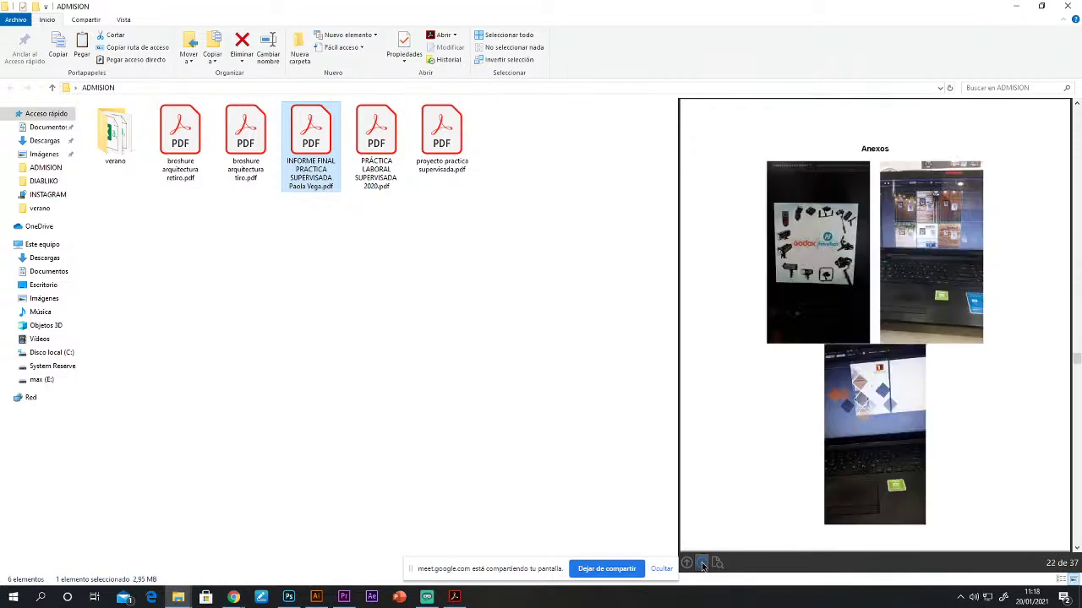
click(702, 564)
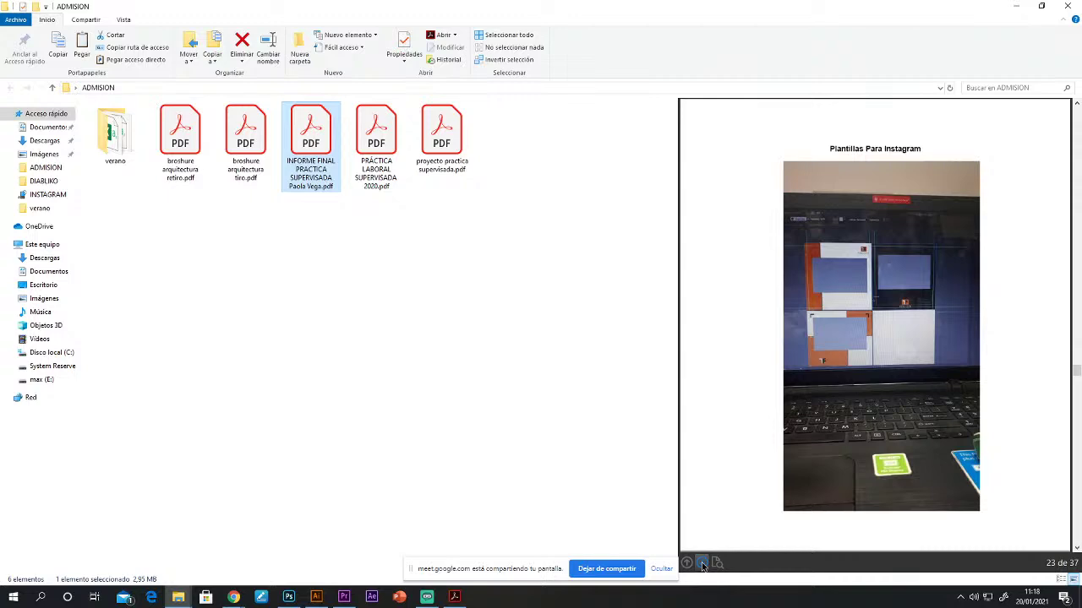
click(701, 563)
click(701, 563)
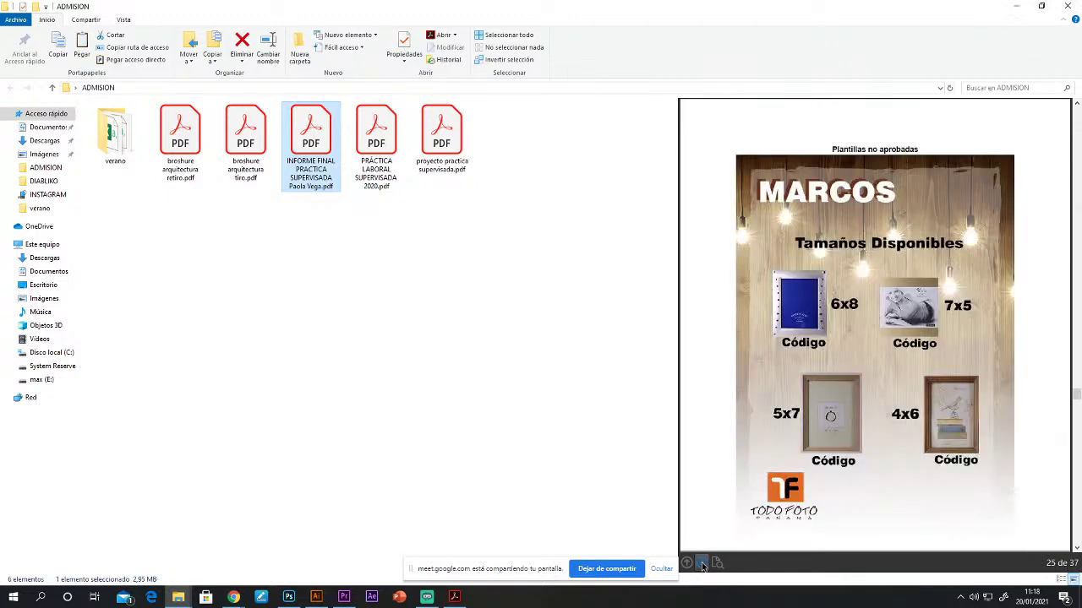
click(701, 564)
click(702, 563)
click(701, 564)
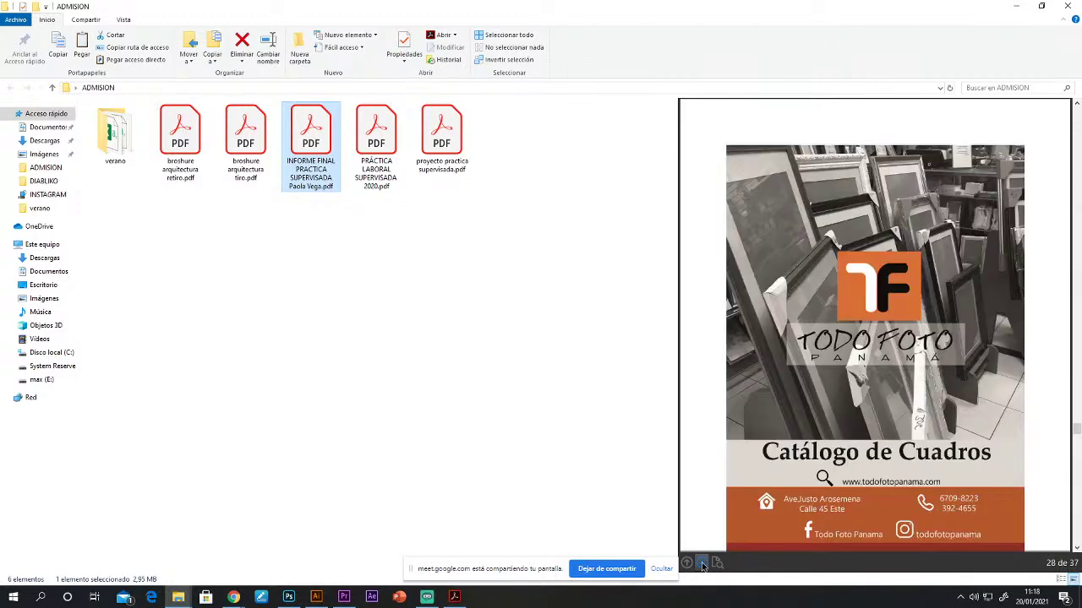
click(702, 564)
click(702, 564)
click(701, 564)
click(702, 564)
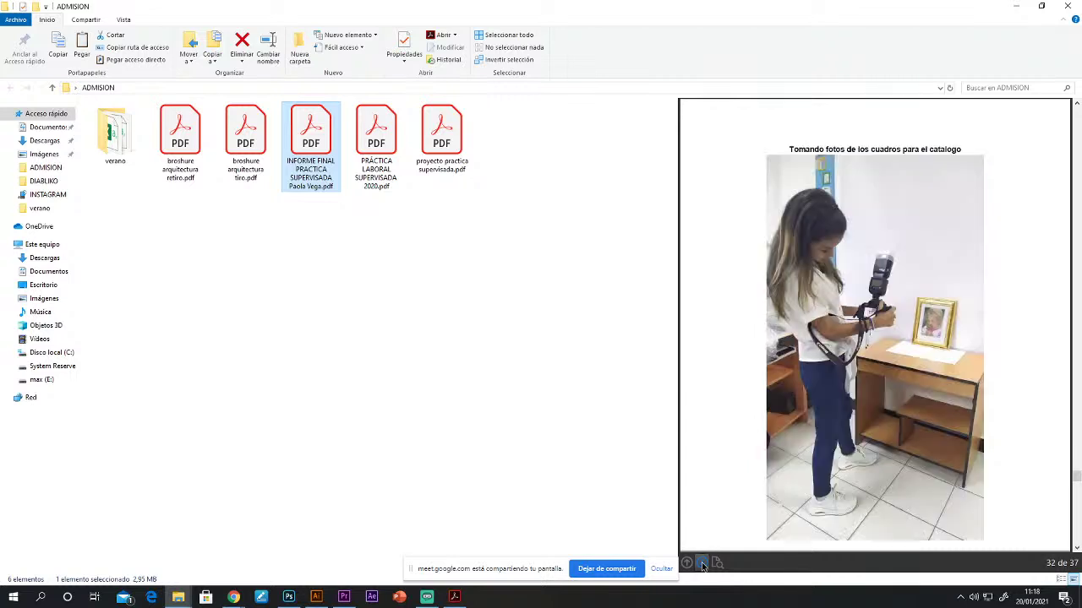
click(701, 564)
click(702, 564)
Step: Check the company letter, the Constancia de Cobertura and the supervisor's evaluation form on the report's last pages
click(701, 564)
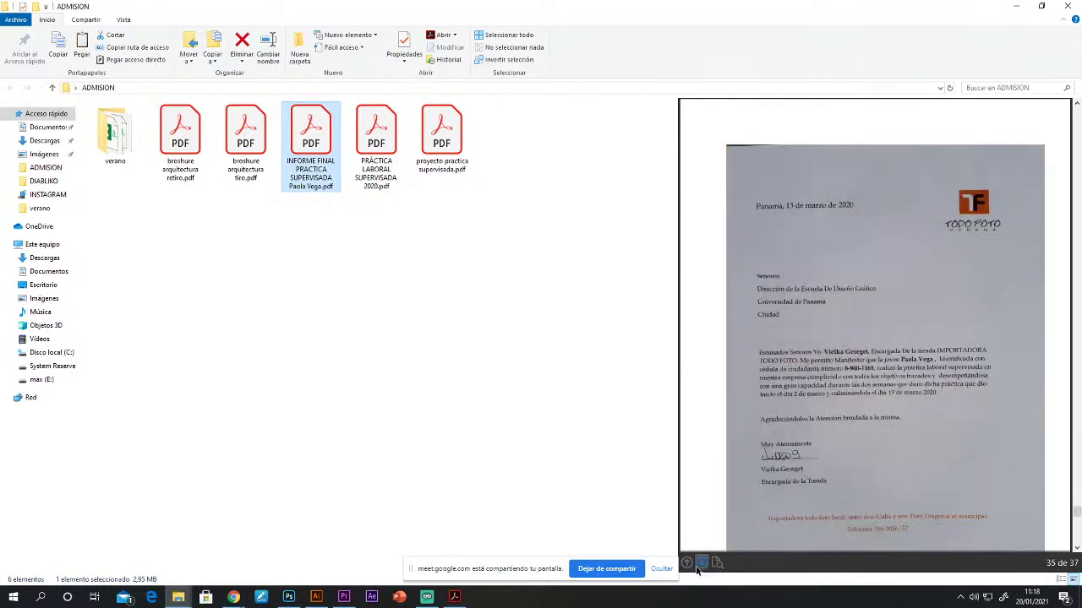
click(701, 565)
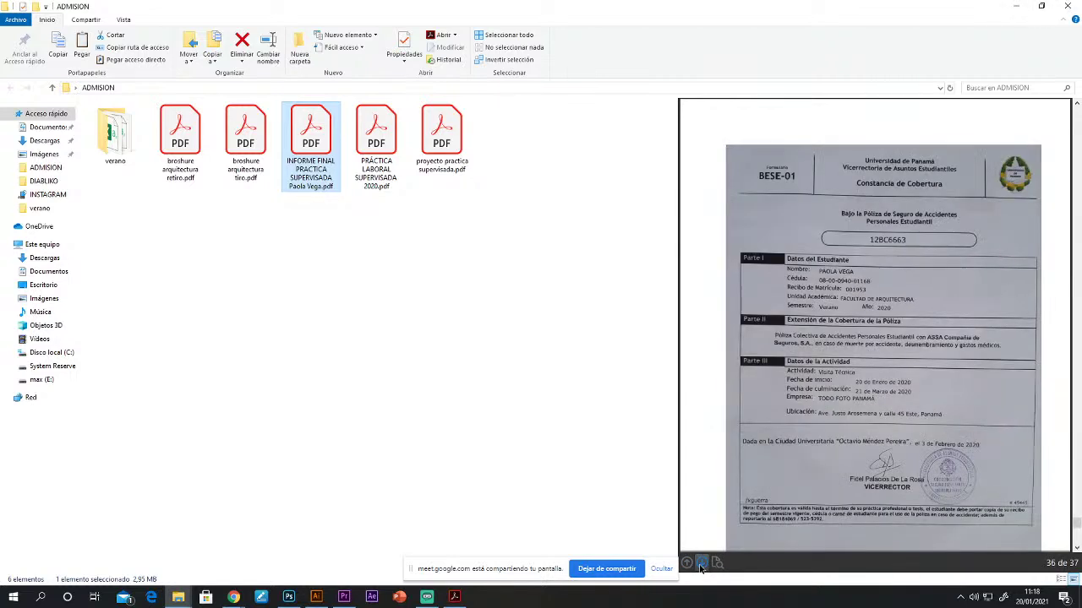
click(700, 565)
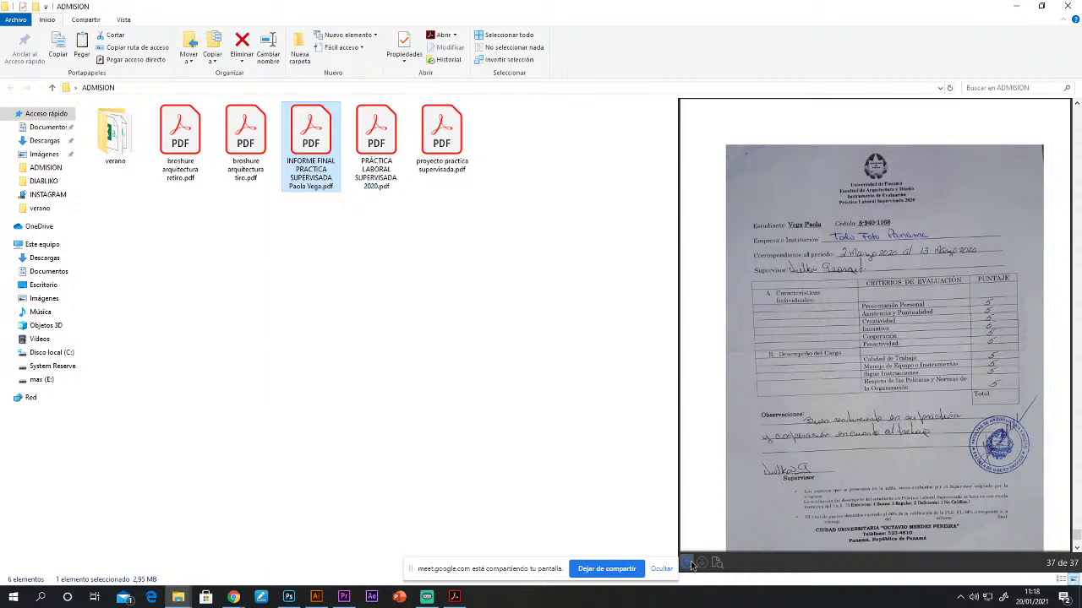
Step: Page back through the report from the evaluation form on page 37 to the Martes 3 de Marzo entry on page 10
click(688, 564)
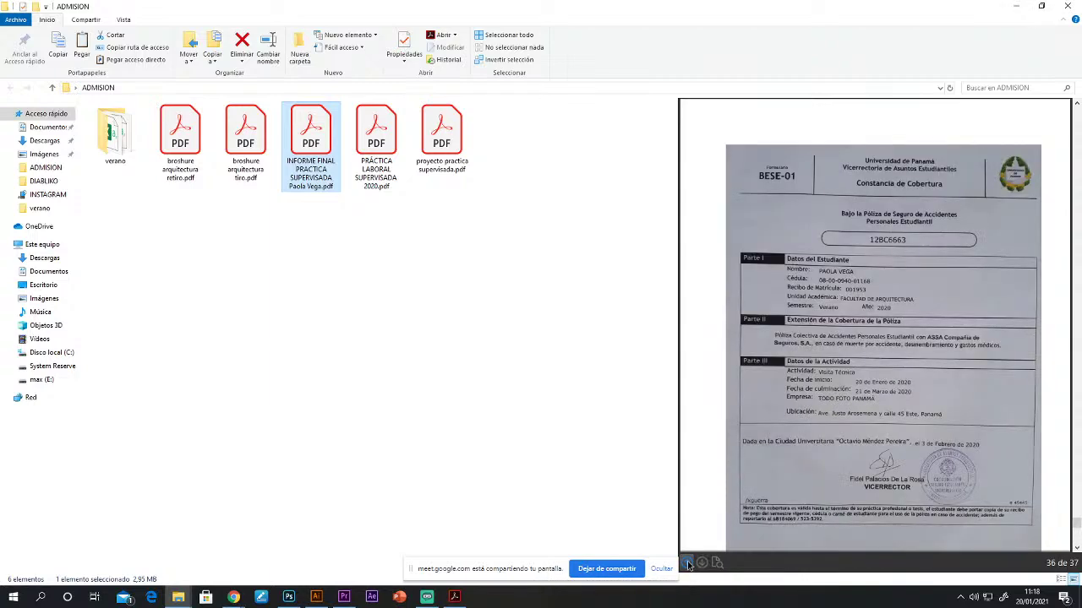
click(688, 565)
click(687, 565)
click(688, 564)
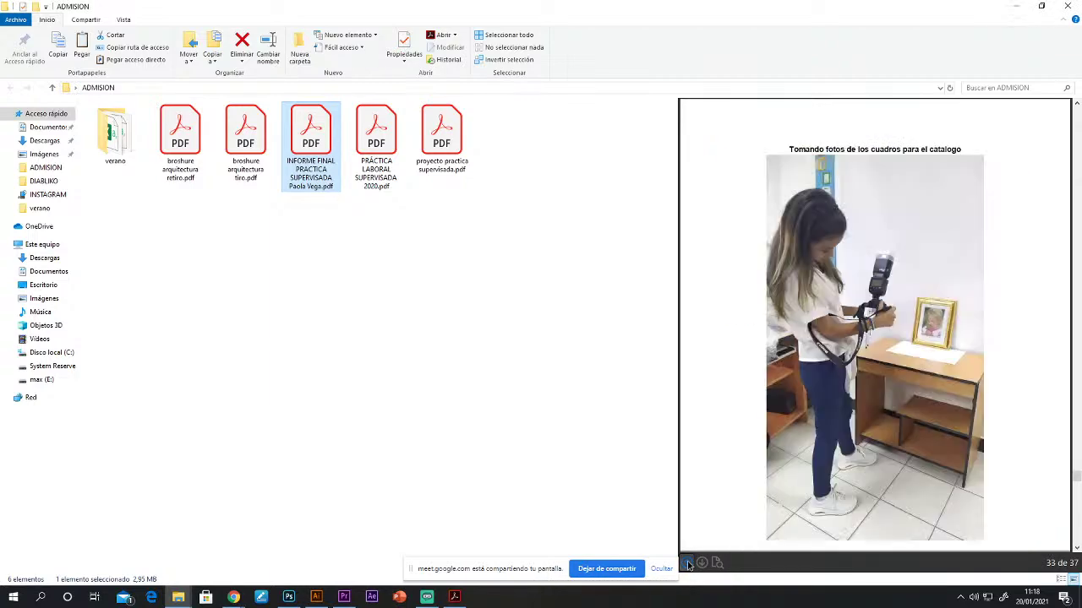
click(688, 565)
click(688, 565)
click(688, 564)
click(688, 564)
click(688, 565)
click(688, 565)
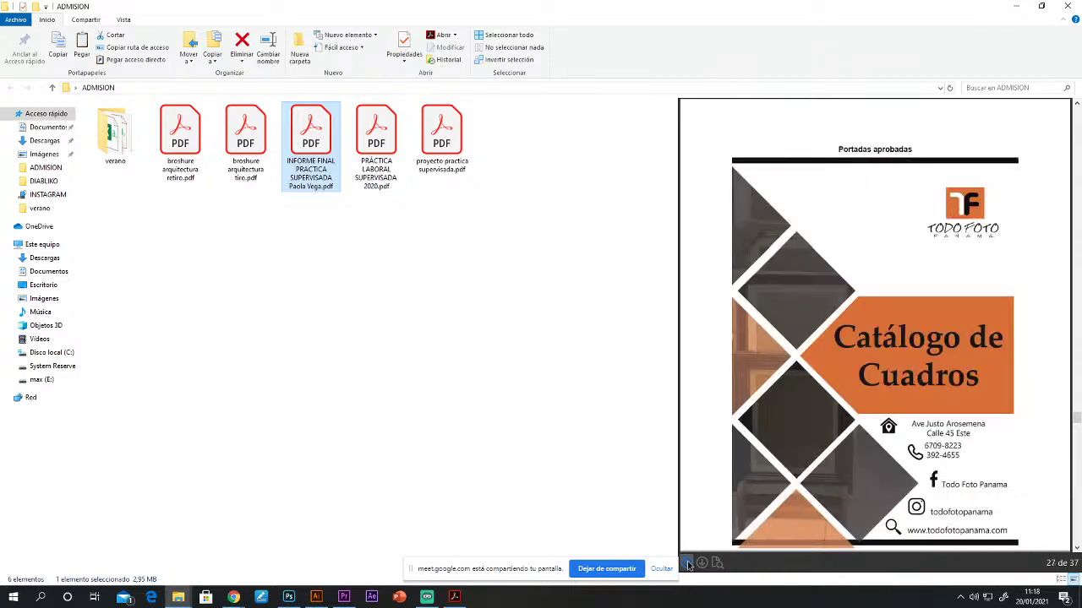
click(688, 565)
click(688, 565)
click(688, 565)
click(688, 564)
click(688, 565)
click(688, 565)
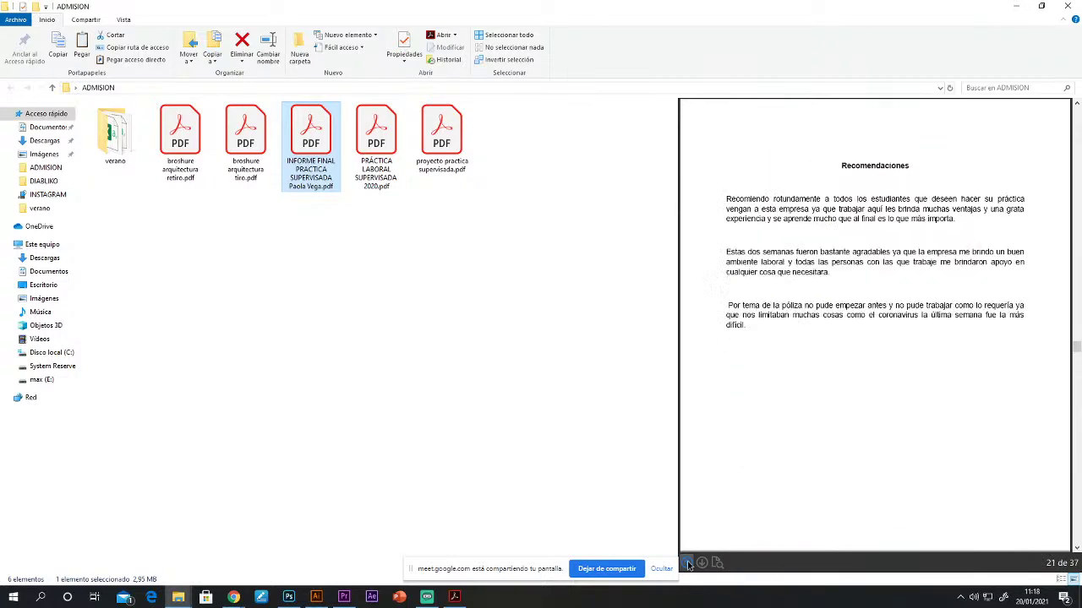
click(688, 565)
click(688, 564)
click(688, 565)
click(688, 565)
click(688, 565)
click(688, 564)
click(688, 565)
click(688, 565)
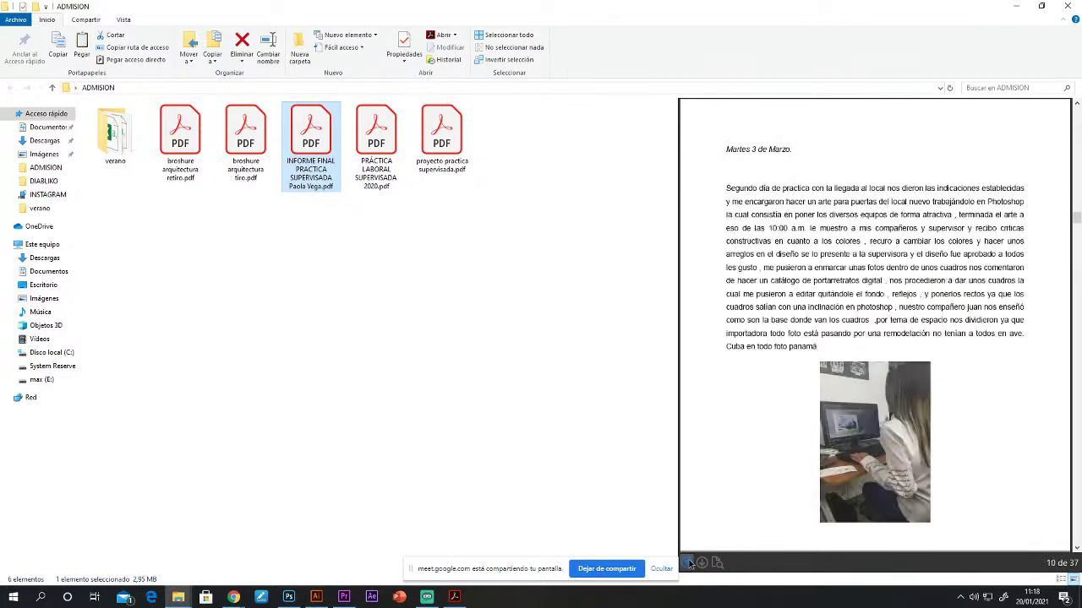
Step: Page further back through the report preview from the Martes 3 de Marzo entry, and clear the file selection to close the preview
click(688, 565)
click(687, 564)
click(688, 565)
click(507, 271)
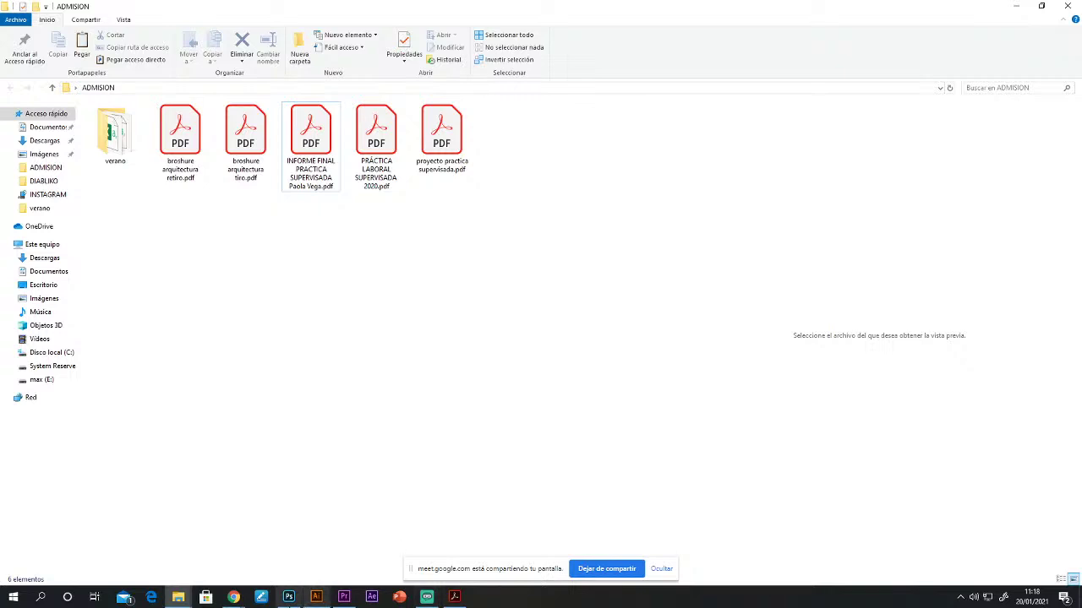
Step: Switch to the Google Meet call in Chrome and stop presenting the screen to the participants
click(234, 596)
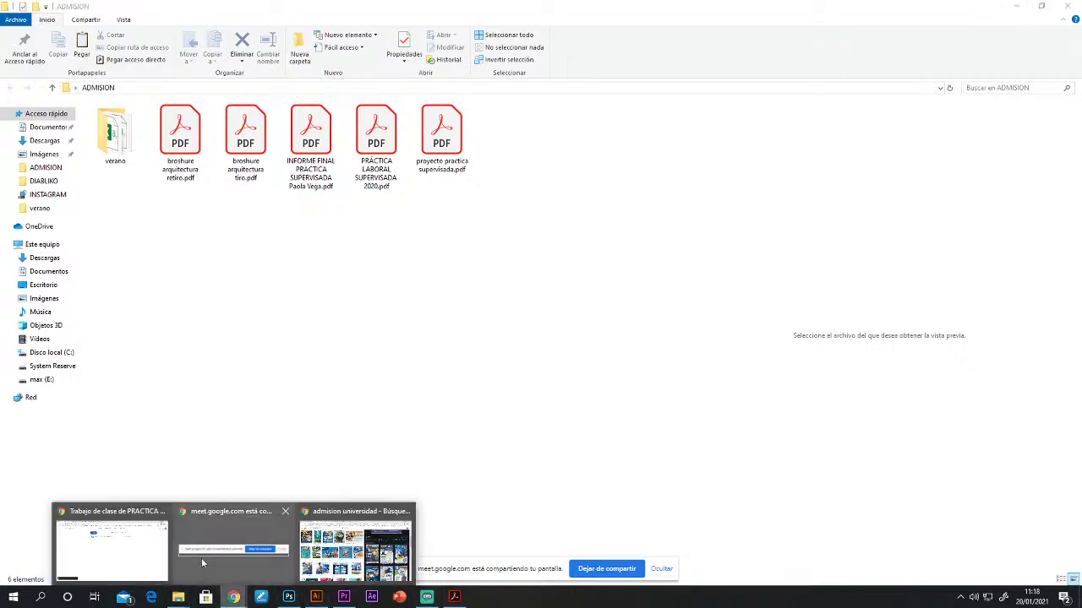
click(116, 517)
click(190, 9)
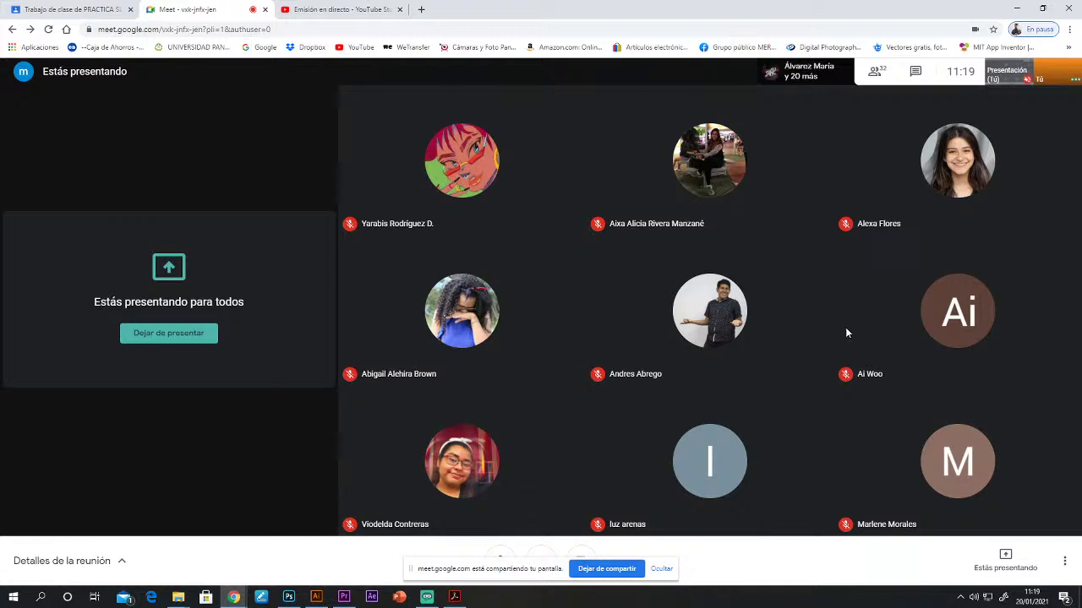
mouse_move(857, 286)
mouse_move(955, 167)
click(170, 336)
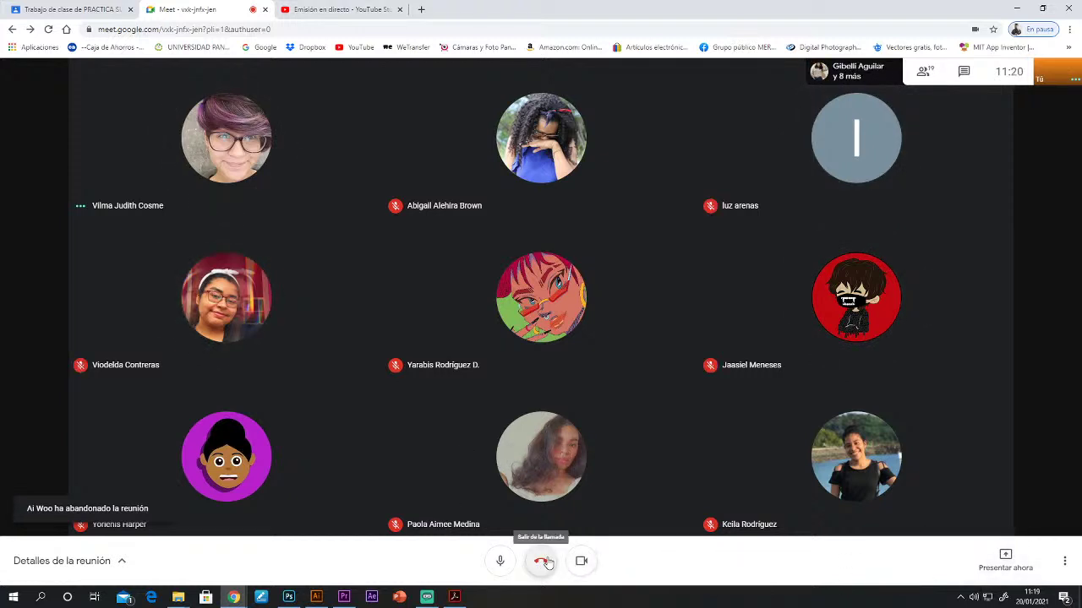
Step: Leave the Google Meet call and close its browser page
click(545, 562)
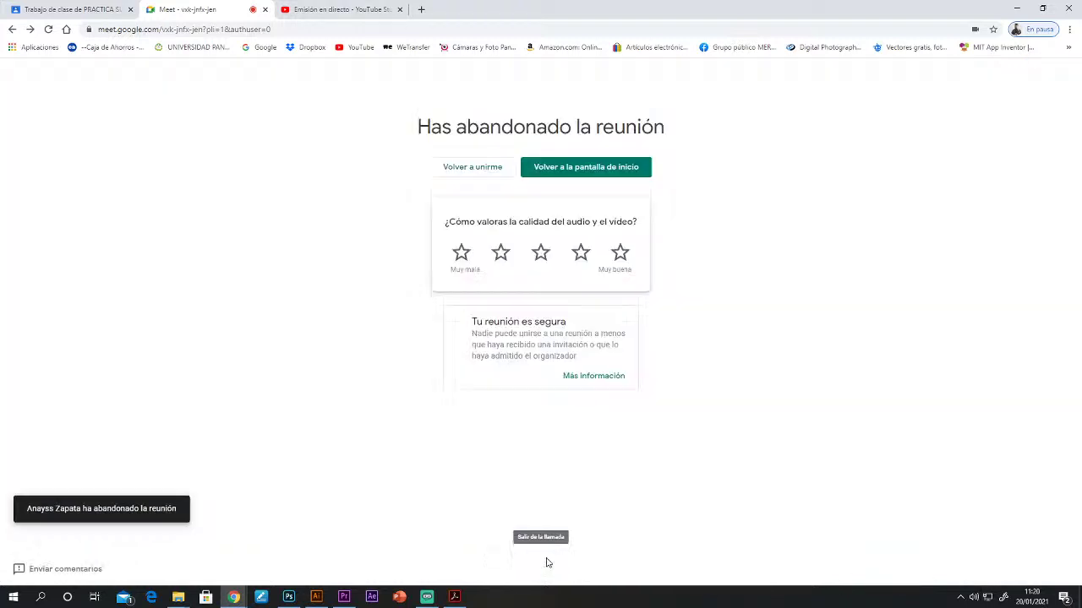
click(265, 9)
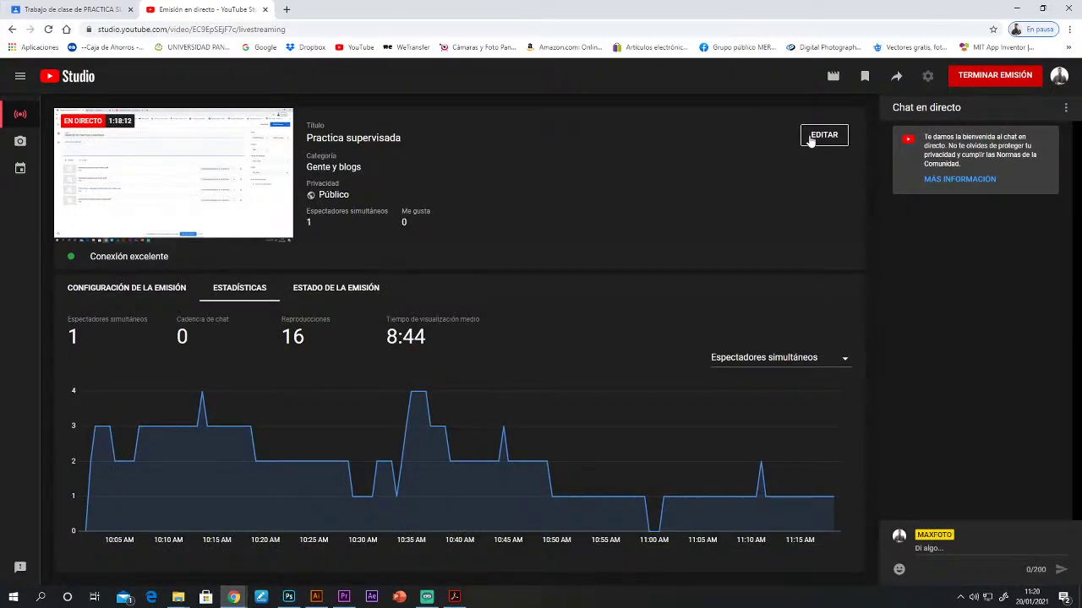